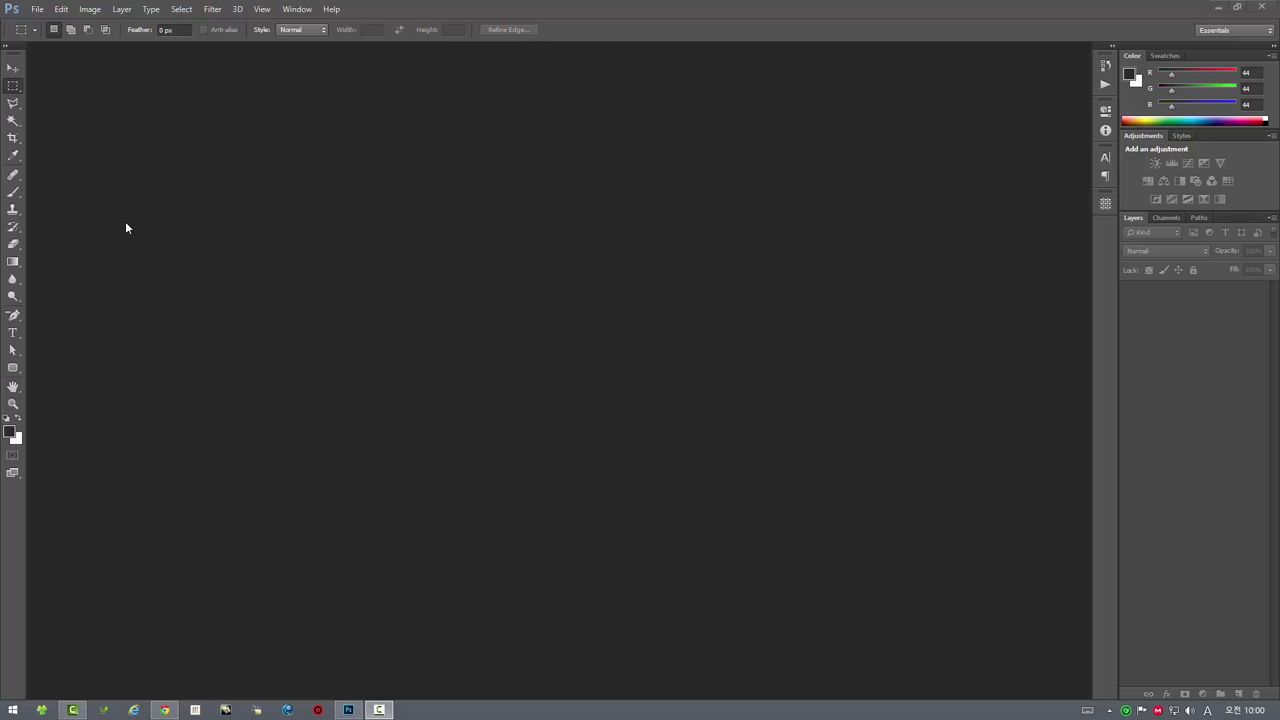
# - Launch Adobe Bridge from Photoshop's File menu to browse the panorama folder
pyautogui.click(39, 8)
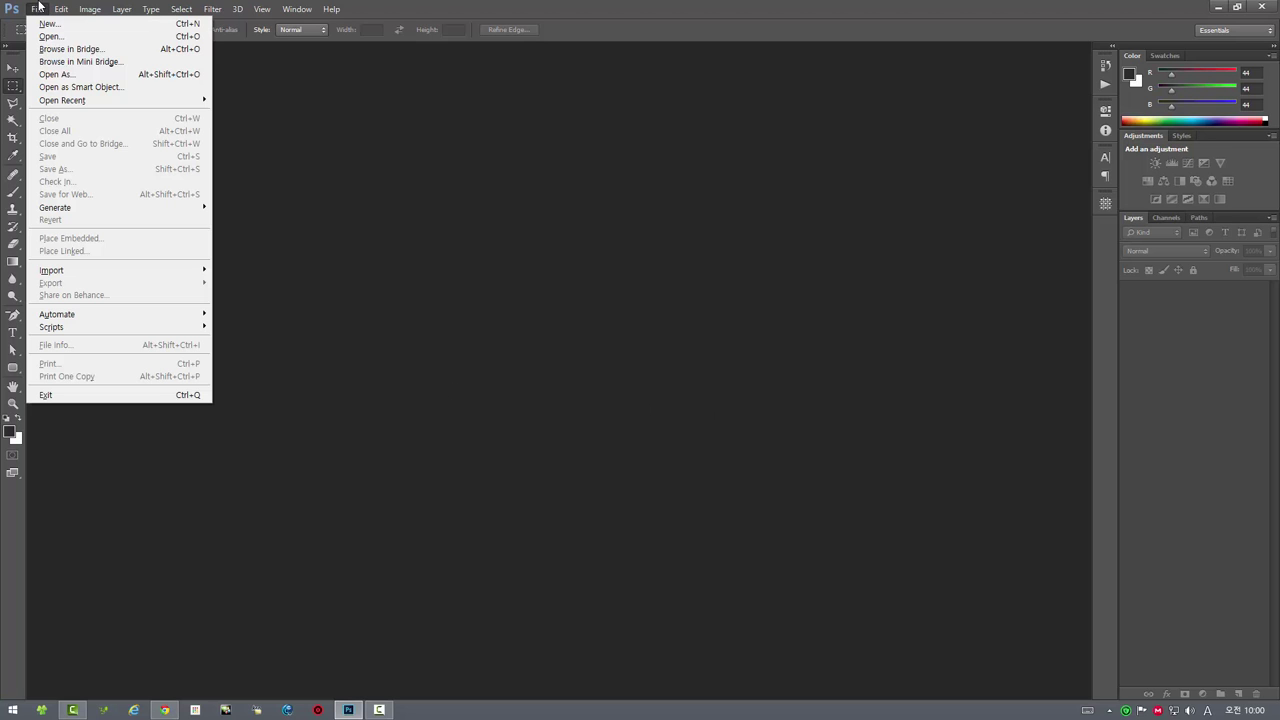
pyautogui.click(80, 48)
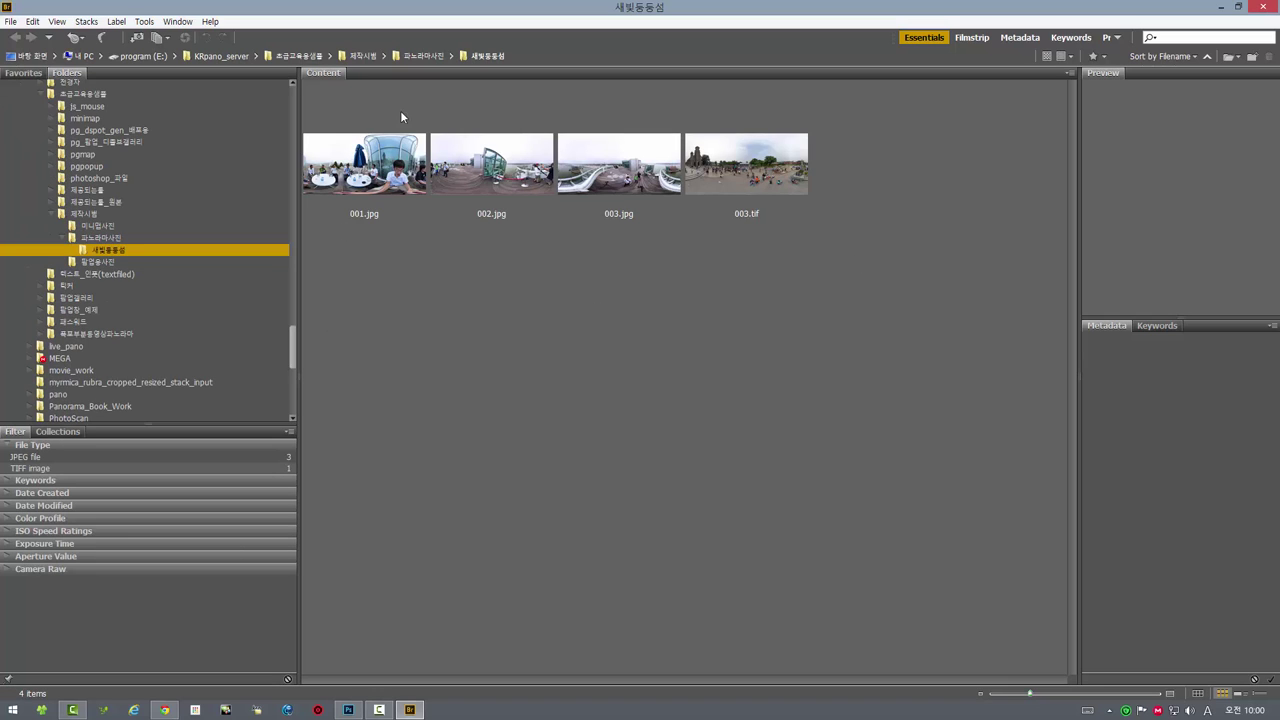
# - Compare GPS metadata of 001.jpg, 002.jpg, 003.jpg and 003.tif, then open 003.tif in Photoshop
pyautogui.click(778, 186)
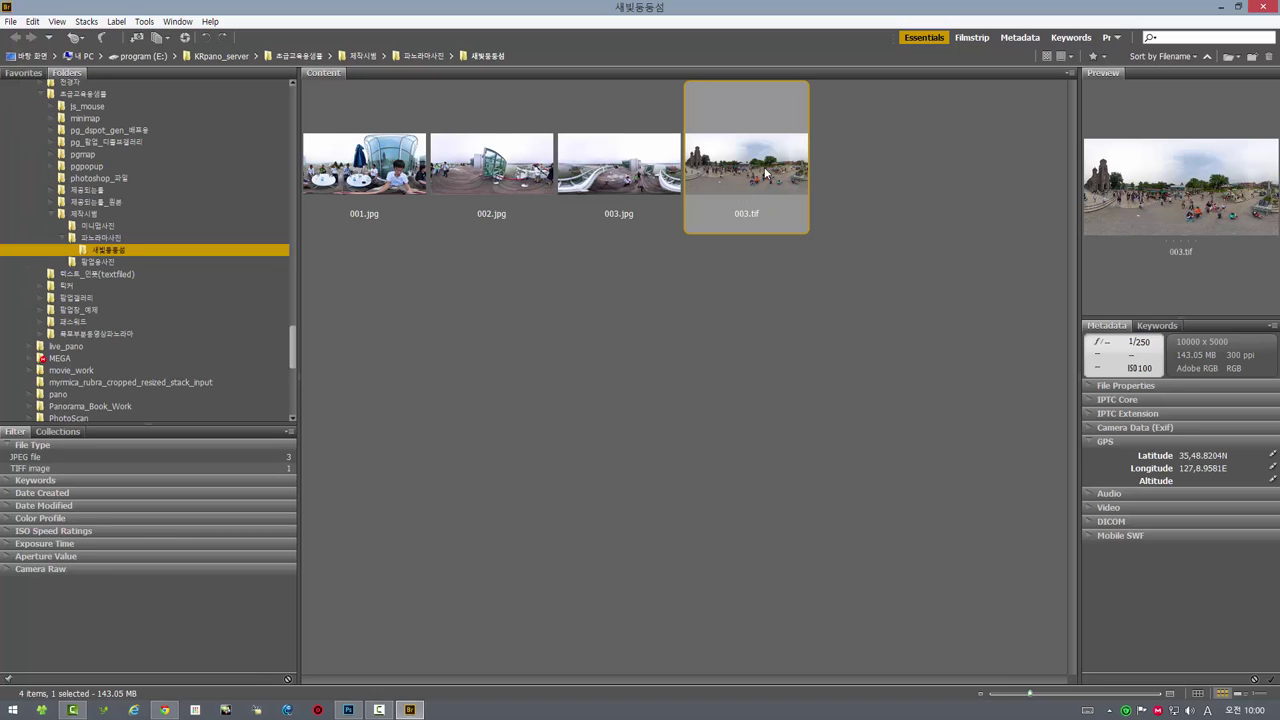
pyautogui.click(367, 180)
pyautogui.click(489, 182)
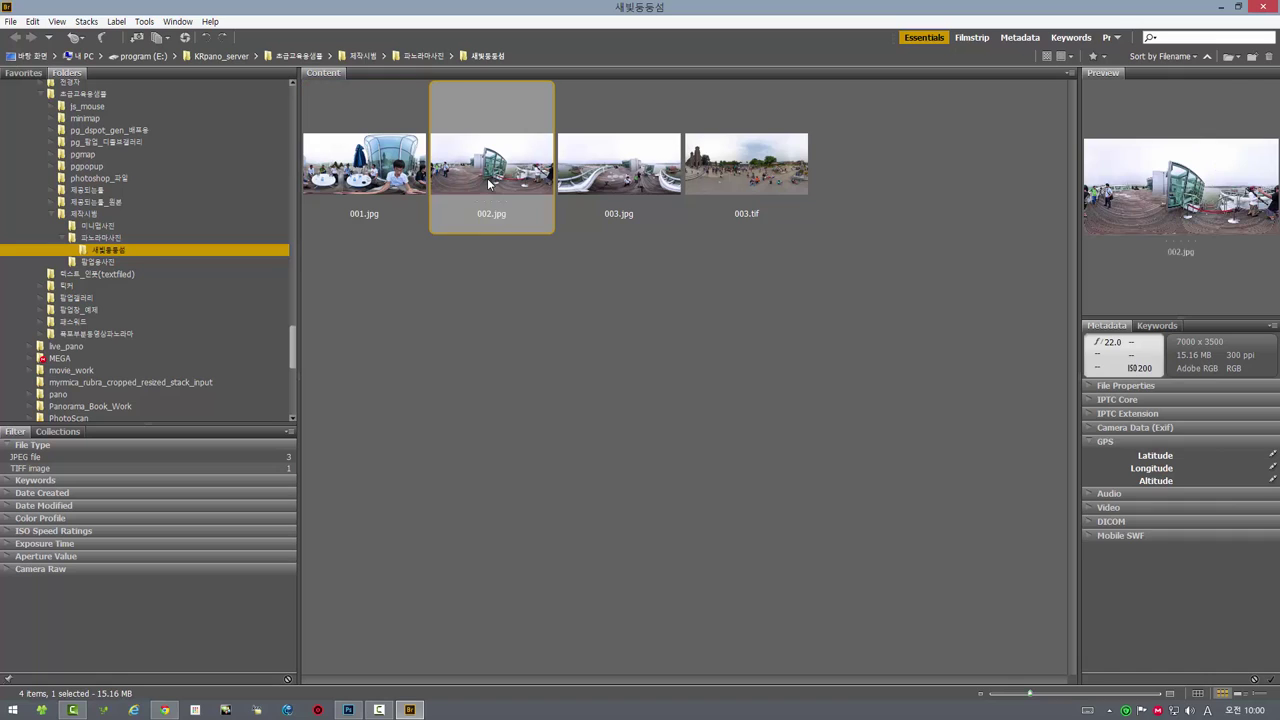
pyautogui.click(619, 180)
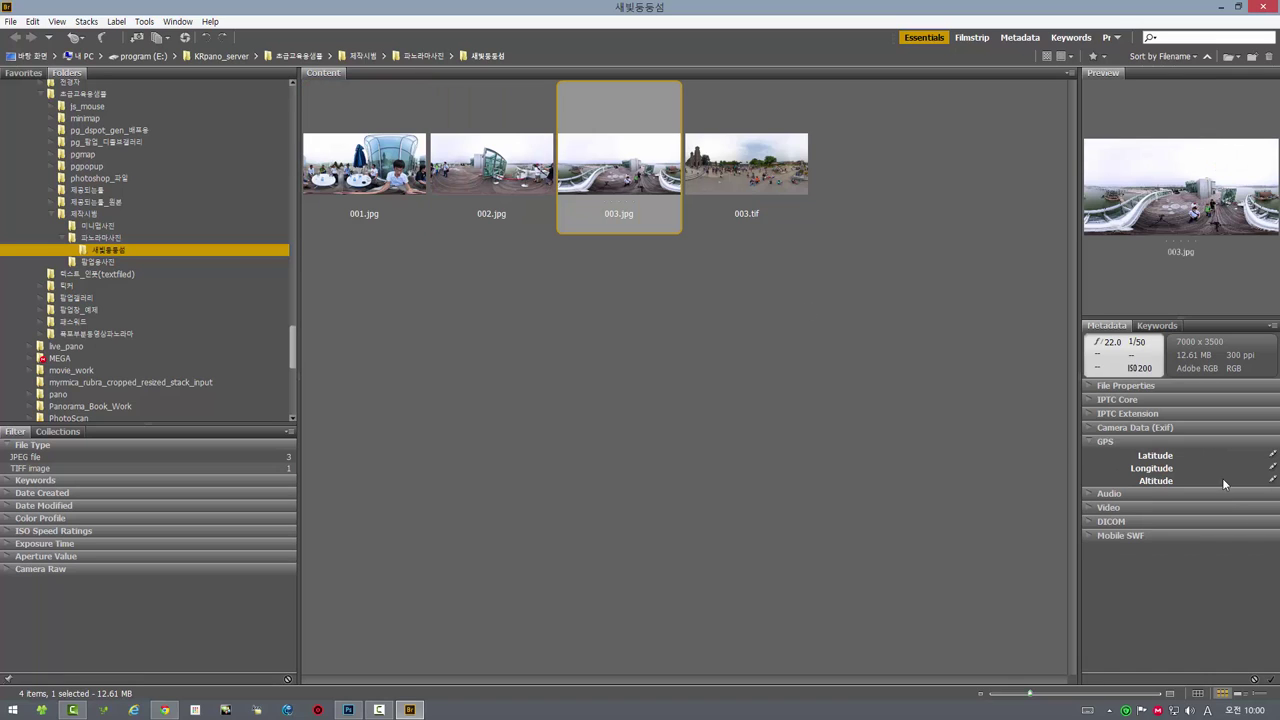
pyautogui.click(741, 178)
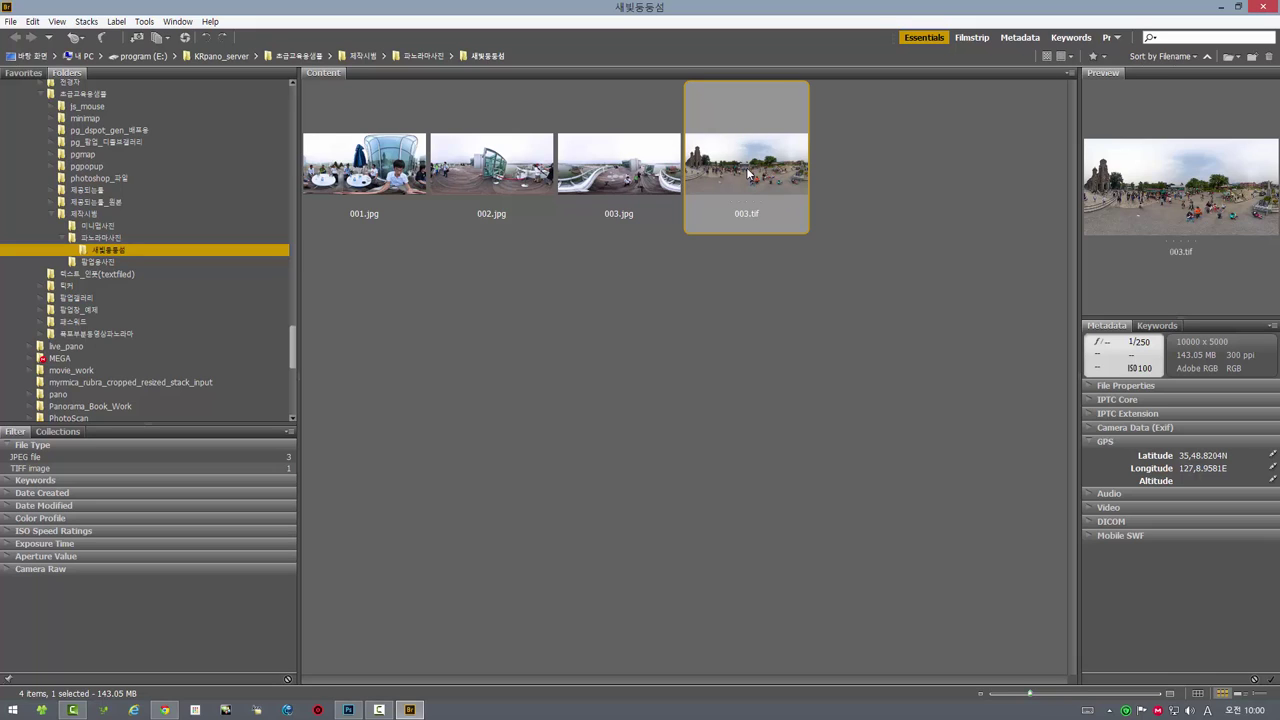
pyautogui.doubleClick(748, 174)
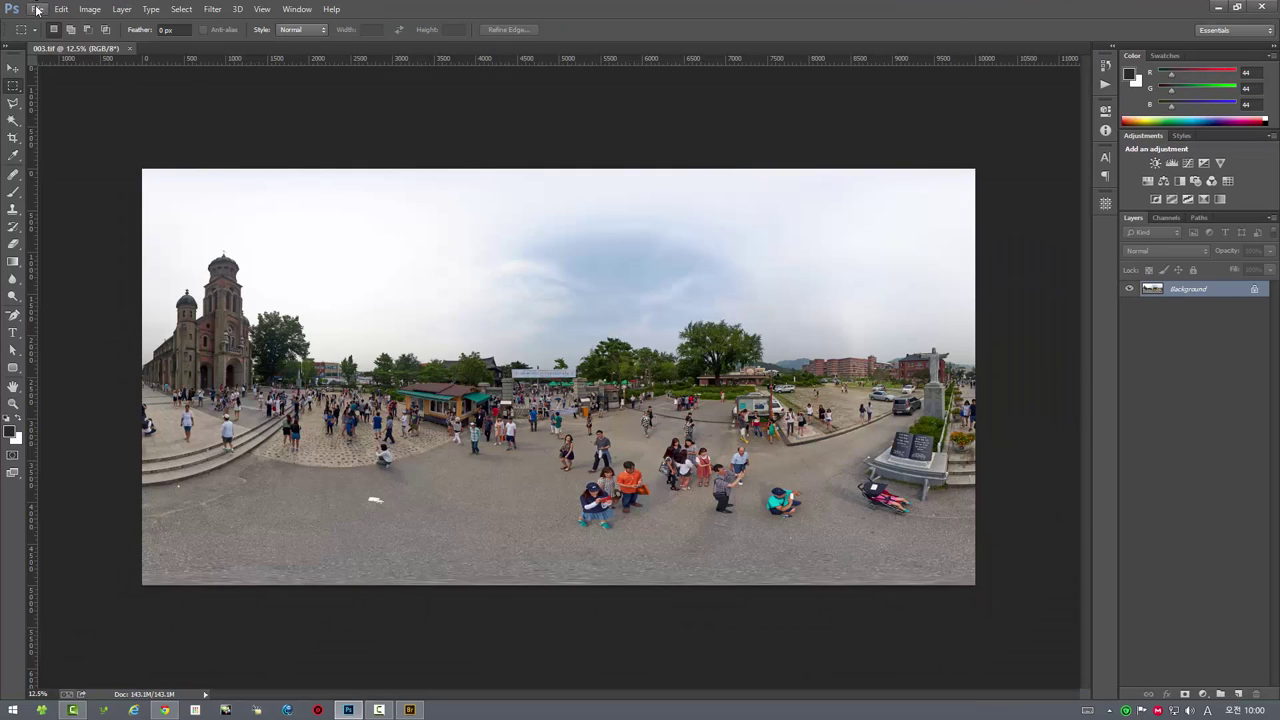
# - Confirm 003.tif's GPS coordinates and equirectangular 10000 x 5000 metadata in File Info
pyautogui.click(38, 10)
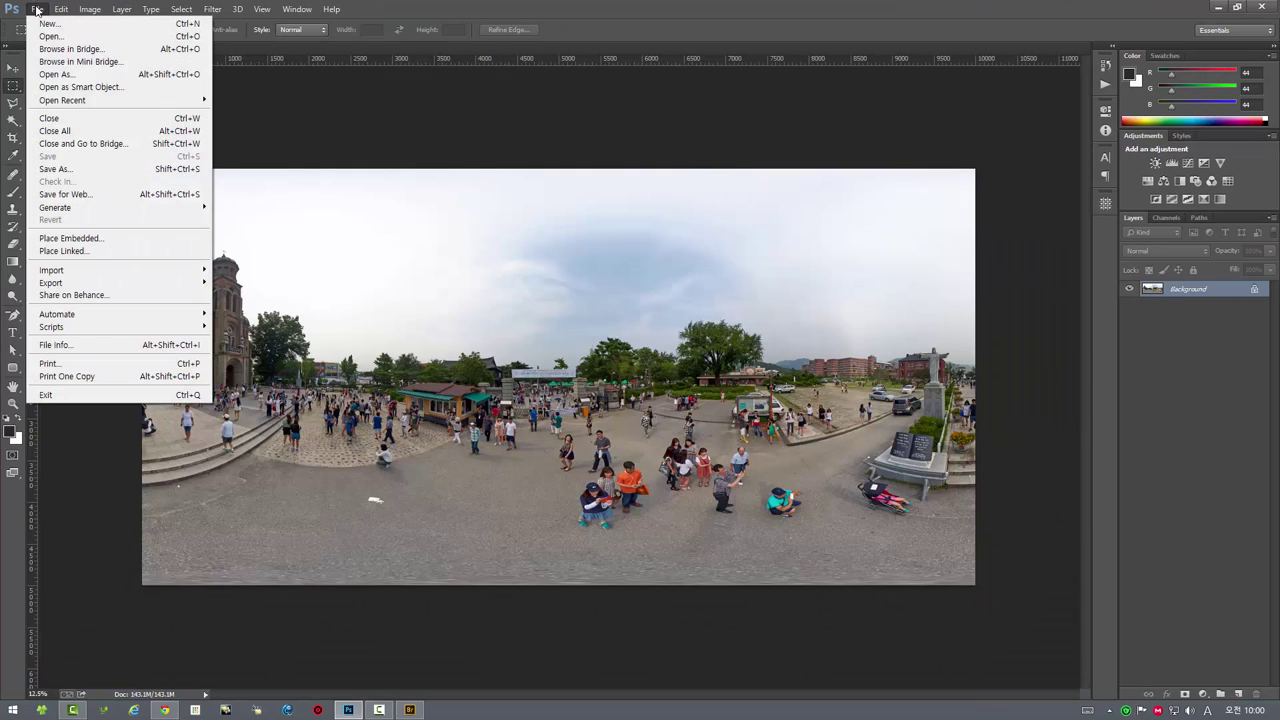
pyautogui.click(76, 346)
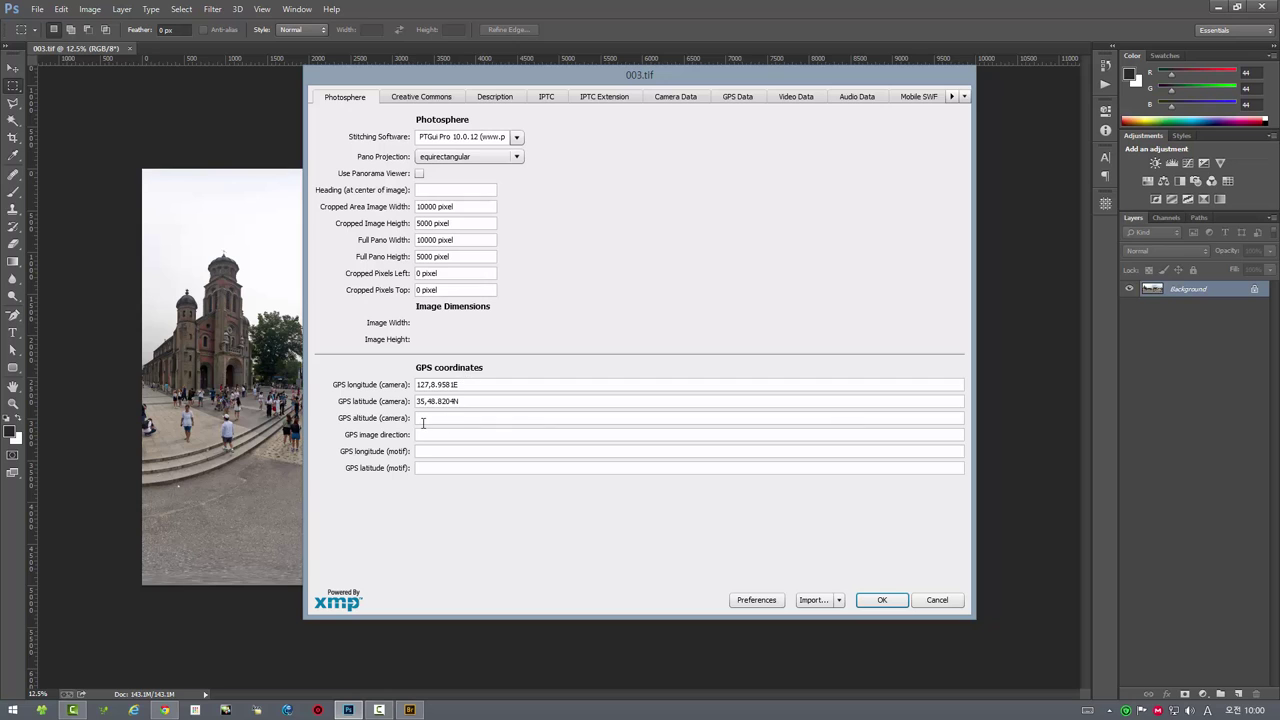
pyautogui.click(876, 600)
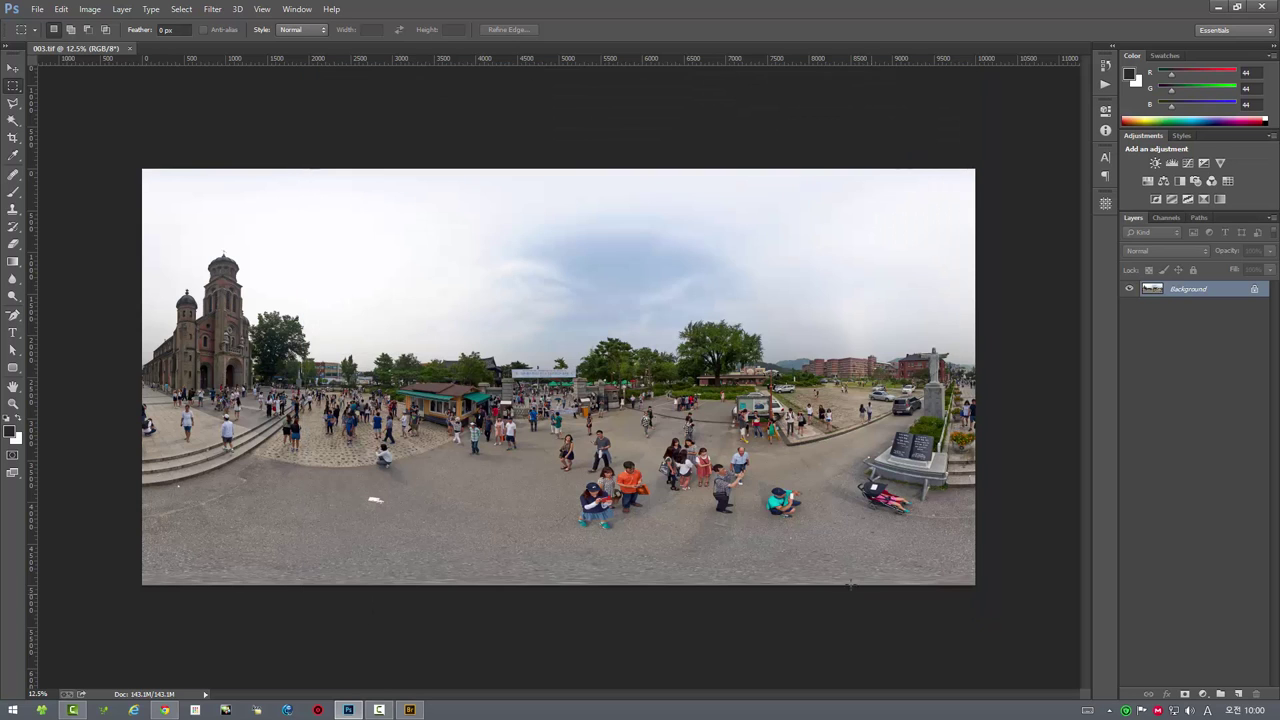
pyautogui.click(37, 9)
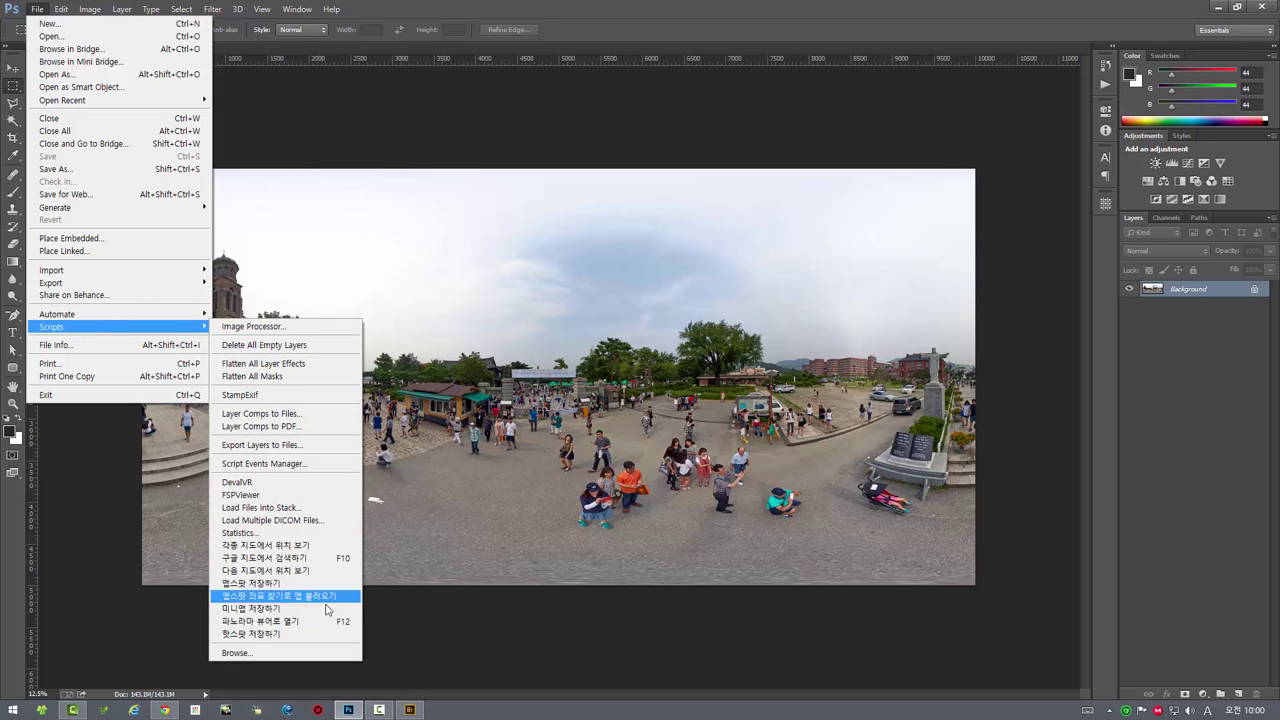
pyautogui.moveTo(52, 326)
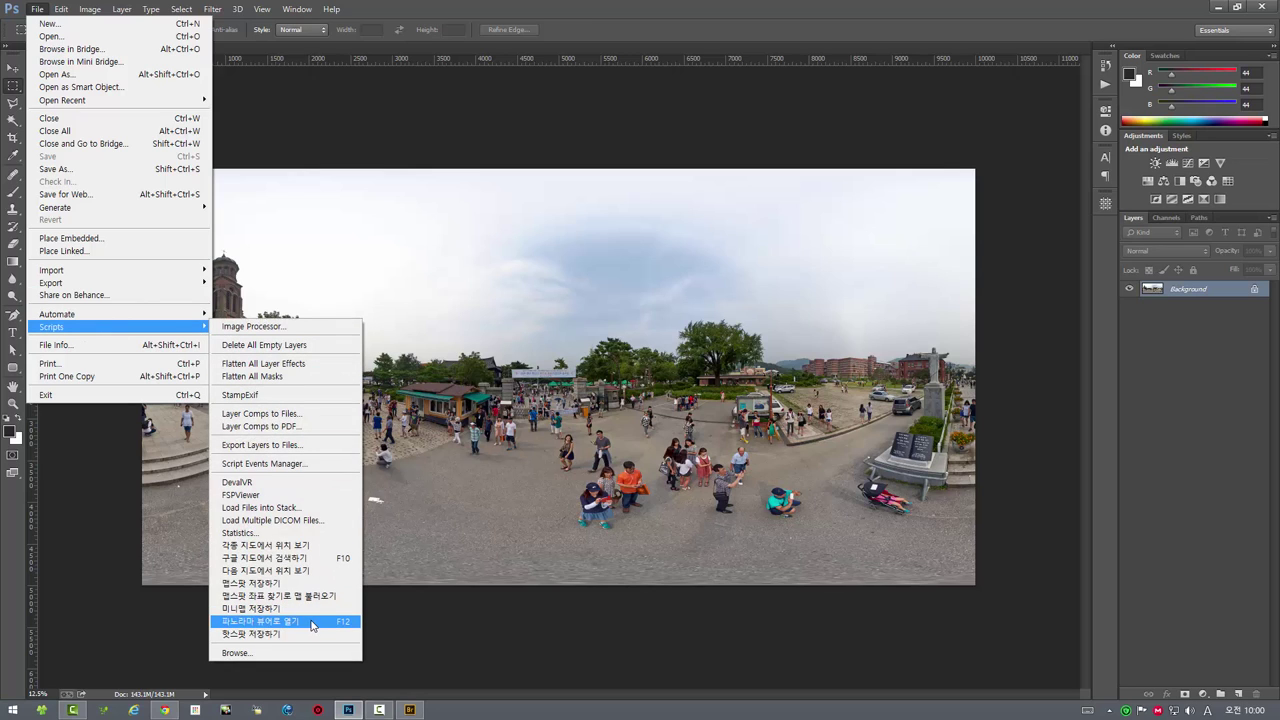
# - View 003.tif in the panorama viewer, turn toward the cathedral, and show its location on Google map
pyautogui.click(312, 625)
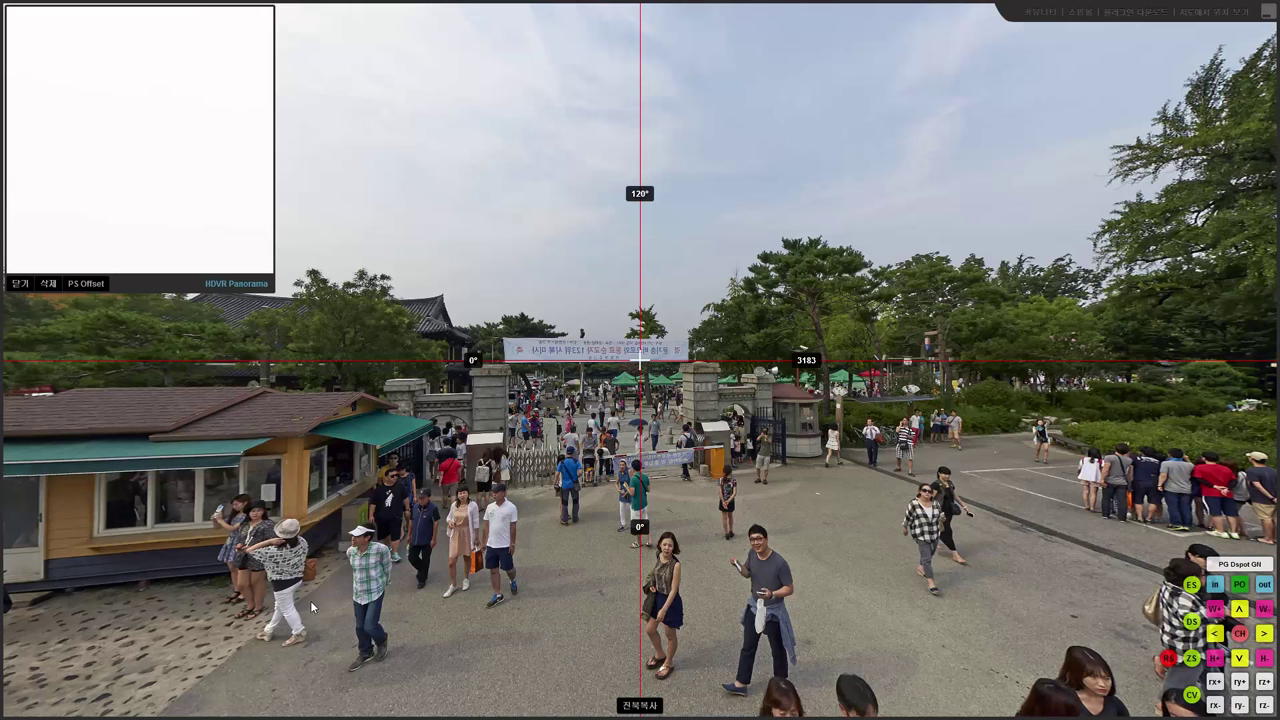
pyautogui.moveTo(369, 448); pyautogui.dragTo(706, 460)
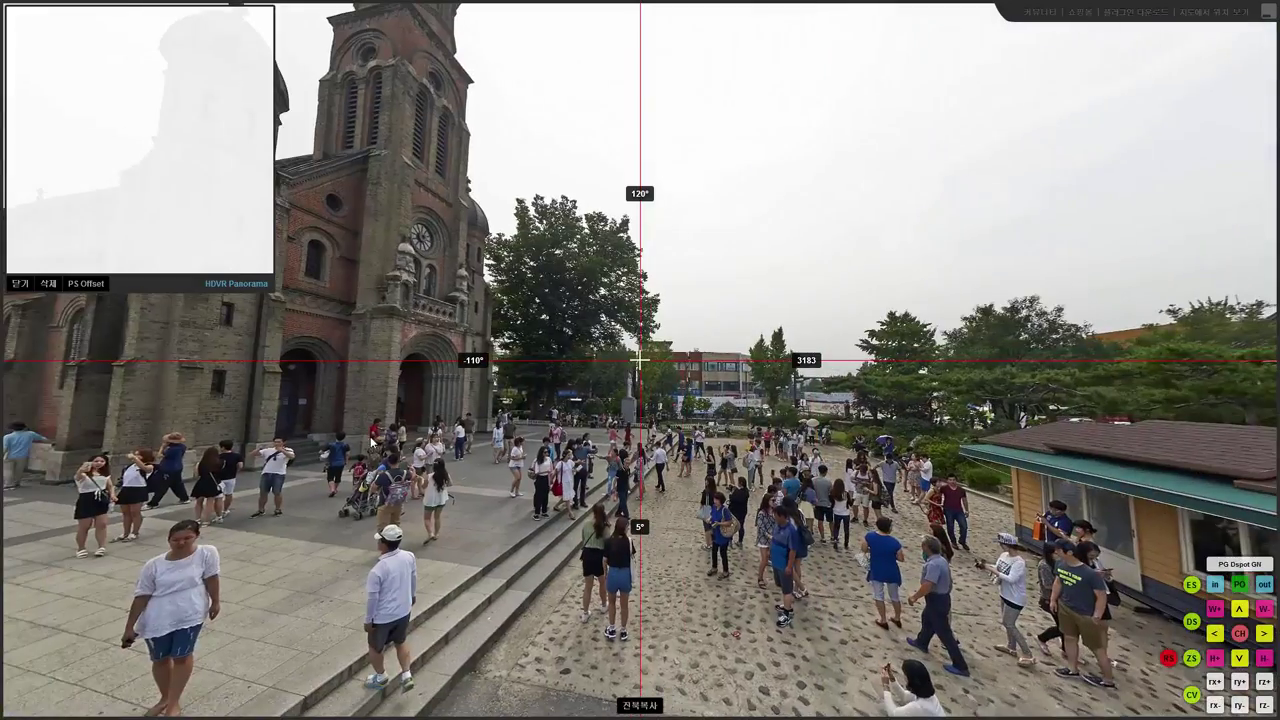
pyautogui.moveTo(370, 440)
pyautogui.mouseDown()
pyautogui.moveTo(762, 437)
pyautogui.moveTo(687, 347)
pyautogui.moveTo(665, 436)
pyautogui.moveTo(638, 456)
pyautogui.mouseUp()
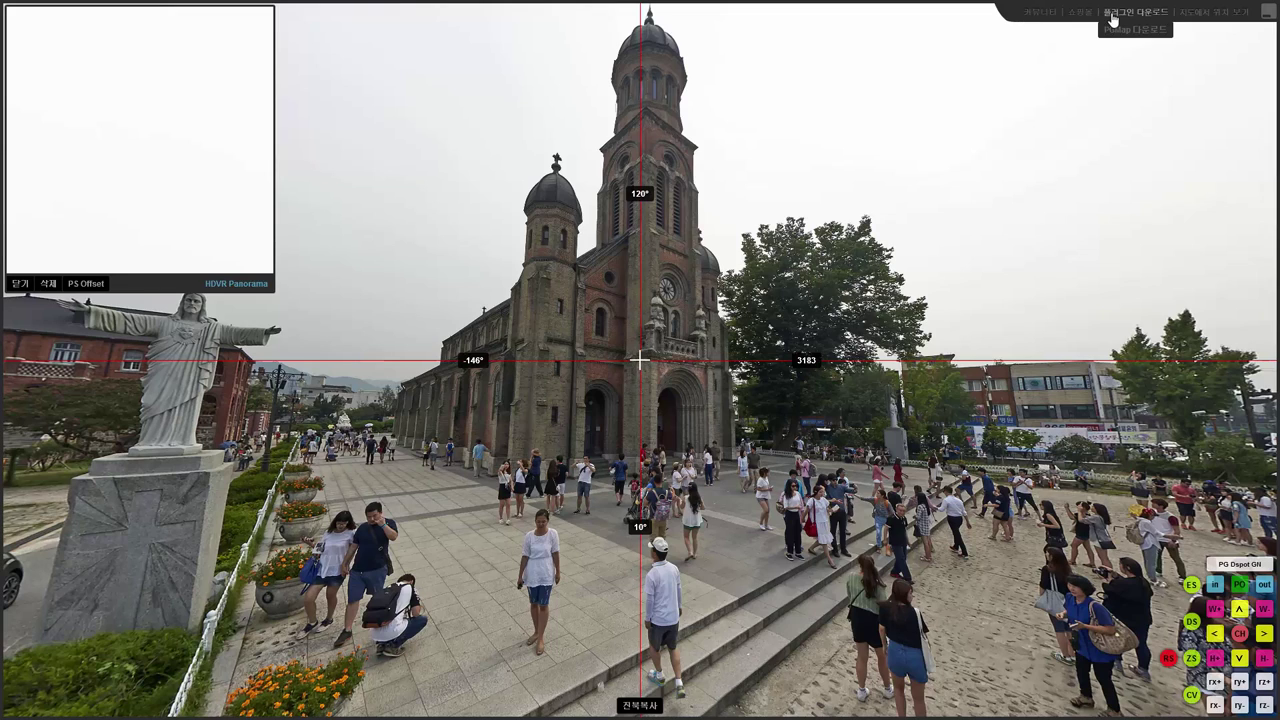
pyautogui.moveTo(1214, 12)
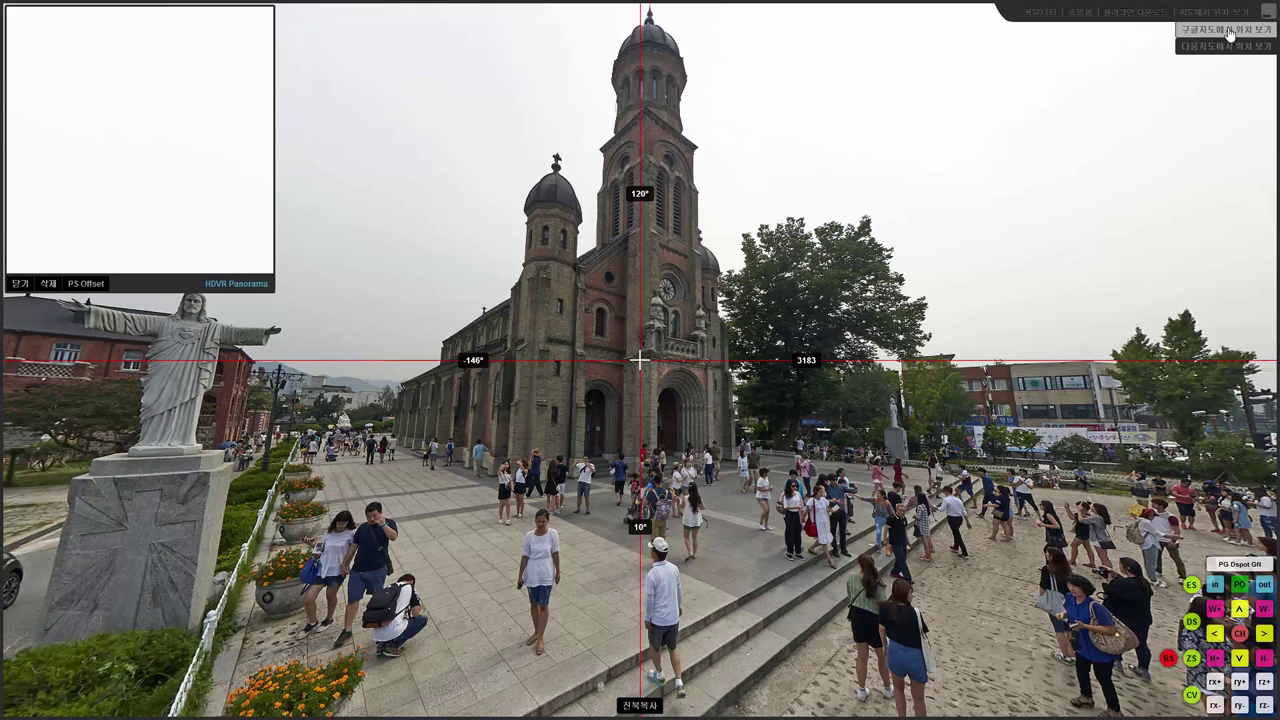
pyautogui.click(1229, 31)
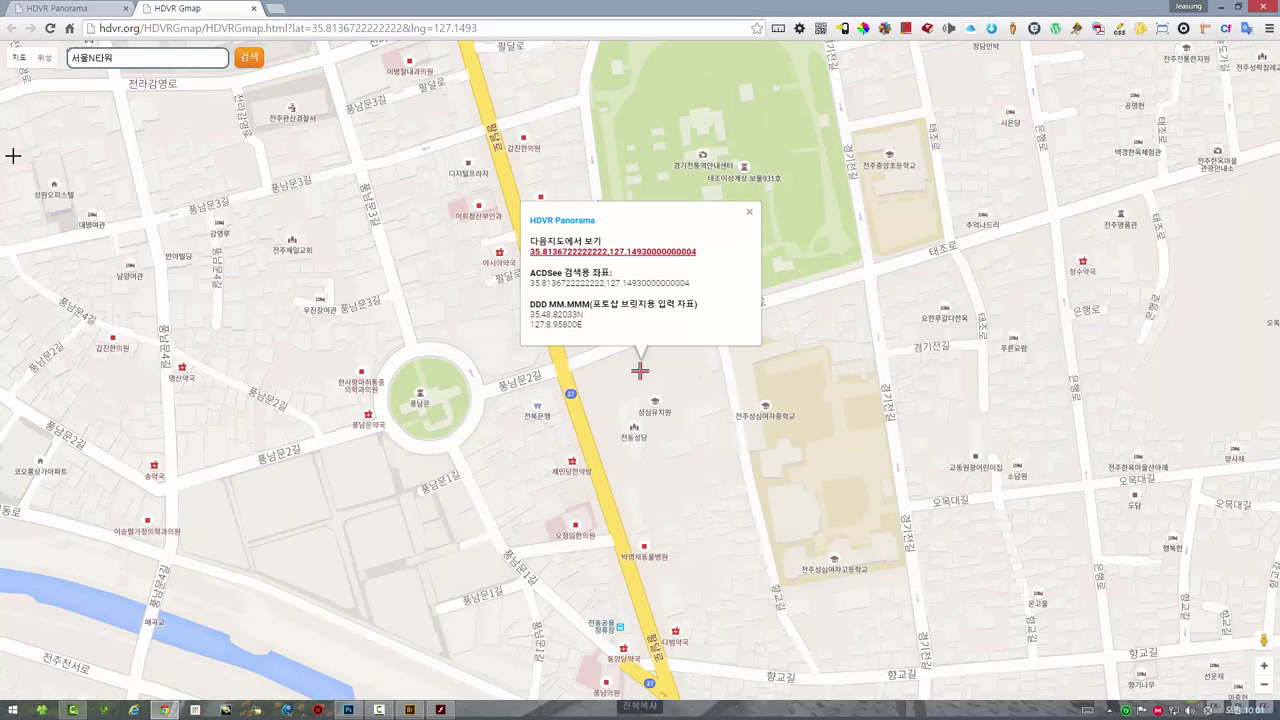
# - Show the spot in satellite view, then on the Daum map's Skyview with Roadview enabled
pyautogui.click(44, 58)
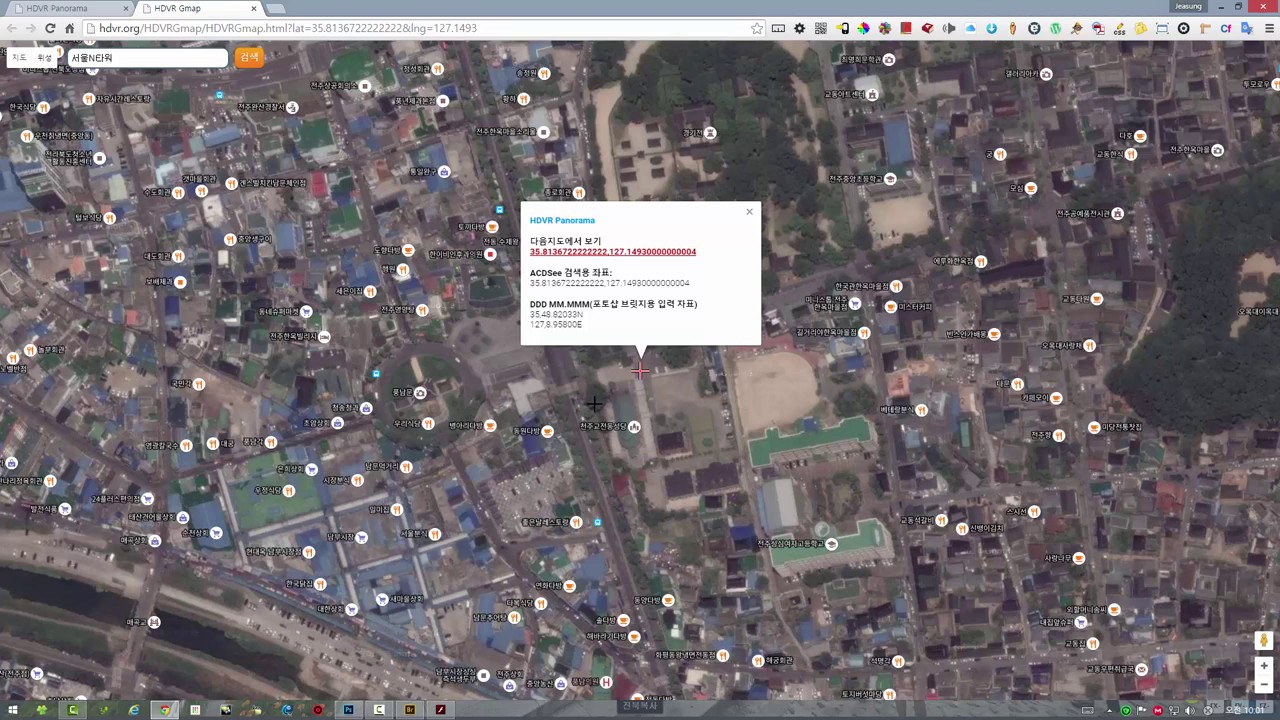
pyautogui.click(626, 254)
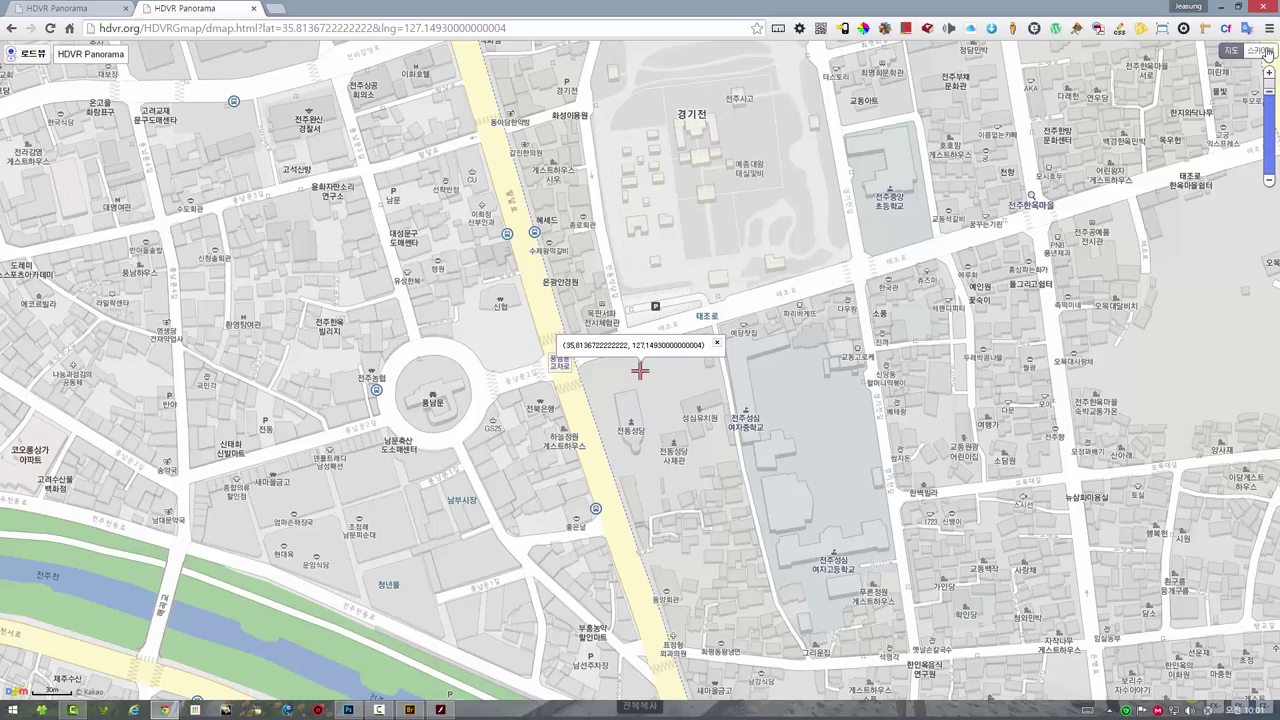
pyautogui.click(1262, 51)
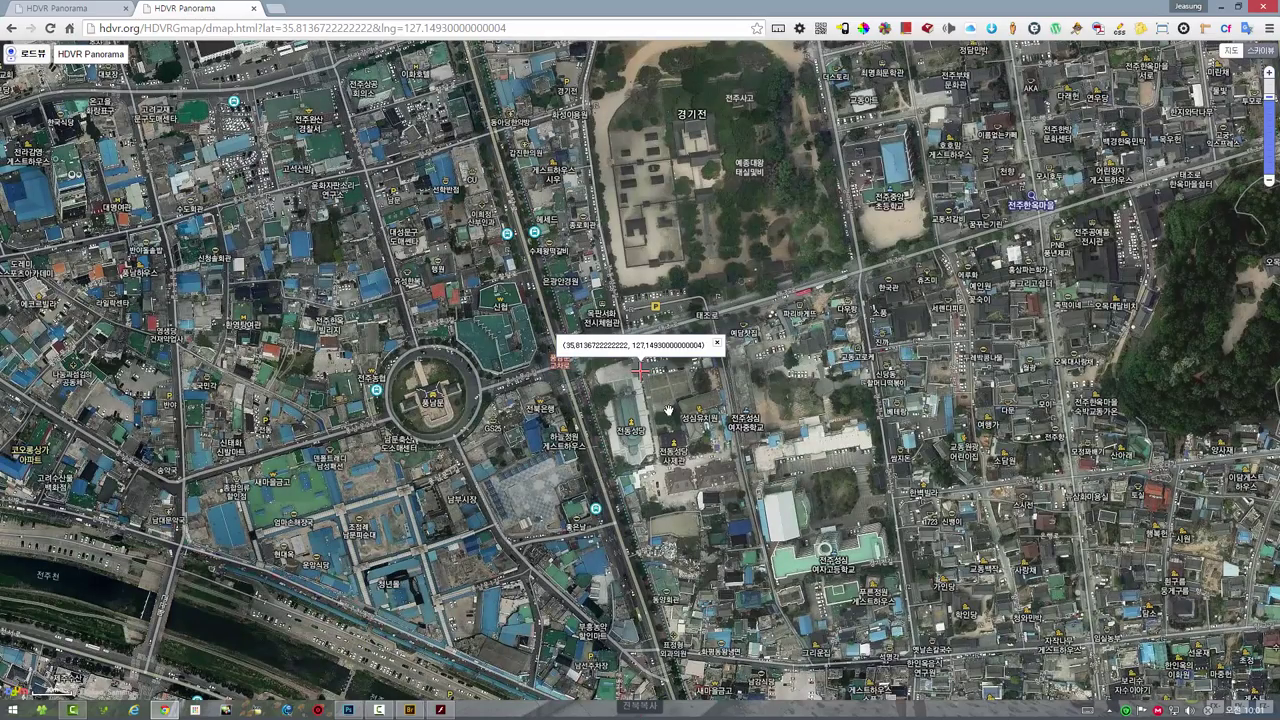
pyautogui.click(30, 54)
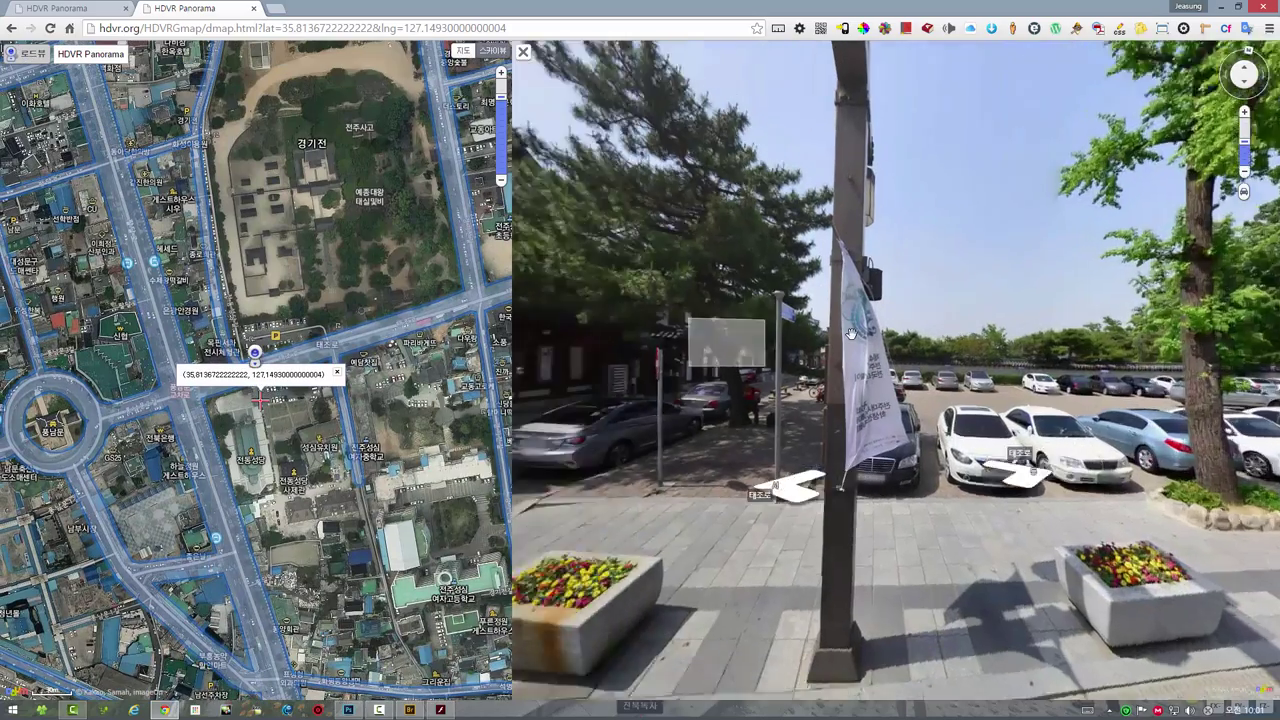
# - Move the Daum road view toward the cathedral and face it, then close the browser
pyautogui.moveTo(850, 334); pyautogui.dragTo(979, 308)
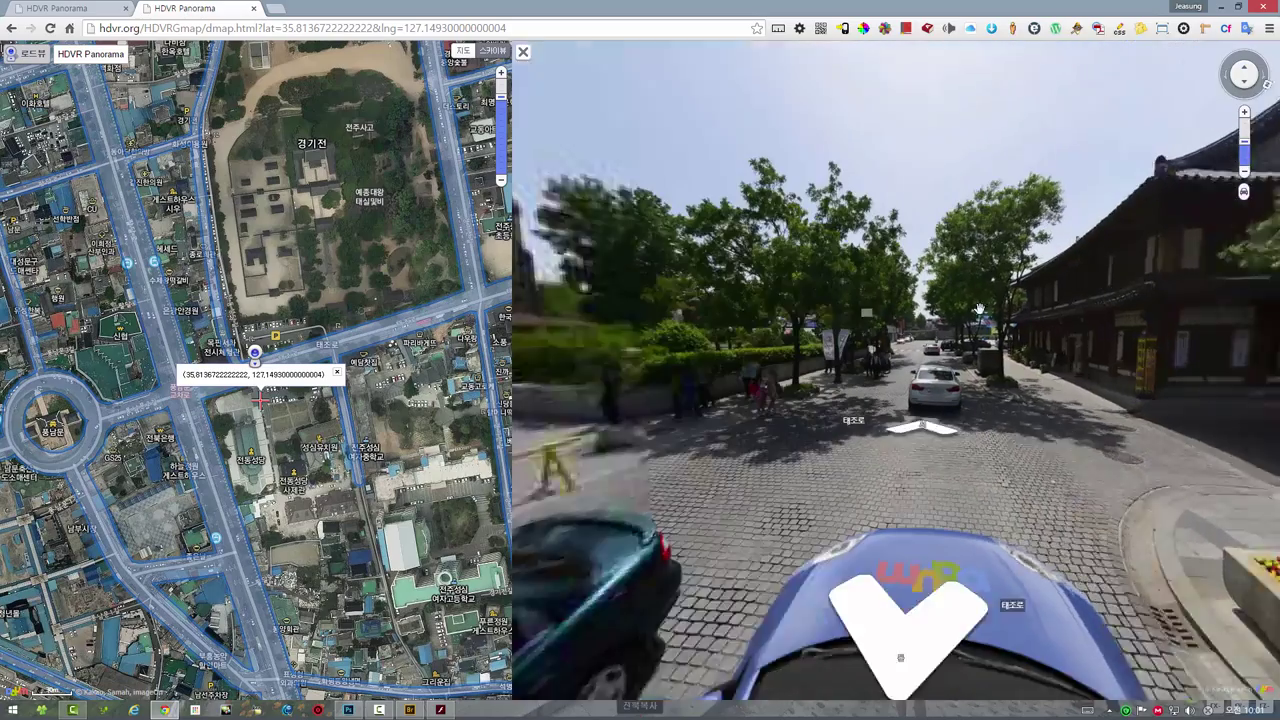
pyautogui.click(979, 308)
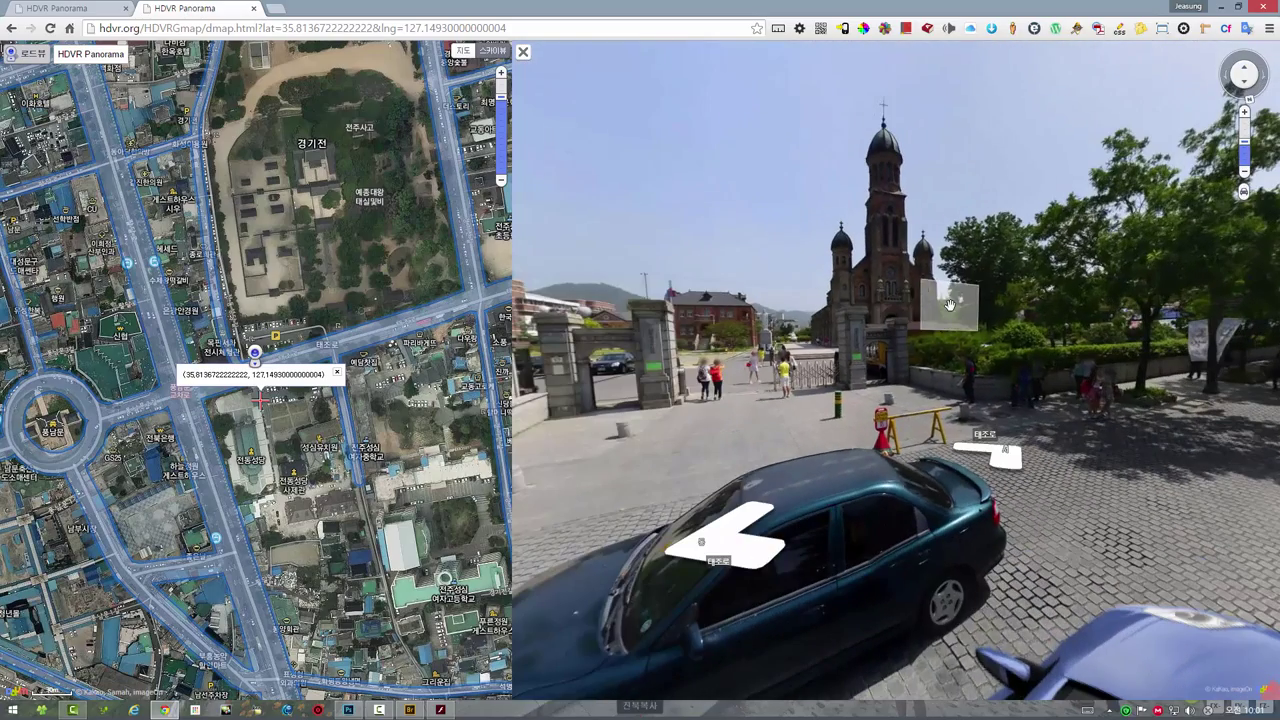
pyautogui.moveTo(575, 287); pyautogui.dragTo(791, 283)
pyautogui.scroll(2, 791, 283)
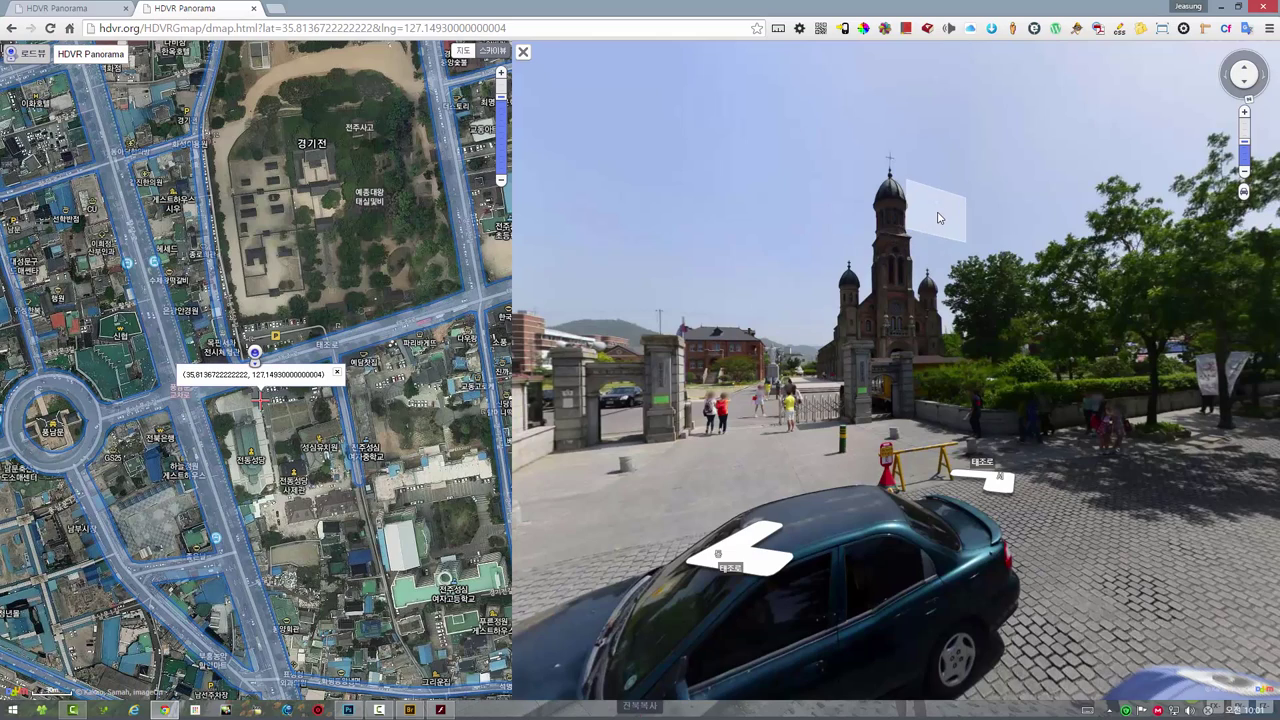
pyautogui.click(1266, 10)
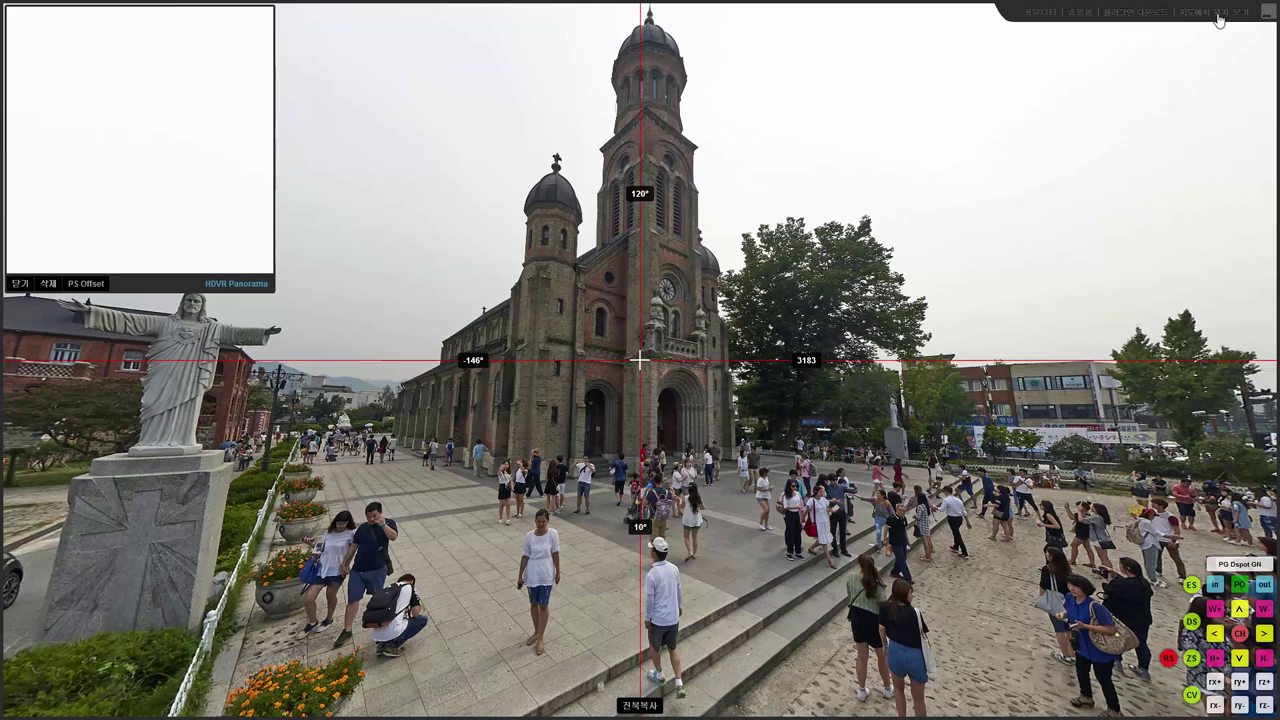
# - Exit the Flash panorama viewer, close 003.tif choosing No, and return to Bridge
pyautogui.click(1272, 12)
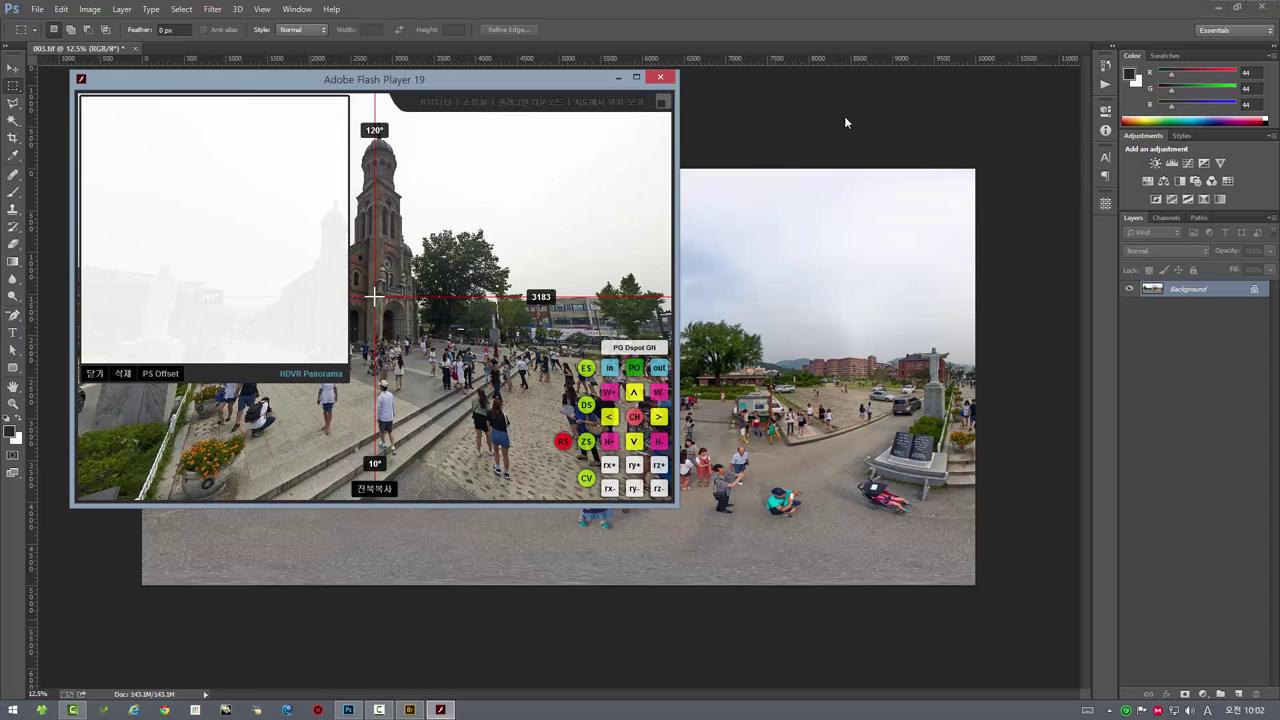
pyautogui.click(662, 76)
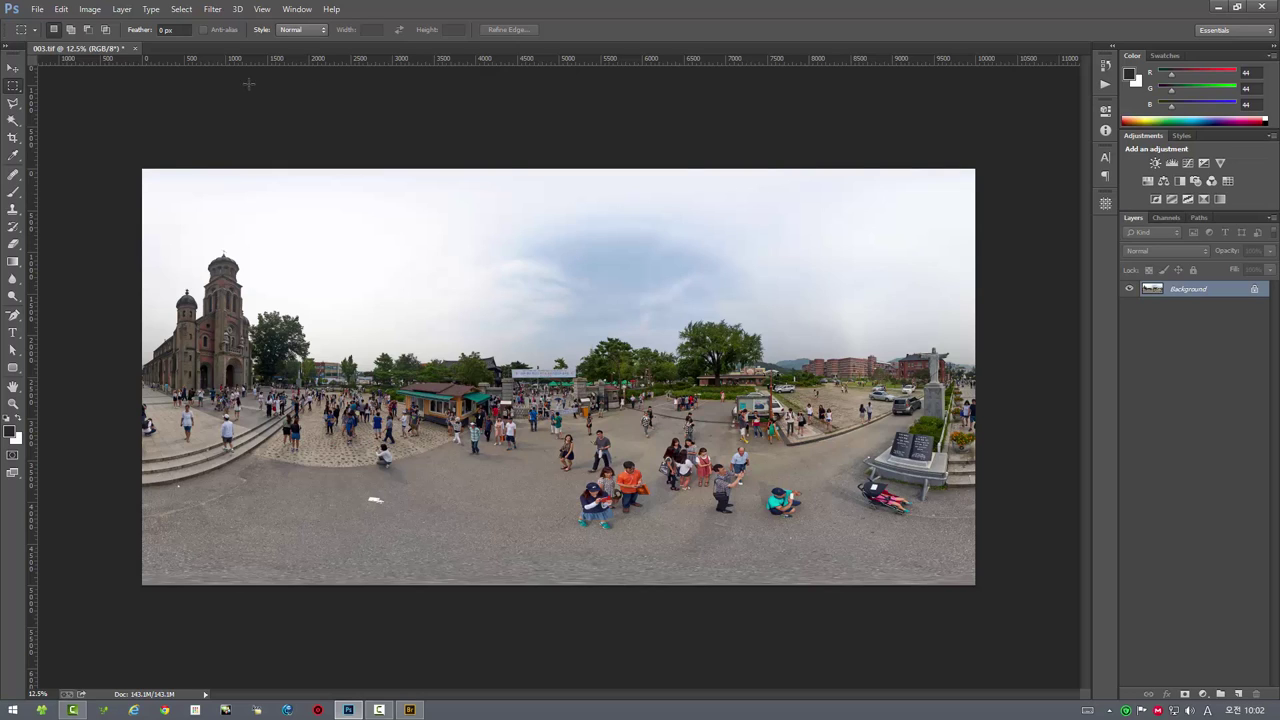
pyautogui.click(136, 50)
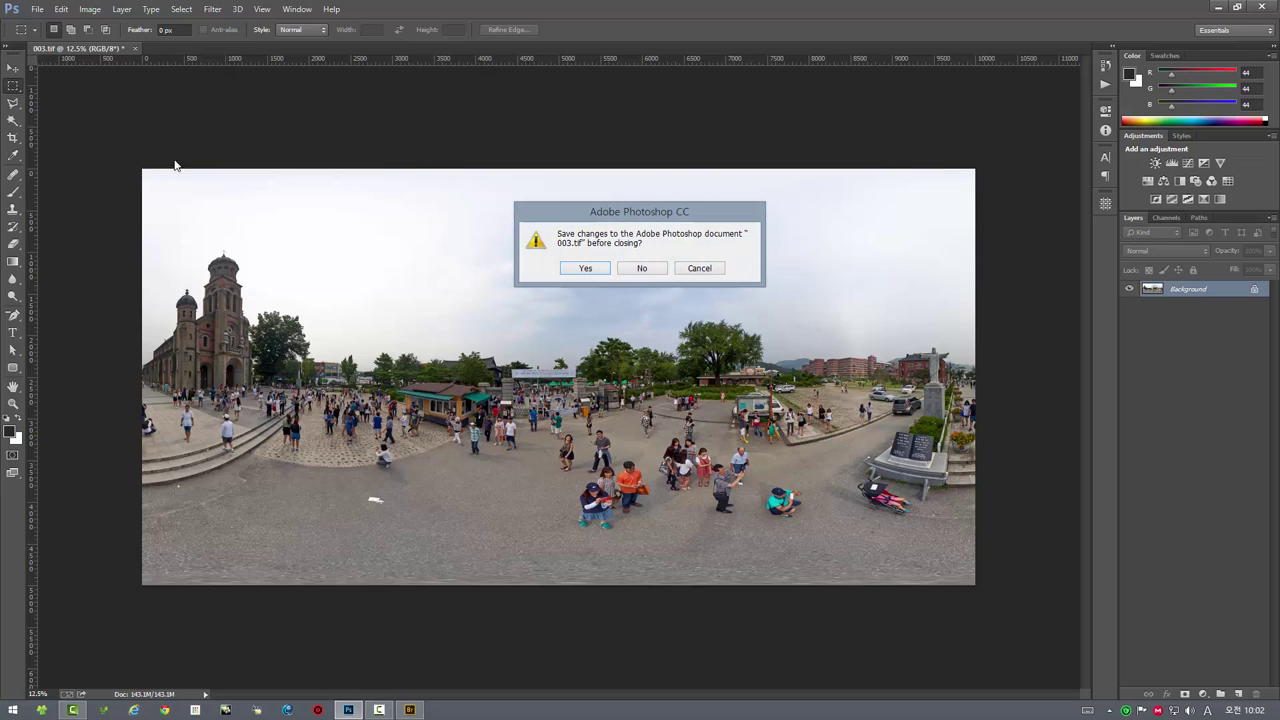
pyautogui.click(645, 269)
pyautogui.click(409, 709)
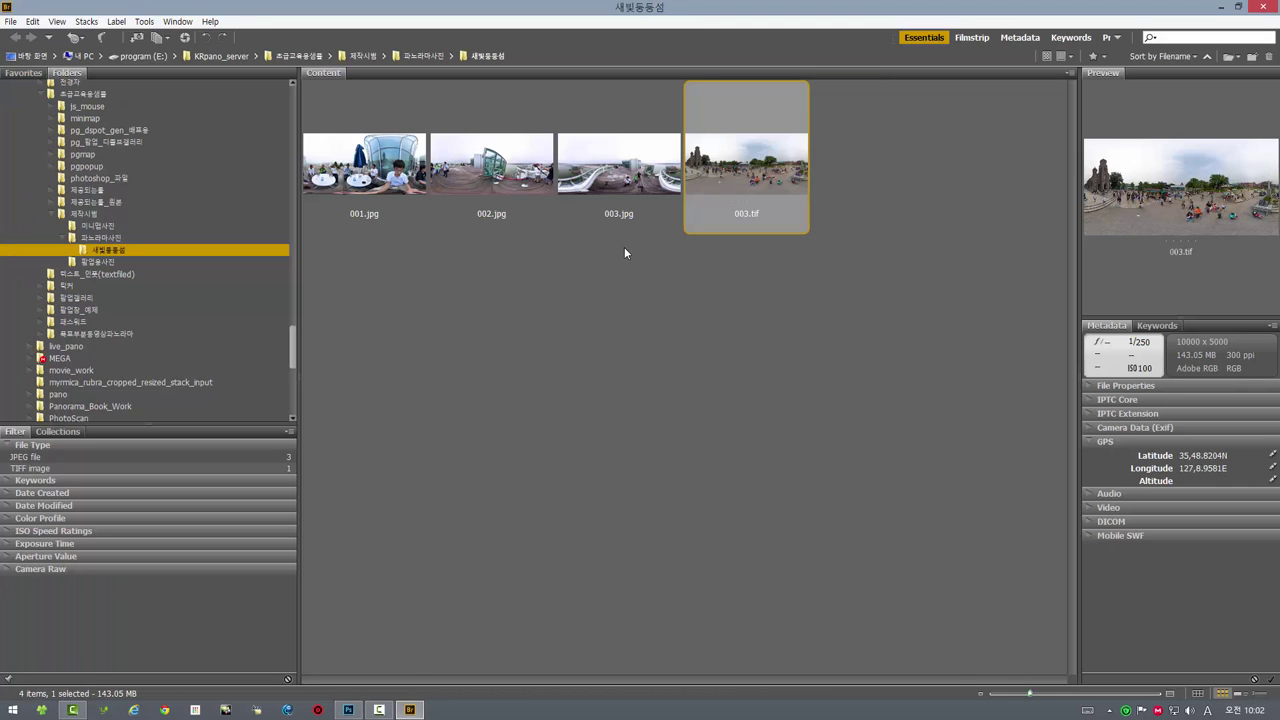
# - Check 001.jpg's empty GPS metadata and open it in Photoshop
pyautogui.click(332, 185)
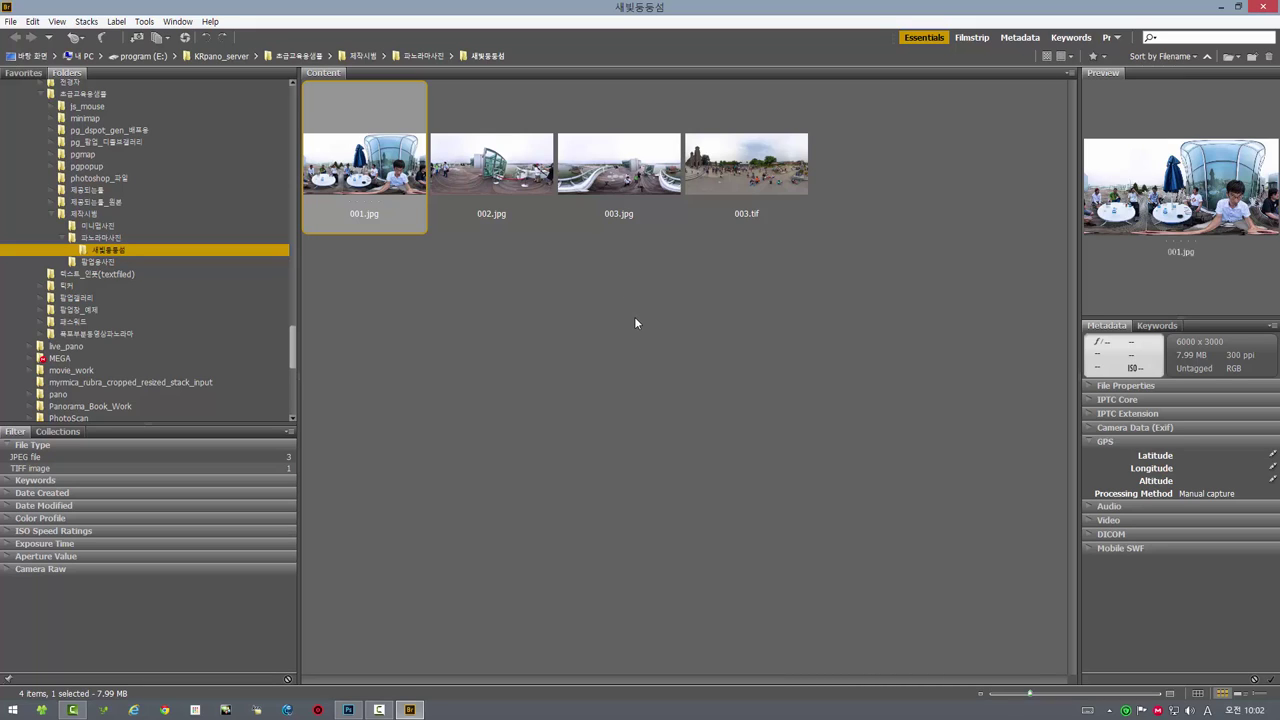
pyautogui.doubleClick(366, 172)
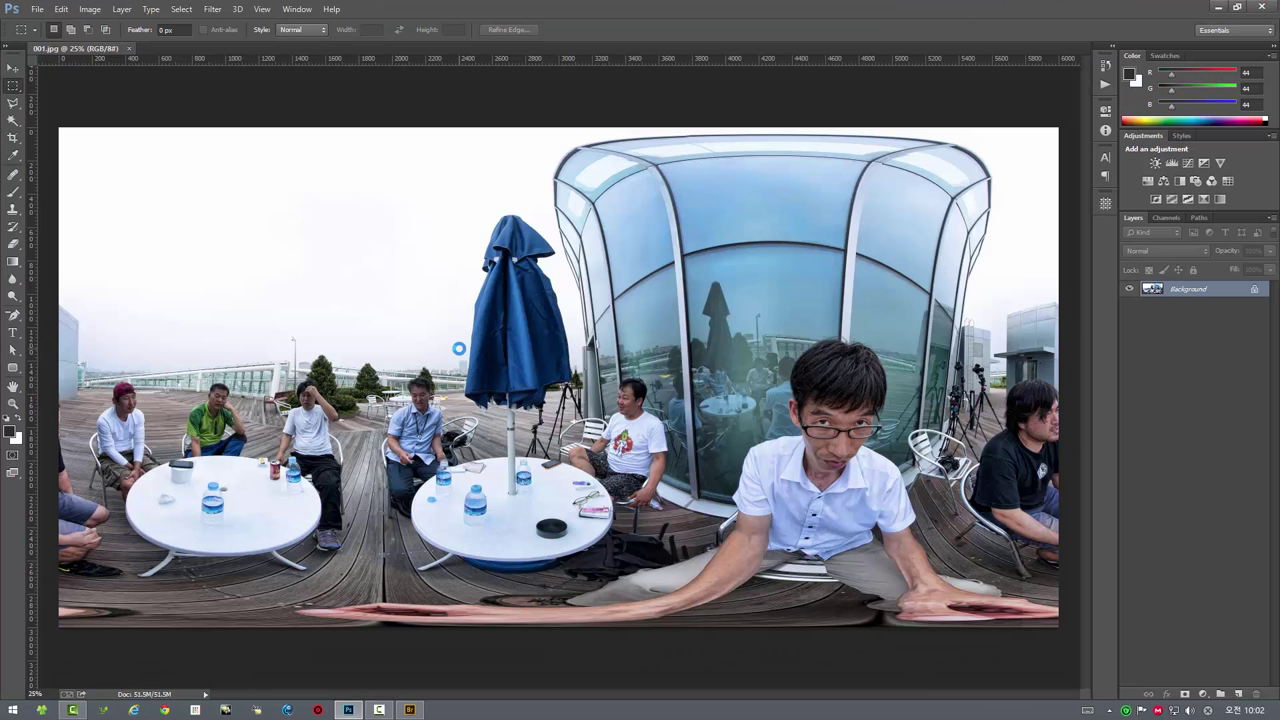
# - Verify 001.jpg's File Info GPS fields are blank, then view it with the 파노라마 뷰어로 열기 script
pyautogui.click(37, 9)
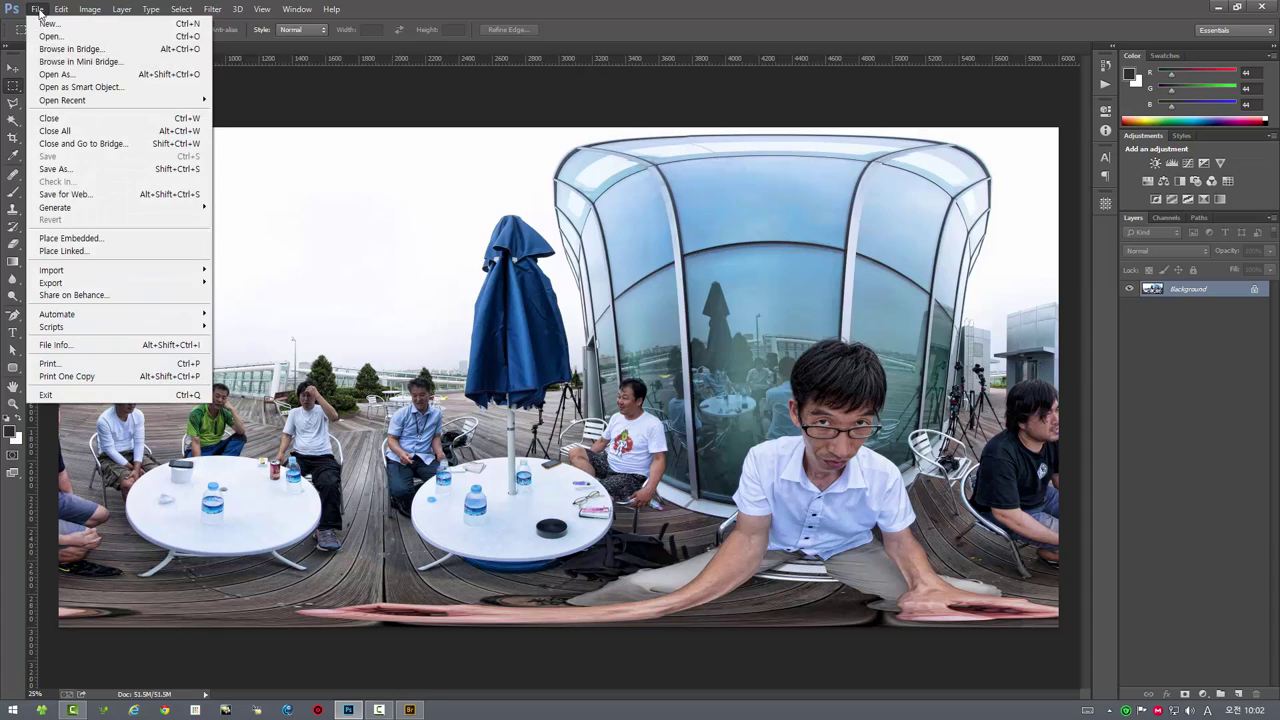
pyautogui.click(82, 347)
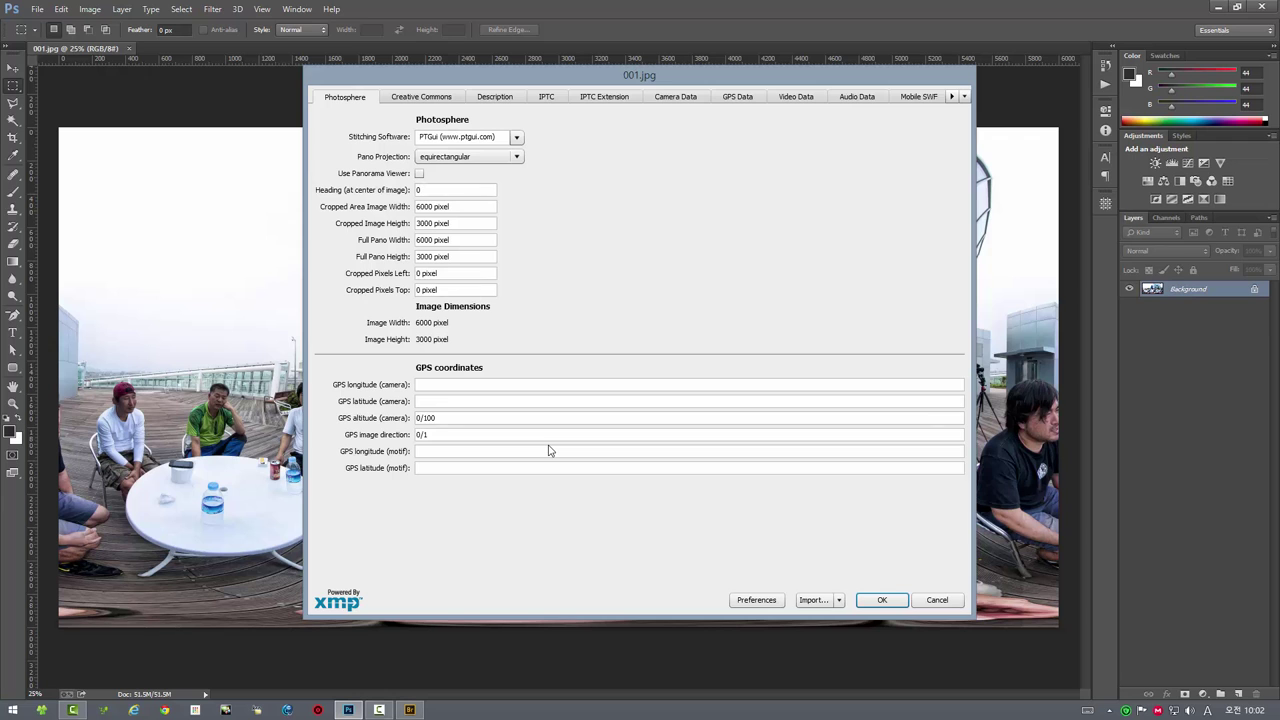
pyautogui.click(884, 600)
pyautogui.click(38, 10)
pyautogui.moveTo(52, 327)
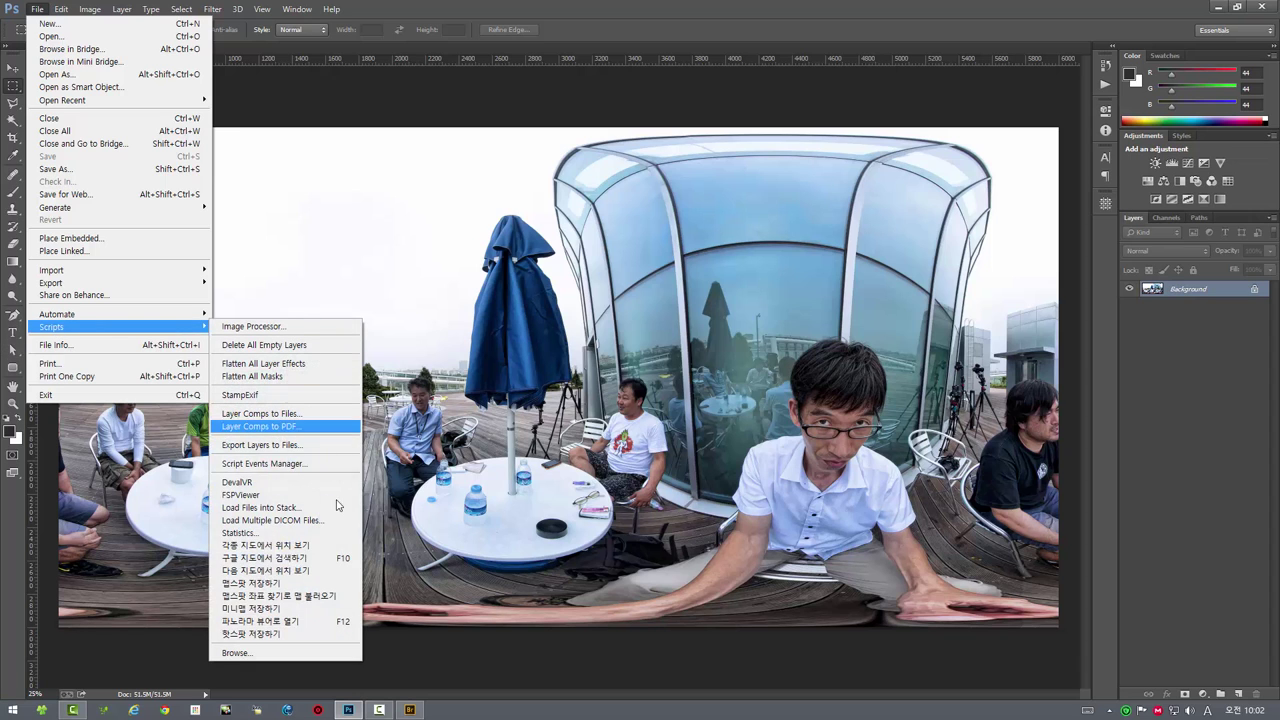
pyautogui.click(320, 621)
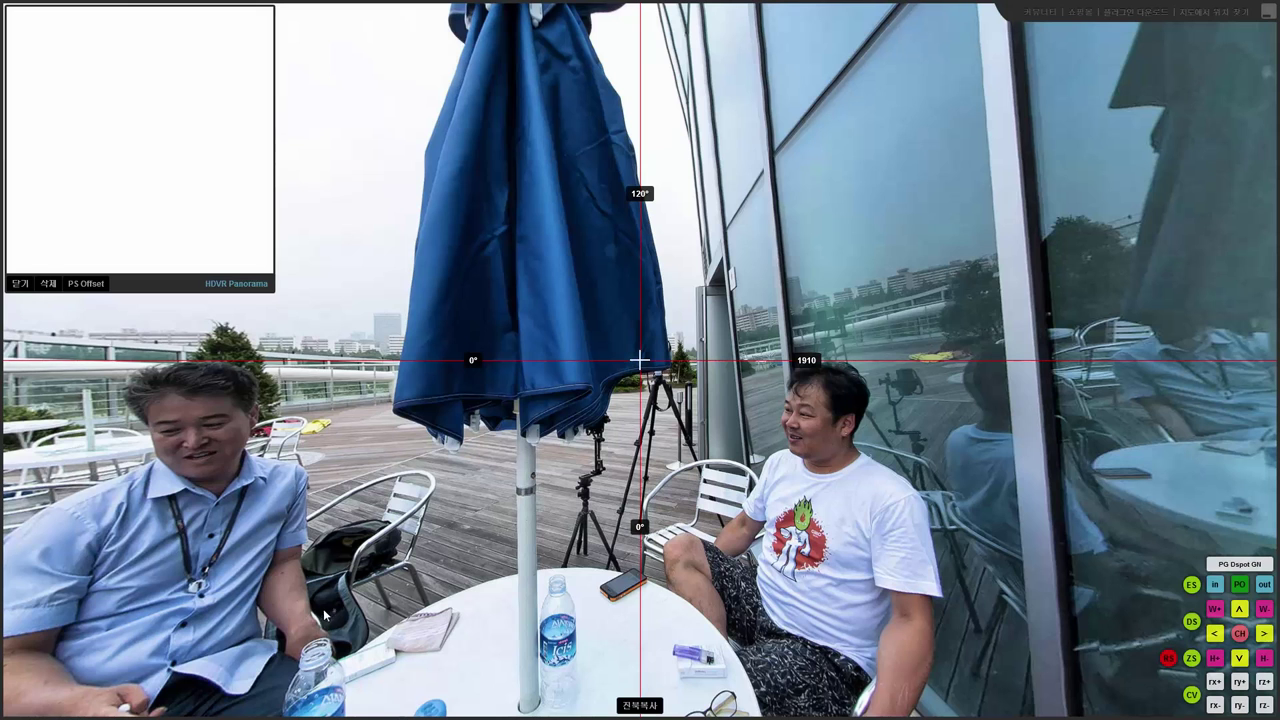
pyautogui.moveTo(1213, 12)
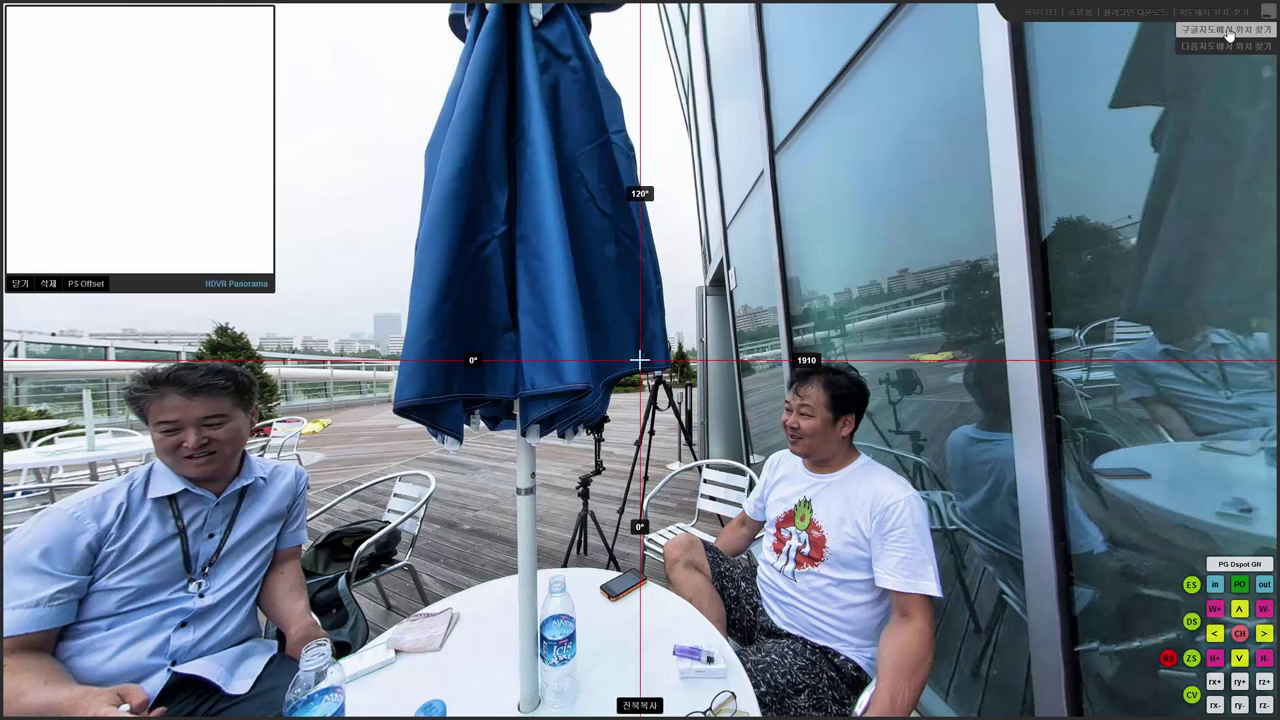
# - Search the map for 새빛둥둥섬 and mark the lower-island spot at 37,30.71210N 126,59.70584E
pyautogui.click(1228, 33)
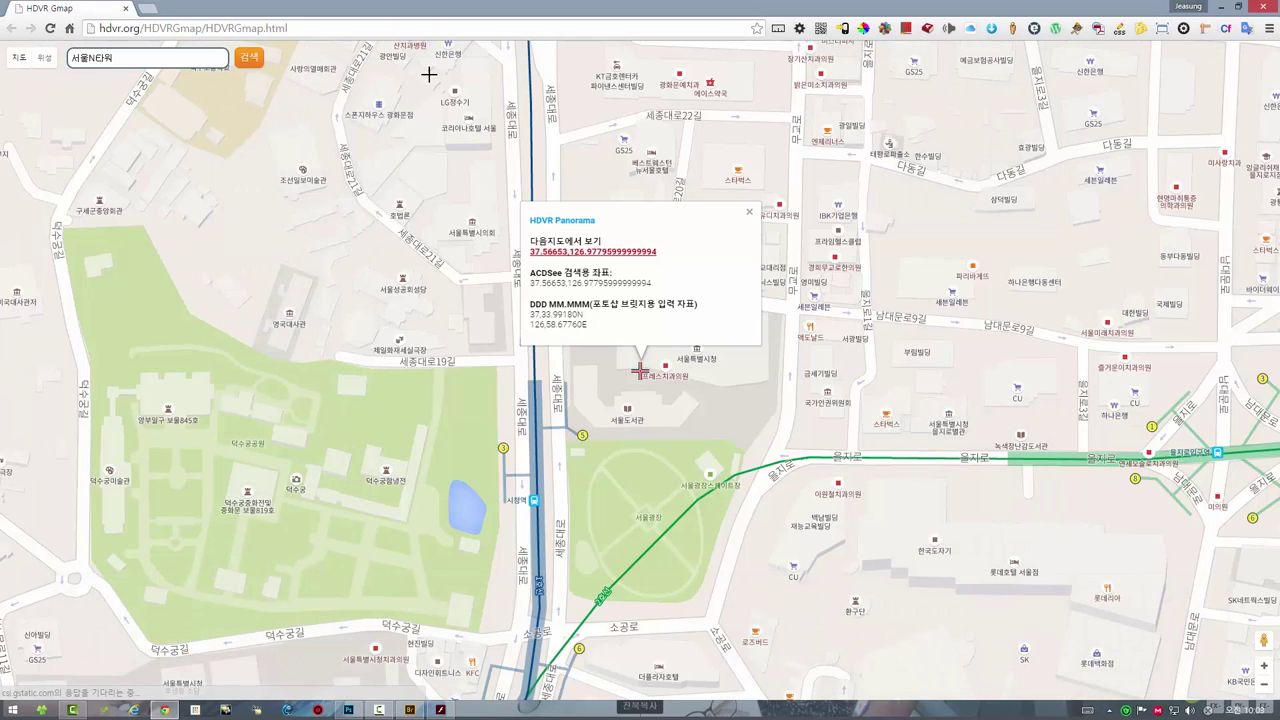
pyautogui.hotkey('ctrl', 'a')
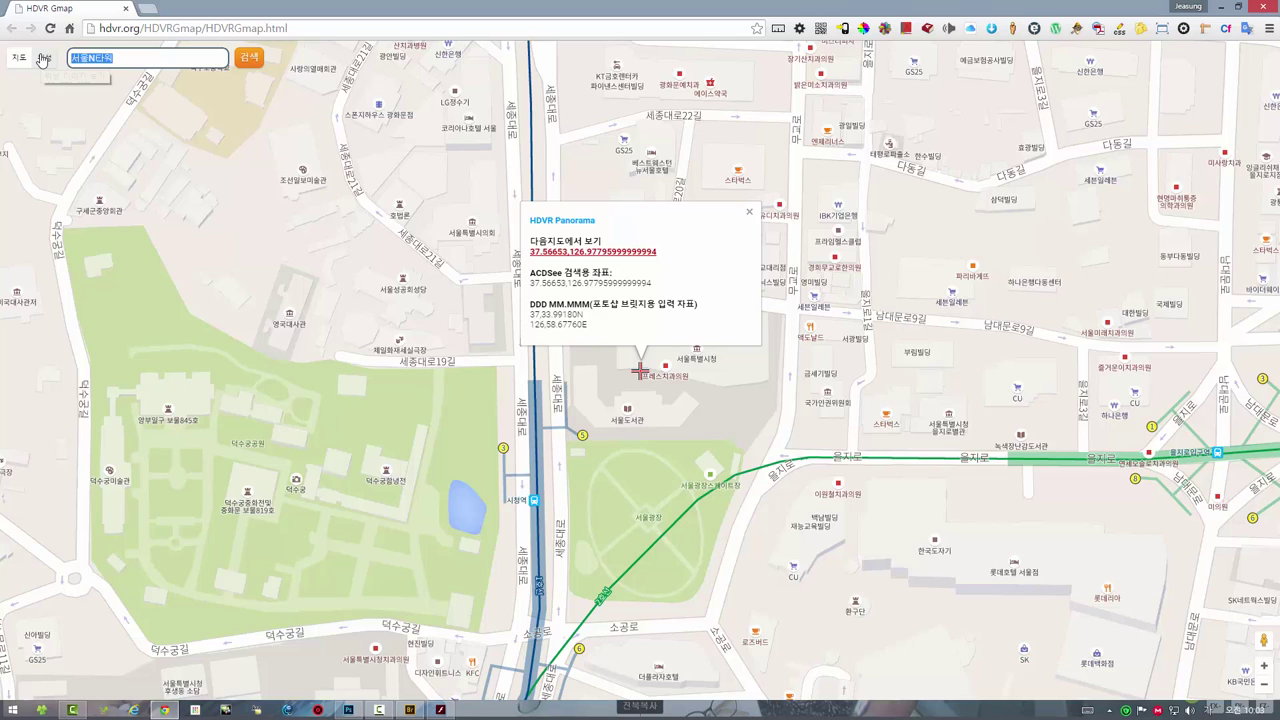
pyautogui.write('ㅆ')
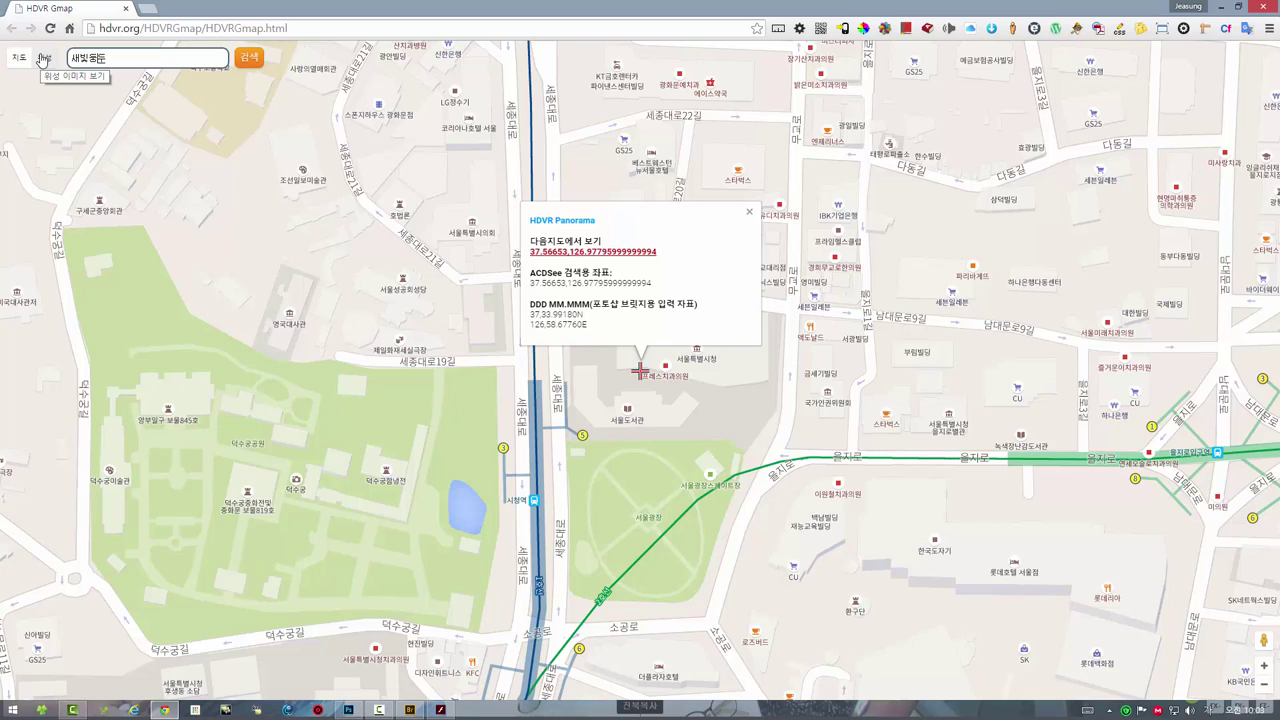
pyautogui.write('둥섬')
pyautogui.press('Return')
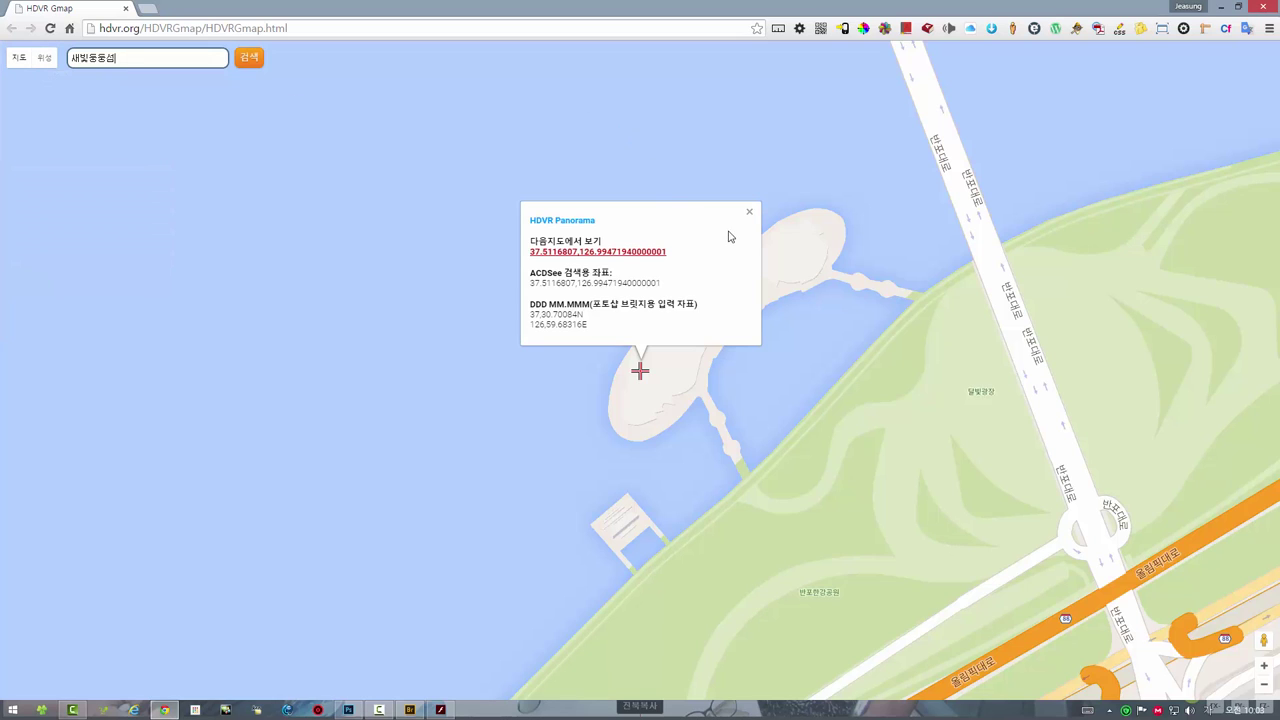
pyautogui.click(750, 213)
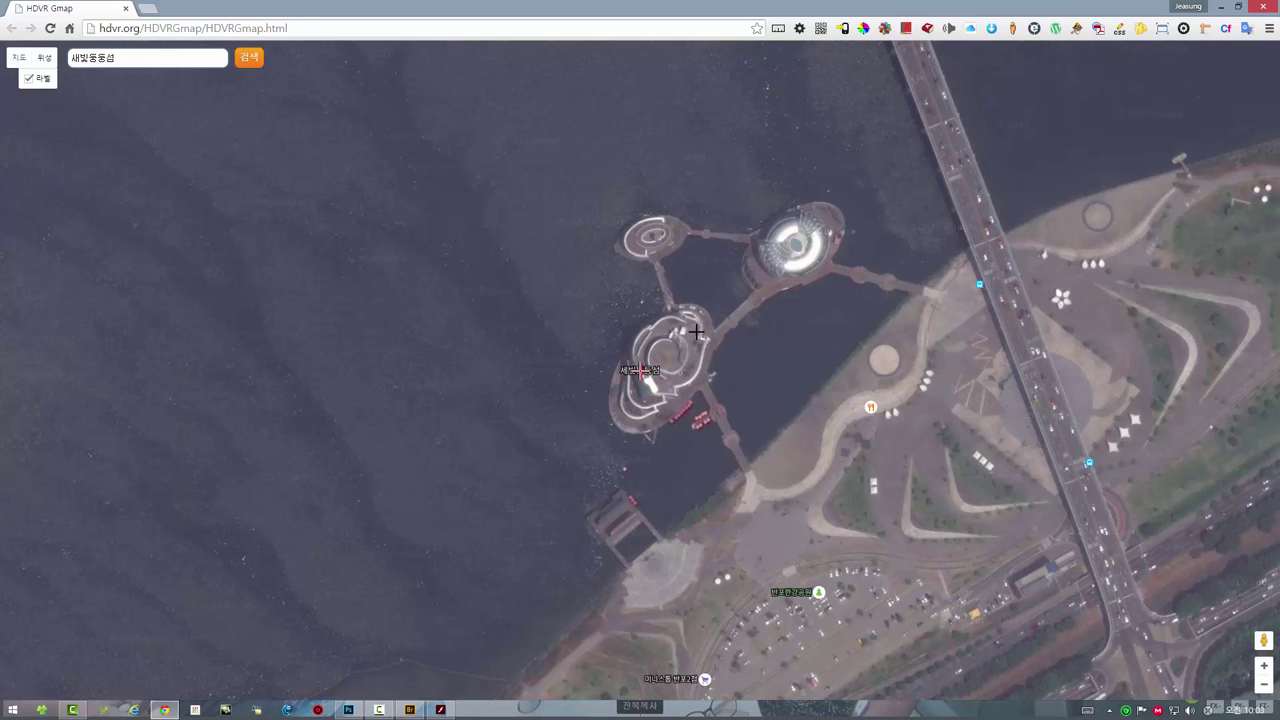
pyautogui.scroll(1, 696, 333)
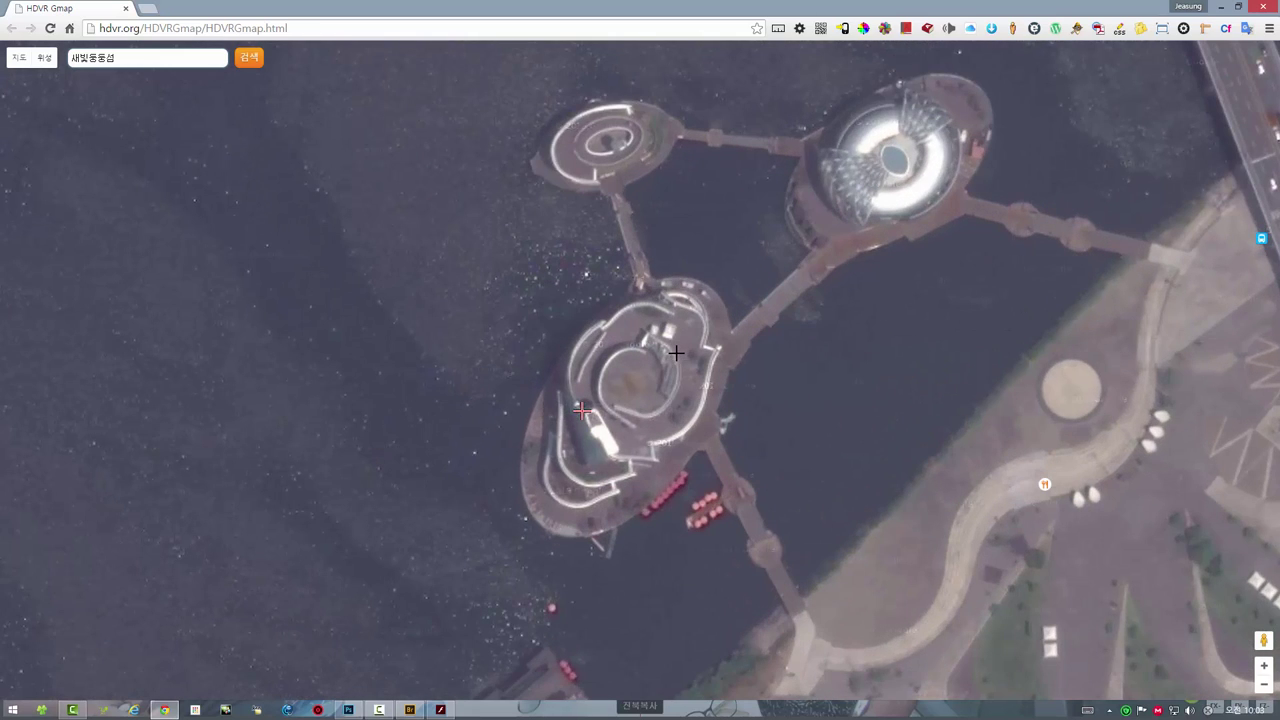
pyautogui.click(676, 353)
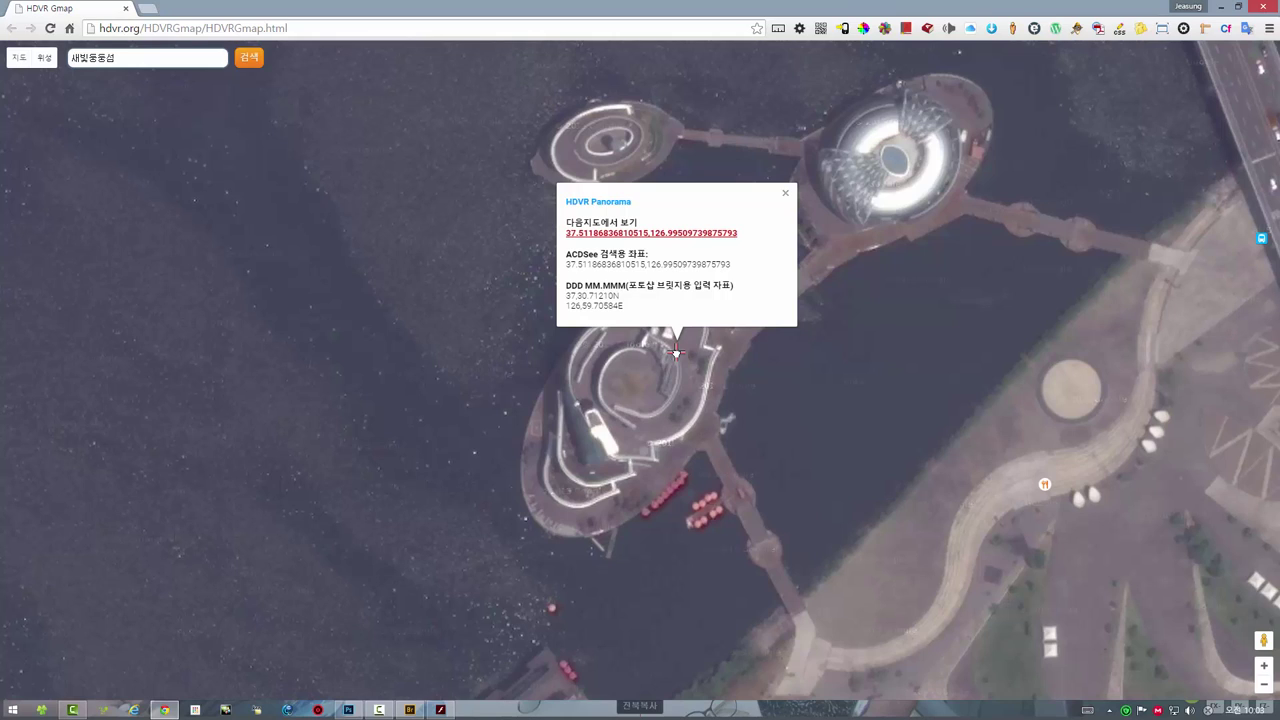
# - Open the coordinates in Daum Maps' 스카이뷰 satellite view, zoom in and mark the shooting spot
pyautogui.click(658, 241)
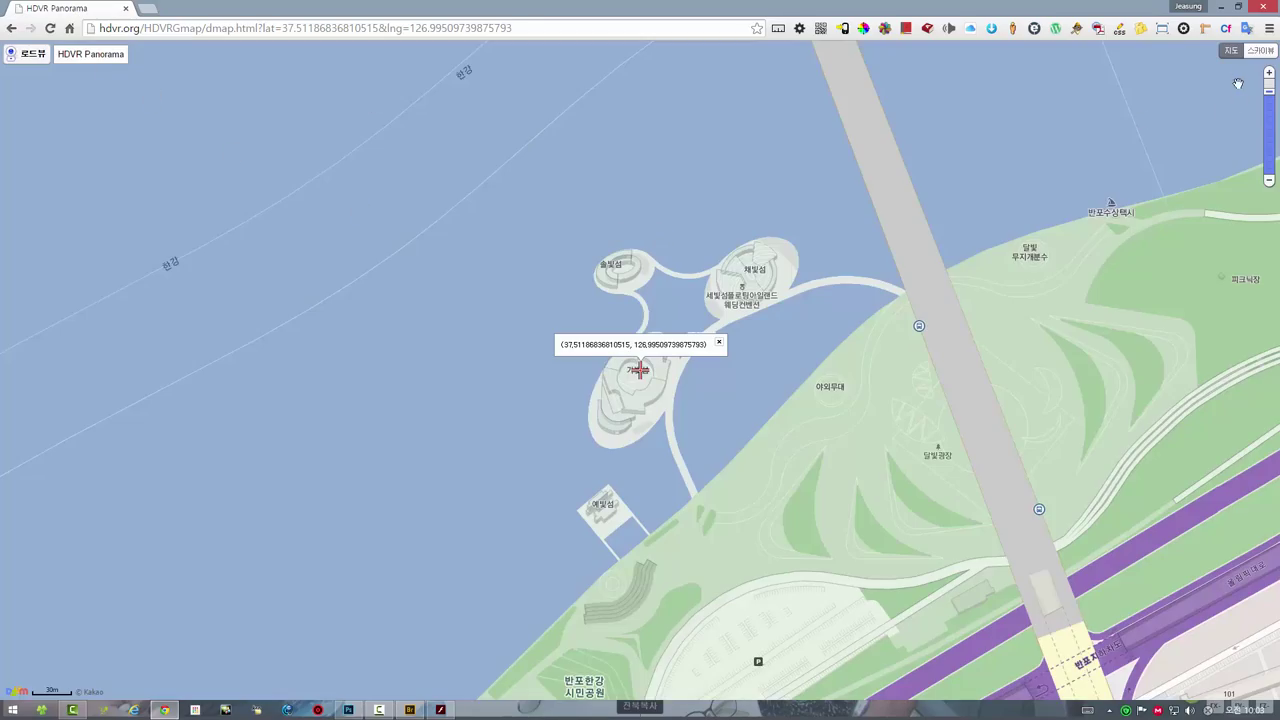
pyautogui.click(1260, 51)
pyautogui.scroll(1, 650, 390)
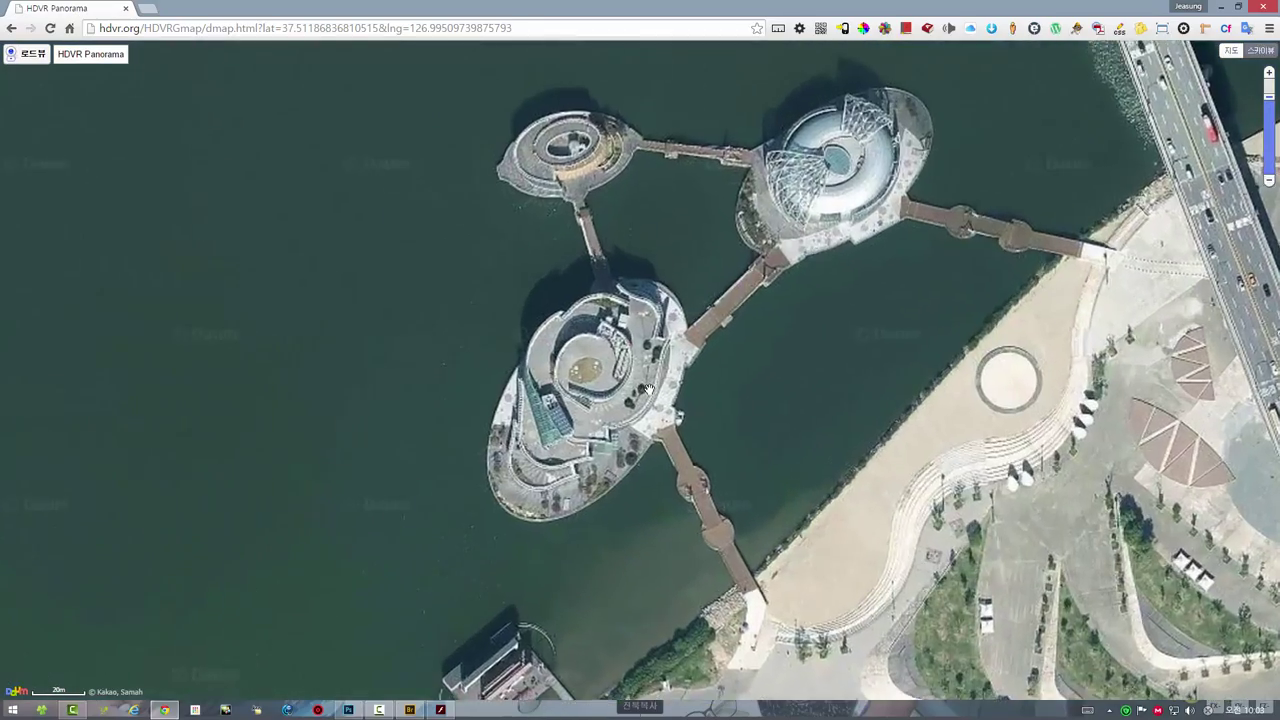
pyautogui.scroll(1, 650, 390)
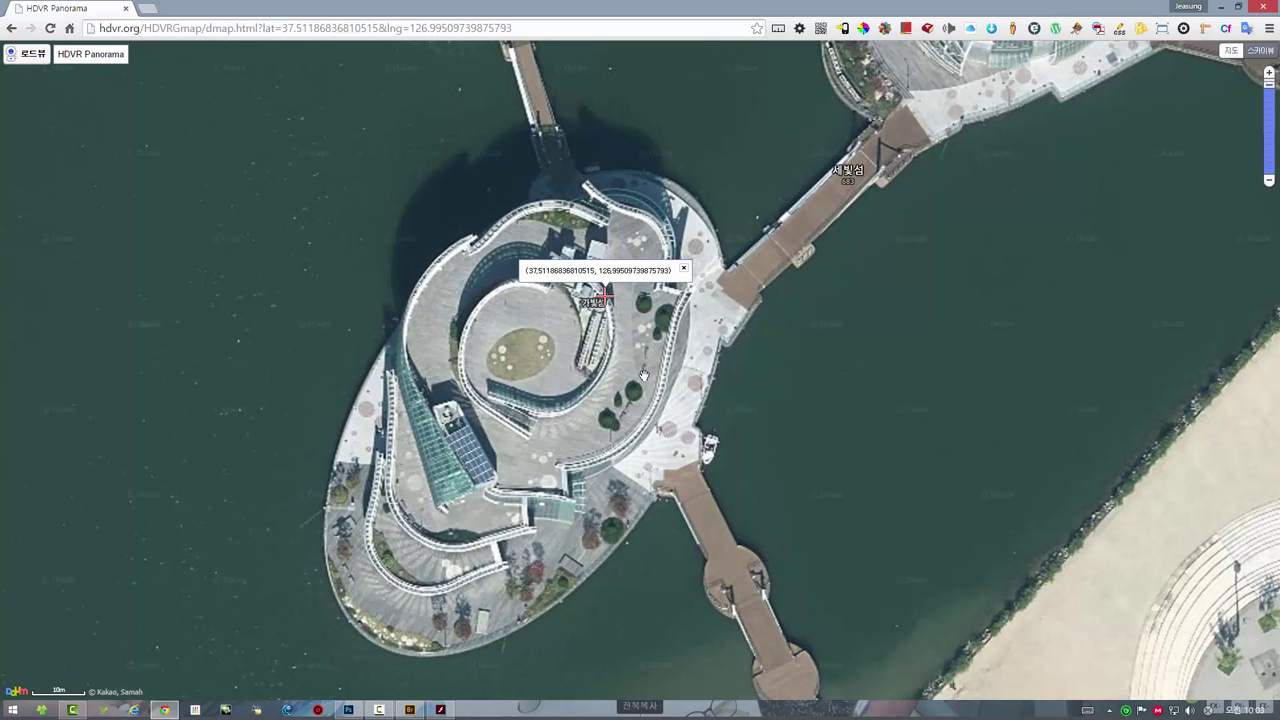
pyautogui.click(684, 271)
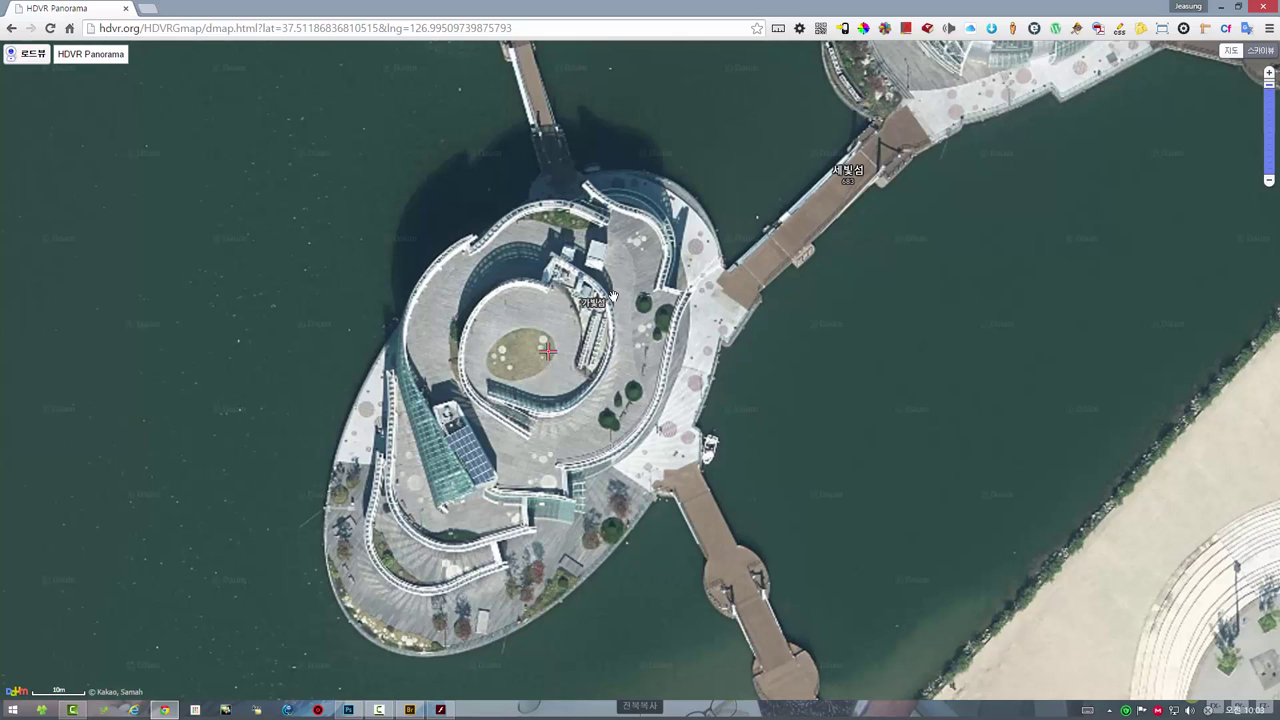
pyautogui.click(612, 297)
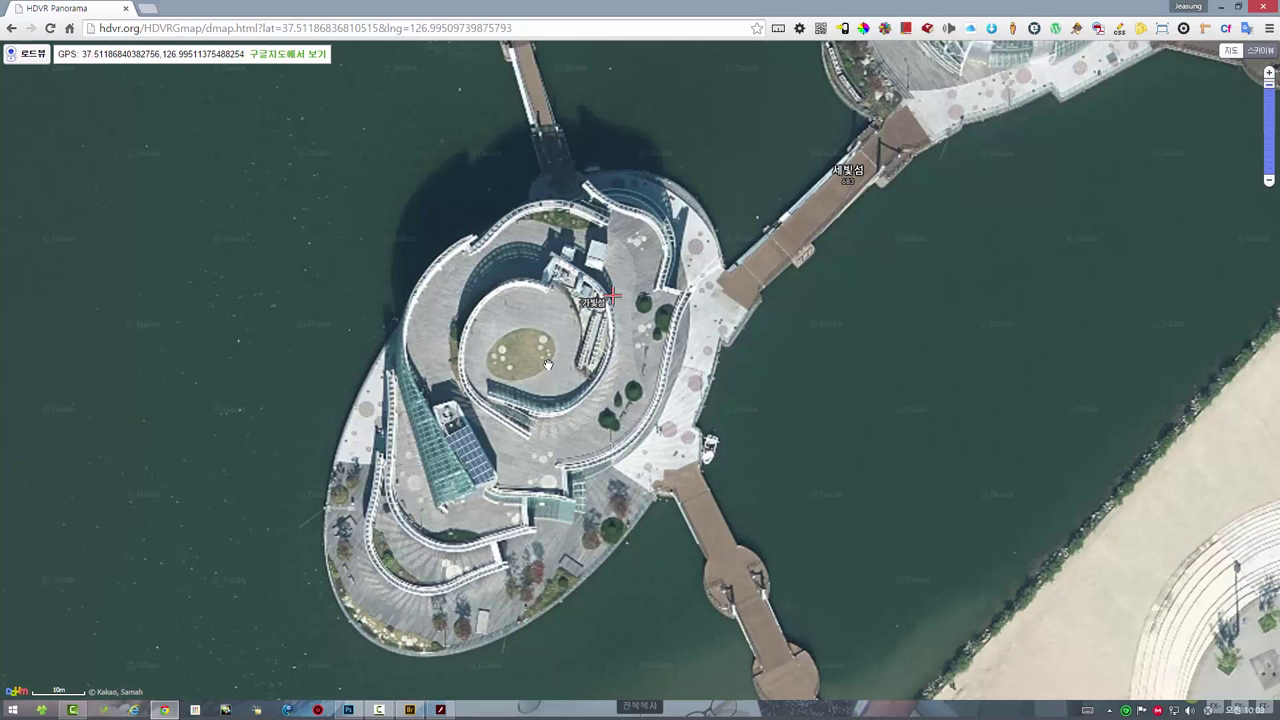
# - Copy the spot's GPS coordinates 37.51186840382756,126.99511375488254 from the GPS field
pyautogui.scroll(-1, 552, 405)
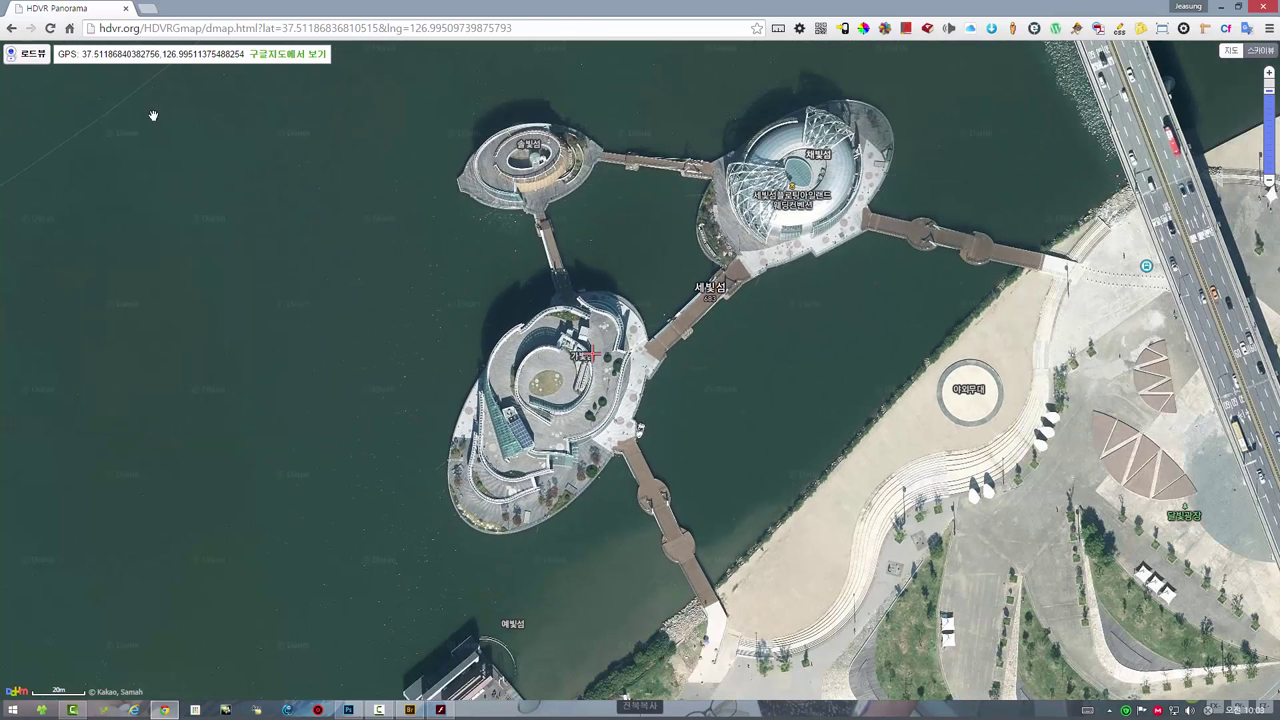
pyautogui.moveTo(83, 52); pyautogui.dragTo(244, 52)
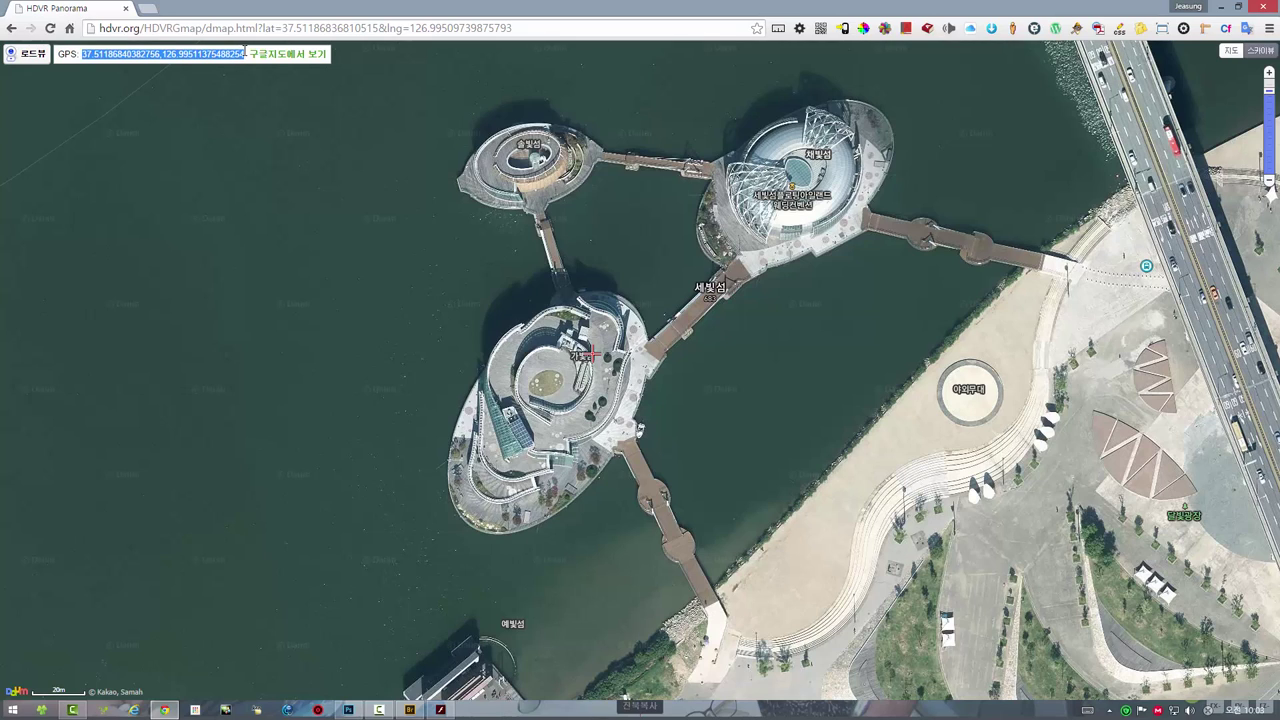
pyautogui.rightClick(221, 52)
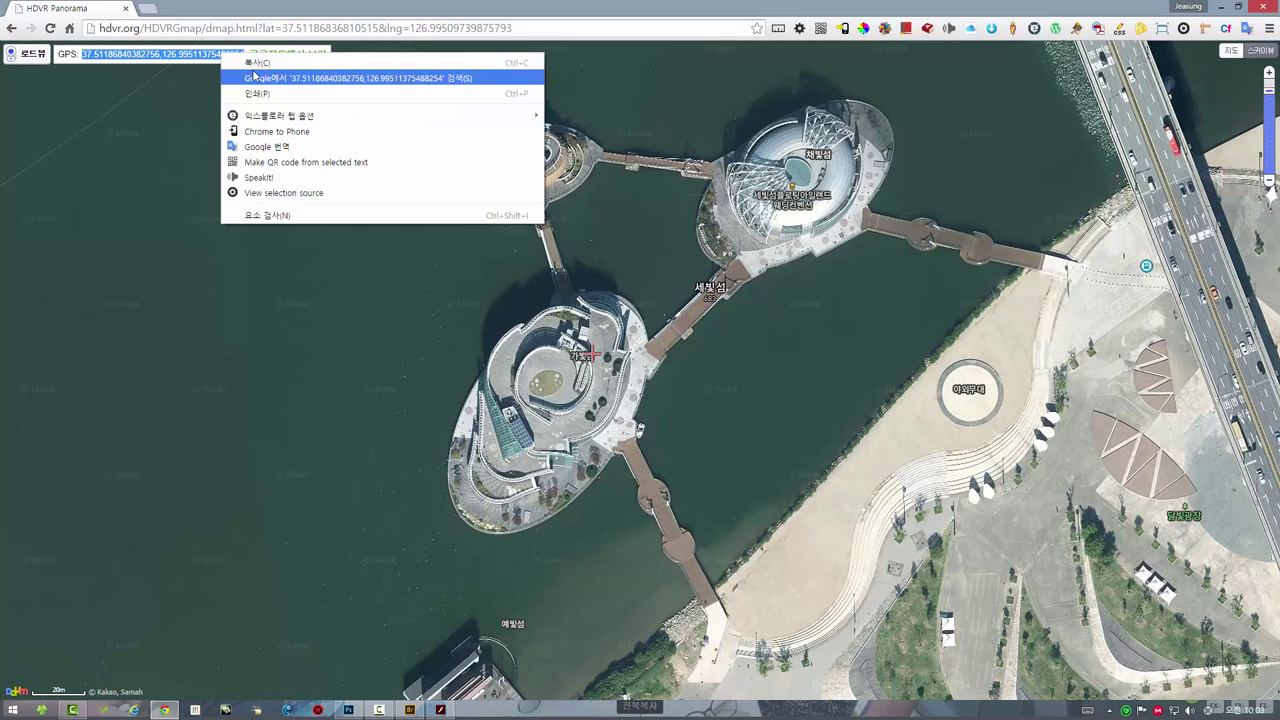
pyautogui.click(261, 60)
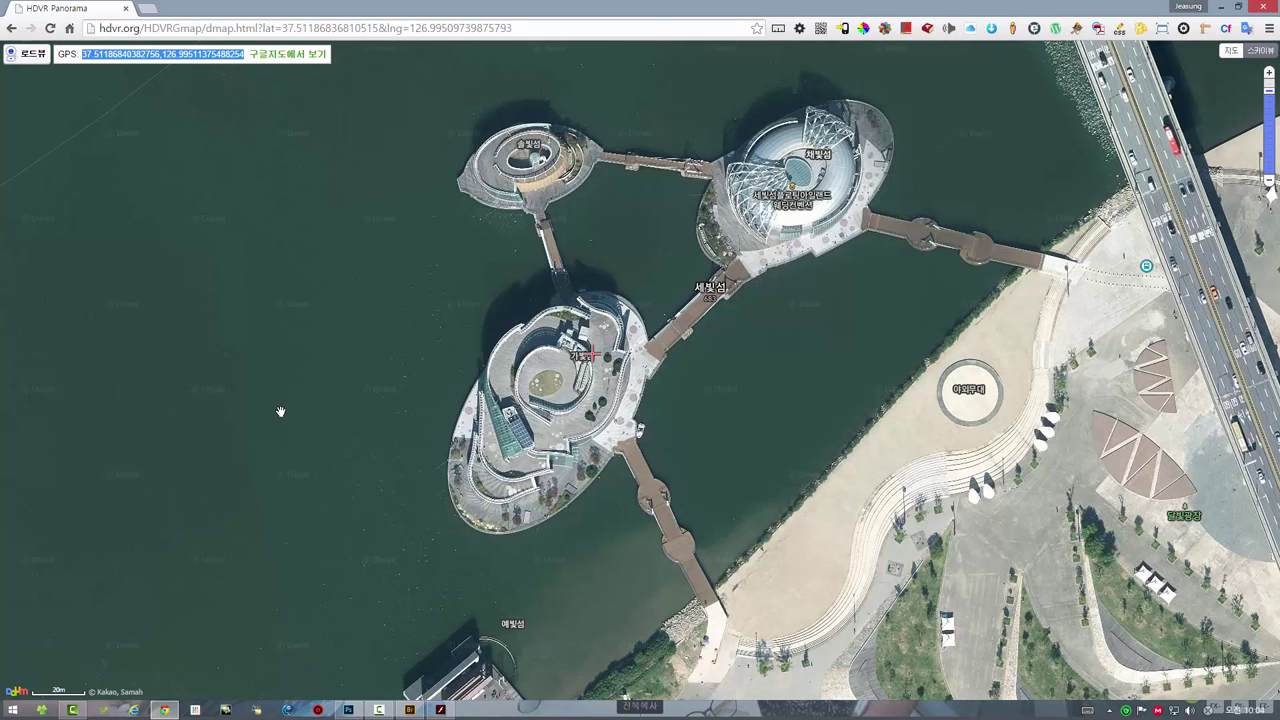
# - Exit full-screen and close the Flash panorama viewer
pyautogui.click(441, 710)
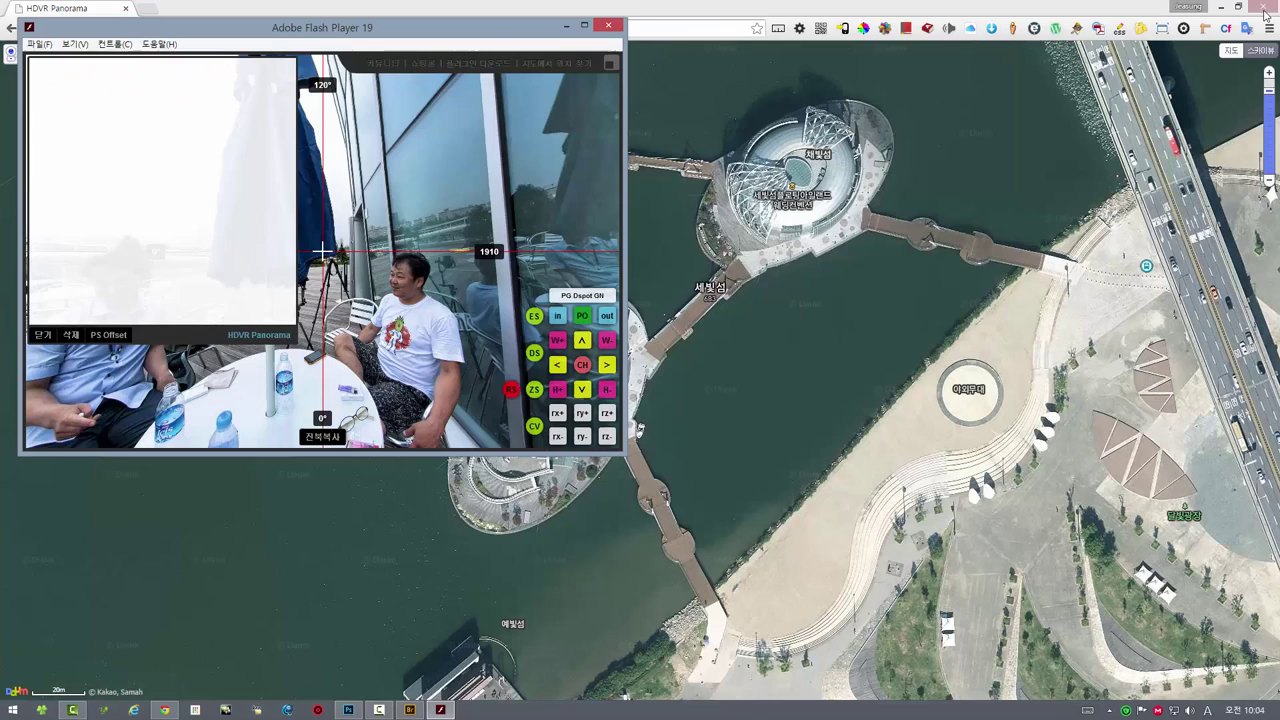
pyautogui.click(1270, 17)
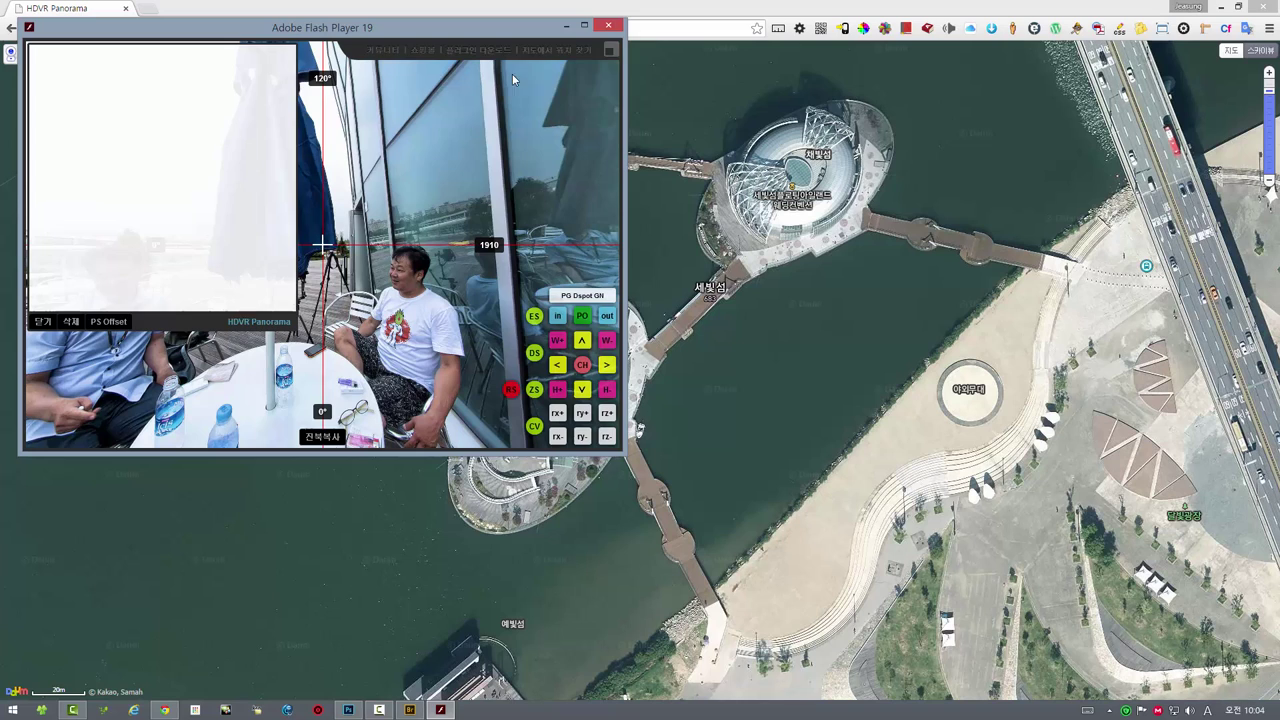
pyautogui.click(608, 25)
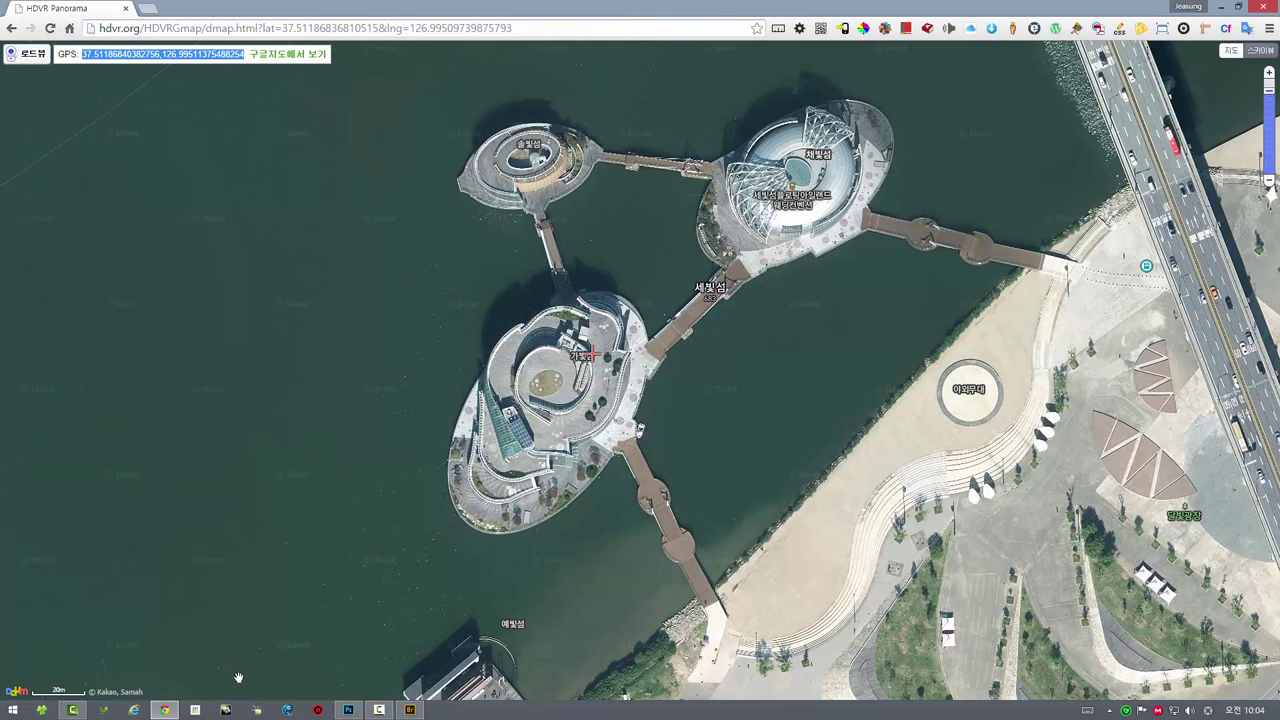
# - Reveal 001.jpg from Adobe Bridge in File Explorer's 새빛둥둥섬 folder
pyautogui.click(410, 710)
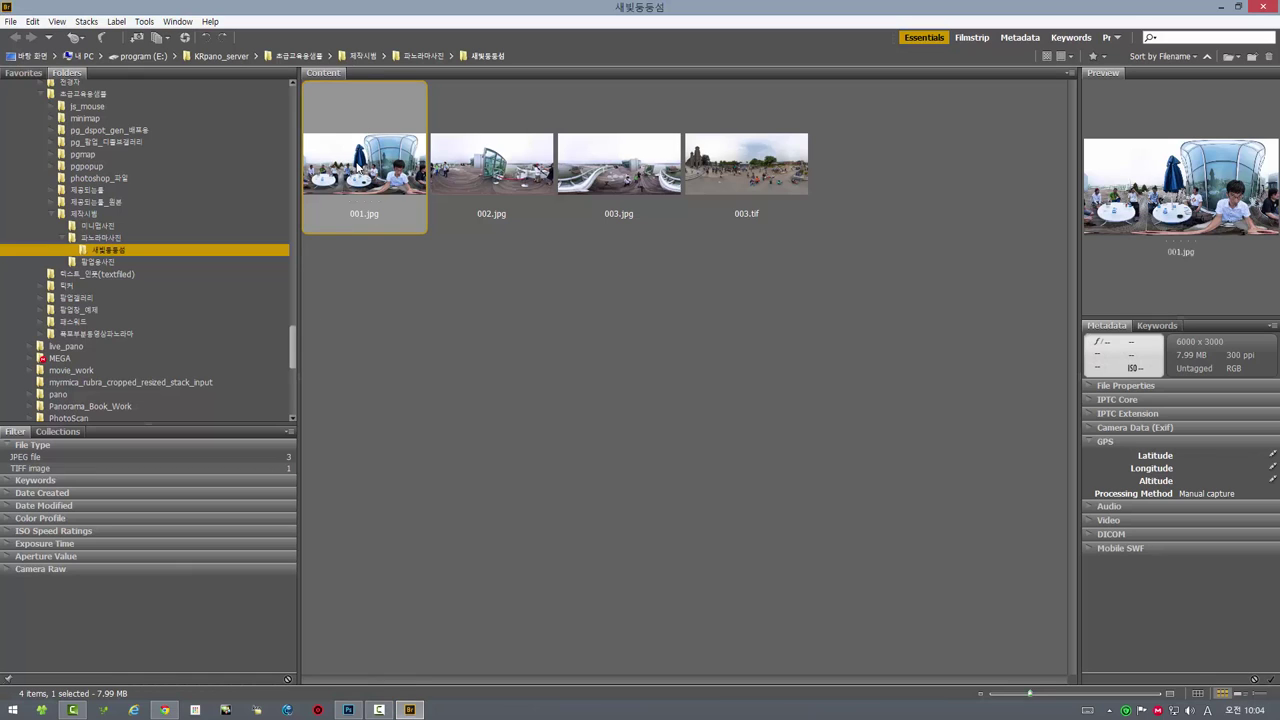
pyautogui.rightClick(358, 168)
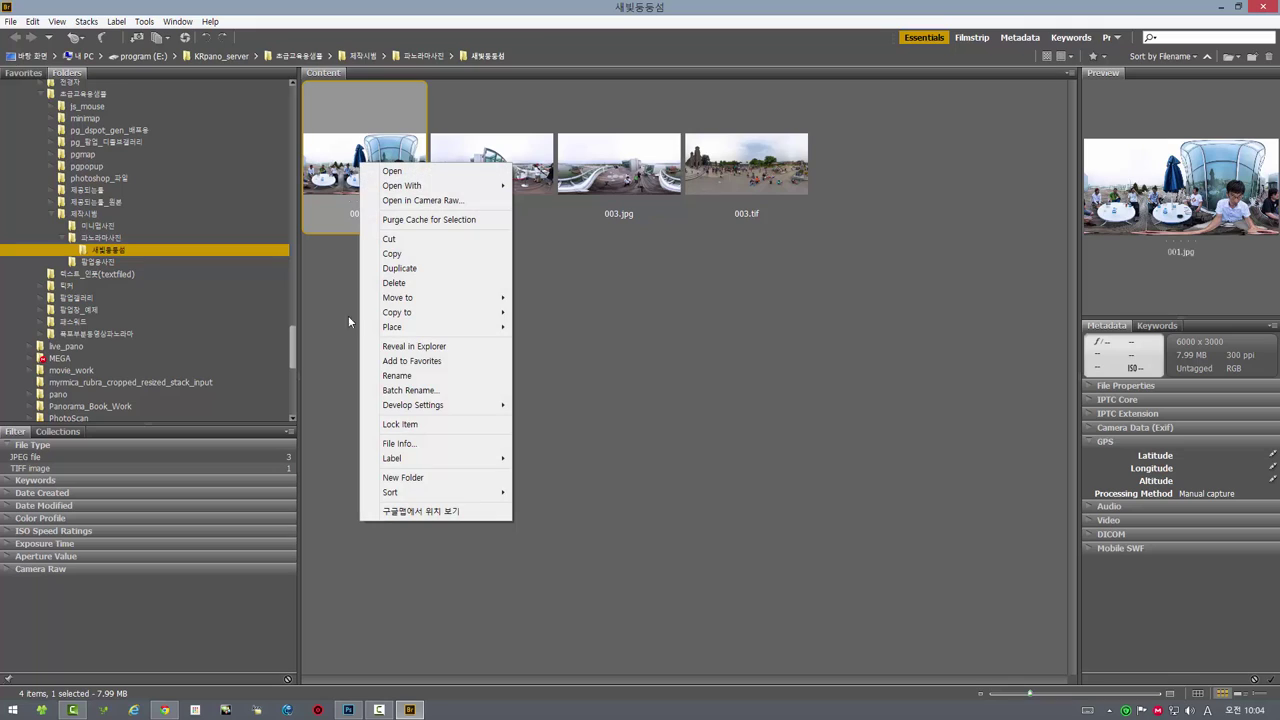
pyautogui.click(409, 346)
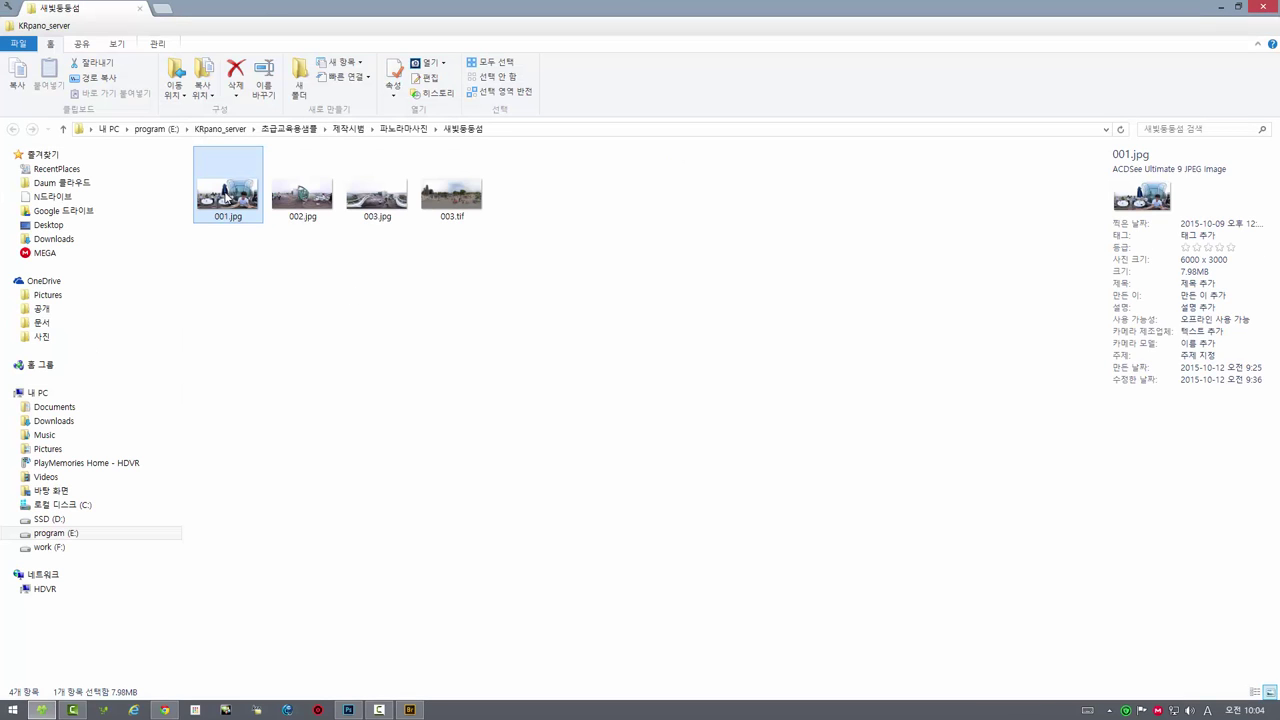
# - Apply the clipboard GPS location to 001.jpg with Panorado Flyer, then return to Photoshop
pyautogui.rightClick(228, 200)
pyautogui.moveTo(268, 524)
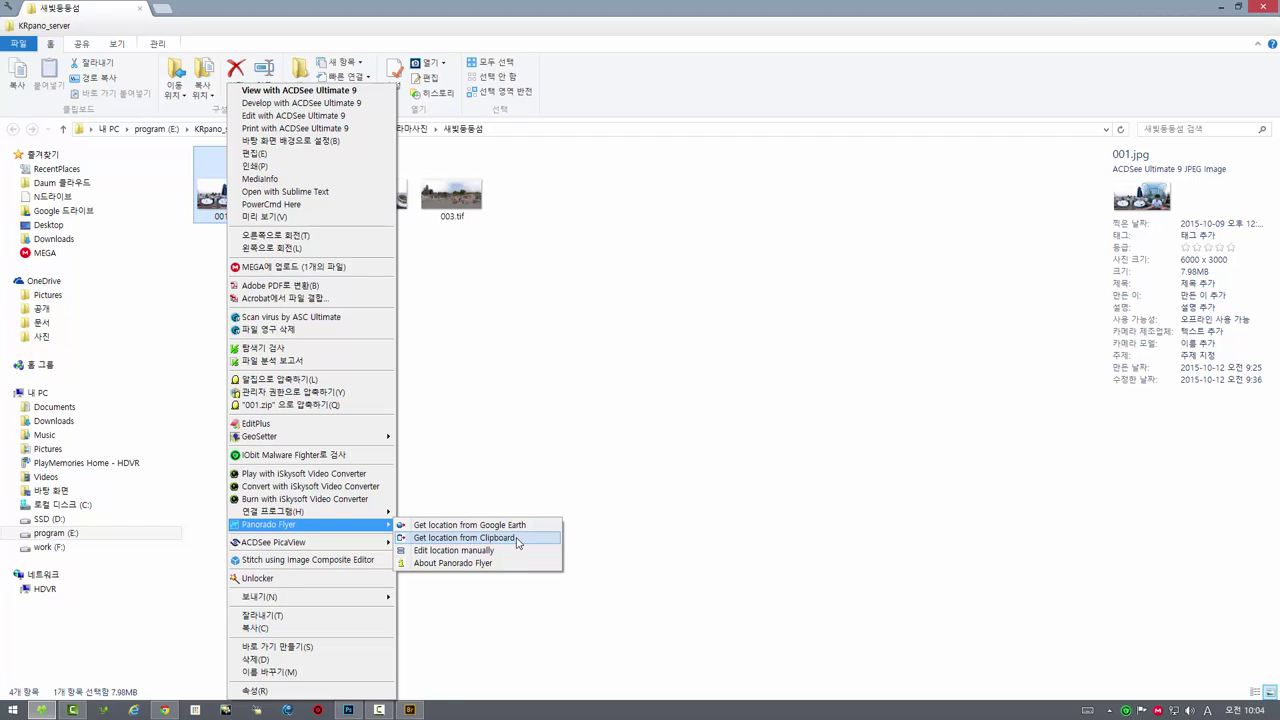
pyautogui.click(518, 540)
pyautogui.click(661, 422)
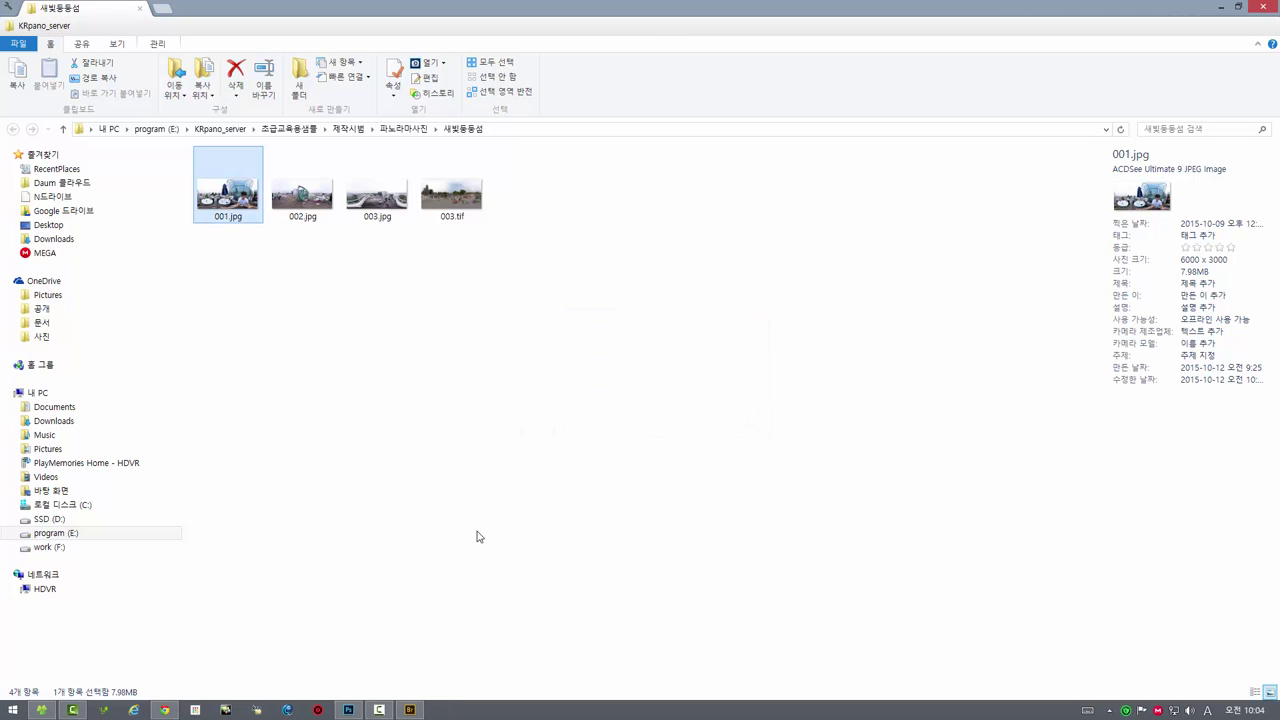
pyautogui.click(348, 710)
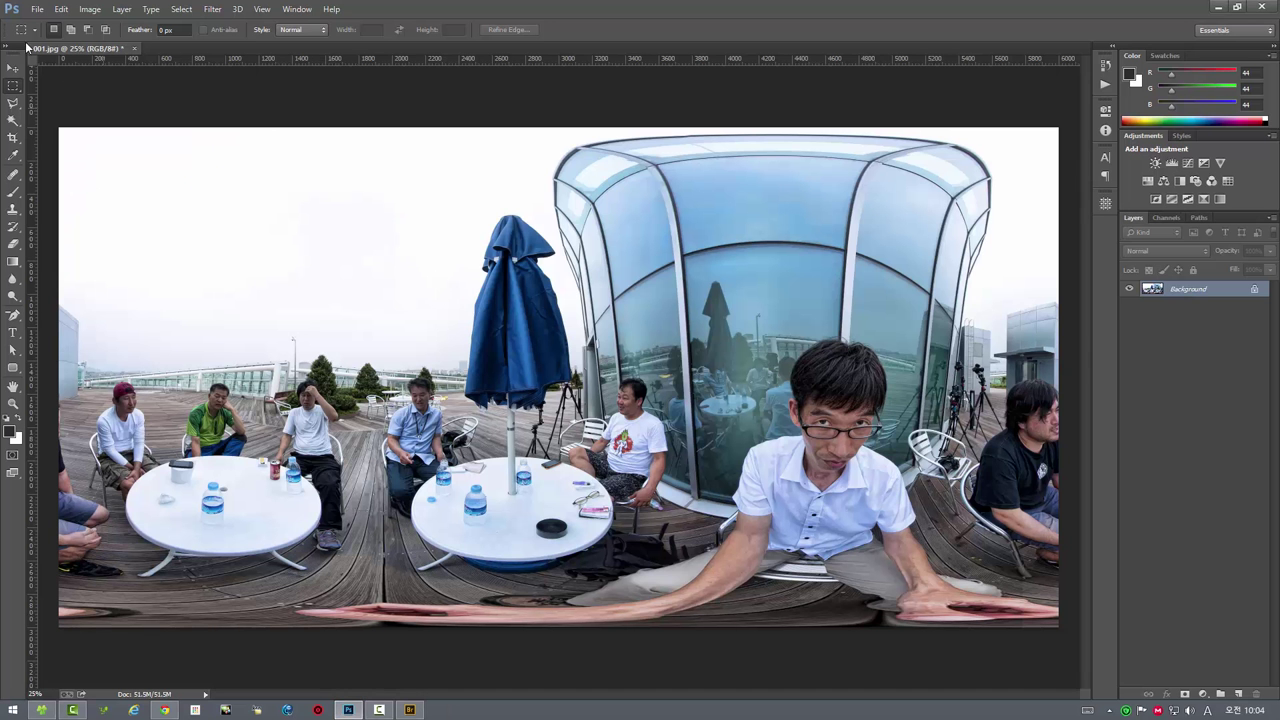
# - Close 001.jpg in Photoshop without saving and return to Bridge
pyautogui.click(134, 49)
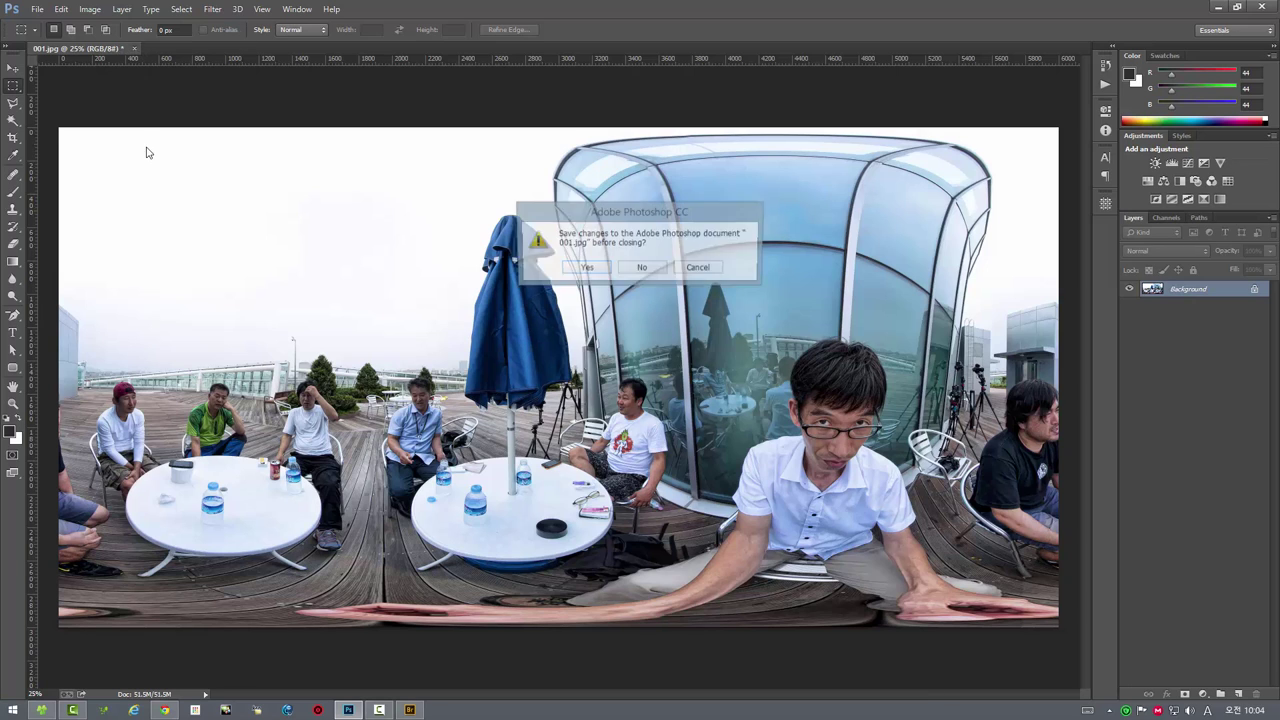
pyautogui.click(660, 270)
pyautogui.click(409, 710)
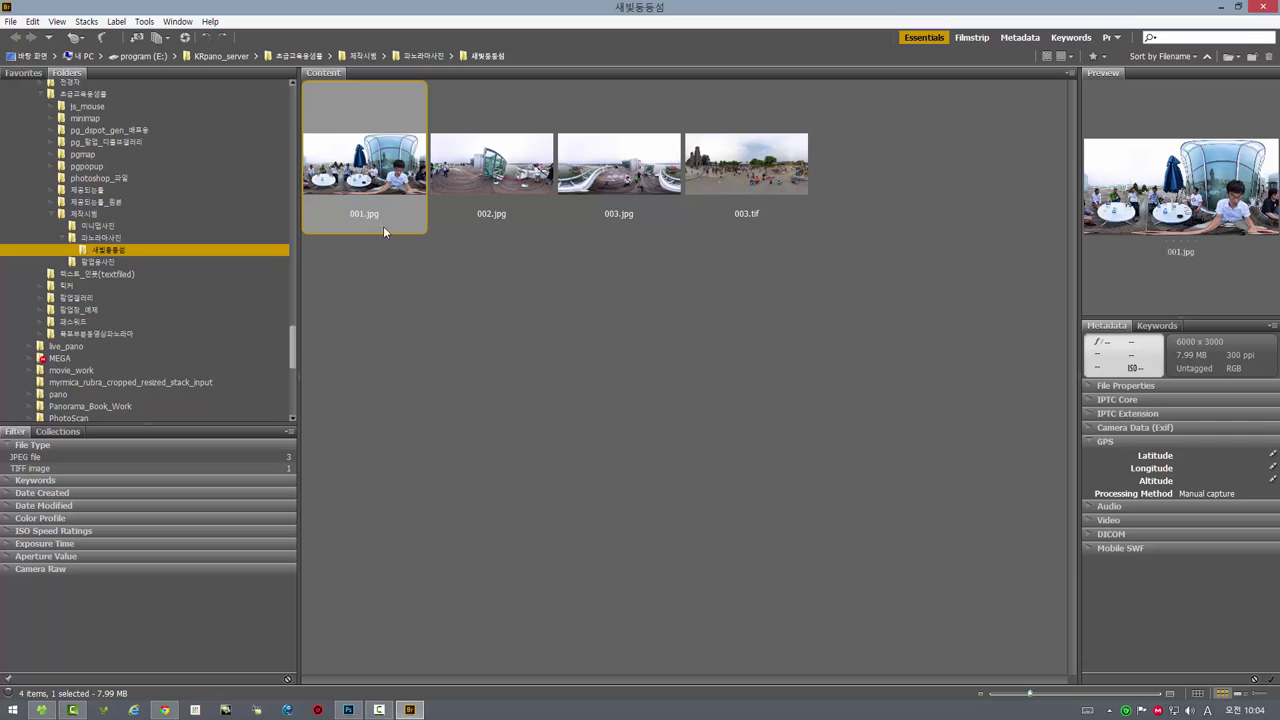
pyautogui.click(467, 168)
pyautogui.click(378, 166)
pyautogui.click(500, 170)
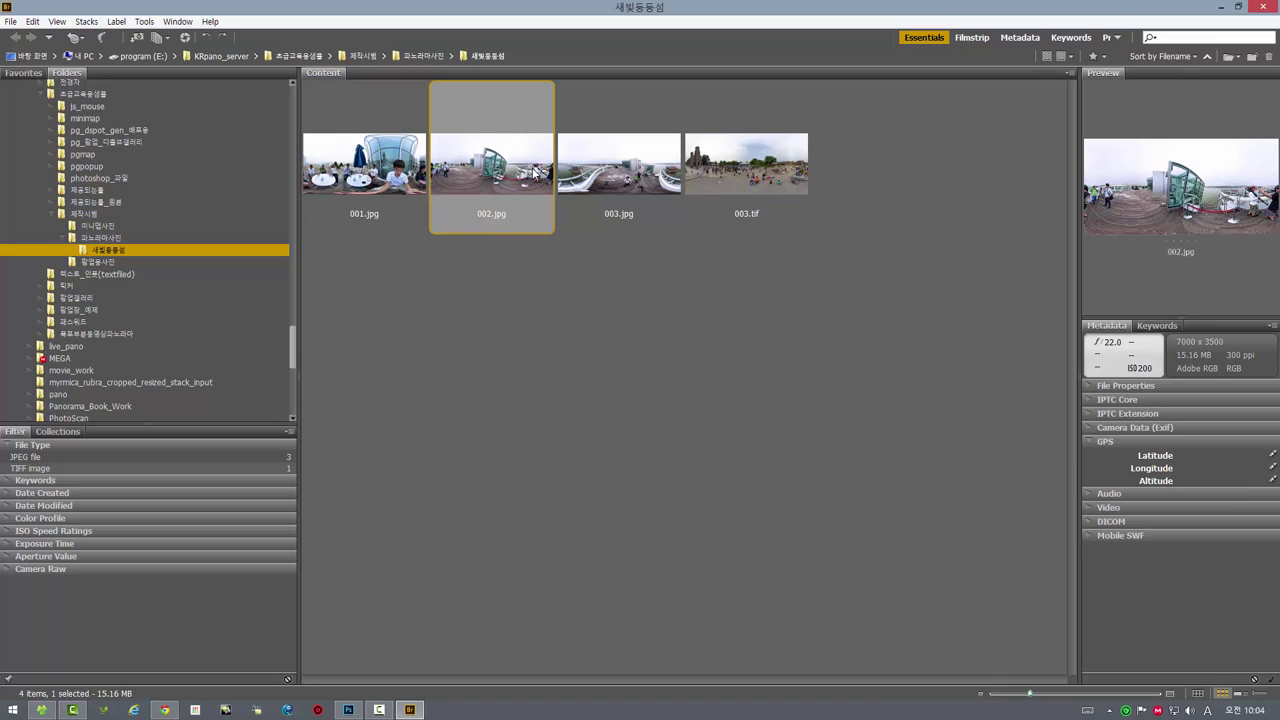
pyautogui.click(606, 177)
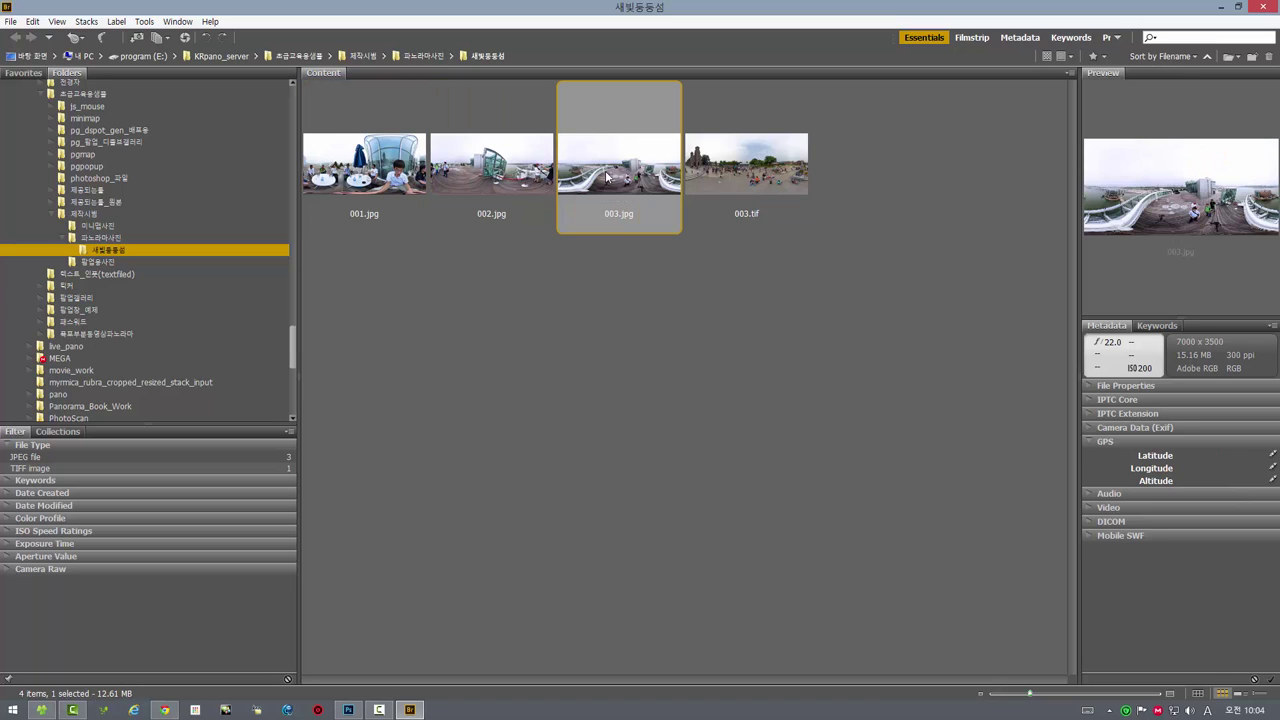
pyautogui.click(371, 171)
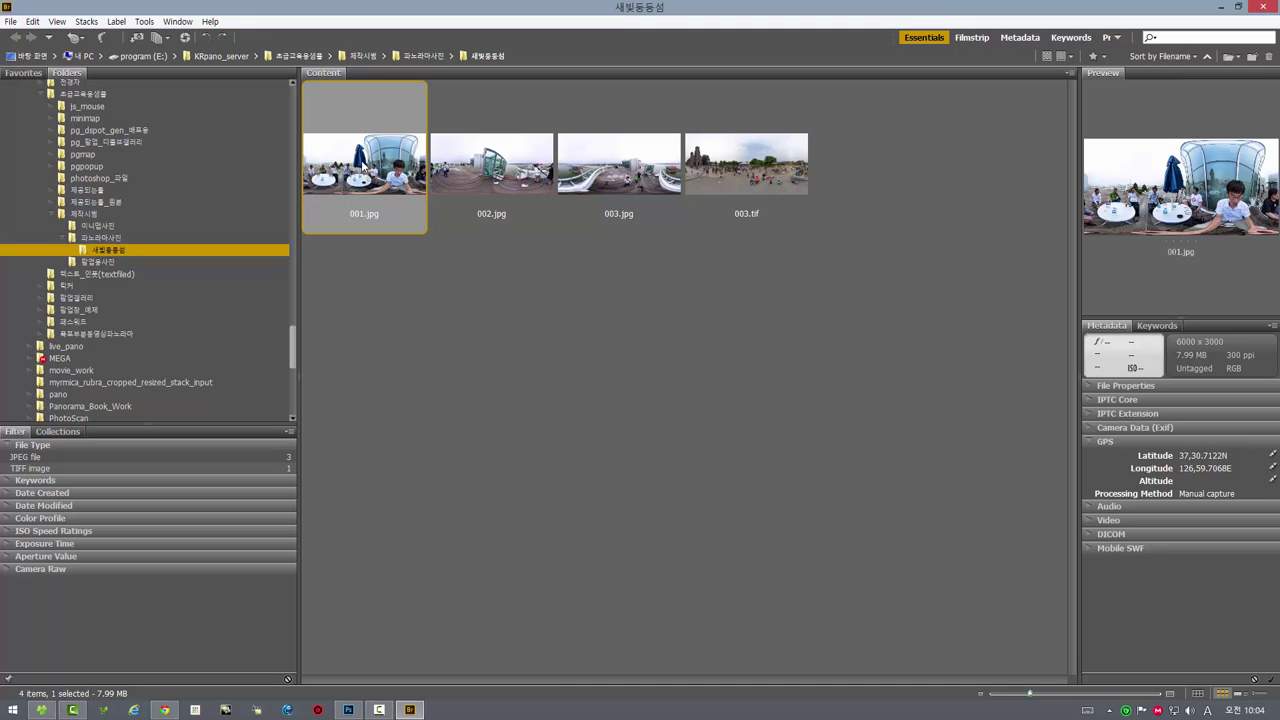
pyautogui.doubleClick(363, 165)
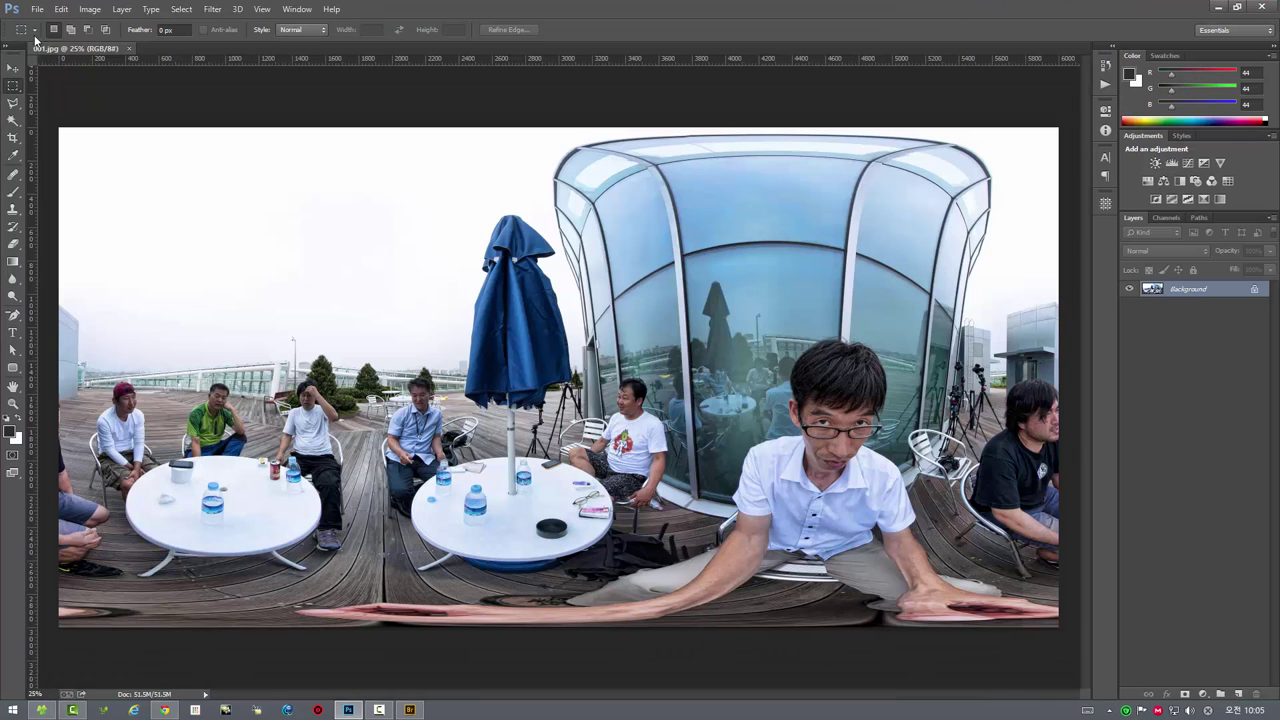
# - Read 001.jpg's GPS fields in File Info, then close the browser map window
pyautogui.click(37, 9)
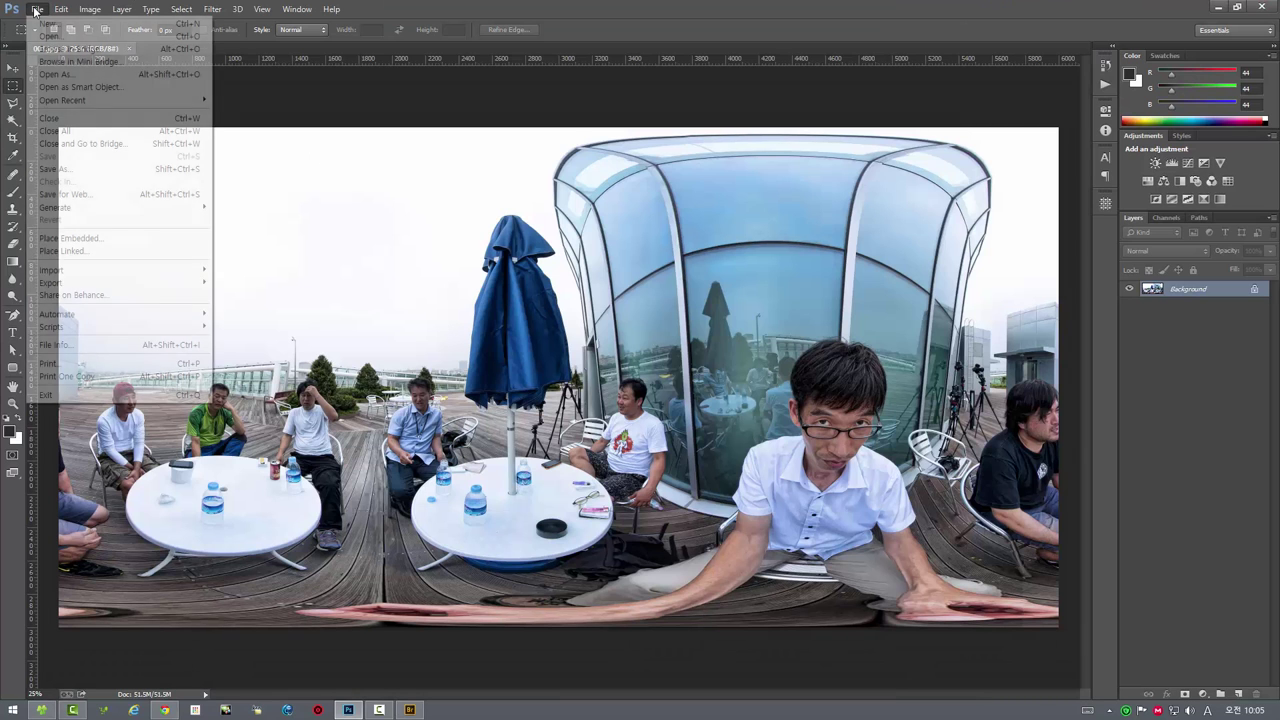
pyautogui.click(75, 347)
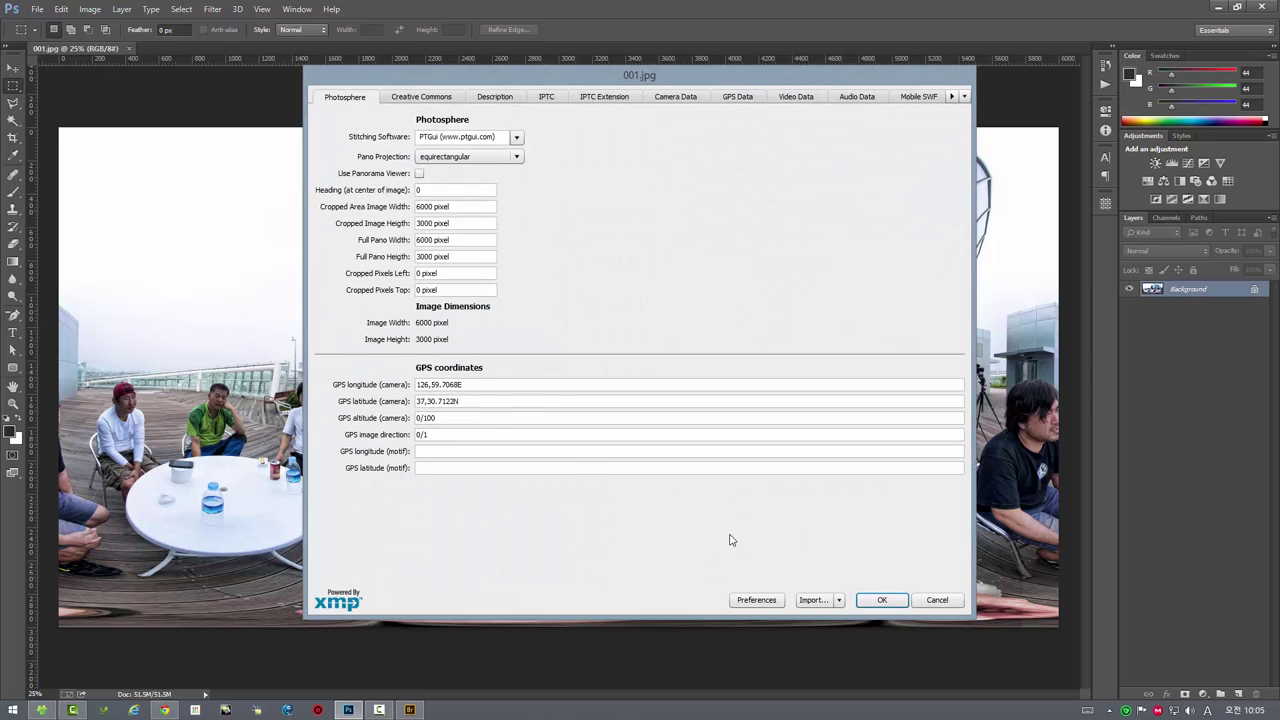
pyautogui.click(882, 600)
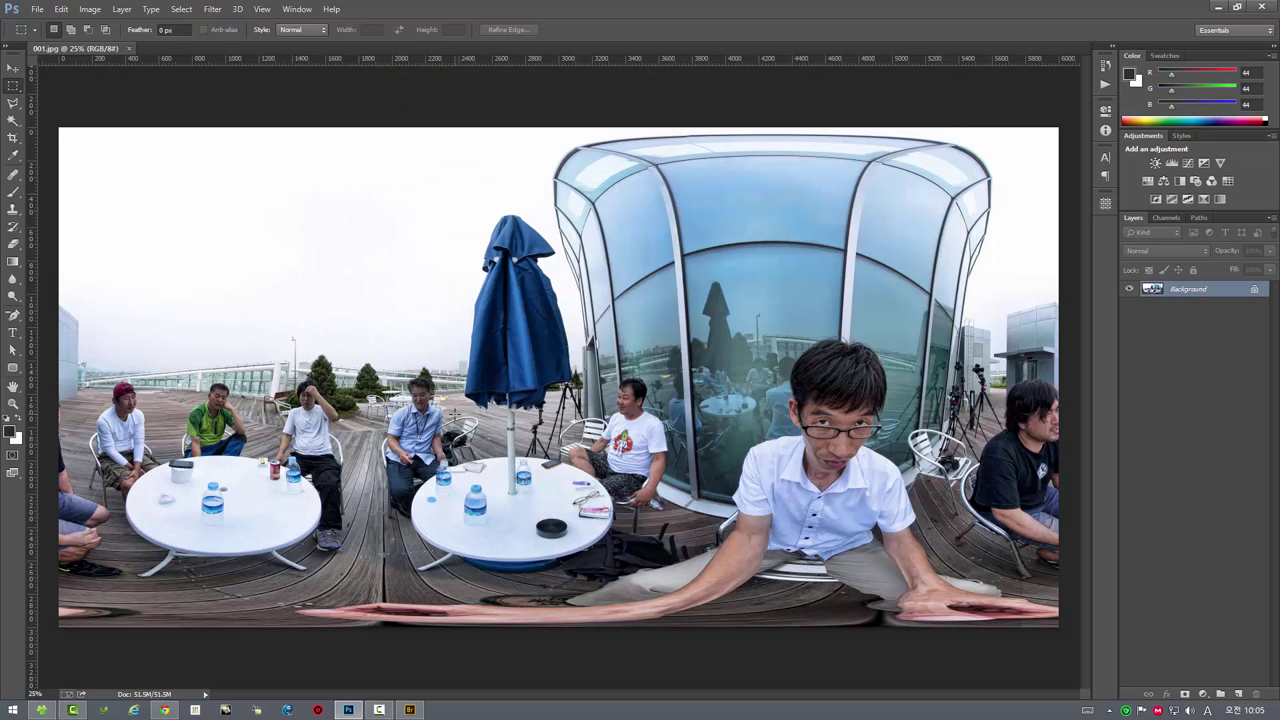
pyautogui.click(165, 710)
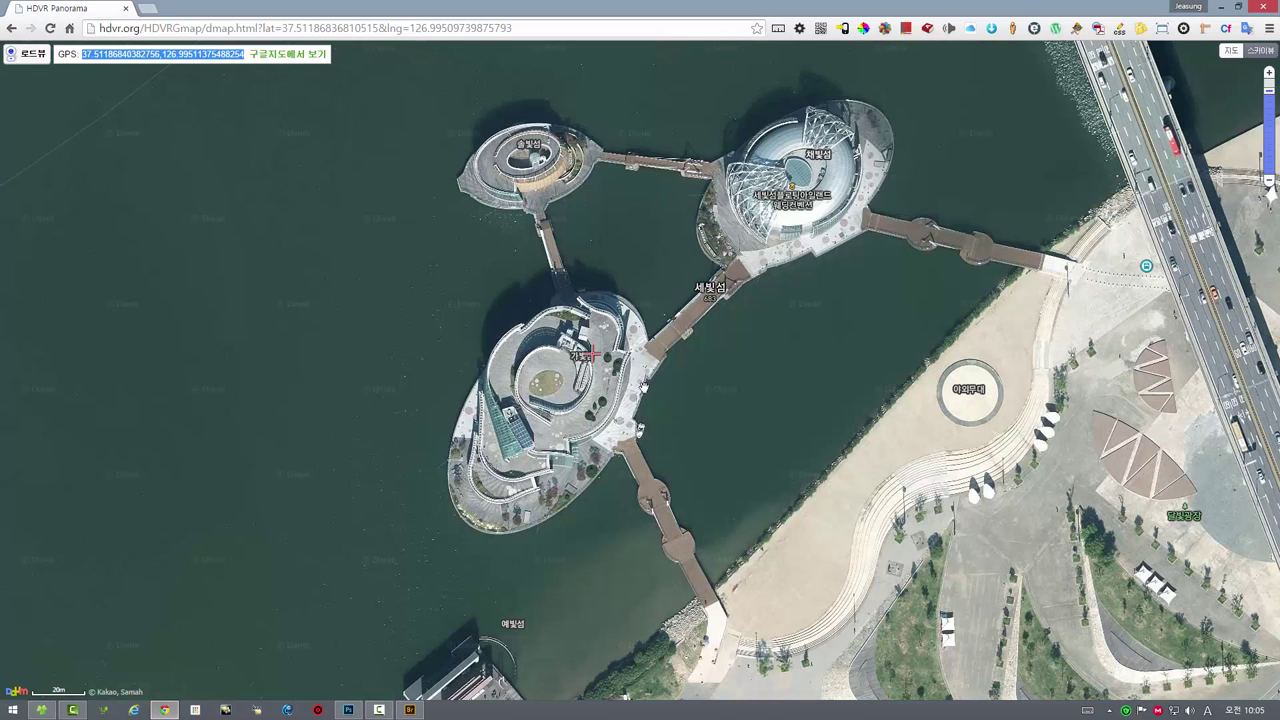
pyautogui.click(1263, 8)
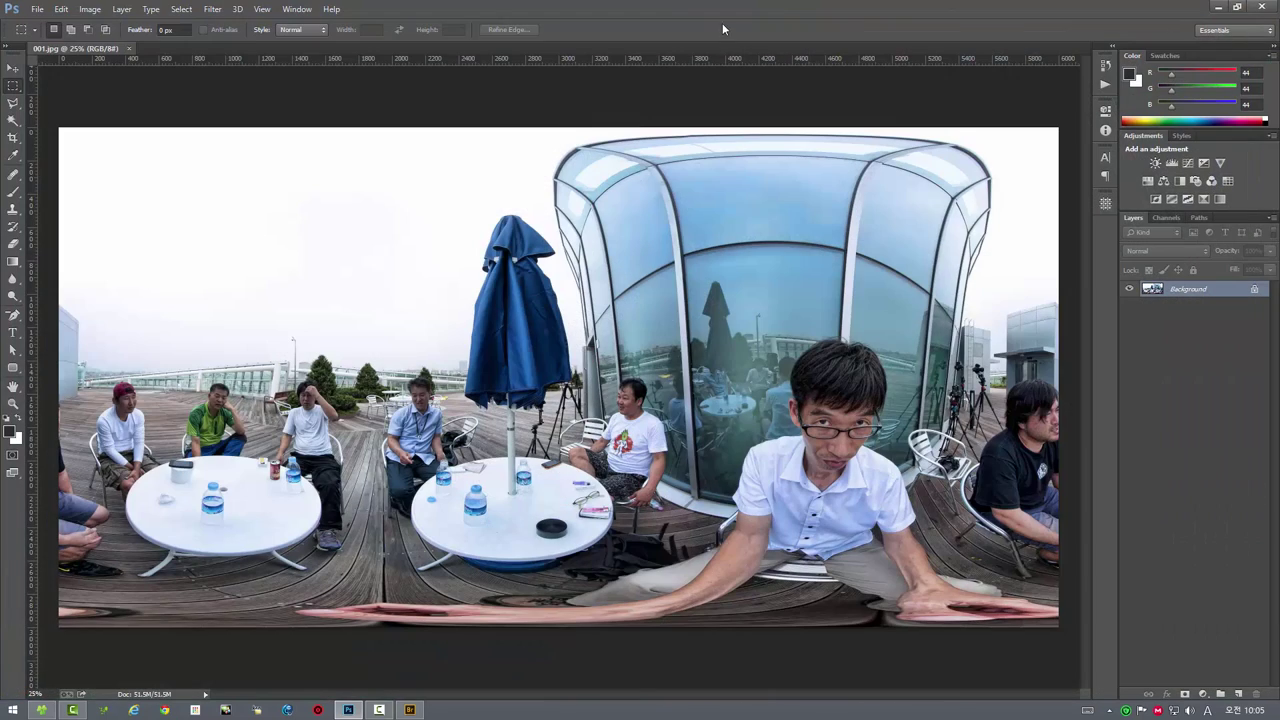
# - Open 001.jpg in the HDVR viewer via File > Scripts > 파노라마 뷰어로 열기 and show its map
pyautogui.click(37, 9)
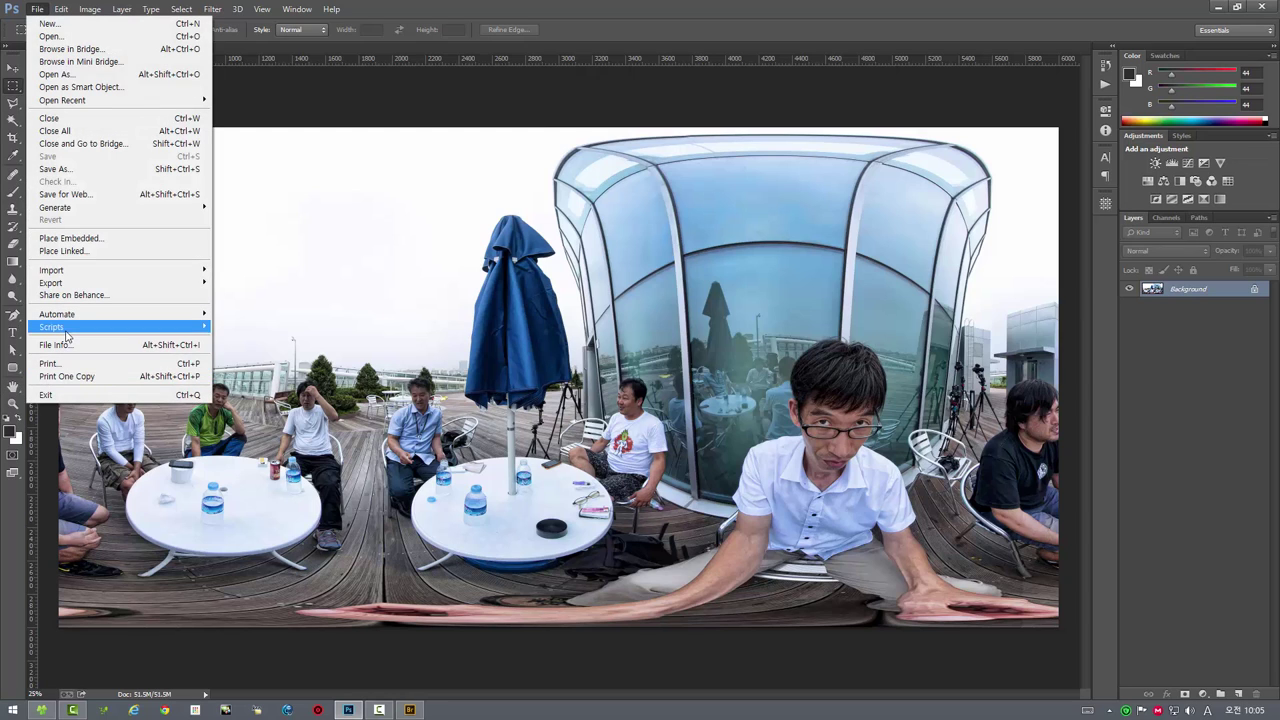
pyautogui.moveTo(110, 326)
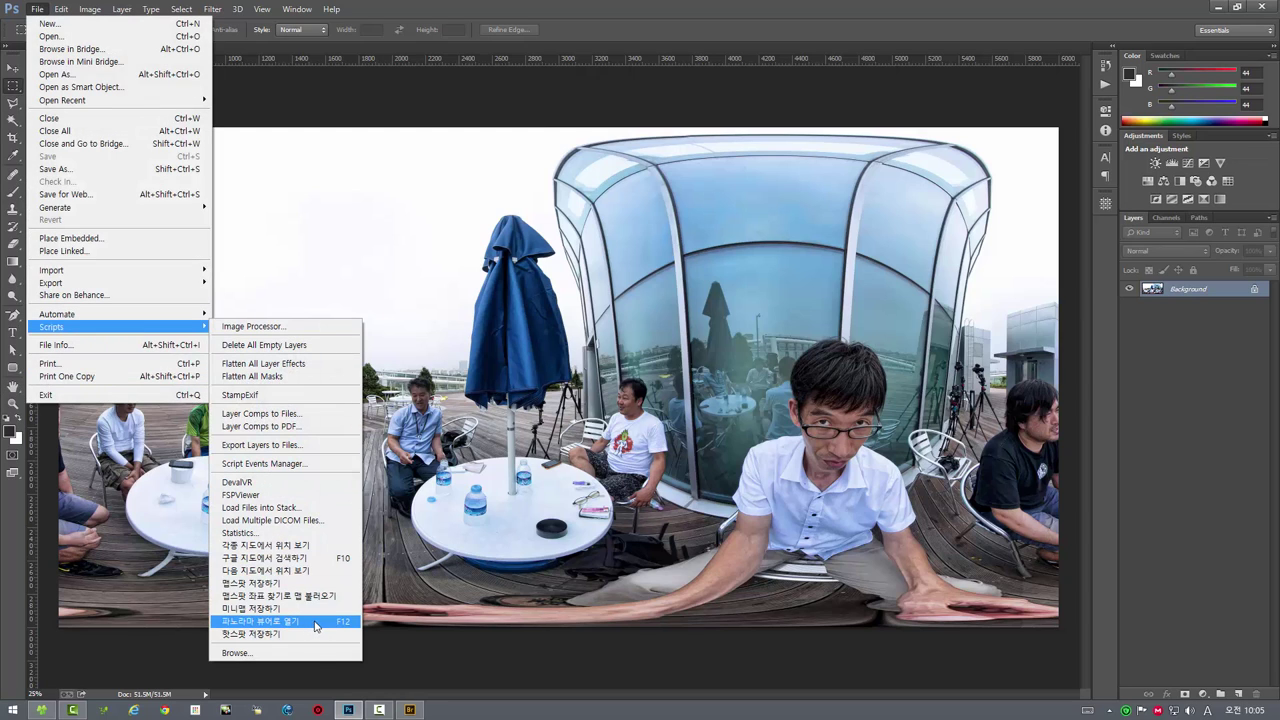
pyautogui.click(315, 622)
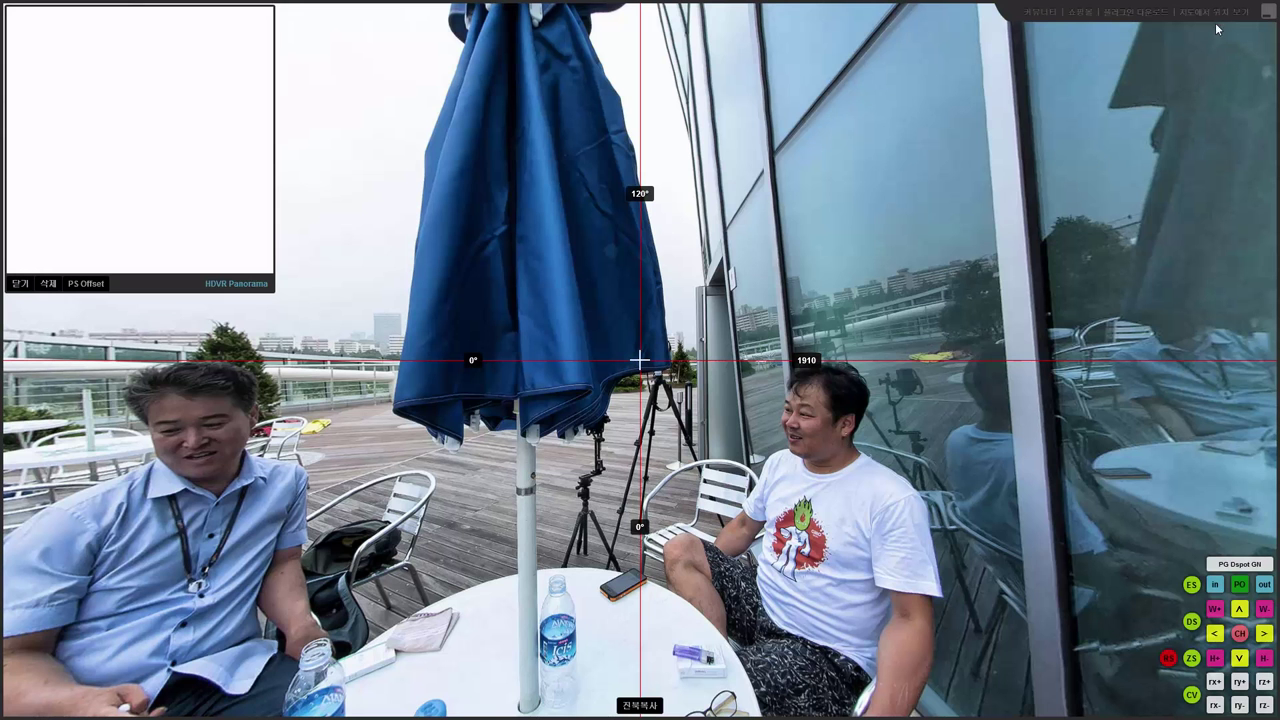
pyautogui.click(1218, 13)
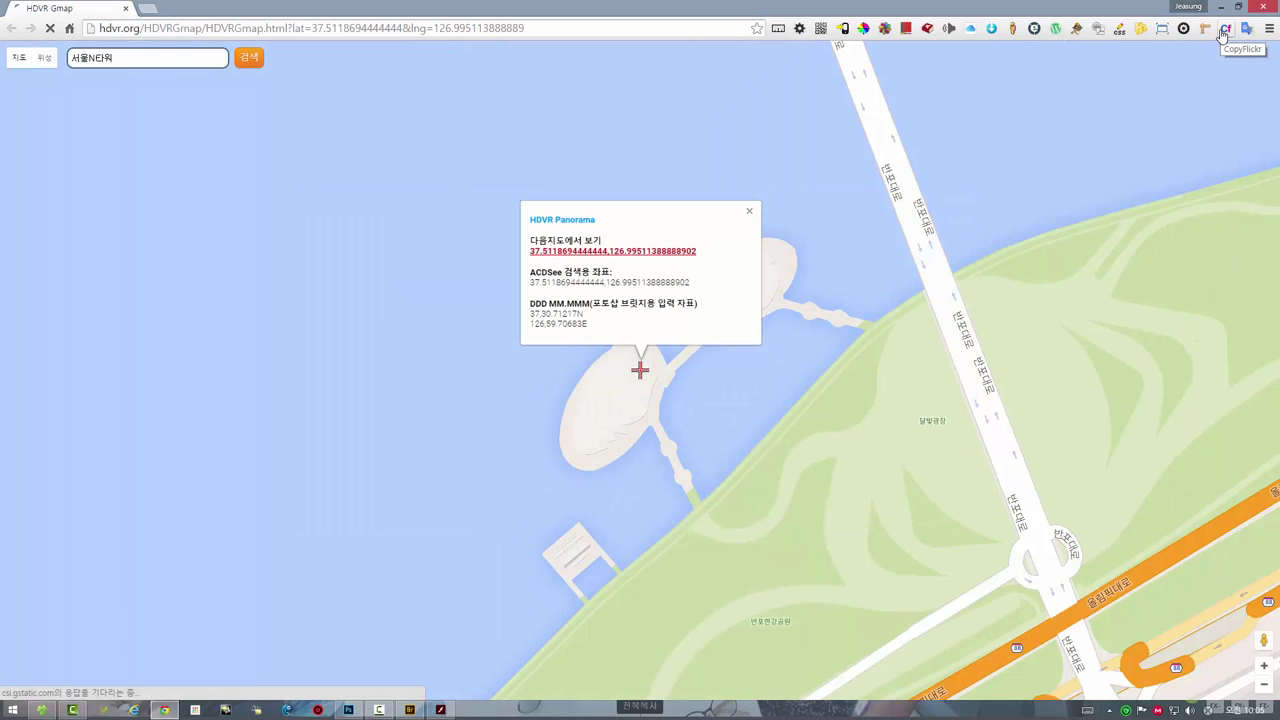
# - Switch HDVR Gmap to 위성 imagery, zoom in and center on the islands
pyautogui.click(42, 58)
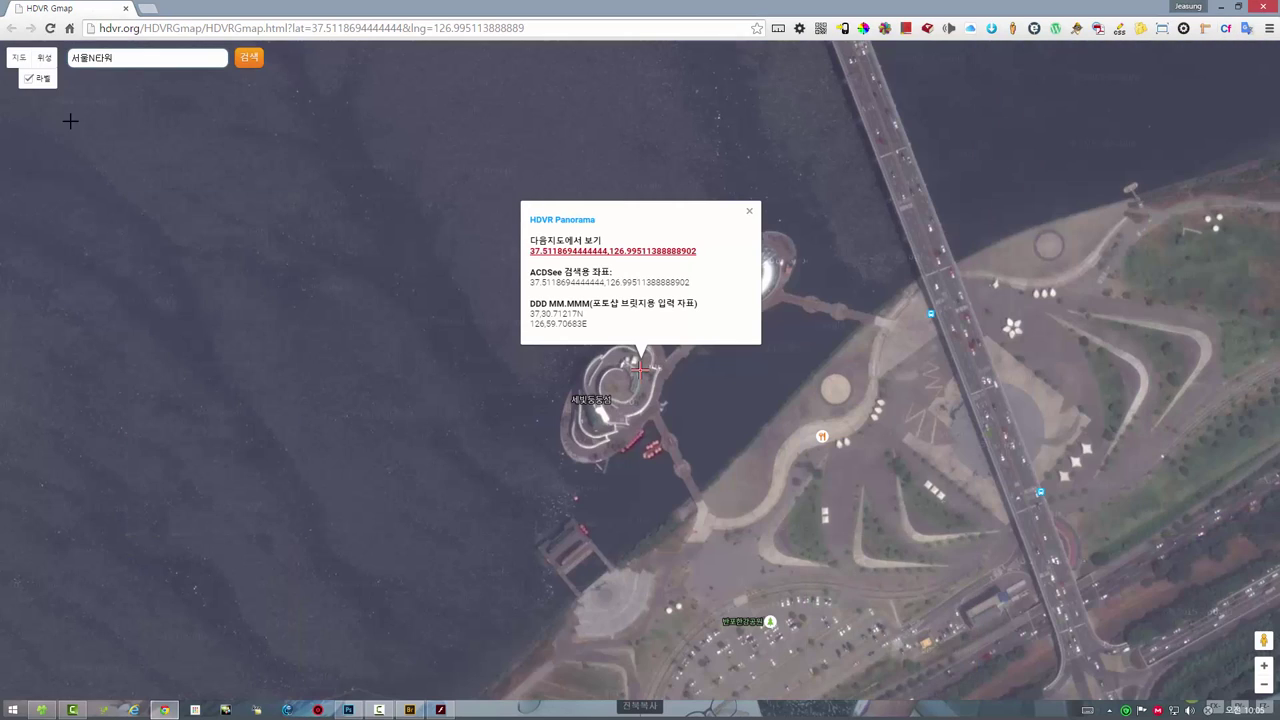
pyautogui.scroll(1, 600, 390)
pyautogui.moveTo(680, 414); pyautogui.dragTo(398, 455)
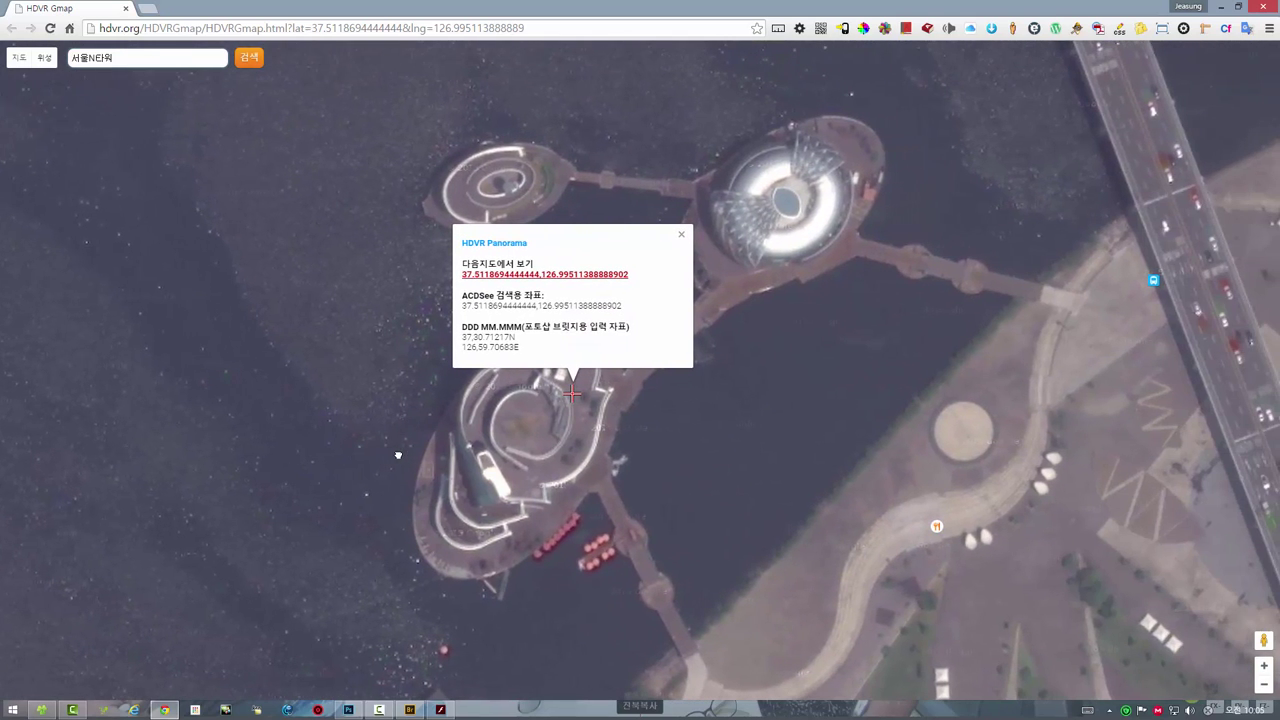
# - Open the location in Daum Maps' 스카이뷰 and frame 가빛섬 at 20 m scale
pyautogui.click(586, 274)
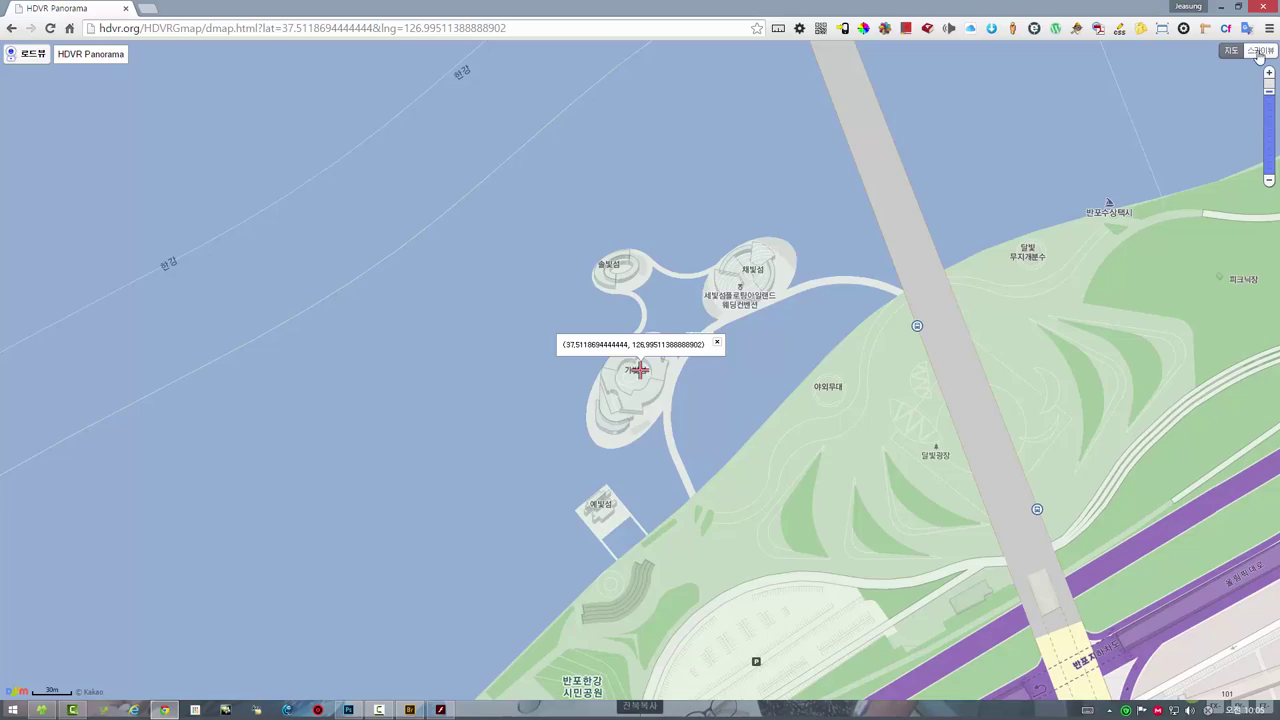
pyautogui.click(1259, 54)
pyautogui.scroll(2, 709, 400)
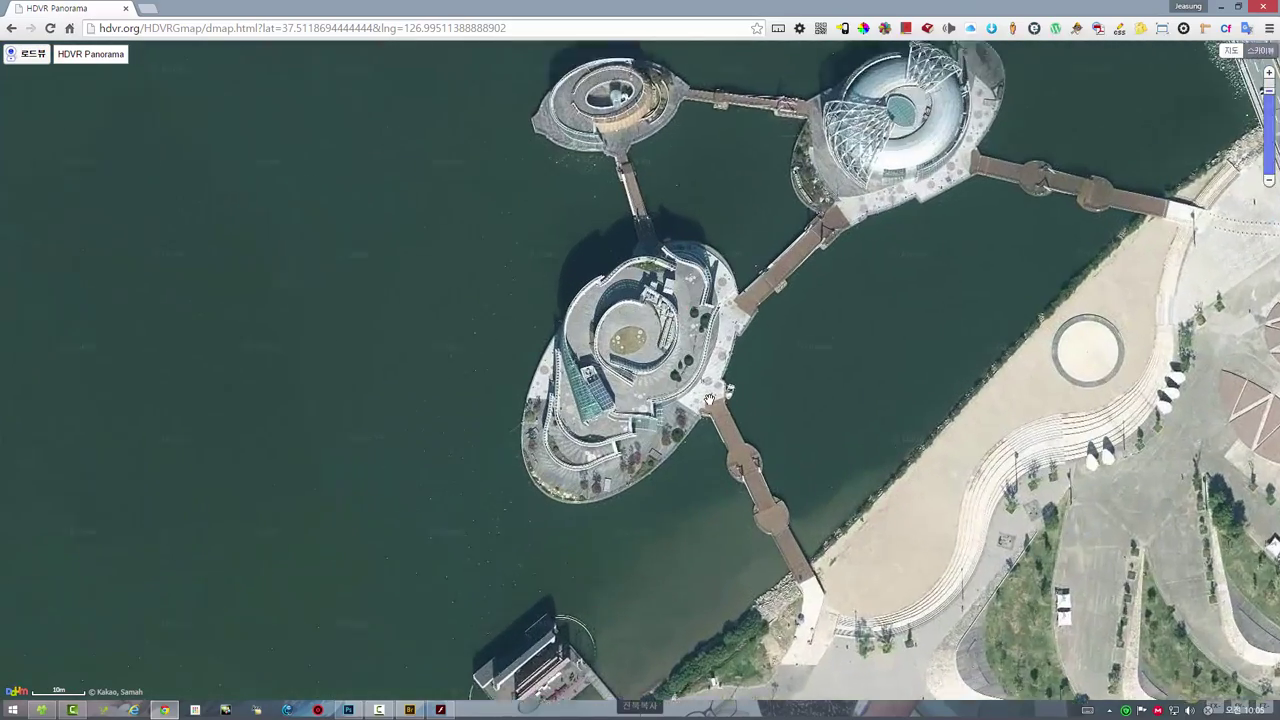
pyautogui.scroll(1, 709, 400)
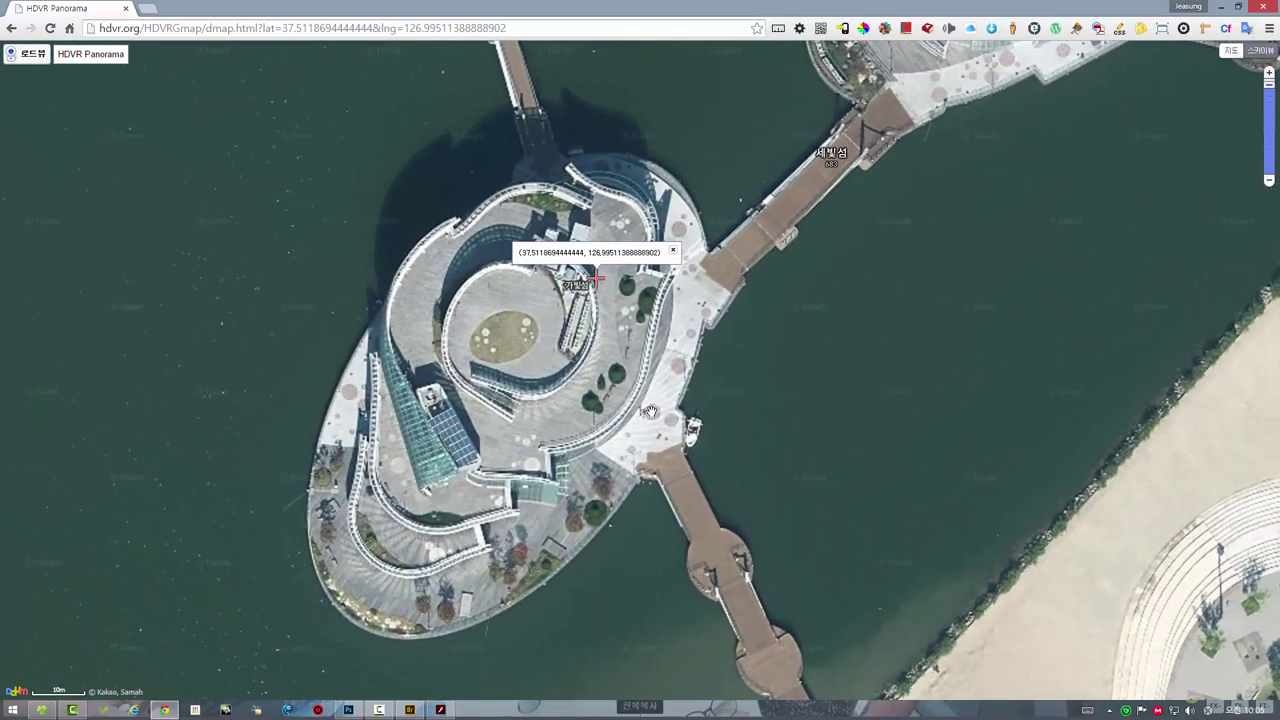
pyautogui.click(674, 251)
pyautogui.scroll(-1, 667, 404)
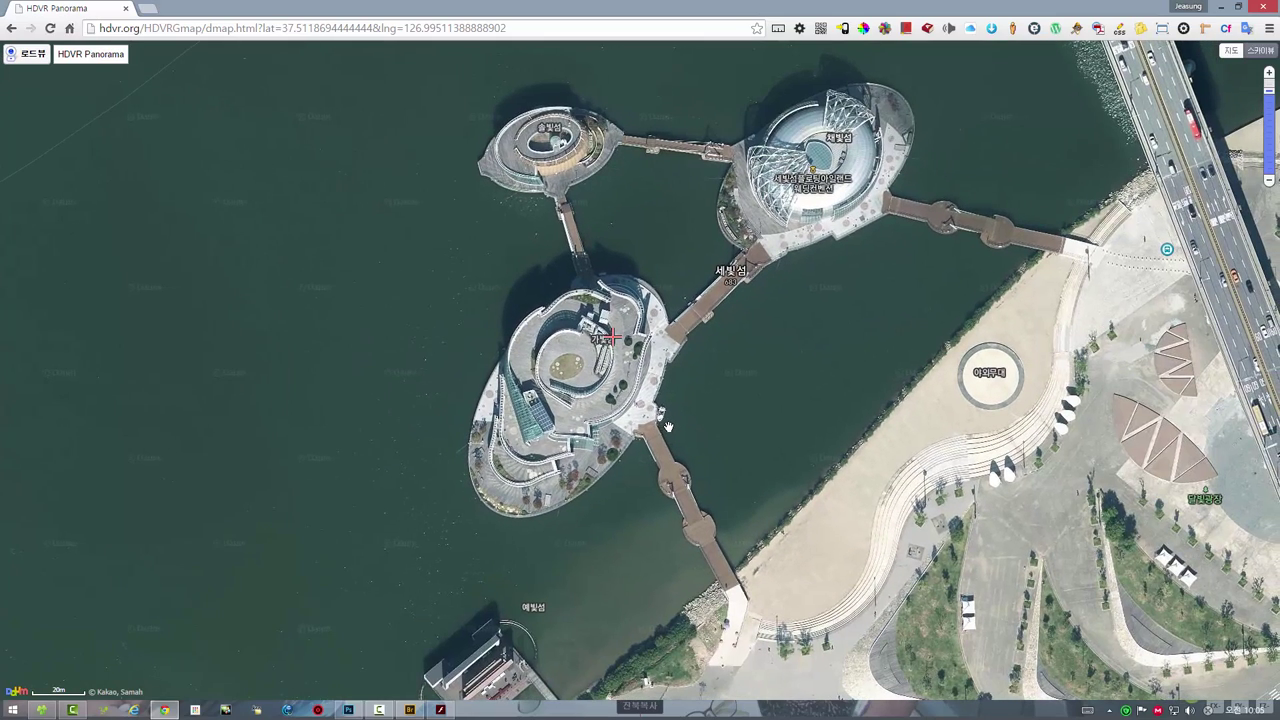
pyautogui.moveTo(667, 426); pyautogui.dragTo(669, 426)
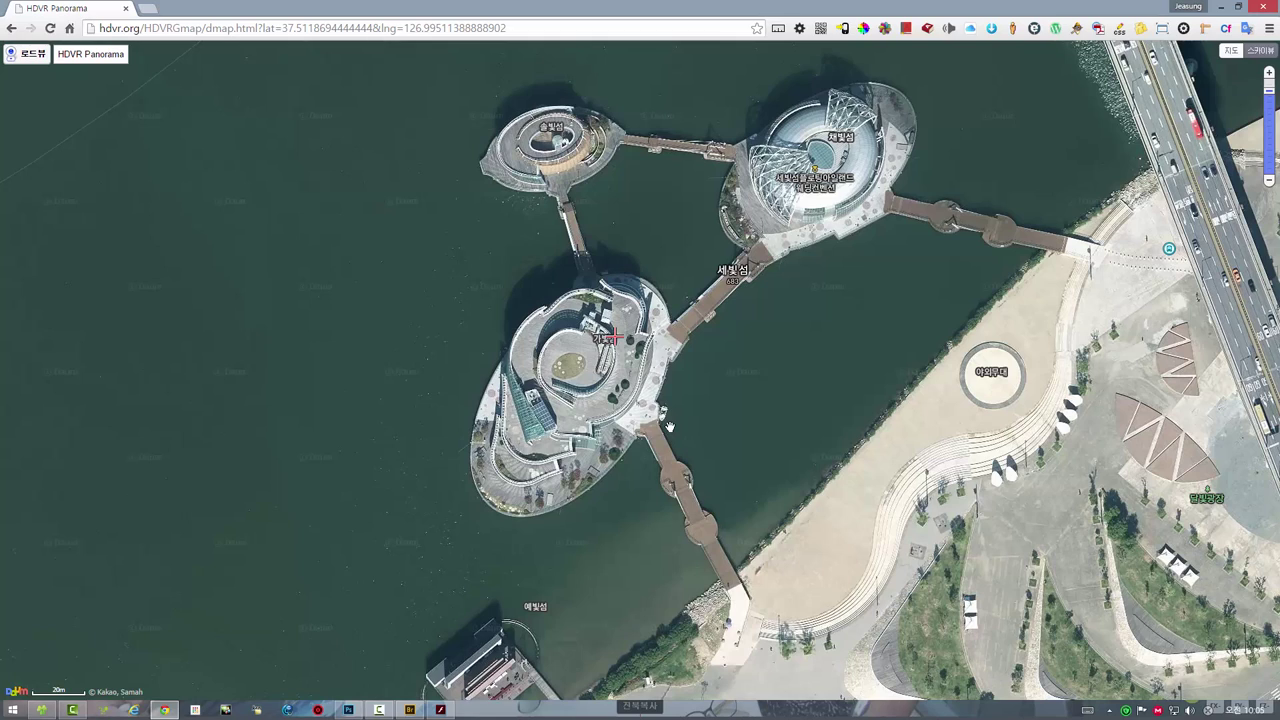
pyautogui.click(1109, 710)
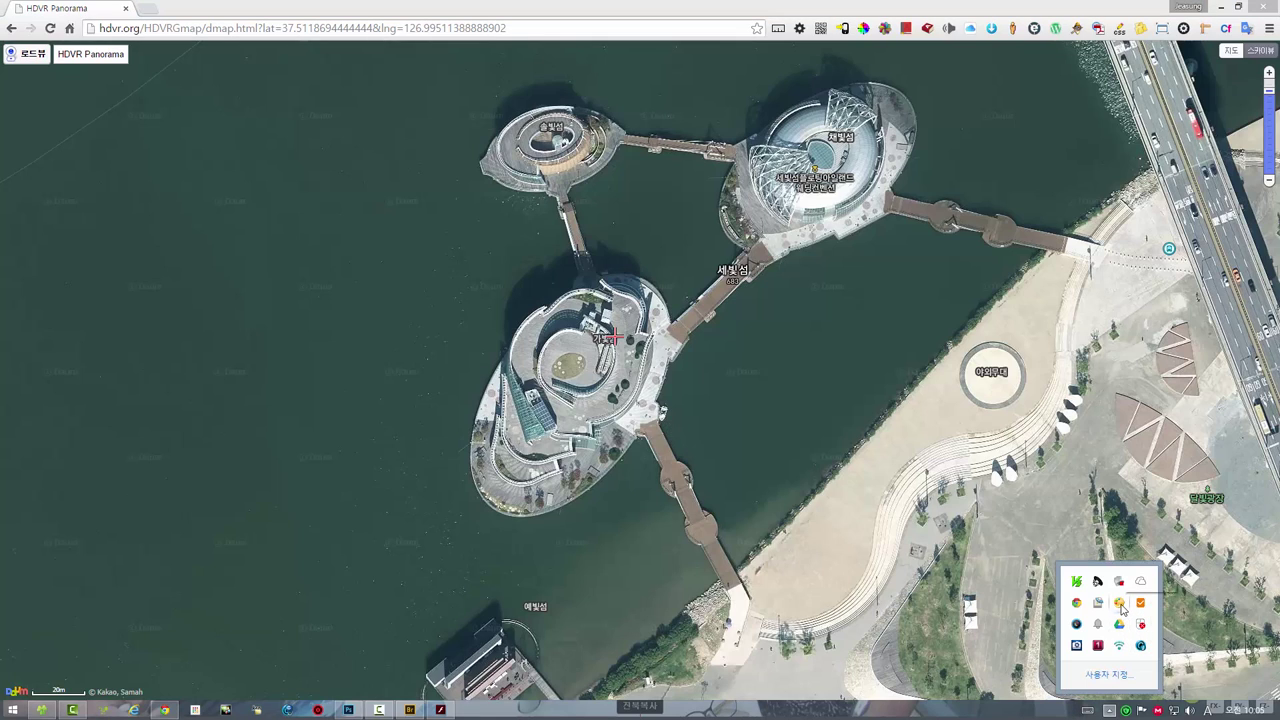
# - Capture a fixed 400 × 400 region of the island satellite view with PicPick's 고정된 사각 영역 캡처
pyautogui.rightClick(1123, 606)
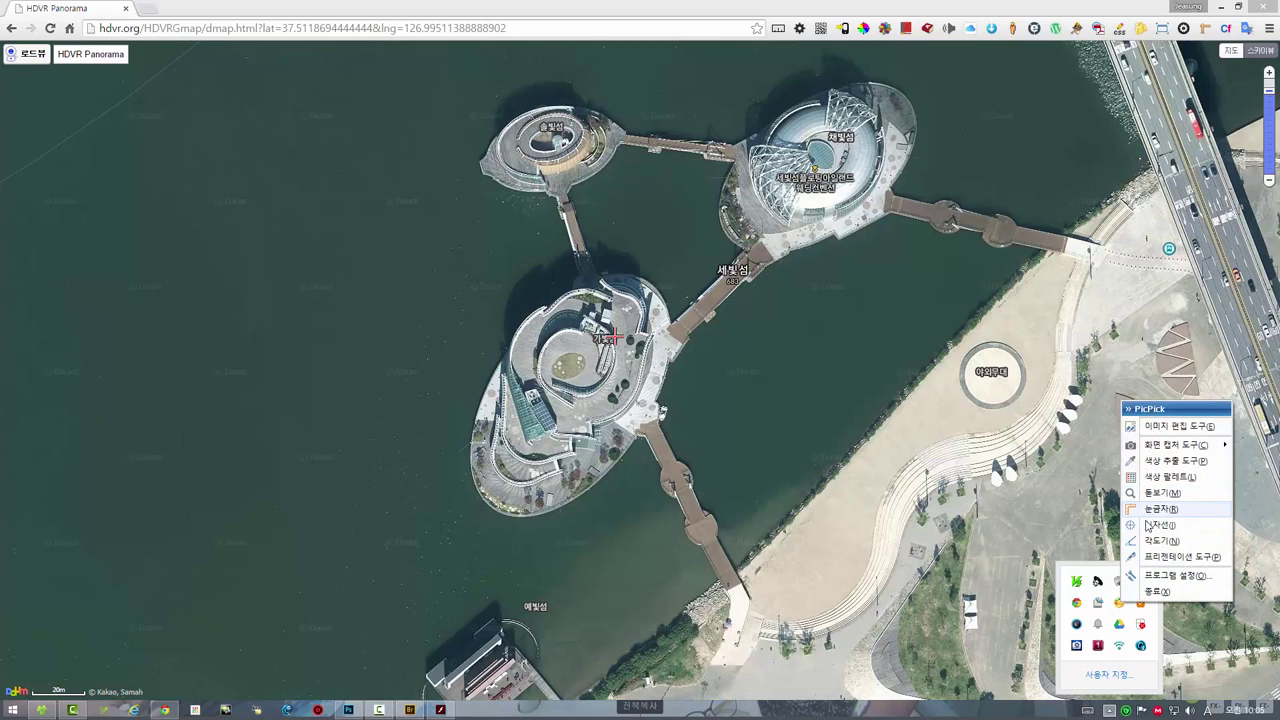
pyautogui.moveTo(1175, 444)
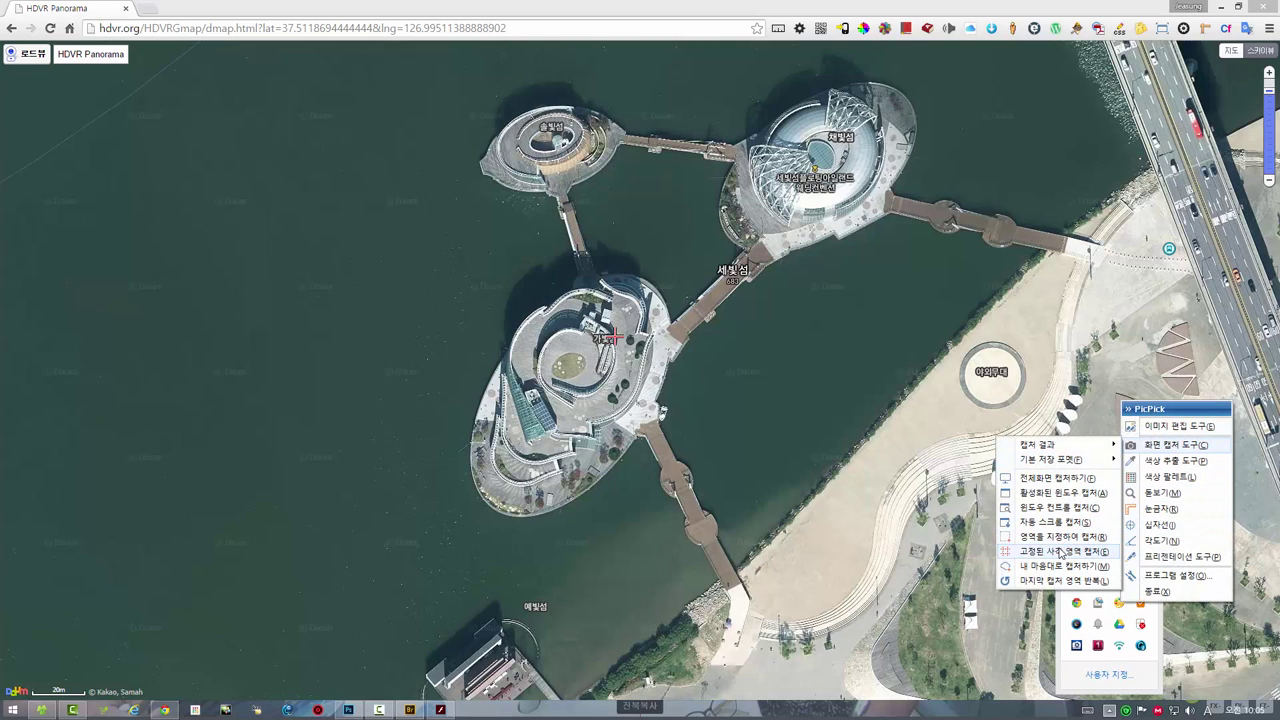
pyautogui.click(1060, 553)
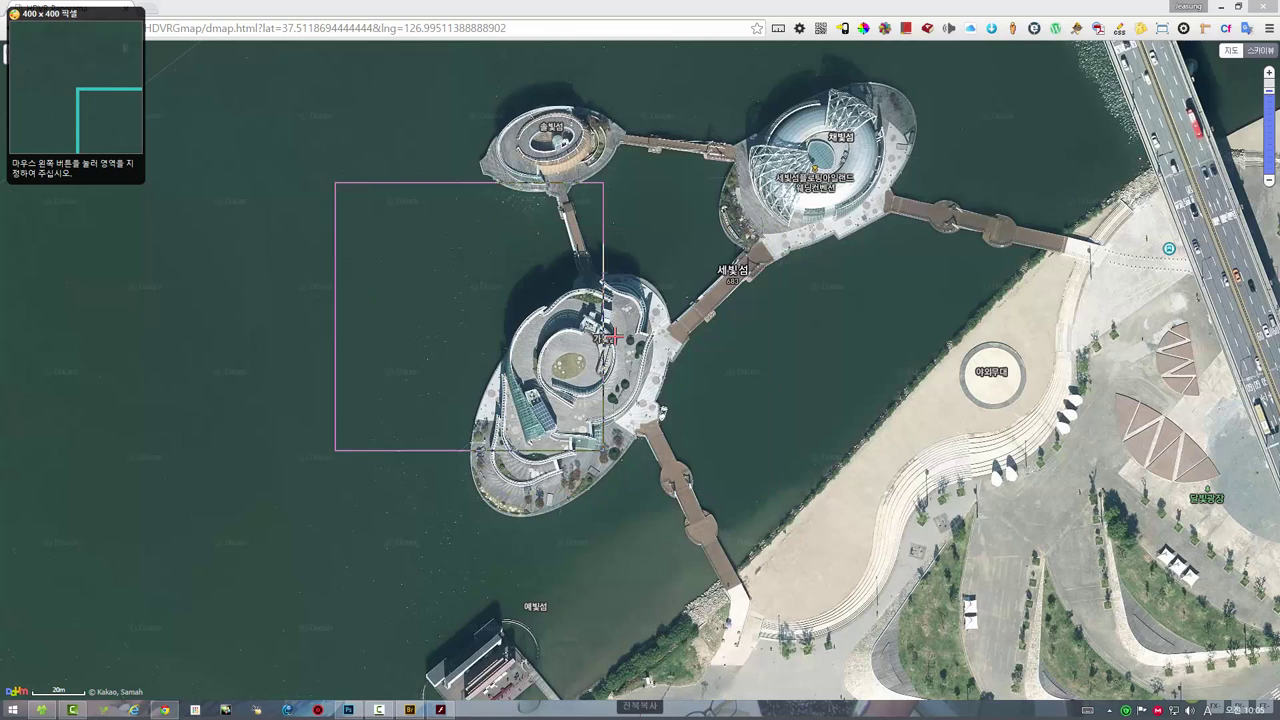
pyautogui.rightClick(430, 229)
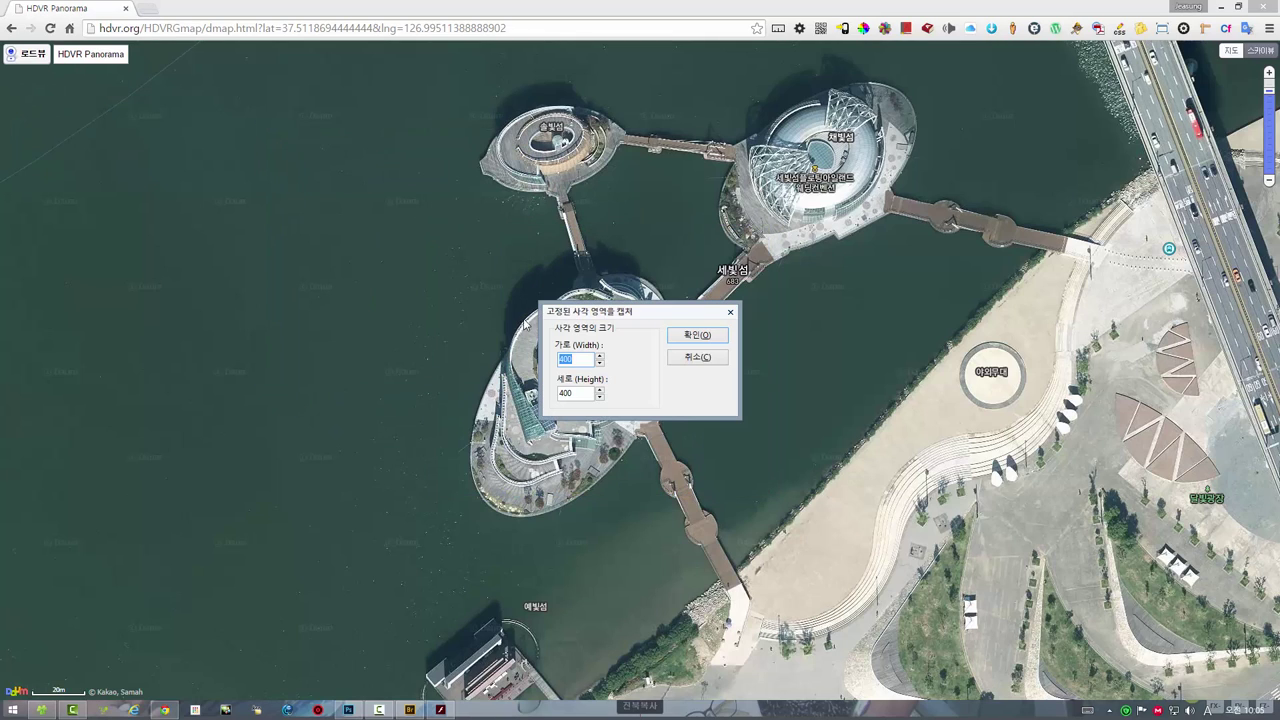
pyautogui.click(697, 335)
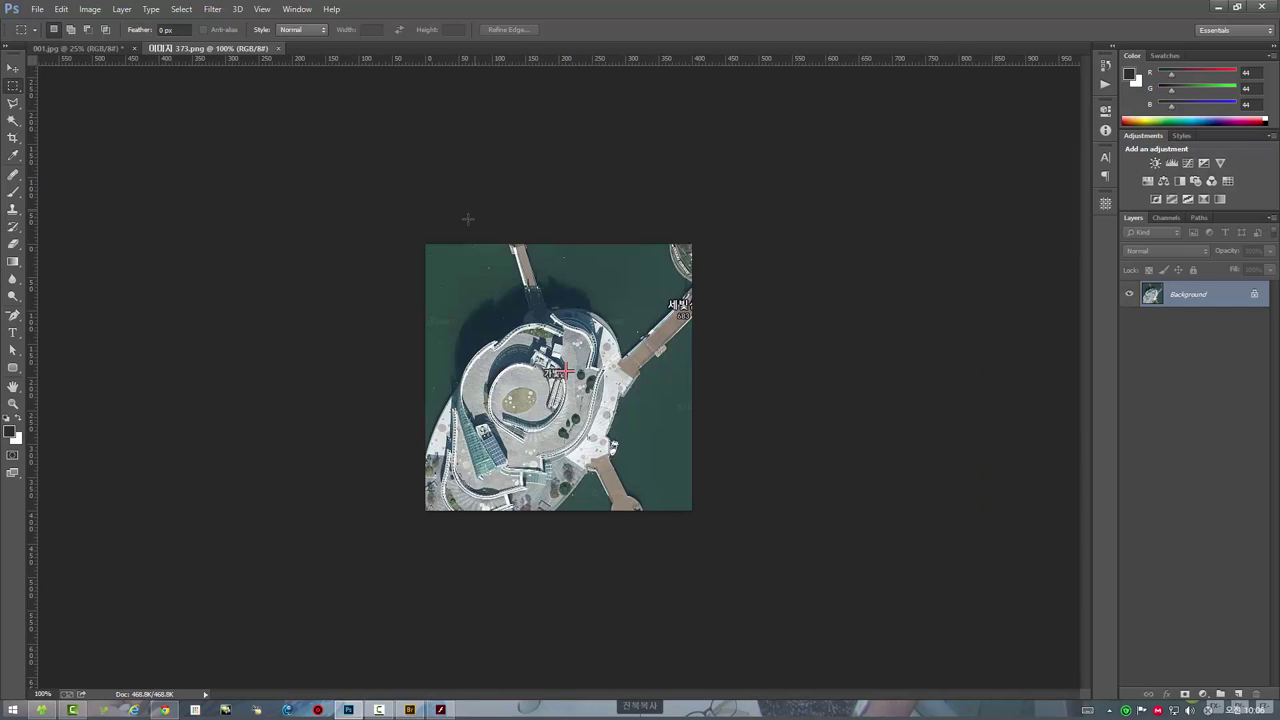
# - Save the capture as the minimap with 미니맵 저장하기, close it, and reopen the panorama viewer
pyautogui.click(37, 9)
pyautogui.moveTo(100, 327)
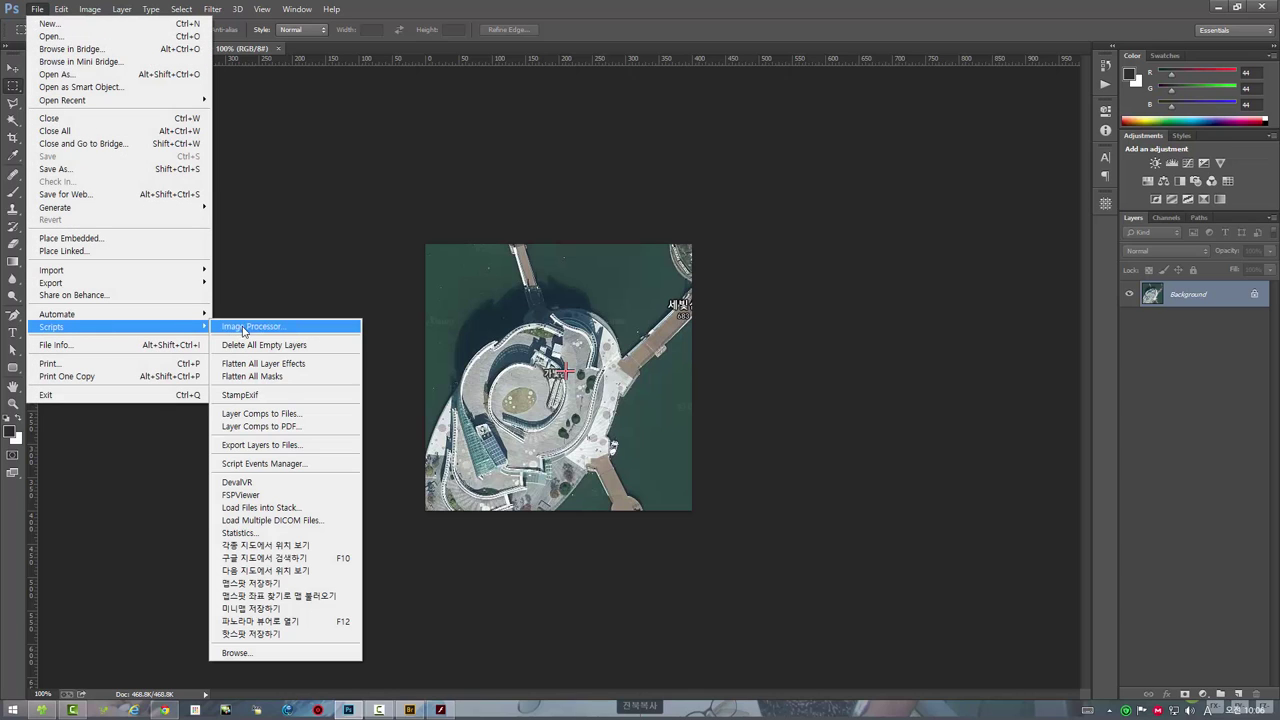
pyautogui.click(301, 610)
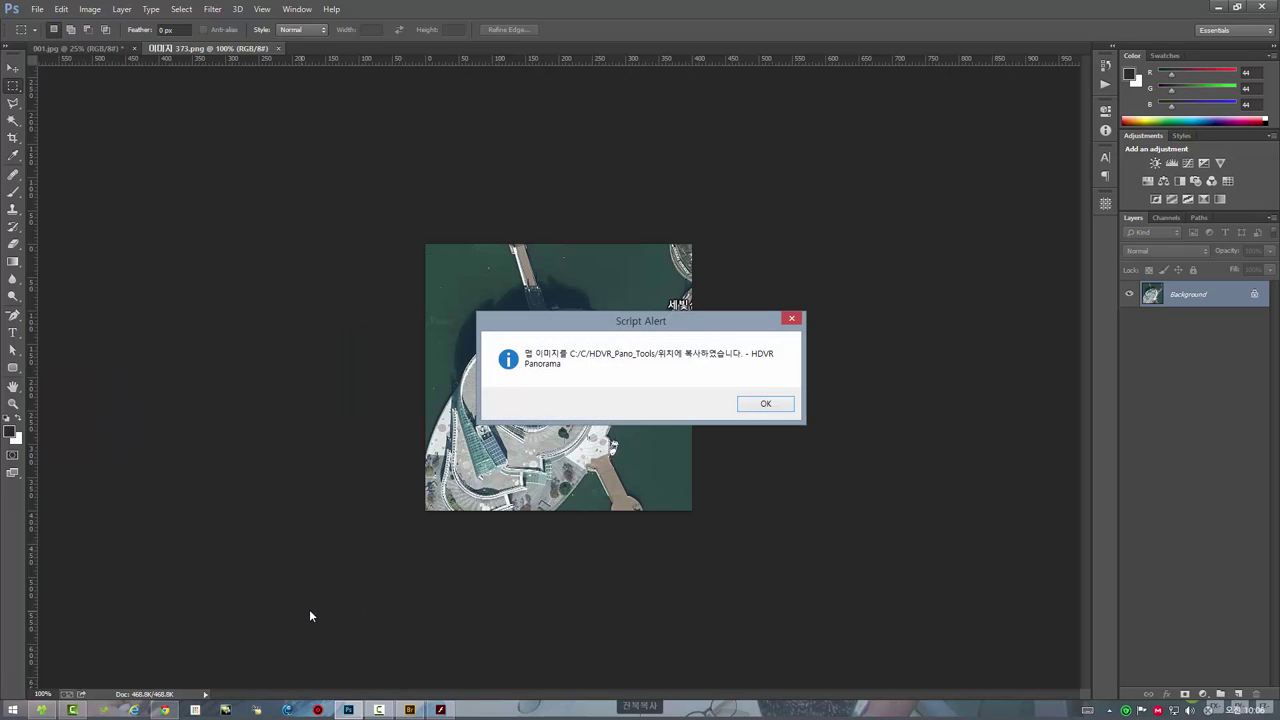
pyautogui.click(775, 404)
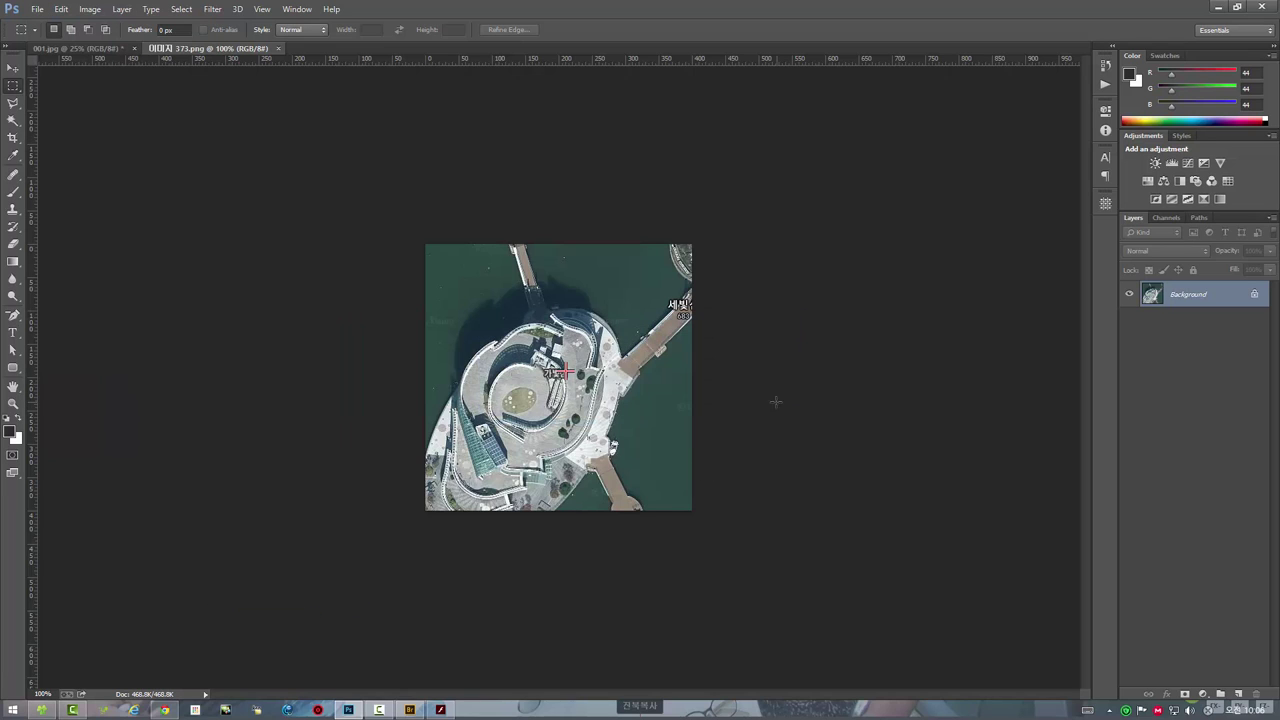
pyautogui.click(279, 48)
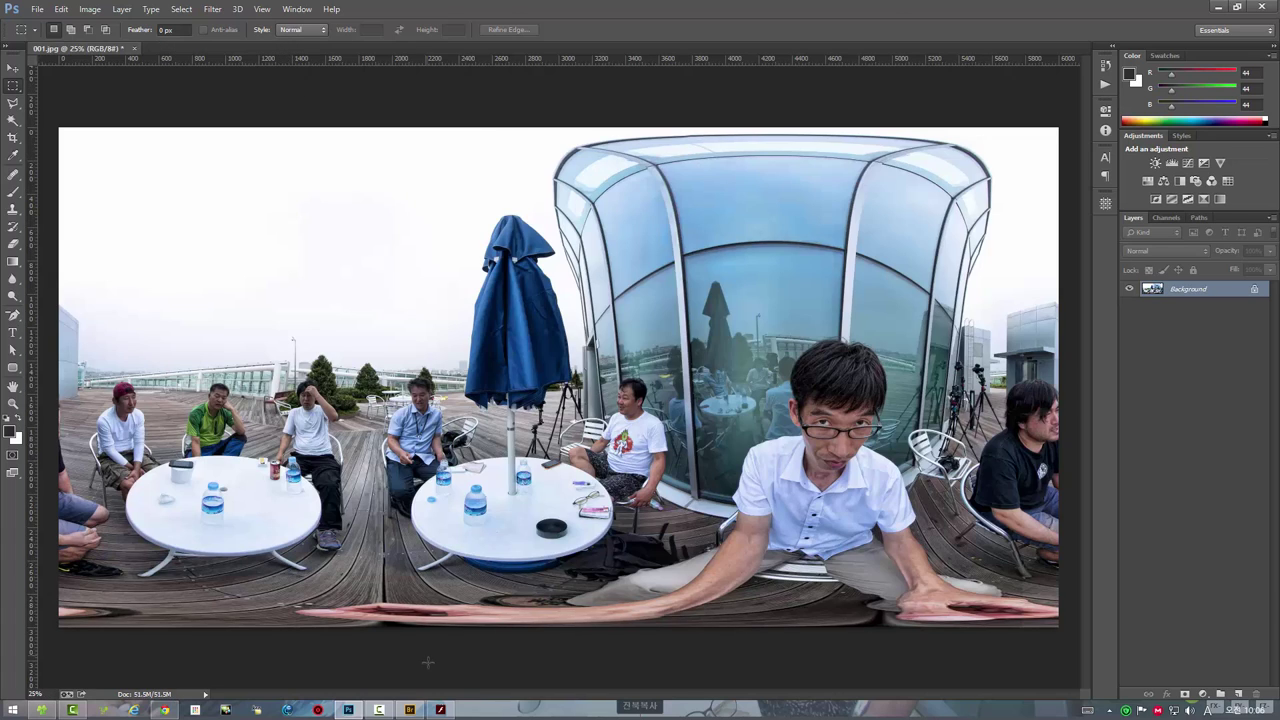
pyautogui.click(442, 712)
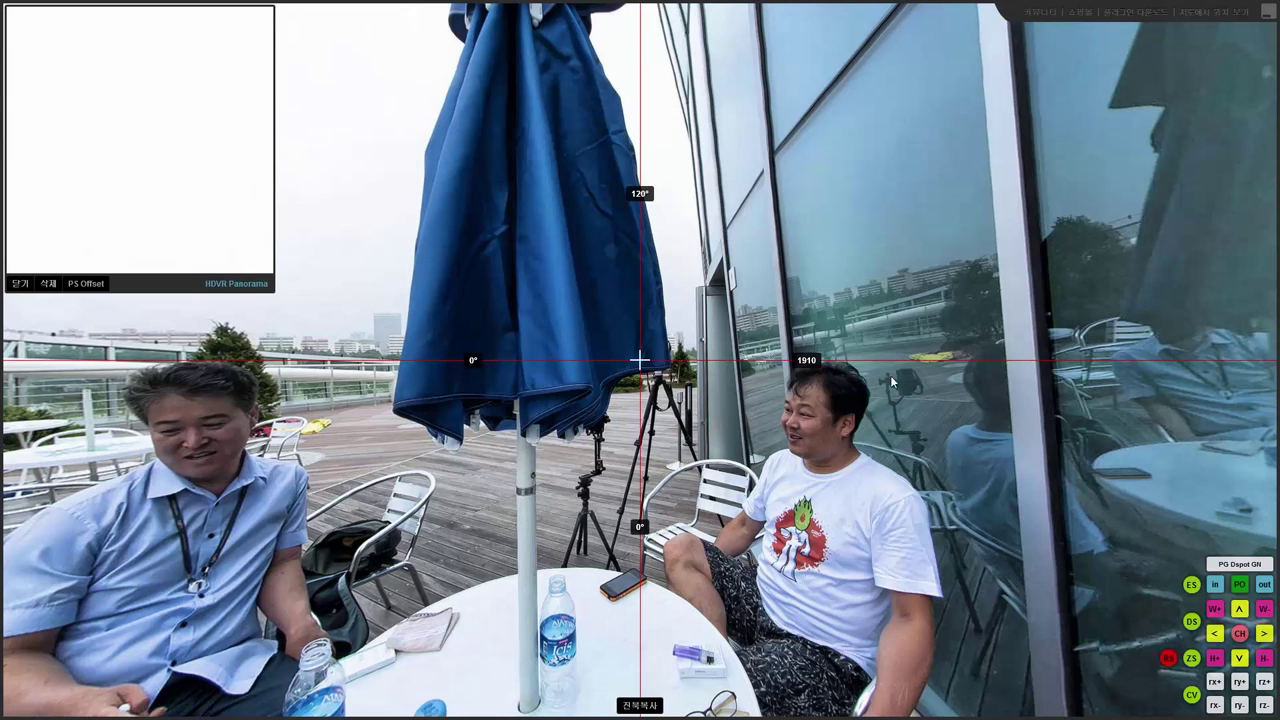
pyautogui.click(1267, 11)
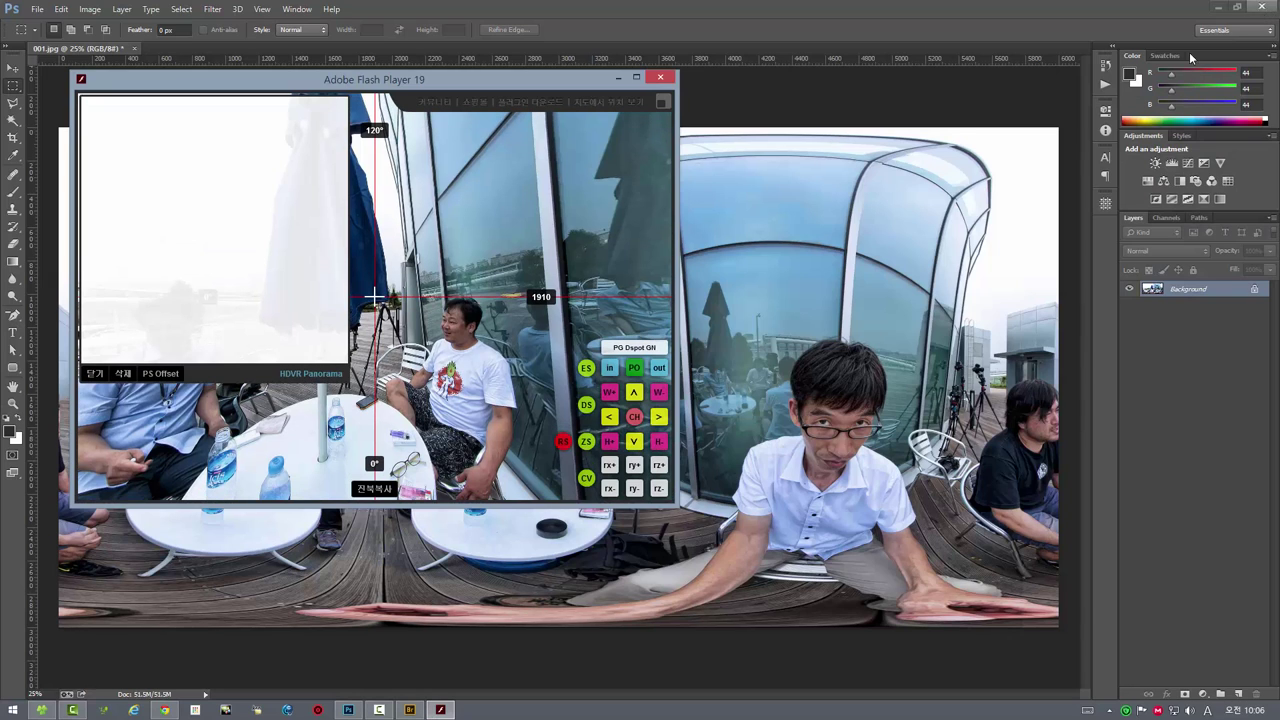
# - Show the panorama full-screen with its satellite minimap in the top-left corner
pyautogui.click(660, 77)
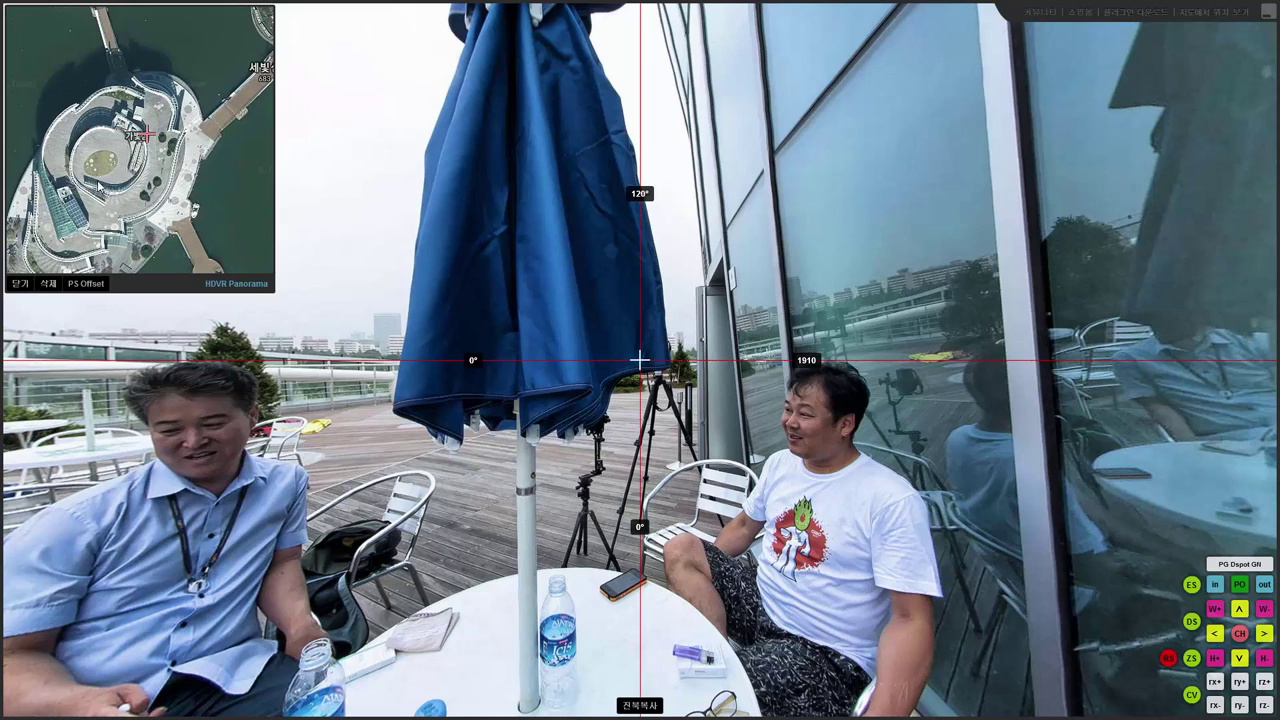
pyautogui.scroll(1, 150, 136)
pyautogui.scroll(-1, 149, 140)
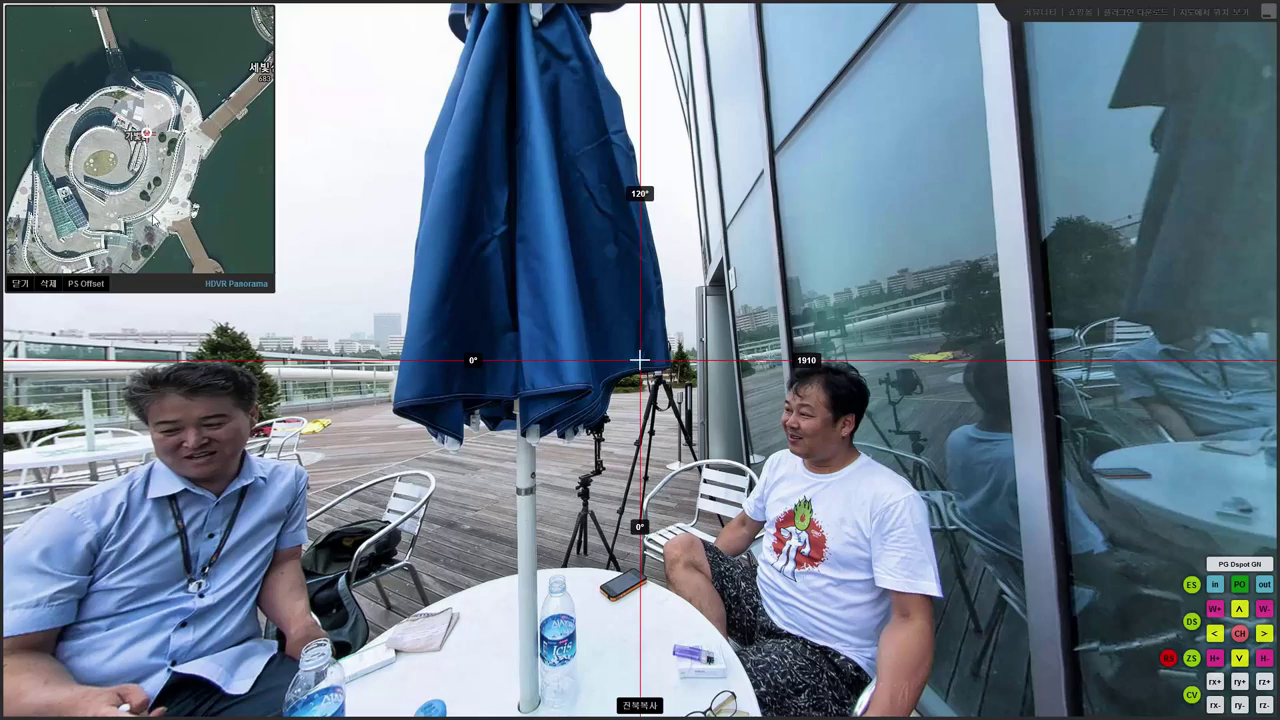
# - Rotate around the rooftop terrace past the seated men, glass wall and umbrella
pyautogui.moveTo(349, 457); pyautogui.dragTo(630, 475)
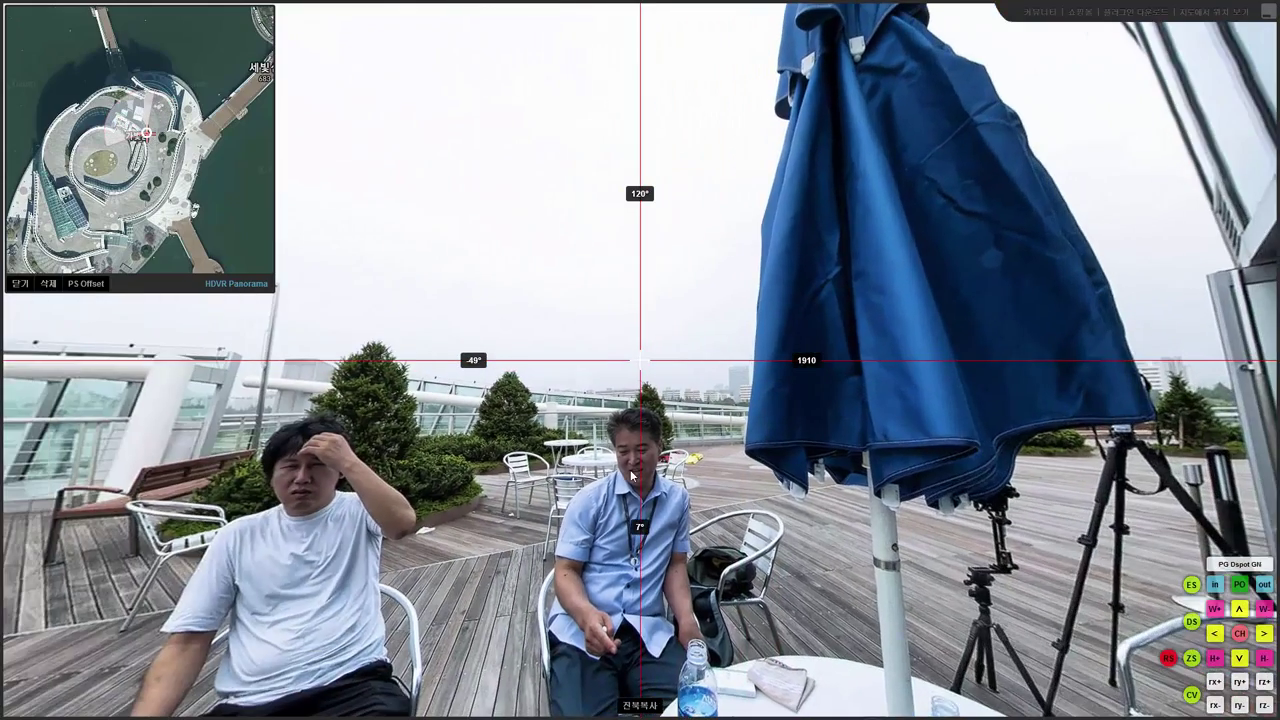
pyautogui.moveTo(127, 451); pyautogui.dragTo(565, 470)
pyautogui.moveTo(601, 466); pyautogui.dragTo(593, 433)
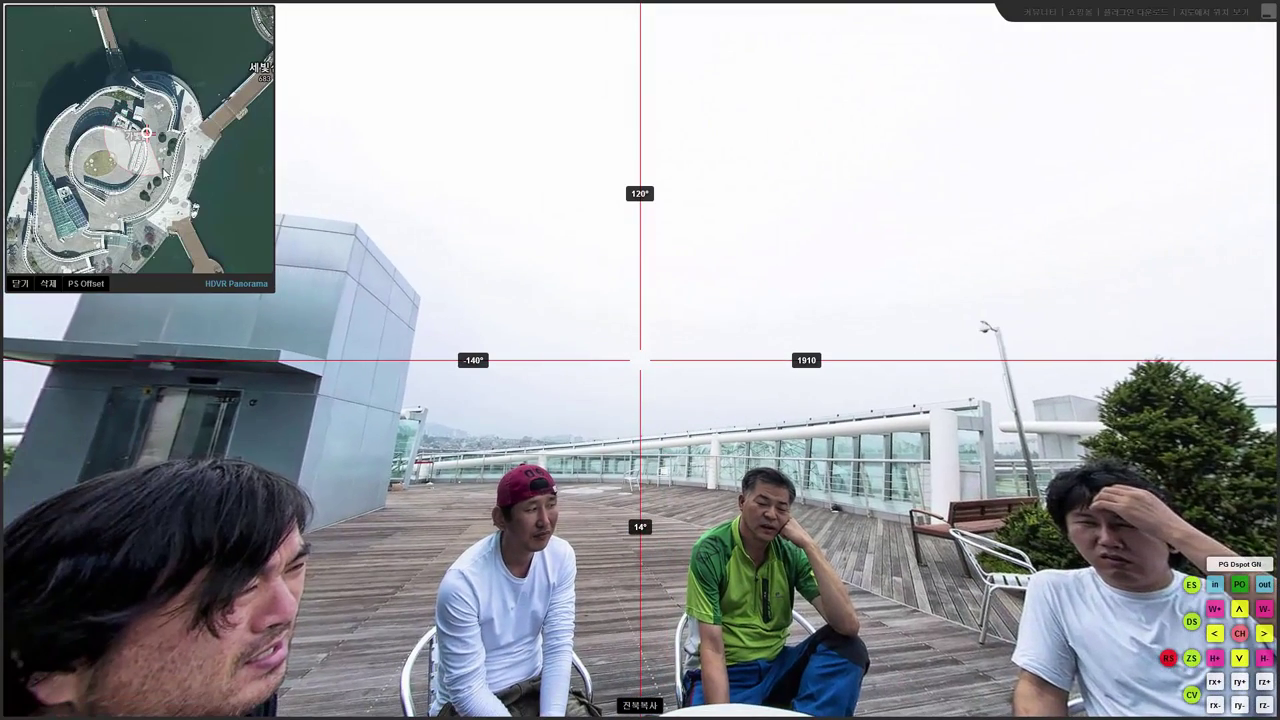
pyautogui.moveTo(335, 528)
pyautogui.mouseDown()
pyautogui.moveTo(372, 485)
pyautogui.moveTo(313, 486)
pyautogui.mouseUp()
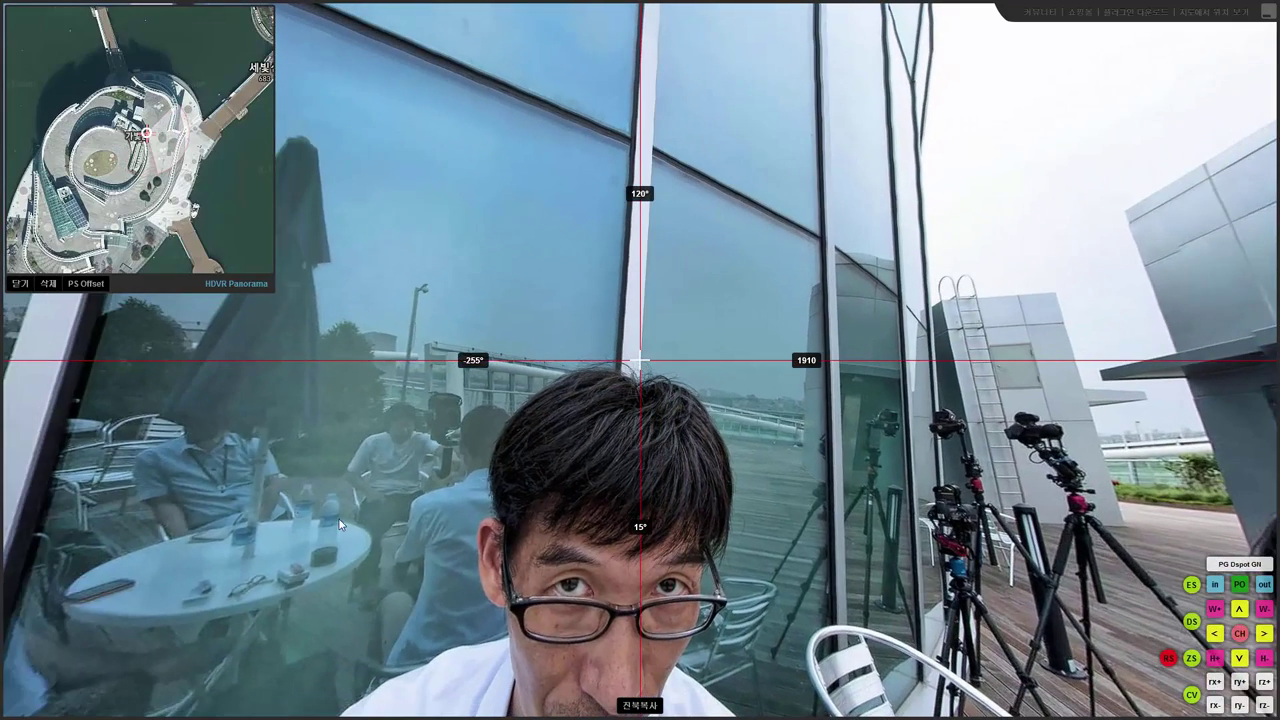
pyautogui.moveTo(340, 525); pyautogui.dragTo(717, 482)
pyautogui.moveTo(295, 486); pyautogui.dragTo(523, 464)
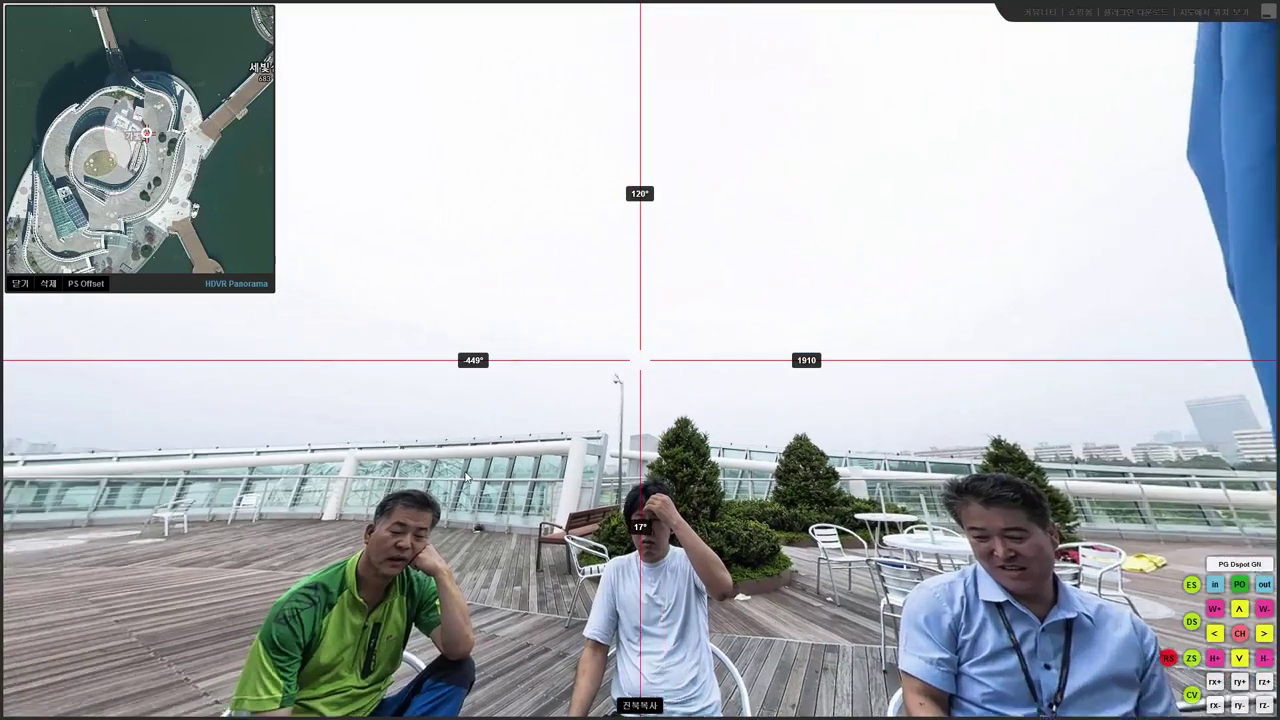
pyautogui.moveTo(908, 490)
pyautogui.mouseDown()
pyautogui.moveTo(600, 438)
pyautogui.moveTo(645, 382)
pyautogui.mouseUp()
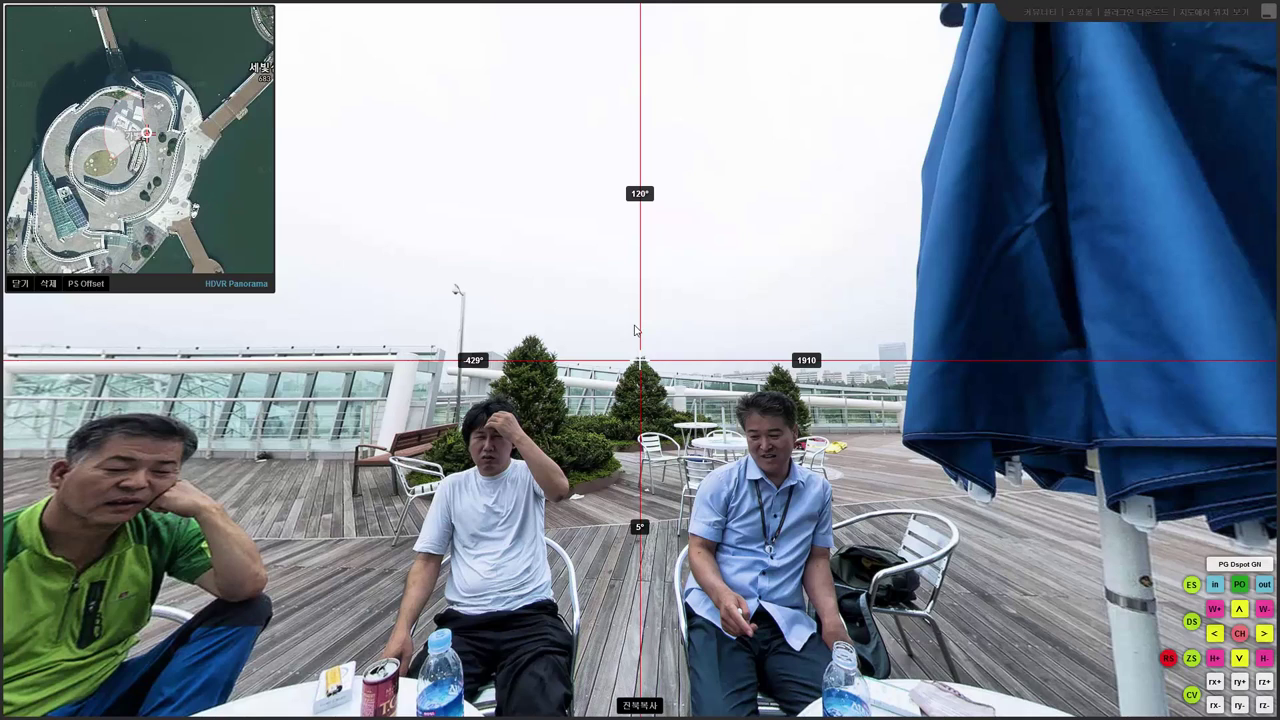
# - Set the minimap radar heading to 183.46 using Radar Plugin - Edit Heading
pyautogui.rightClick(122, 118)
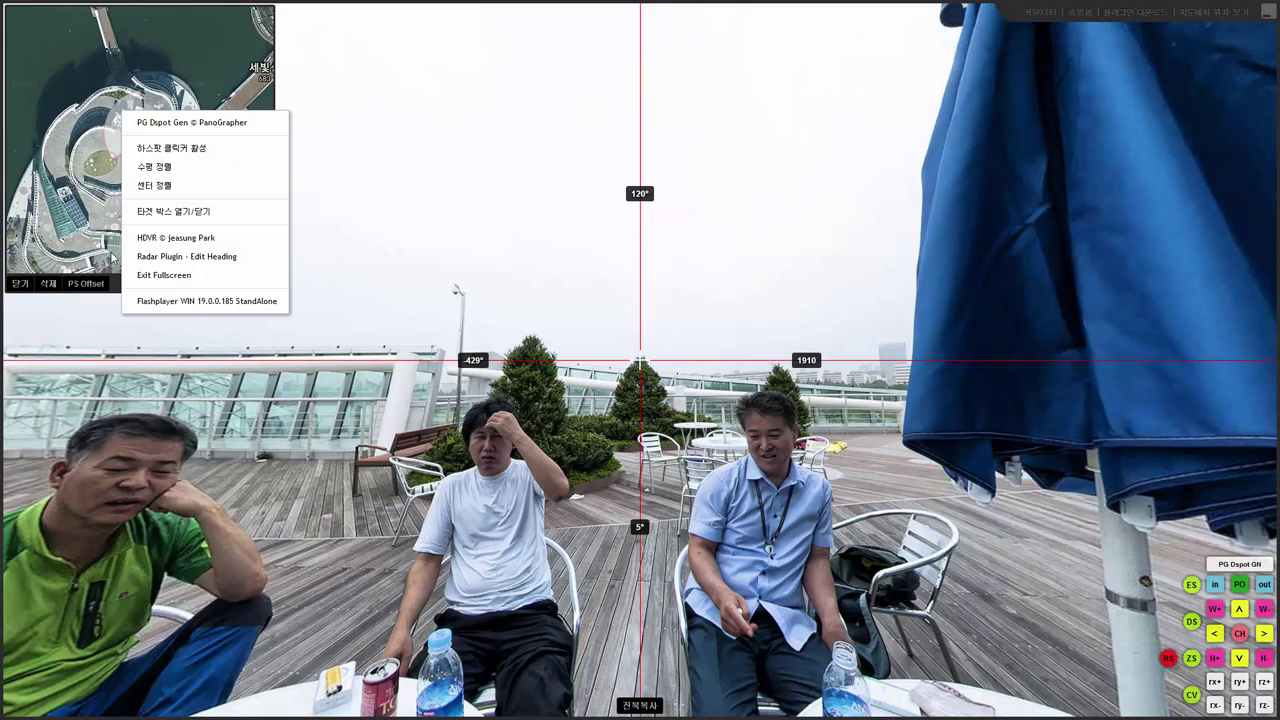
pyautogui.click(245, 258)
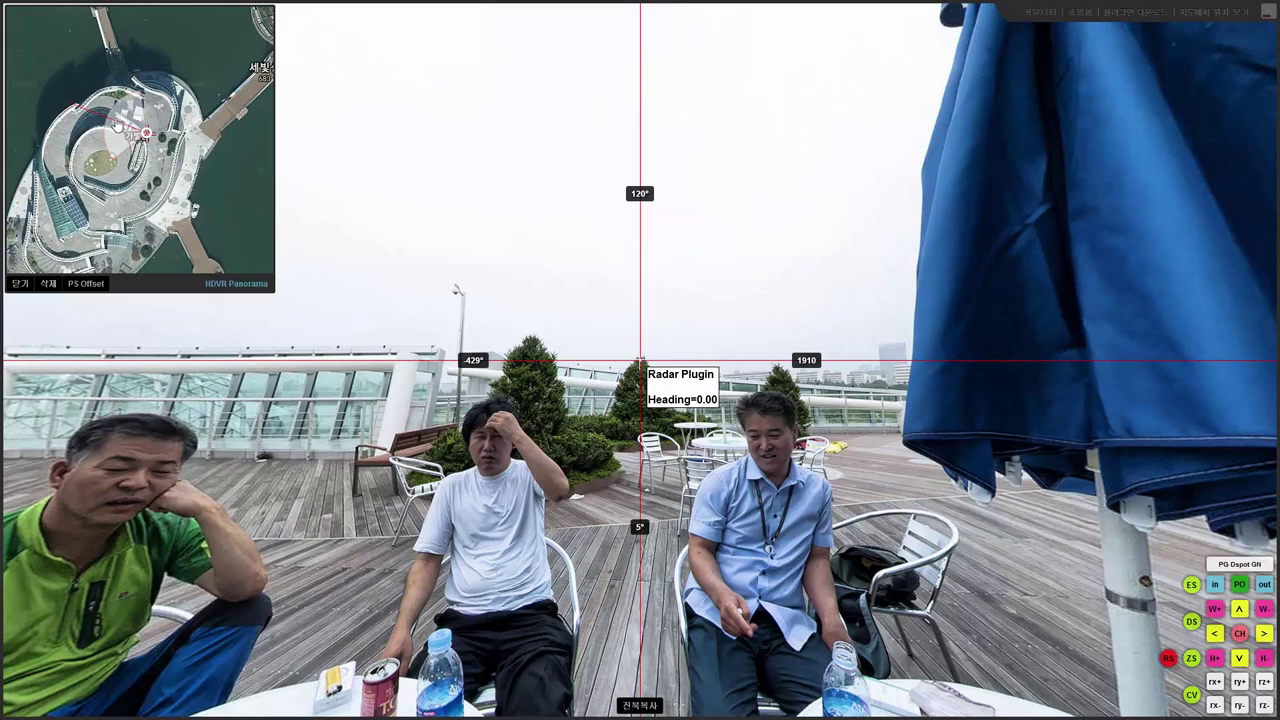
pyautogui.click(146, 110)
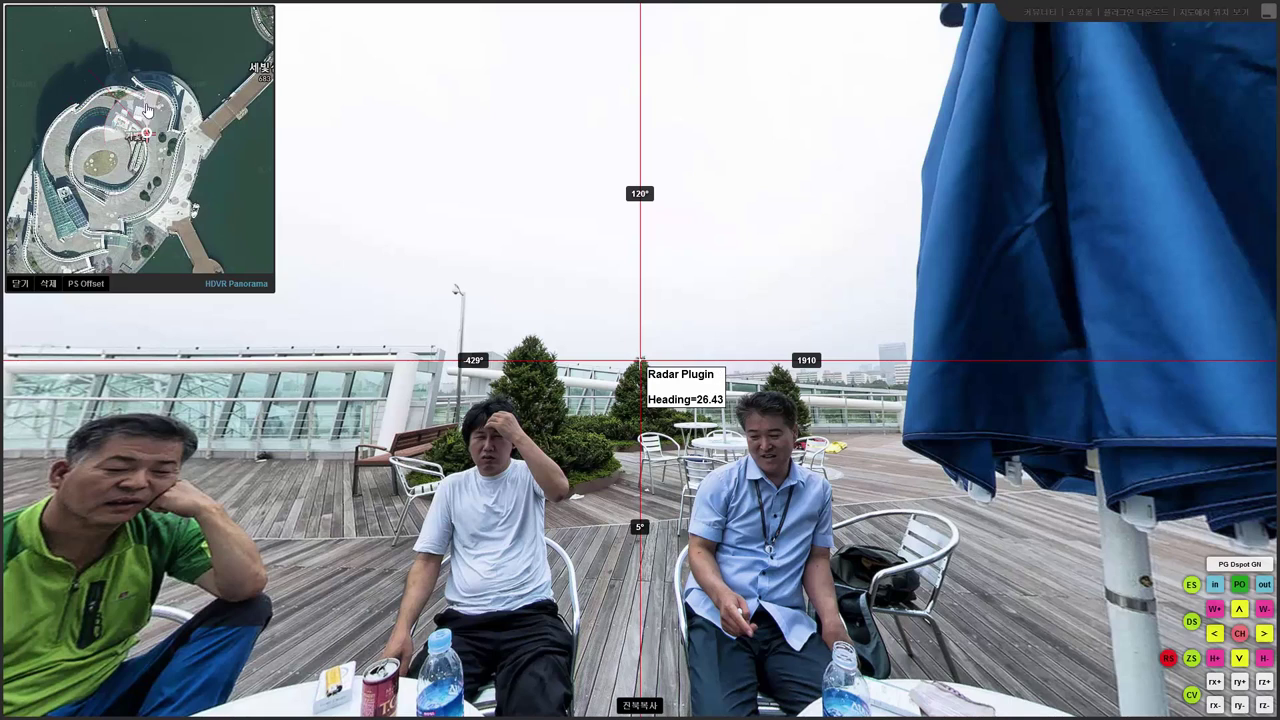
pyautogui.moveTo(146, 110); pyautogui.dragTo(184, 175)
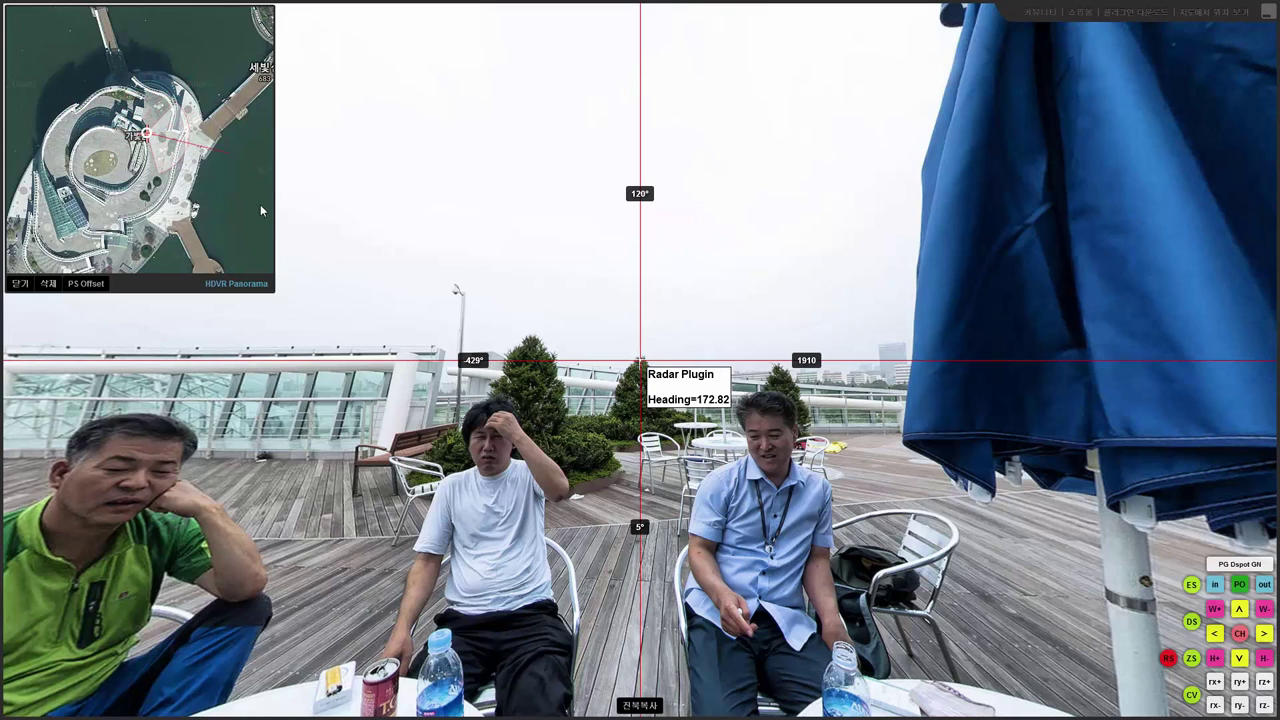
pyautogui.click(167, 165)
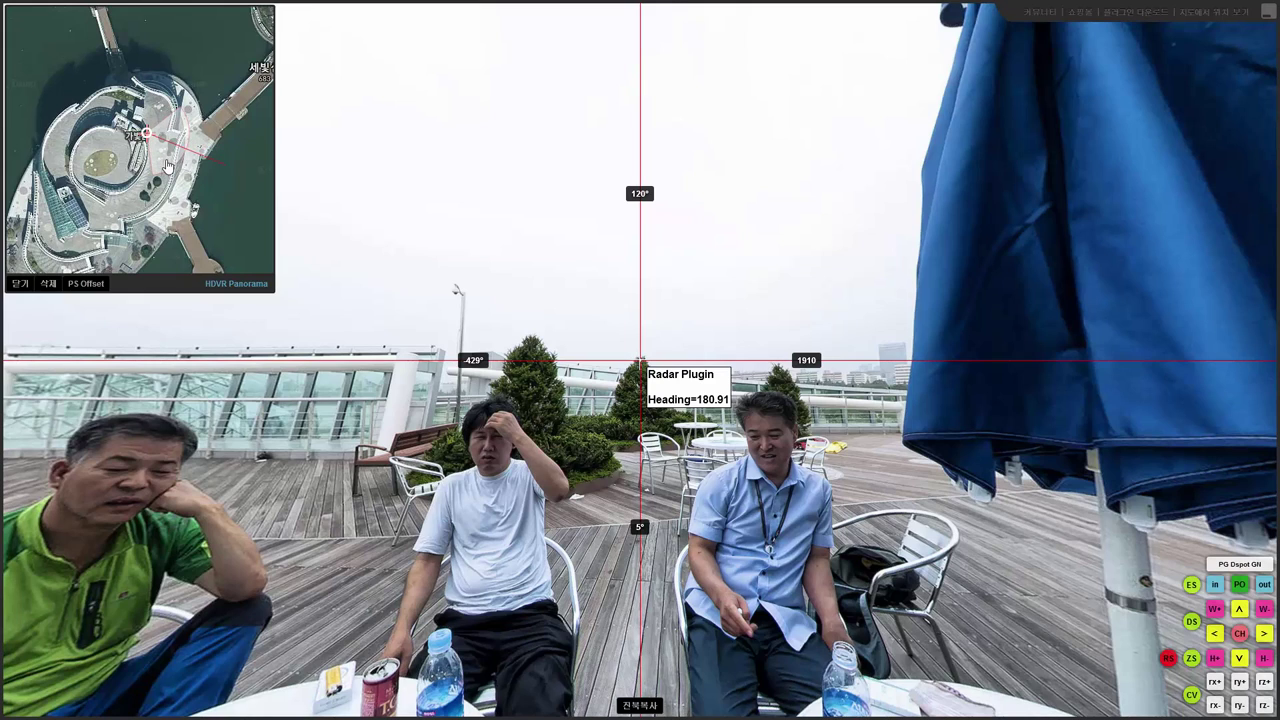
pyautogui.click(168, 170)
# - Close the panorama viewer and offset 001.jpg 3050 pixels horizontally with Wrap Around
pyautogui.click(1267, 12)
pyautogui.click(720, 132)
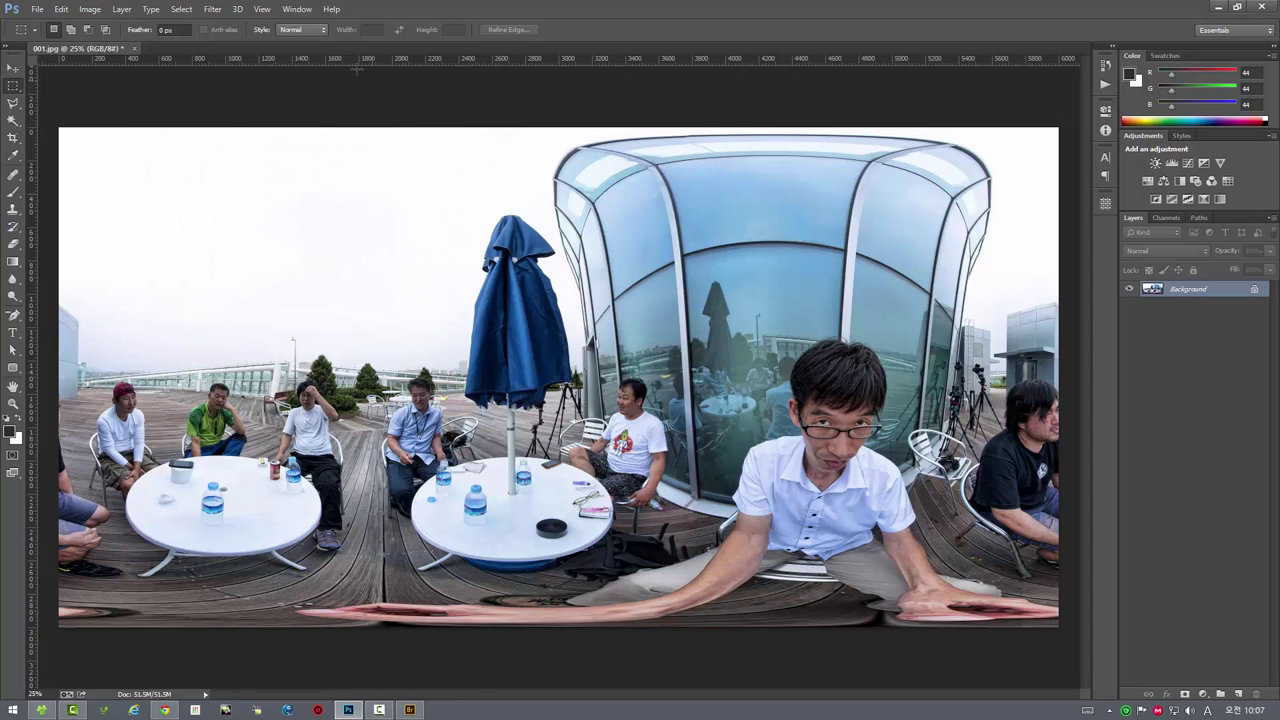
pyautogui.click(212, 10)
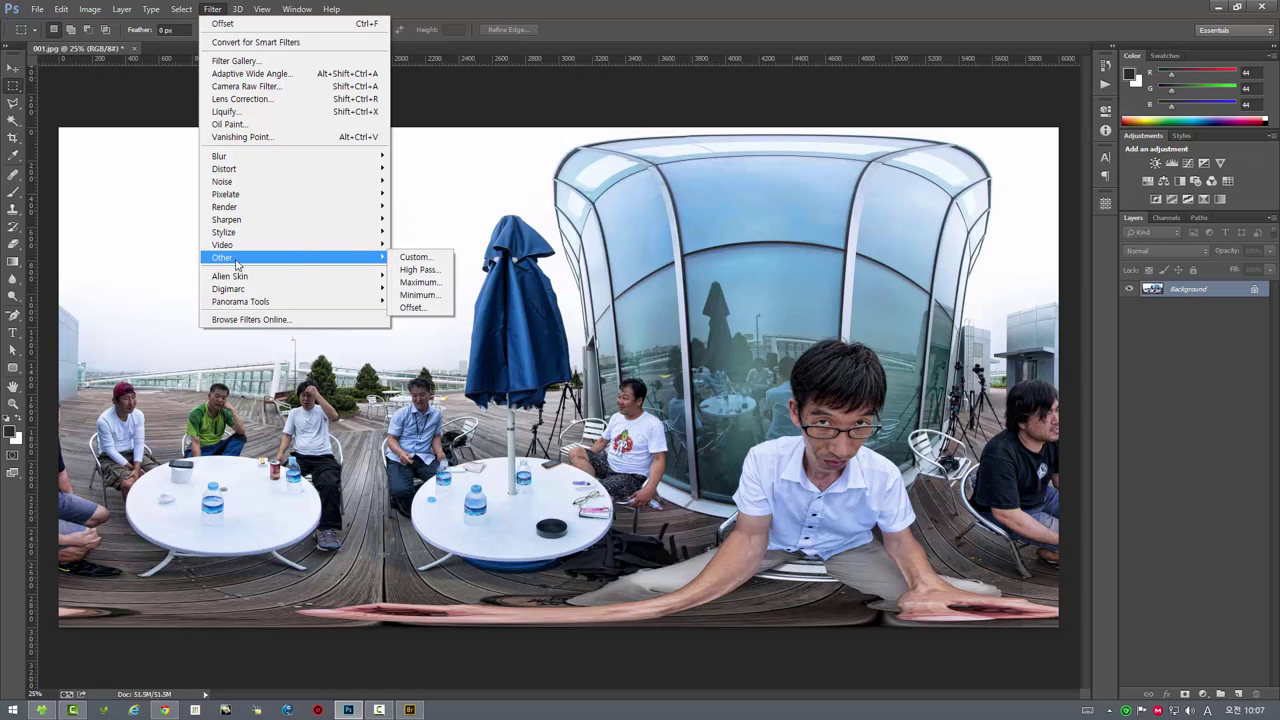
pyautogui.moveTo(222, 257)
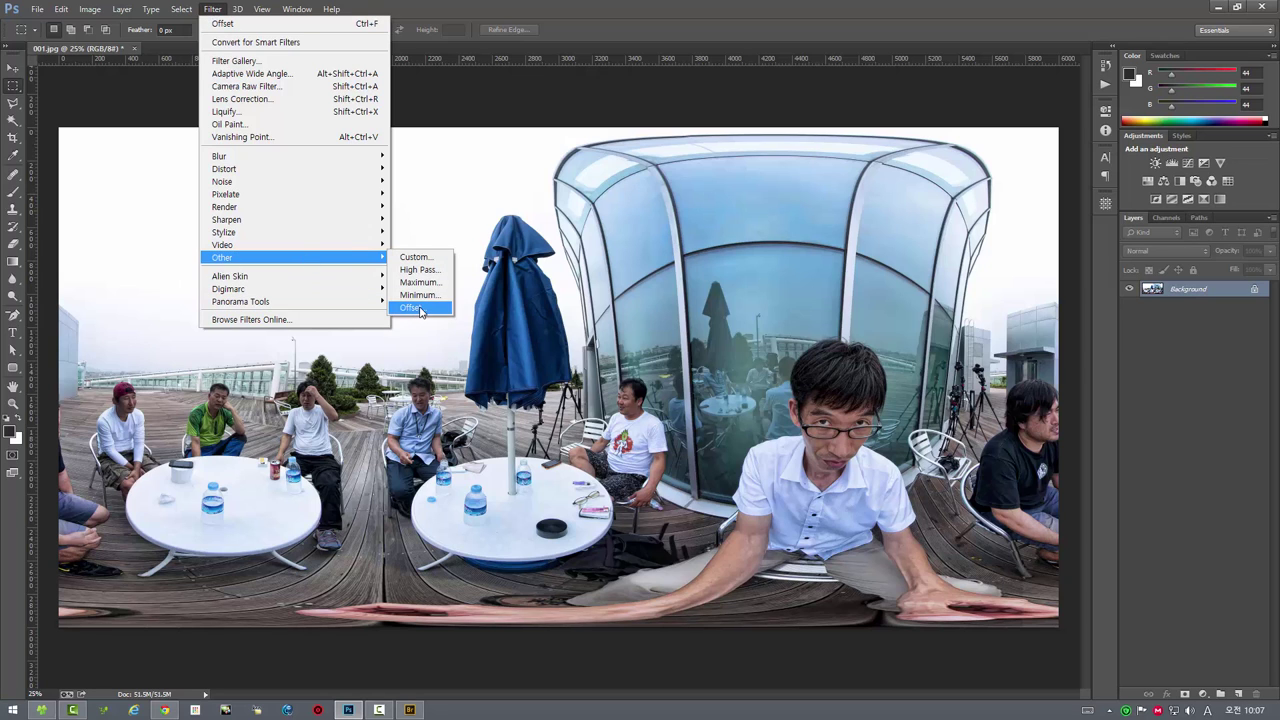
pyautogui.click(421, 311)
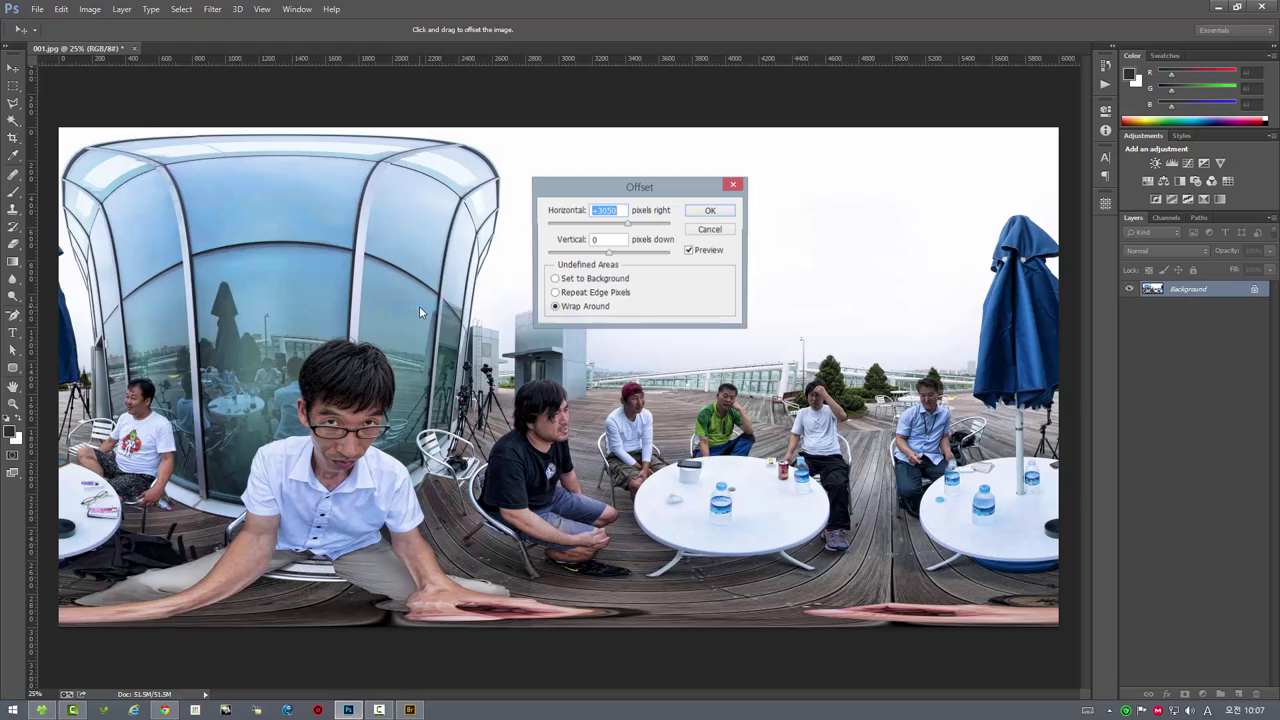
pyautogui.rightClick(602, 213)
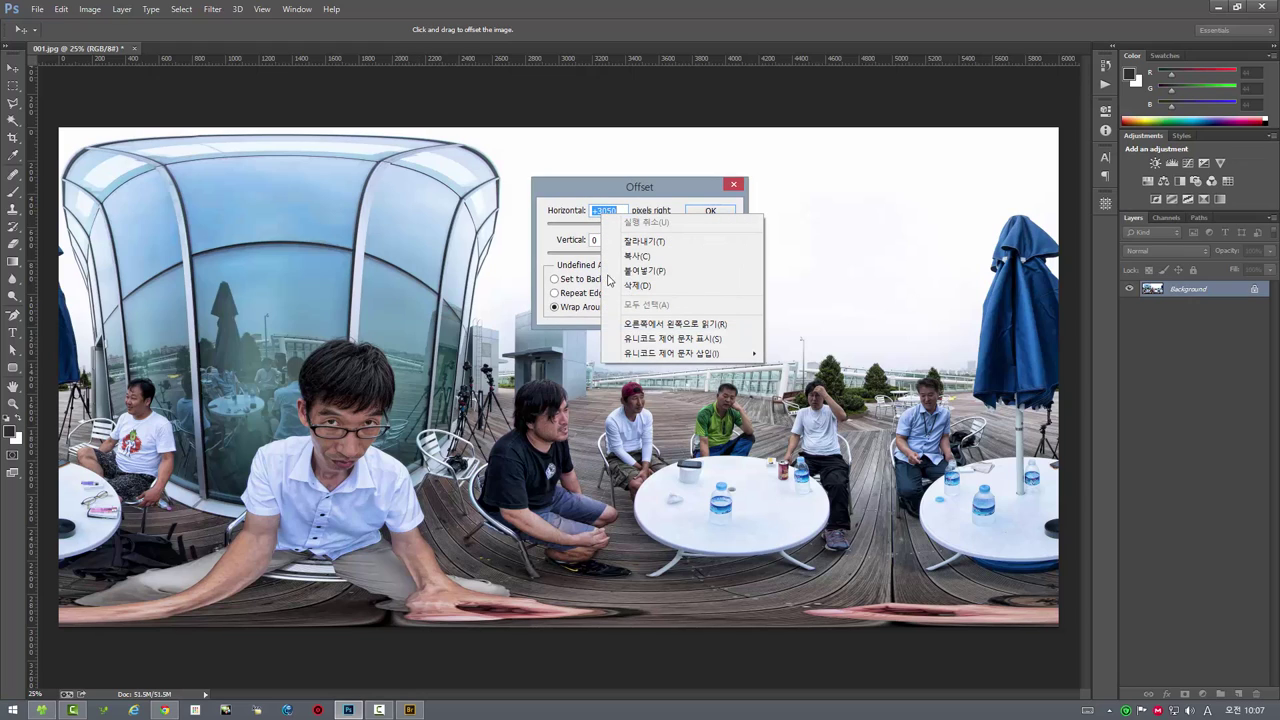
pyautogui.click(660, 272)
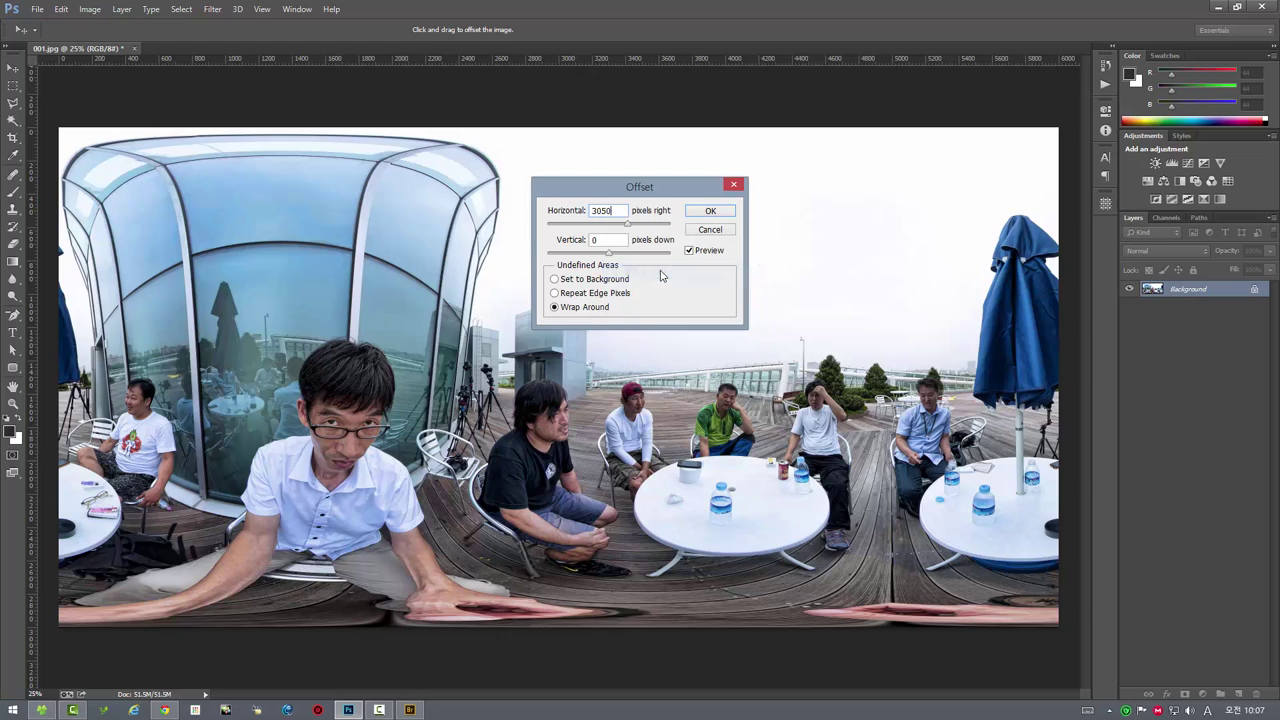
pyautogui.click(710, 213)
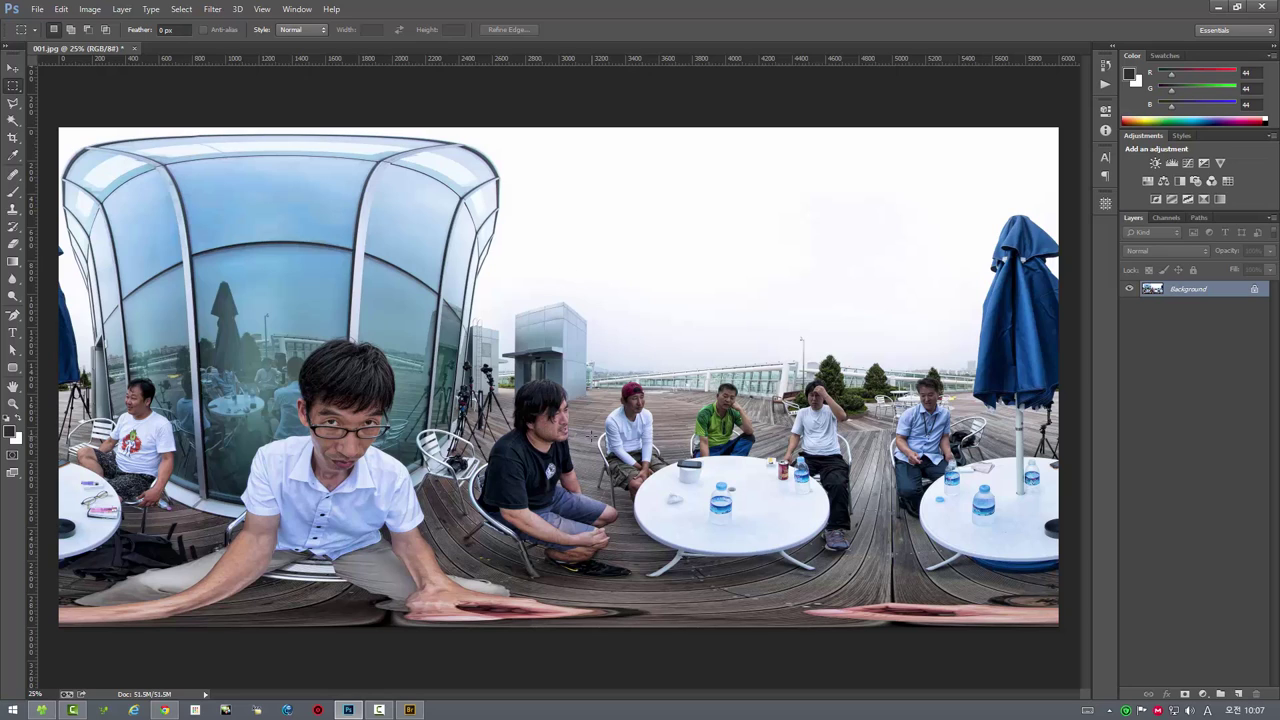
pyautogui.click(37, 9)
pyautogui.moveTo(120, 327)
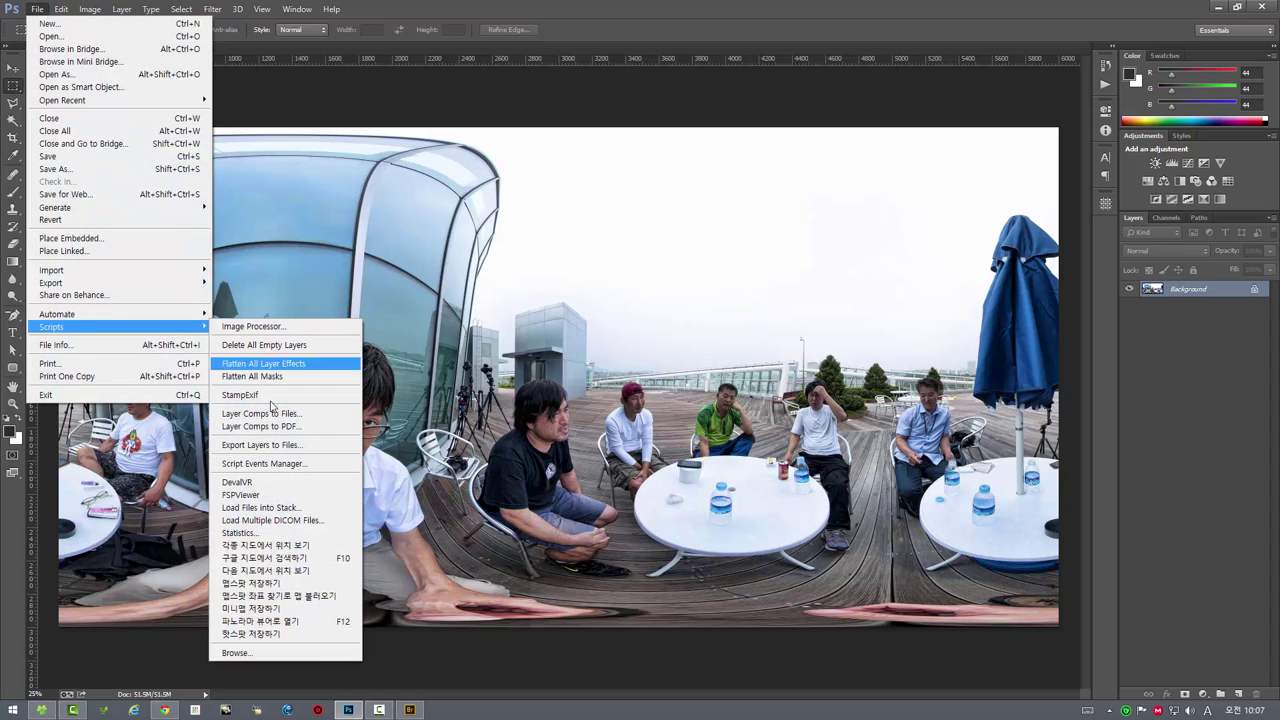
pyautogui.click(300, 621)
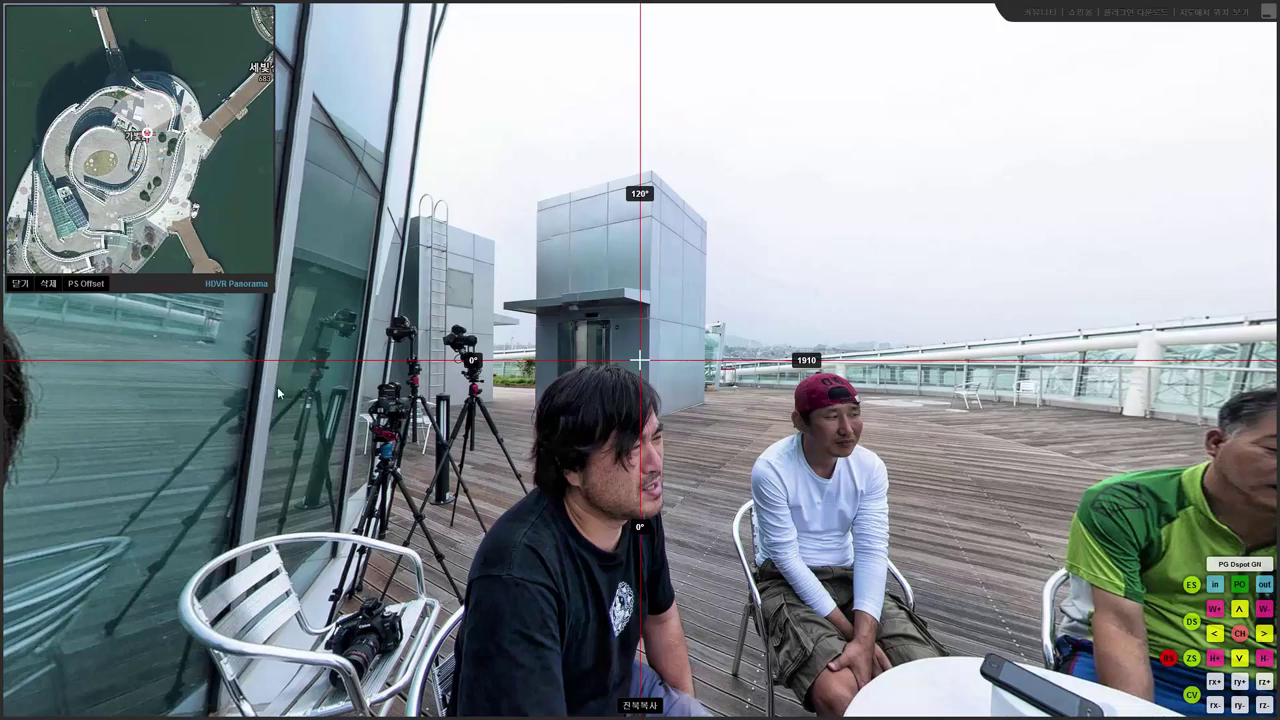
pyautogui.moveTo(195, 411)
pyautogui.mouseDown()
pyautogui.moveTo(322, 414)
pyautogui.moveTo(117, 408)
pyautogui.mouseUp()
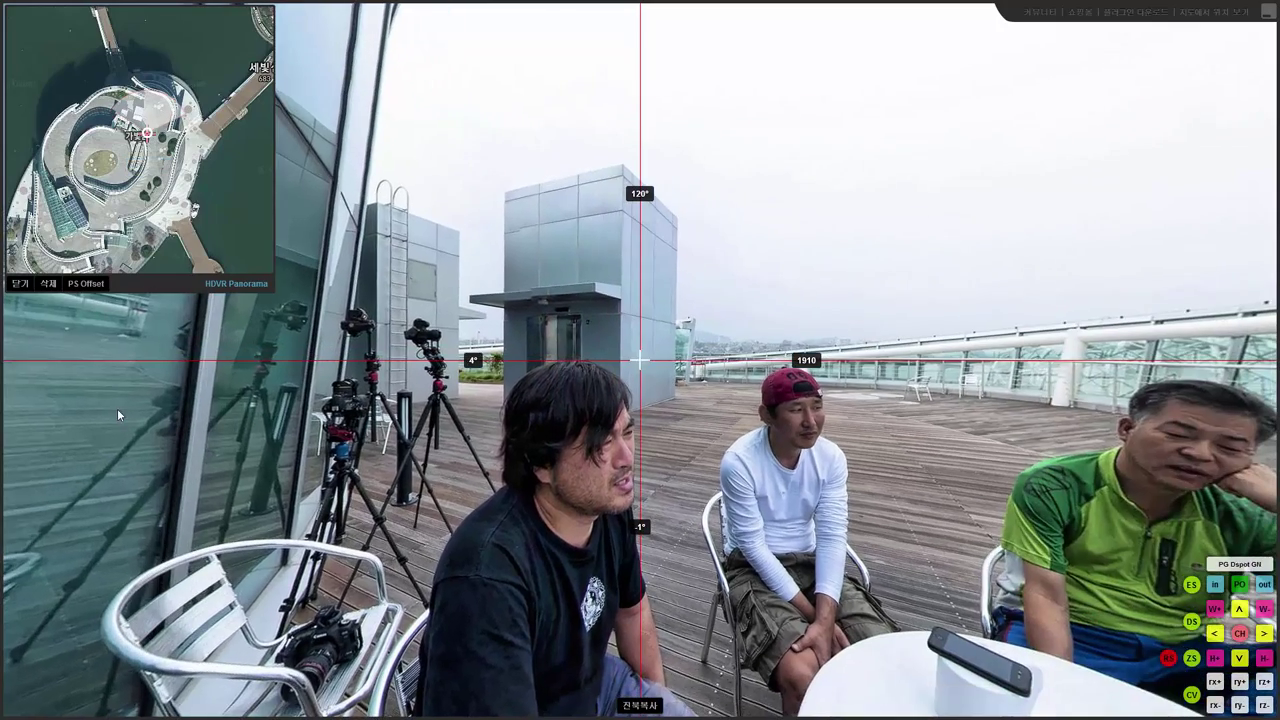
pyautogui.moveTo(674, 443); pyautogui.dragTo(225, 444)
pyautogui.moveTo(784, 453); pyautogui.dragTo(525, 435)
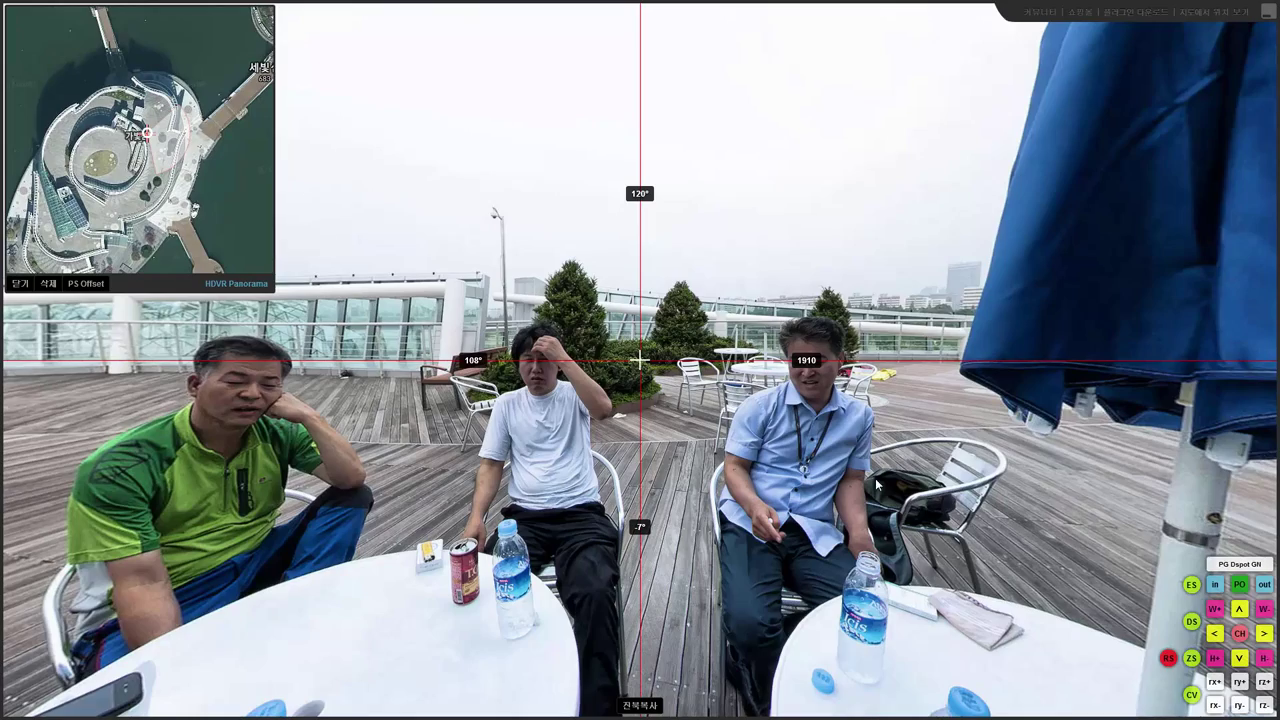
pyautogui.moveTo(876, 484); pyautogui.dragTo(410, 486)
pyautogui.moveTo(1032, 505); pyautogui.dragTo(395, 508)
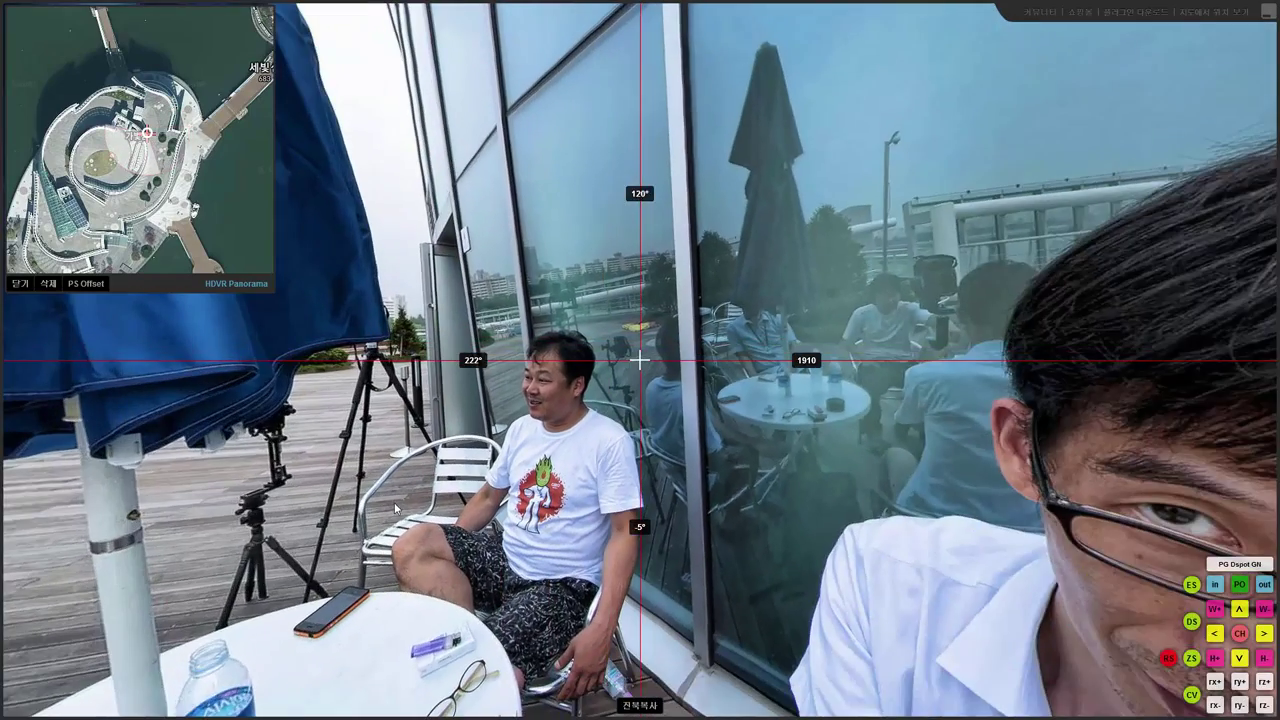
pyautogui.moveTo(840, 525); pyautogui.dragTo(673, 525)
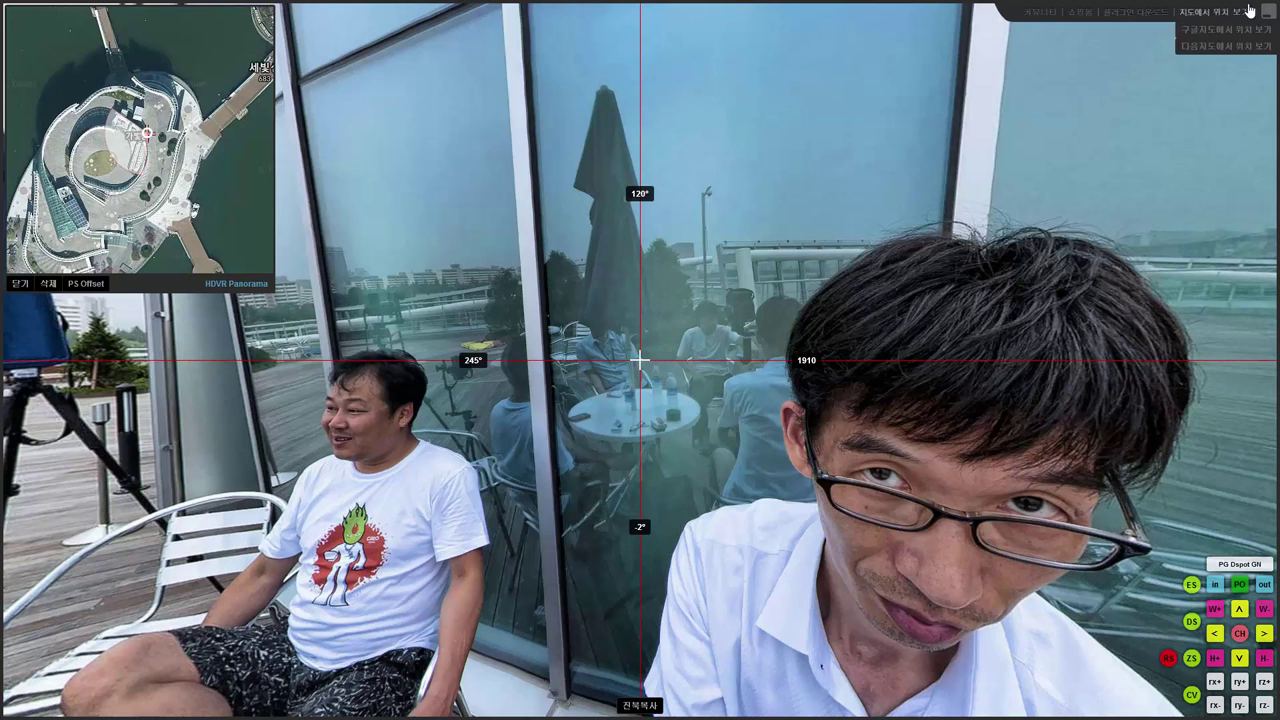
pyautogui.click(1268, 13)
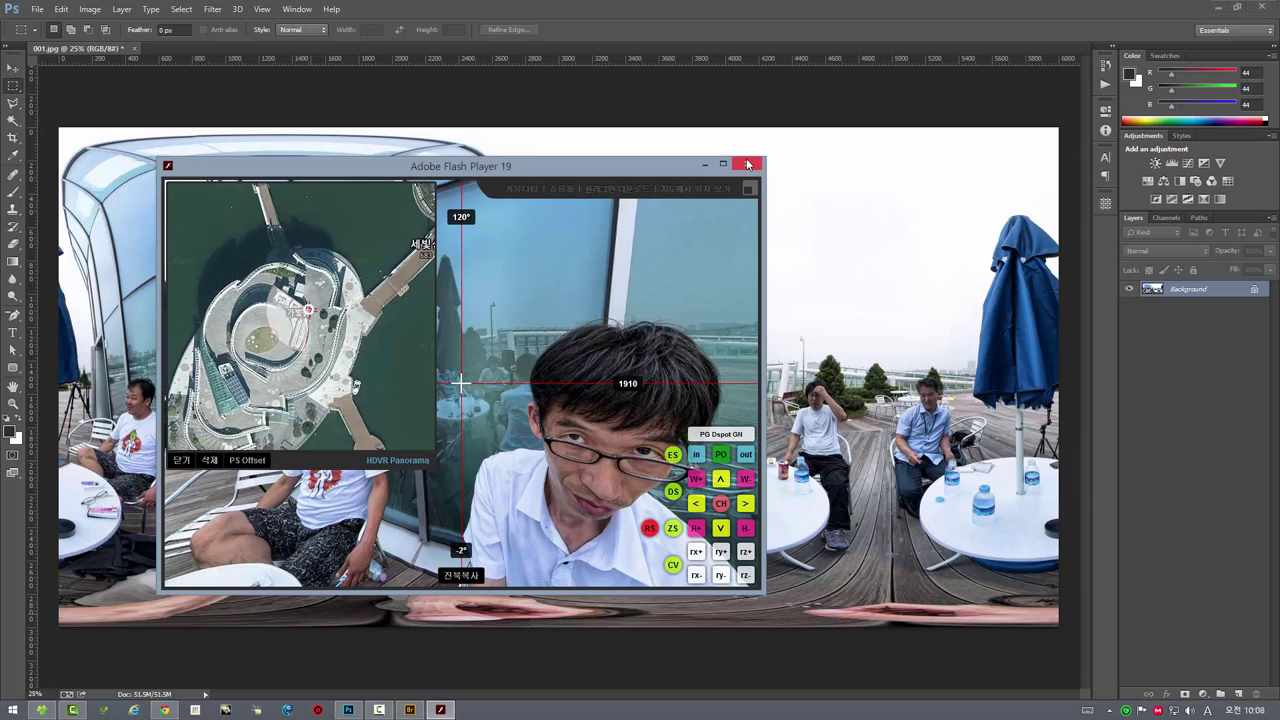
pyautogui.click(747, 164)
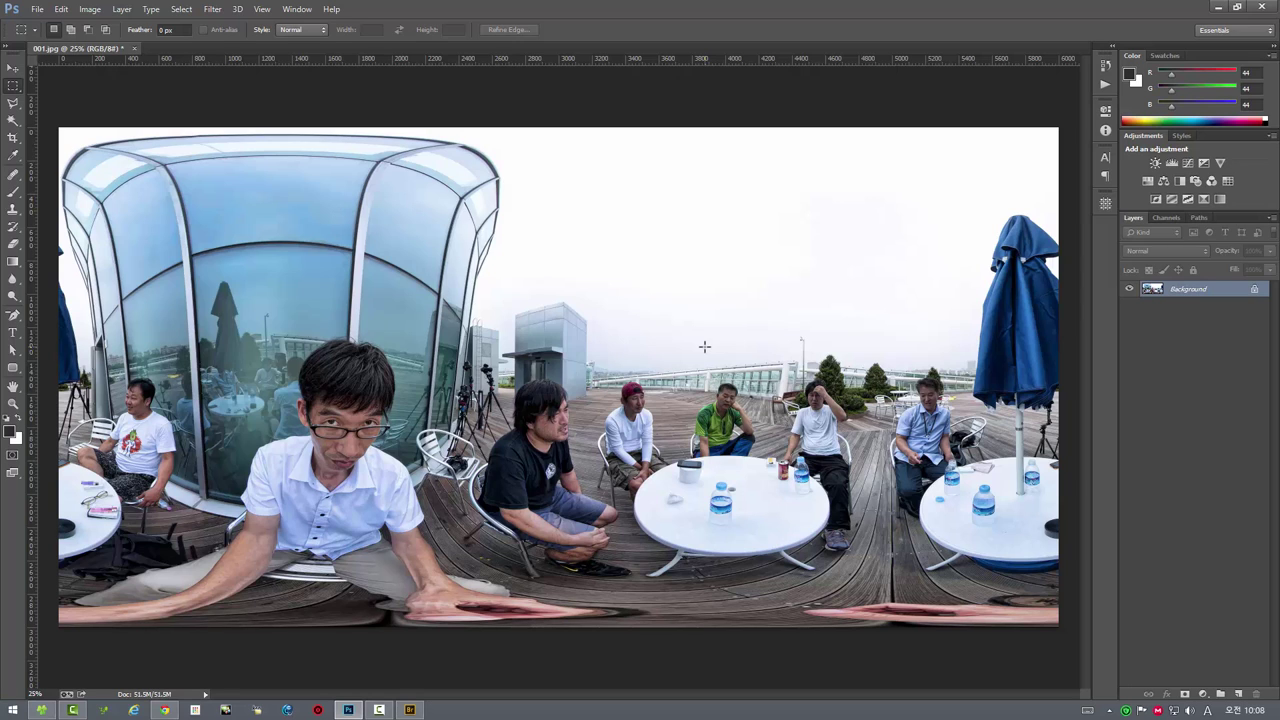
# - Save the shifted 001.jpg and close its document
pyautogui.click(37, 9)
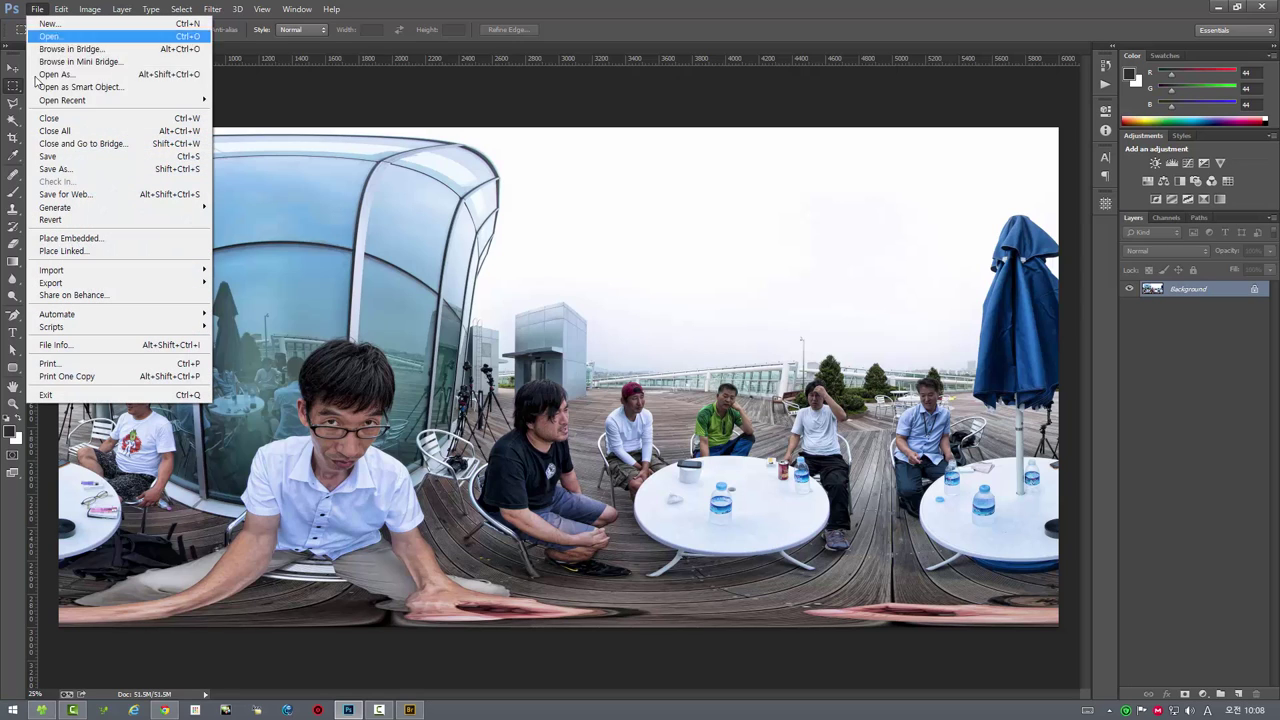
pyautogui.click(70, 156)
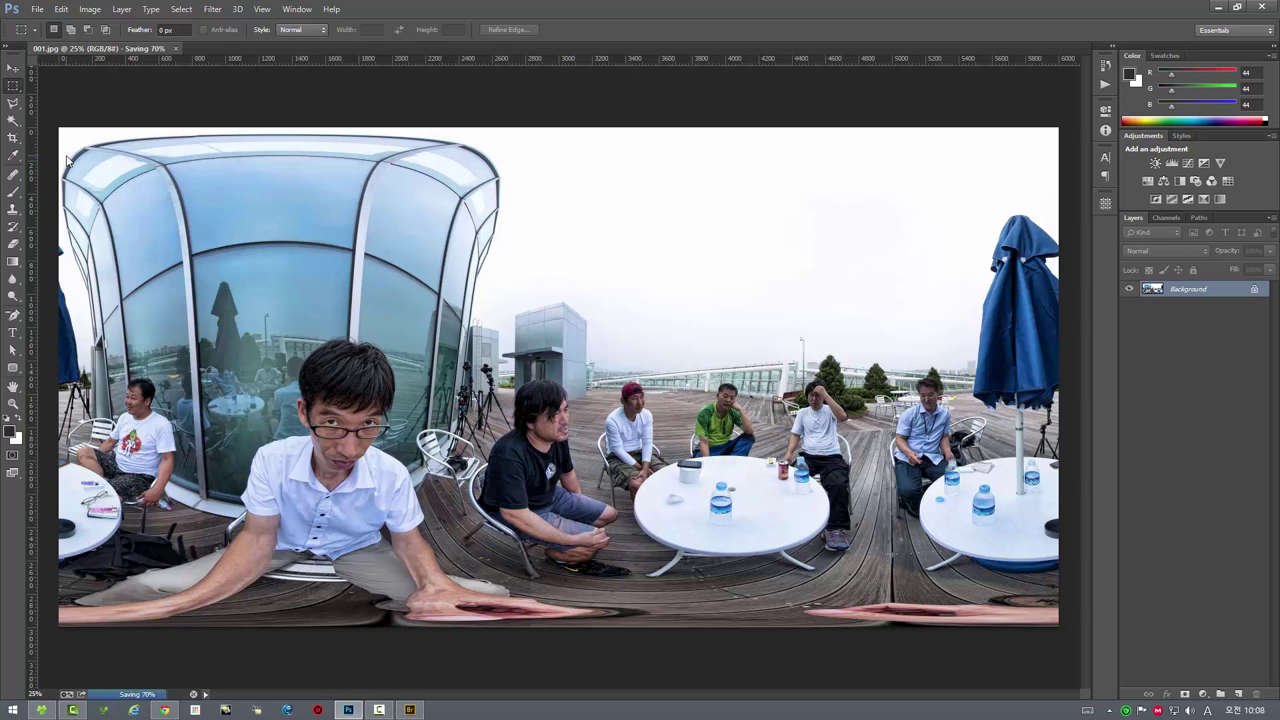
pyautogui.click(130, 48)
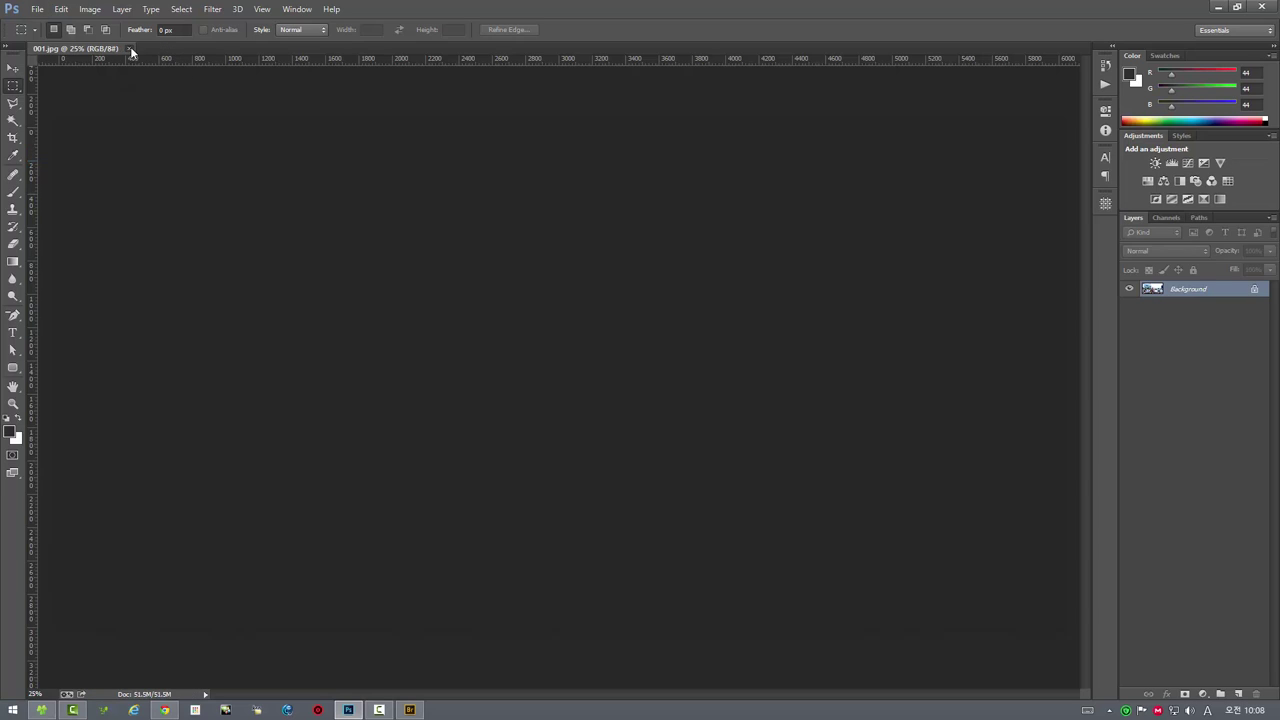
# - Open 002.jpg from Bridge in Photoshop and run the 파노라마 뷰어로 열기 script
pyautogui.click(41, 710)
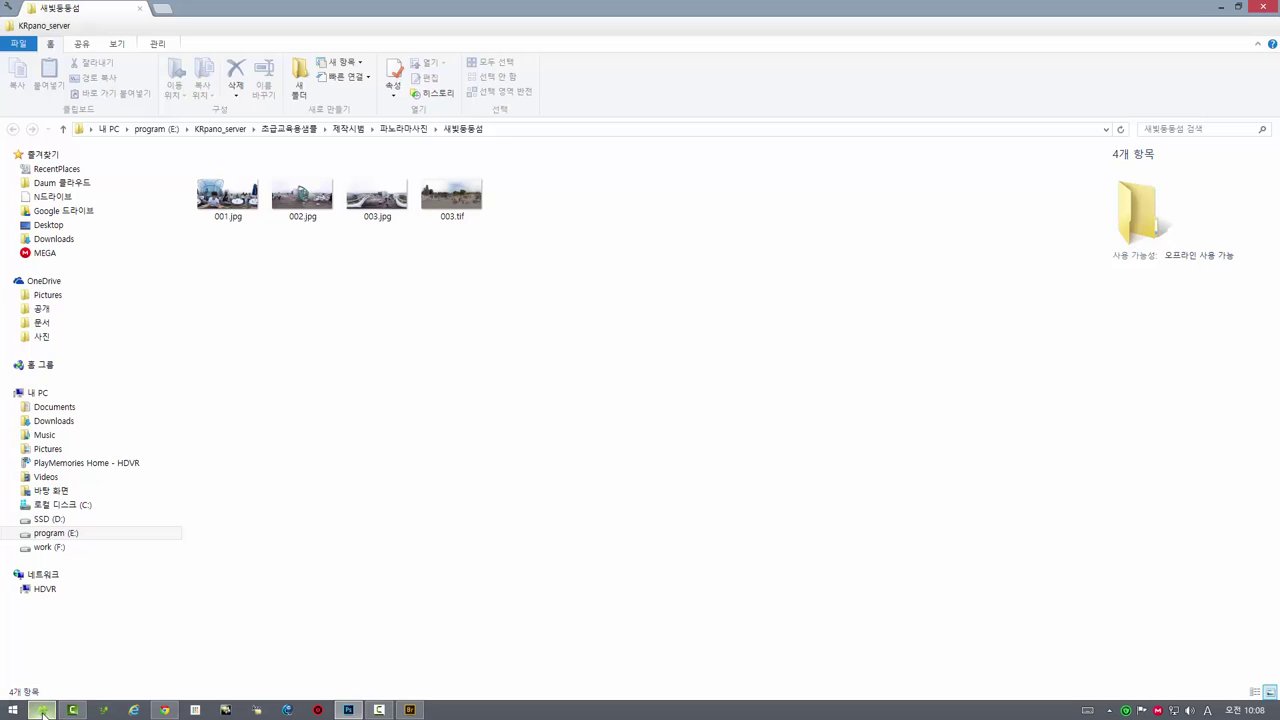
pyautogui.click(297, 222)
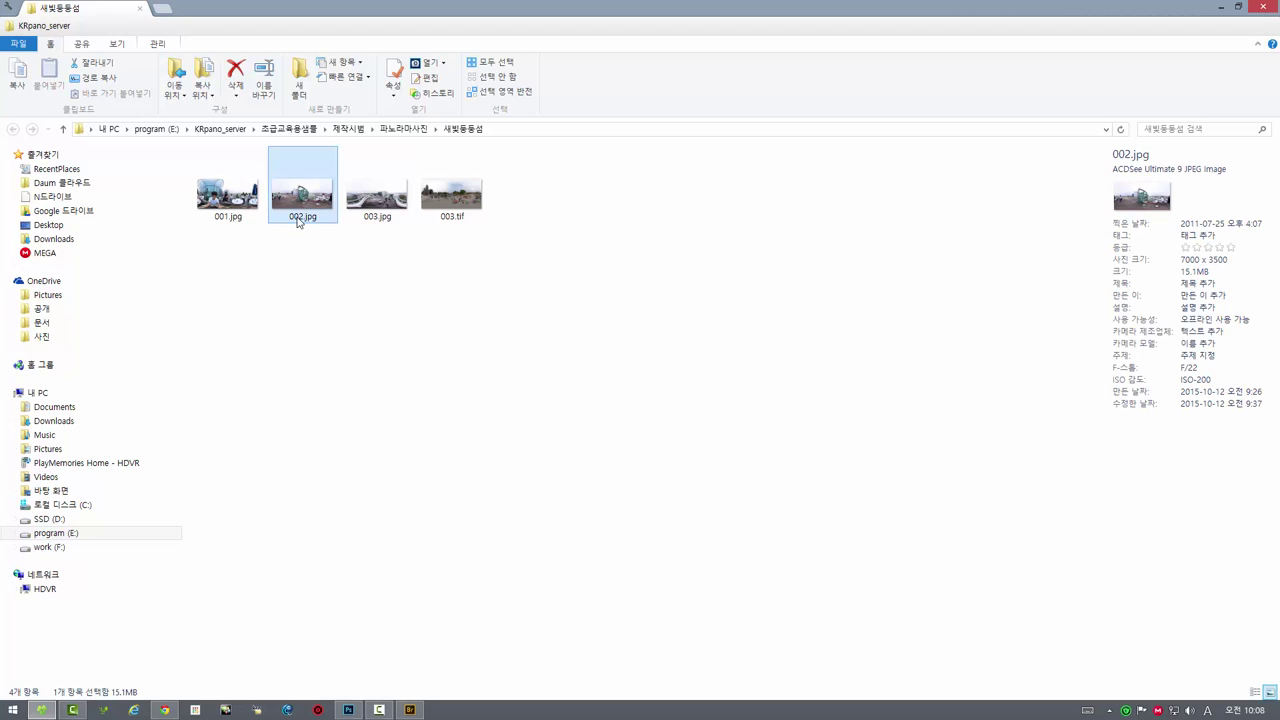
pyautogui.click(410, 710)
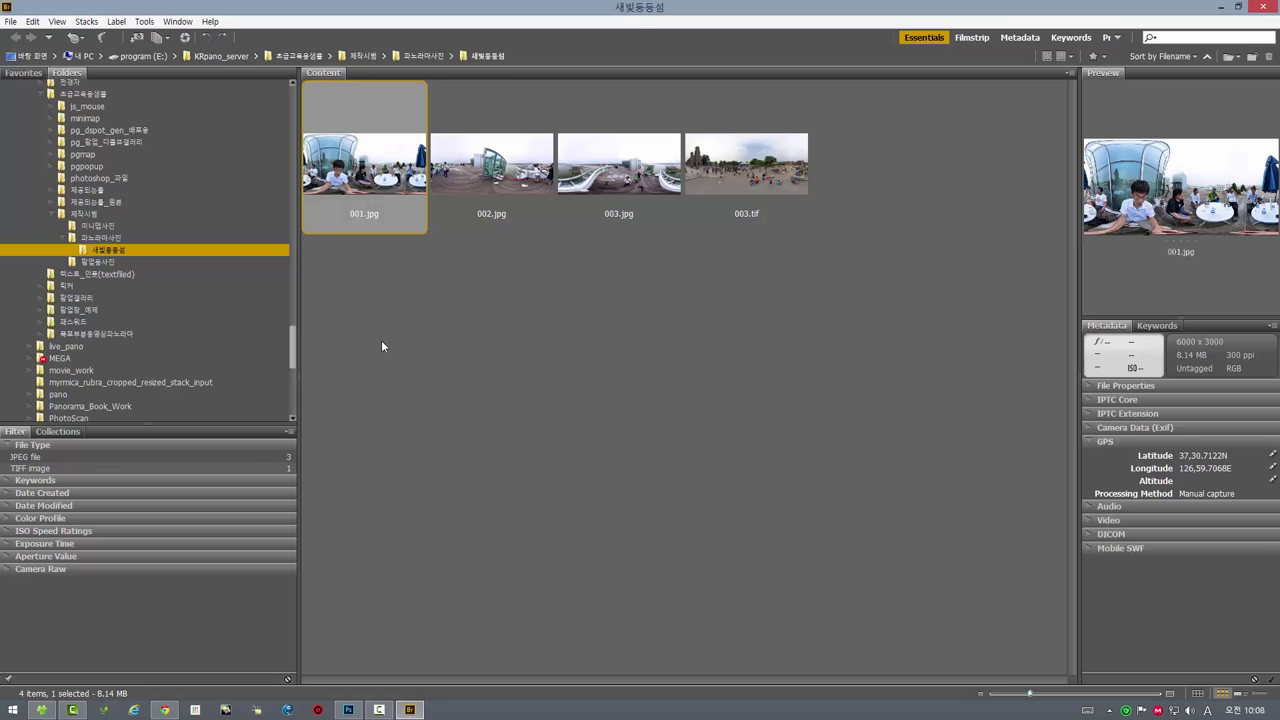
pyautogui.doubleClick(487, 166)
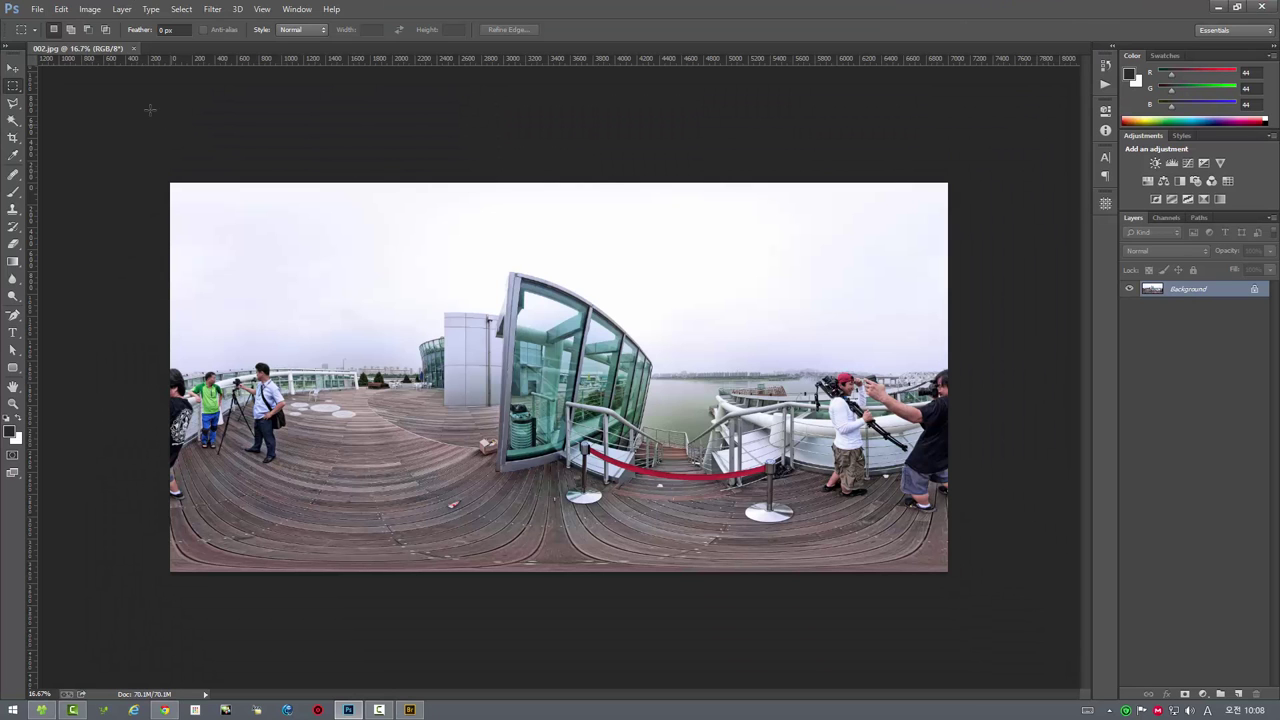
pyautogui.click(35, 10)
pyautogui.moveTo(51, 327)
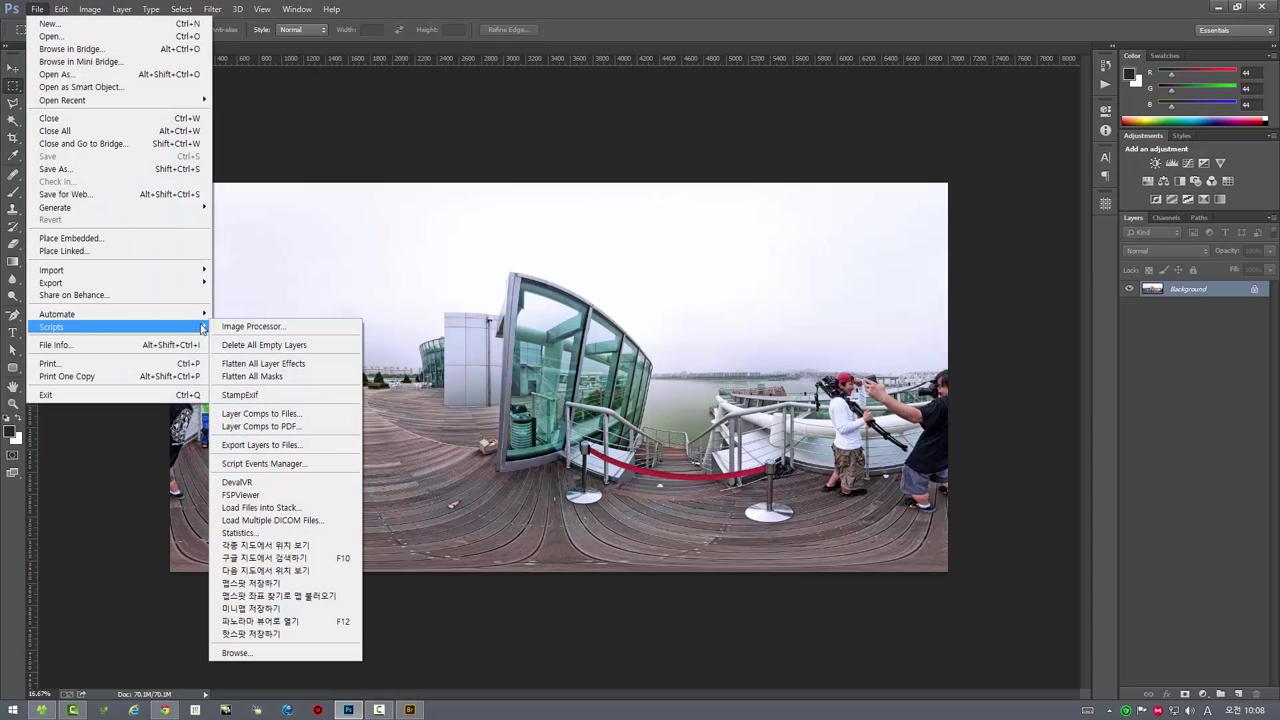
pyautogui.click(309, 621)
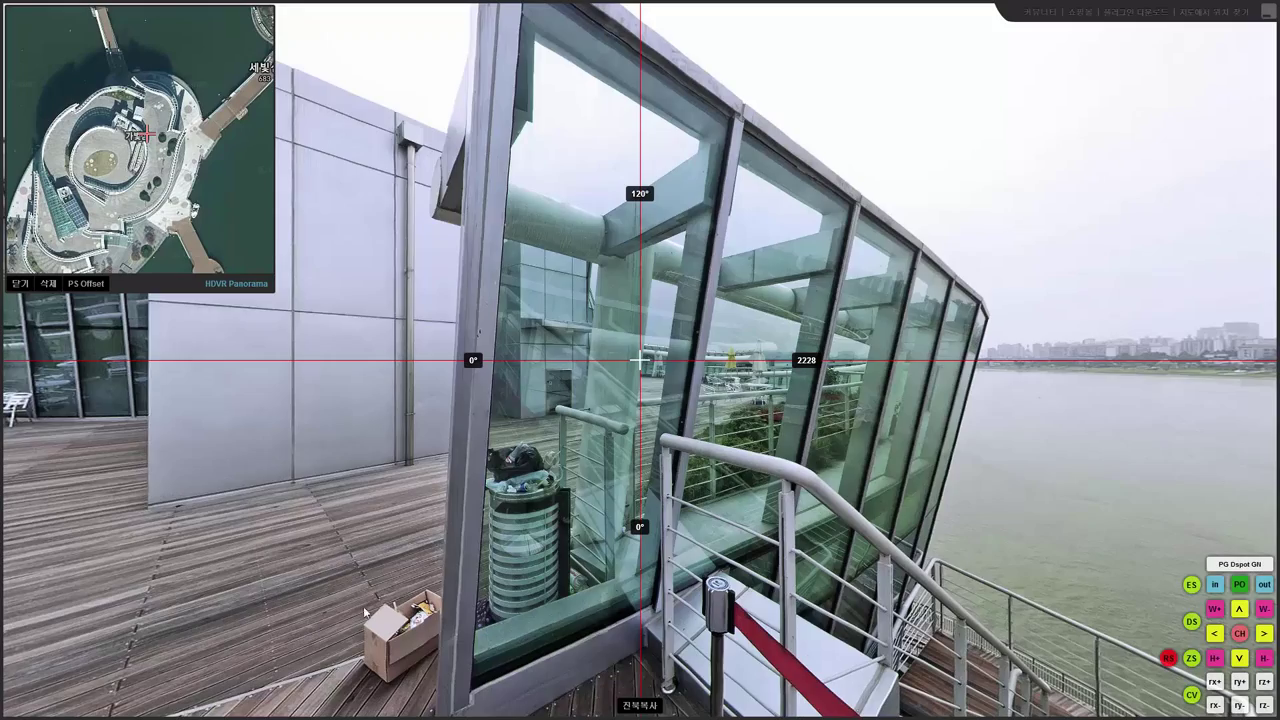
pyautogui.moveTo(309, 621); pyautogui.dragTo(506, 476)
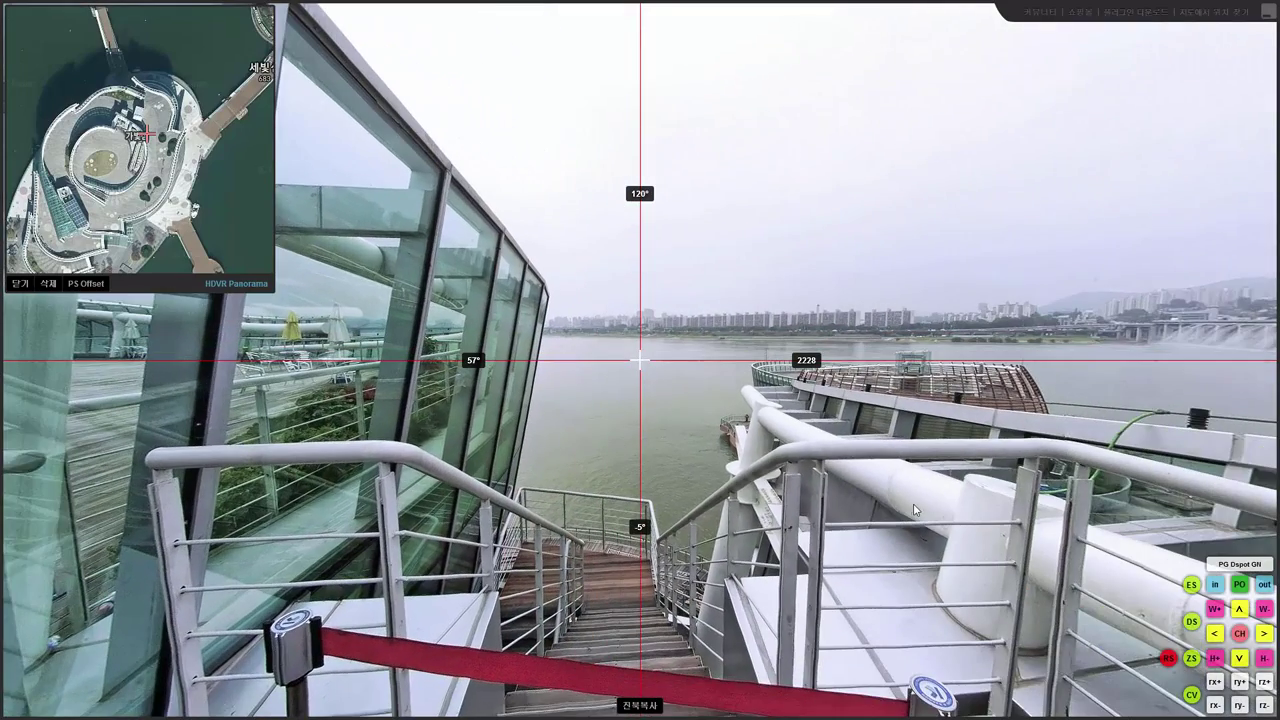
pyautogui.moveTo(913, 505); pyautogui.dragTo(880, 508)
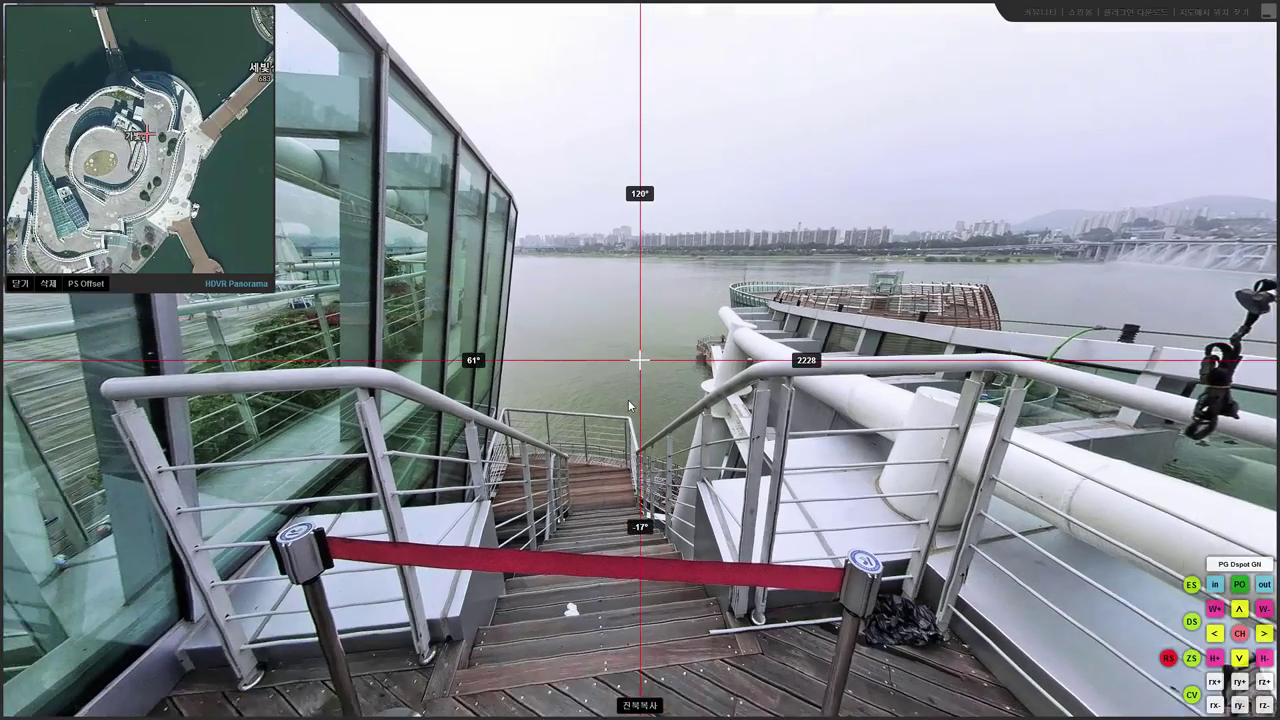
pyautogui.moveTo(573, 498); pyautogui.dragTo(628, 444)
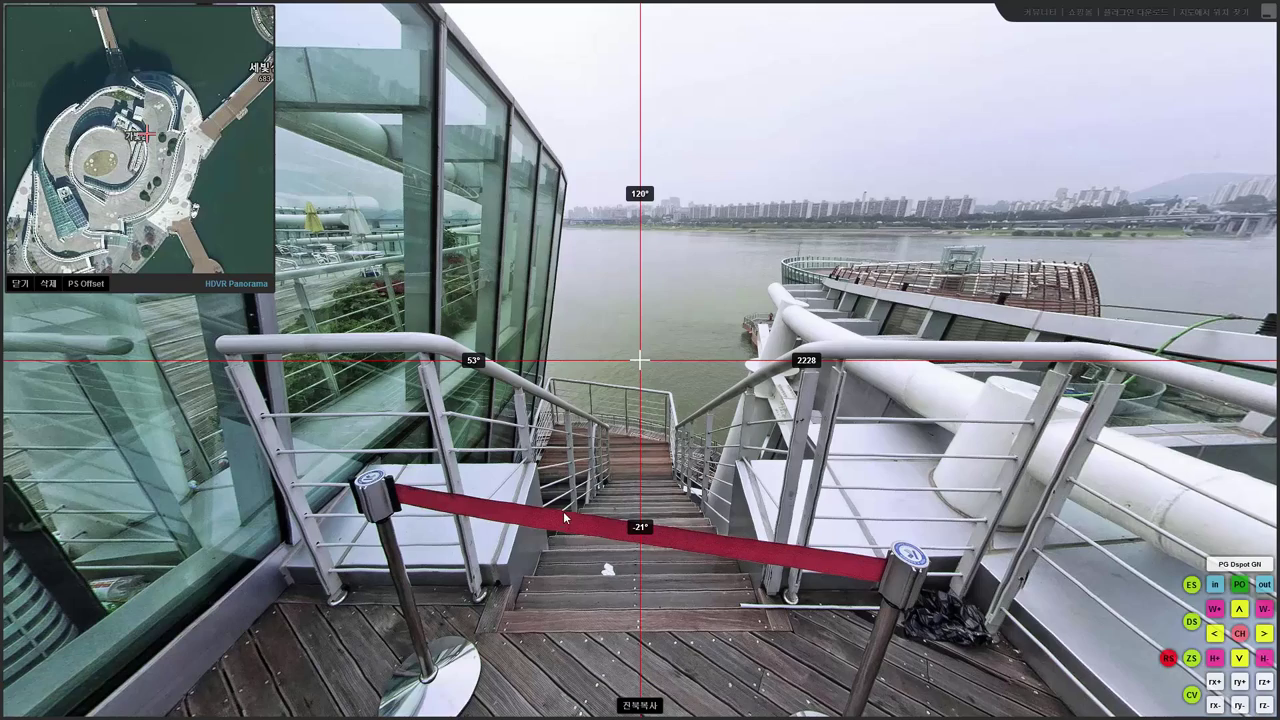
pyautogui.moveTo(564, 291); pyautogui.dragTo(552, 330)
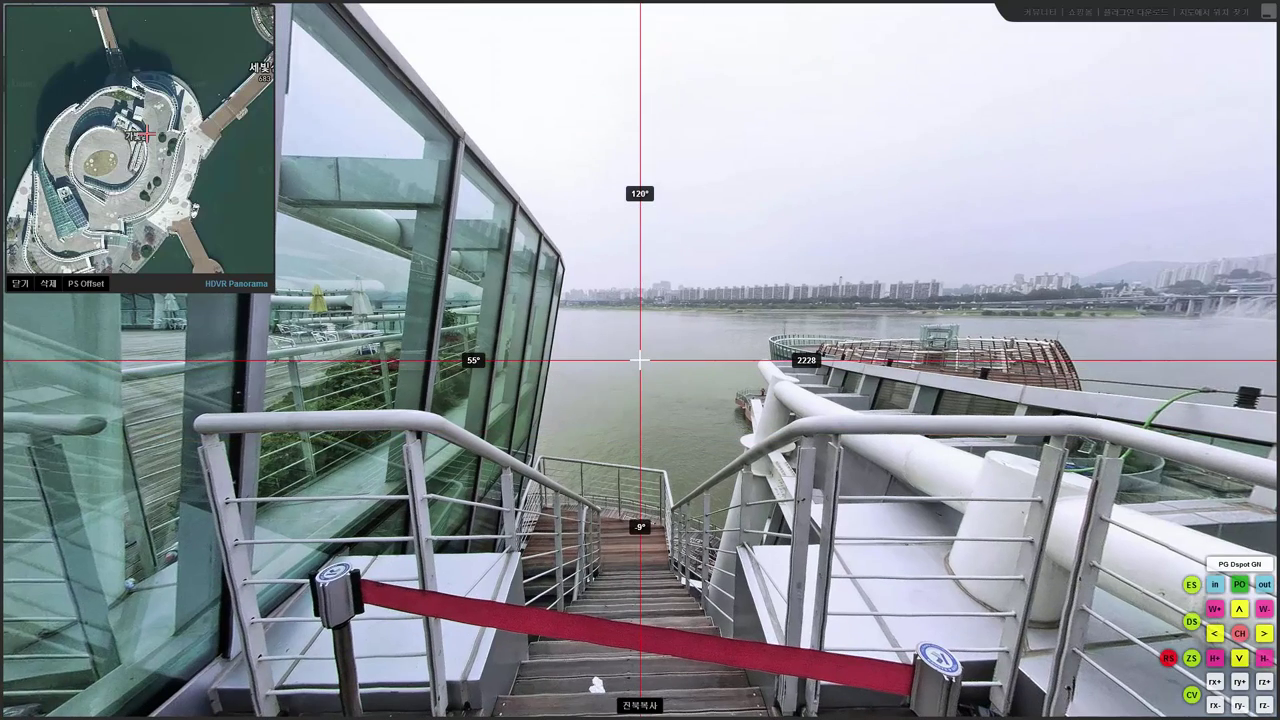
pyautogui.moveTo(551, 417)
pyautogui.mouseDown()
pyautogui.moveTo(489, 253)
pyautogui.moveTo(492, 404)
pyautogui.mouseUp()
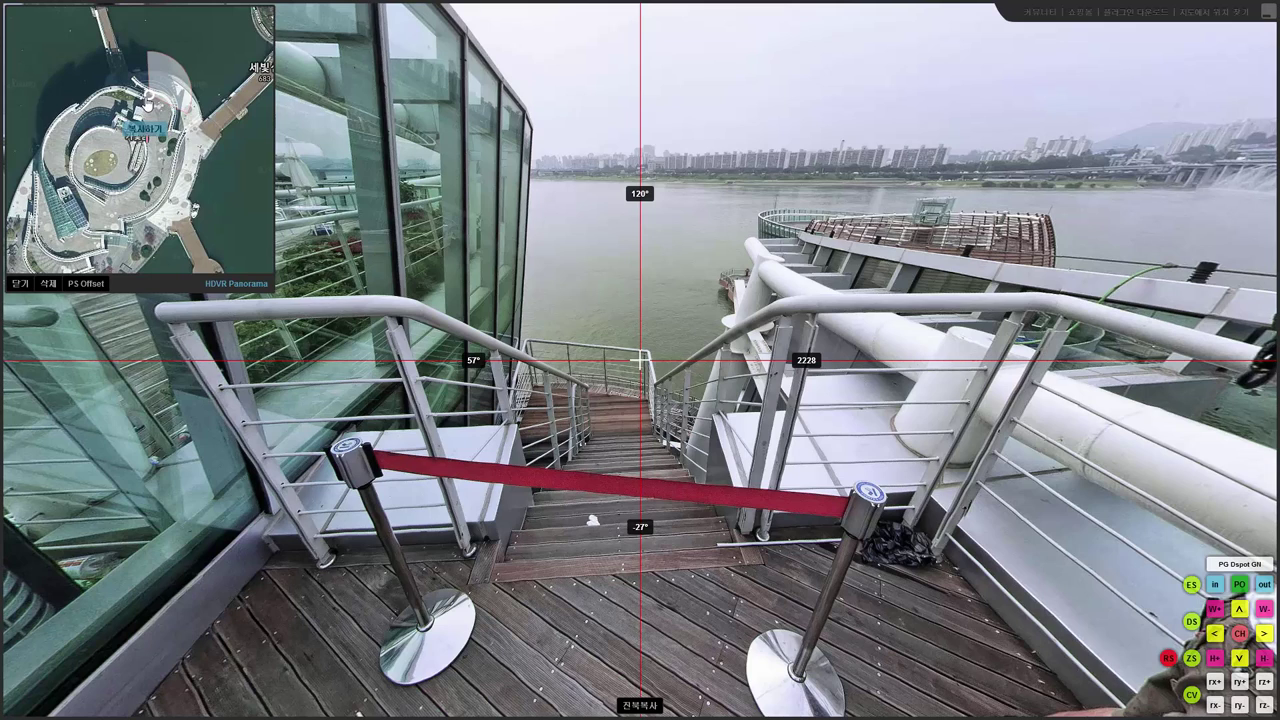
# - Copy the minimap position mapx 214, mapy 132, then look around the 002.jpg panorama
pyautogui.click(102, 281)
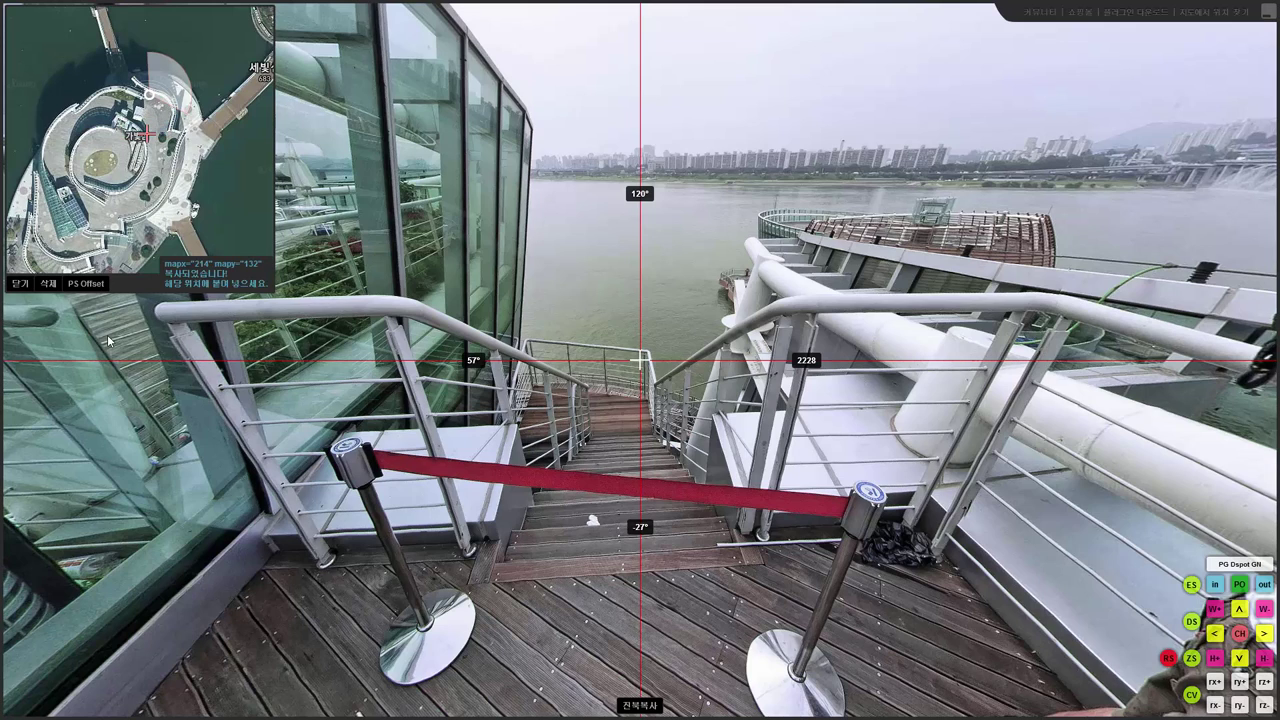
pyautogui.moveTo(809, 133); pyautogui.dragTo(801, 241)
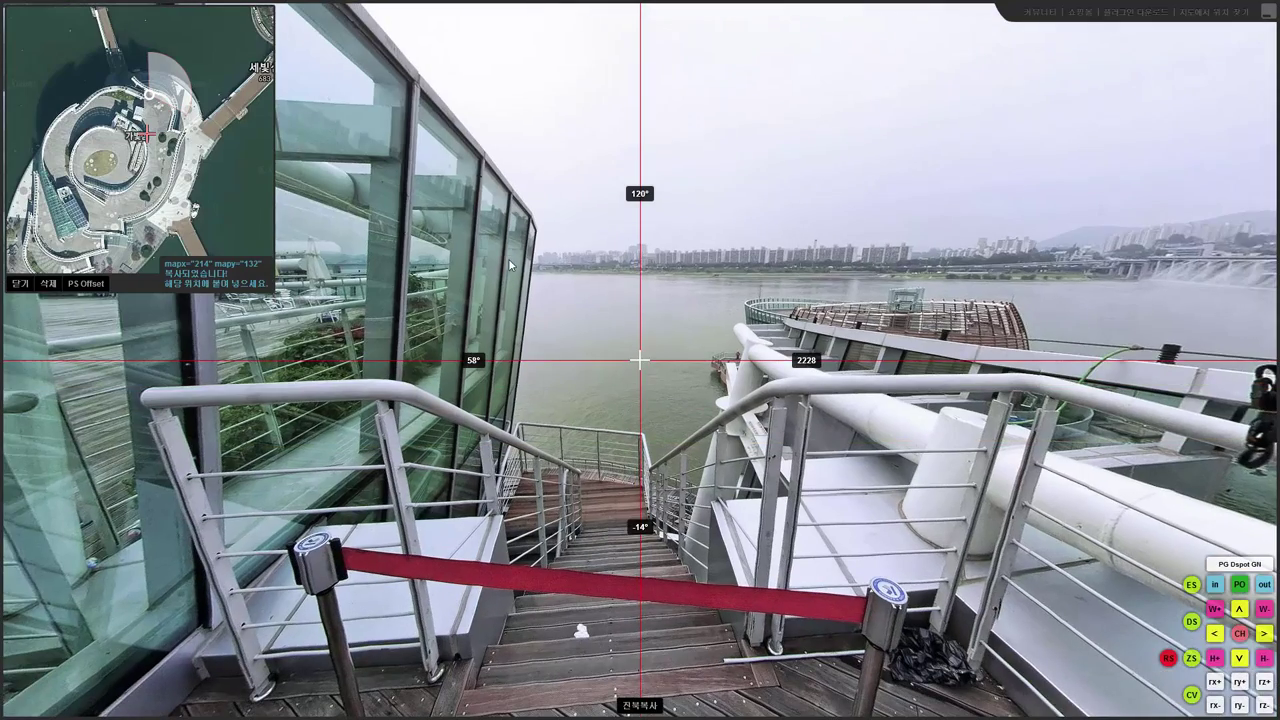
pyautogui.moveTo(510, 265)
pyautogui.mouseDown()
pyautogui.moveTo(757, 293)
pyautogui.moveTo(478, 236)
pyautogui.moveTo(558, 259)
pyautogui.moveTo(757, 272)
pyautogui.mouseUp()
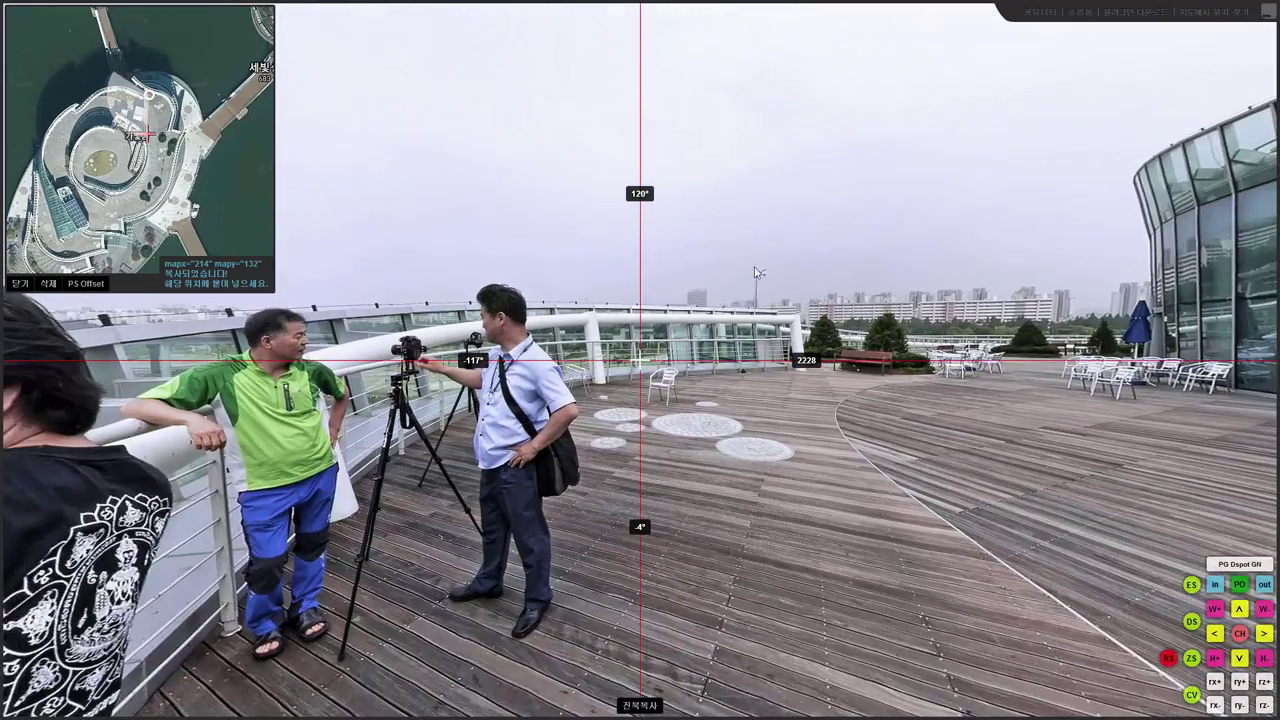
pyautogui.moveTo(365, 246); pyautogui.dragTo(584, 250)
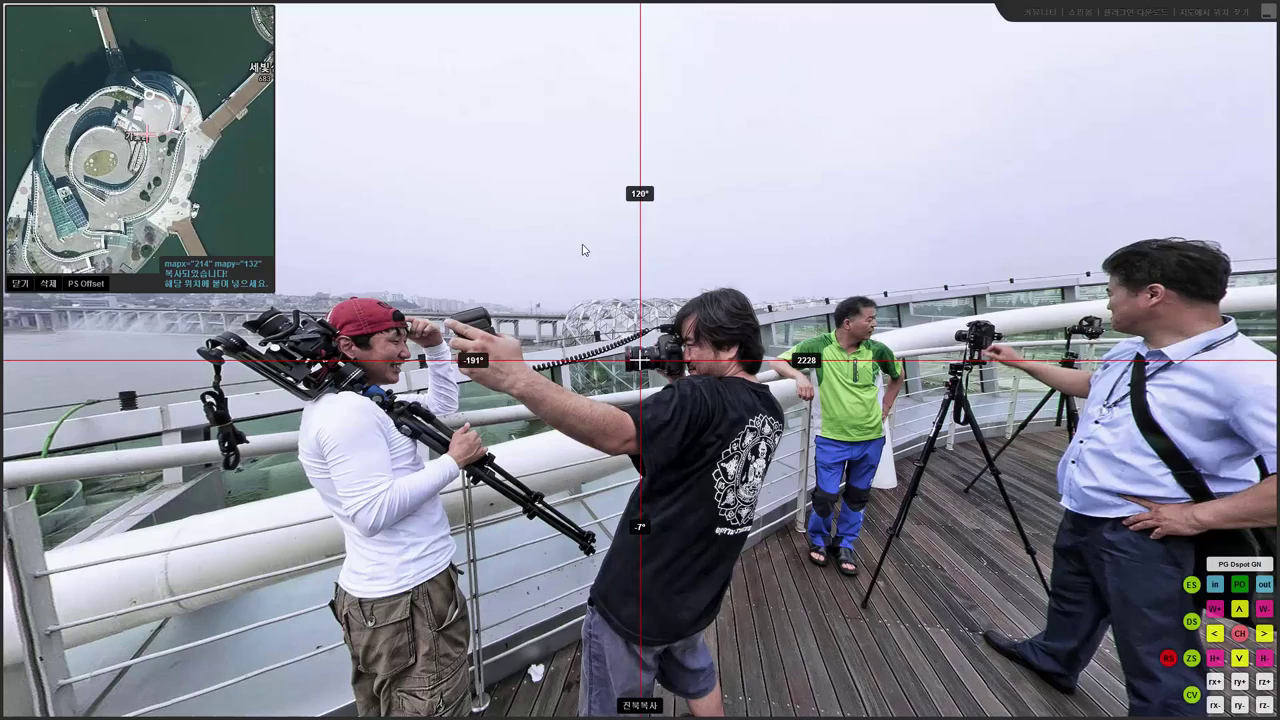
pyautogui.moveTo(584, 250); pyautogui.dragTo(486, 249)
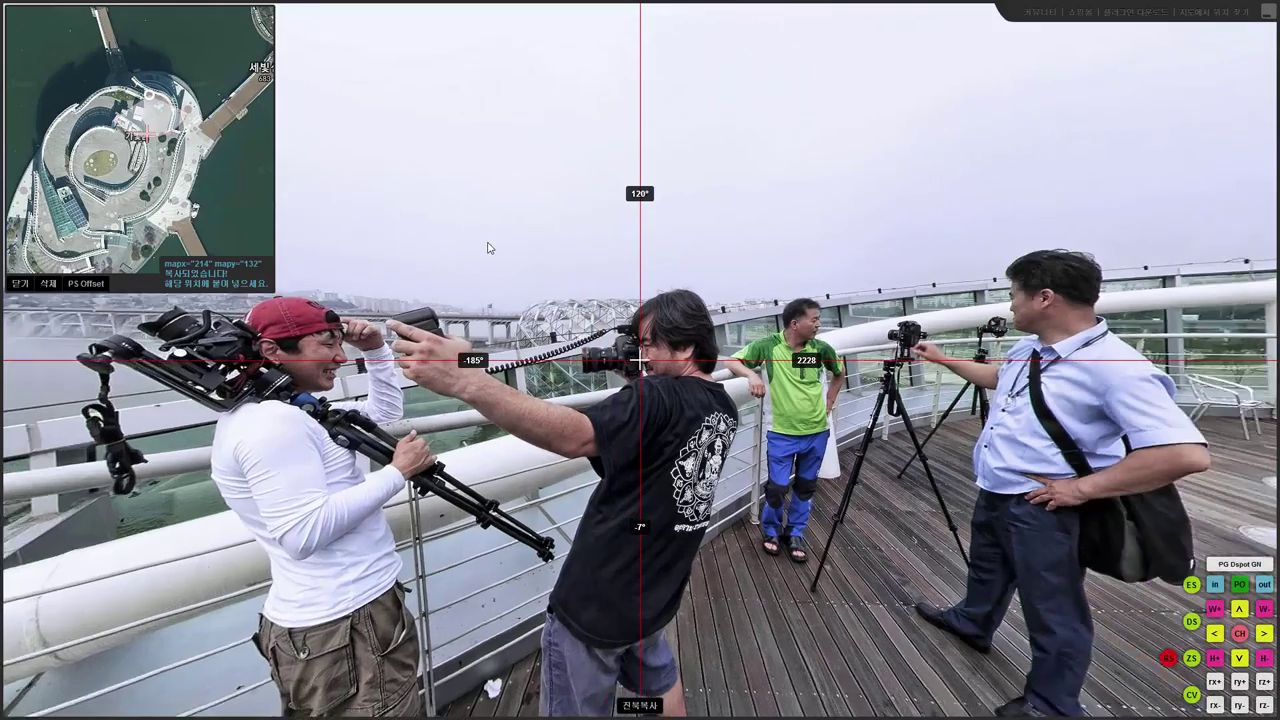
pyautogui.moveTo(868, 263); pyautogui.dragTo(573, 261)
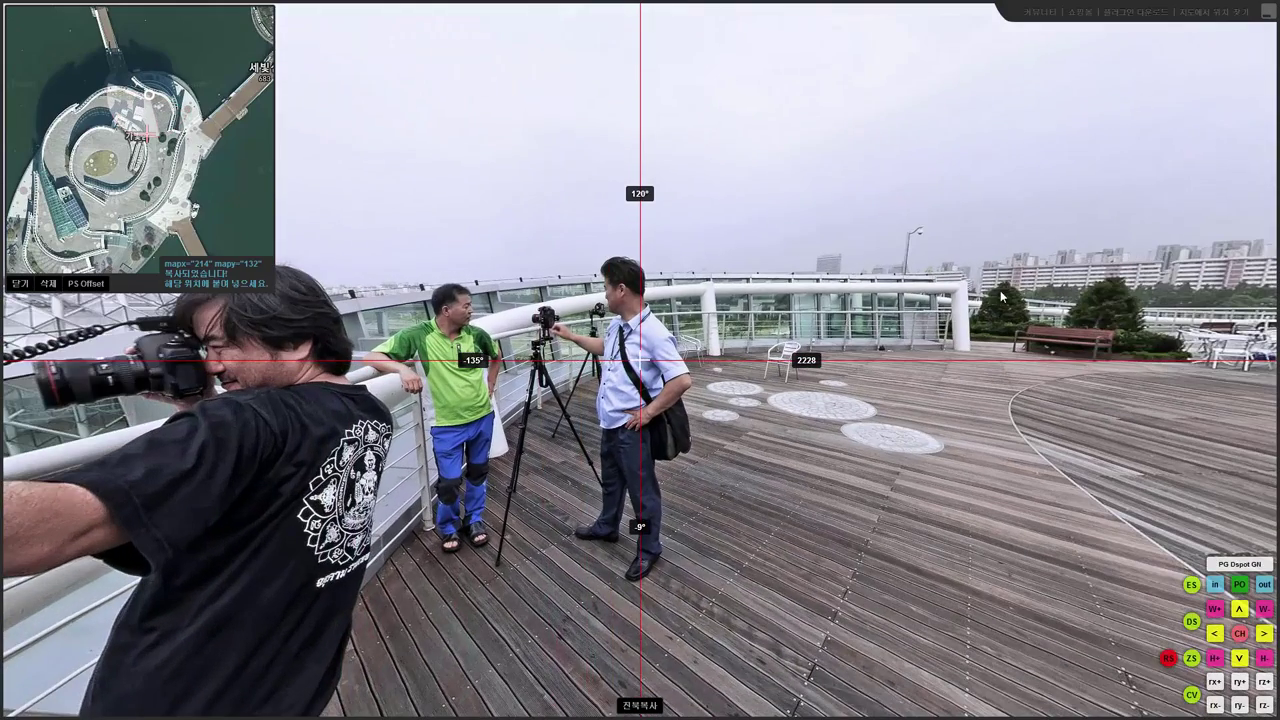
pyautogui.moveTo(1001, 295); pyautogui.dragTo(751, 342)
pyautogui.moveTo(1135, 324); pyautogui.dragTo(769, 325)
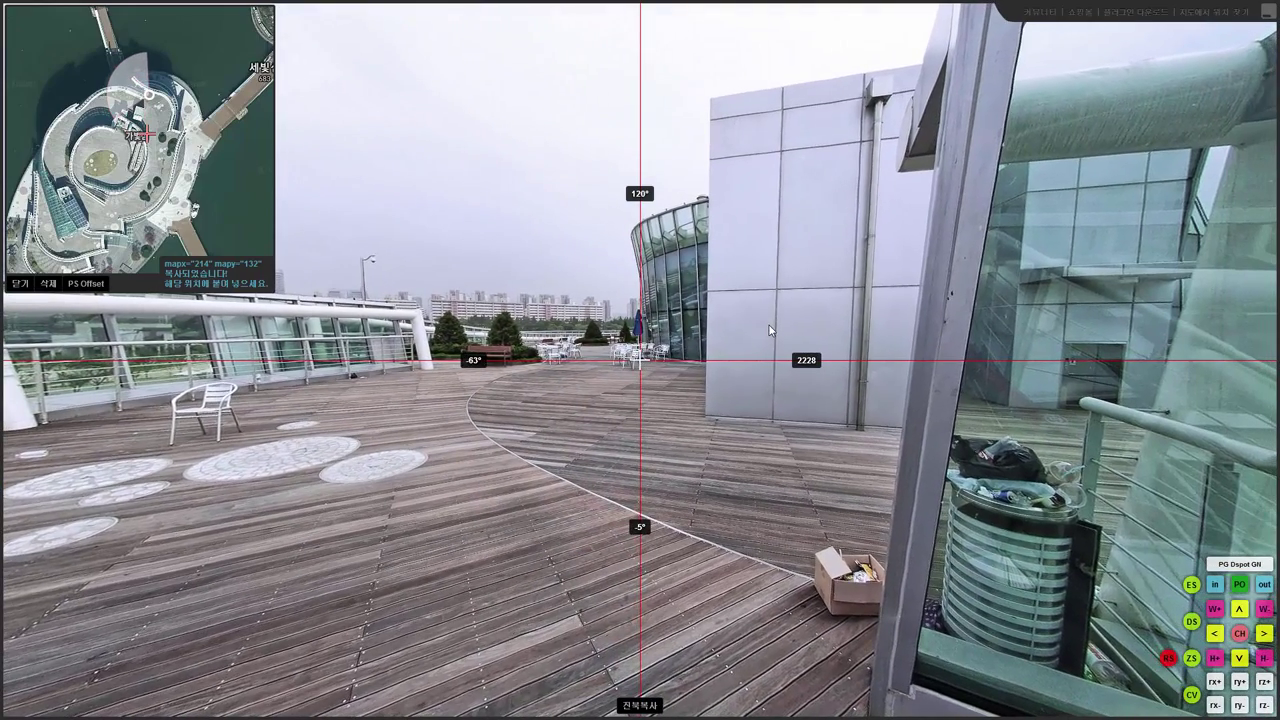
# - Use Radar Plugin - Edit Heading to drag the minimap heading to 244.21
pyautogui.rightClick(129, 81)
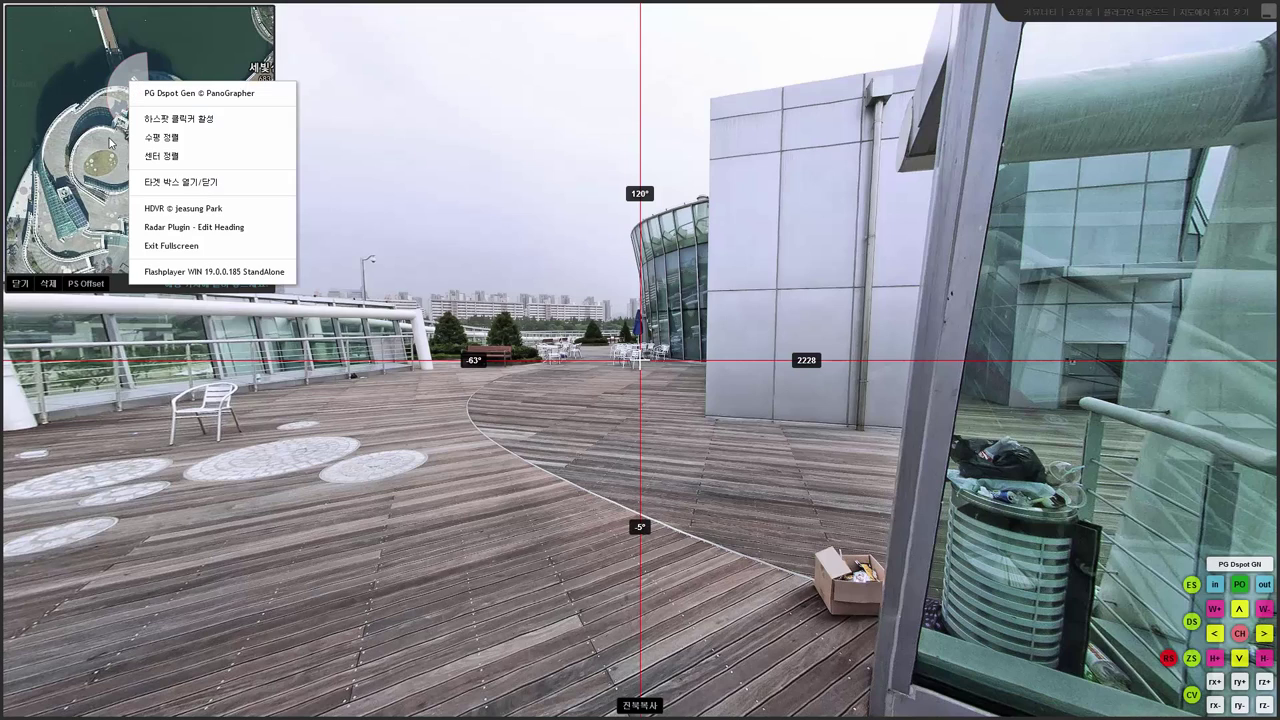
pyautogui.click(203, 232)
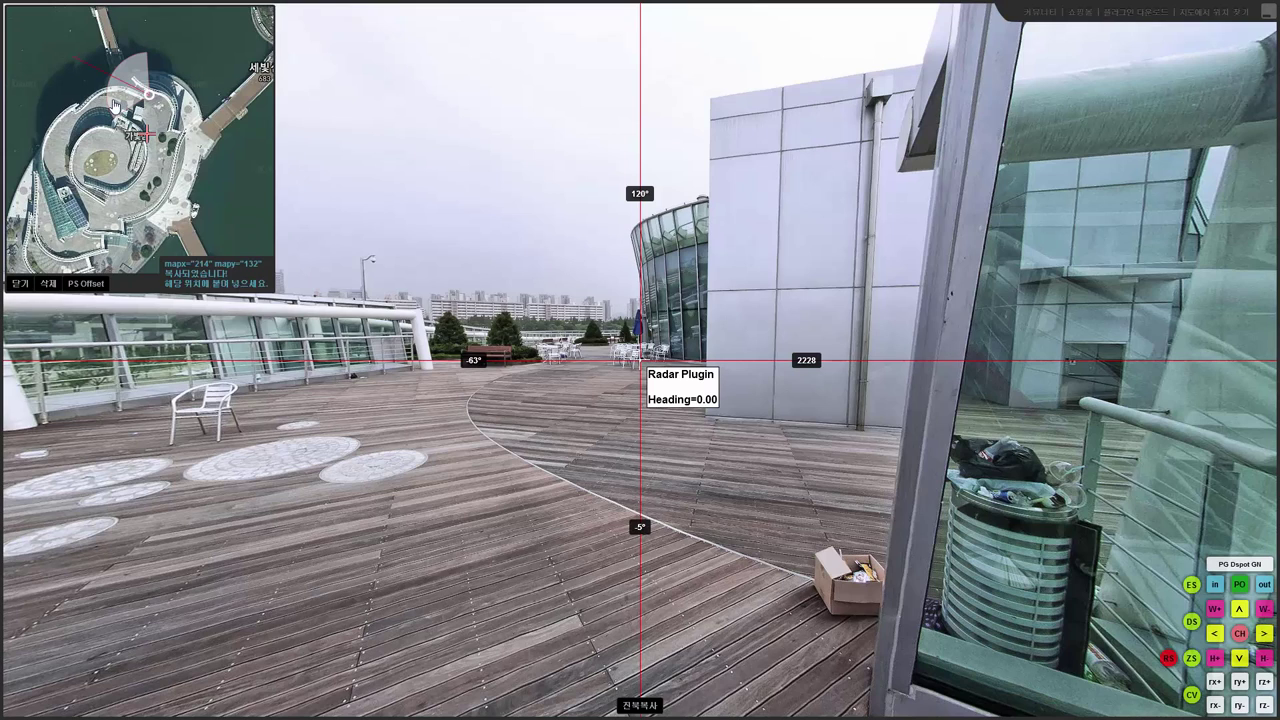
pyautogui.moveTo(120, 101); pyautogui.dragTo(189, 186)
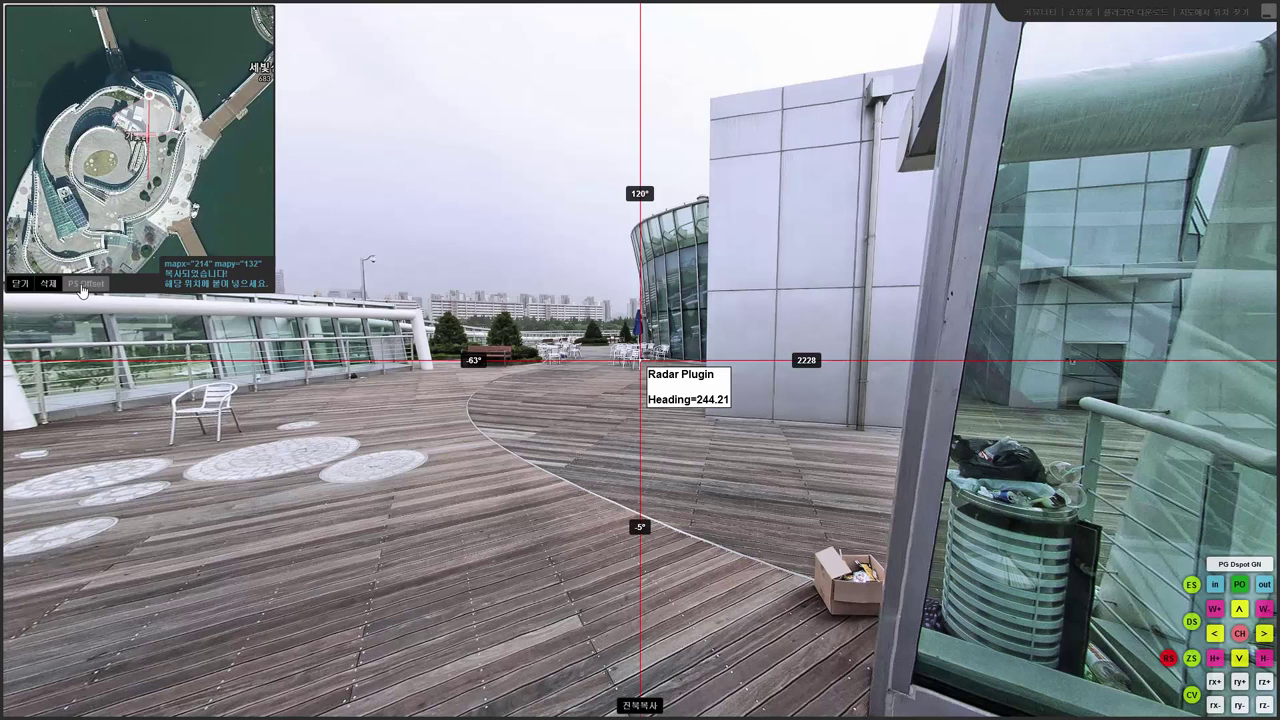
# - Close the viewer and offset 002.jpg 4744 pixels horizontally with Wrap Around
pyautogui.click(1266, 12)
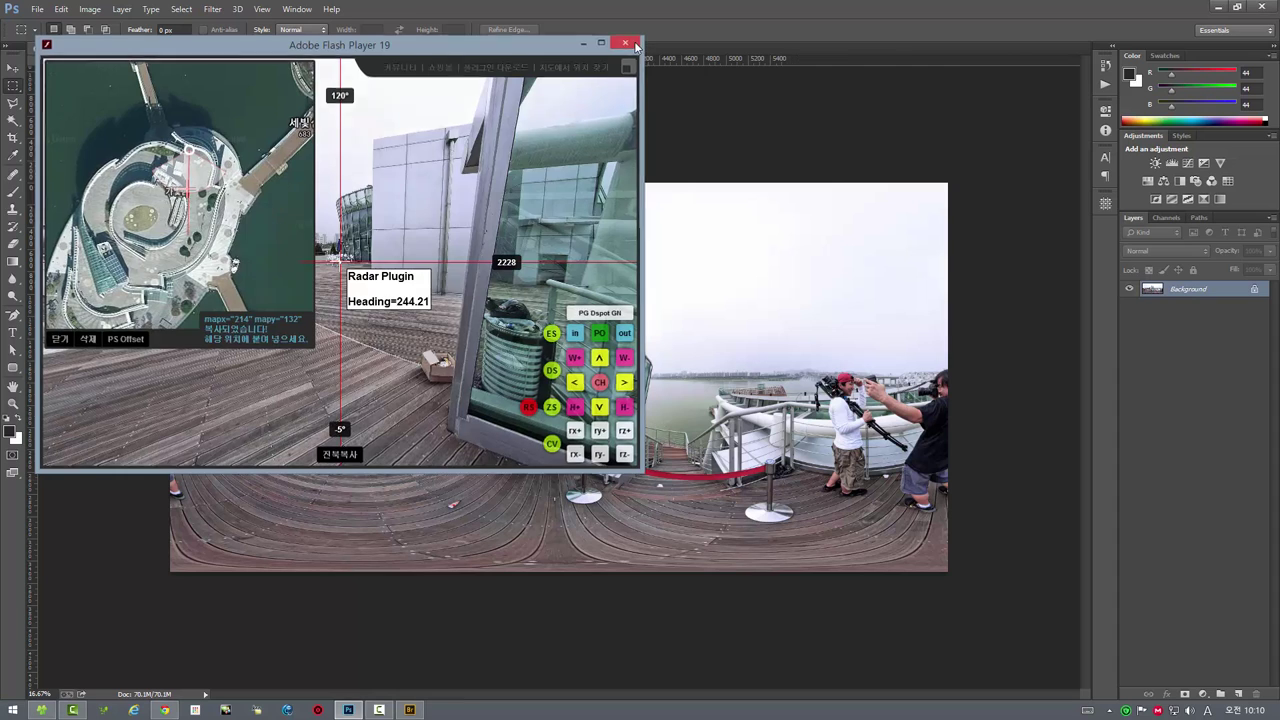
pyautogui.click(636, 44)
pyautogui.click(212, 9)
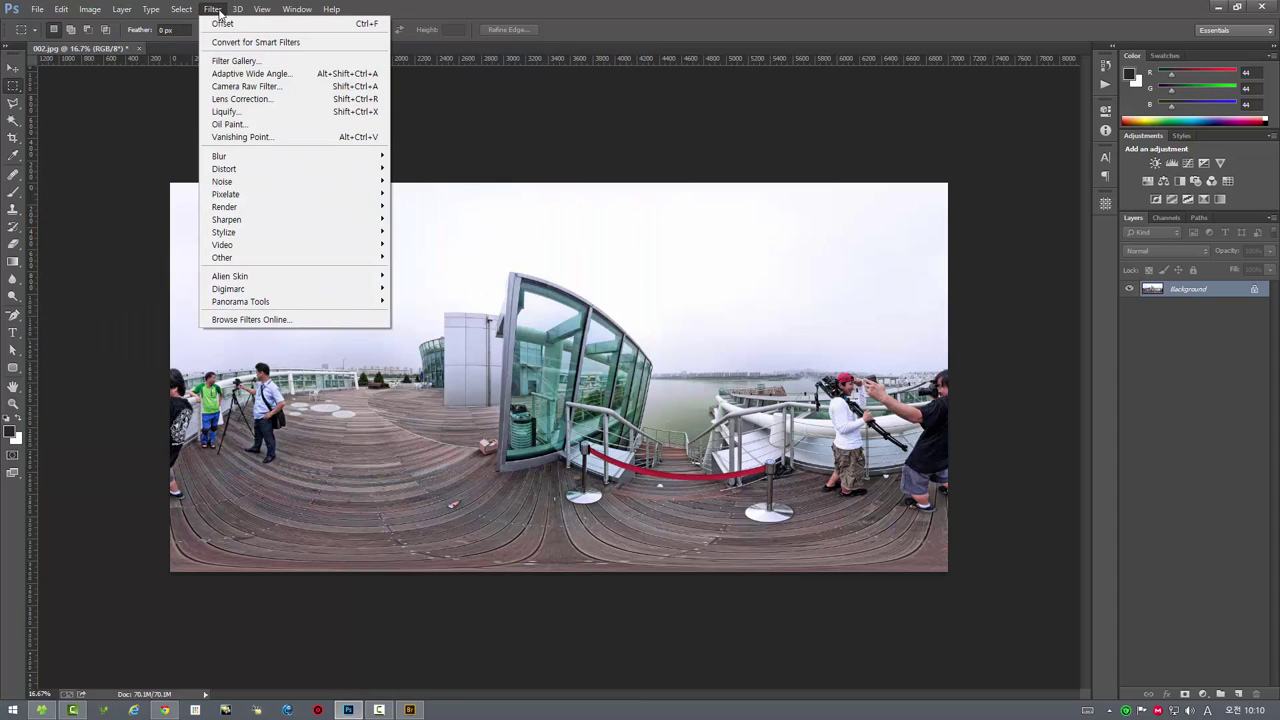
pyautogui.press('Escape')
pyautogui.click(185, 9)
pyautogui.moveTo(222, 257)
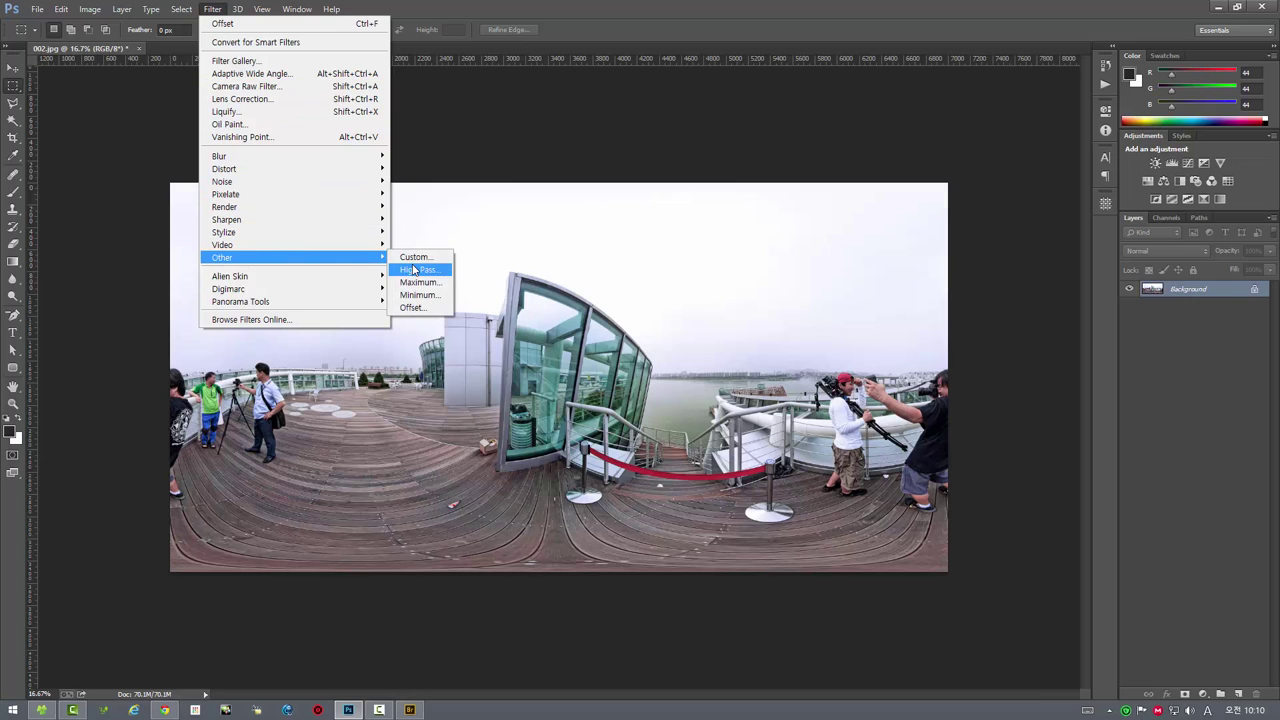
pyautogui.click(416, 308)
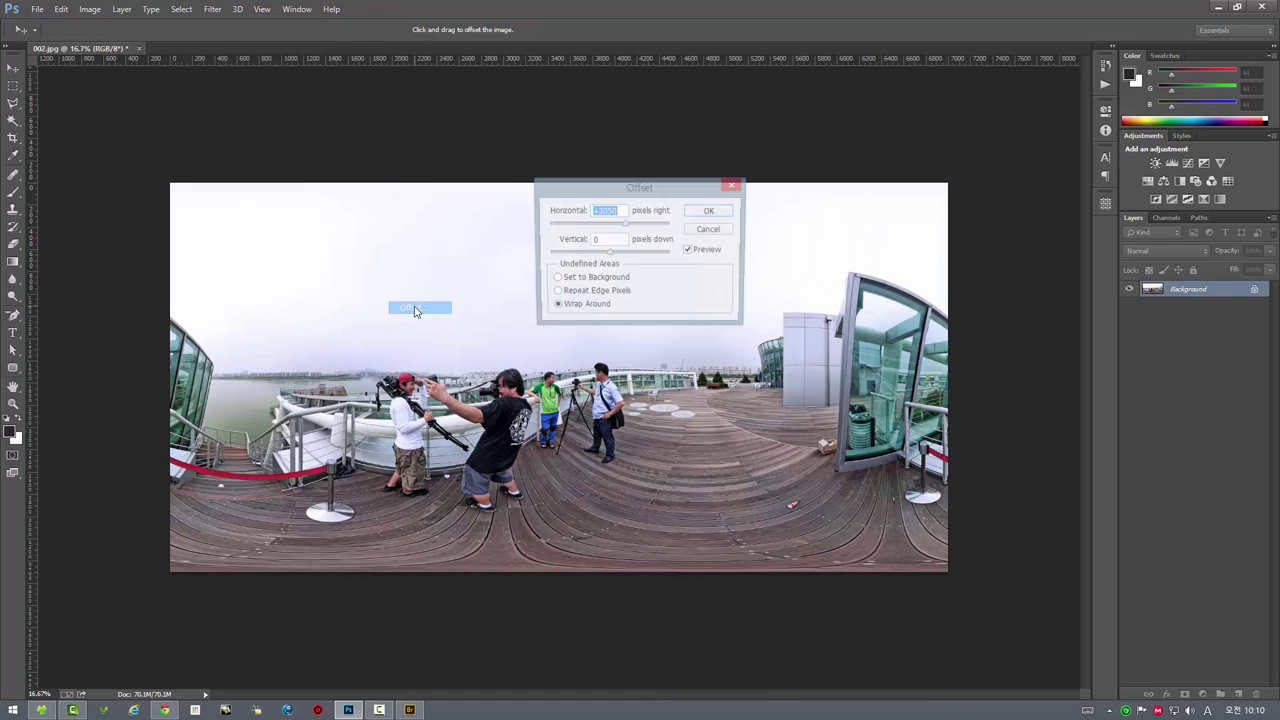
pyautogui.rightClick(601, 210)
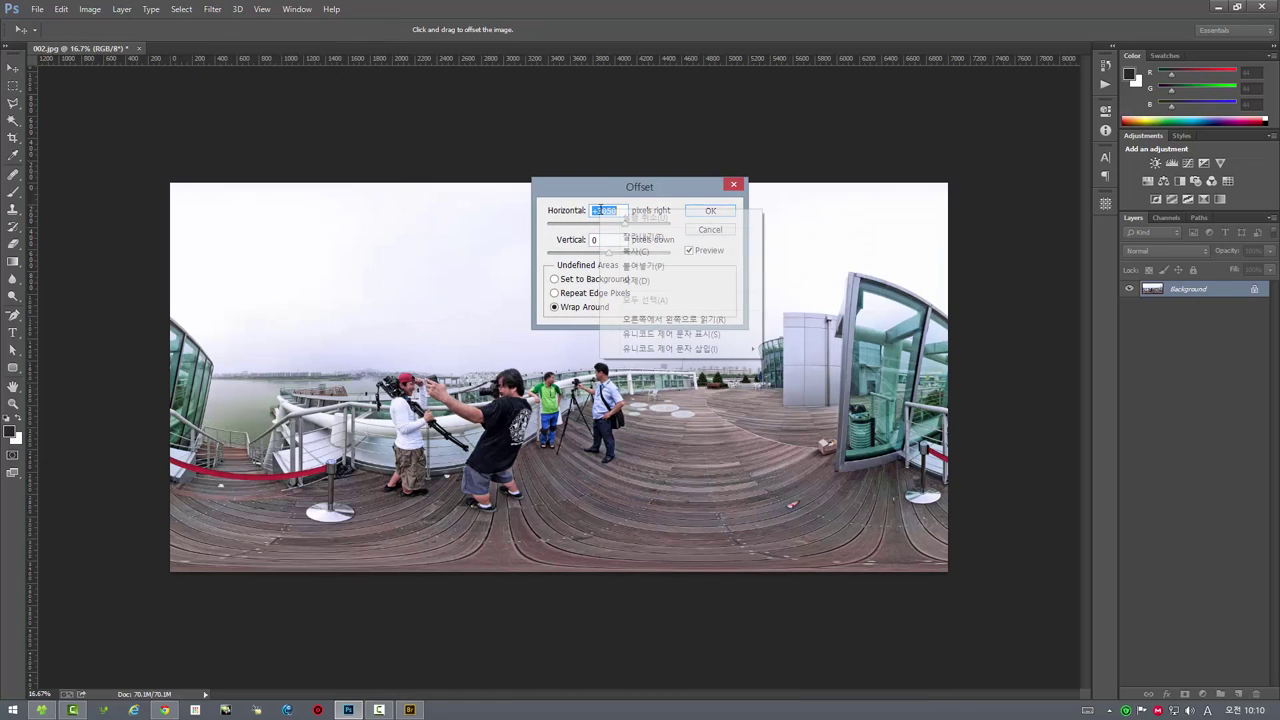
pyautogui.click(642, 266)
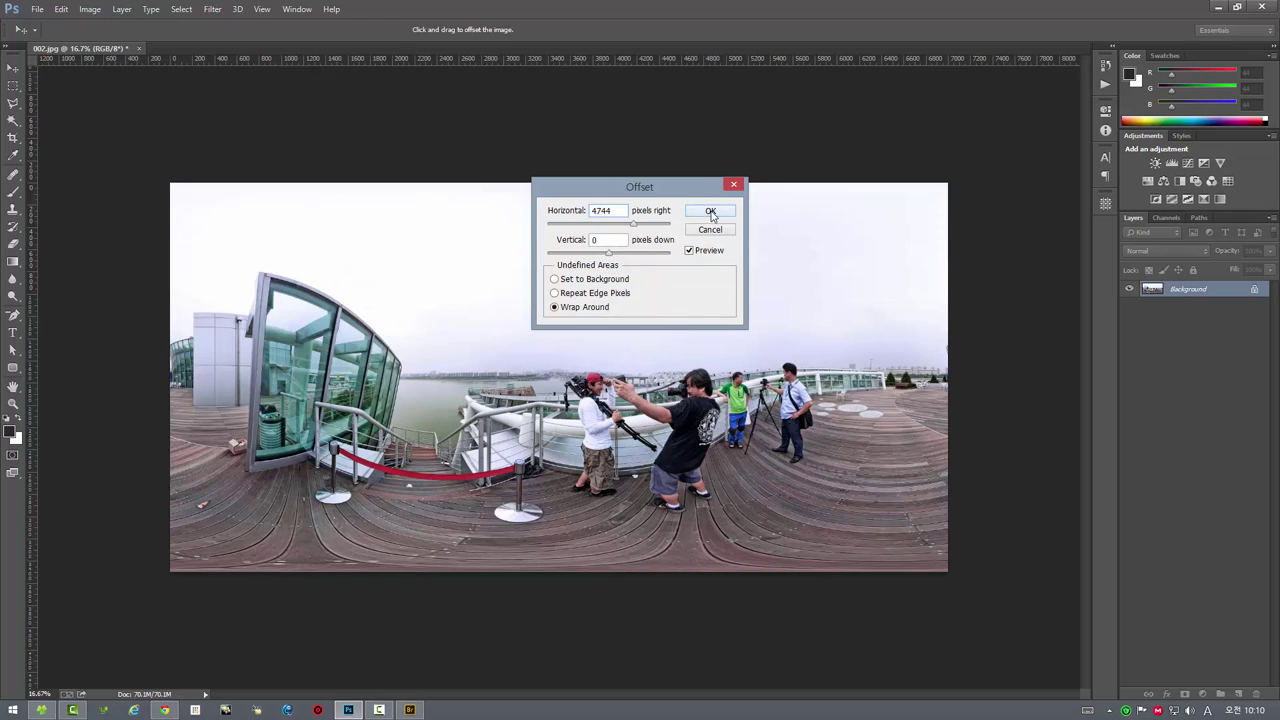
pyautogui.click(711, 212)
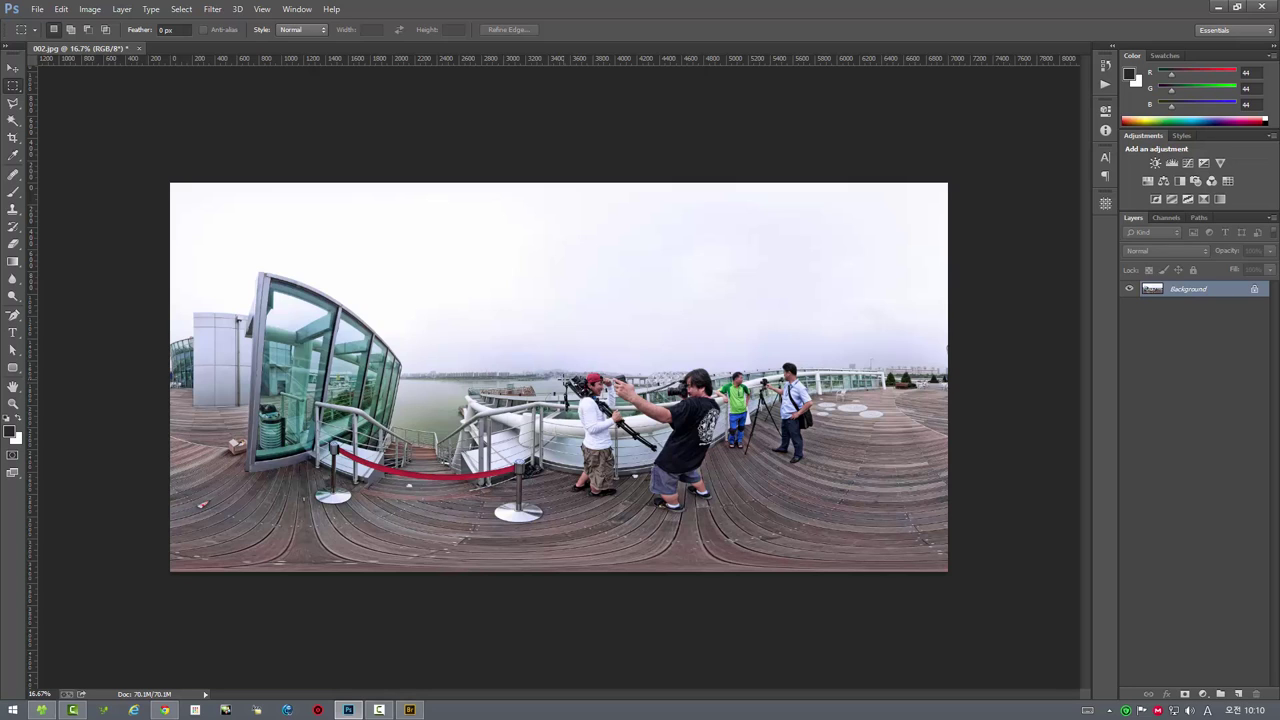
# - Launch the offset 002.jpg in the viewer with the 파노라마 뷰어로 열기 script
pyautogui.click(37, 9)
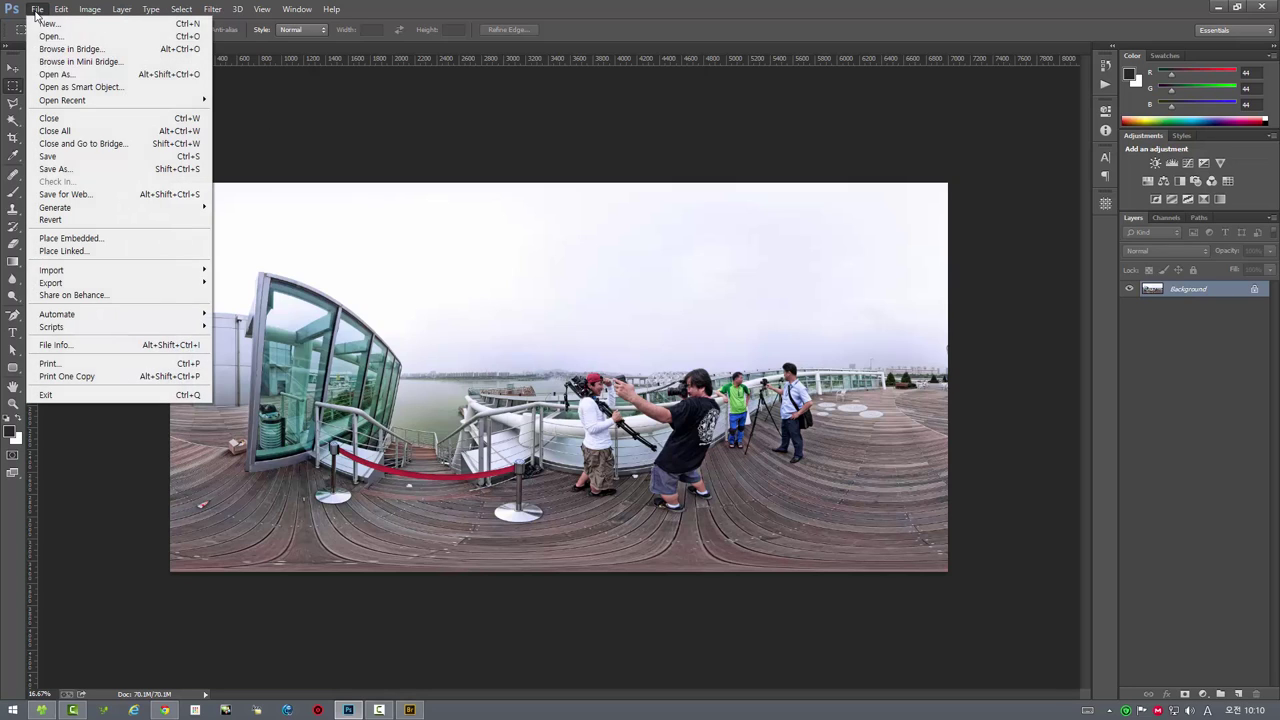
pyautogui.moveTo(52, 327)
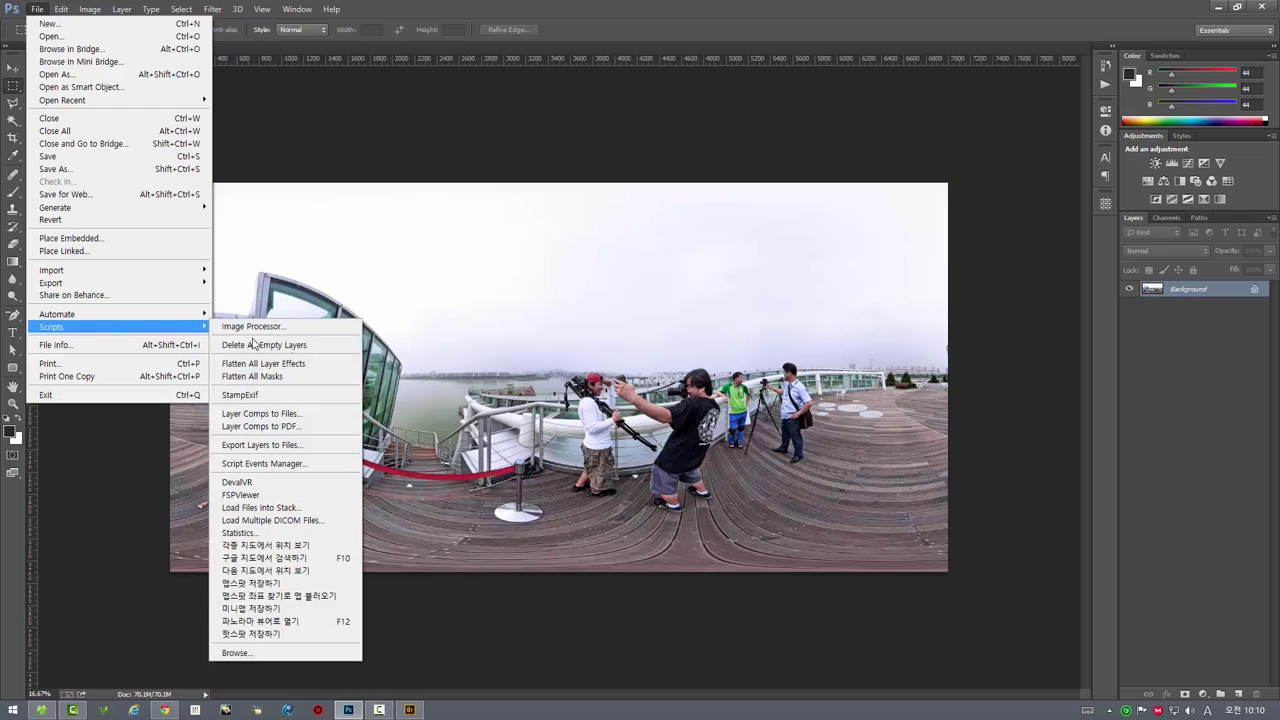
pyautogui.click(319, 622)
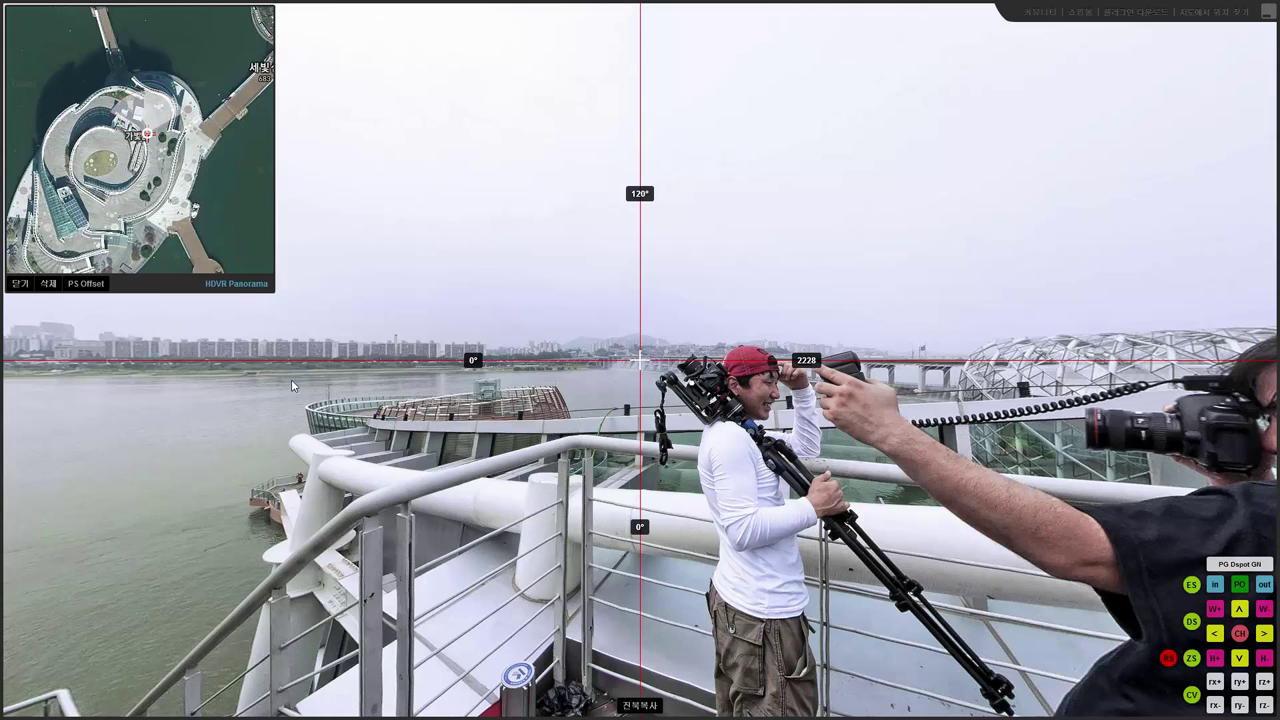
# - Turn on Radar Plugin - Edit Heading and move the location marker on the satellite map
pyautogui.rightClick(145, 108)
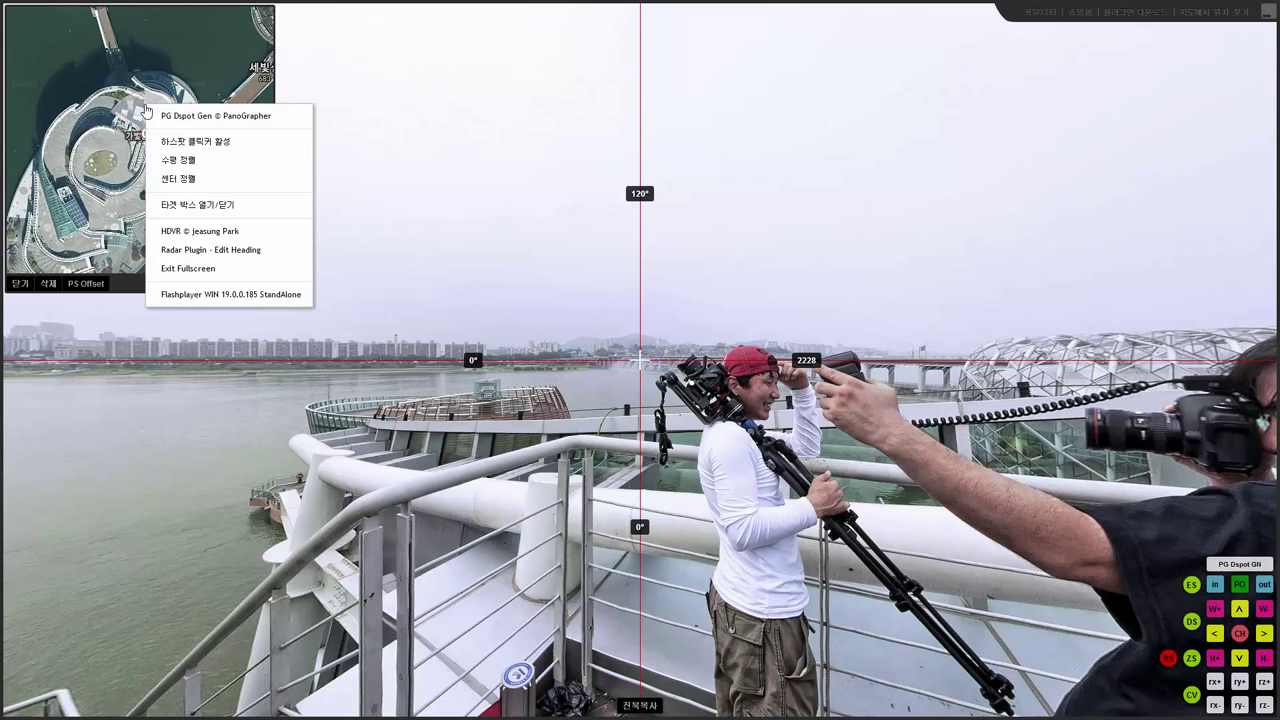
pyautogui.click(206, 252)
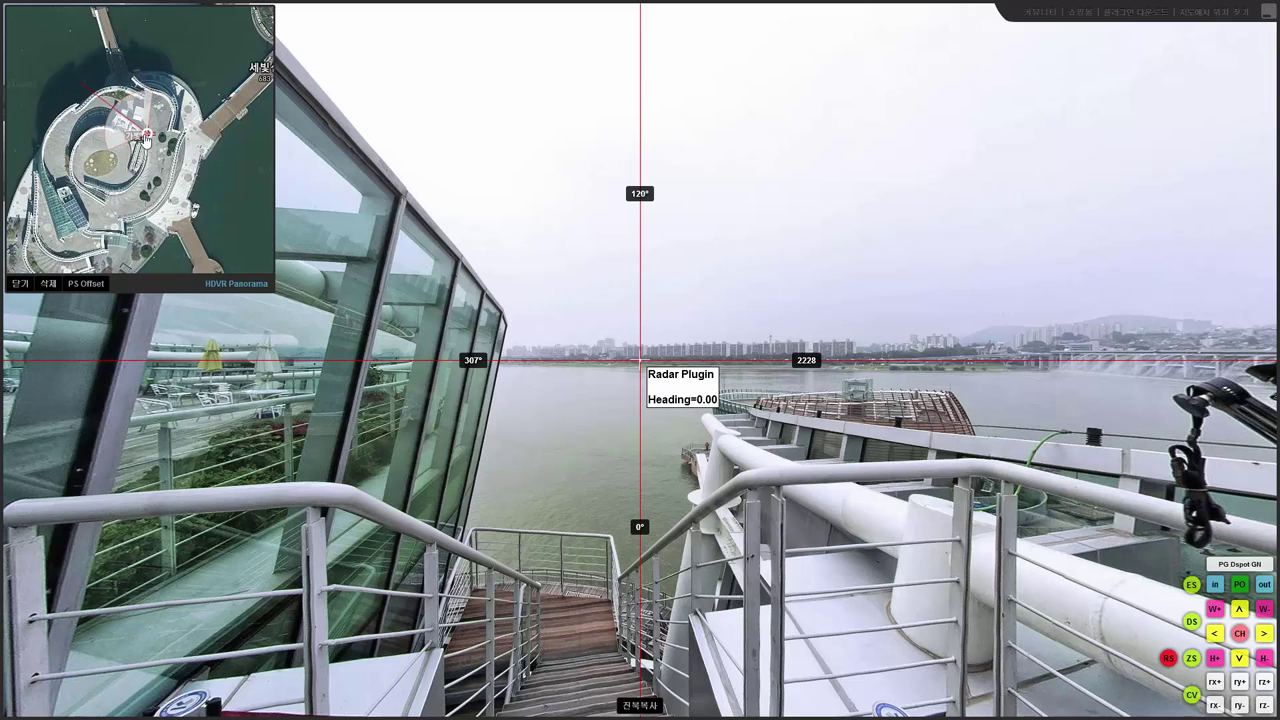
pyautogui.moveTo(147, 138); pyautogui.dragTo(150, 96)
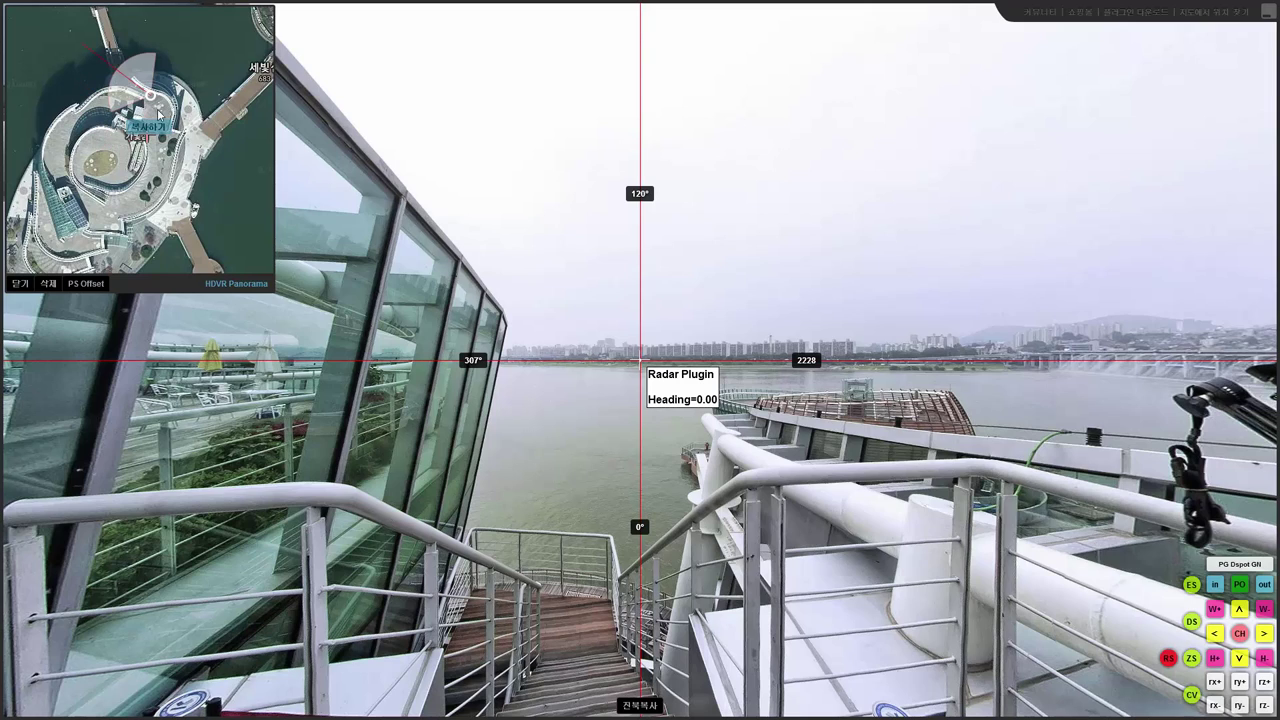
# - Look around the offset panorama toward the glass building and river, then exit full screen
pyautogui.moveTo(481, 454)
pyautogui.mouseDown()
pyautogui.moveTo(849, 485)
pyautogui.moveTo(470, 490)
pyautogui.mouseUp()
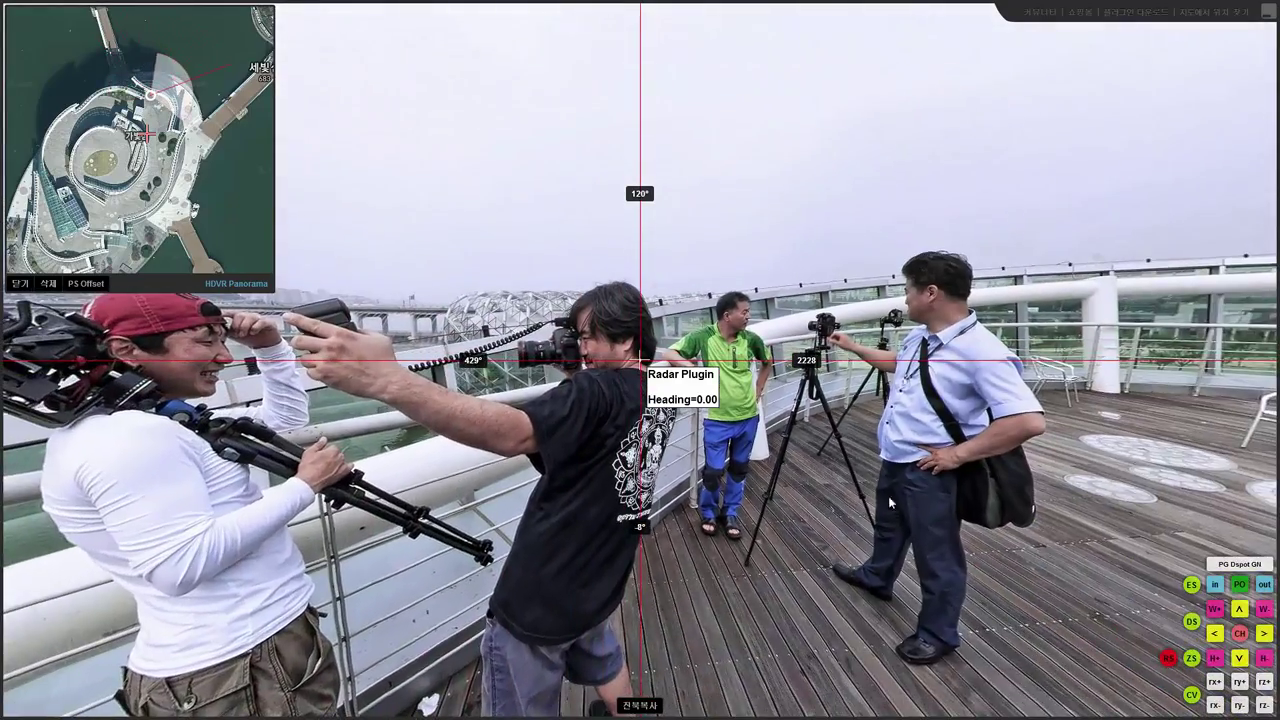
pyautogui.moveTo(888, 496); pyautogui.dragTo(560, 494)
pyautogui.moveTo(952, 491); pyautogui.dragTo(610, 490)
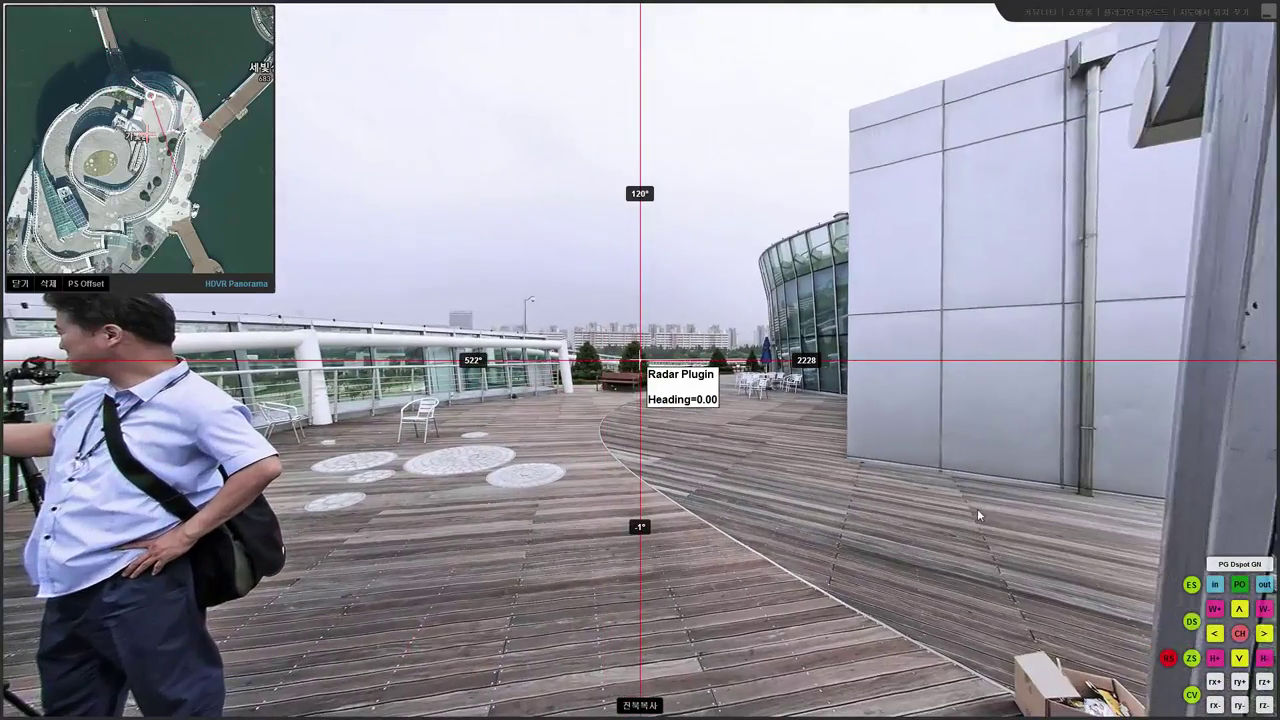
pyautogui.moveTo(977, 508); pyautogui.dragTo(841, 508)
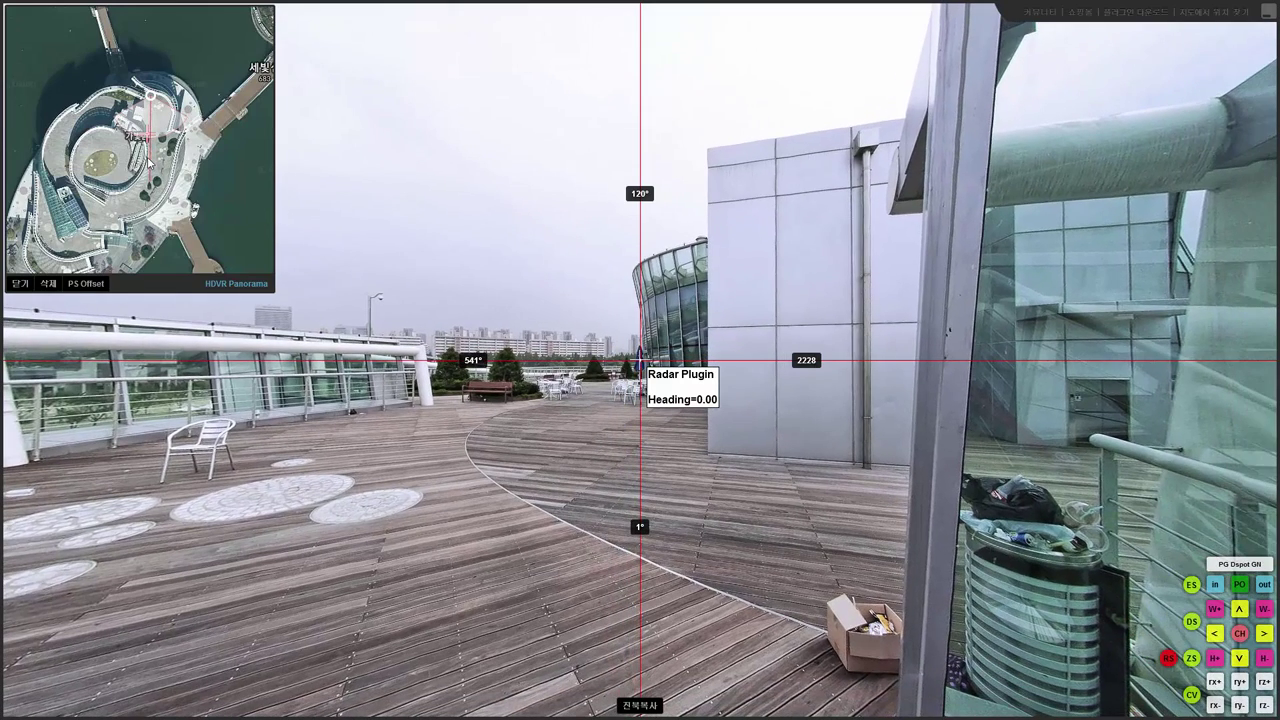
pyautogui.moveTo(716, 518); pyautogui.dragTo(647, 512)
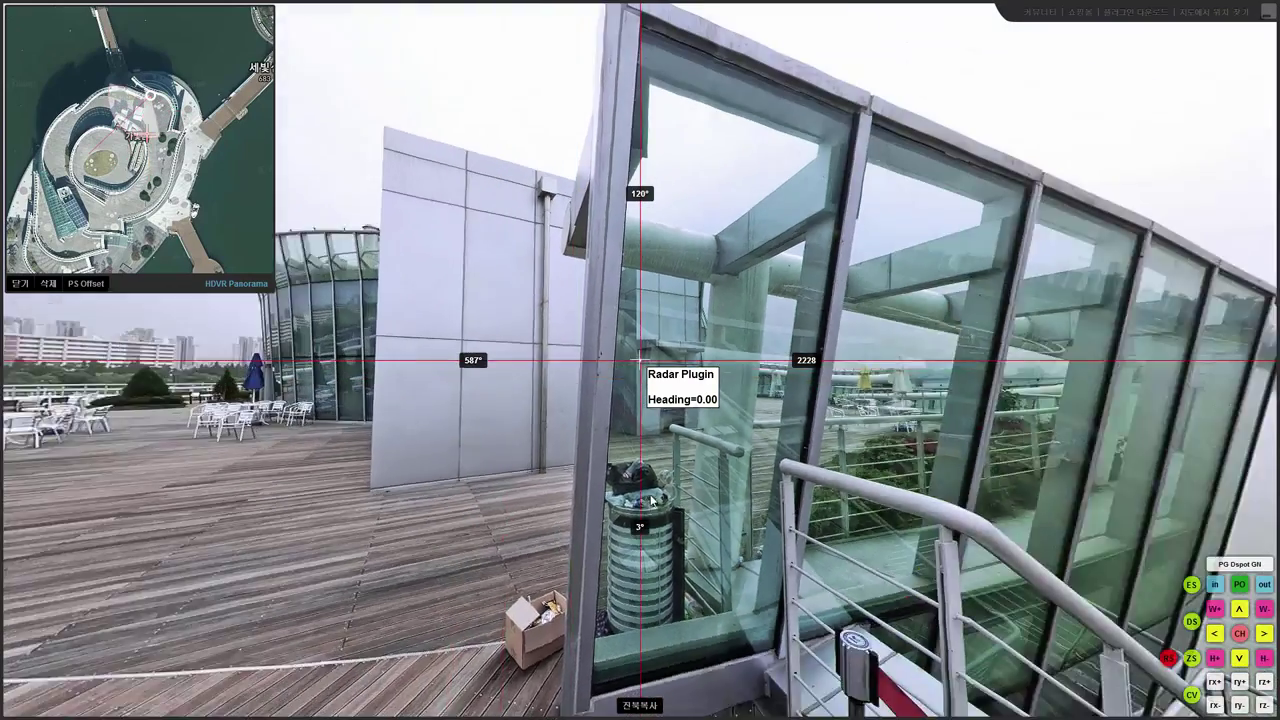
pyautogui.moveTo(877, 504)
pyautogui.mouseDown()
pyautogui.moveTo(912, 497)
pyautogui.moveTo(724, 529)
pyautogui.mouseUp()
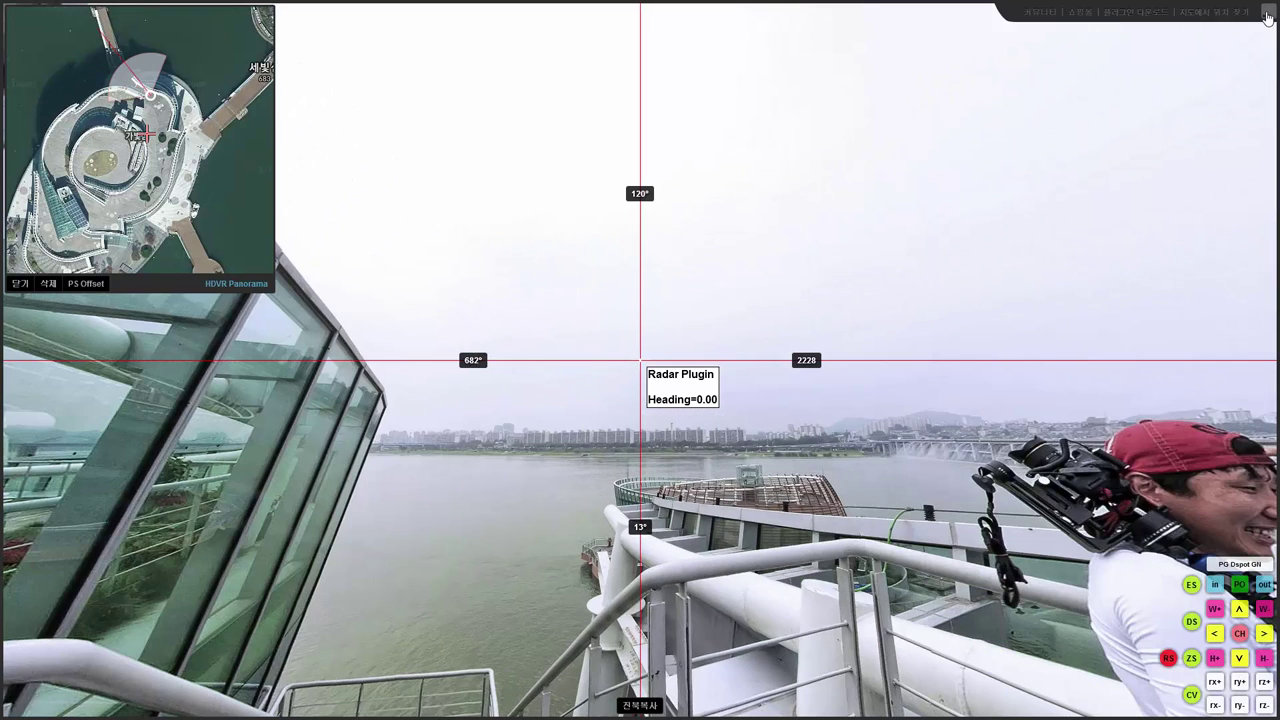
pyautogui.click(1266, 18)
# - Close the viewer, save 002.jpg with Maximum JPEG quality, and close the document
pyautogui.click(663, 76)
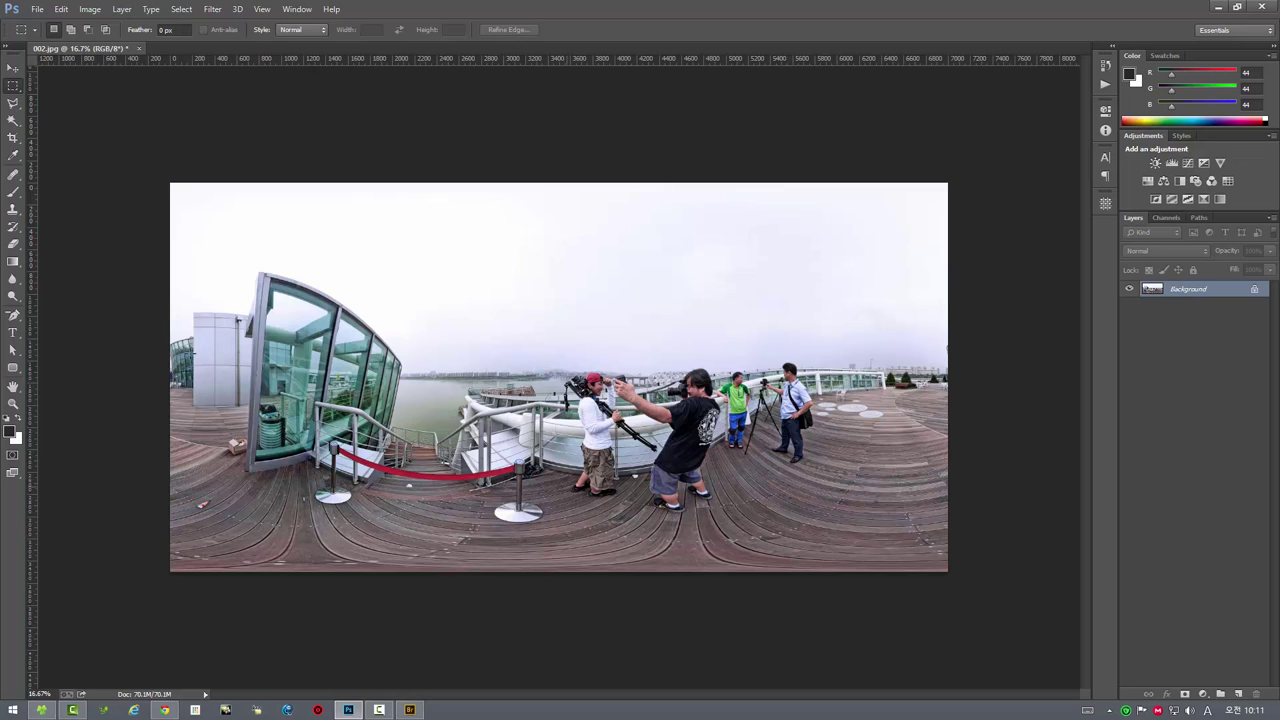
pyautogui.click(37, 9)
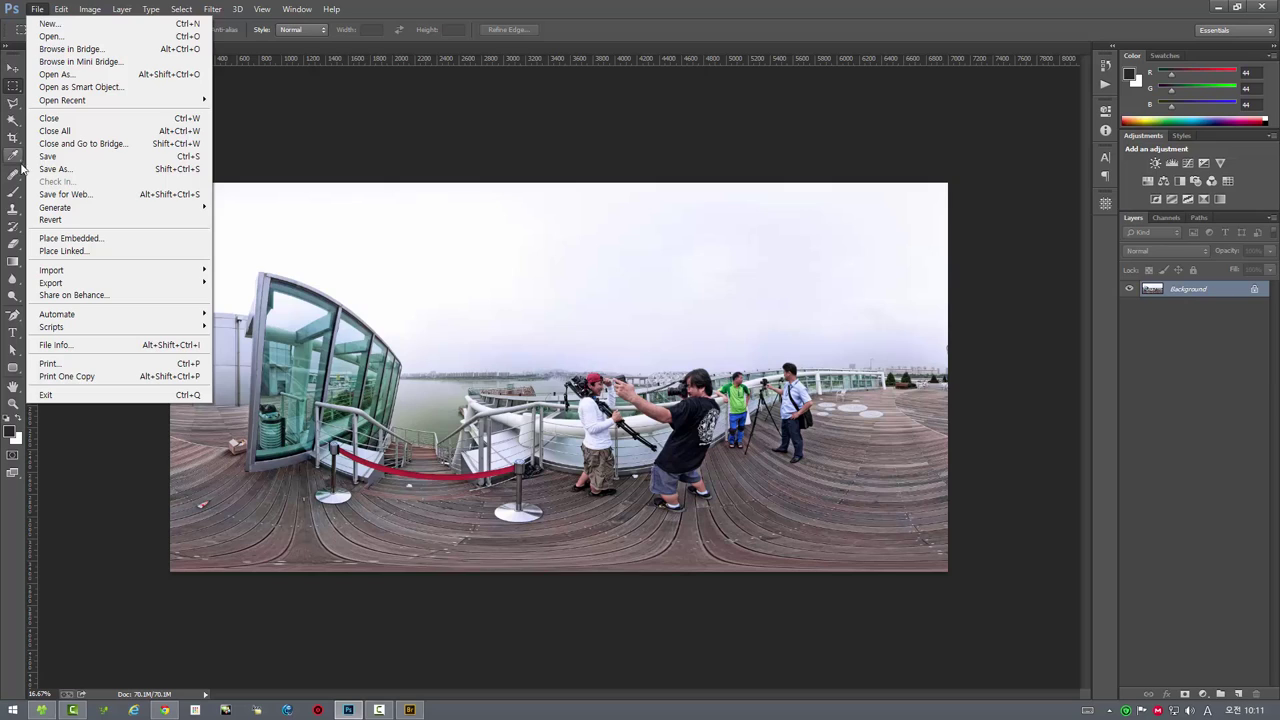
pyautogui.click(58, 156)
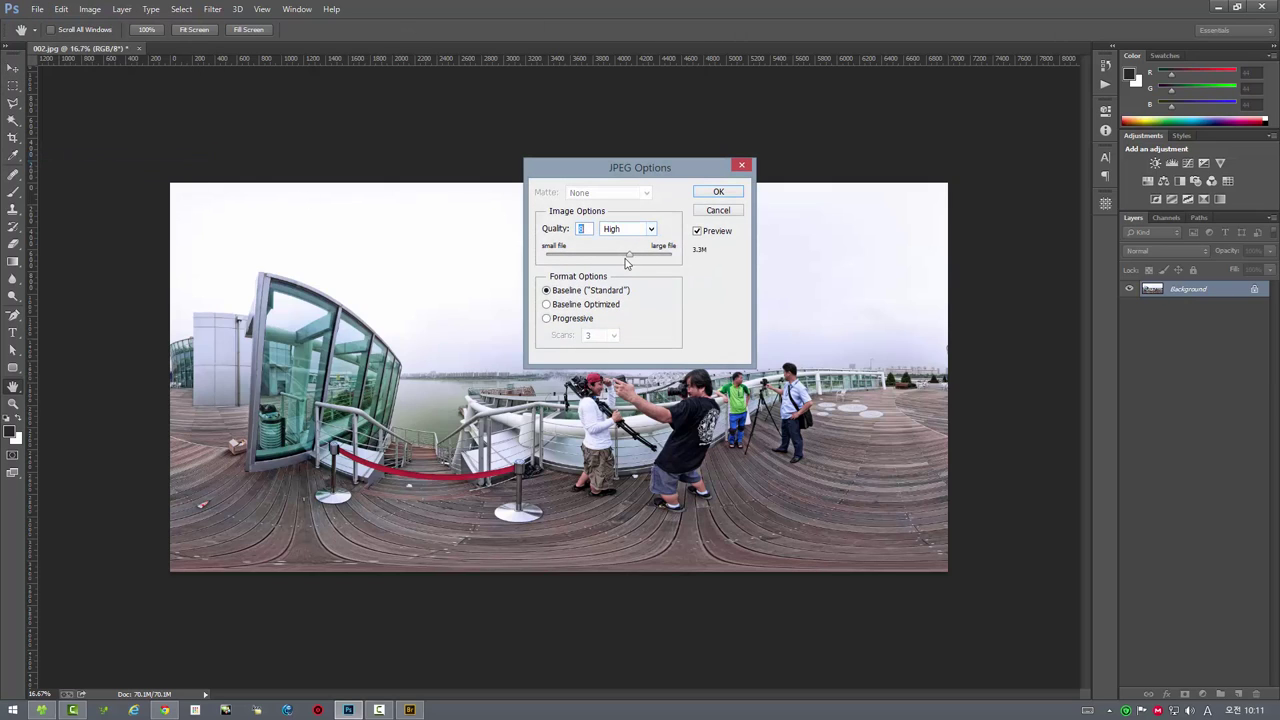
pyautogui.click(650, 229)
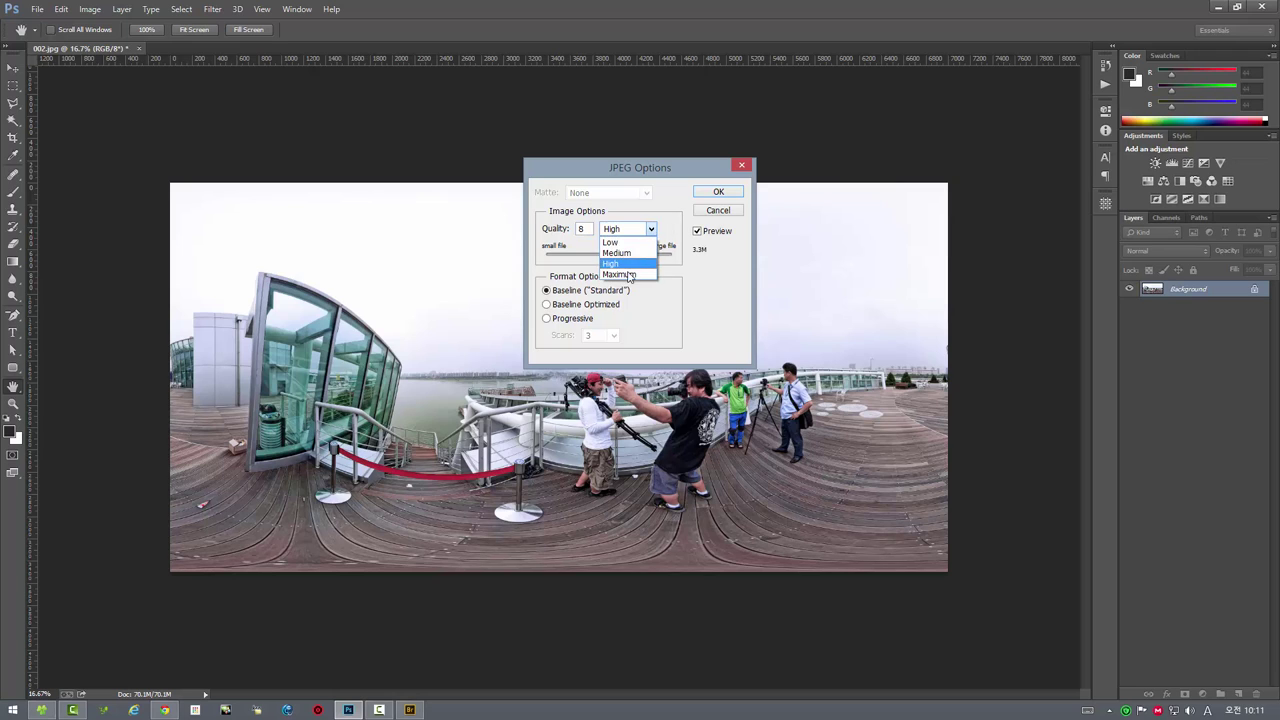
pyautogui.click(629, 275)
pyautogui.click(719, 193)
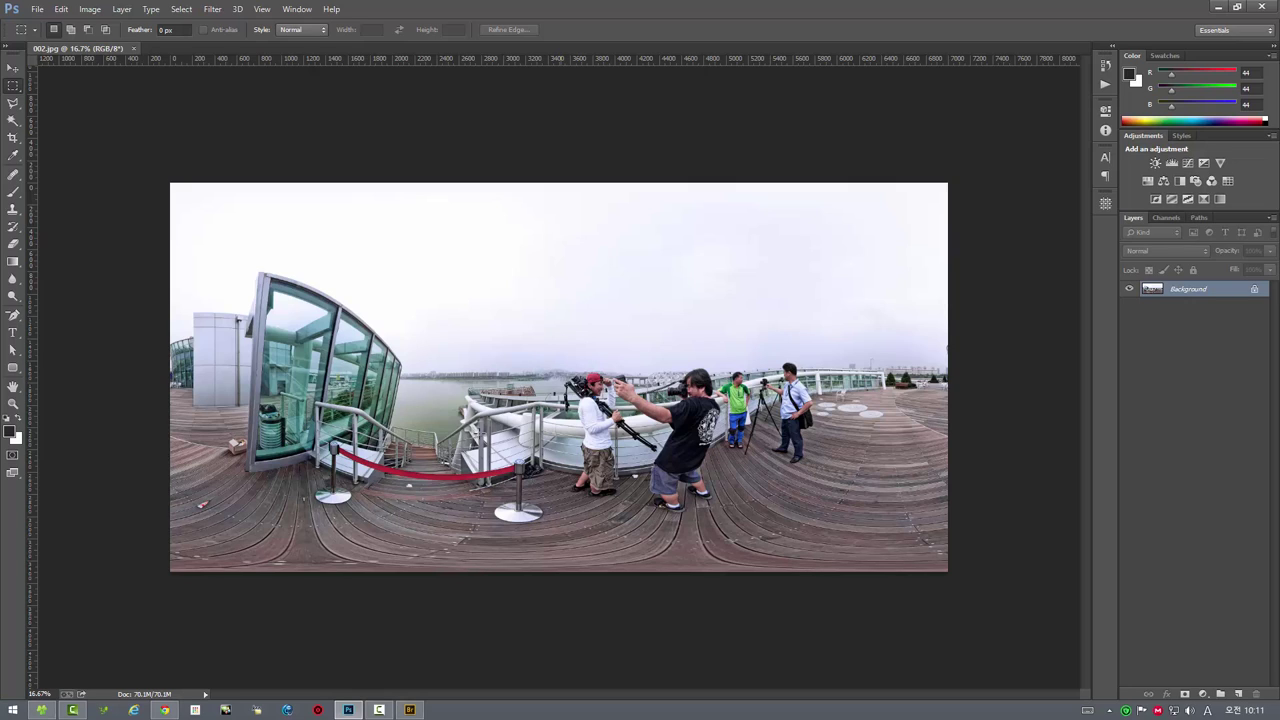
pyautogui.click(134, 49)
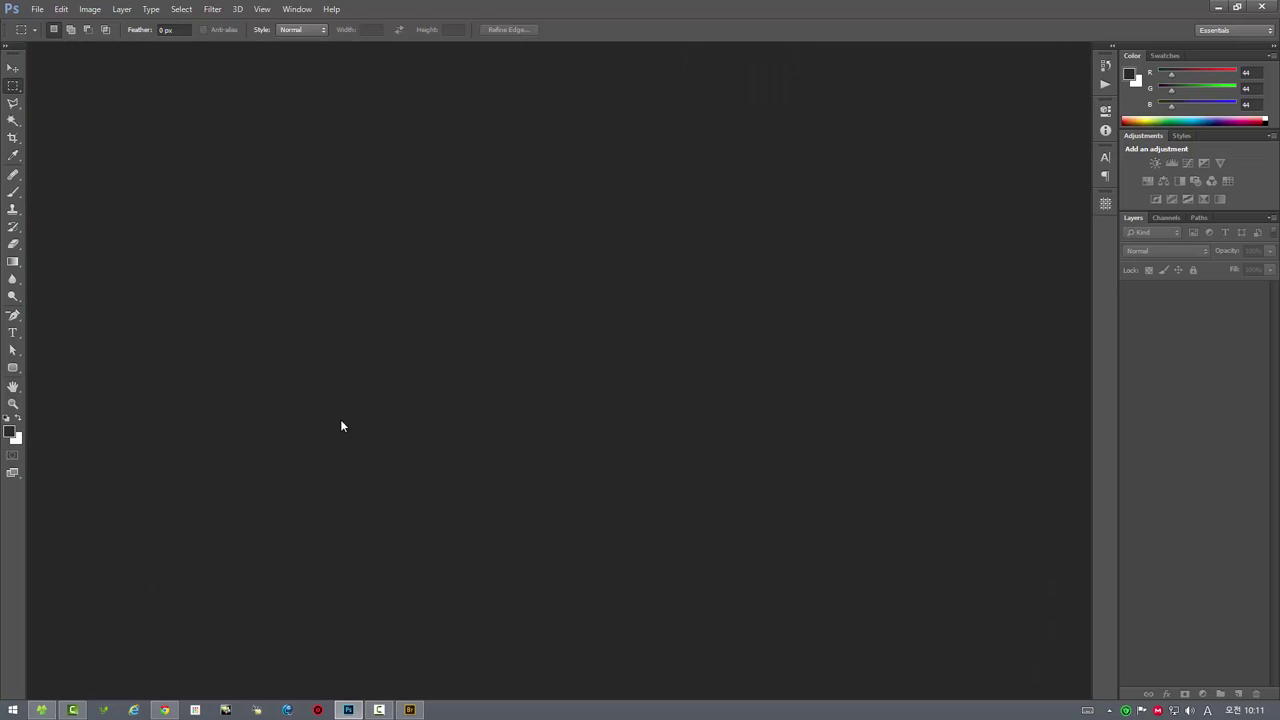
# - In the 새빛둥둥섬 folder, select 003.jpg and open it in the full-screen viewer
pyautogui.click(41, 710)
pyautogui.click(375, 193)
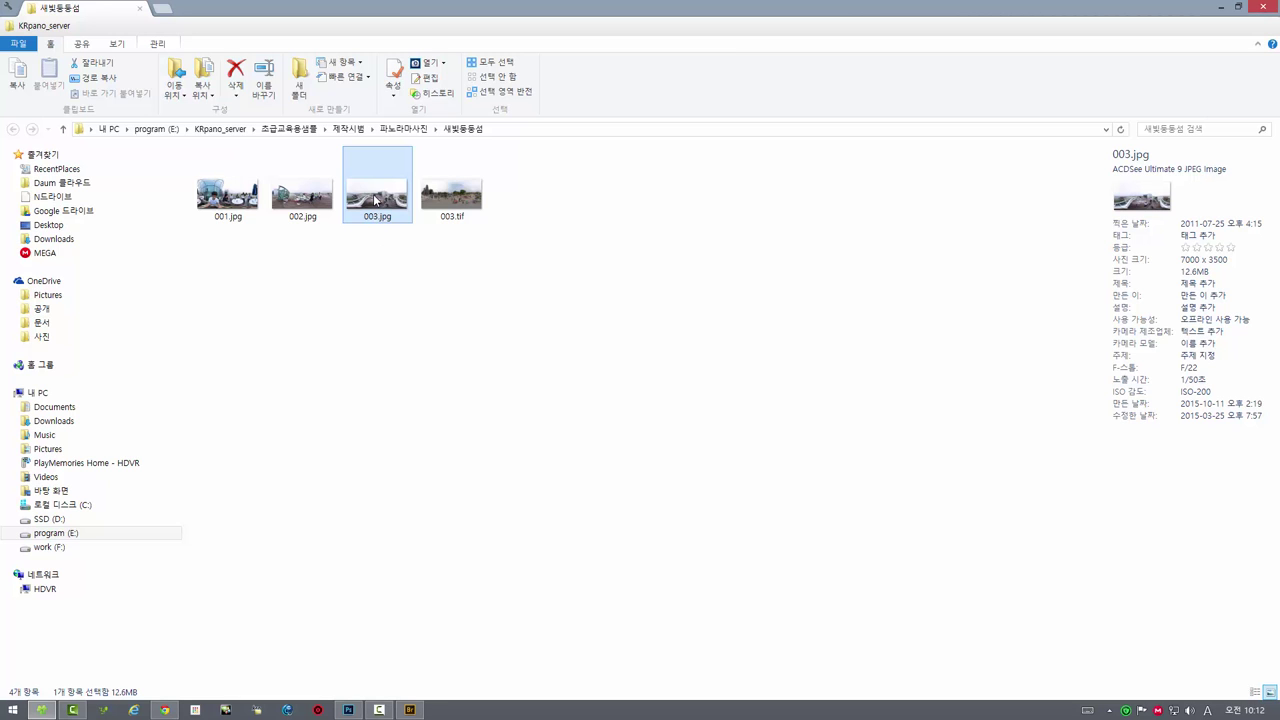
pyautogui.doubleClick(376, 196)
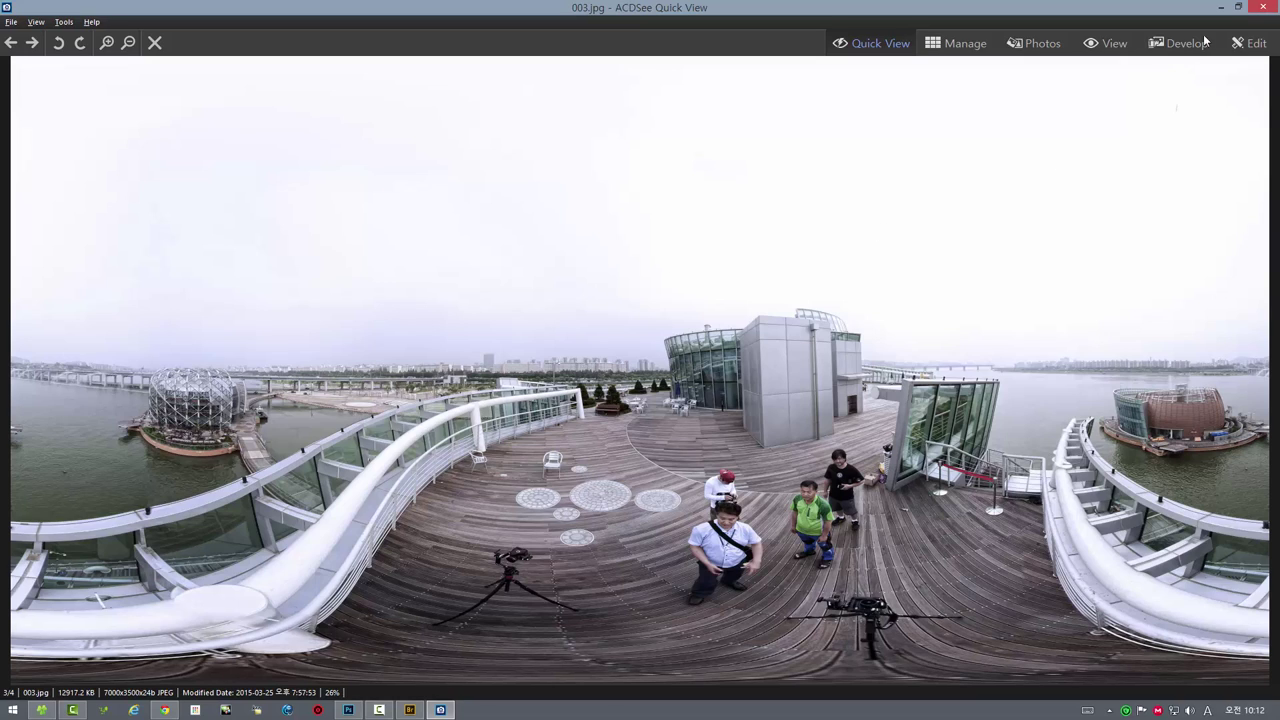
# - Close the image viewer and send 001.jpg, 002.jpg and 003.jpg to MAKE VTOUR (NORMAL)
pyautogui.click(1263, 7)
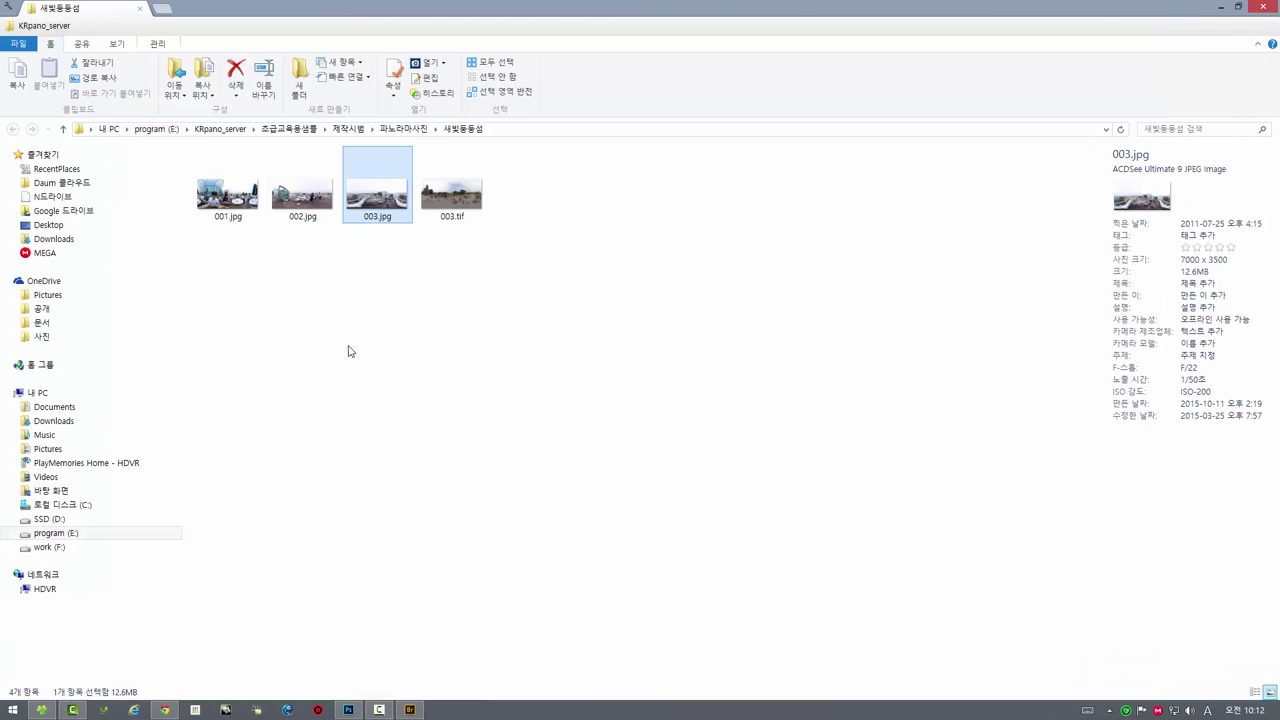
pyautogui.click(244, 207)
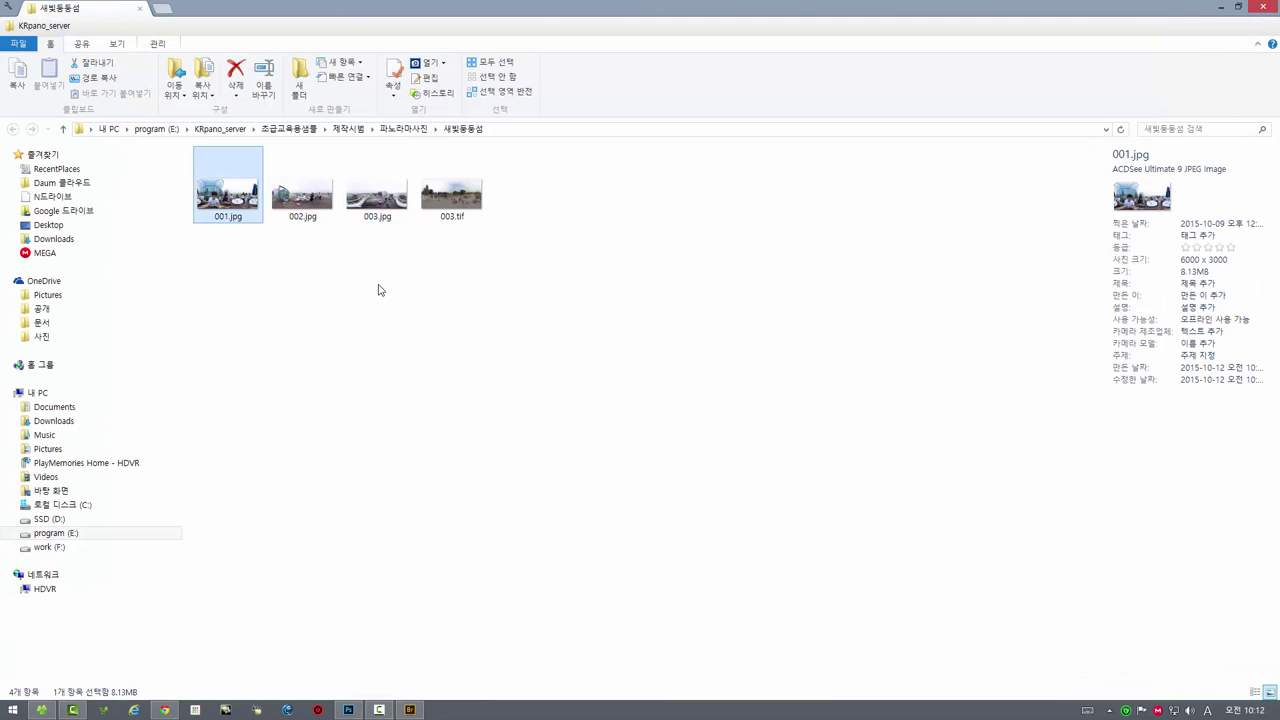
pyautogui.click(346, 278)
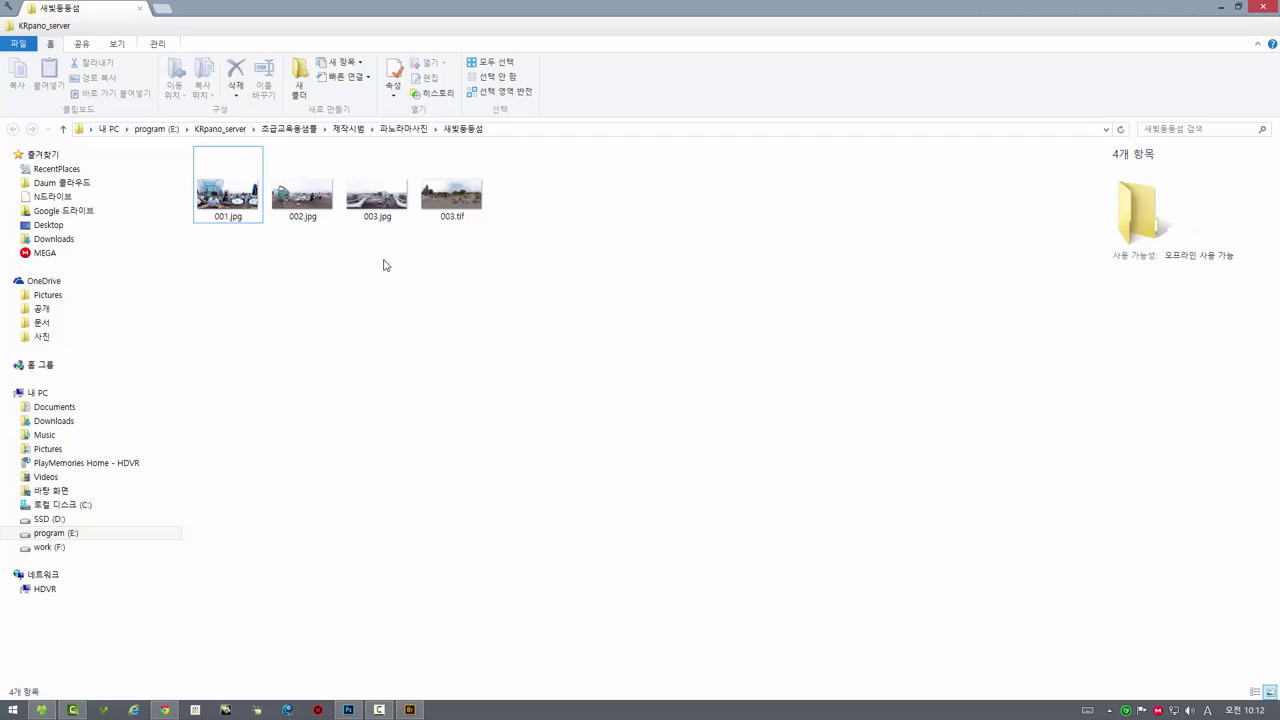
pyautogui.moveTo(382, 256); pyautogui.dragTo(195, 147)
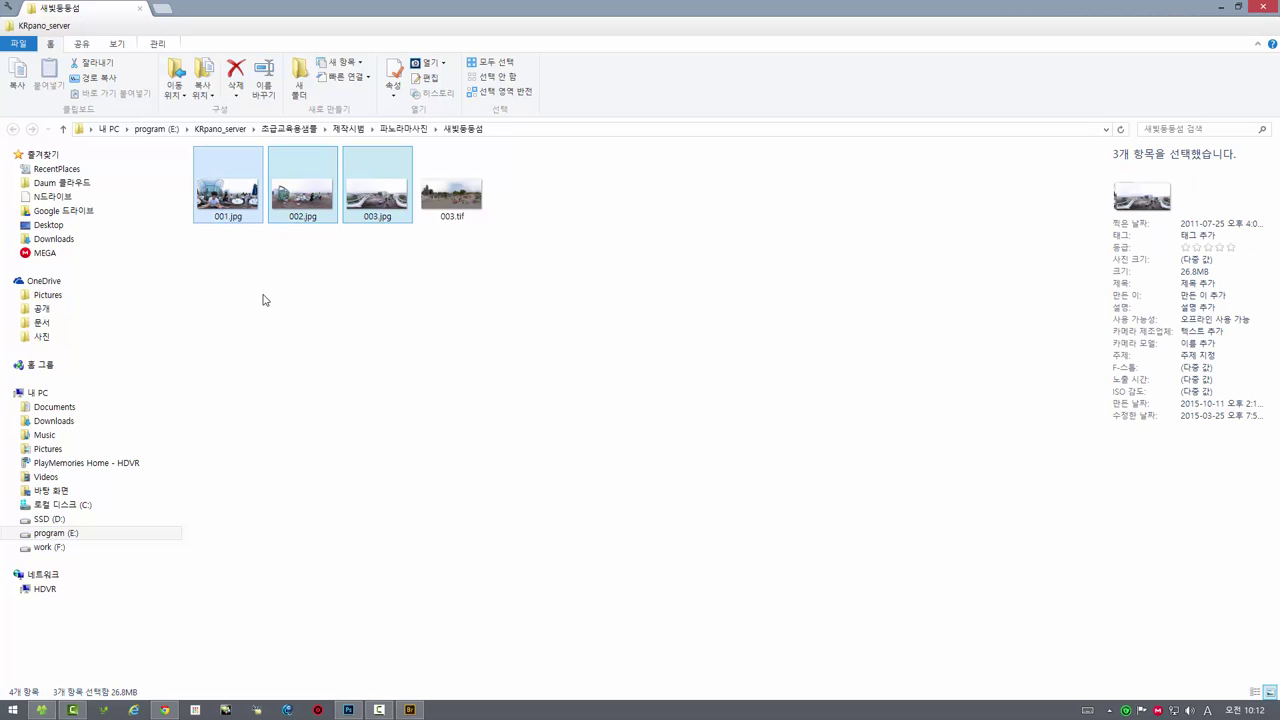
pyautogui.rightClick(225, 197)
pyautogui.moveTo(305, 596)
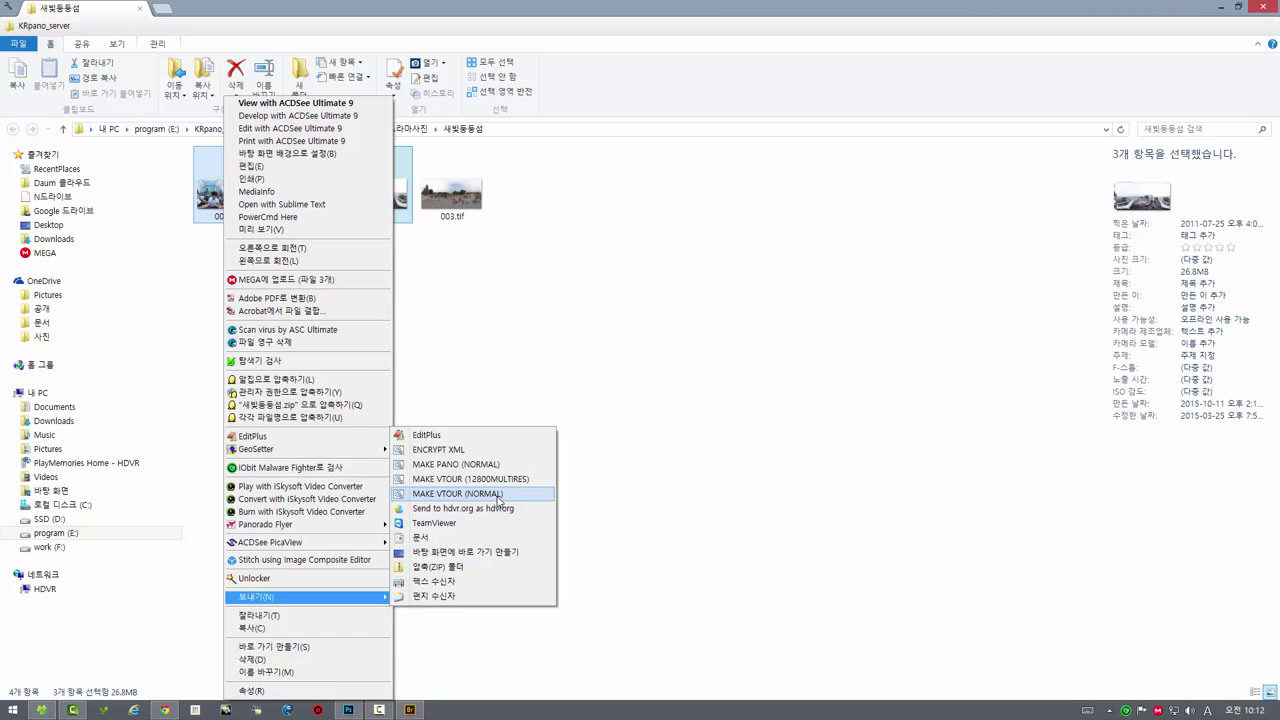
pyautogui.click(509, 496)
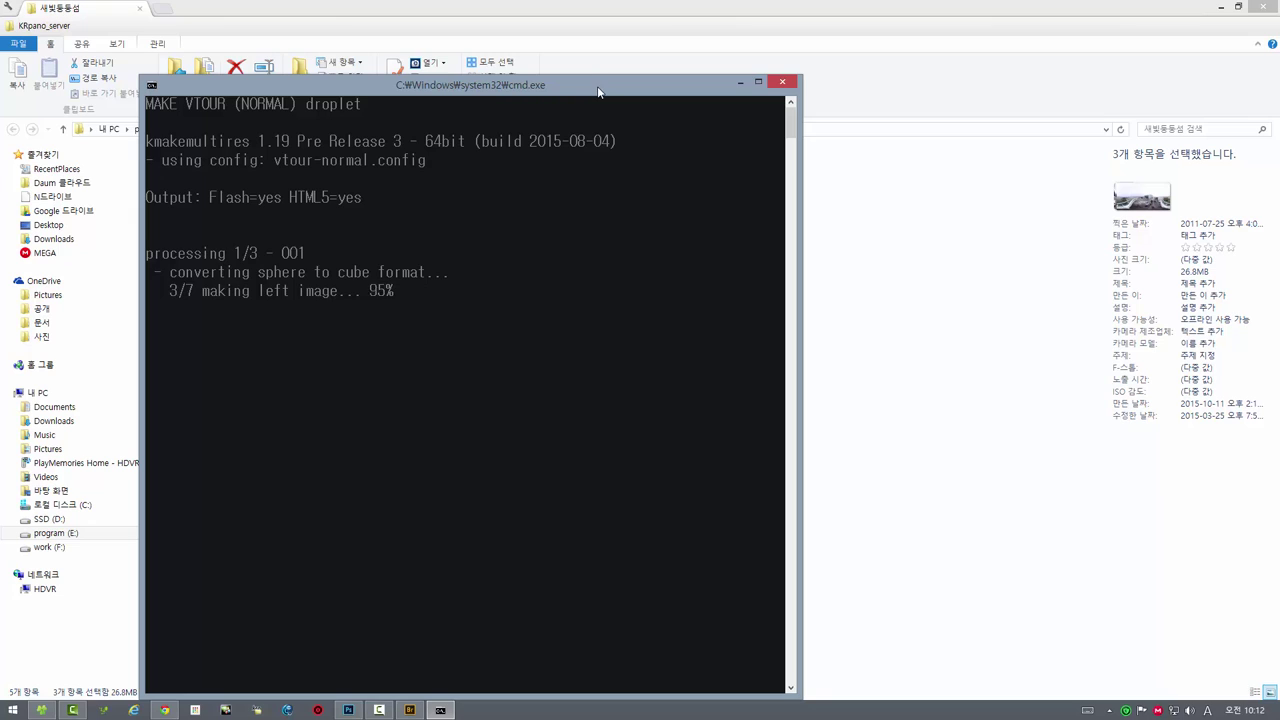
# - Let the krpano droplet finish all three panoramas, then dismiss its console window
pyautogui.moveTo(599, 97); pyautogui.dragTo(627, 57)
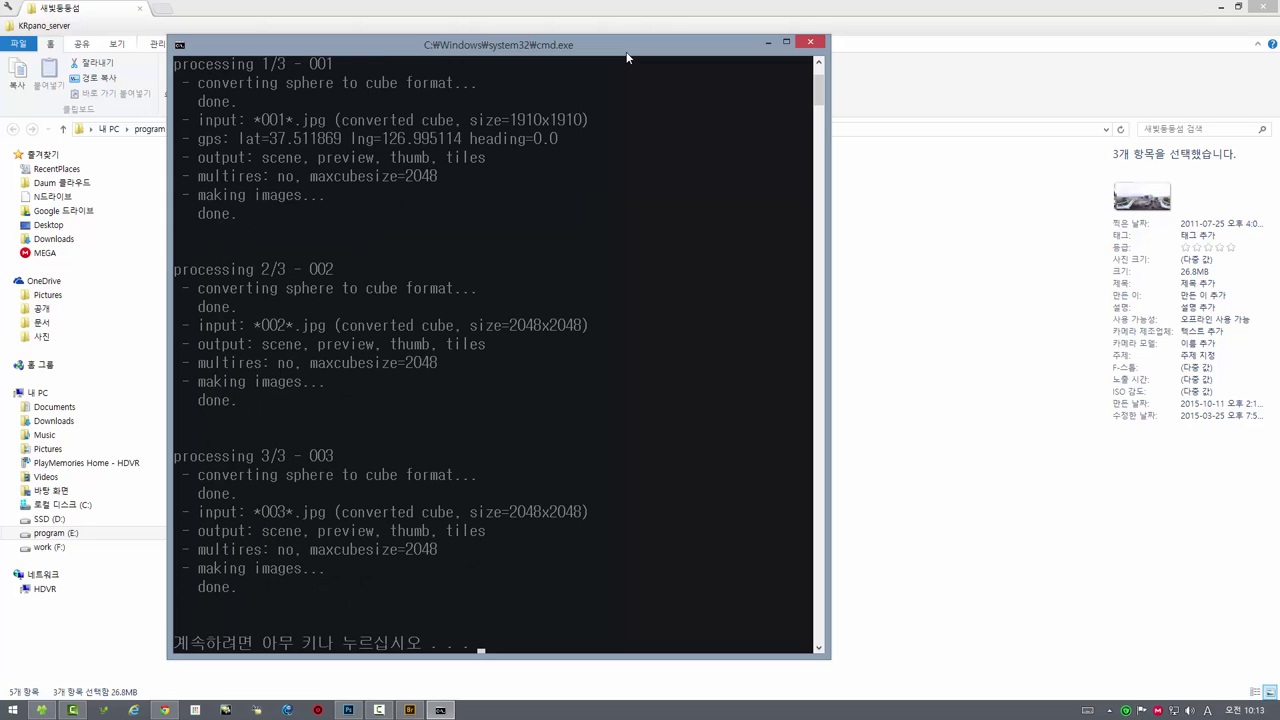
pyautogui.press('Return')
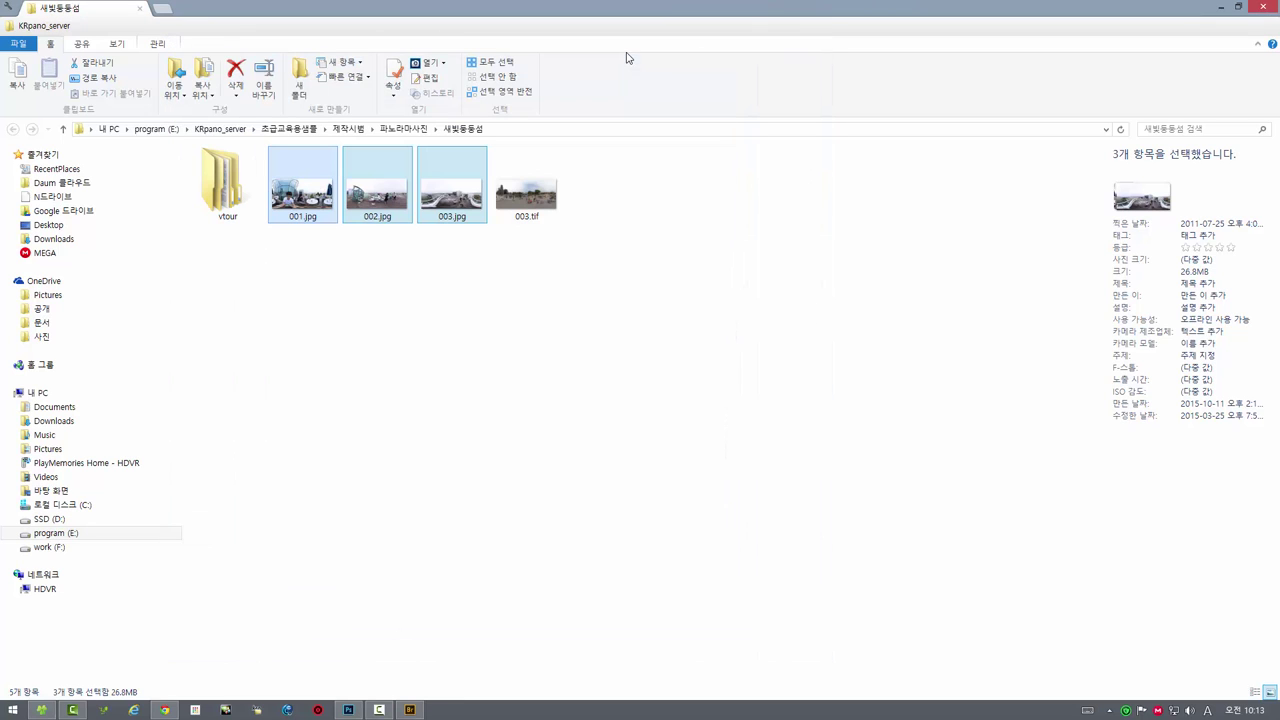
# - Preview the vtour folder's tour.html in Chrome, look around, then close the browser
pyautogui.doubleClick(228, 188)
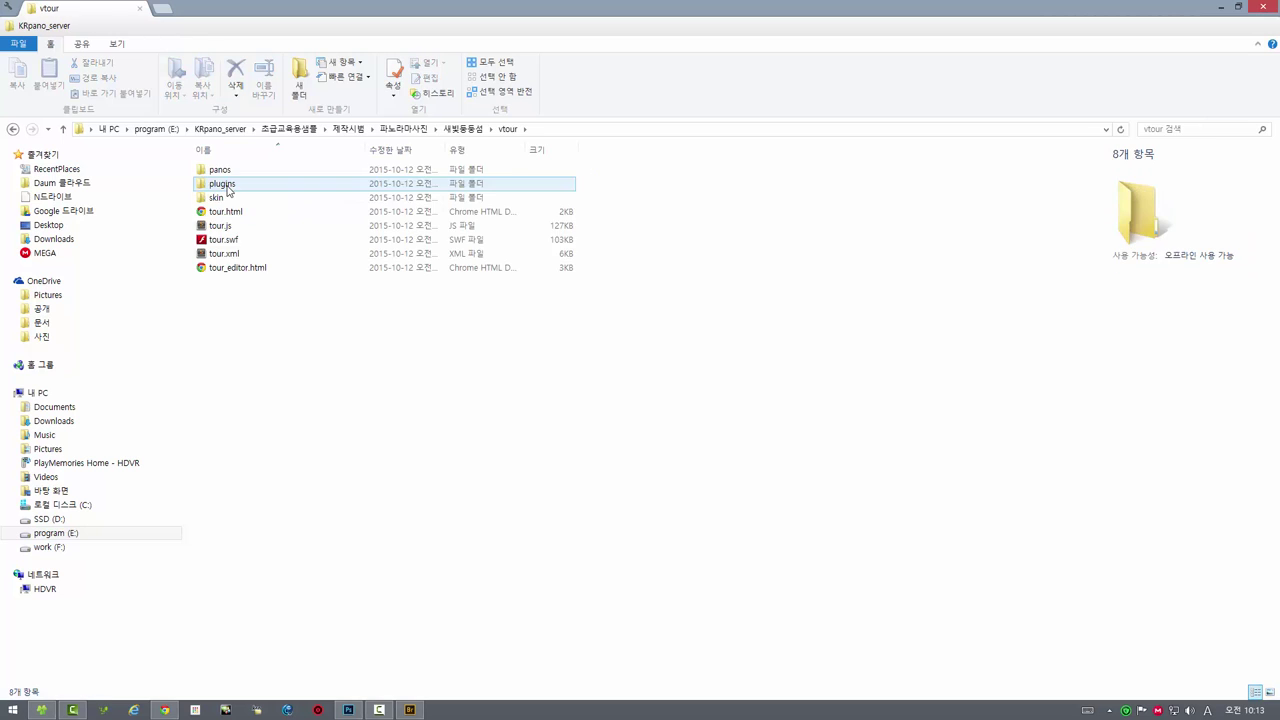
pyautogui.doubleClick(228, 214)
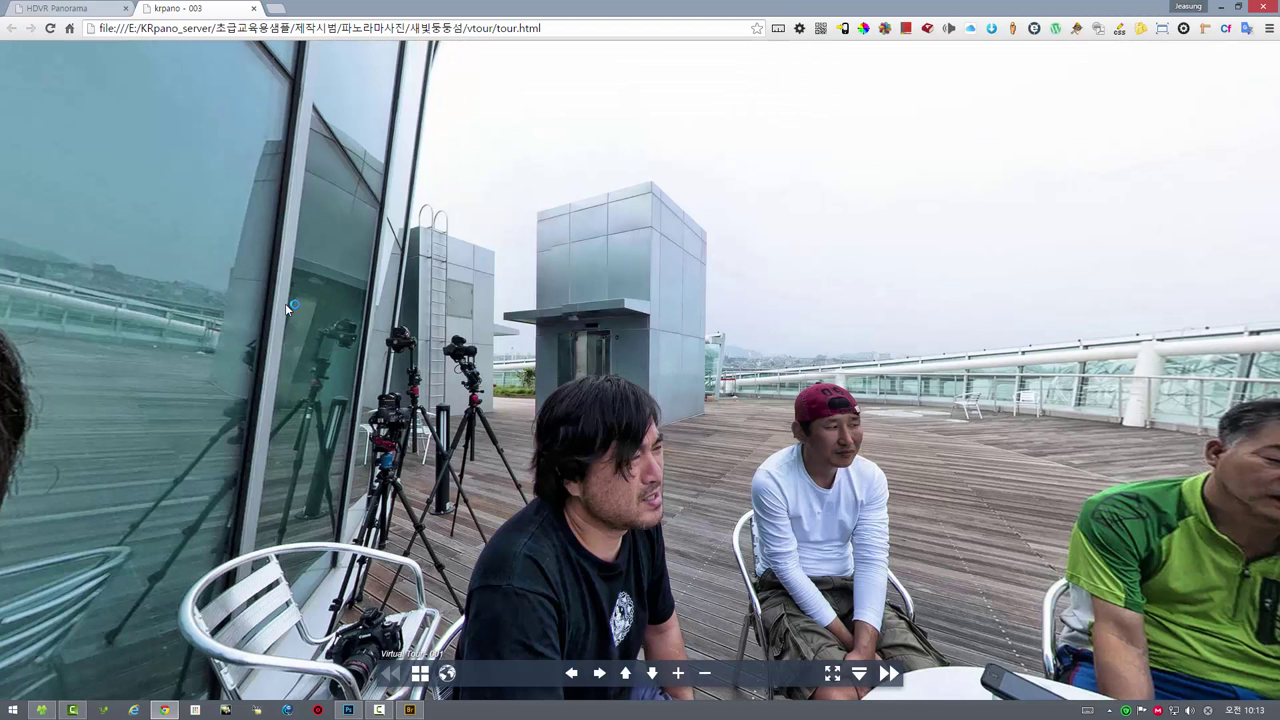
pyautogui.moveTo(285, 303); pyautogui.dragTo(586, 288)
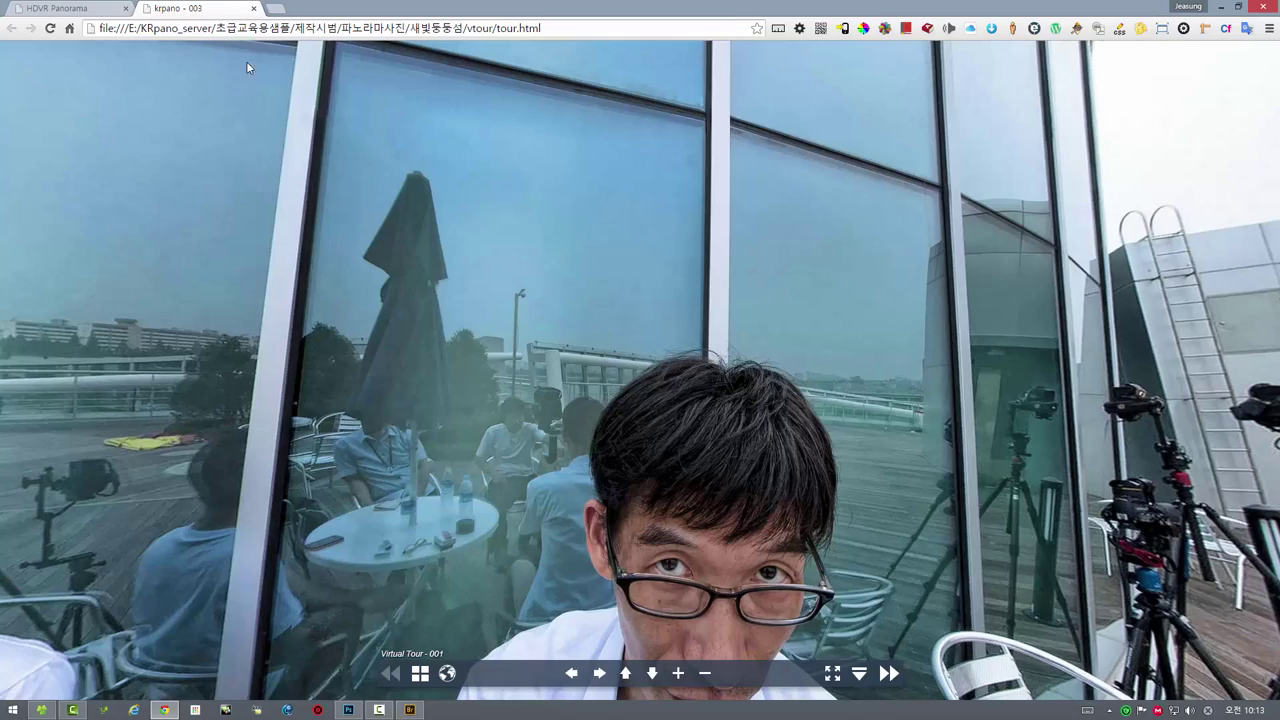
pyautogui.moveTo(258, 226); pyautogui.dragTo(37, 85)
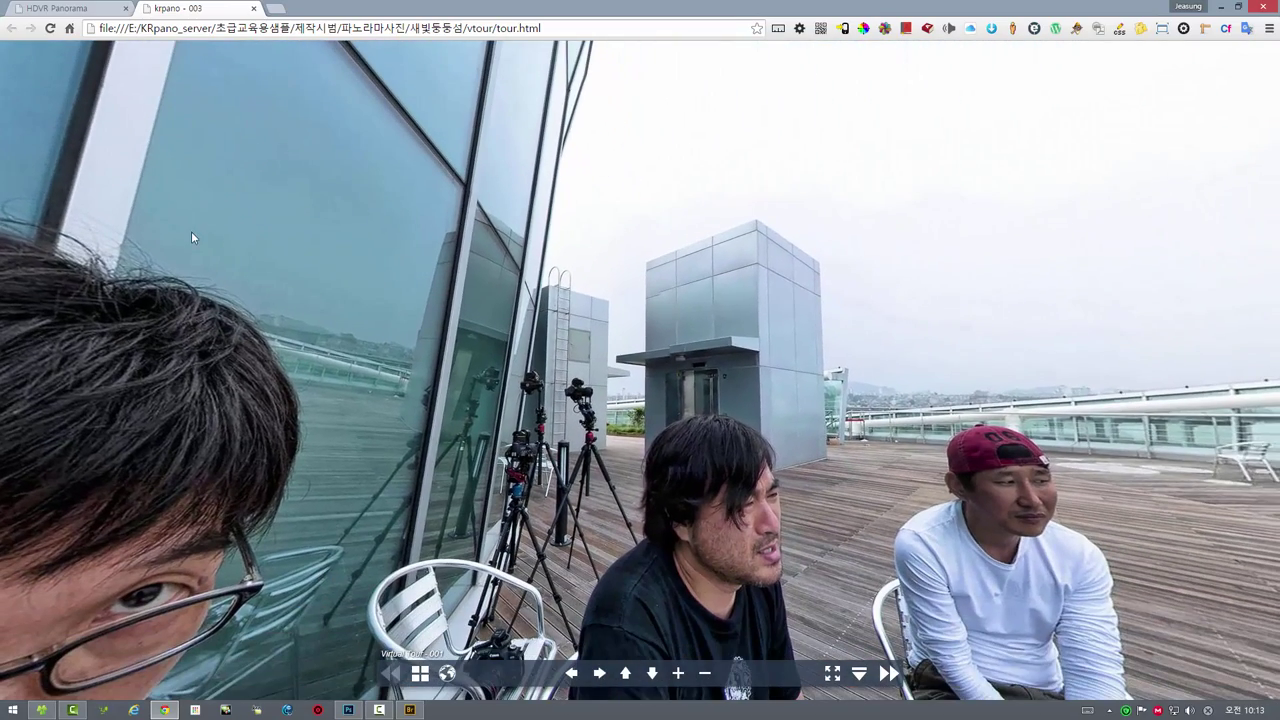
pyautogui.moveTo(356, 270); pyautogui.dragTo(404, 262)
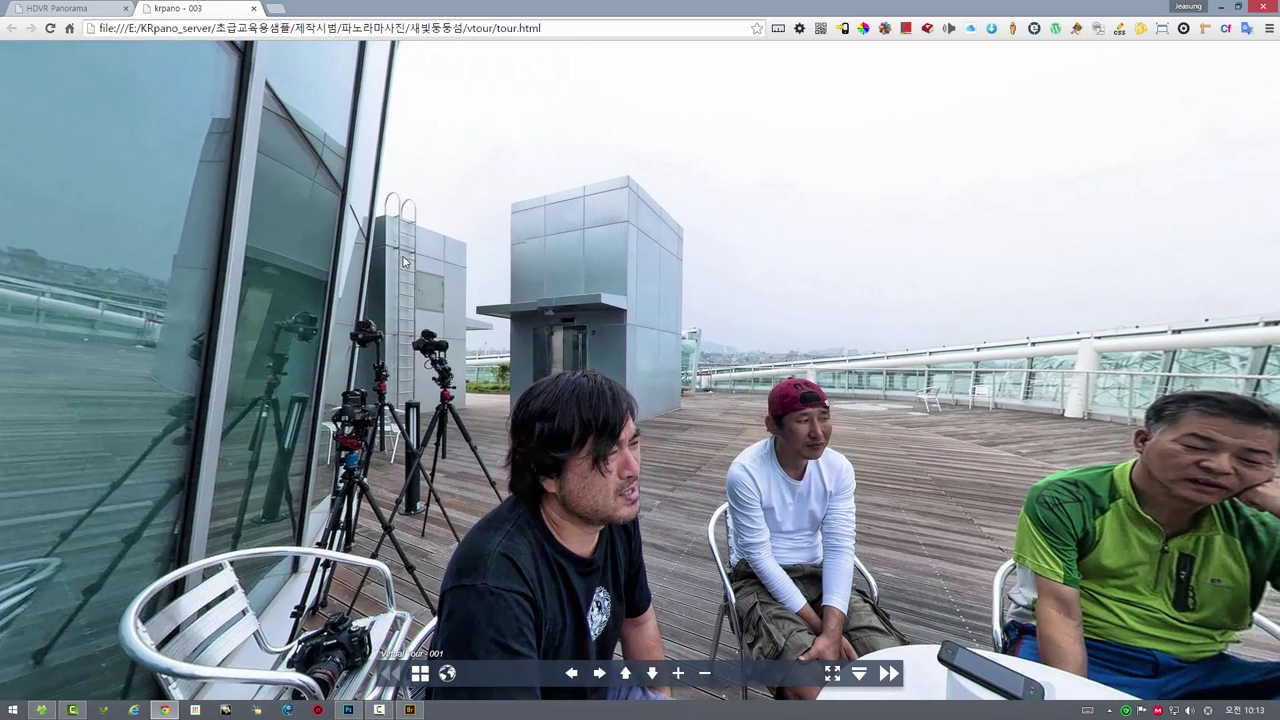
pyautogui.click(1264, 7)
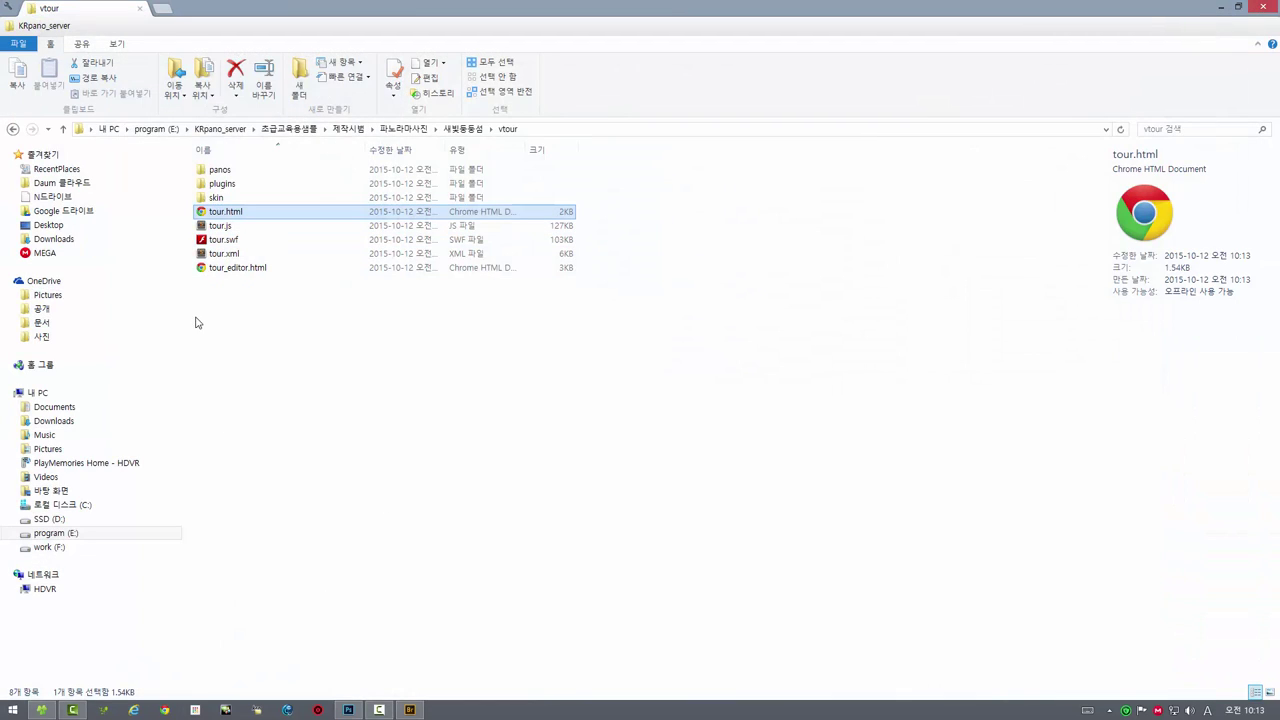
# - From Adobe Bridge, open 001.jpg in Photoshop and show its location on a Daum map
pyautogui.click(410, 709)
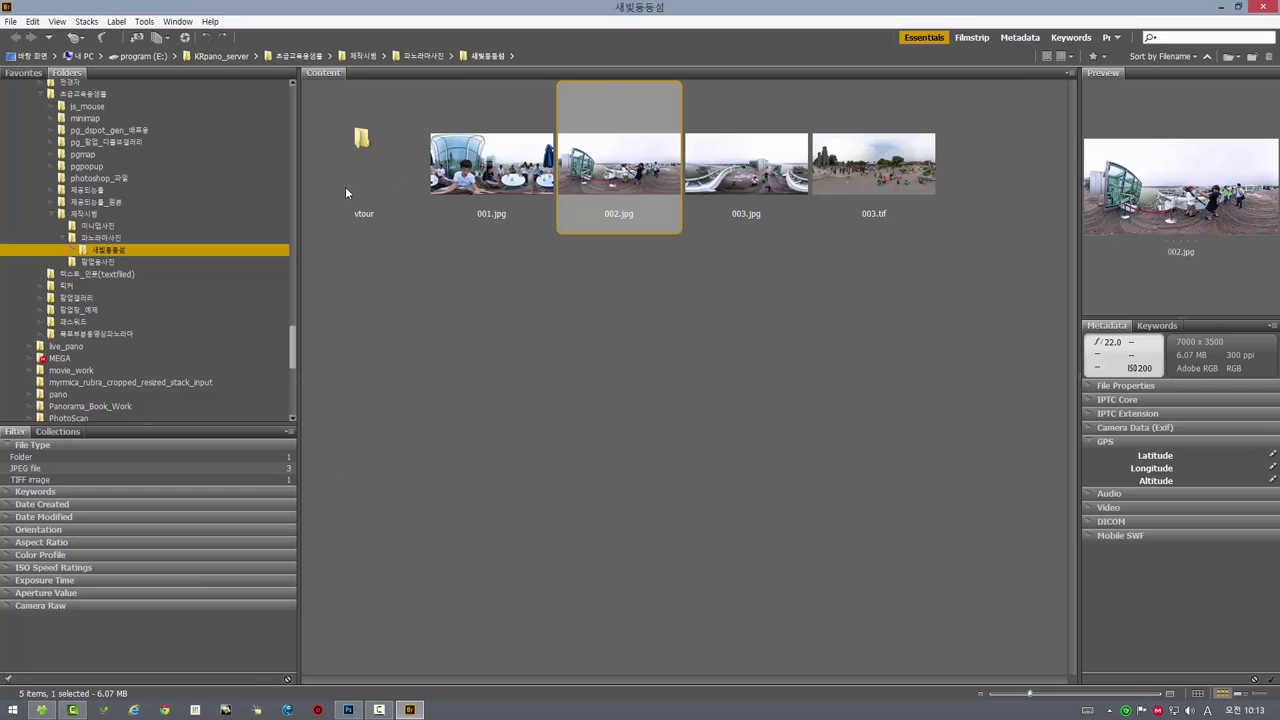
pyautogui.doubleClick(484, 172)
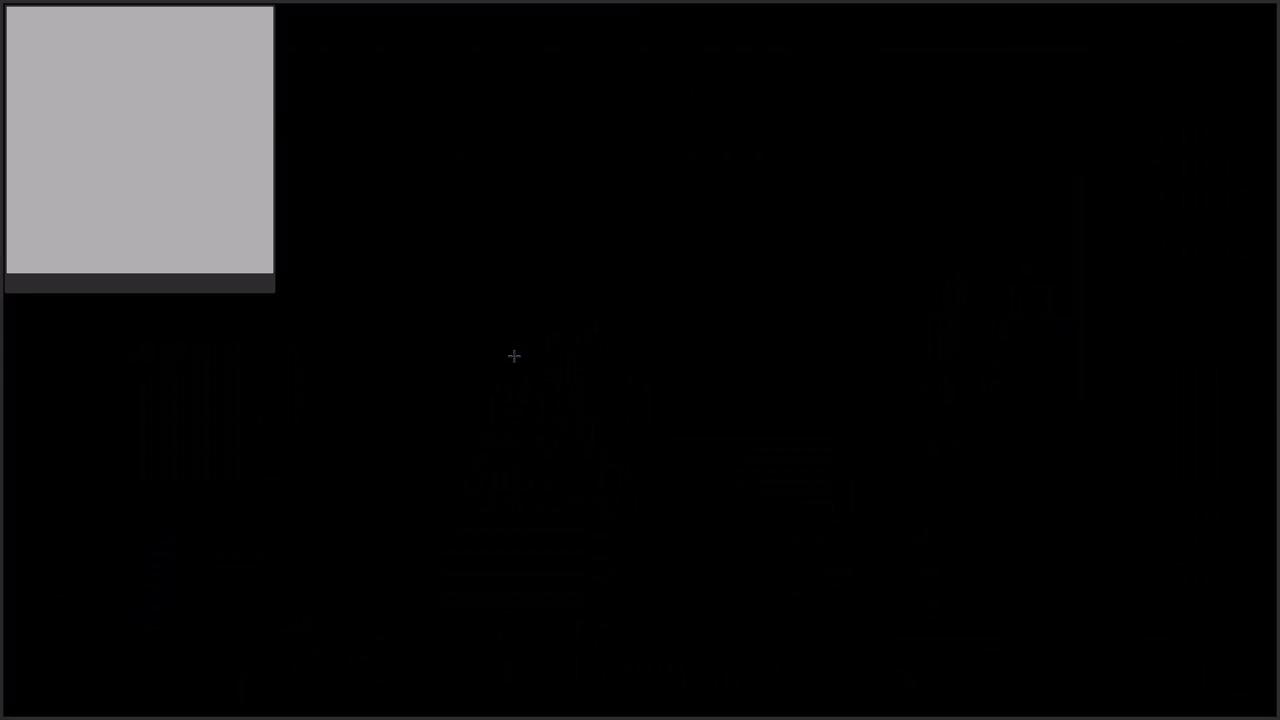
pyautogui.moveTo(1212, 12)
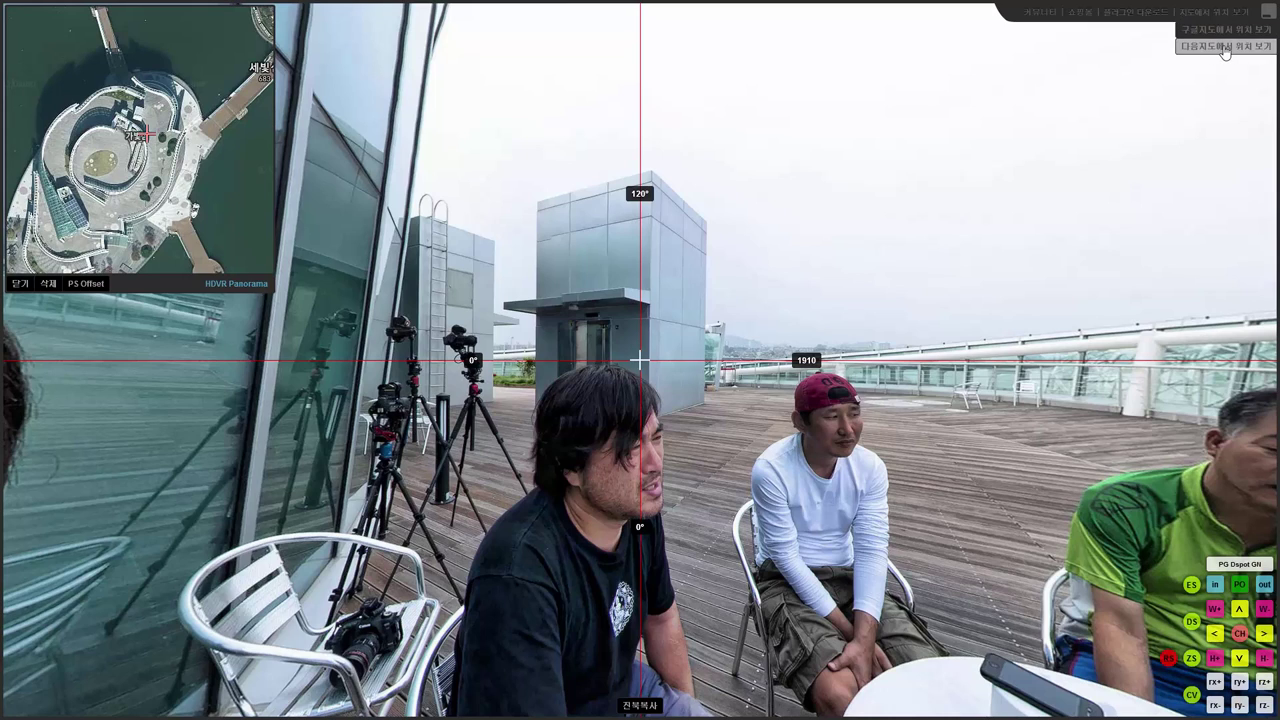
pyautogui.click(1225, 47)
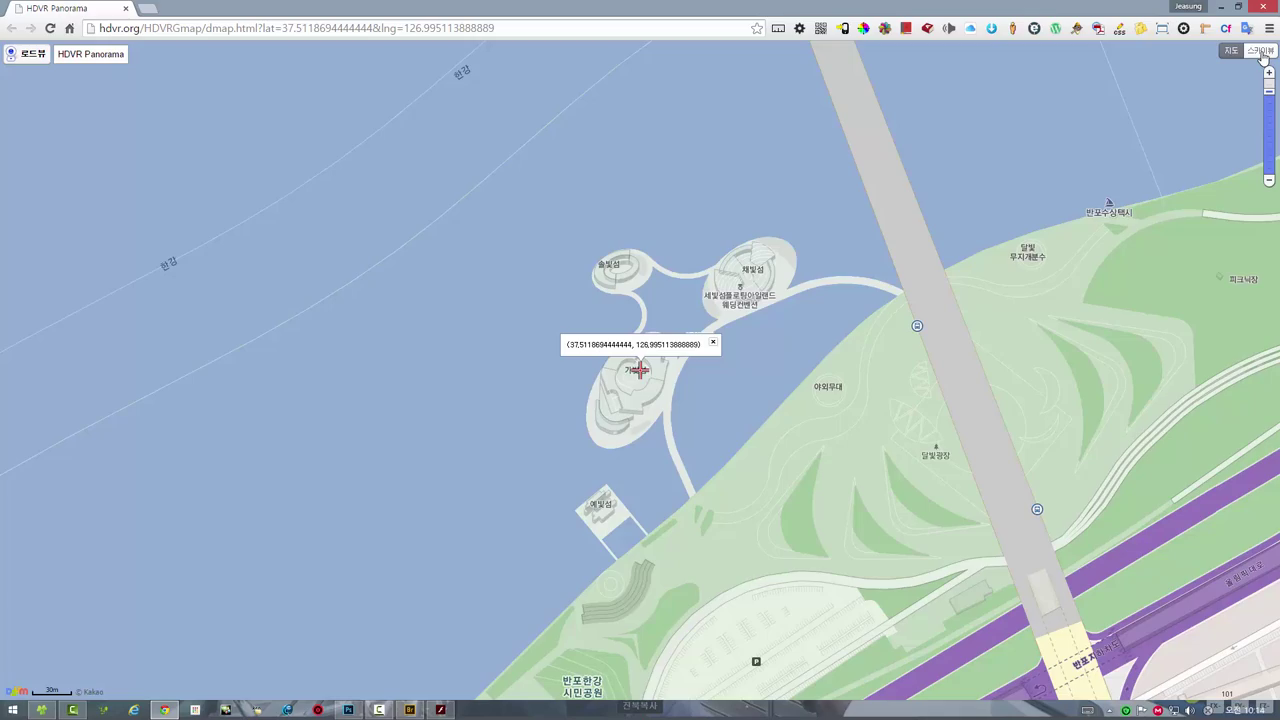
# - Switch Daum Maps to 스카이뷰 satellite imagery and frame the river islands
pyautogui.click(1263, 52)
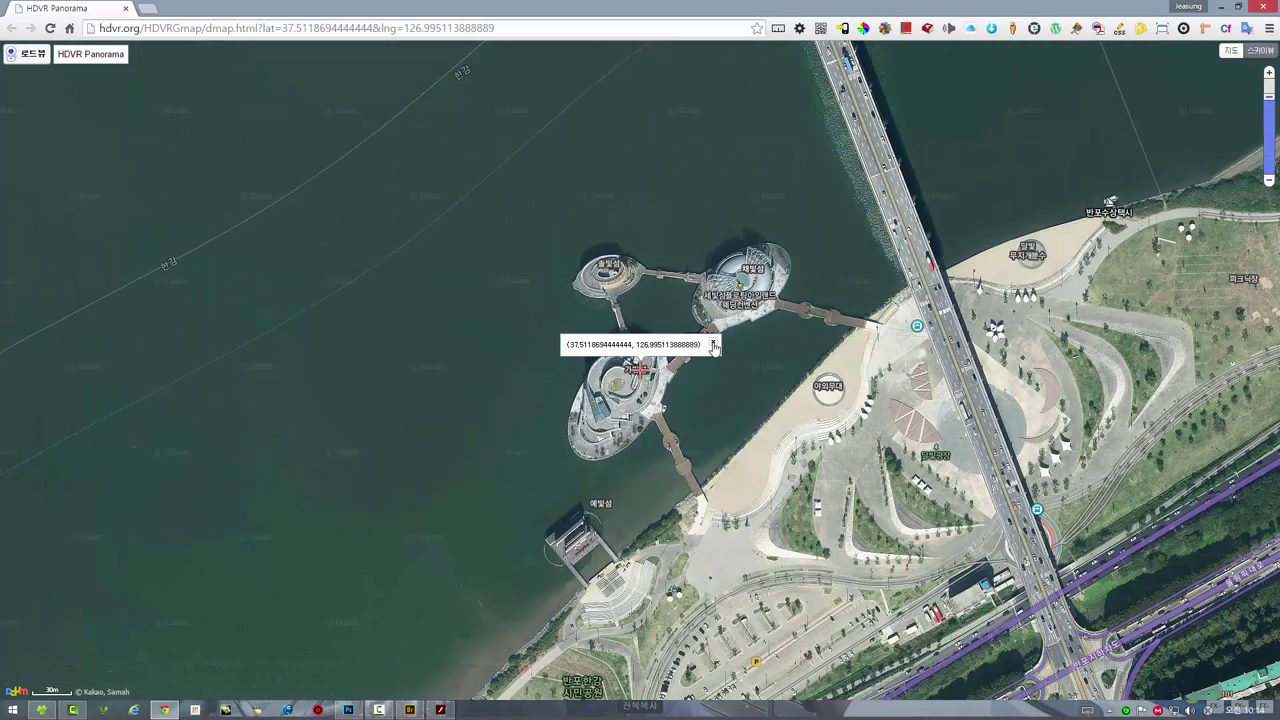
pyautogui.click(714, 346)
pyautogui.scroll(1, 668, 386)
pyautogui.scroll(1, 668, 386)
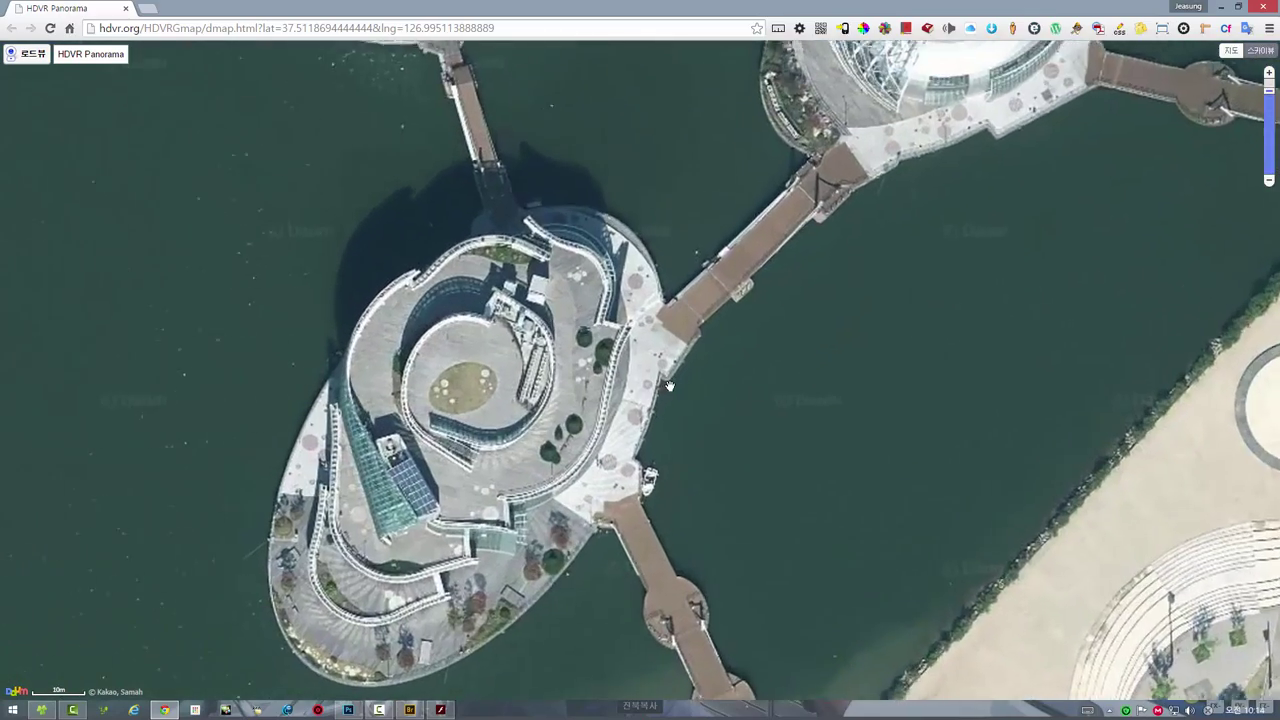
pyautogui.scroll(-1, 668, 386)
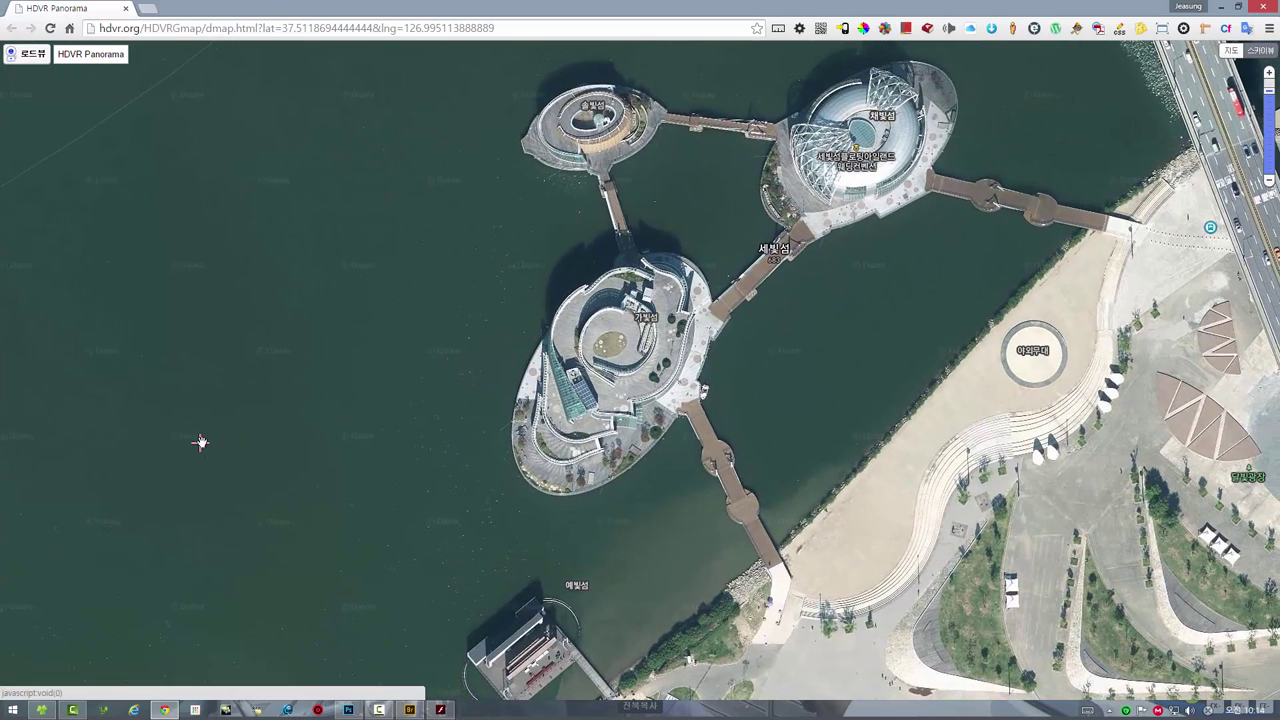
pyautogui.moveTo(995, 440); pyautogui.dragTo(986, 441)
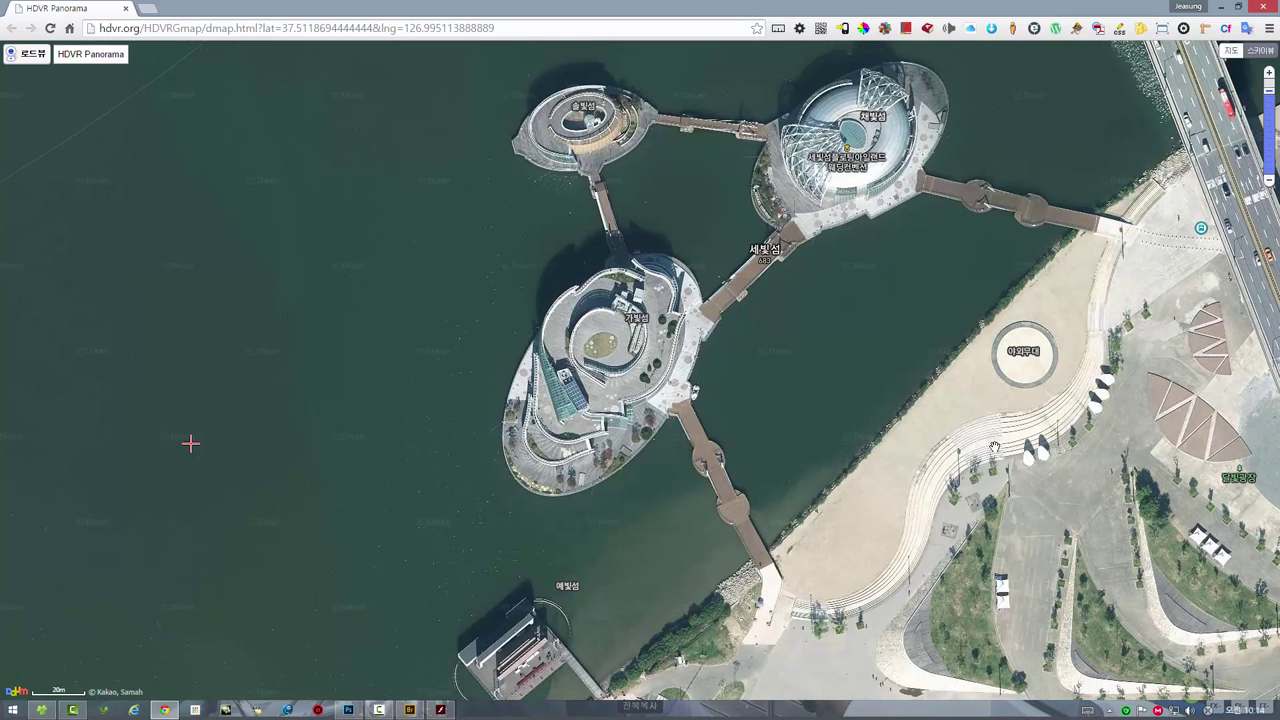
# - Cancel the started screen capture and reveal the hidden system tray icons
pyautogui.hotkey('ctrl', 'shift', 'c')
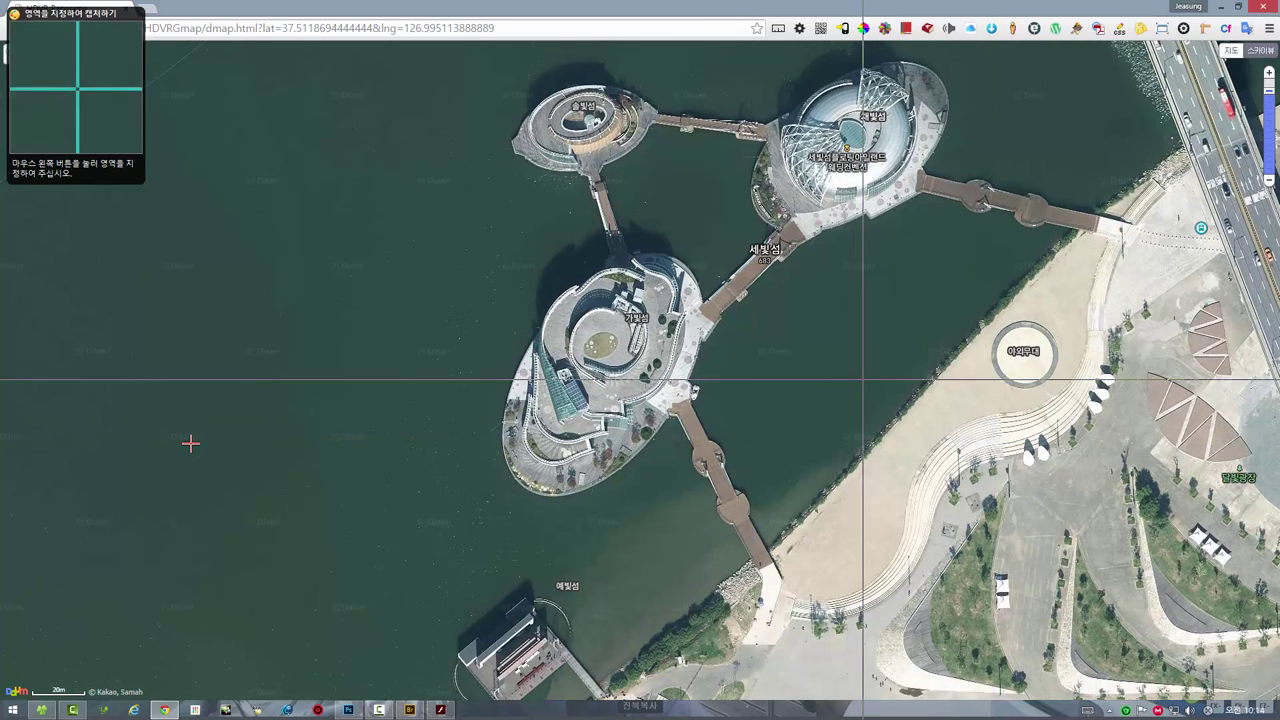
pyautogui.press('Escape')
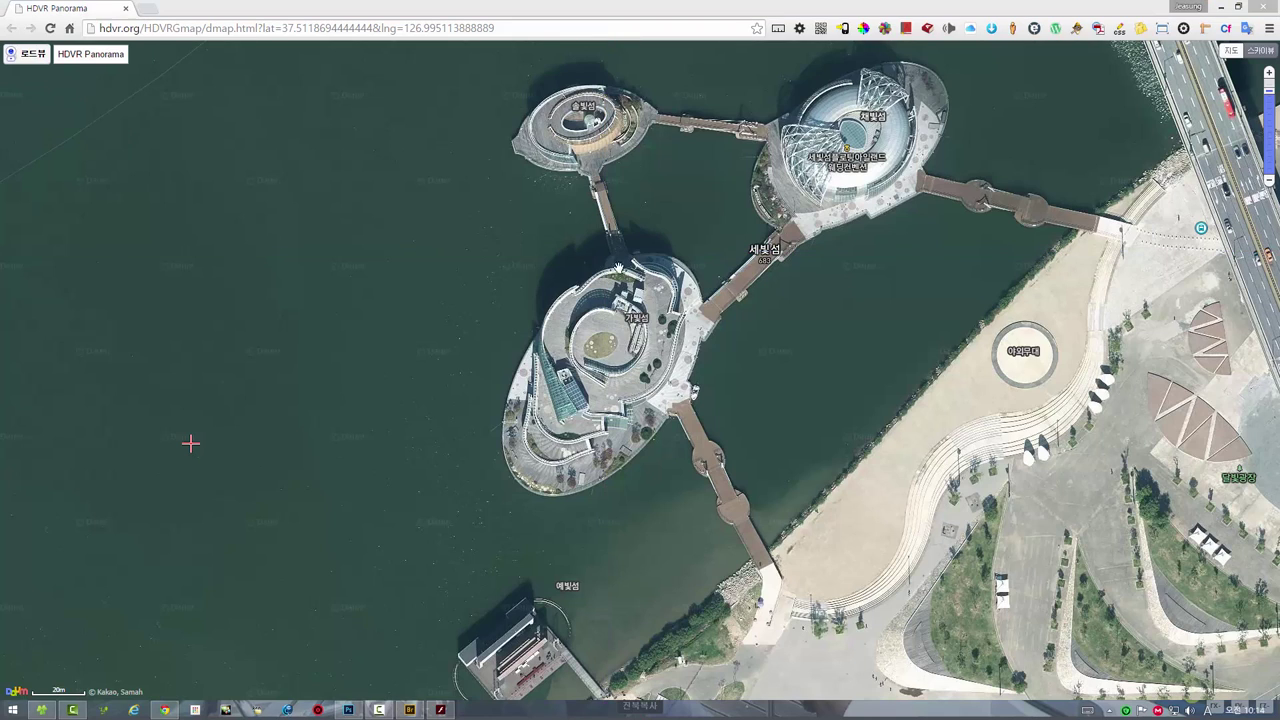
pyautogui.click(1112, 711)
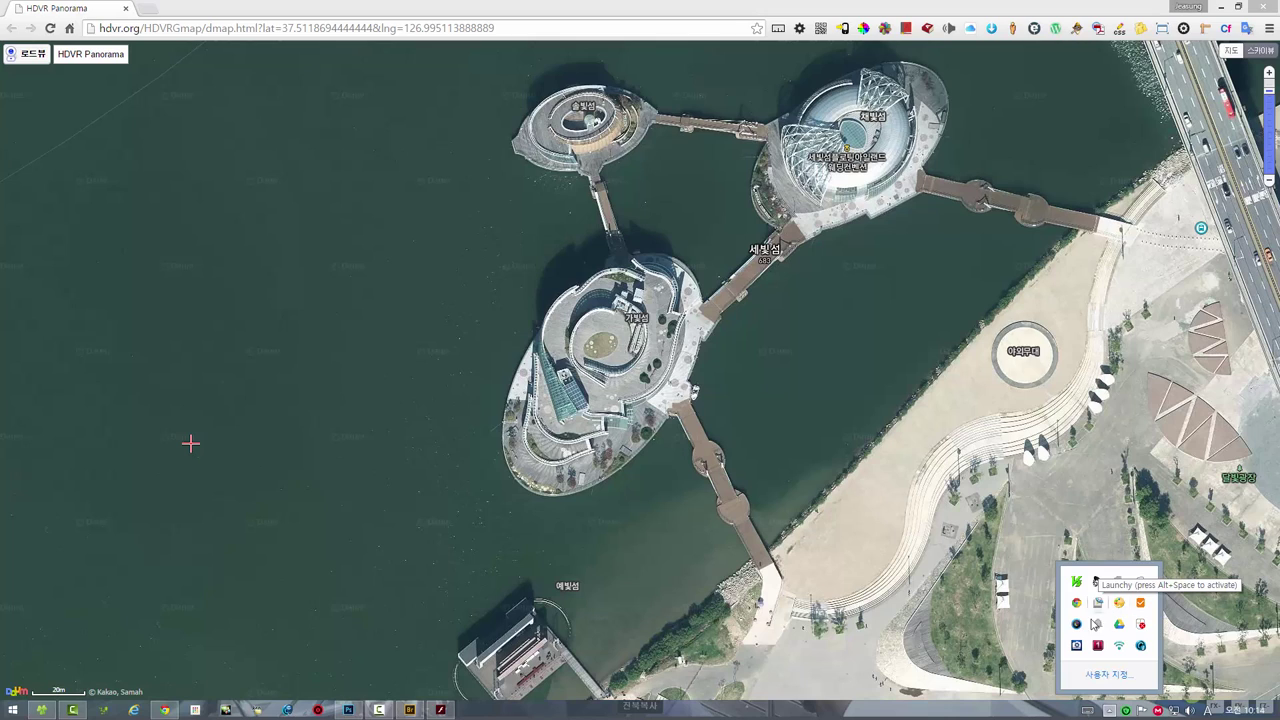
# - Capture a 400 × 400 fixed region around the lower island with PicPick
pyautogui.rightClick(1121, 605)
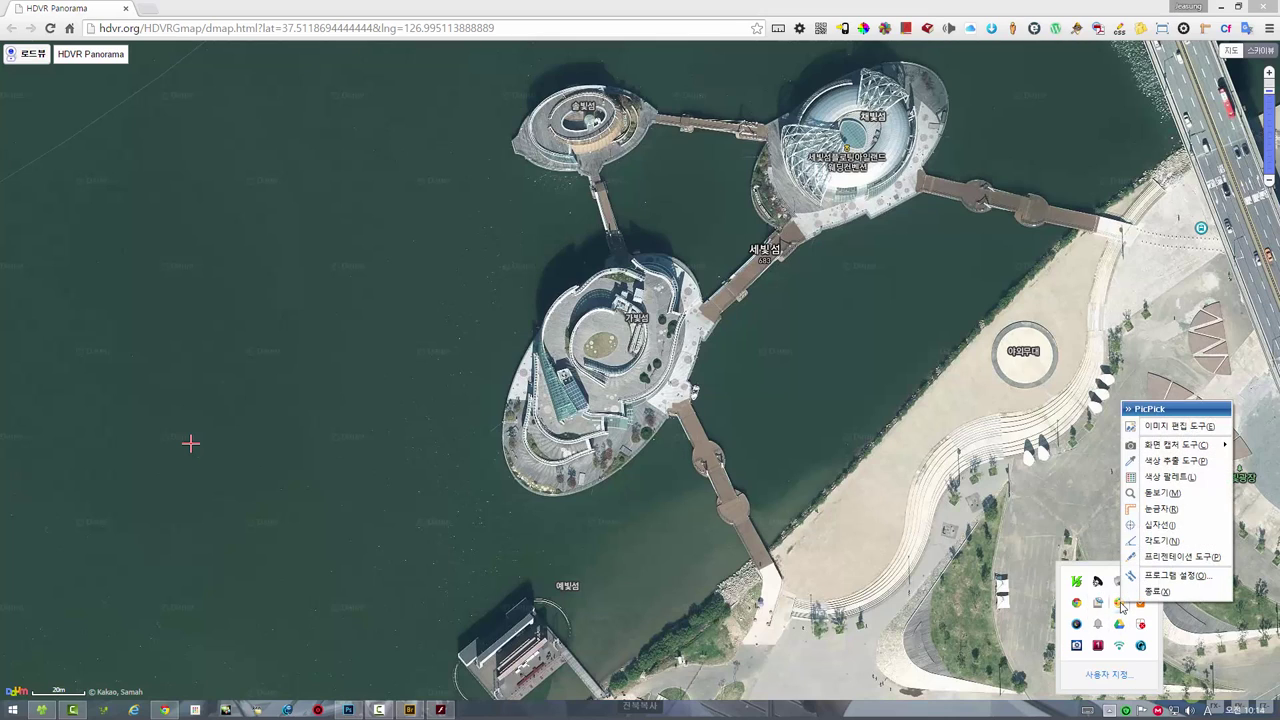
pyautogui.moveTo(1176, 444)
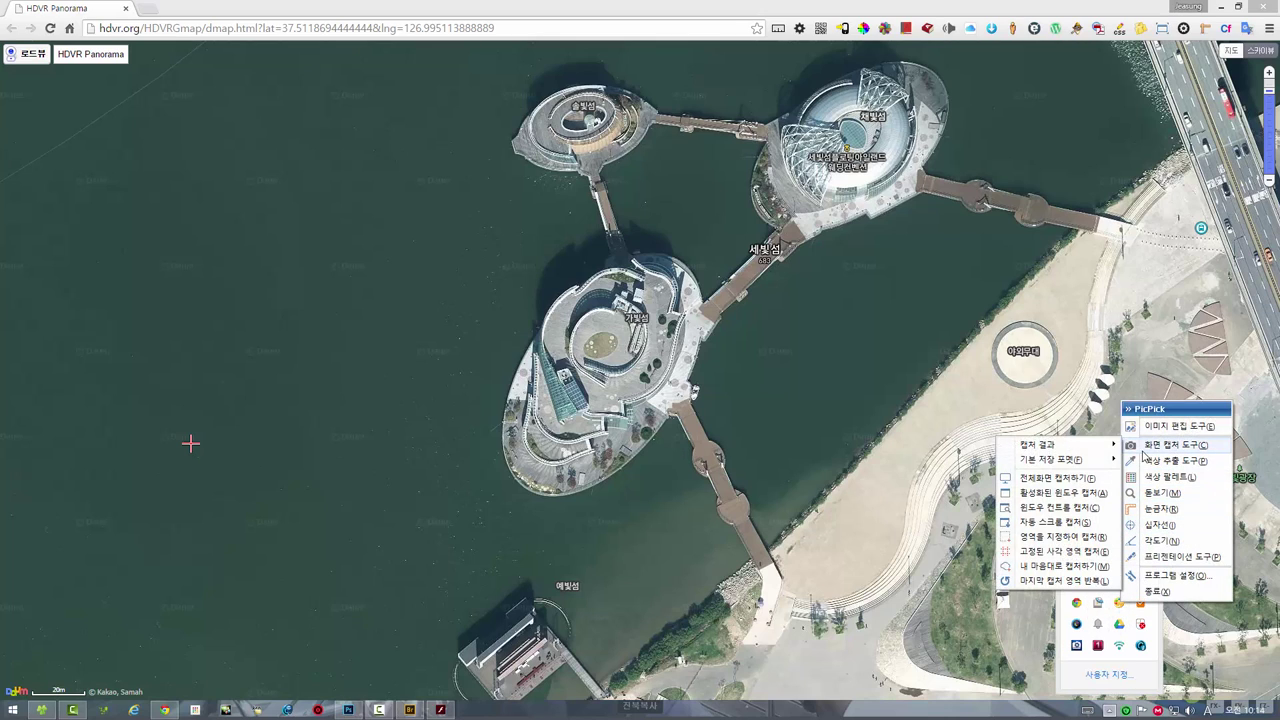
pyautogui.click(1050, 552)
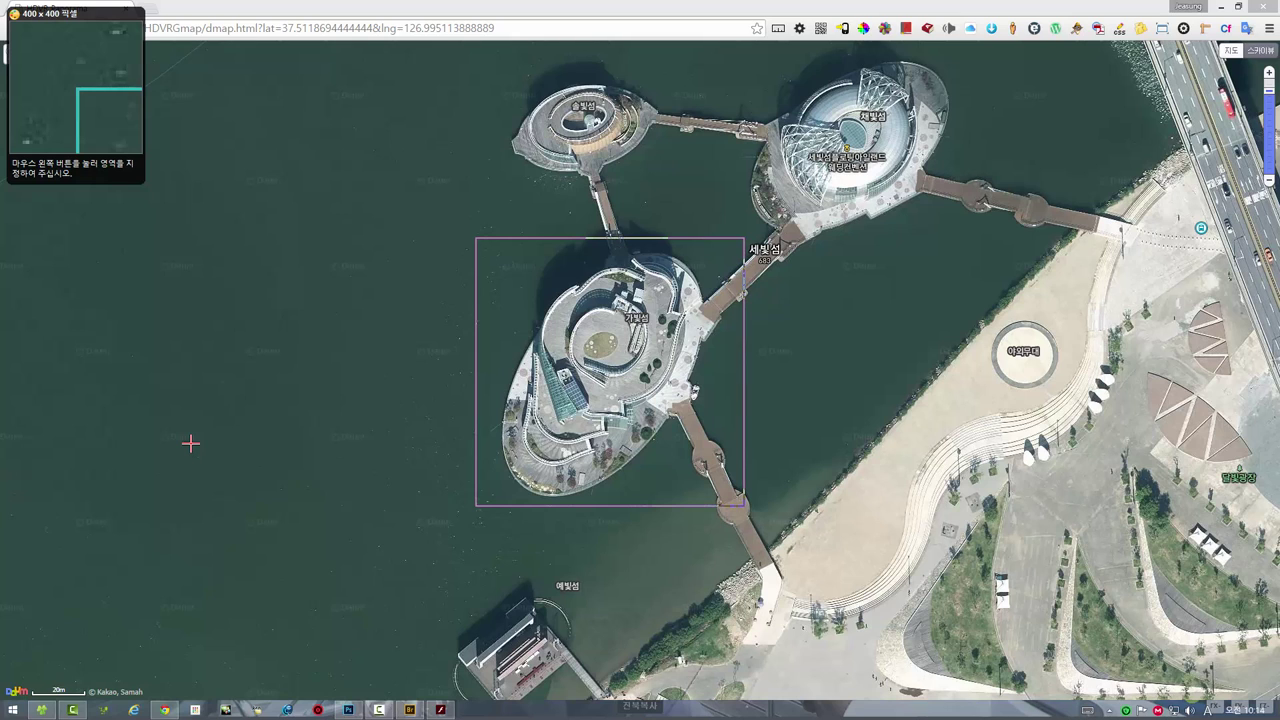
pyautogui.click(477, 238)
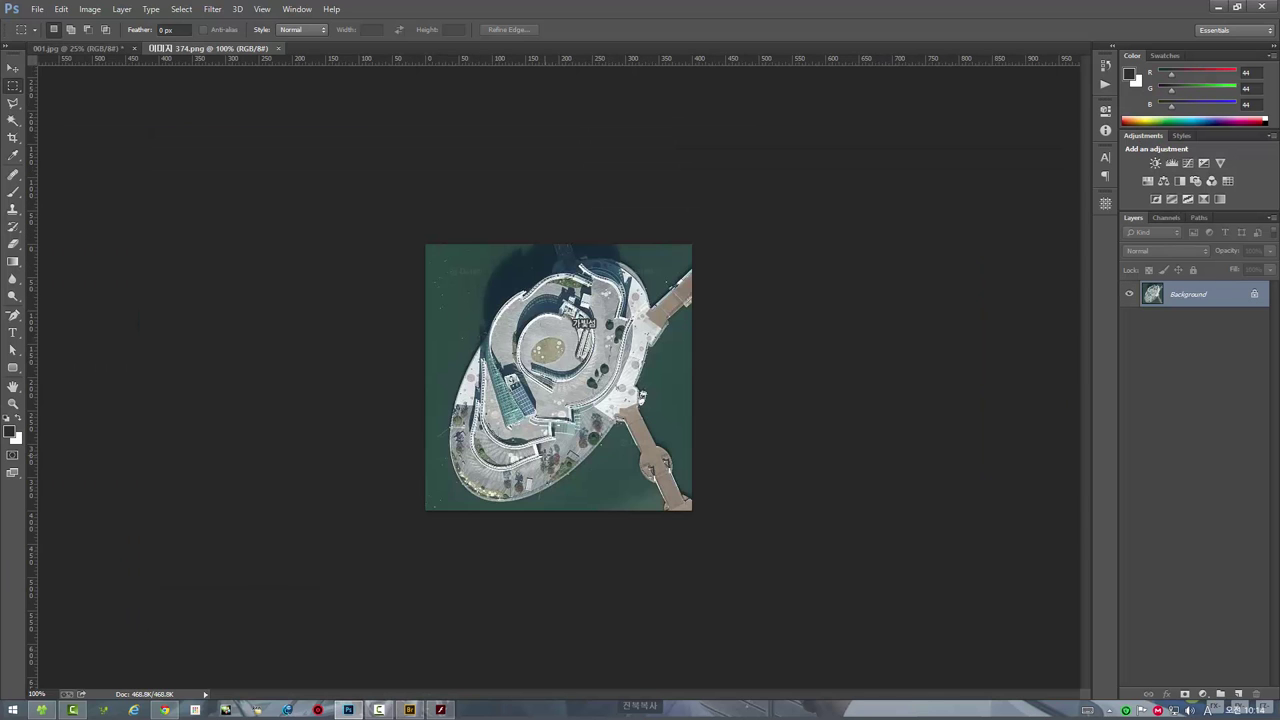
# - Run the 미니맵 저장하기 script on the capture, then close 이미지 374.png
pyautogui.click(37, 9)
pyautogui.moveTo(52, 327)
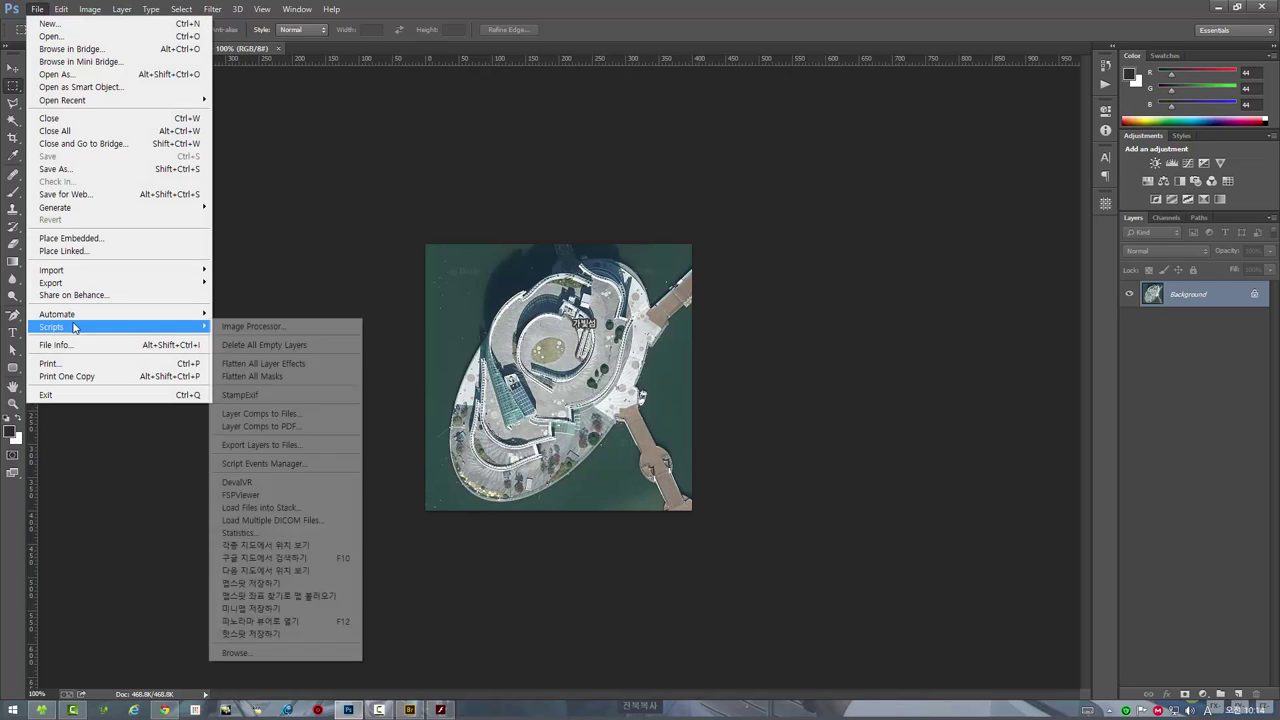
pyautogui.click(312, 609)
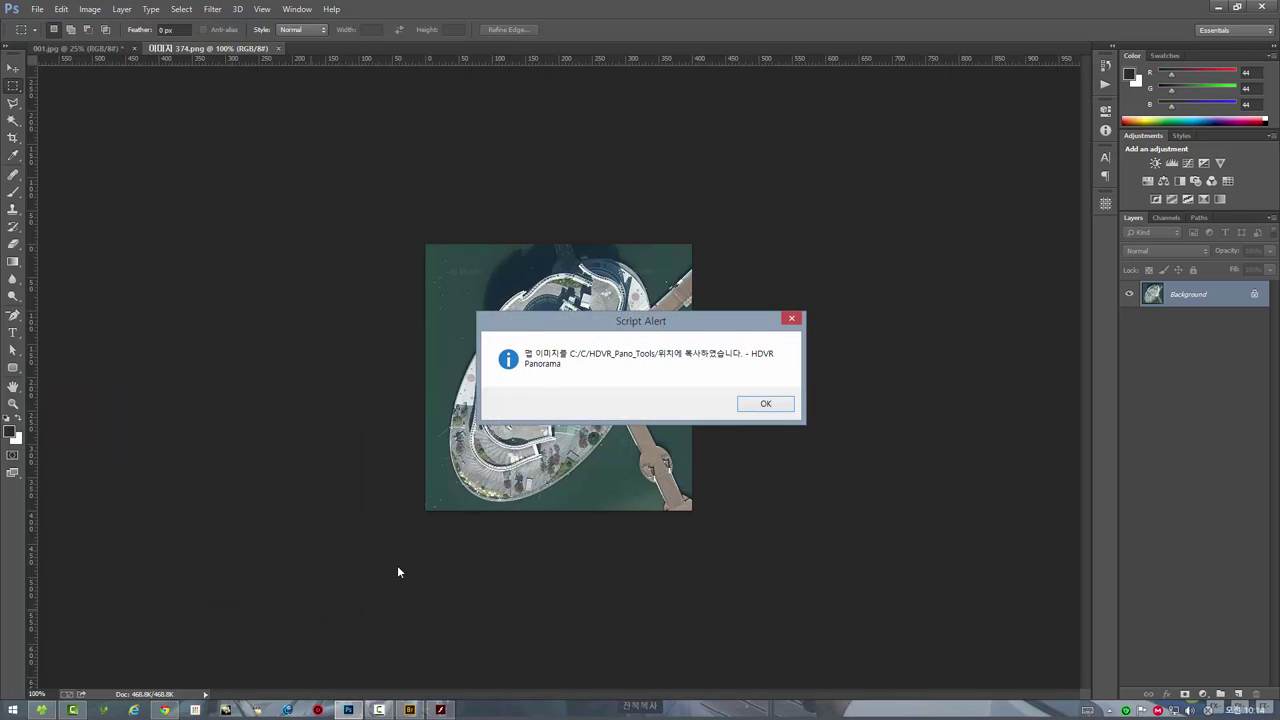
pyautogui.click(764, 405)
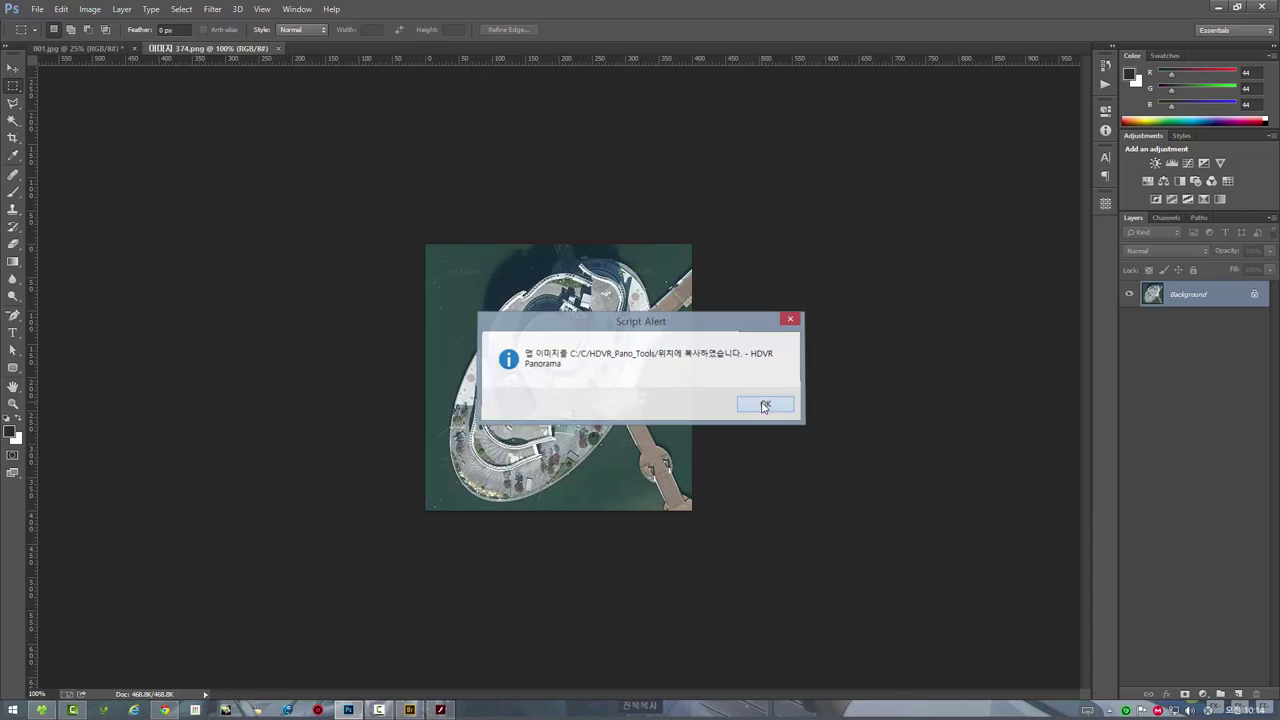
pyautogui.click(278, 48)
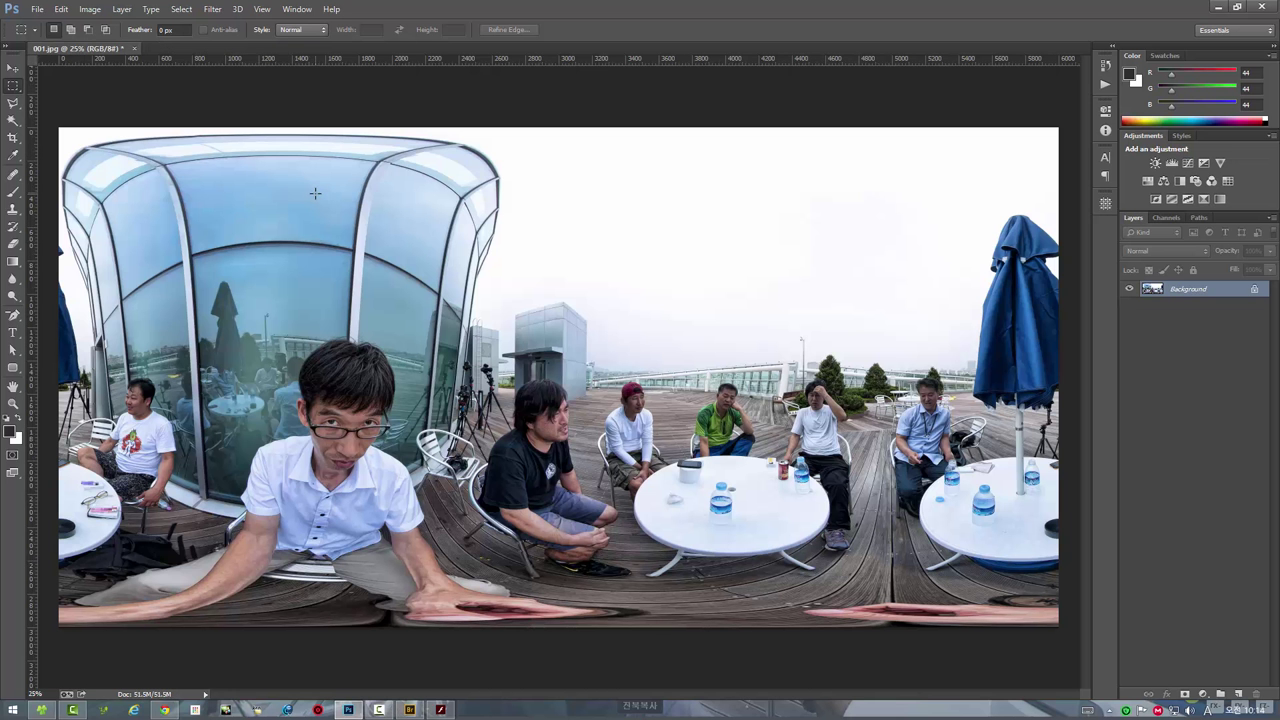
# - Relaunch the Flash panorama viewer with the new minimap, shifting the inset in from the corner
pyautogui.click(440, 709)
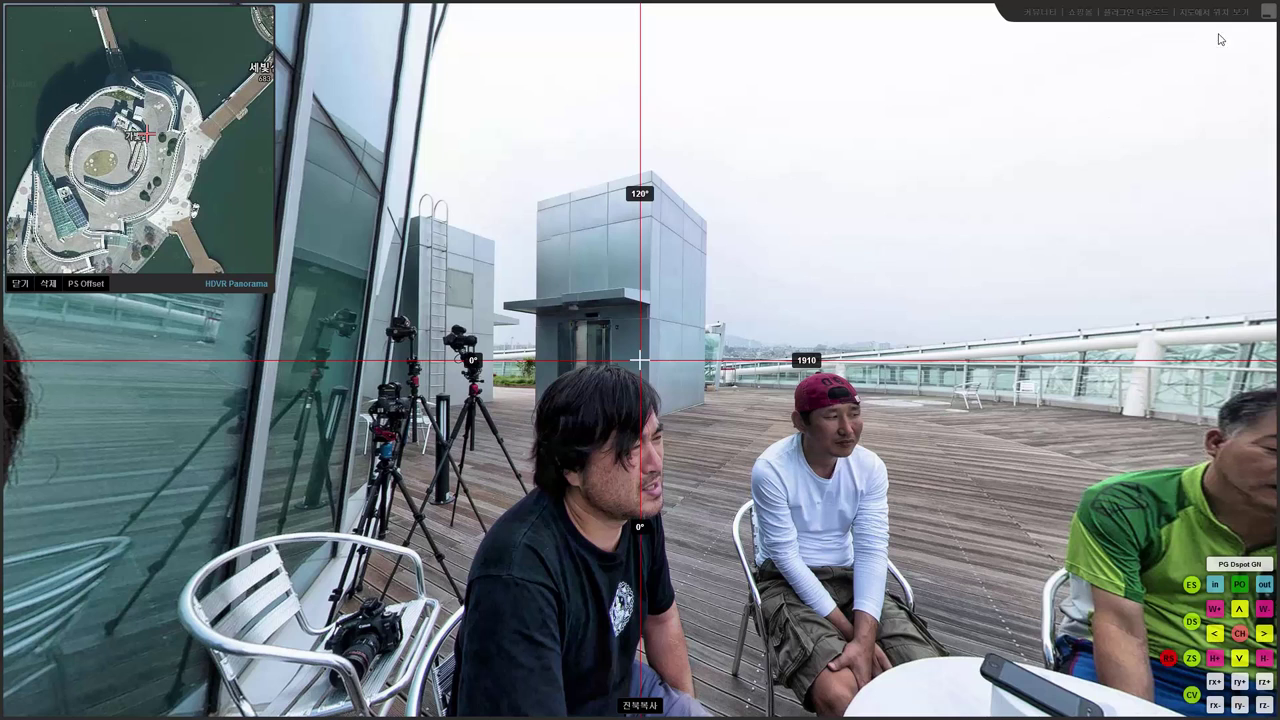
pyautogui.click(1267, 16)
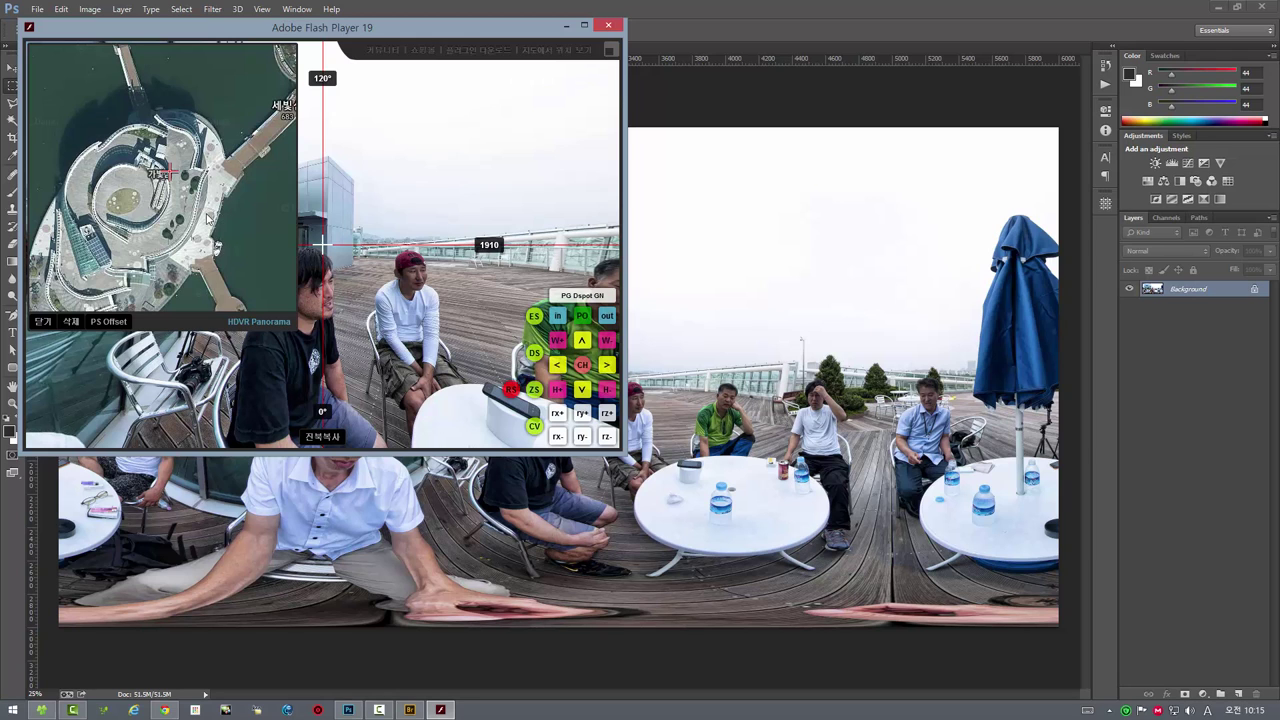
pyautogui.click(608, 25)
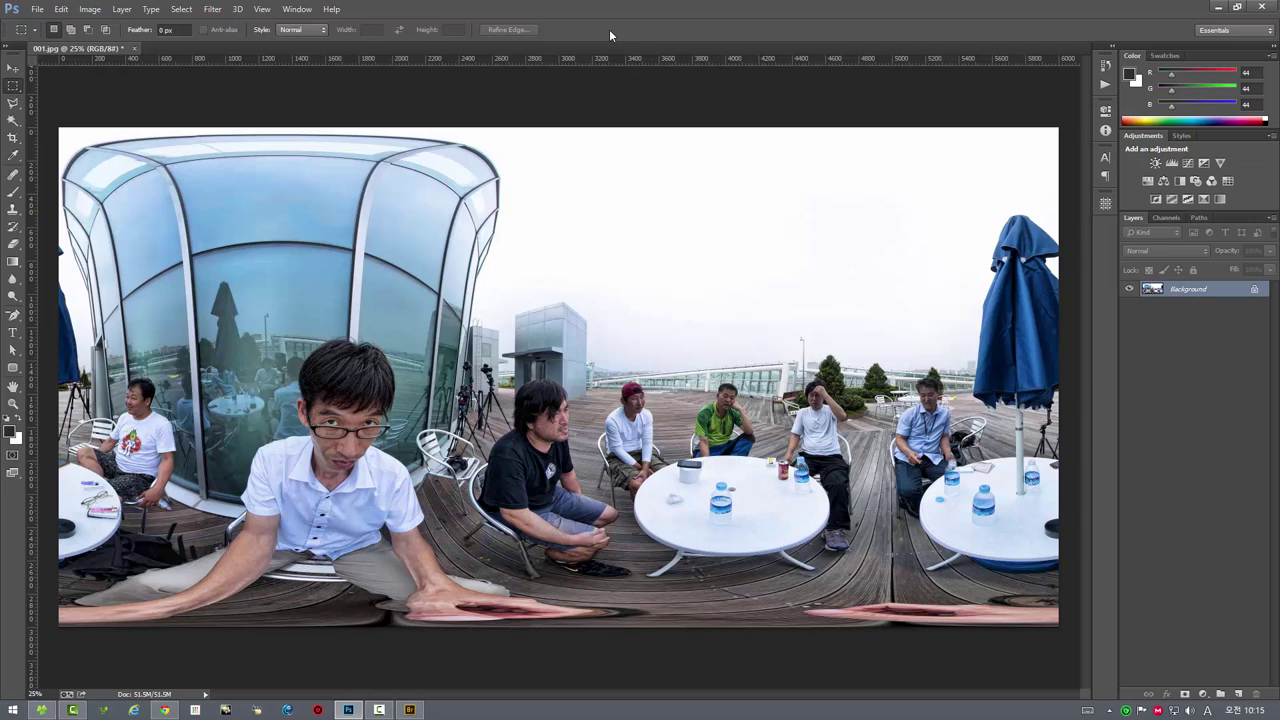
pyautogui.press('F12')
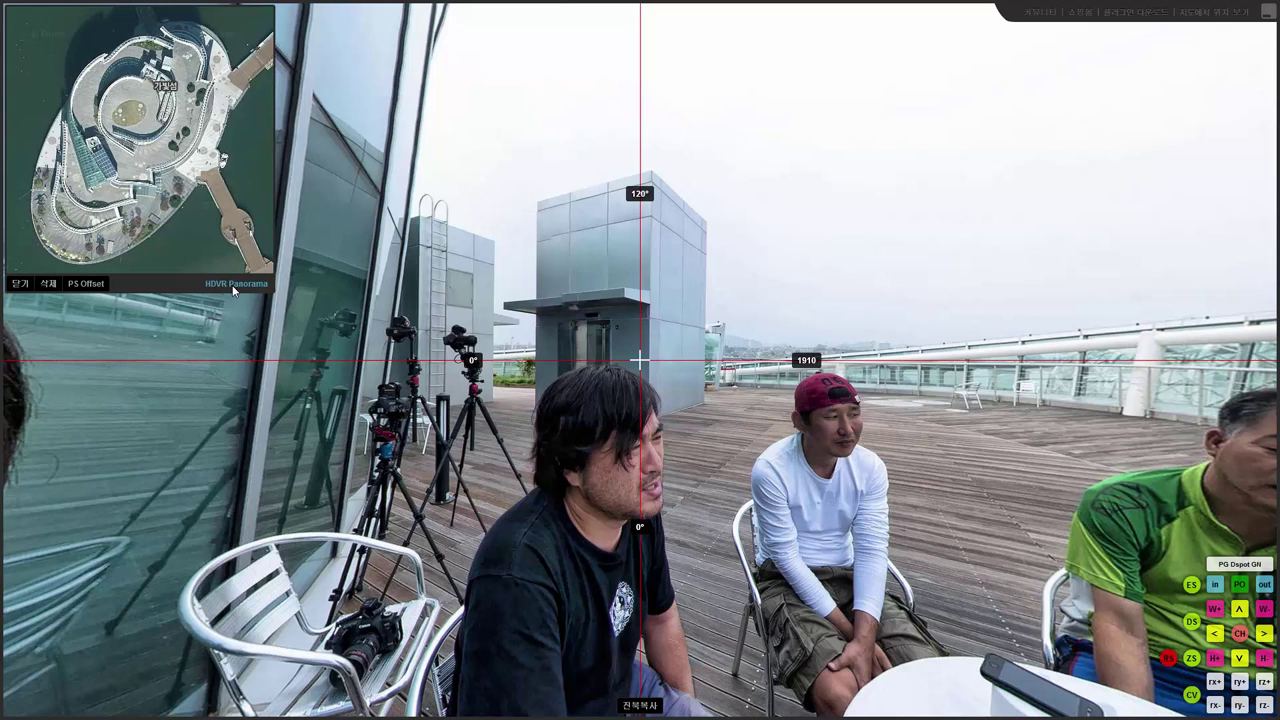
pyautogui.moveTo(233, 290); pyautogui.dragTo(297, 341)
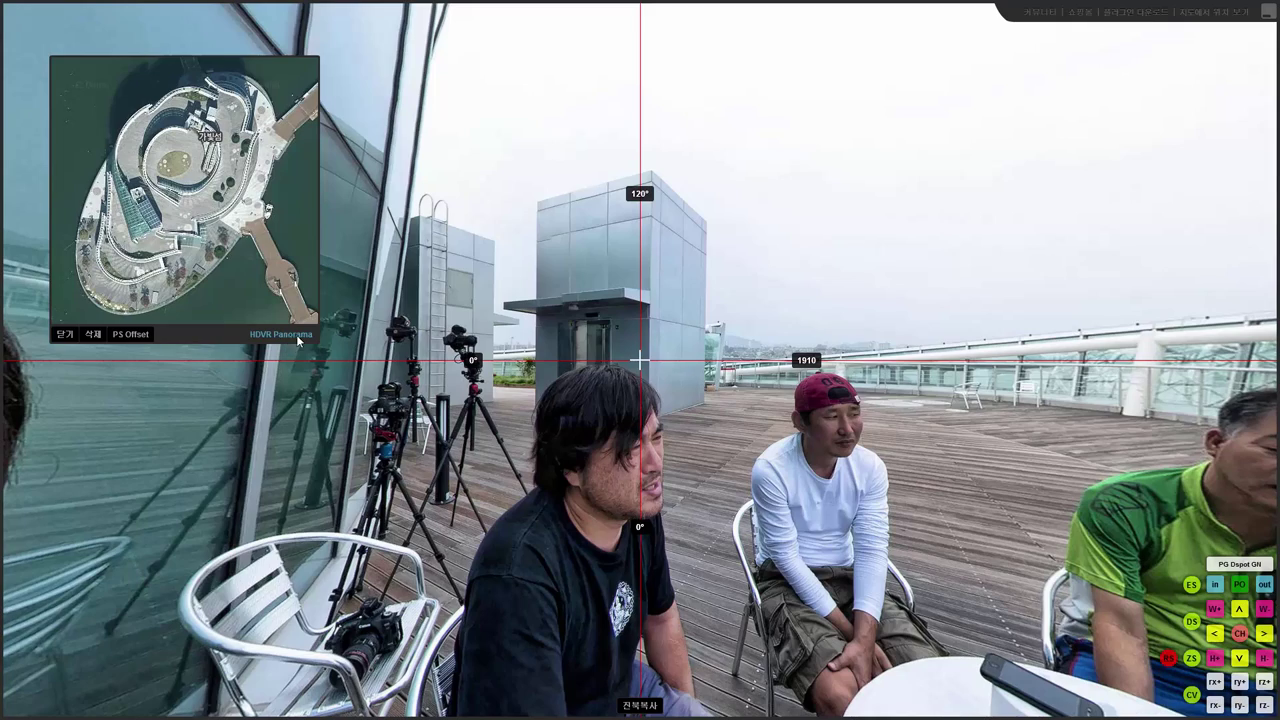
pyautogui.moveTo(538, 271)
pyautogui.mouseDown()
pyautogui.moveTo(670, 267)
pyautogui.moveTo(611, 277)
pyautogui.mouseUp()
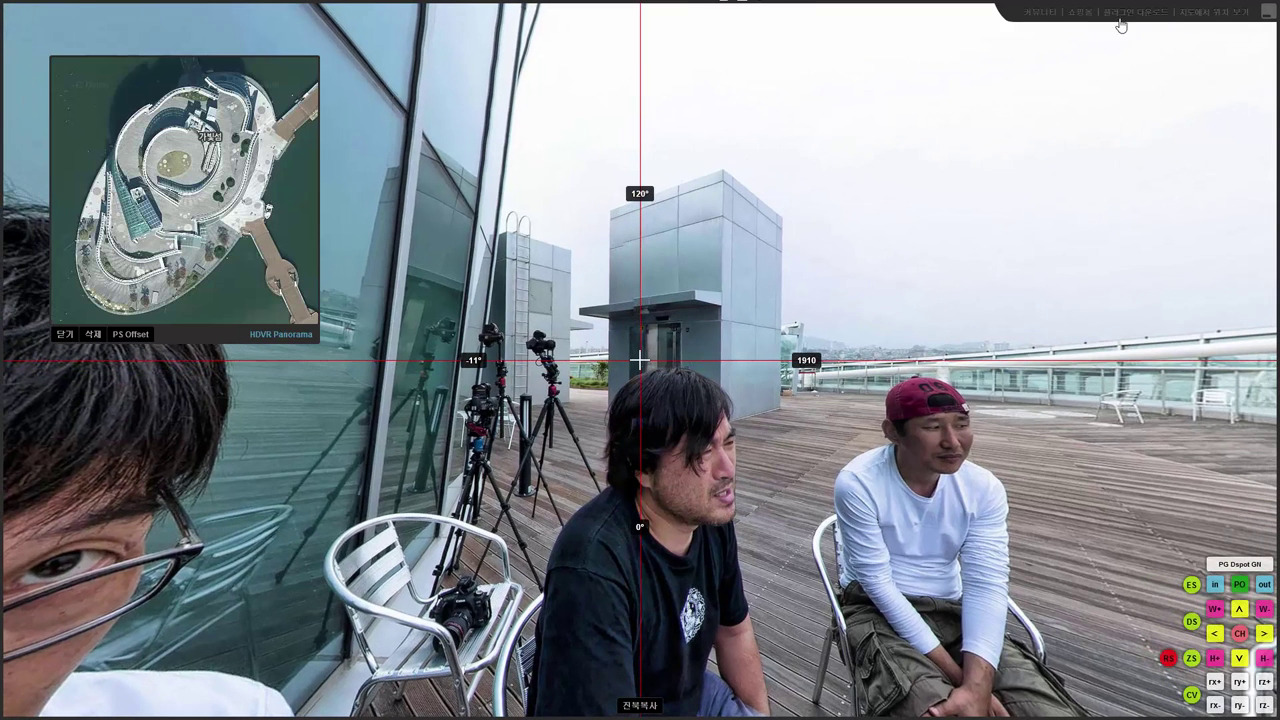
pyautogui.moveTo(1134, 12)
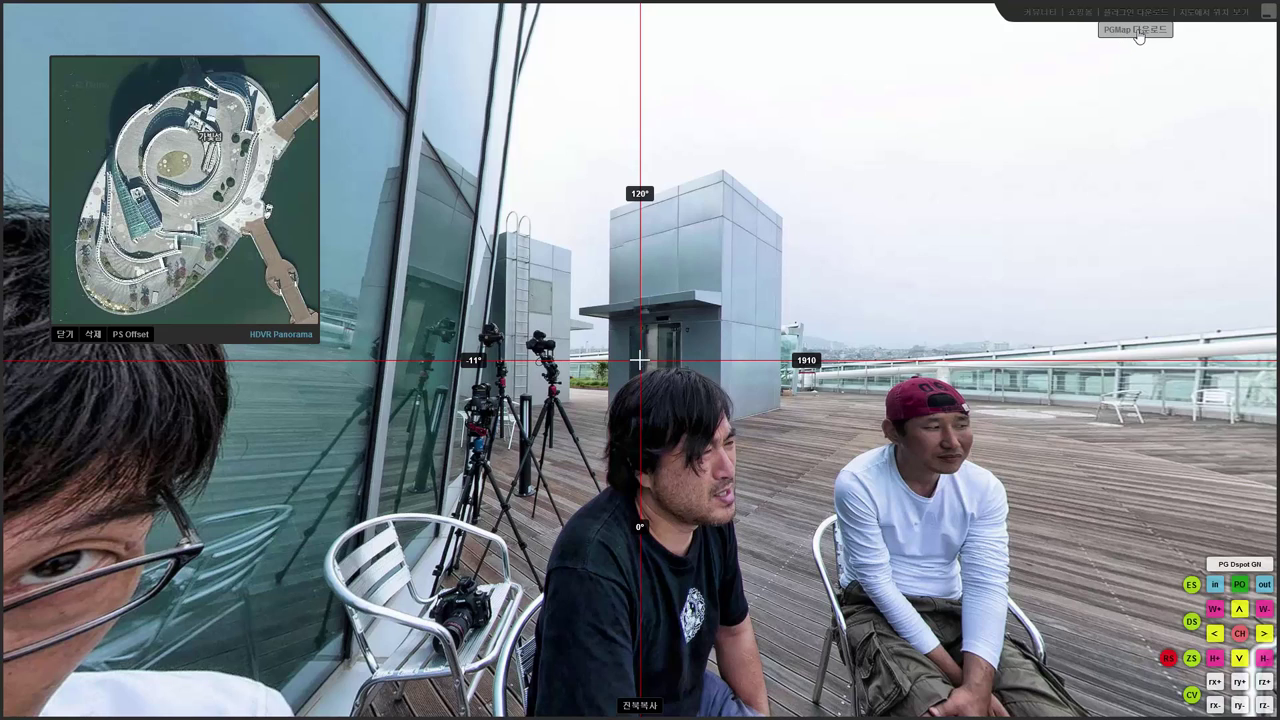
# - Download pgmap.zip from the PGMap page and open its downloads folder
pyautogui.click(1137, 31)
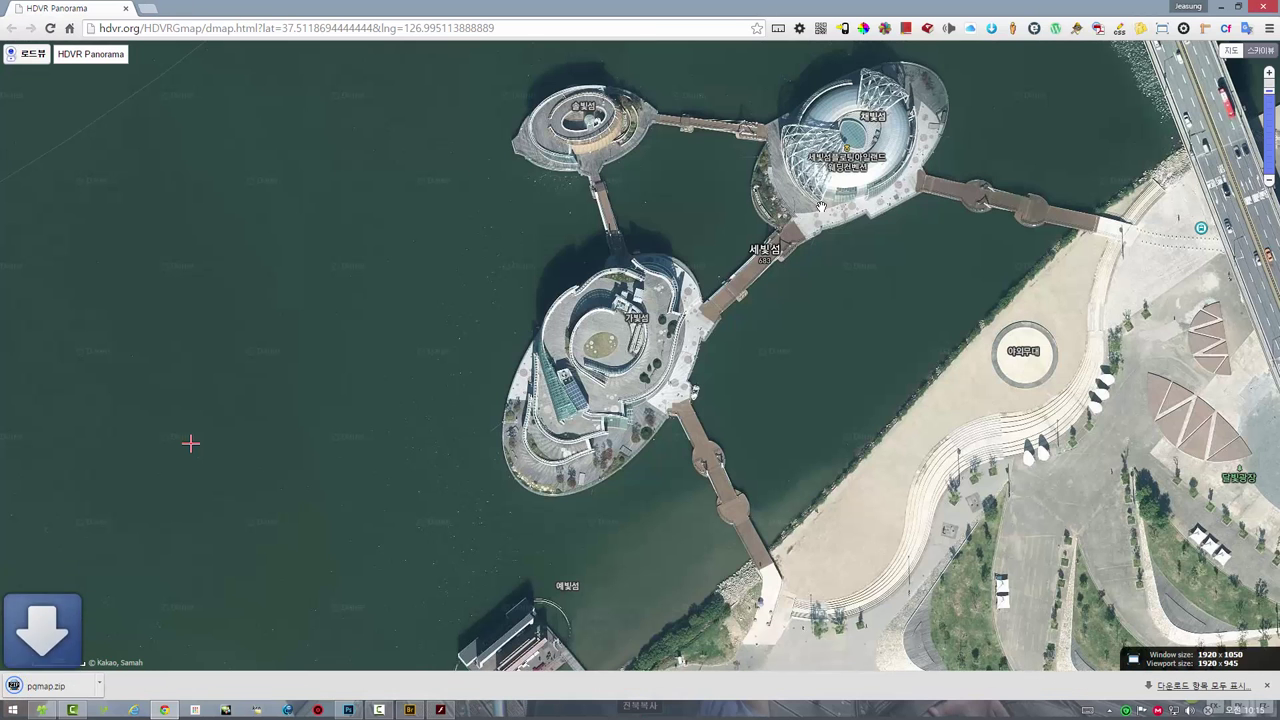
pyautogui.rightClick(77, 691)
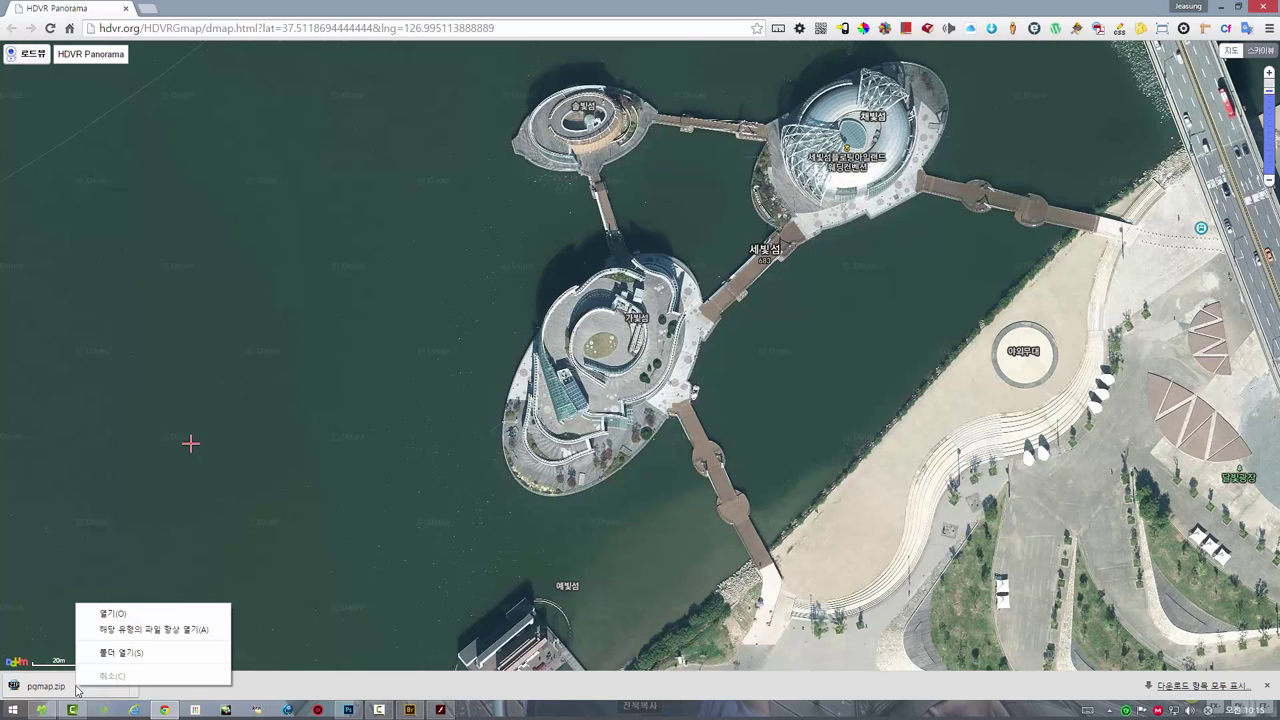
pyautogui.click(121, 652)
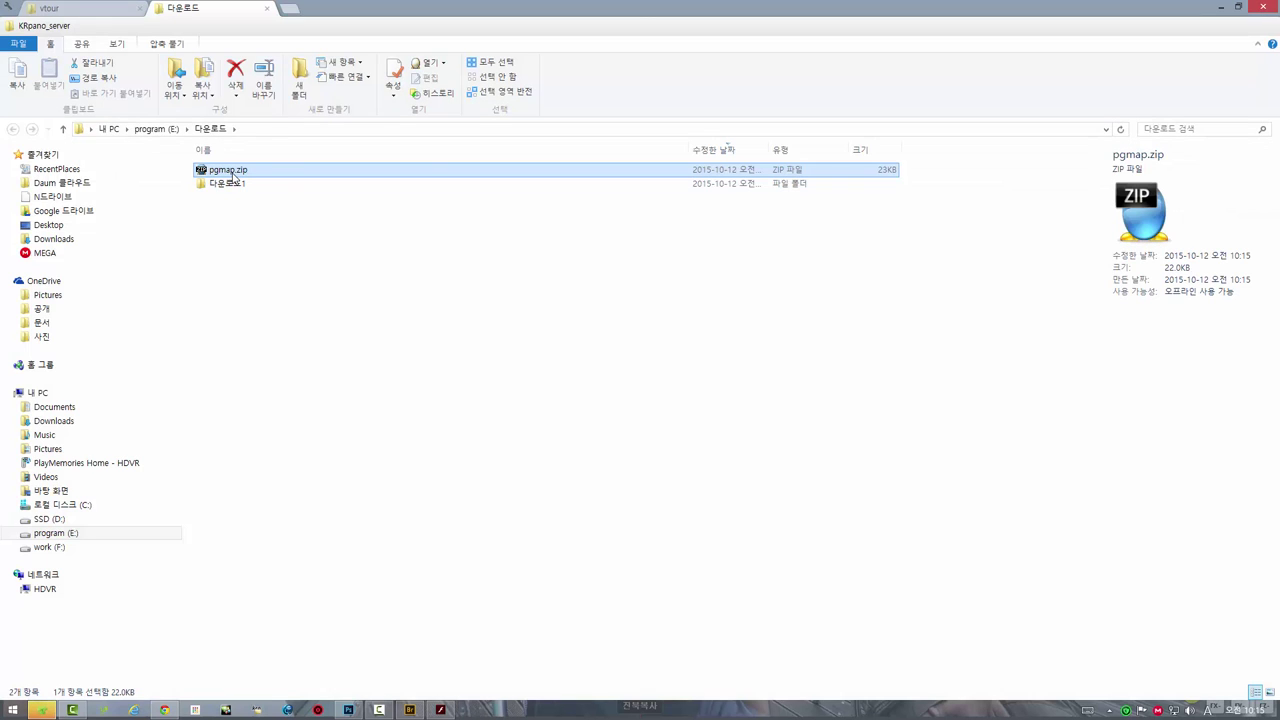
# - Copy pgmap.zip from Downloads into the vtour folder
pyautogui.rightClick(232, 176)
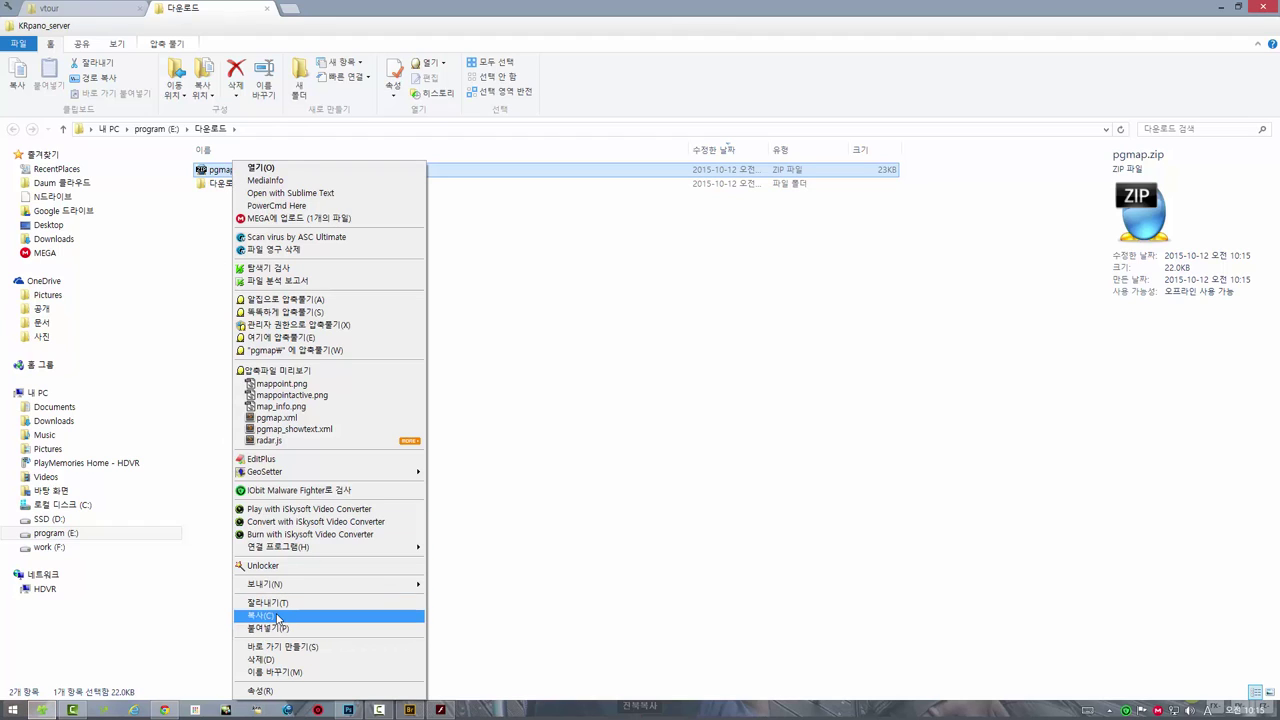
pyautogui.click(270, 629)
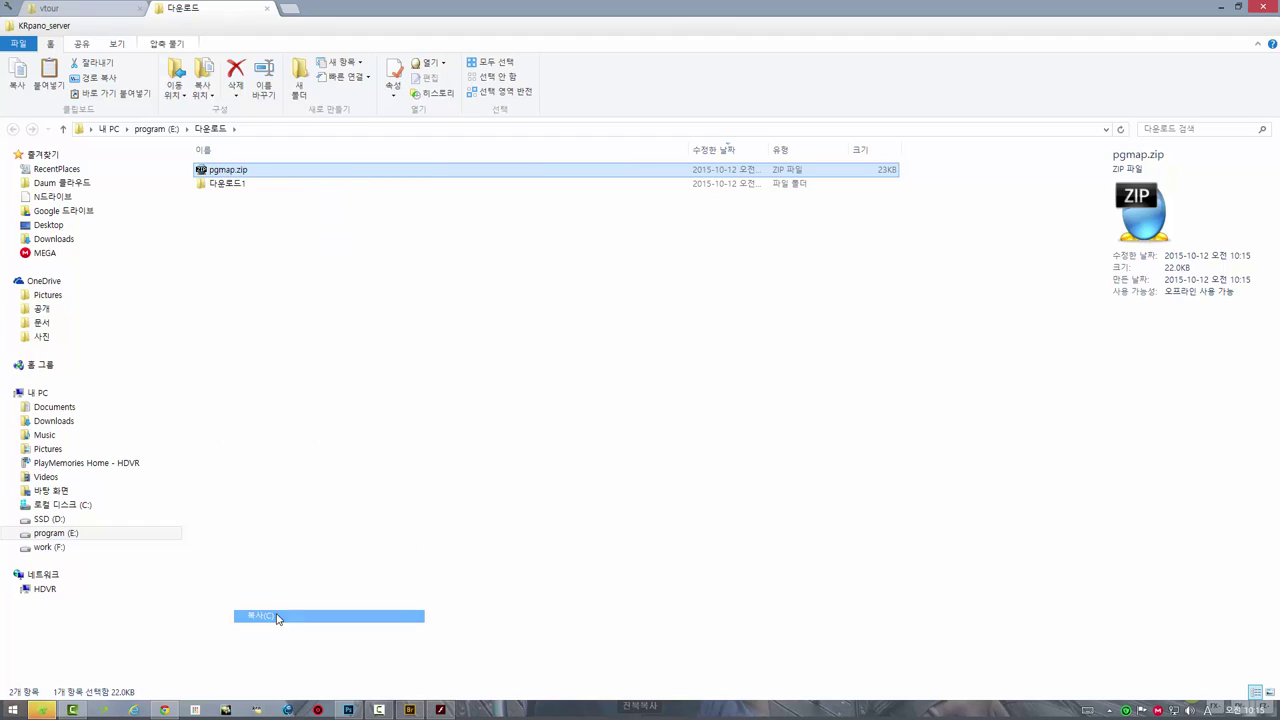
pyautogui.click(267, 10)
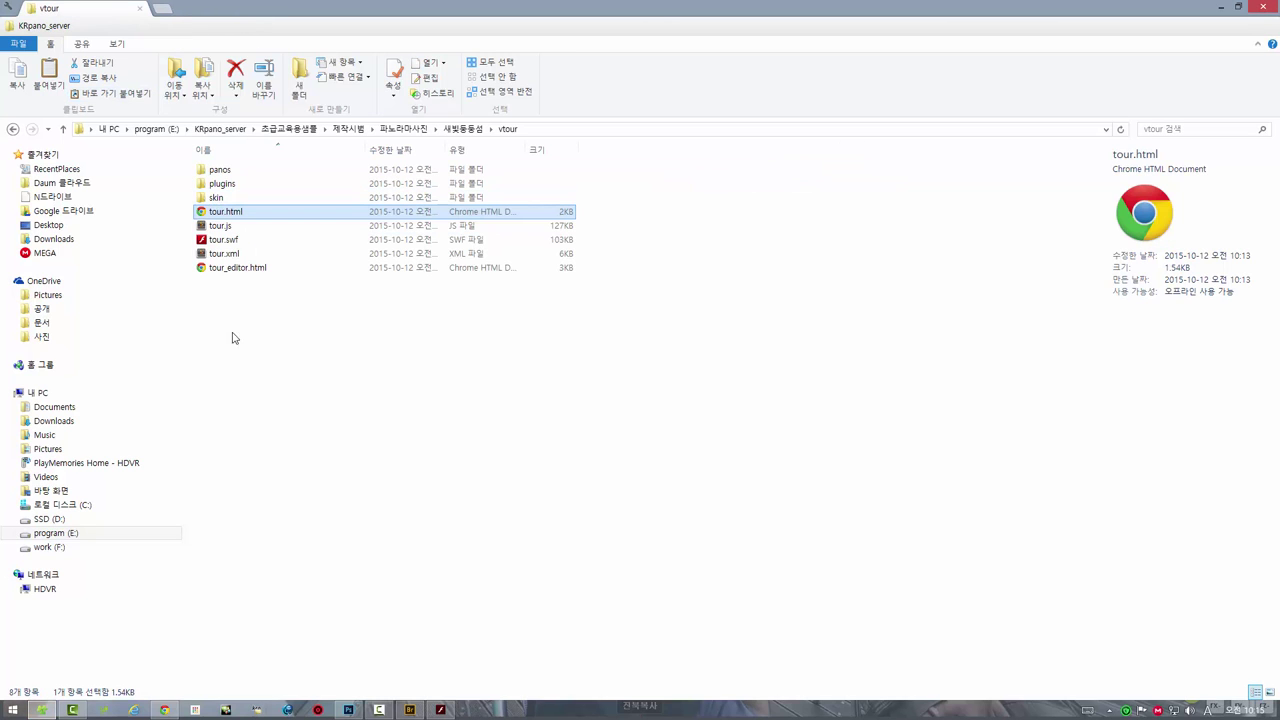
pyautogui.rightClick(290, 420)
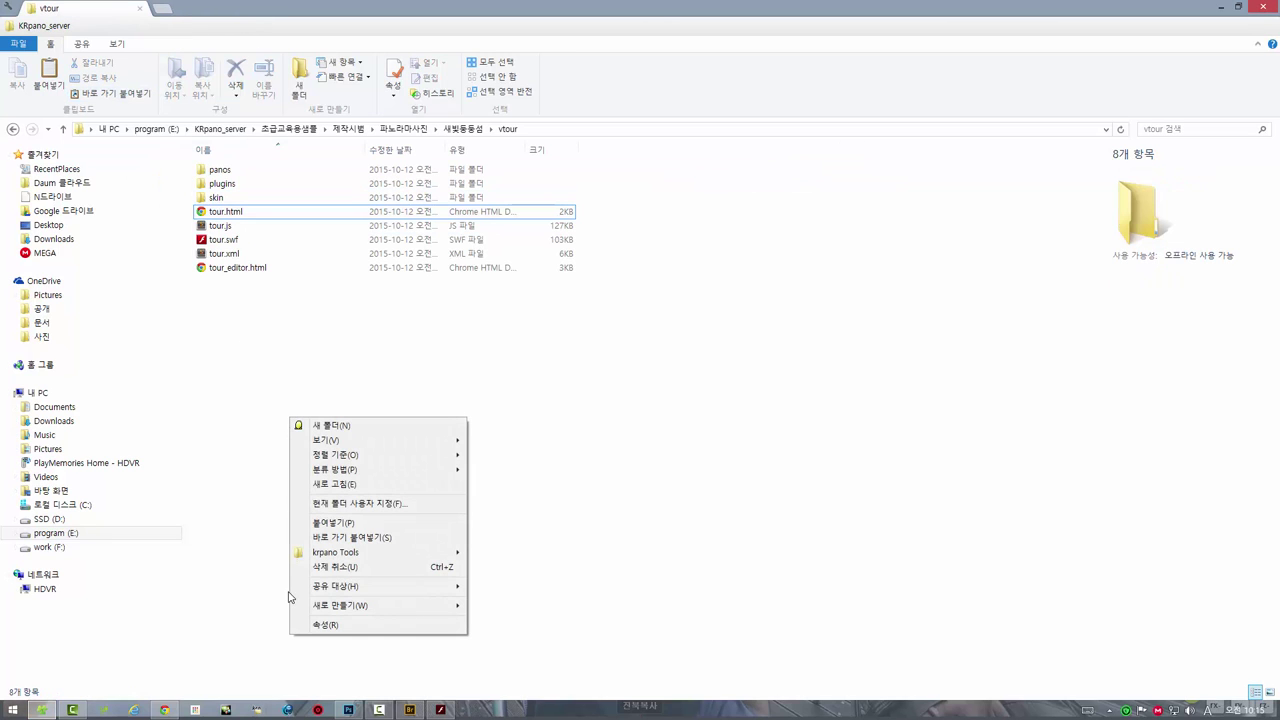
pyautogui.click(330, 522)
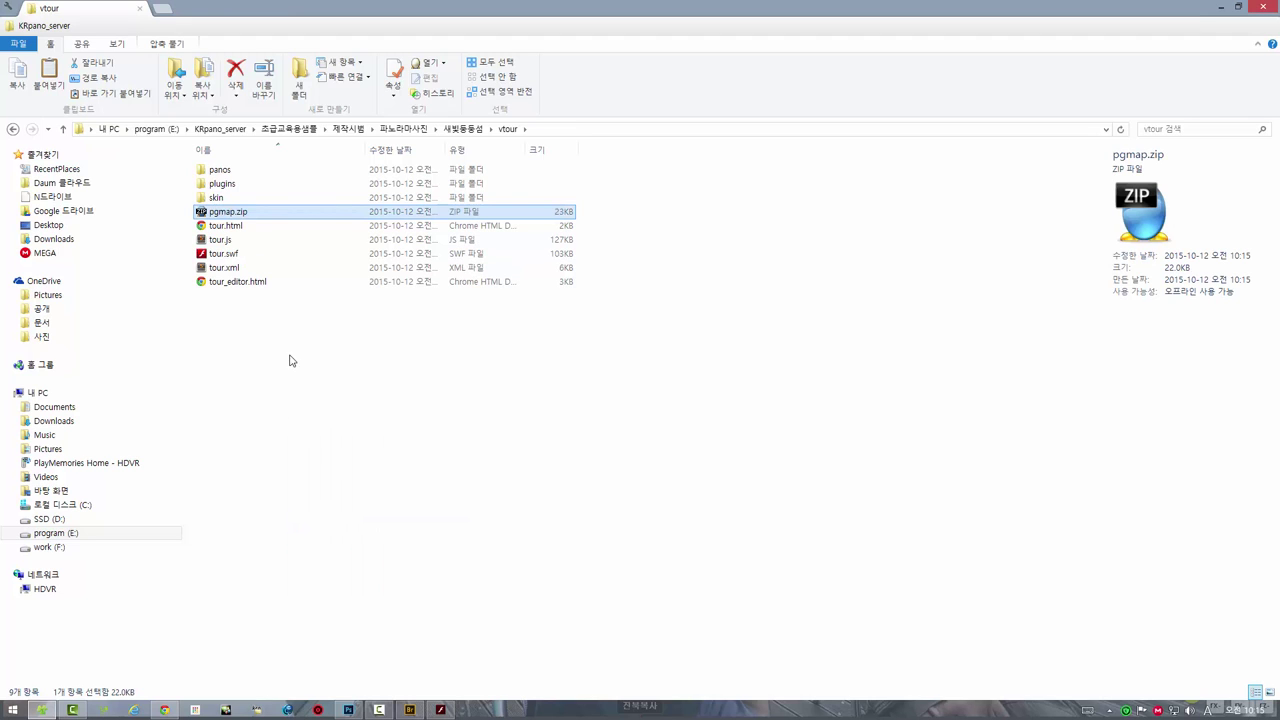
# - Extract pgmap.zip into a pgmap folder, then delete the zip archive
pyautogui.rightClick(247, 218)
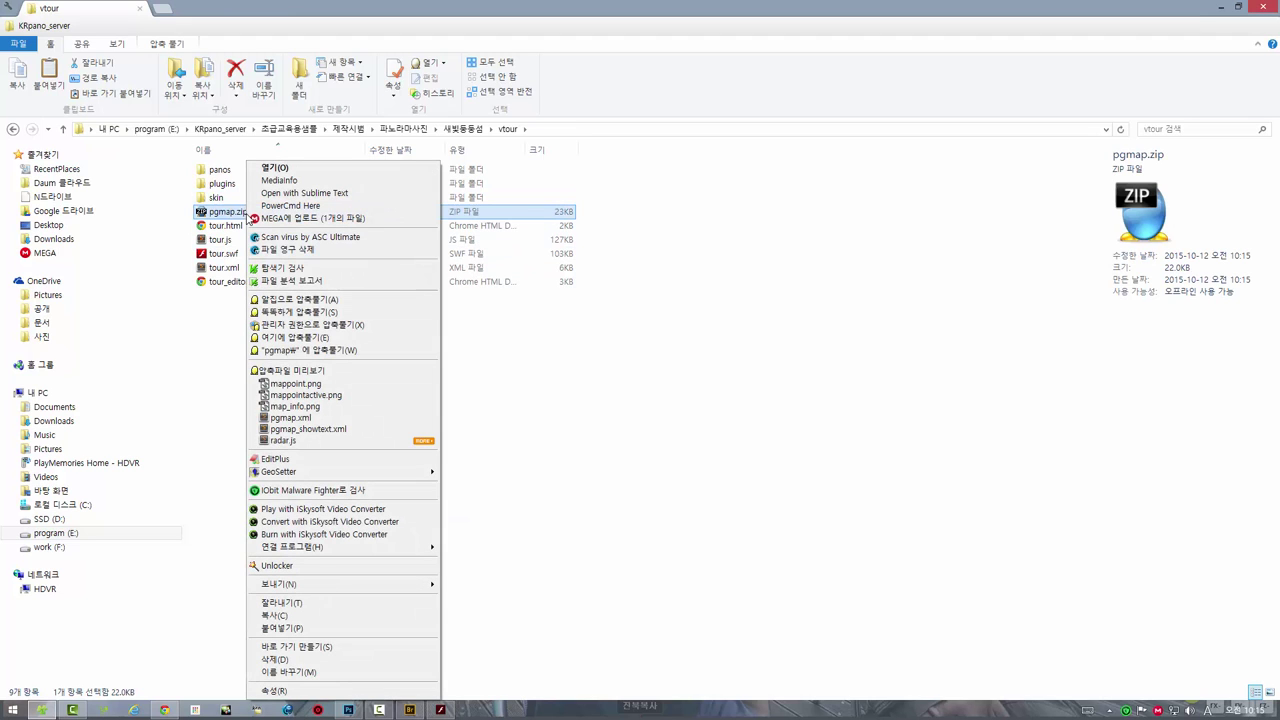
pyautogui.click(287, 351)
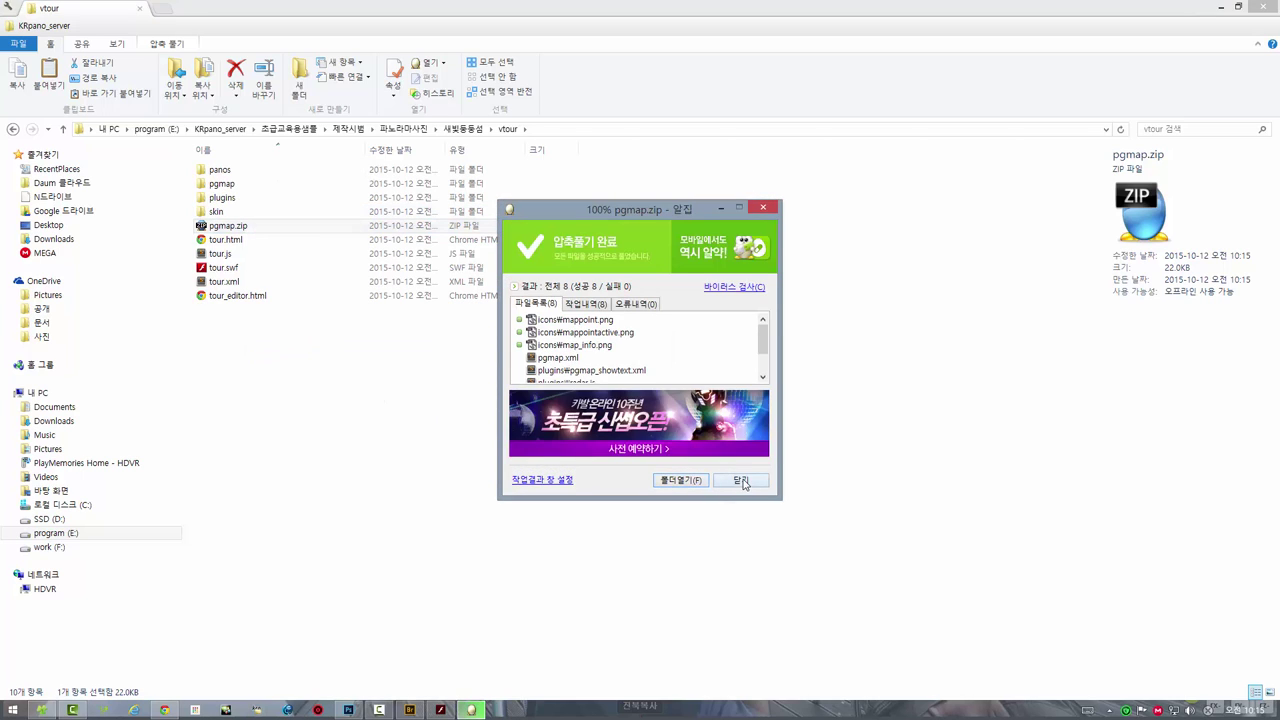
pyautogui.click(740, 481)
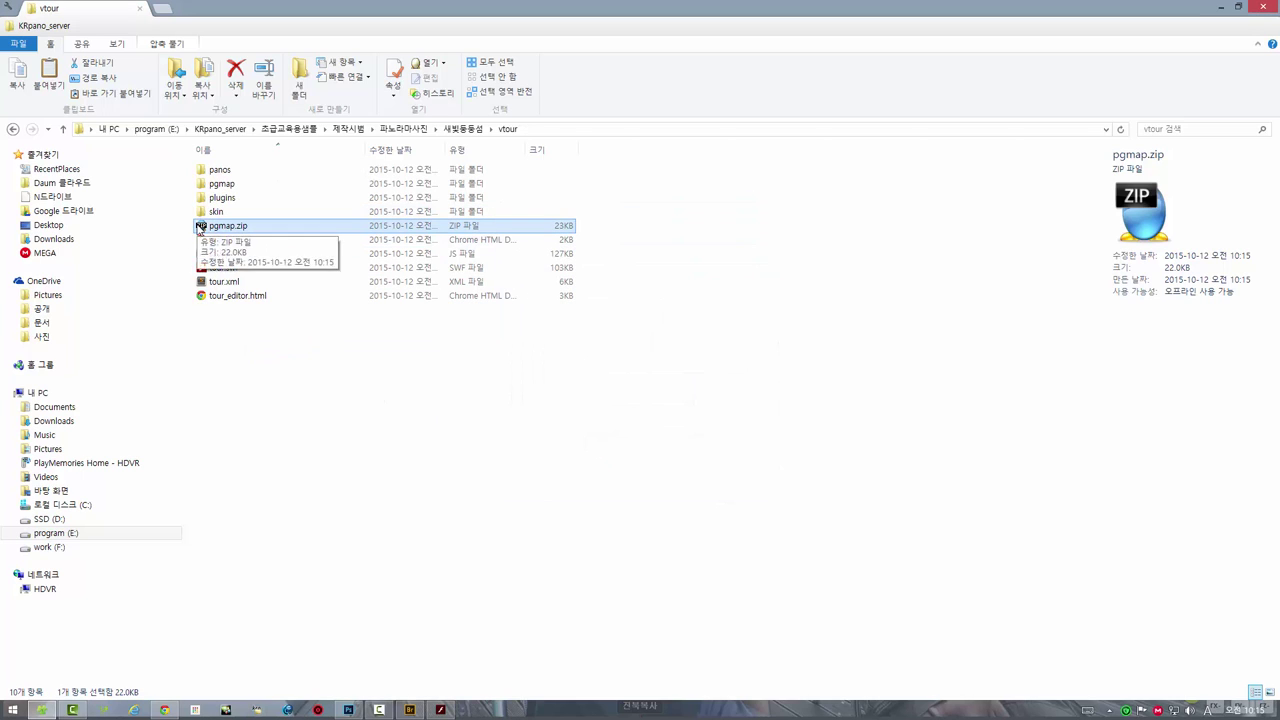
pyautogui.press('Delete')
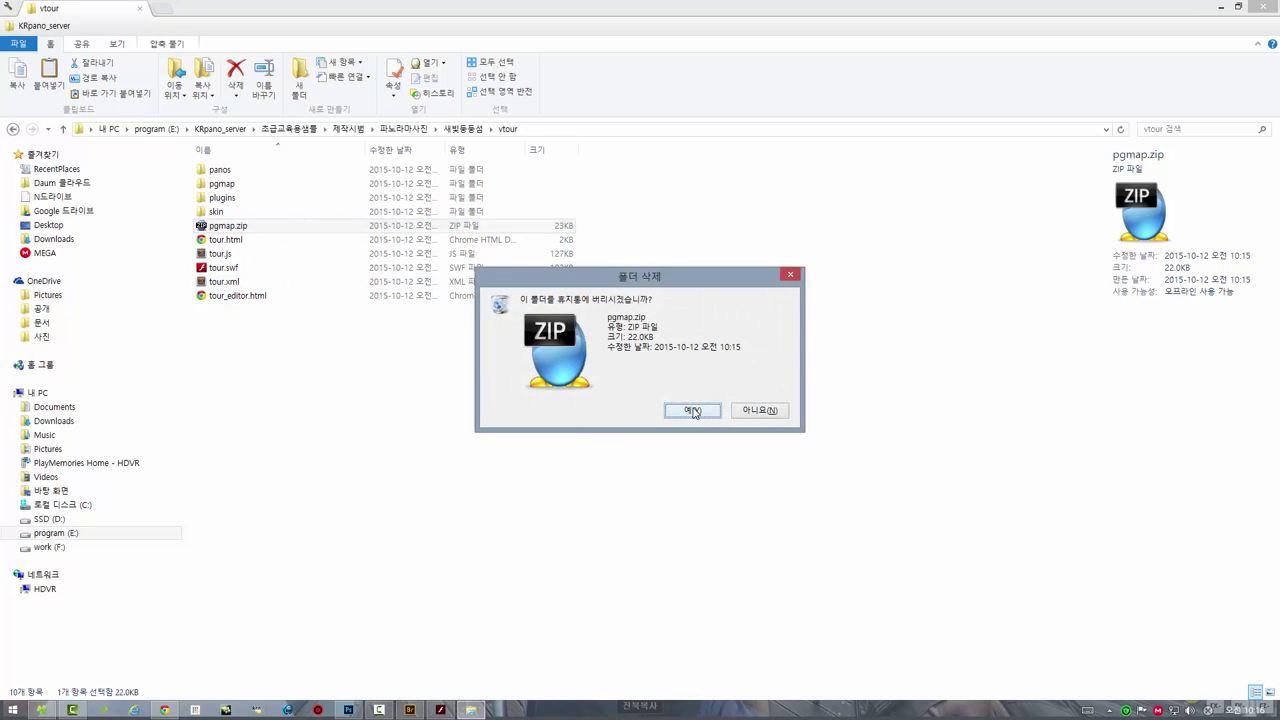
pyautogui.click(694, 410)
# - Check pgmap.xml inside the pgmap folder, then select tour.xml in vtour
pyautogui.doubleClick(218, 184)
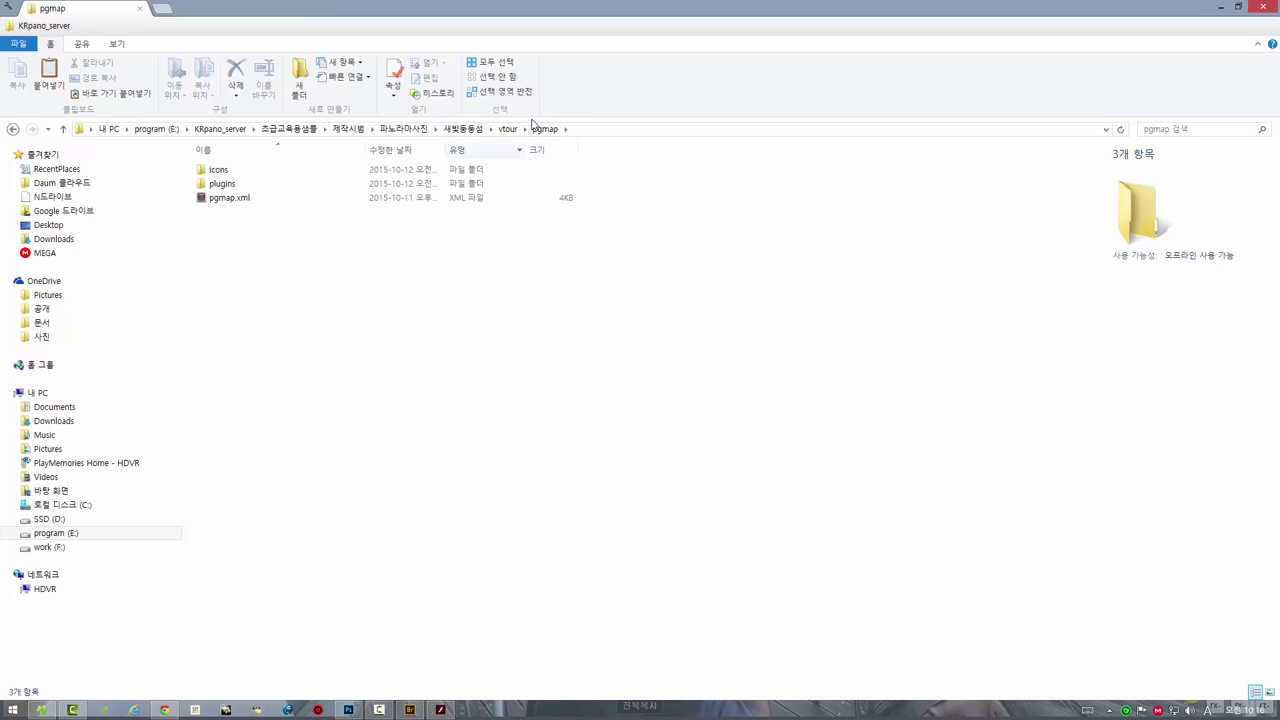
pyautogui.moveTo(548, 150)
pyautogui.click(232, 204)
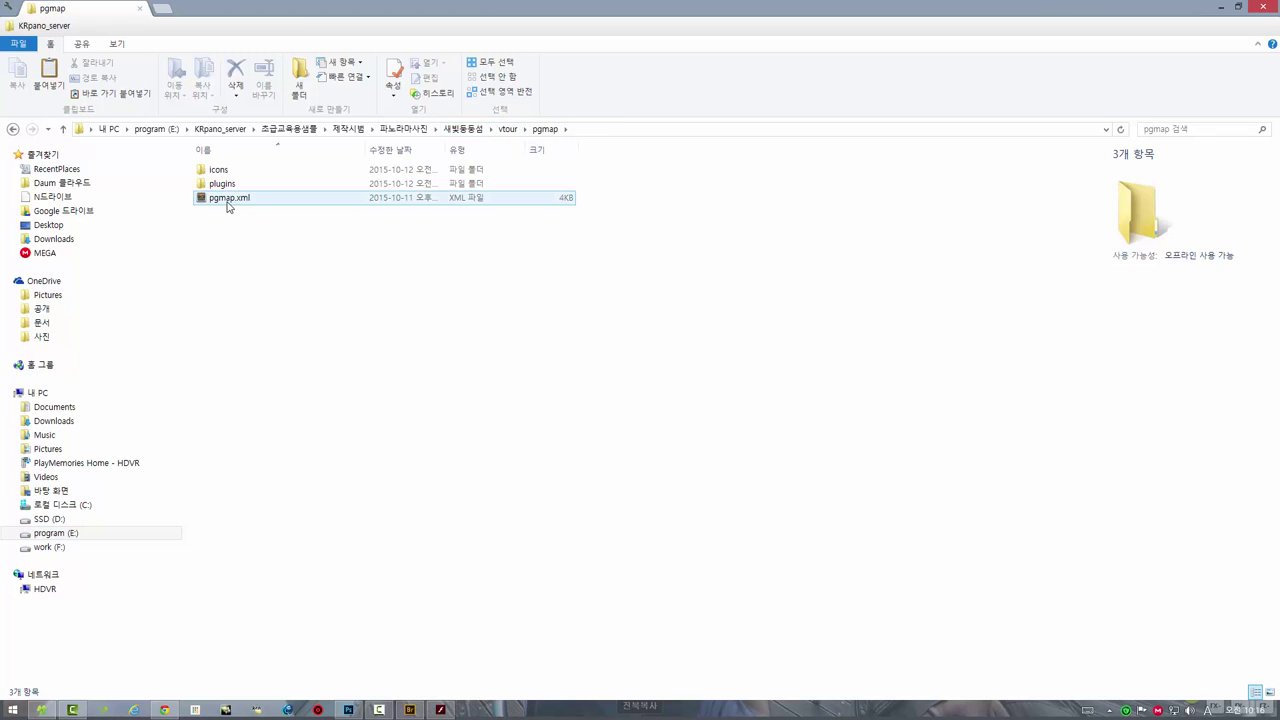
pyautogui.click(13, 129)
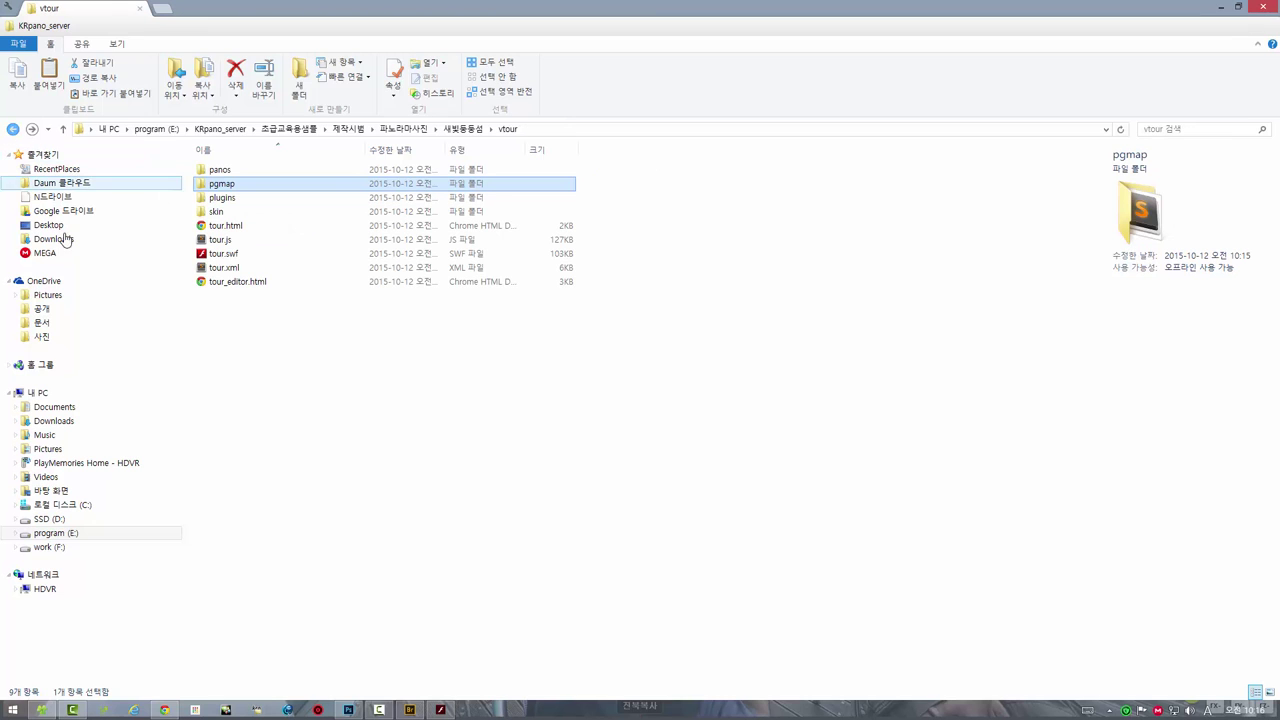
pyautogui.click(206, 269)
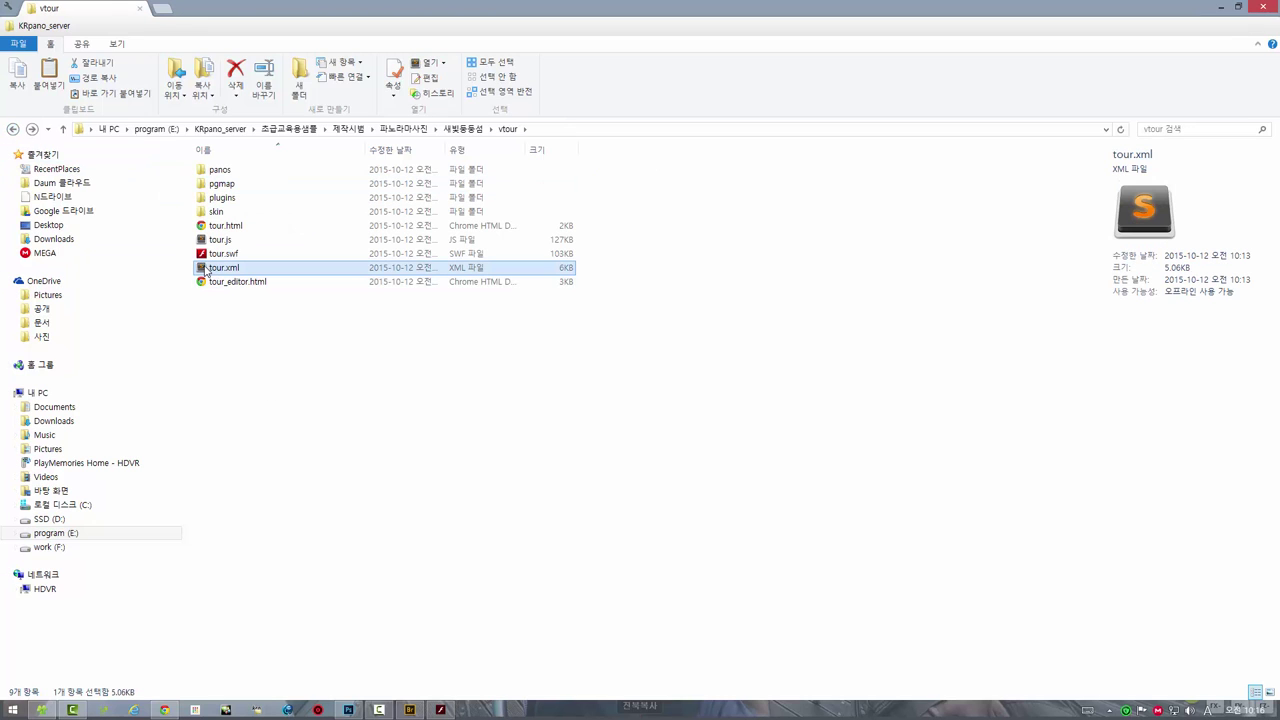
# - Open tour.xml and duplicate the skin/vtourskin.xml include line onto line 4
pyautogui.doubleClick(206, 269)
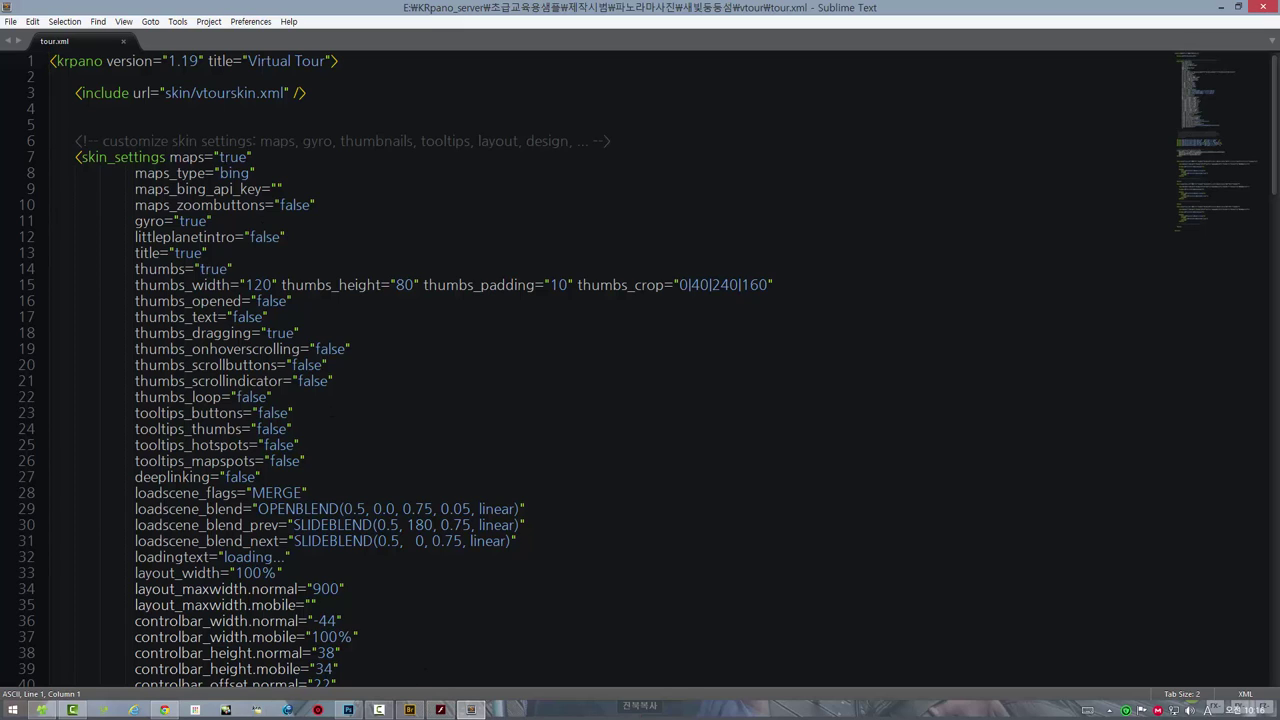
pyautogui.moveTo(325, 96); pyautogui.dragTo(80, 93)
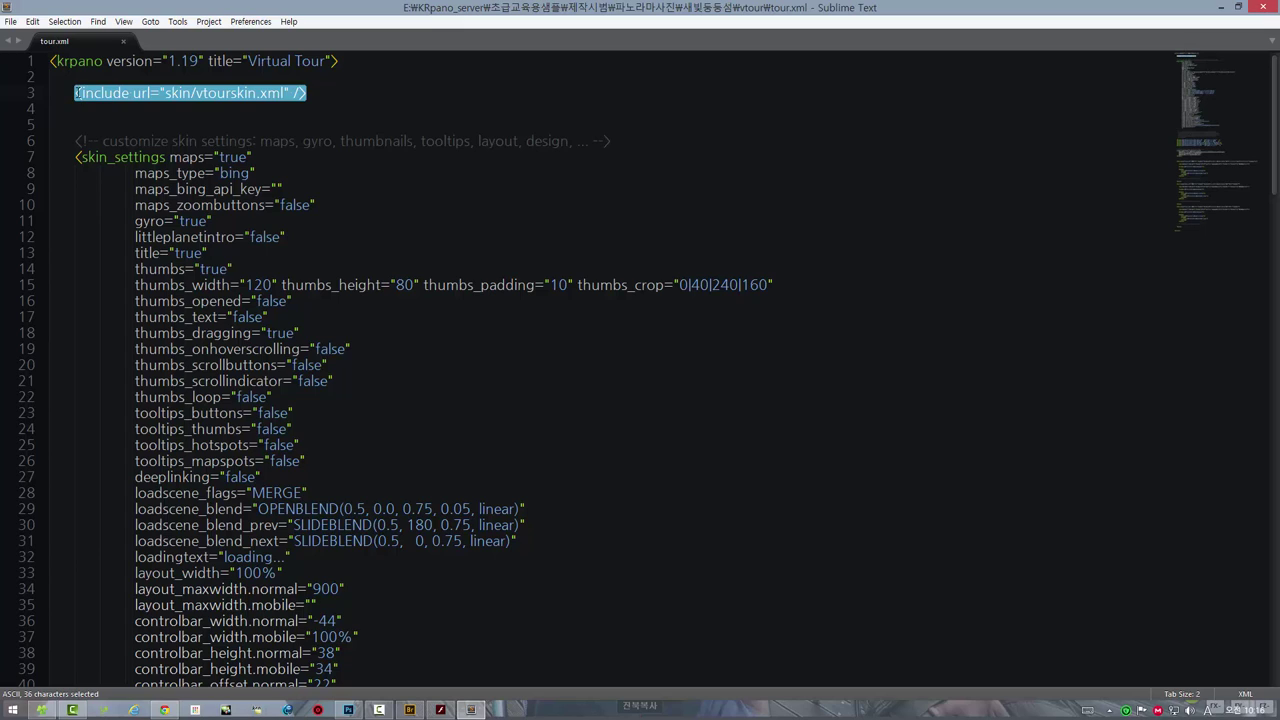
pyautogui.hotkey('ctrl', 'c')
pyautogui.click(324, 98)
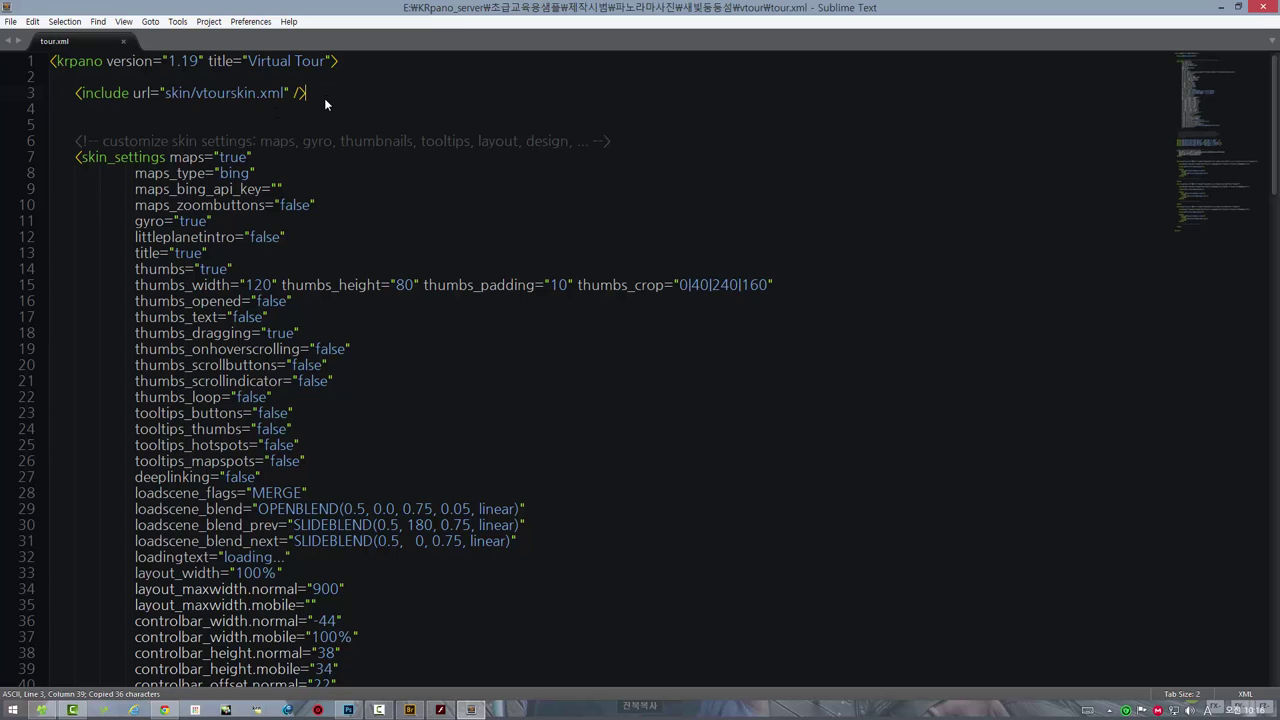
pyautogui.press('Return')
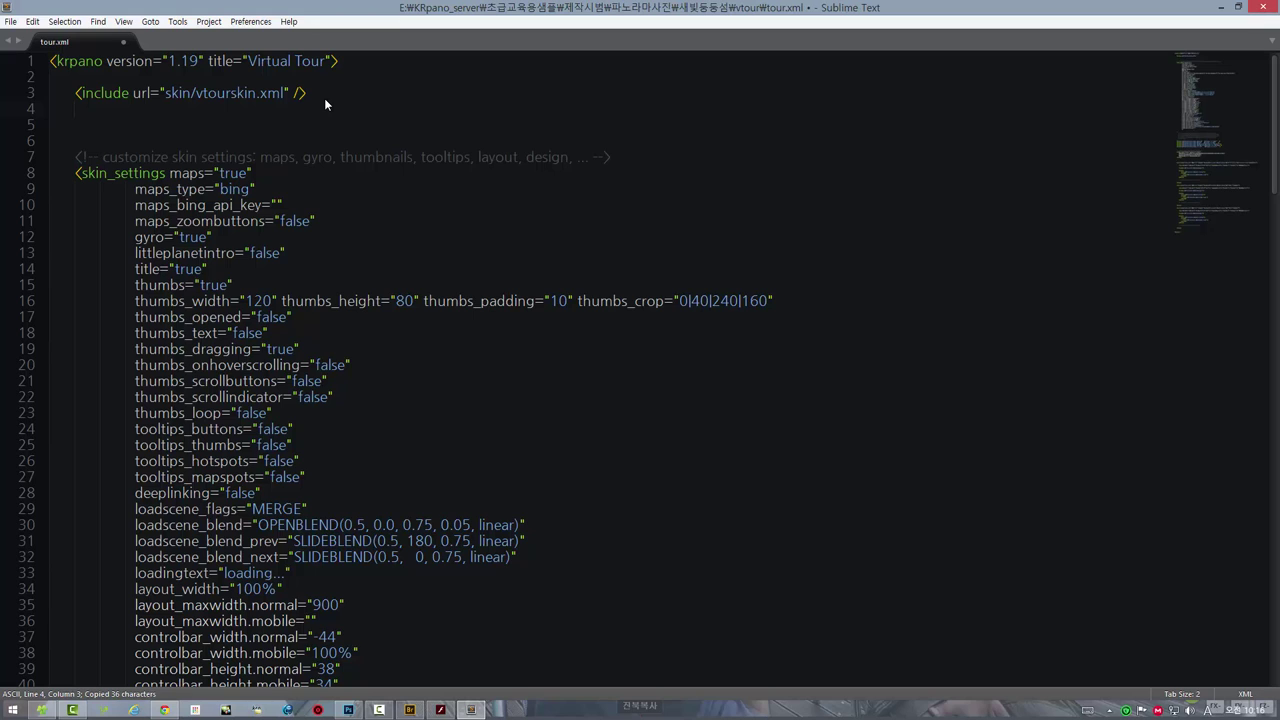
pyautogui.hotkey('ctrl', 'v')
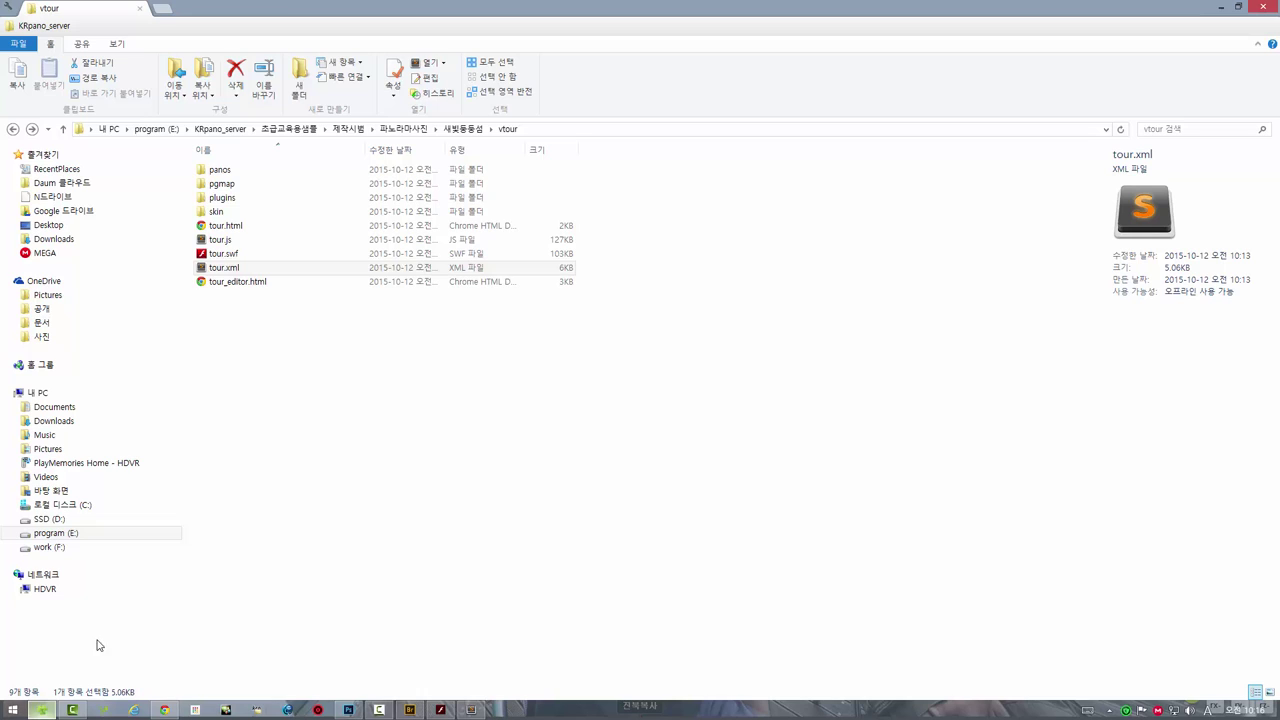
# - In File Explorer, select the pgmap folder and bring up its name for editing
pyautogui.click(42, 710)
pyautogui.click(228, 186)
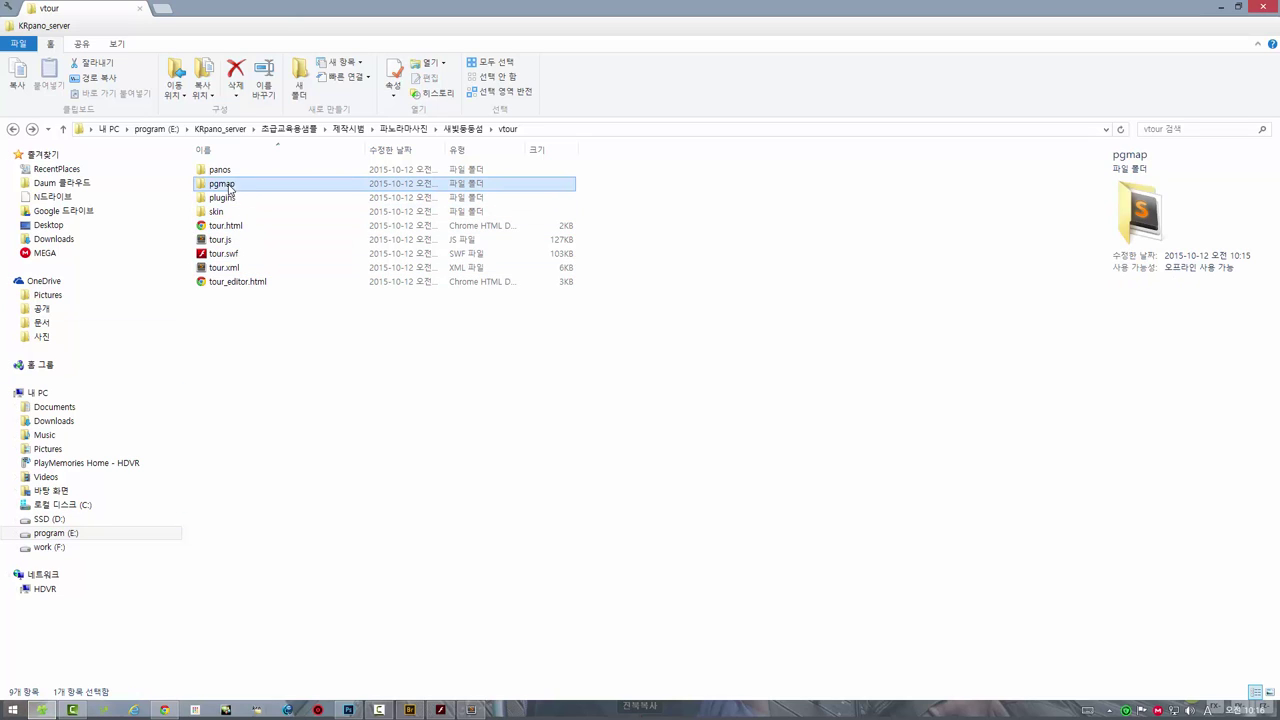
pyautogui.click(226, 186)
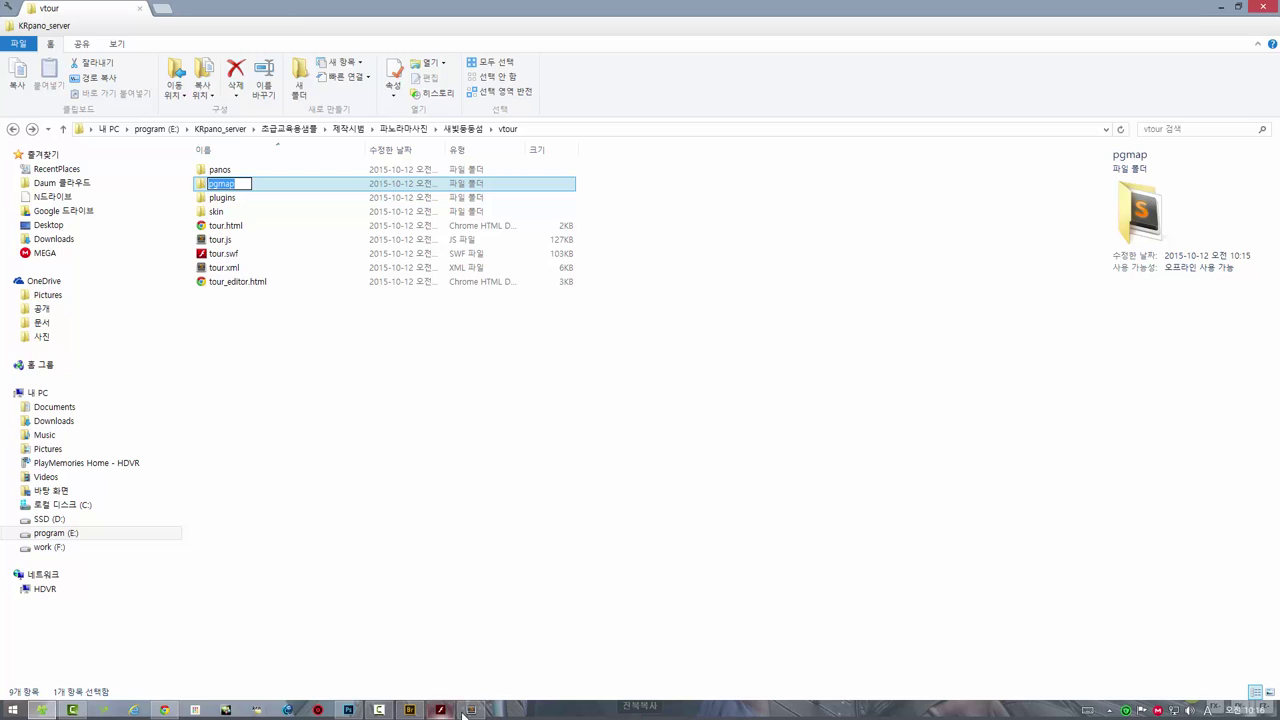
# - Change both 'skin' and 'vtourskin' on line 4 to 'pgmap', making it pgmap/pgmap.xml
pyautogui.click(471, 710)
pyautogui.doubleClick(178, 109)
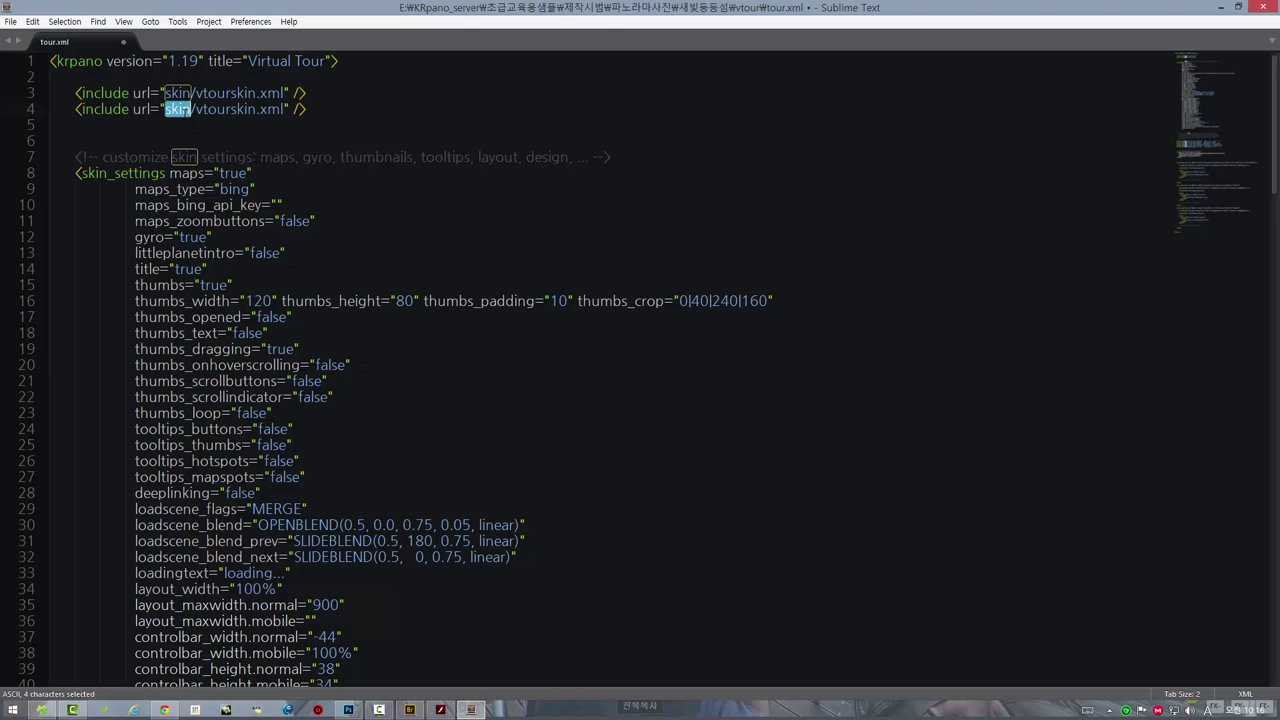
pyautogui.write('pgmap')
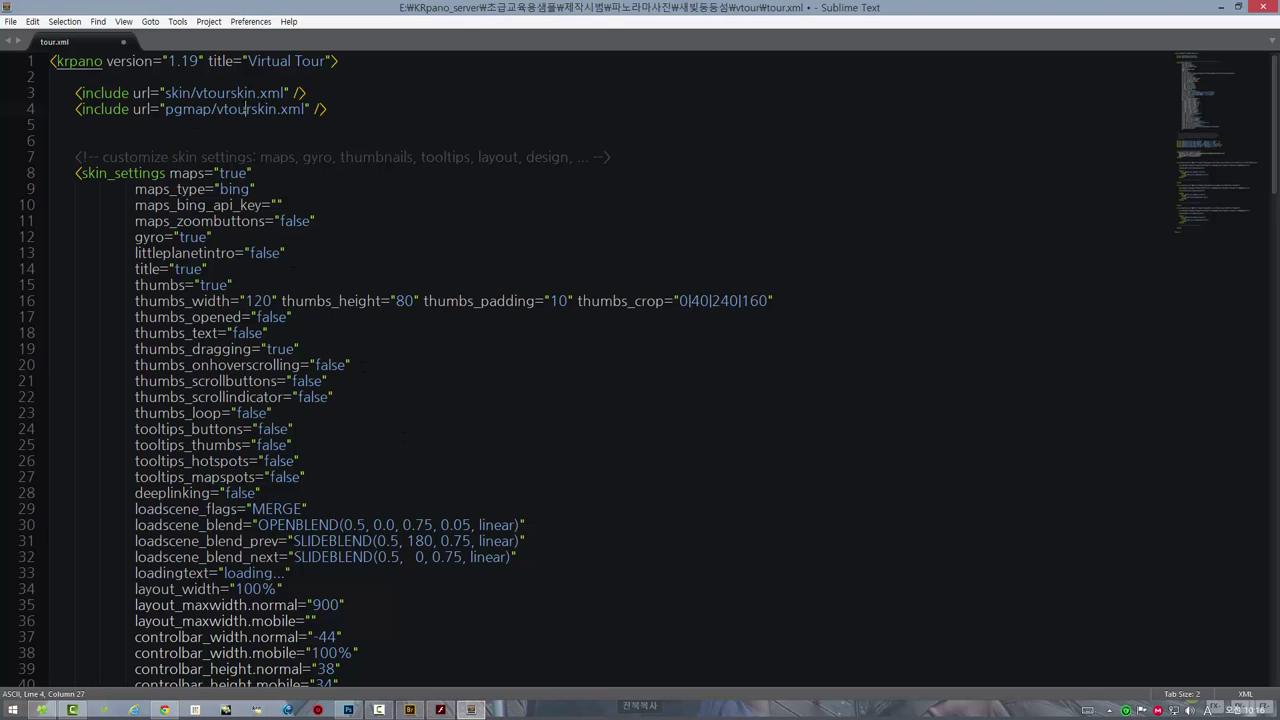
pyautogui.doubleClick(246, 109)
pyautogui.write('pgmap')
# - Save tour.xml through the File menu
pyautogui.click(10, 21)
pyautogui.click(70, 128)
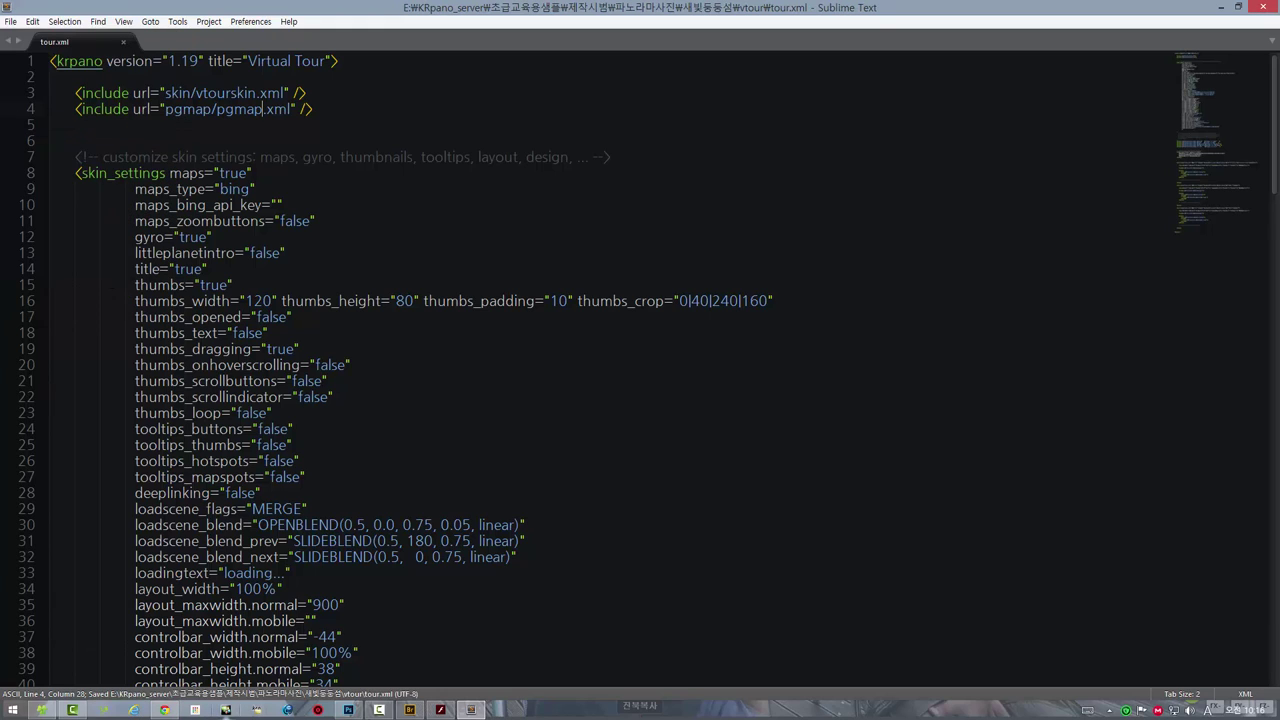
pyautogui.click(41, 710)
# - Open the vtour tour.html in Chrome to preview the tour with its empty map box
pyautogui.click(216, 227)
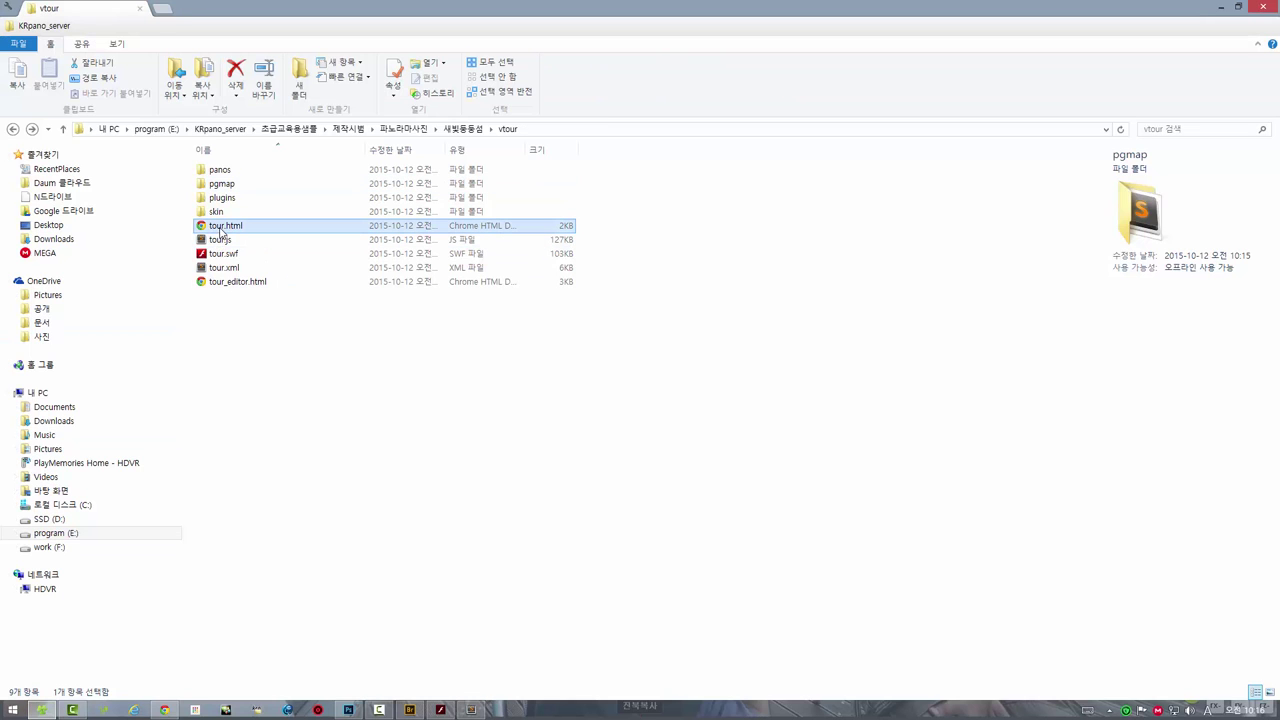
pyautogui.doubleClick(214, 229)
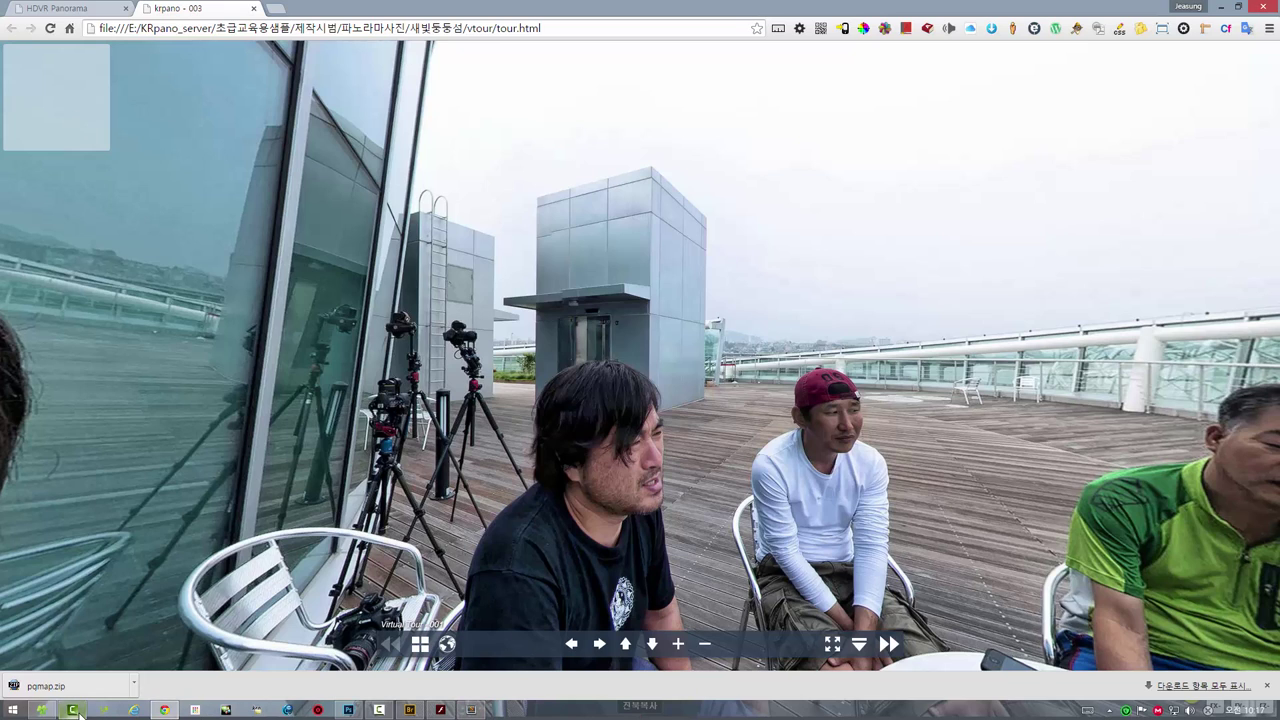
pyautogui.click(41, 710)
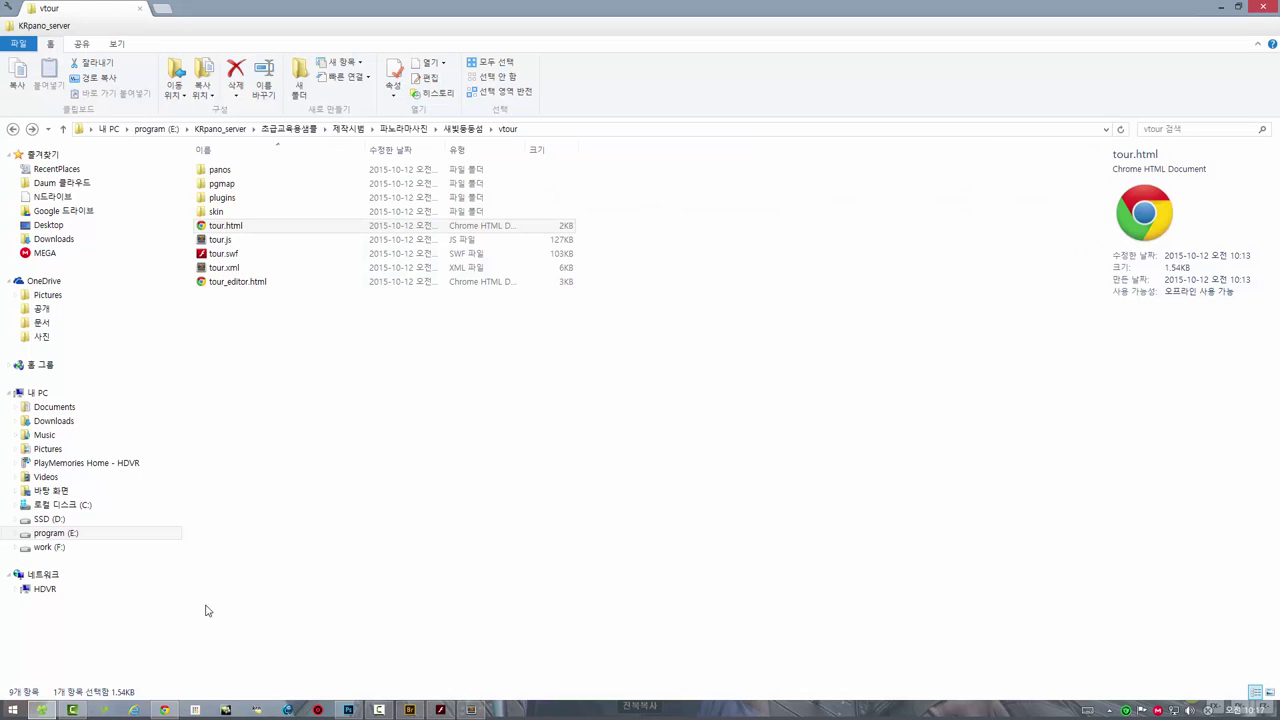
# - Open the pgmap folder and load pgmap.xml into Sublime Text
pyautogui.click(209, 185)
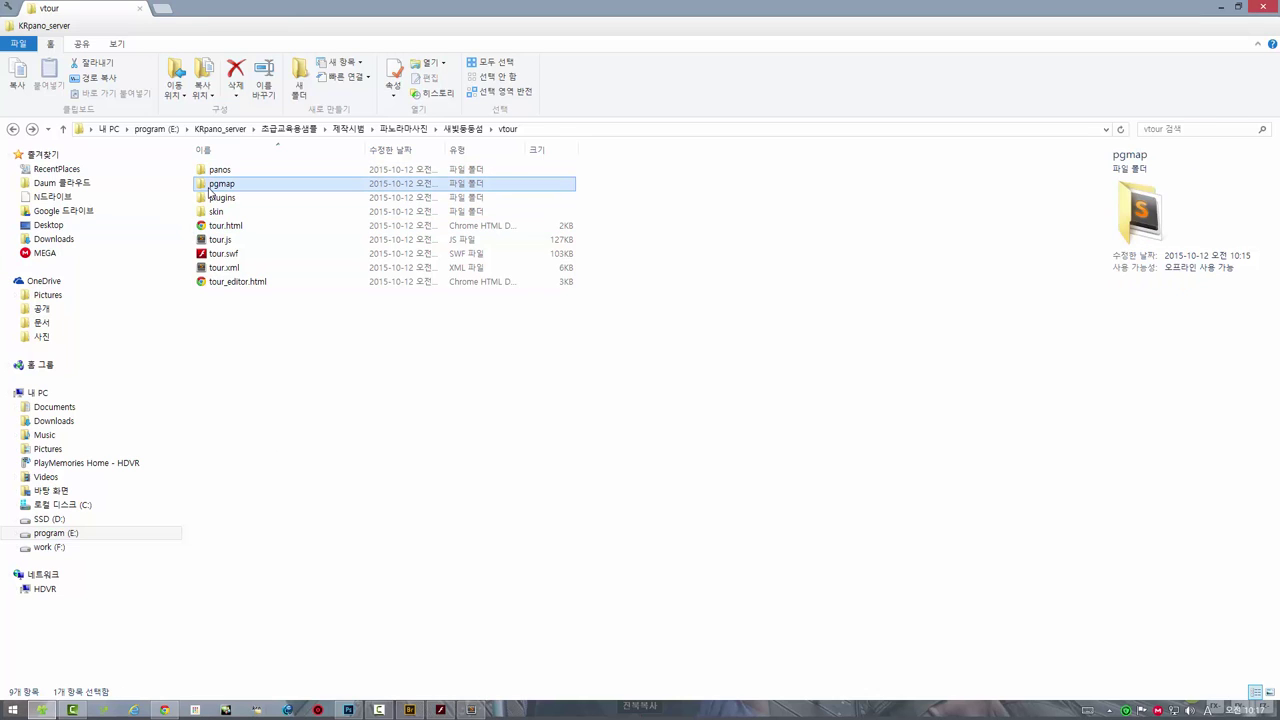
pyautogui.doubleClick(209, 188)
pyautogui.click(209, 200)
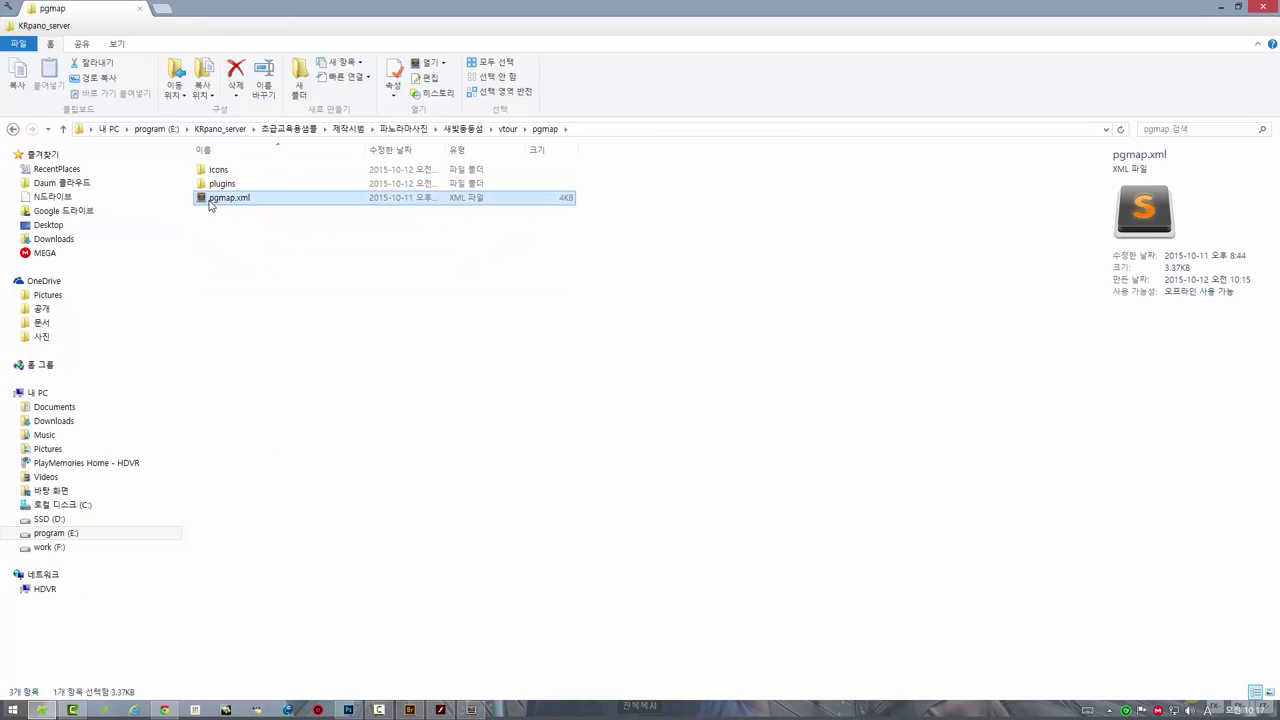
pyautogui.doubleClick(207, 199)
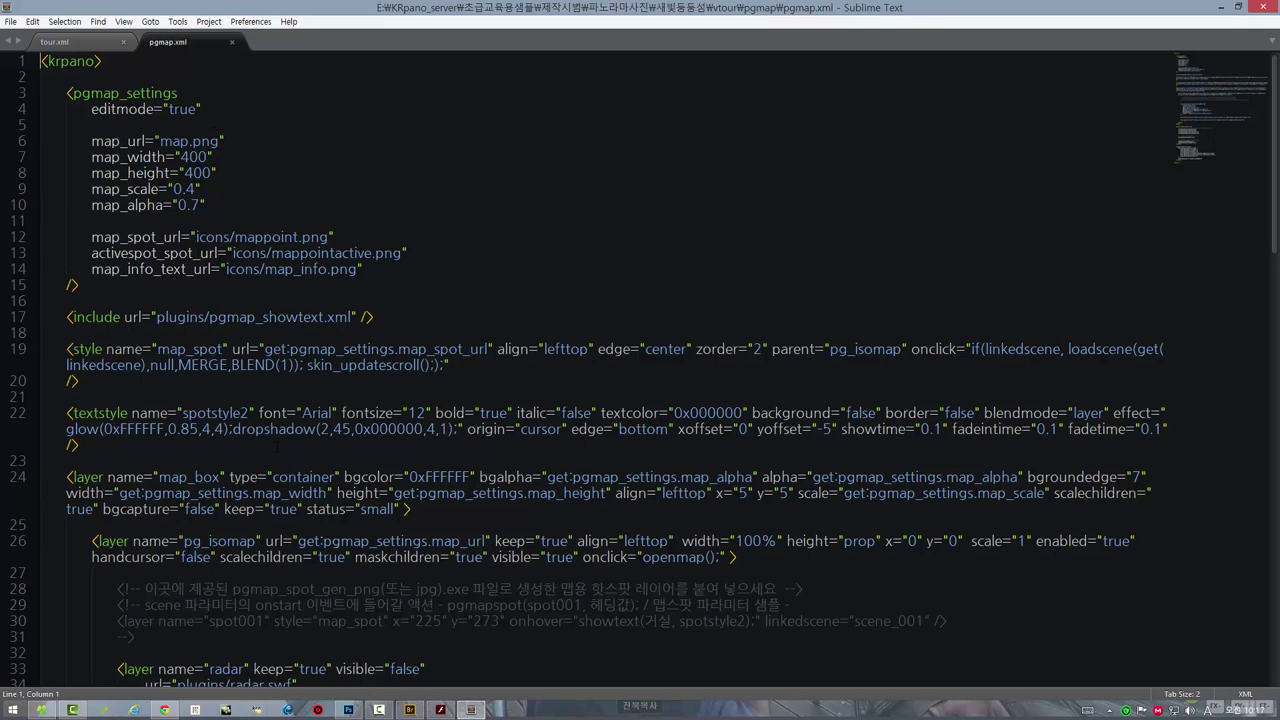
# - Reopen 이미지 374.png from recent files, then start and cancel Adaptive Wide Angle on it
pyautogui.click(348, 710)
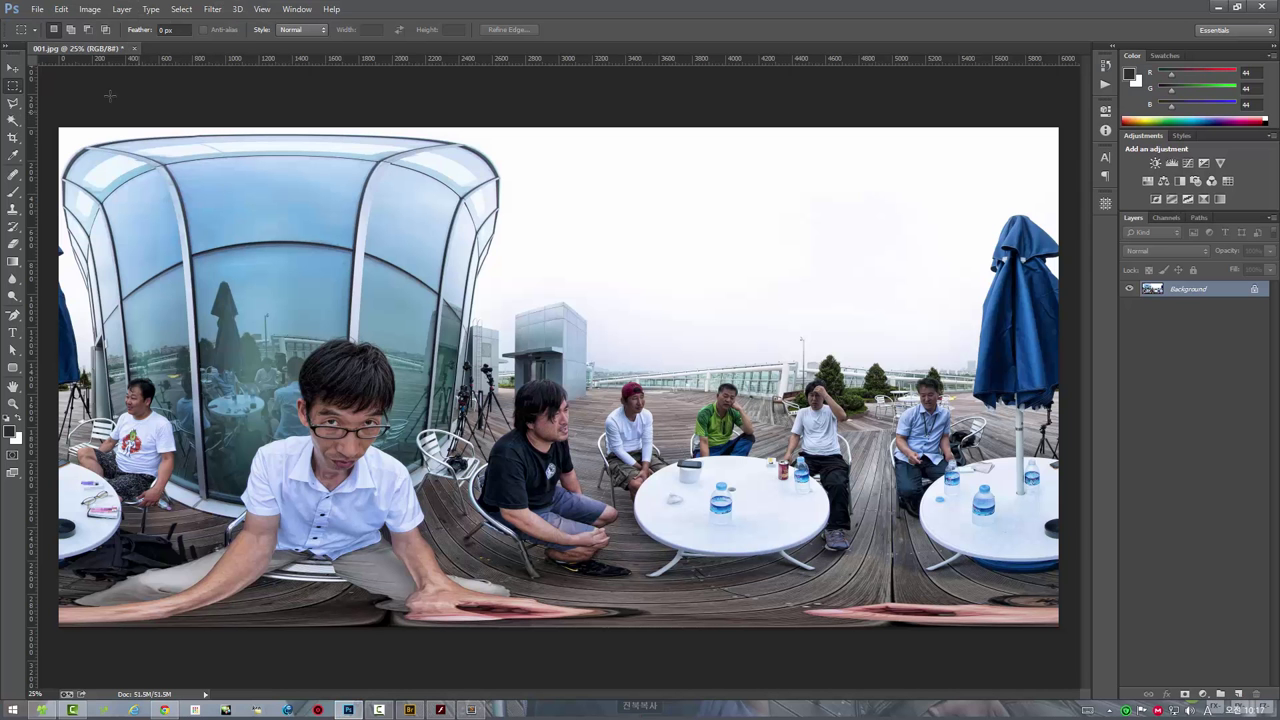
pyautogui.click(38, 9)
pyautogui.moveTo(62, 100)
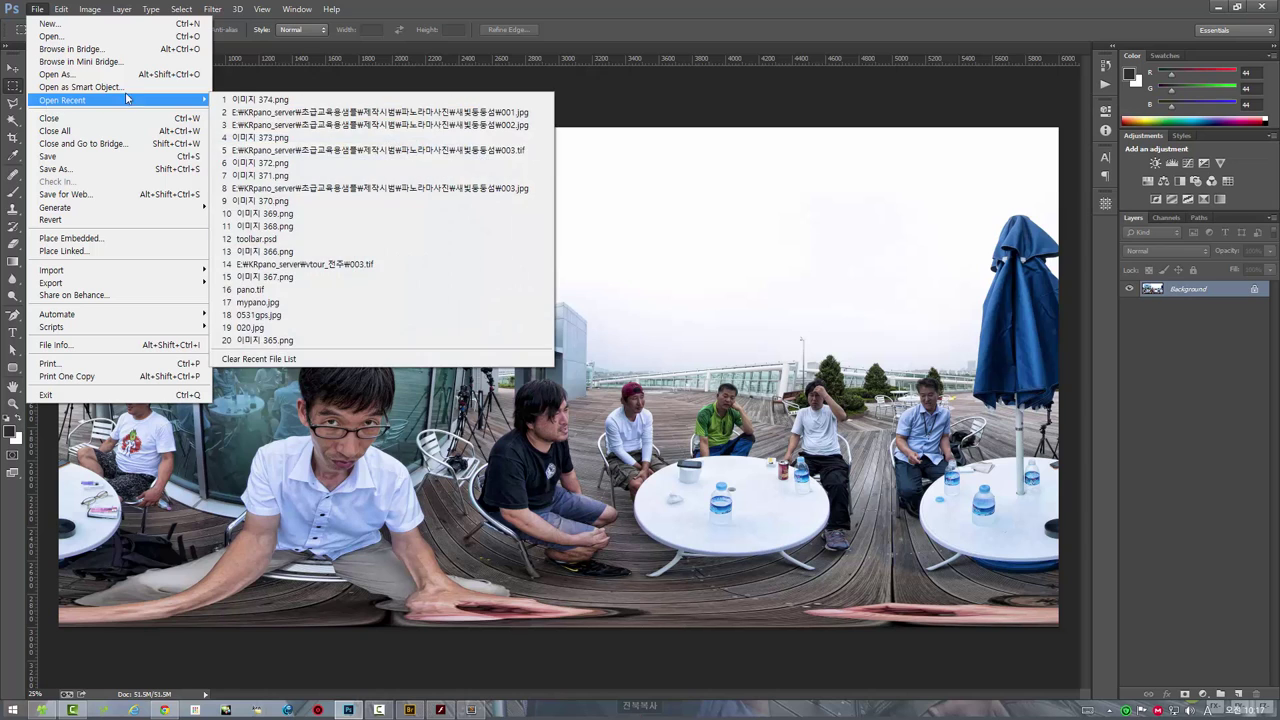
pyautogui.click(255, 104)
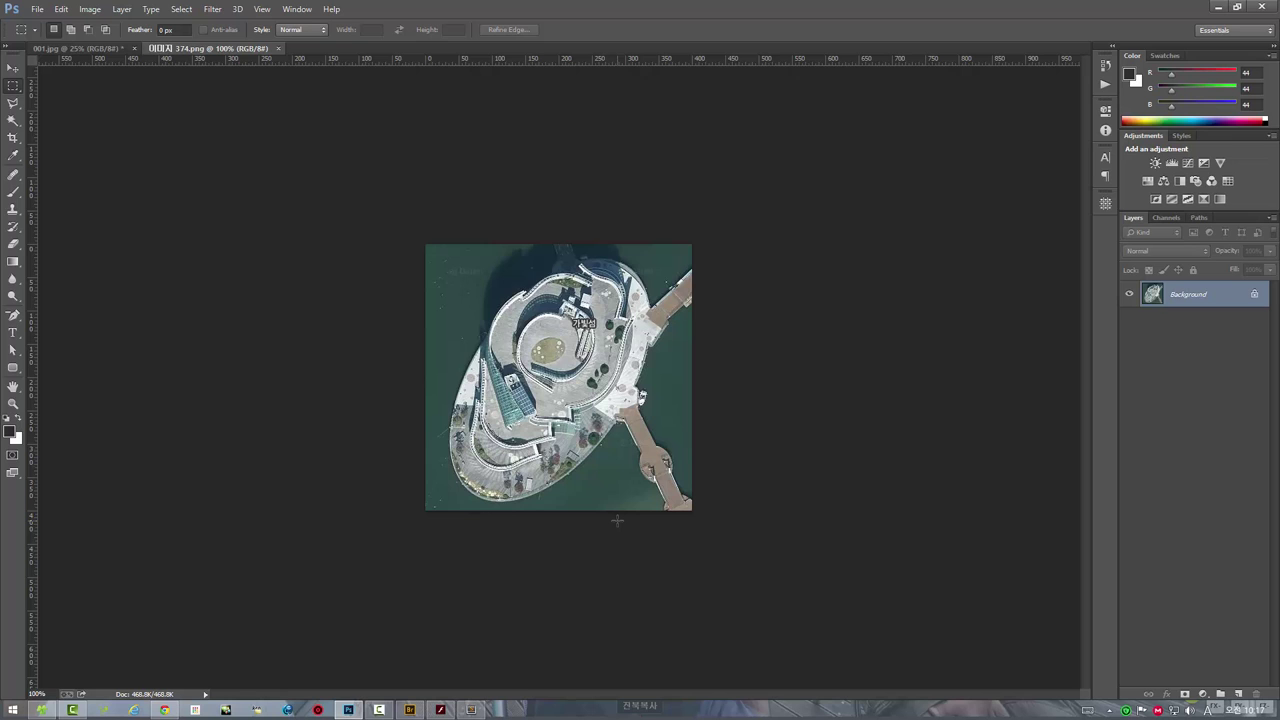
pyautogui.hotkey('ctrl', 'shift', 'a')
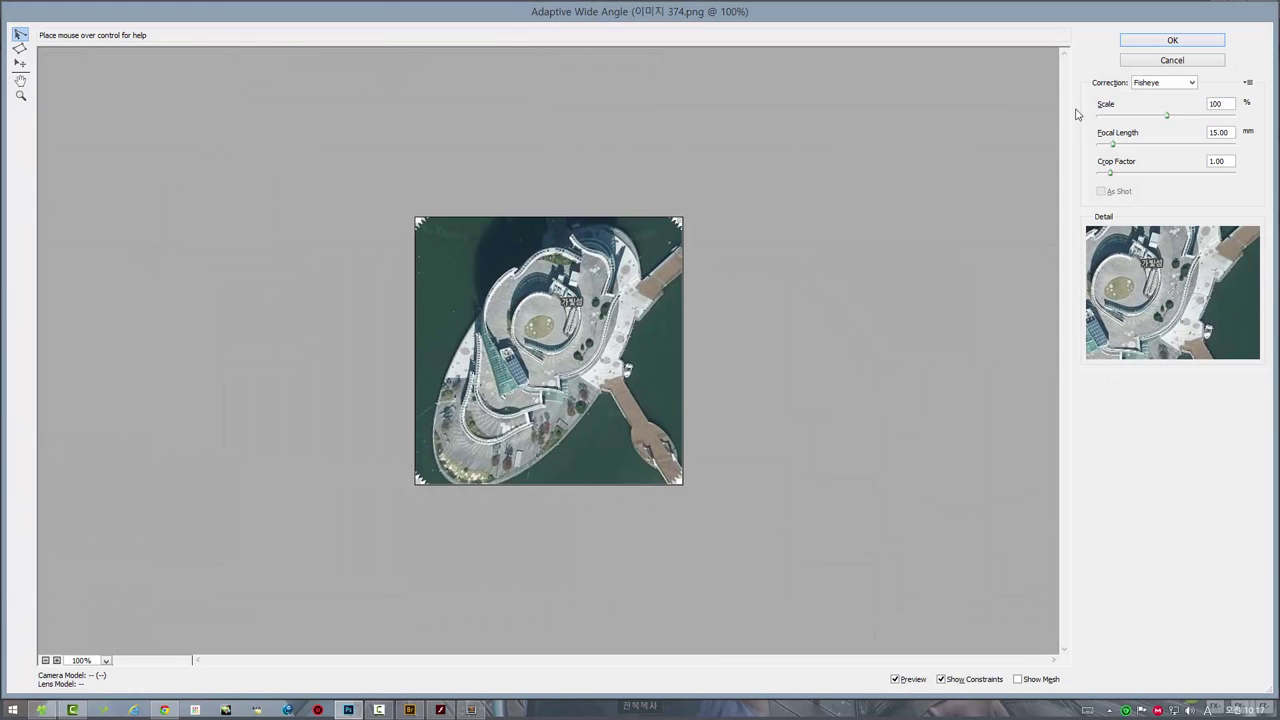
pyautogui.click(1168, 61)
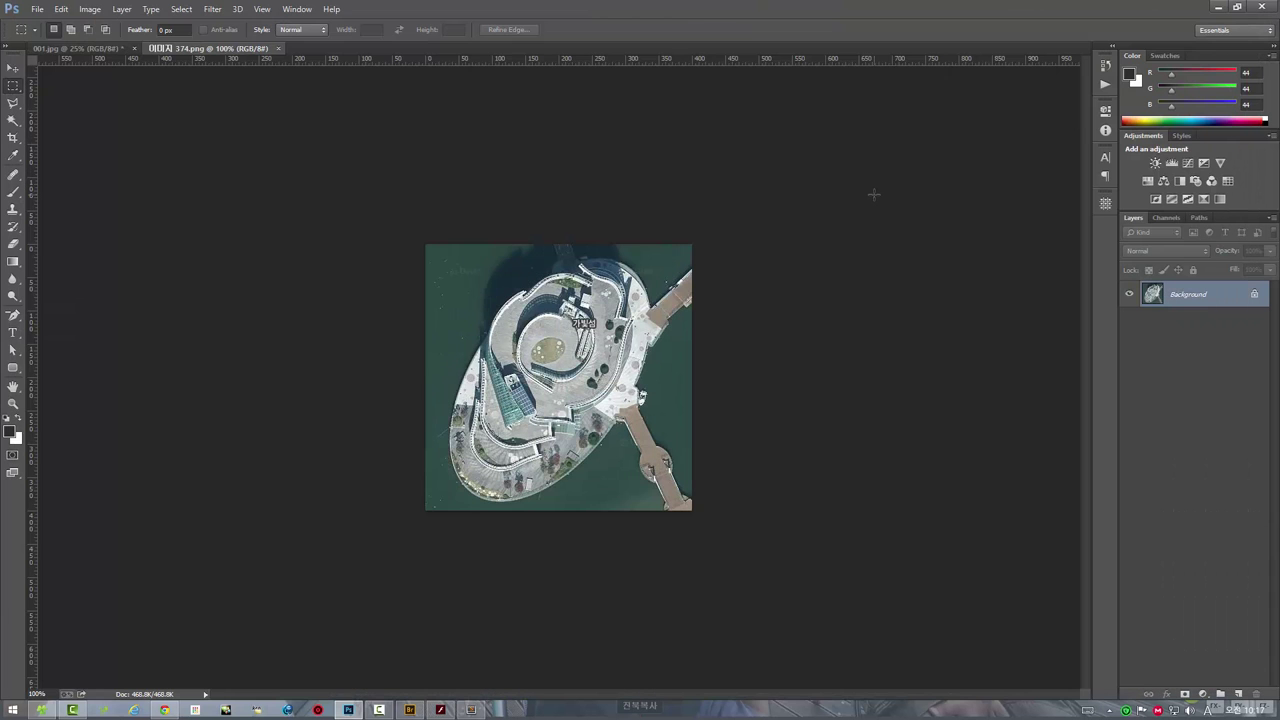
# - In Save for Web, choose the JPEG High preset and start saving
pyautogui.hotkey('ctrl', 'alt', 'shift', 's')
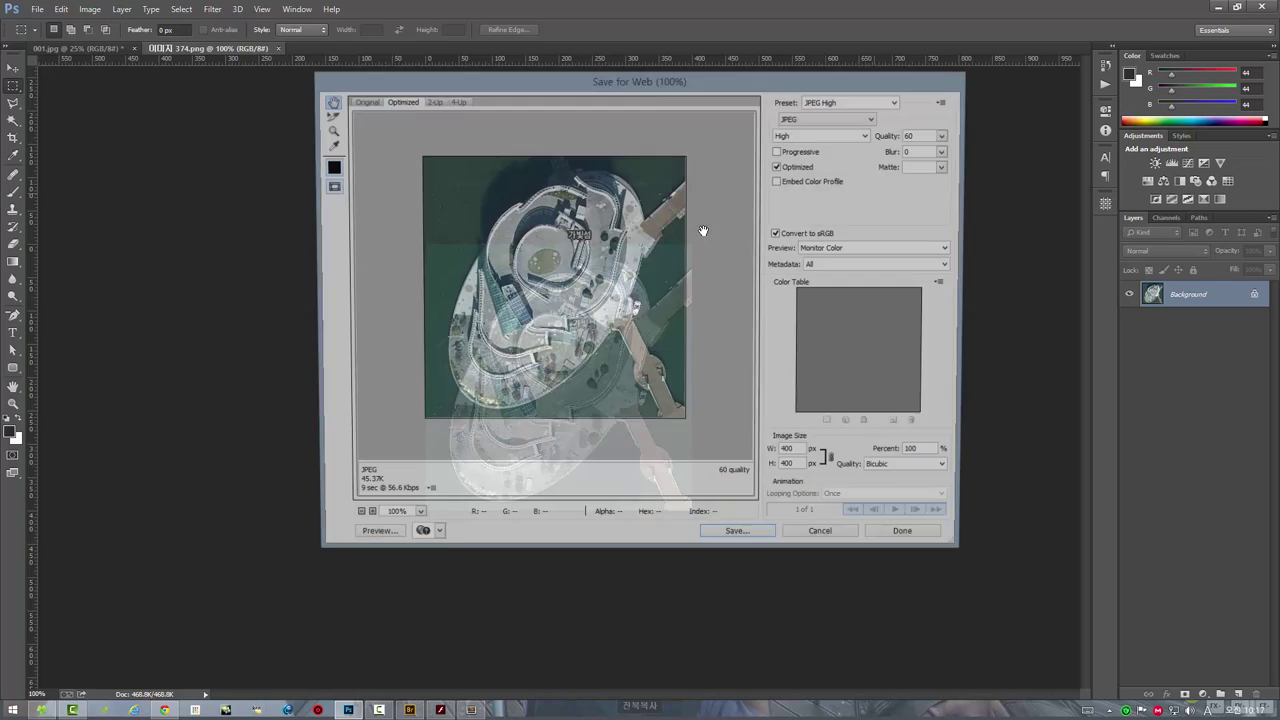
pyautogui.click(849, 103)
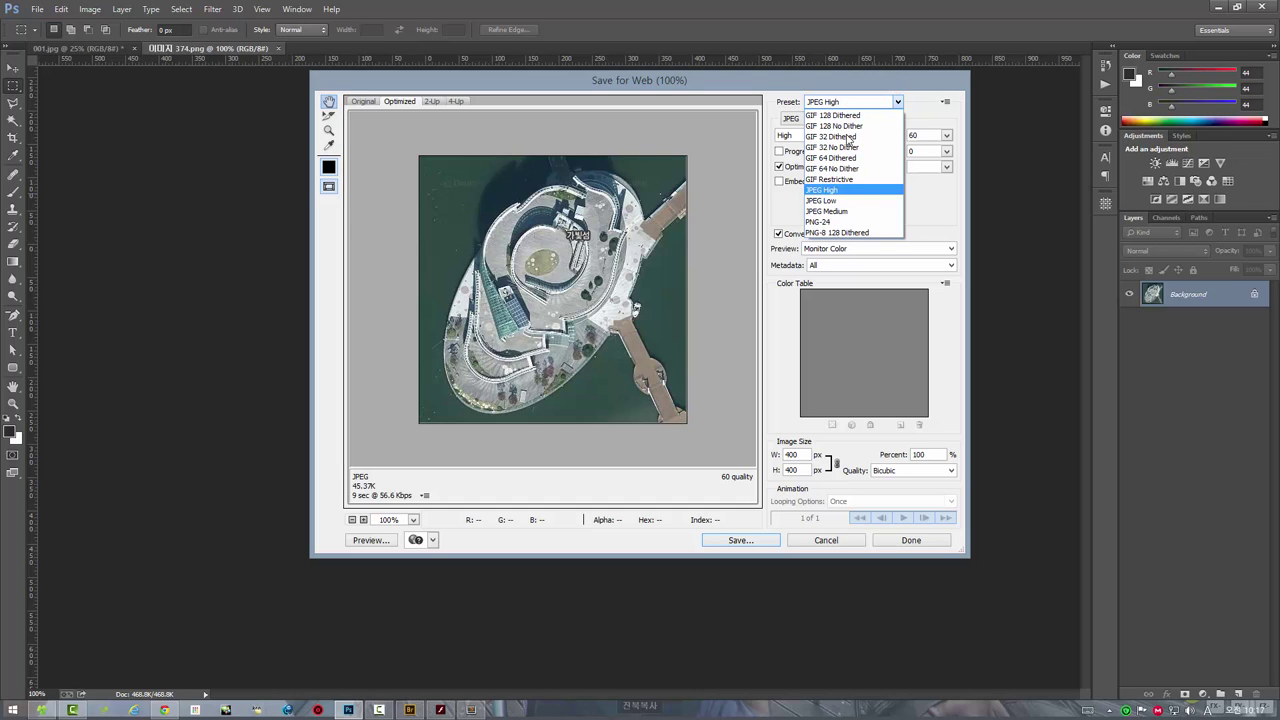
pyautogui.click(848, 190)
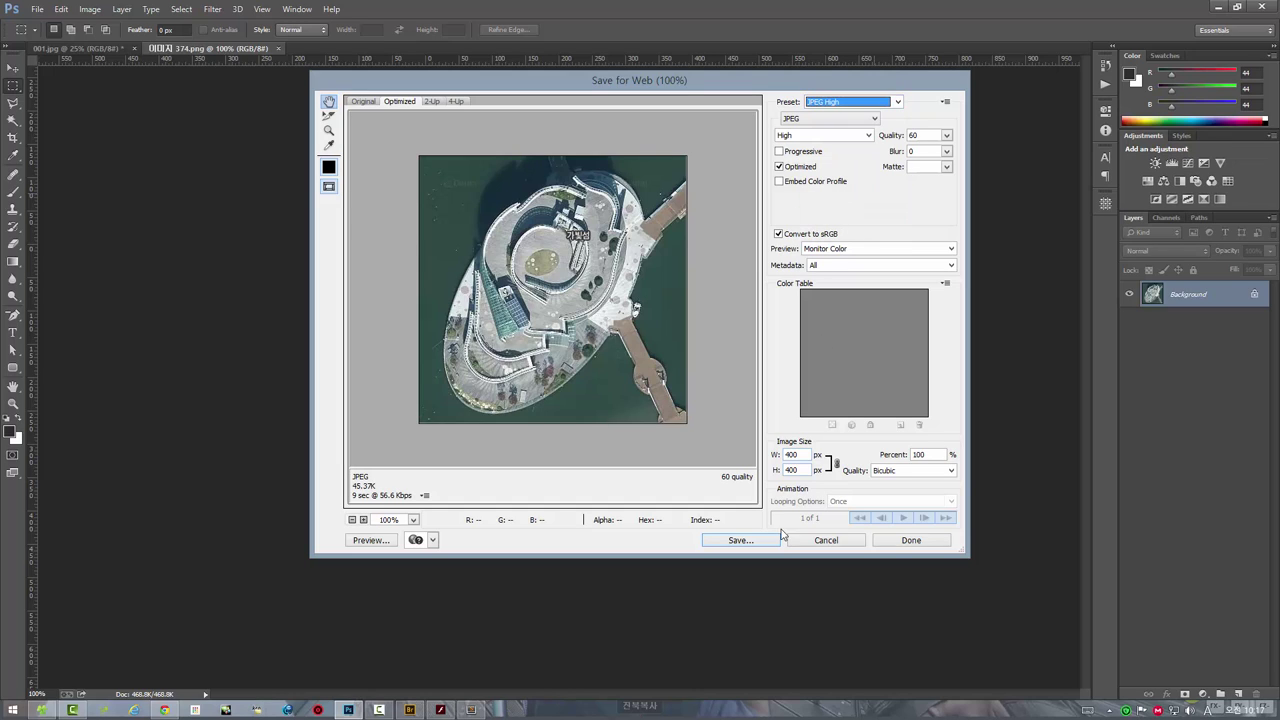
pyautogui.click(740, 540)
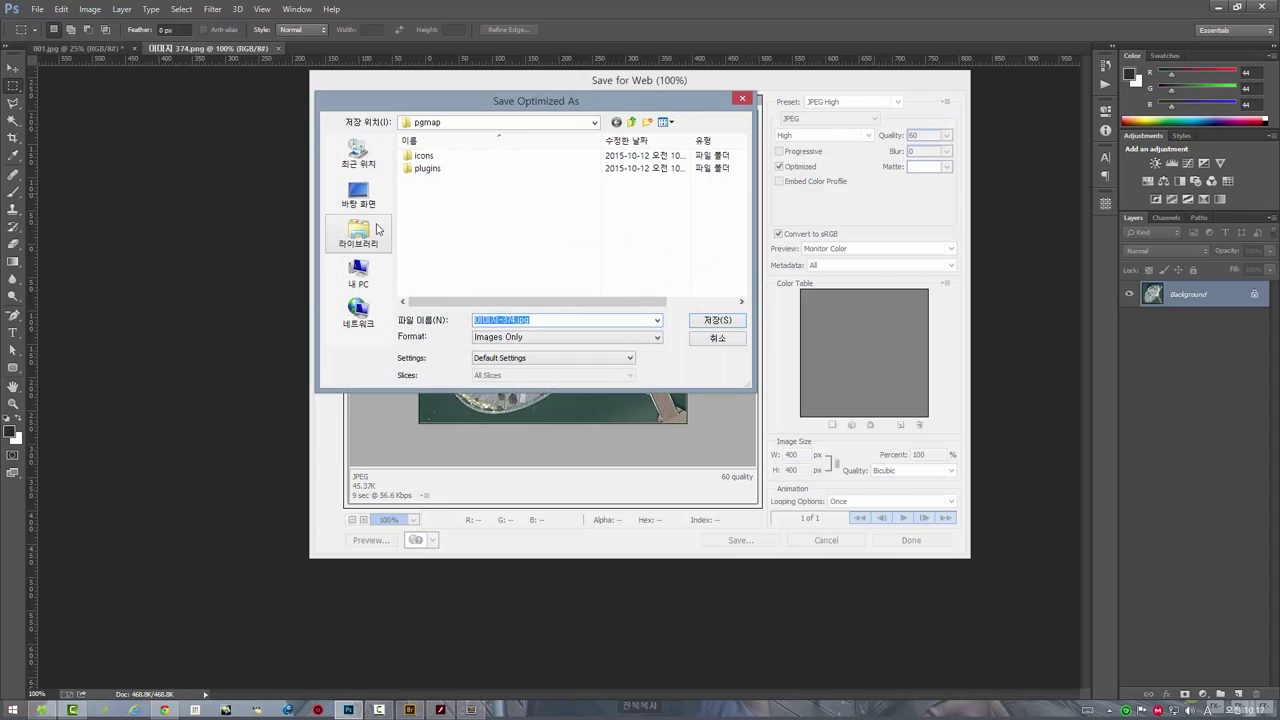
# - Save the optimized image as map.jpg in the vtour\pgmap folder
pyautogui.click(595, 123)
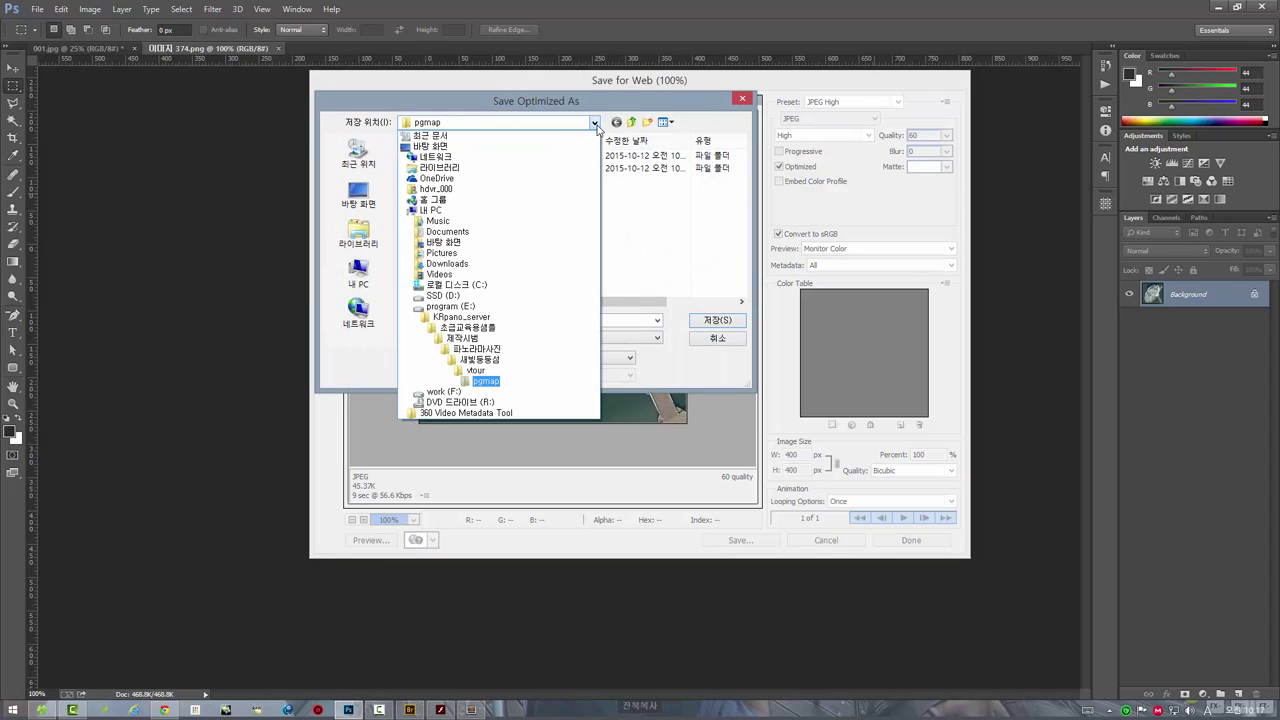
pyautogui.click(470, 359)
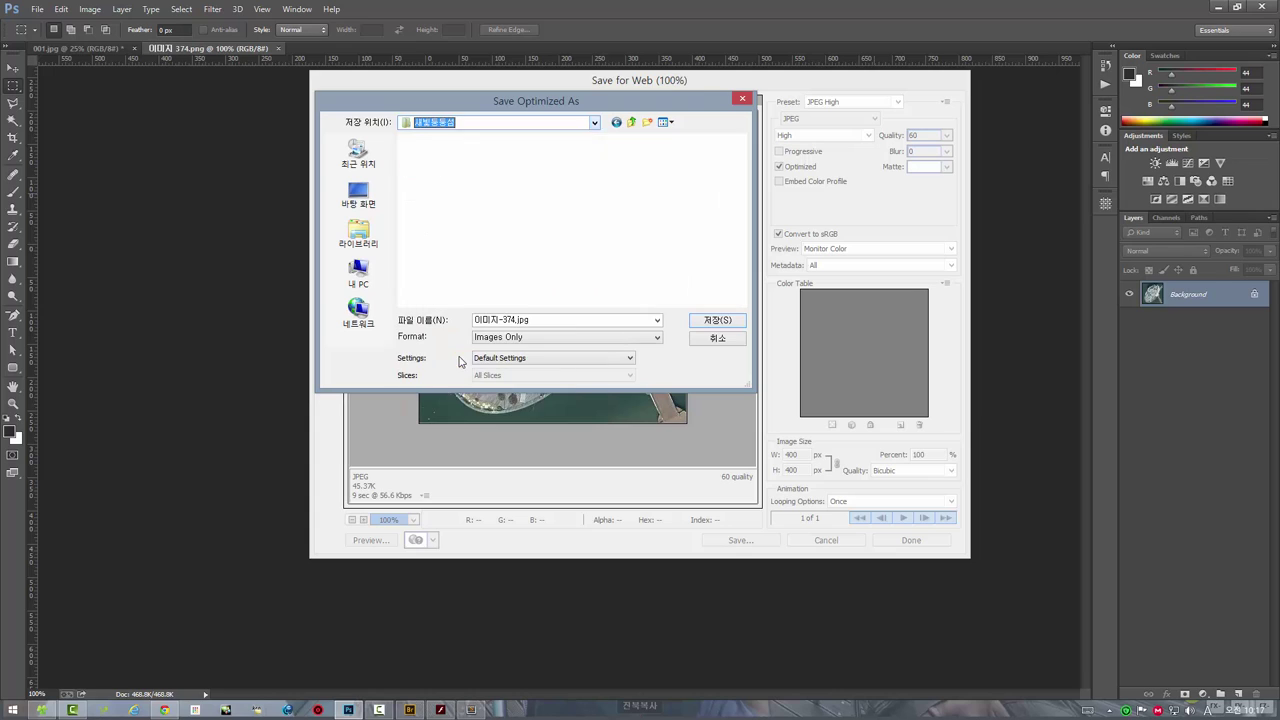
pyautogui.doubleClick(424, 205)
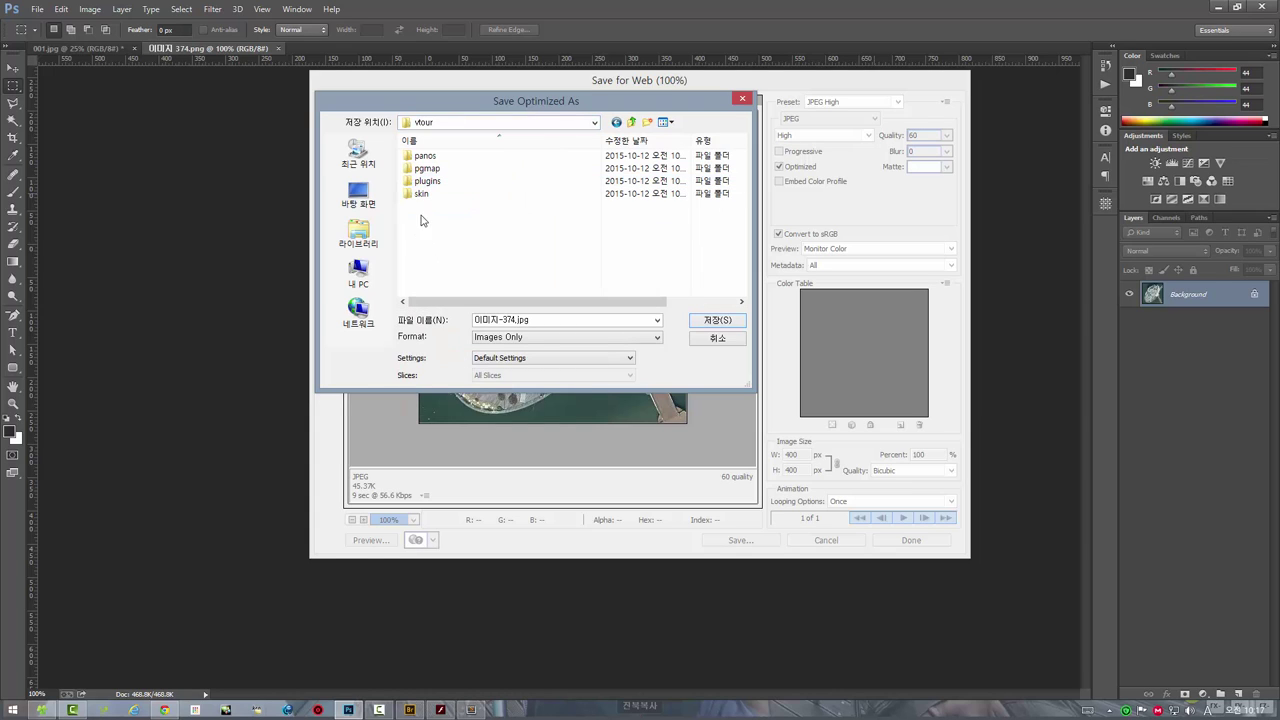
pyautogui.doubleClick(427, 168)
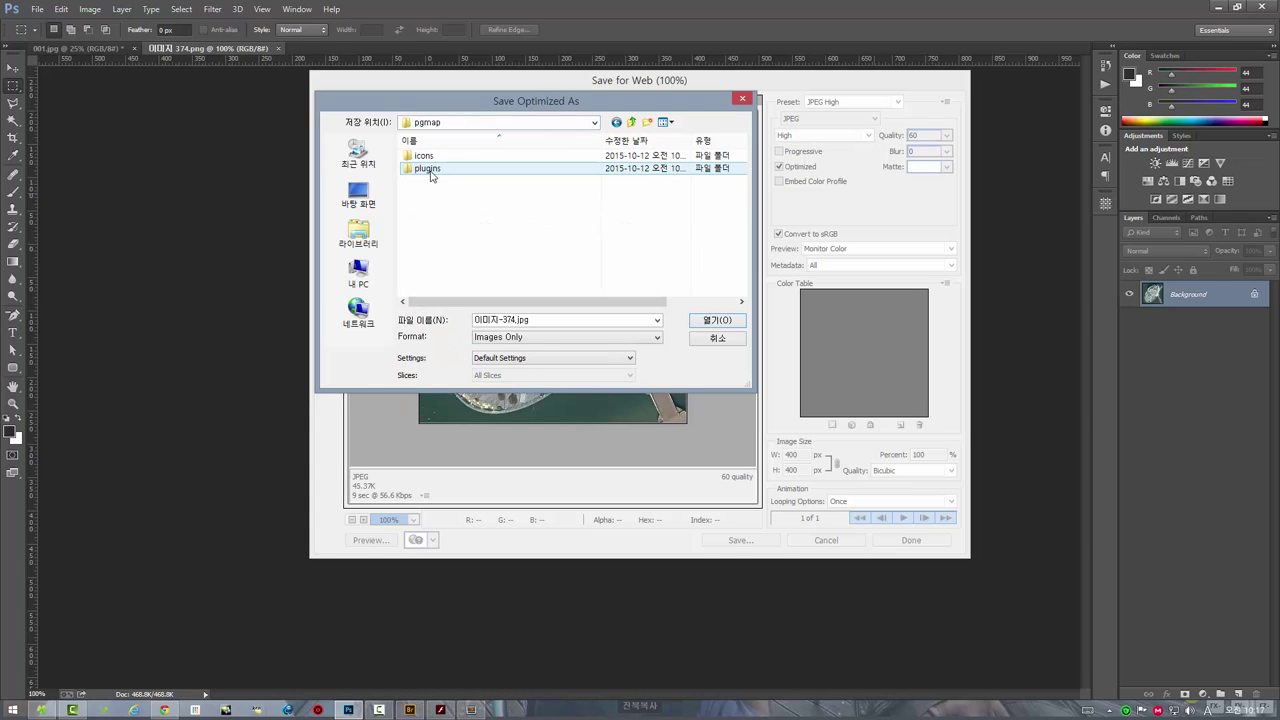
pyautogui.doubleClick(511, 321)
pyautogui.moveTo(513, 321); pyautogui.dragTo(472, 322)
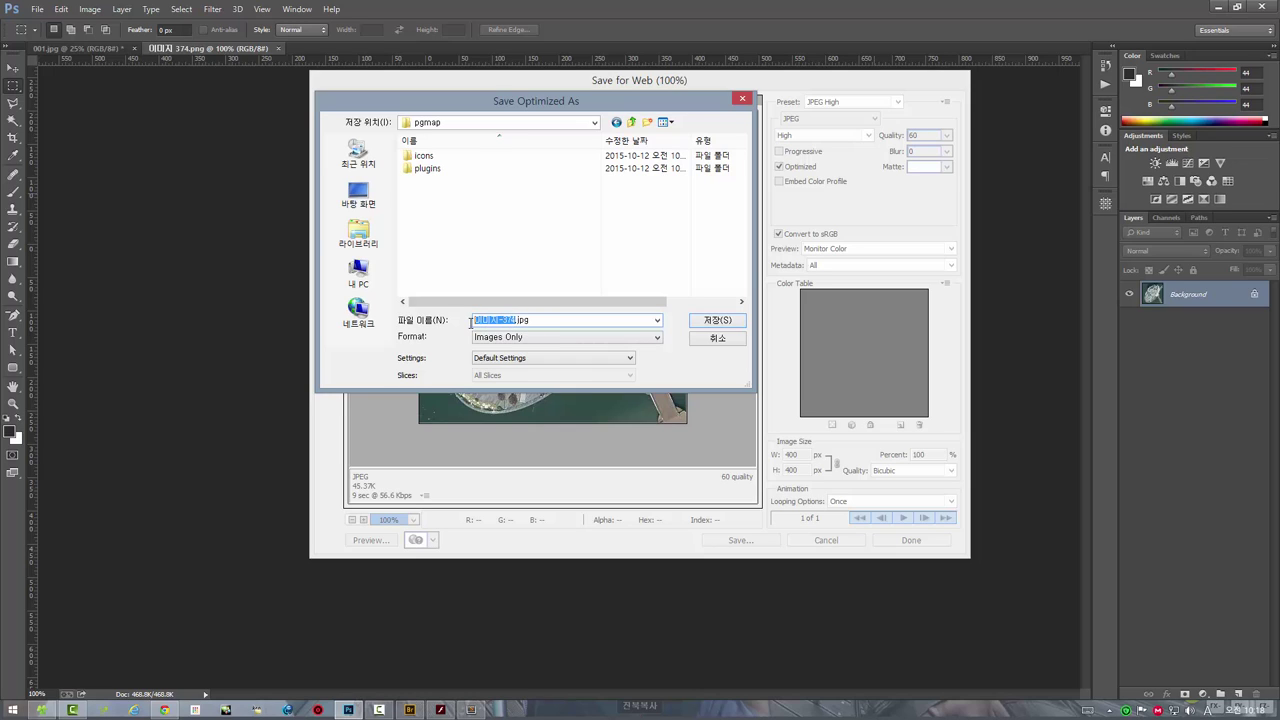
pyautogui.write('ma')
pyautogui.write('p')
pyautogui.click(718, 320)
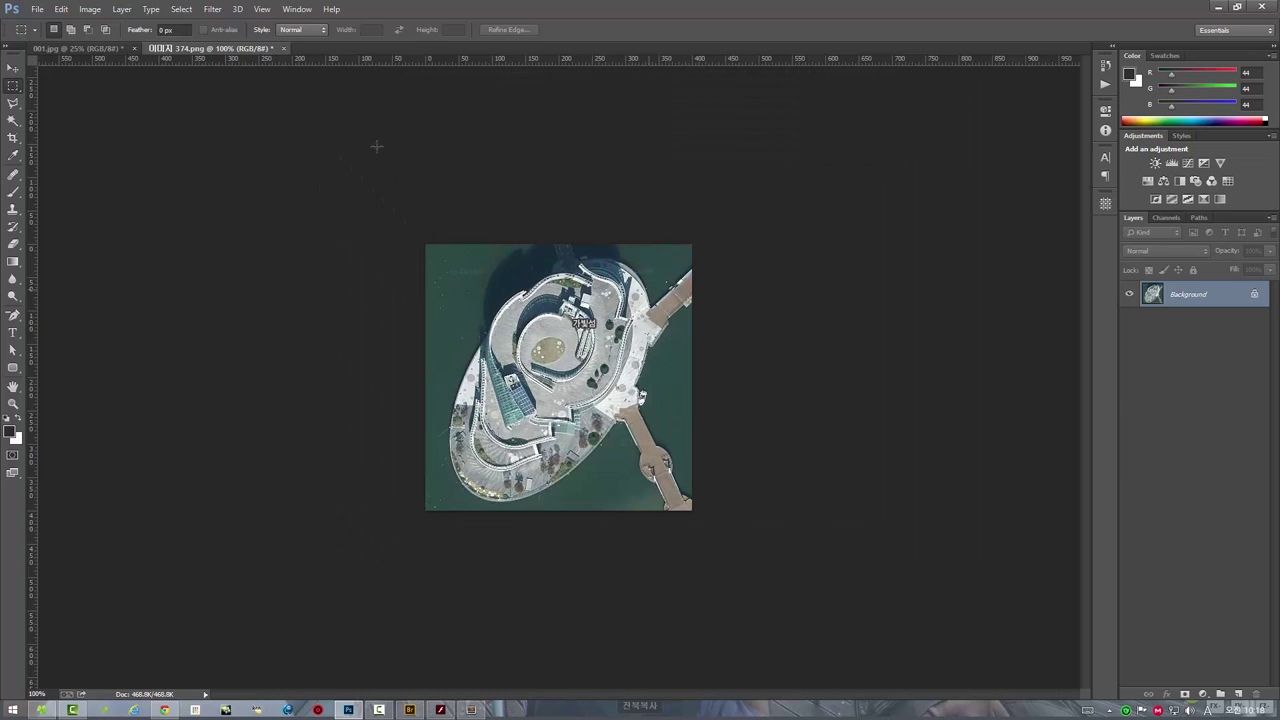
# - Close the aerial image document without saving changes
pyautogui.click(285, 49)
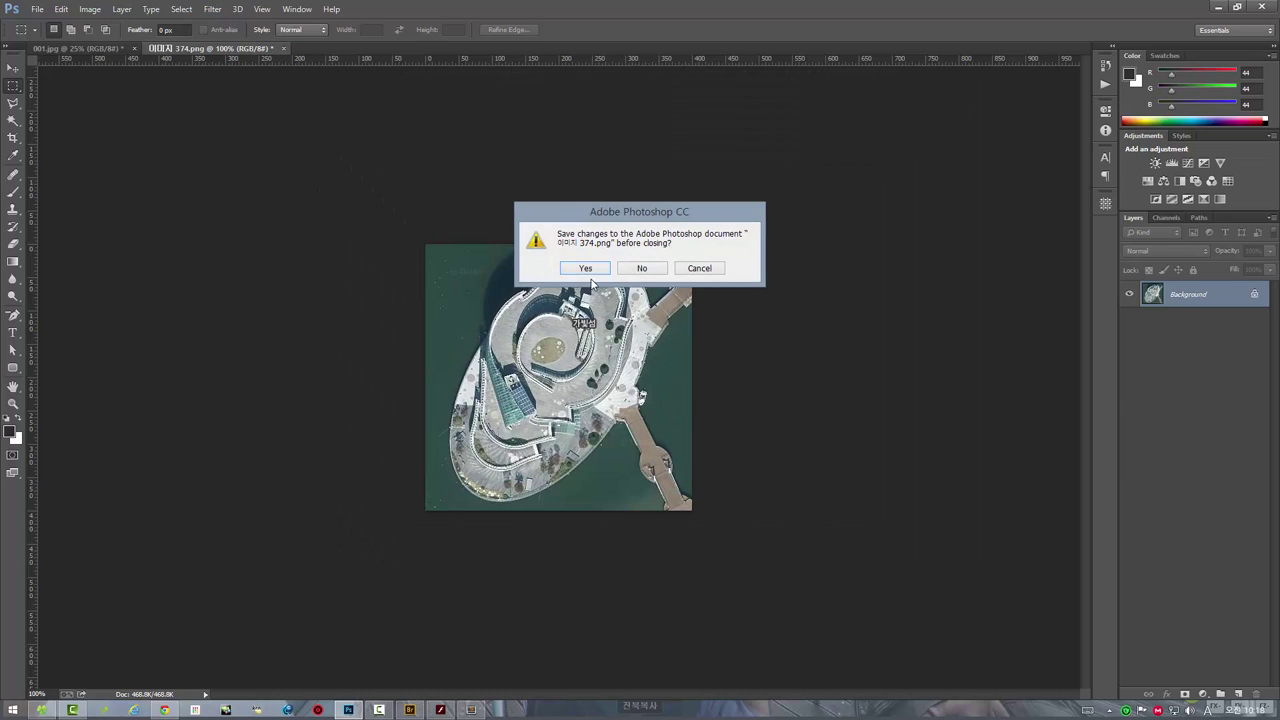
pyautogui.click(645, 269)
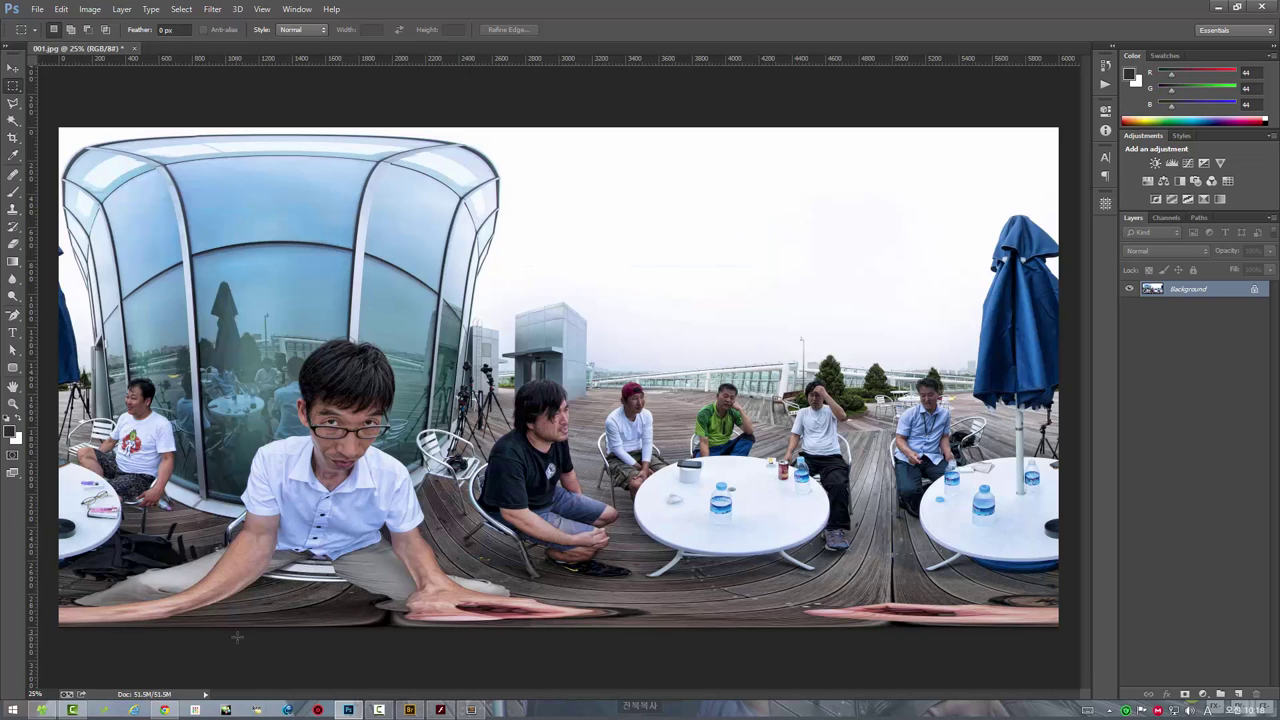
pyautogui.click(42, 710)
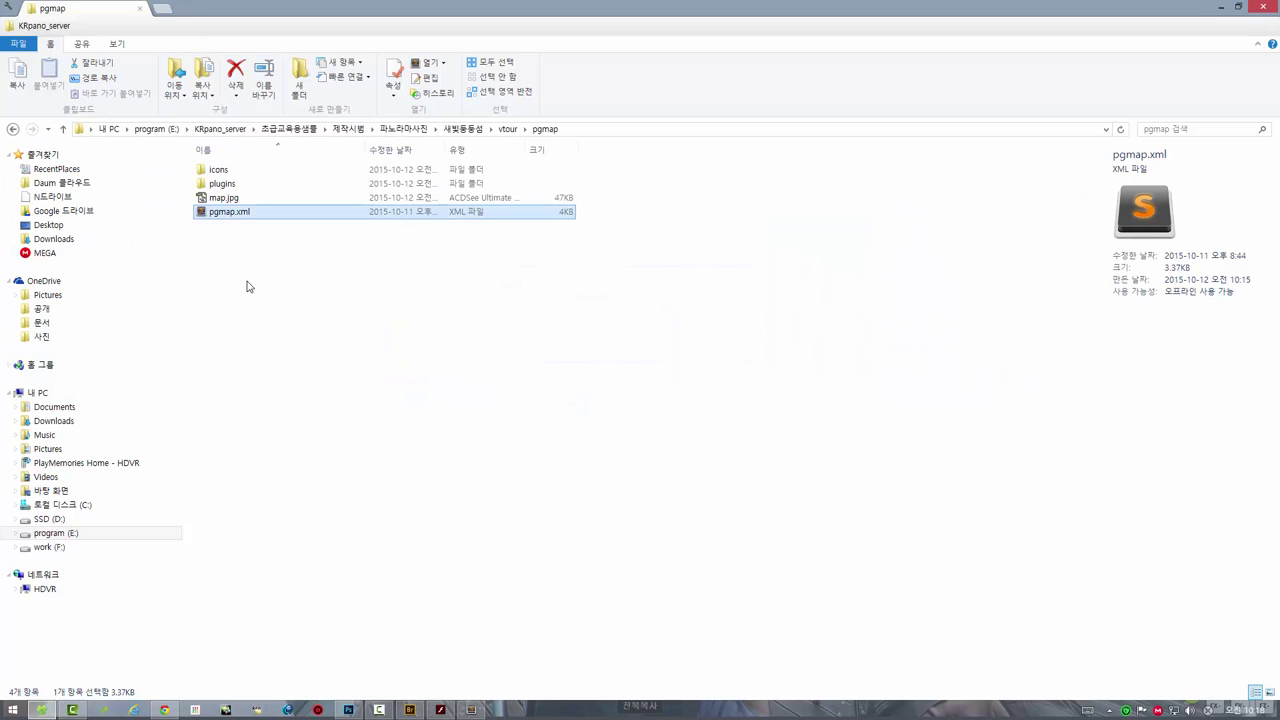
# - Confirm map.jpg is in the pgmap folder and open pgmap.xml for editing
pyautogui.click(224, 199)
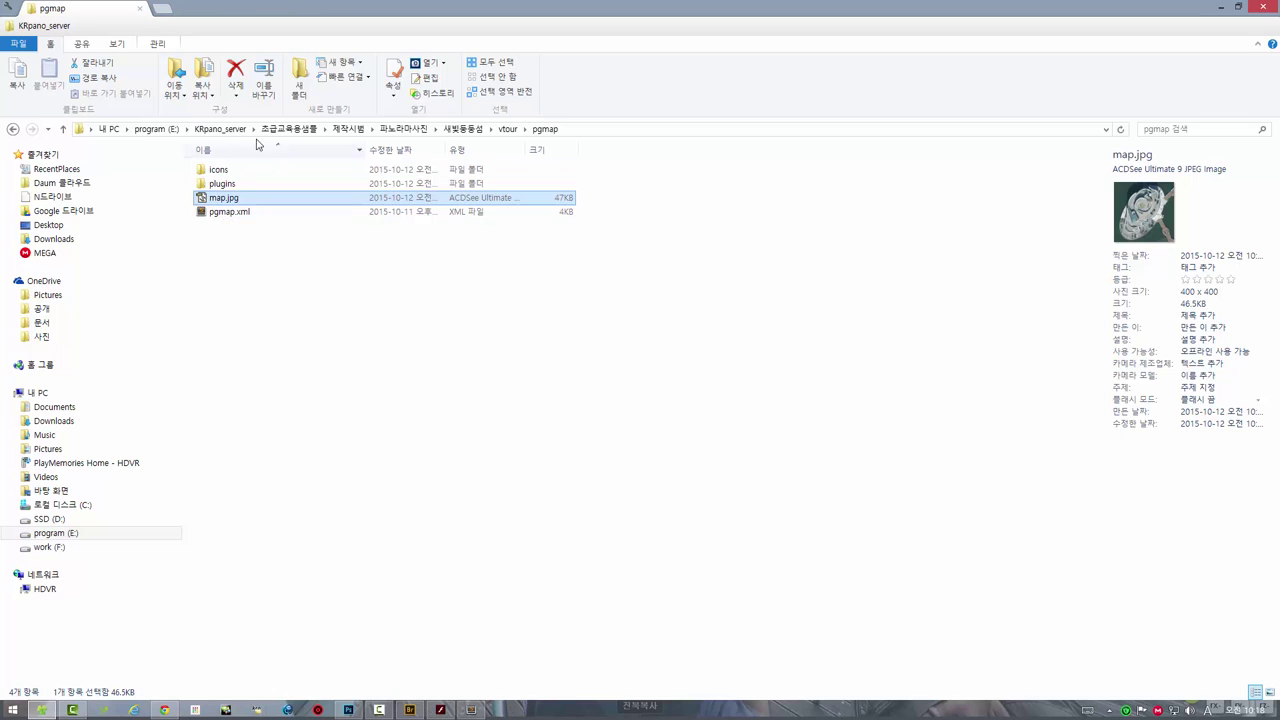
pyautogui.keyDown('ctrl'); pyautogui.click(247, 213); pyautogui.keyUp('ctrl')
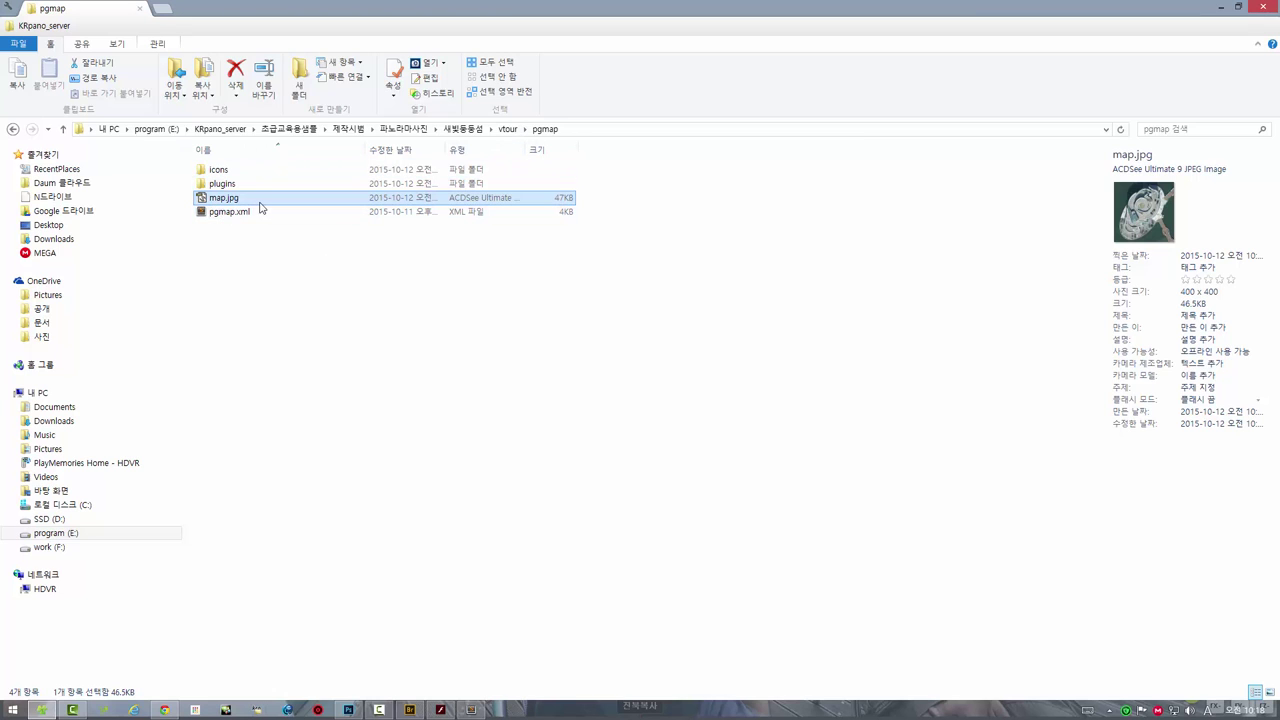
pyautogui.click(208, 216)
pyautogui.doubleClick(208, 215)
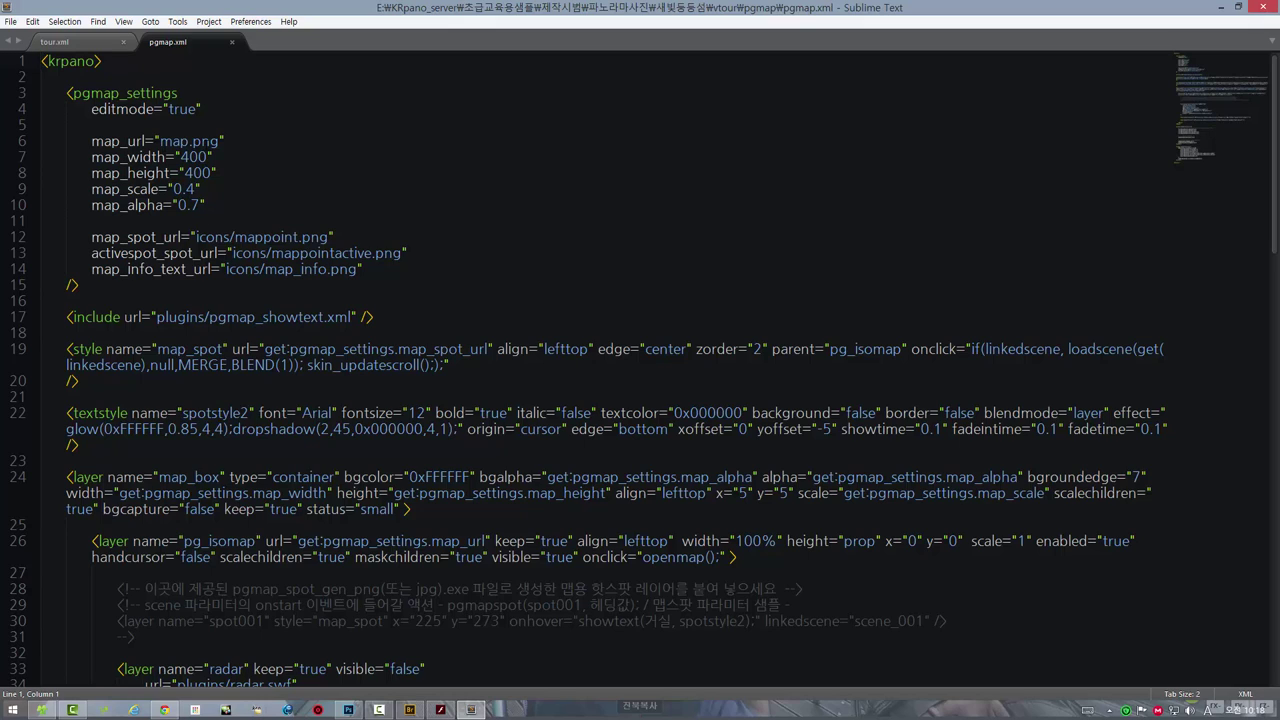
# - Change map_url from map.png to map.jpg and save pgmap.xml
pyautogui.doubleClick(205, 141)
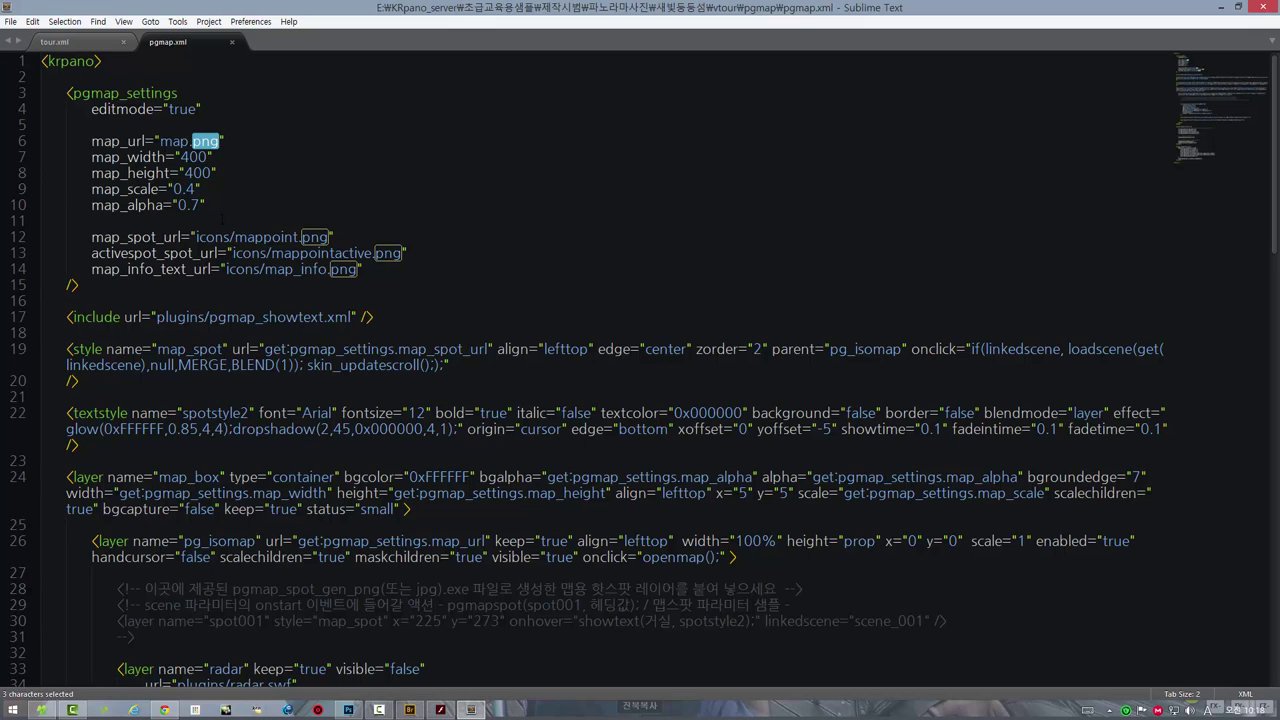
pyautogui.write('j')
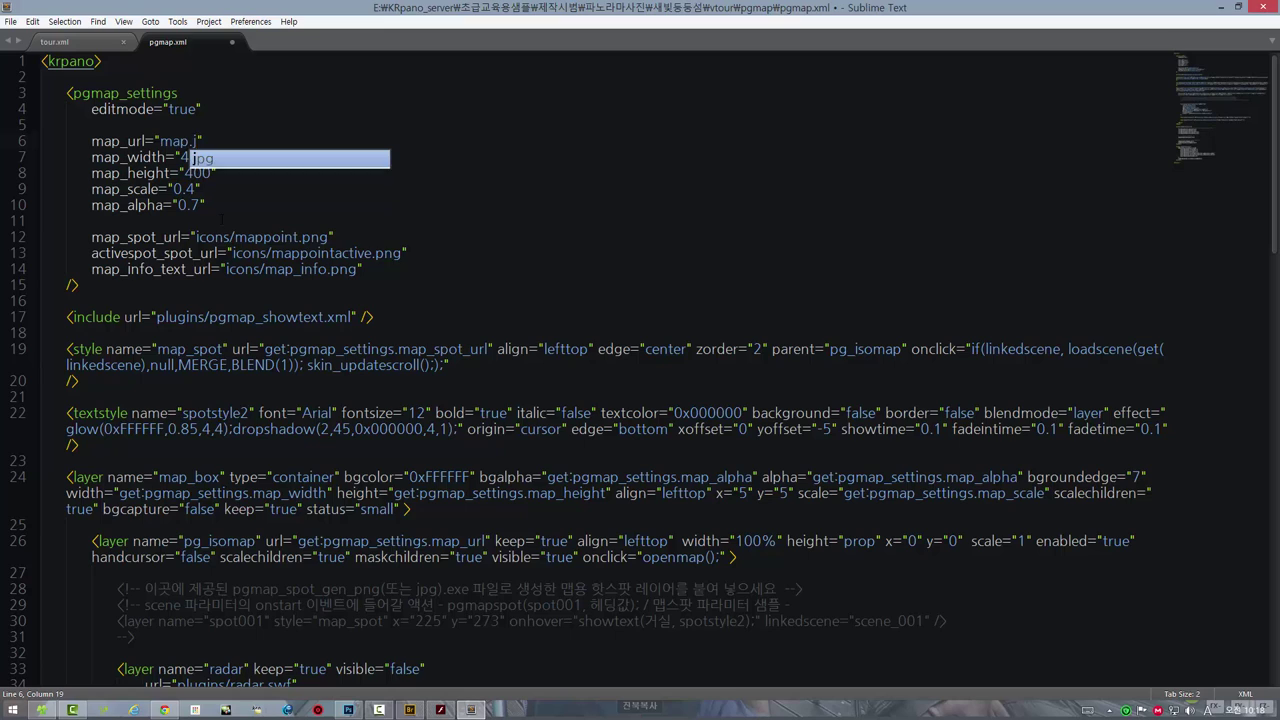
pyautogui.write('pg')
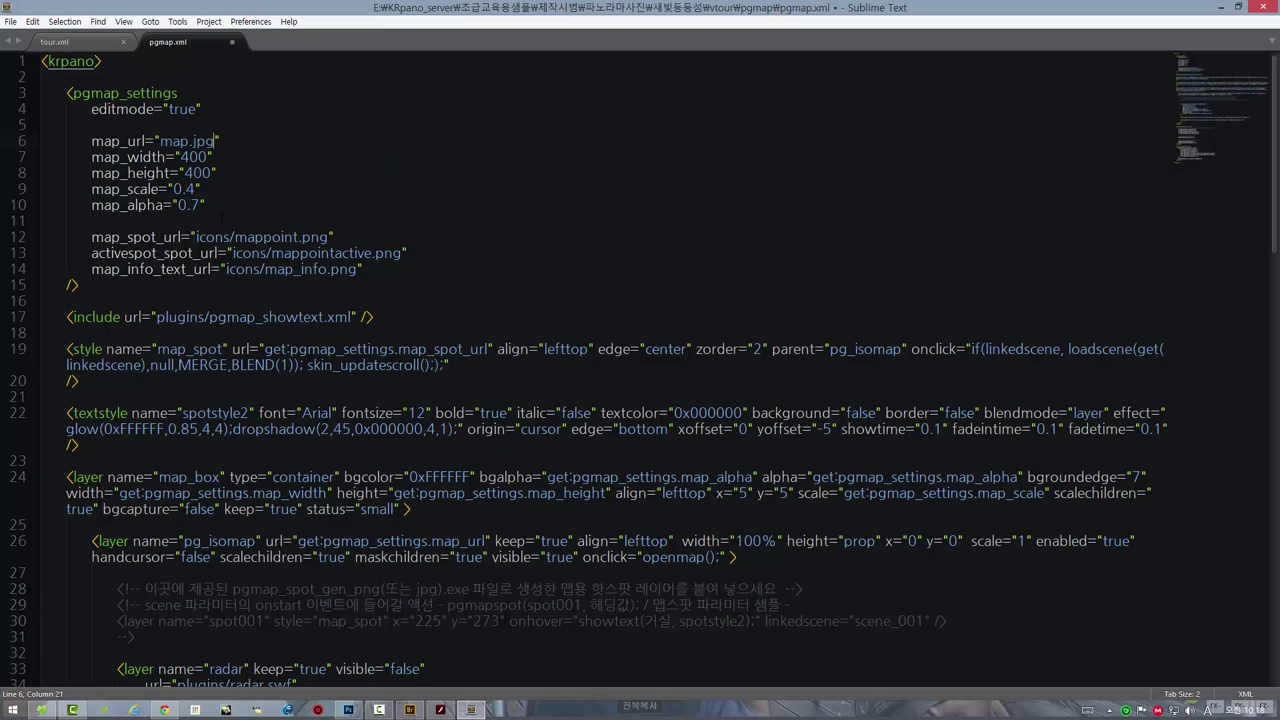
pyautogui.hotkey('ctrl', 's')
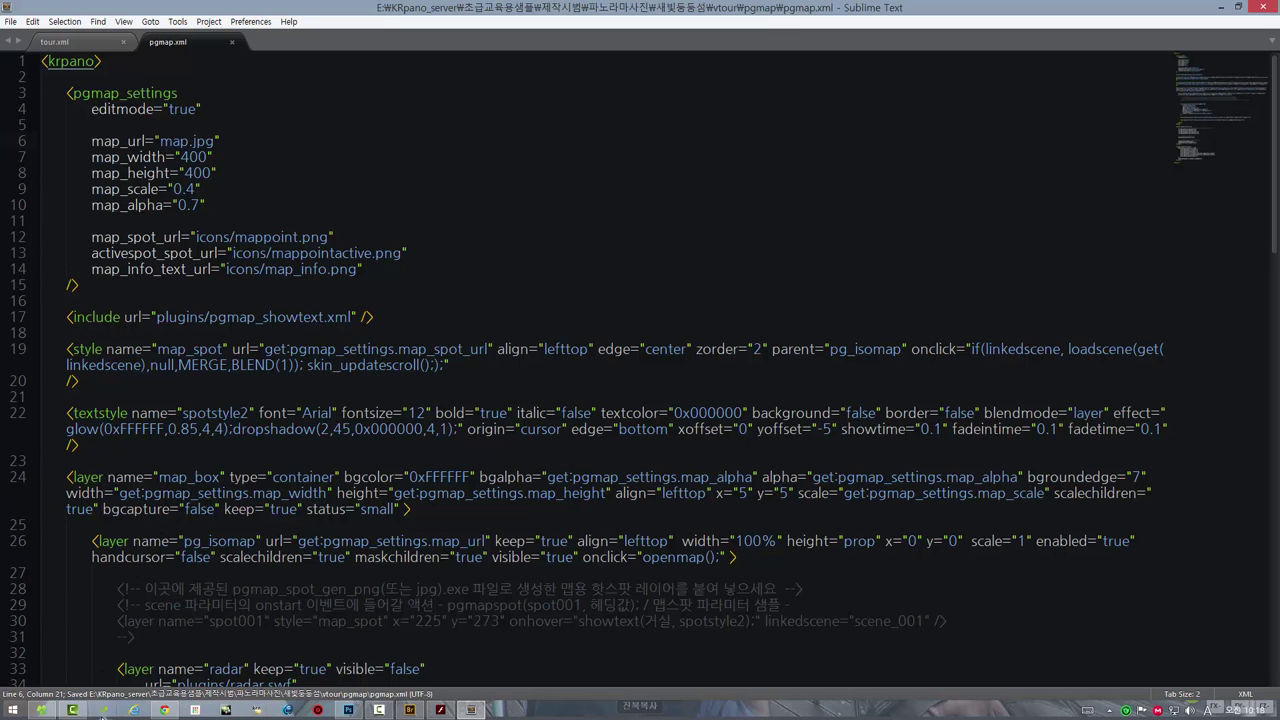
# - Reload the tour in Chrome, enlarge the satellite minimap, and show the panorama thumbnails
pyautogui.click(164, 710)
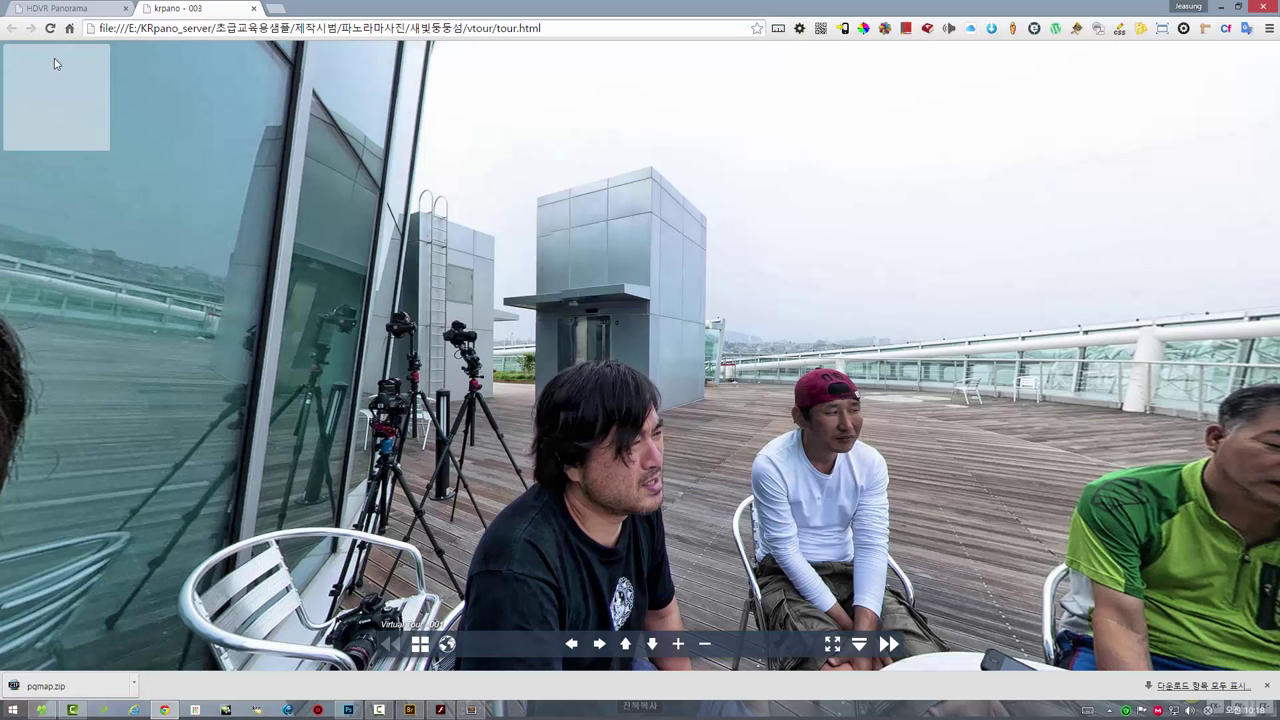
pyautogui.click(50, 28)
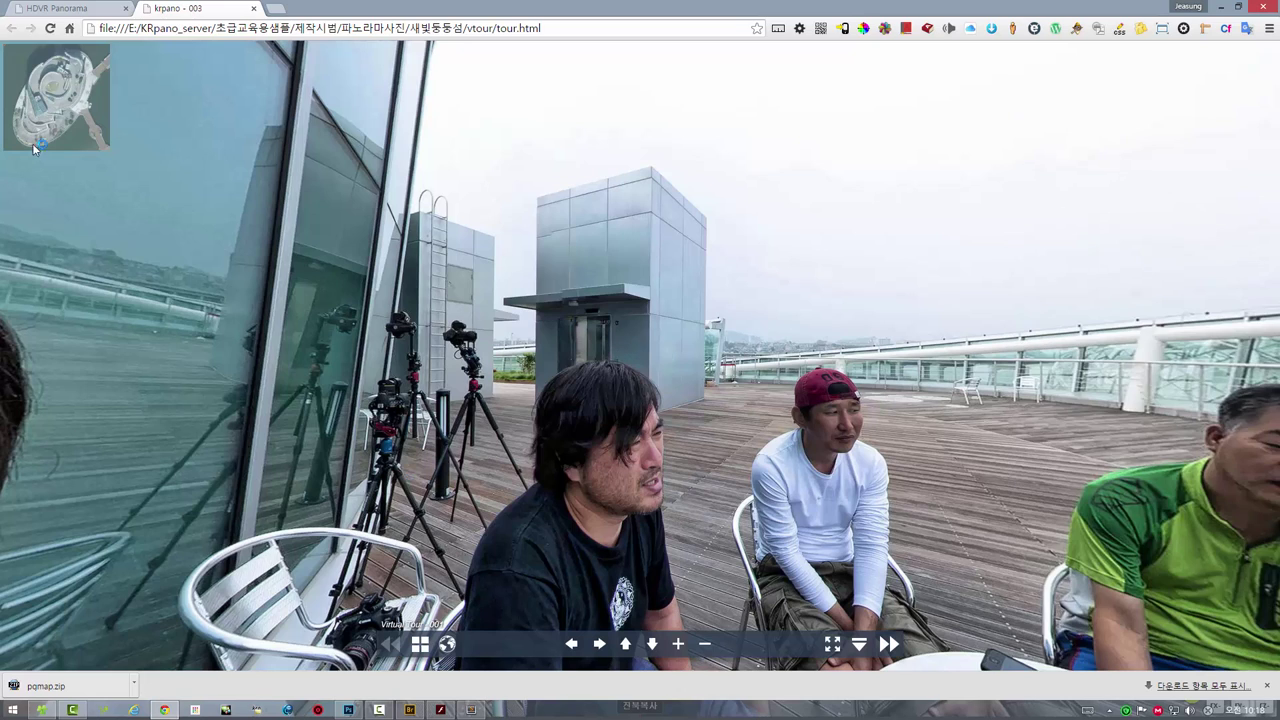
pyautogui.click(76, 116)
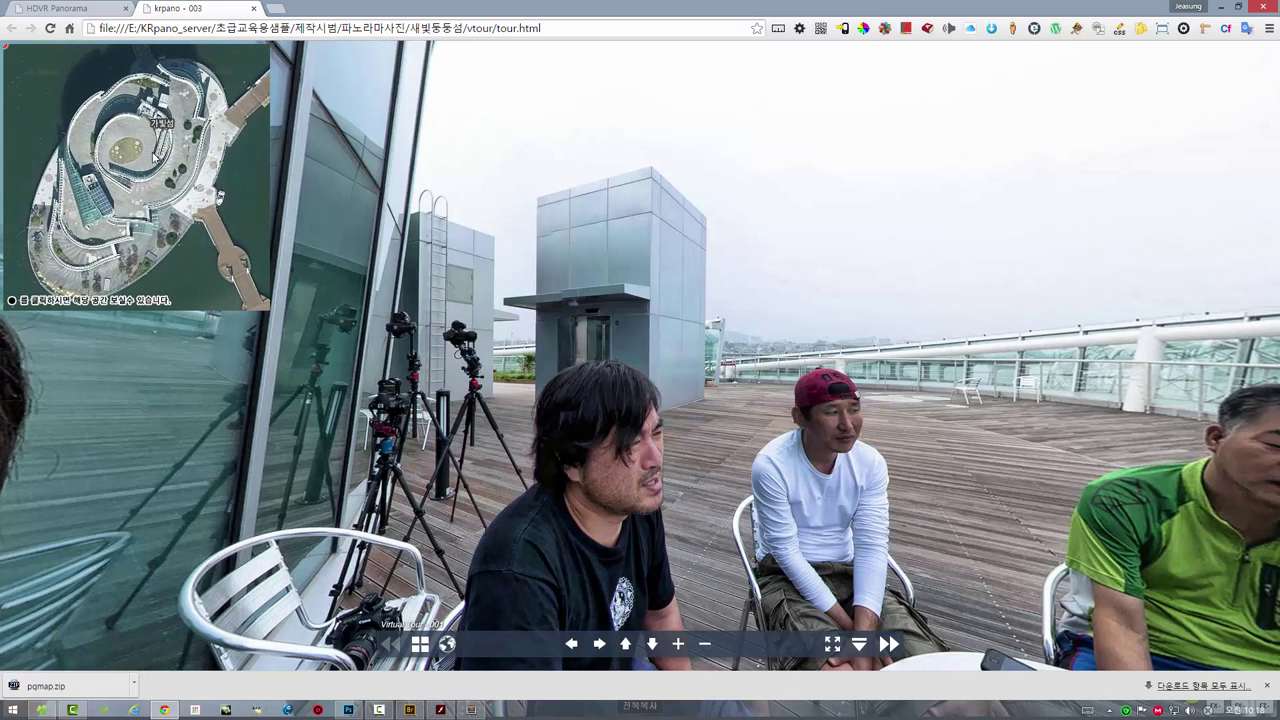
pyautogui.click(420, 644)
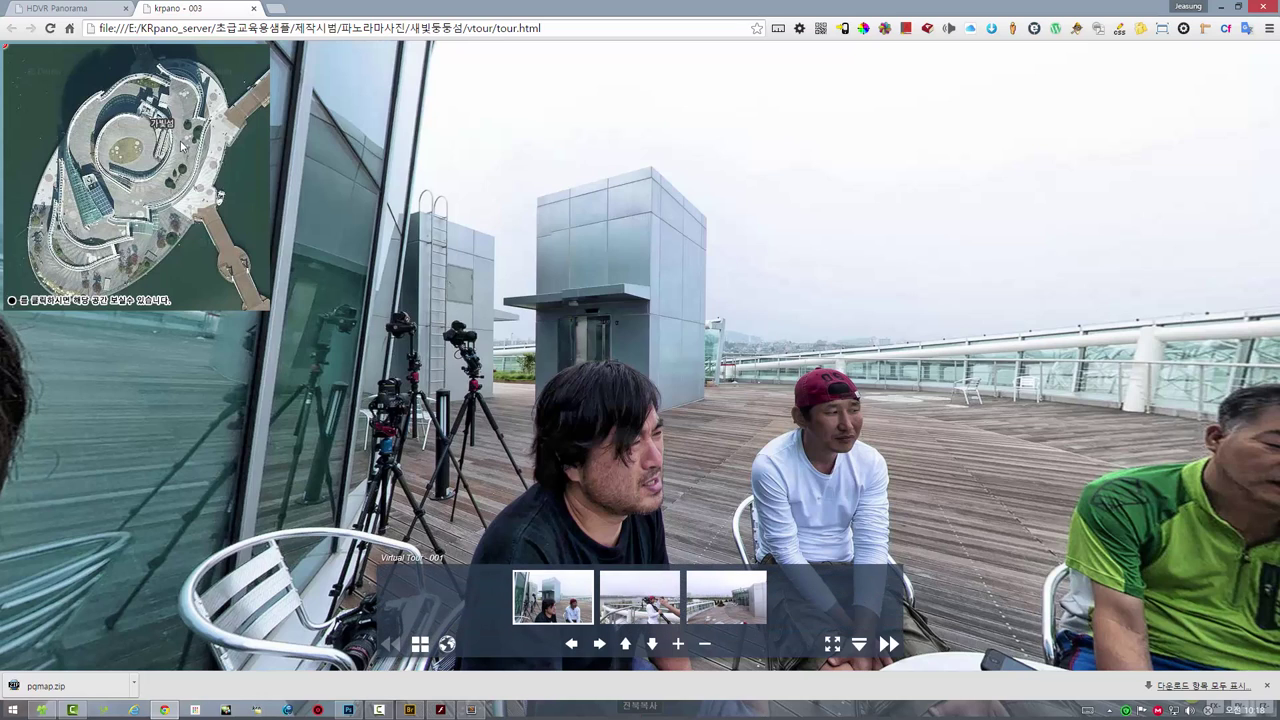
pyautogui.click(470, 710)
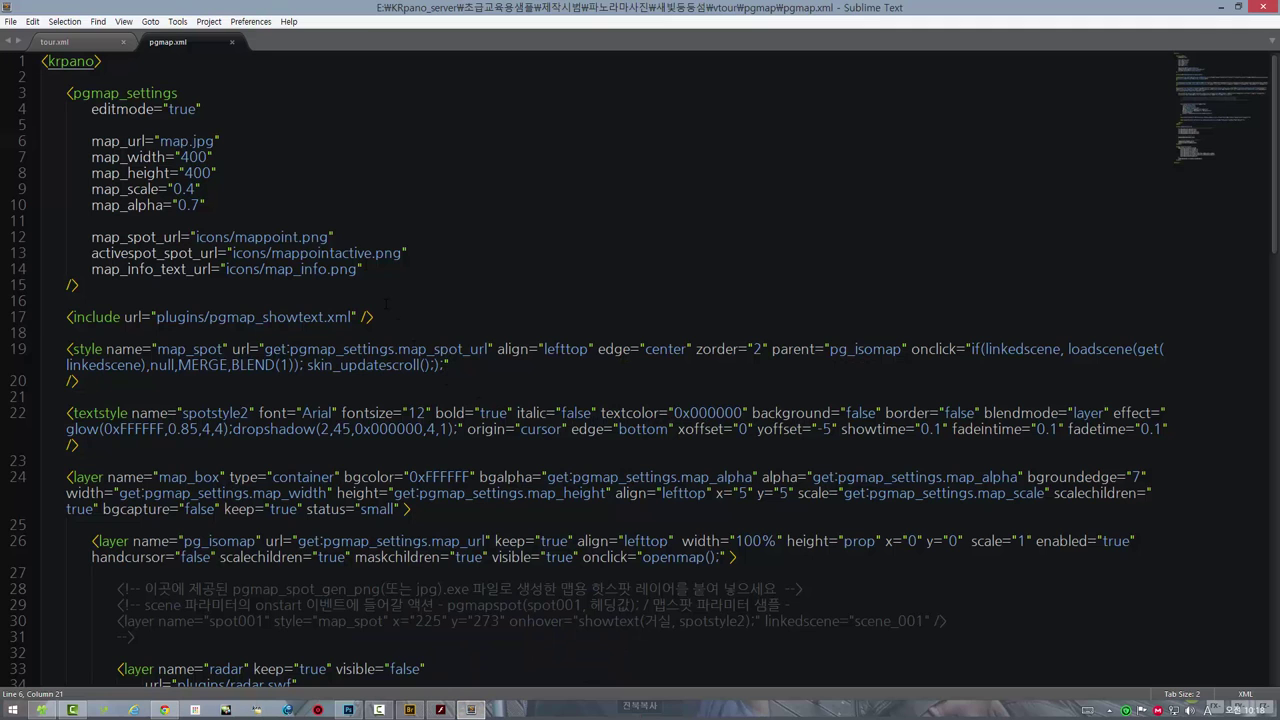
# - Reopen pgmap.xml and scroll down to review its map_box and radar layers
pyautogui.click(42, 710)
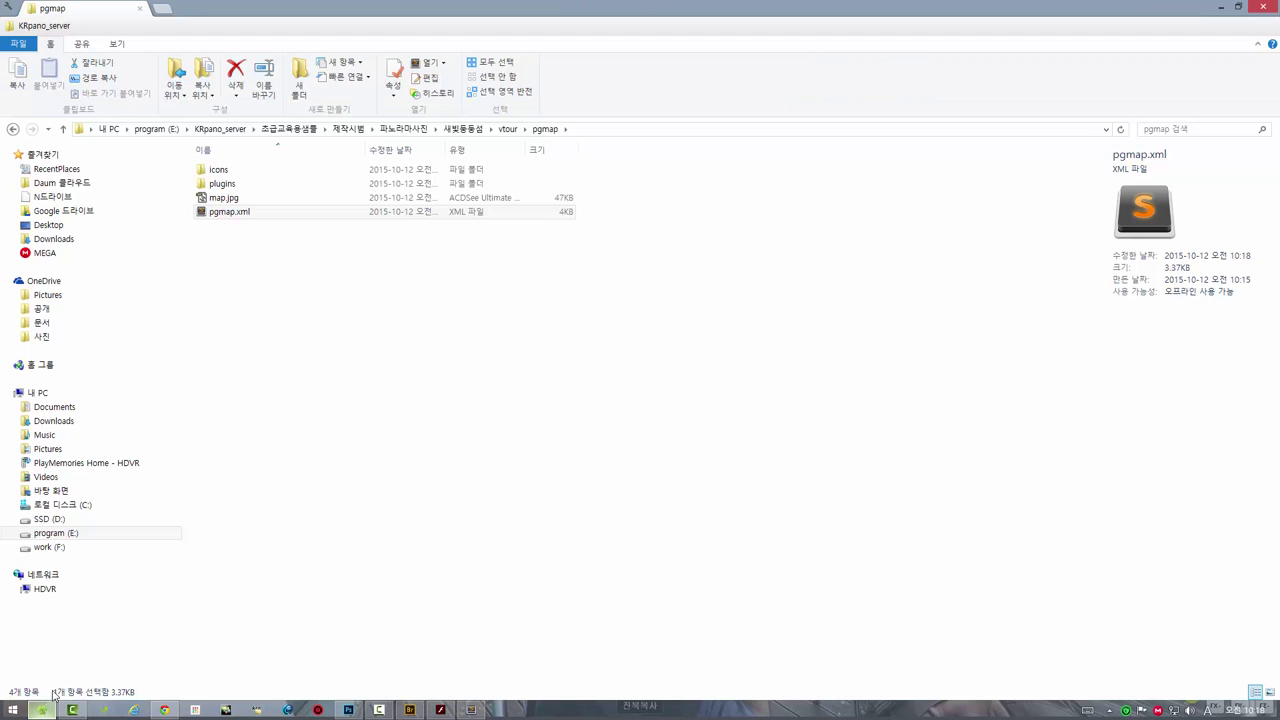
pyautogui.doubleClick(222, 214)
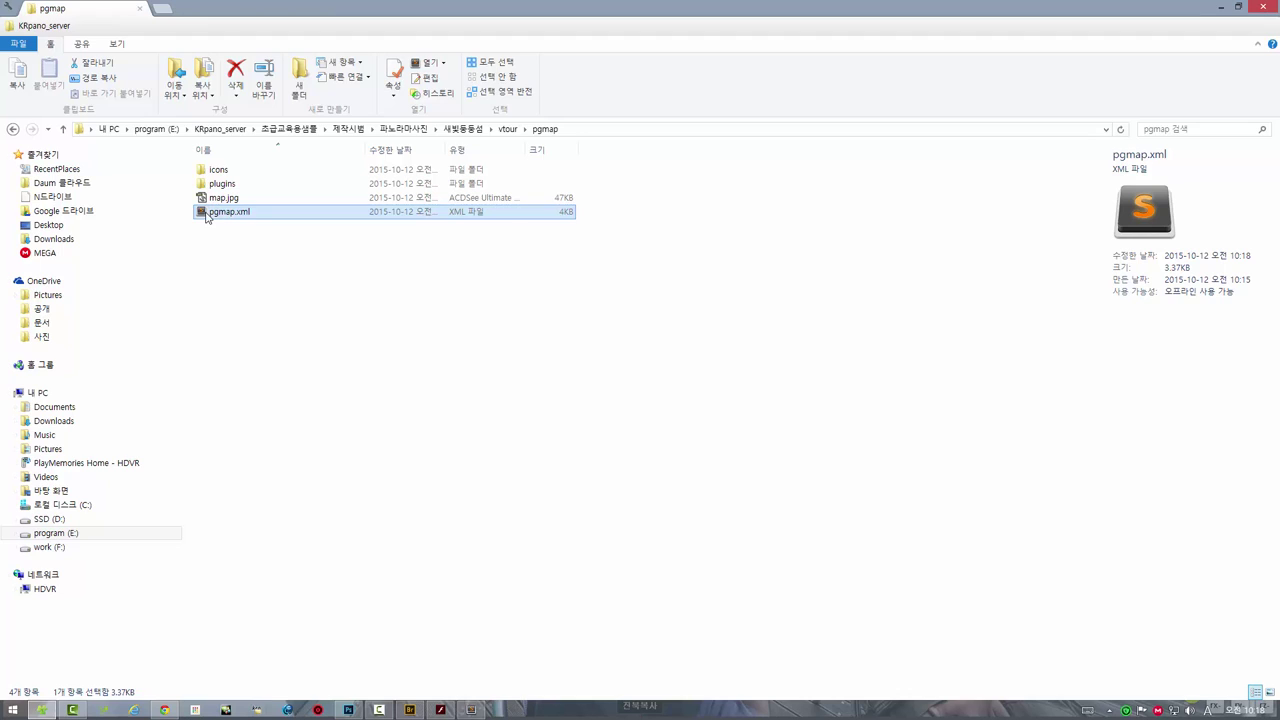
pyautogui.scroll(-2, 373, 313)
pyautogui.scroll(-3, 373, 313)
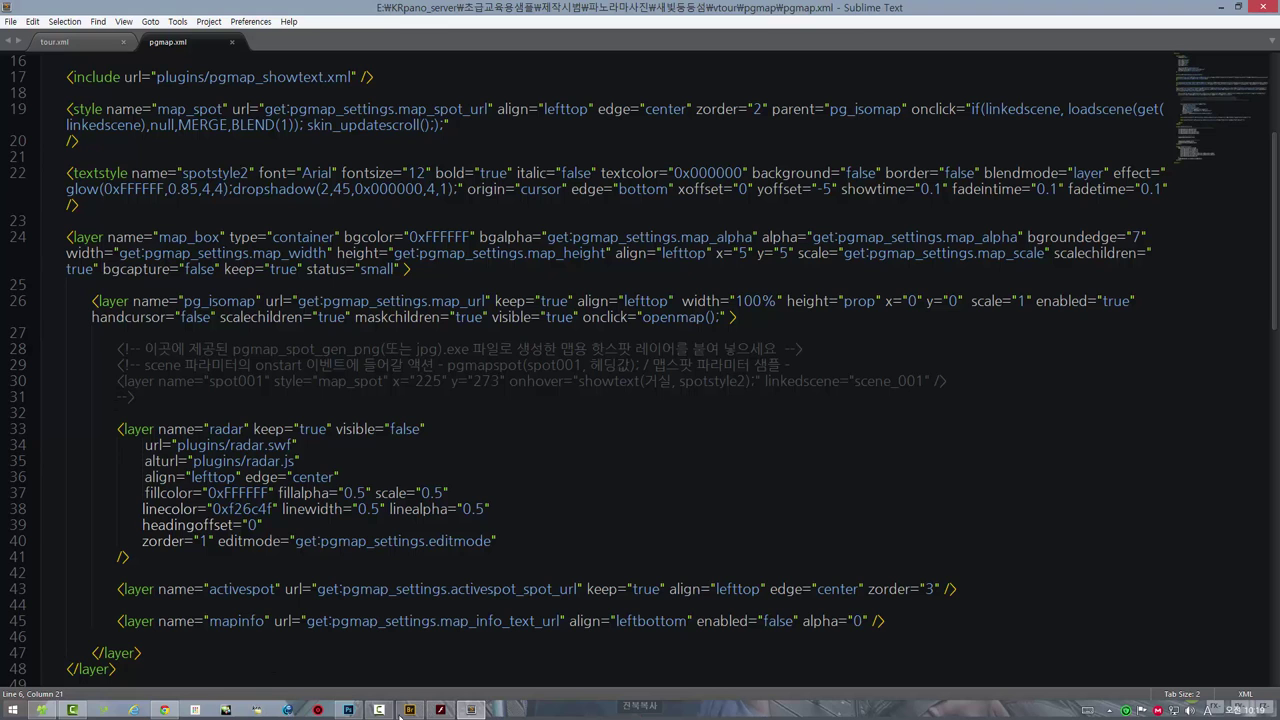
pyautogui.click(164, 711)
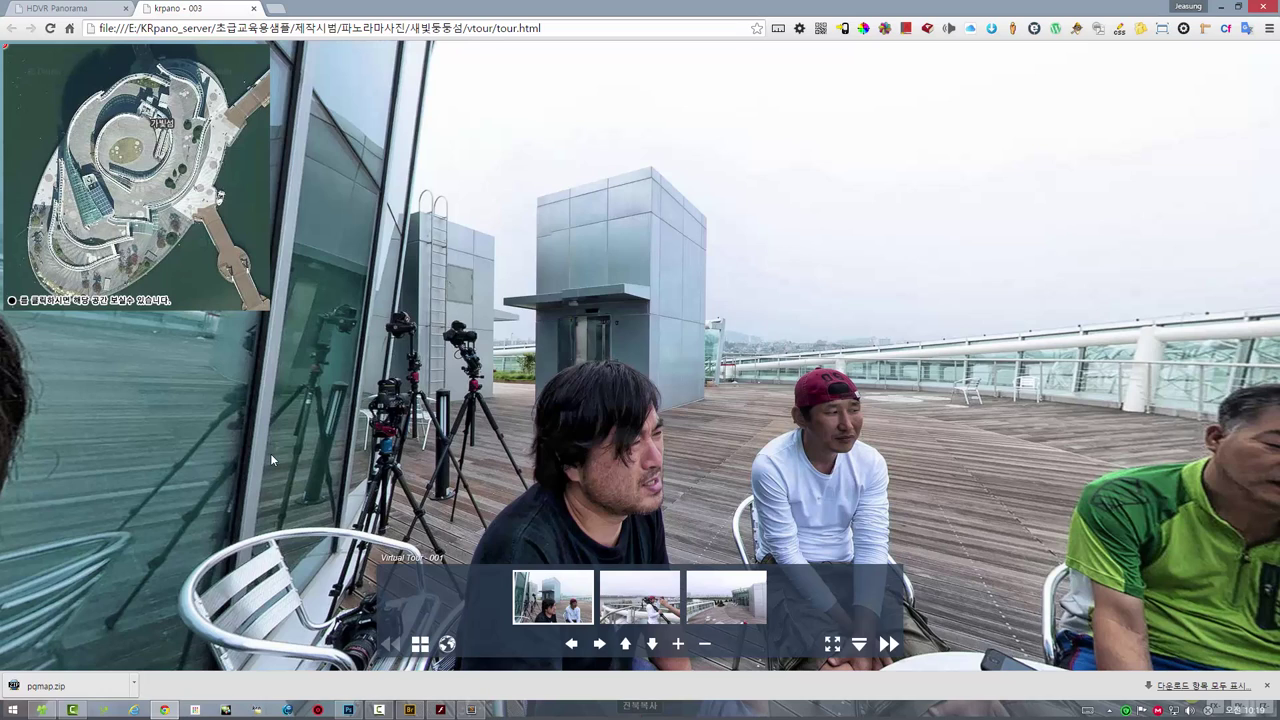
# - Copy the sample spot001 layer line in pgmap.xml and paste three copies below the comment
pyautogui.click(471, 710)
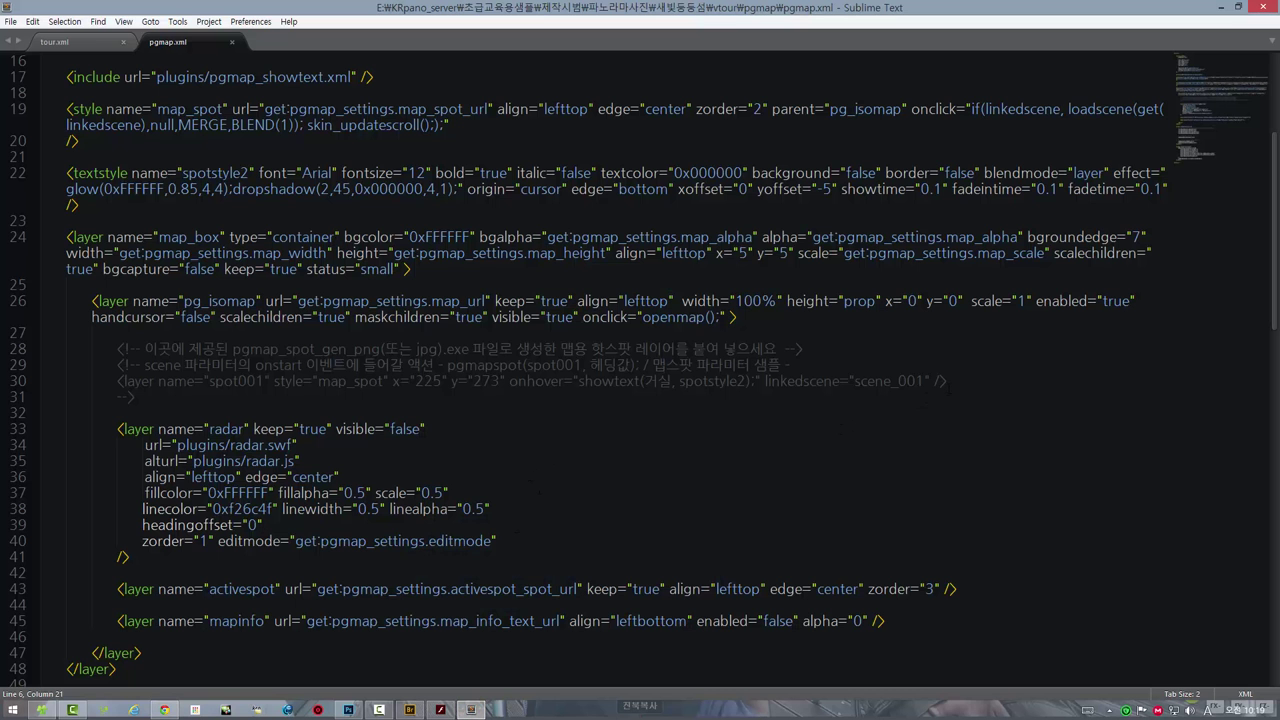
pyautogui.moveTo(955, 381); pyautogui.dragTo(368, 382)
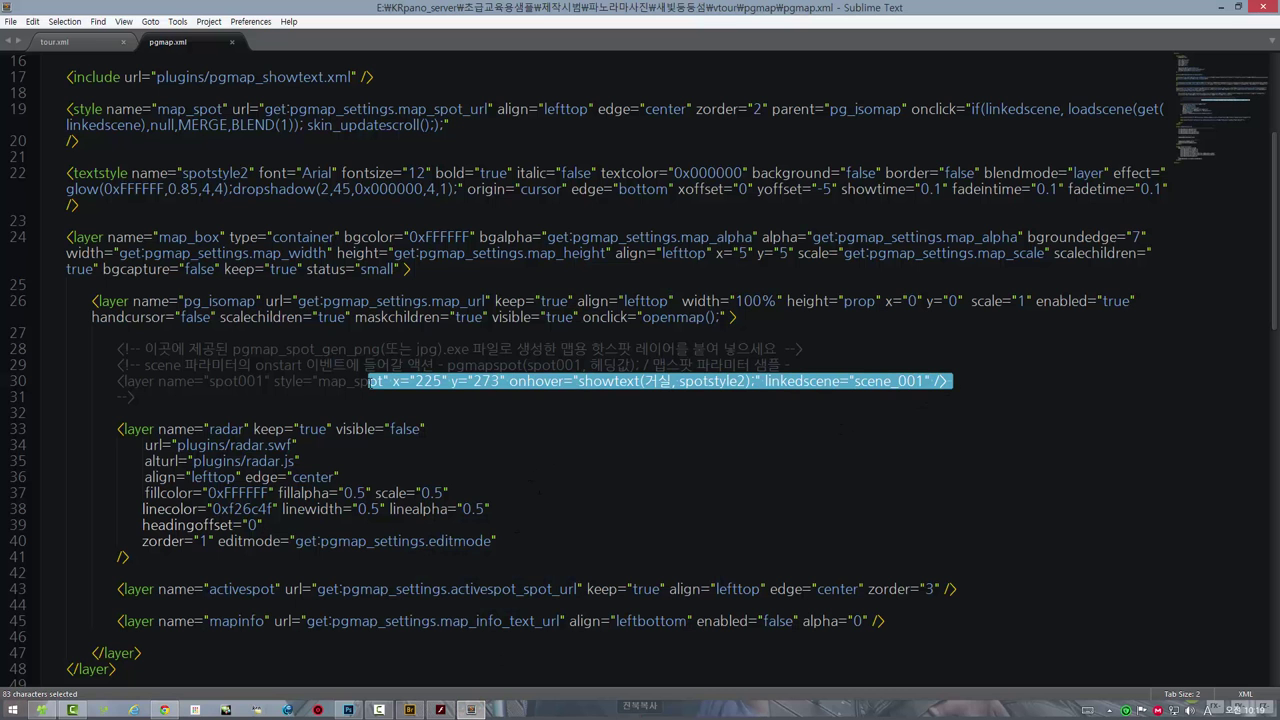
pyautogui.click(955, 381)
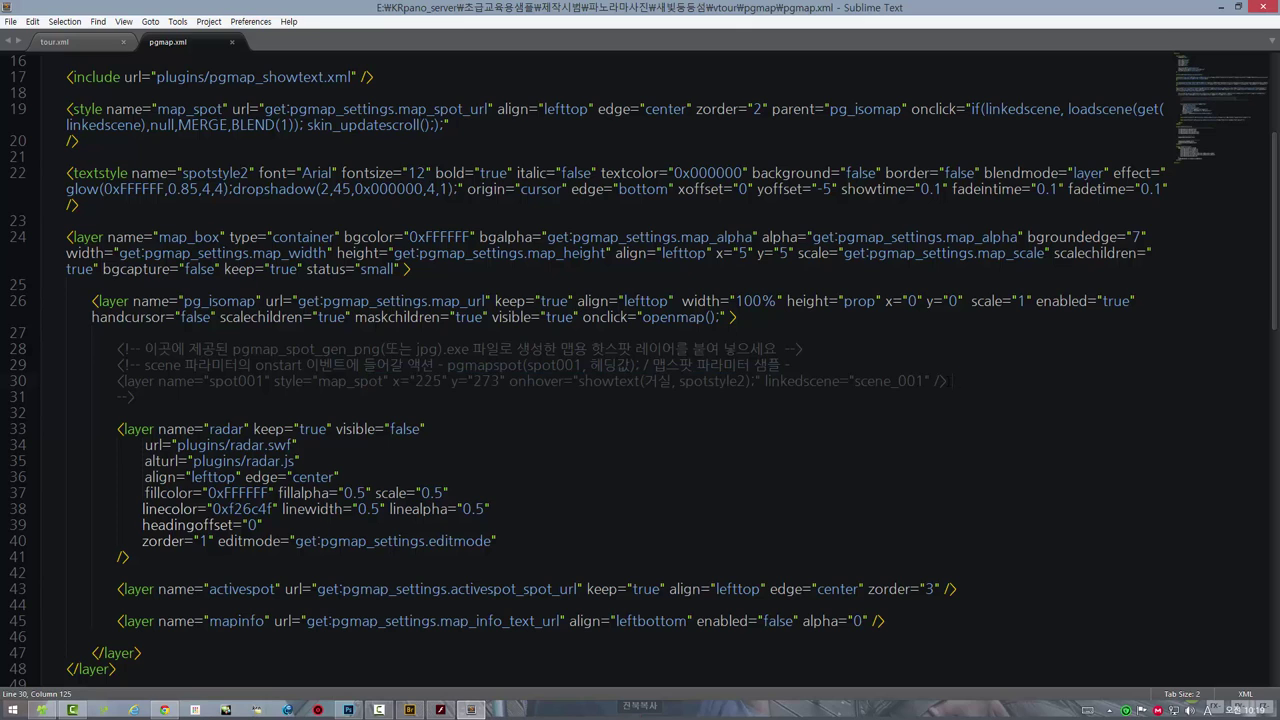
pyautogui.moveTo(946, 381); pyautogui.dragTo(116, 381)
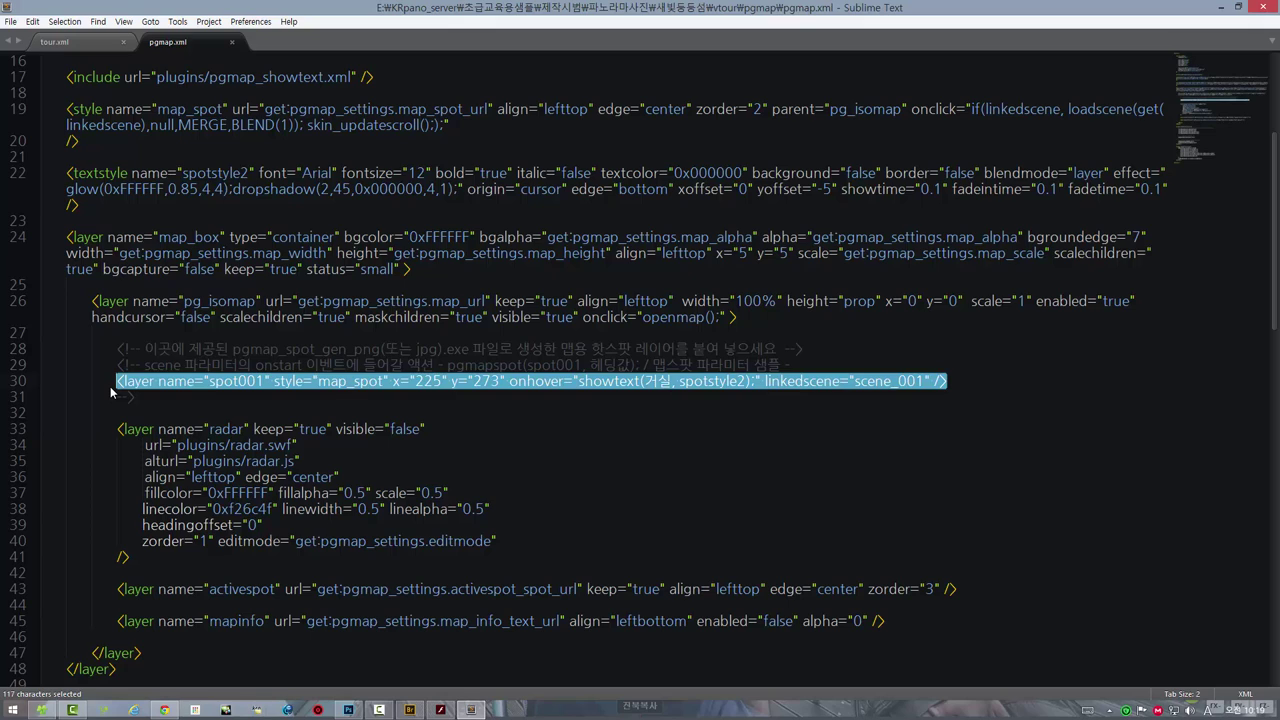
pyautogui.hotkey('ctrl', 'c')
pyautogui.click(144, 399)
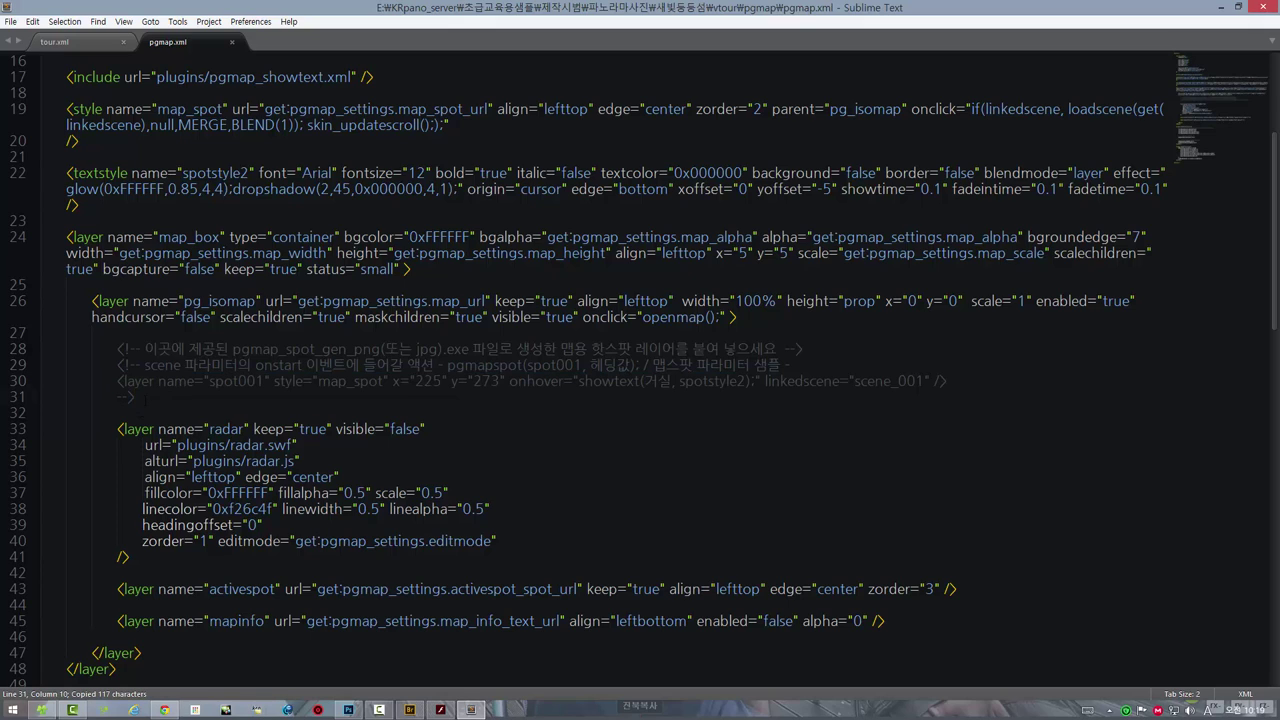
pyautogui.press('Return')
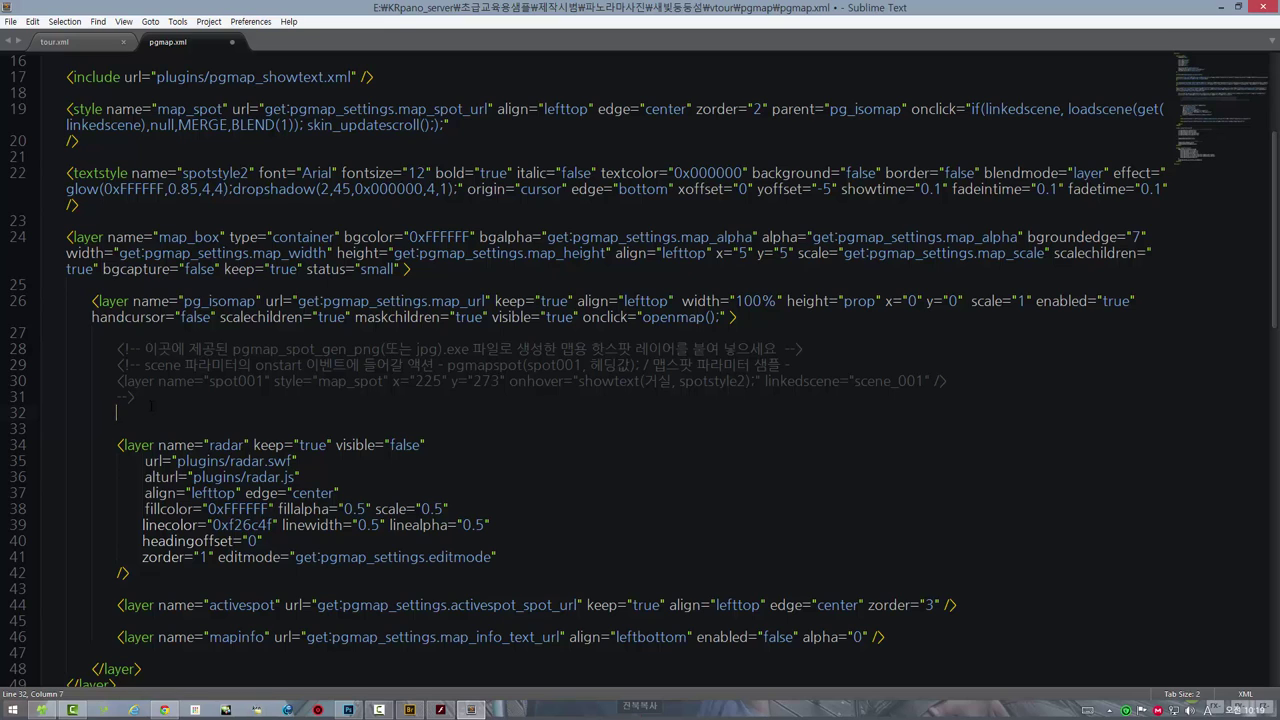
pyautogui.hotkey('ctrl', 'v')
pyautogui.press('Return')
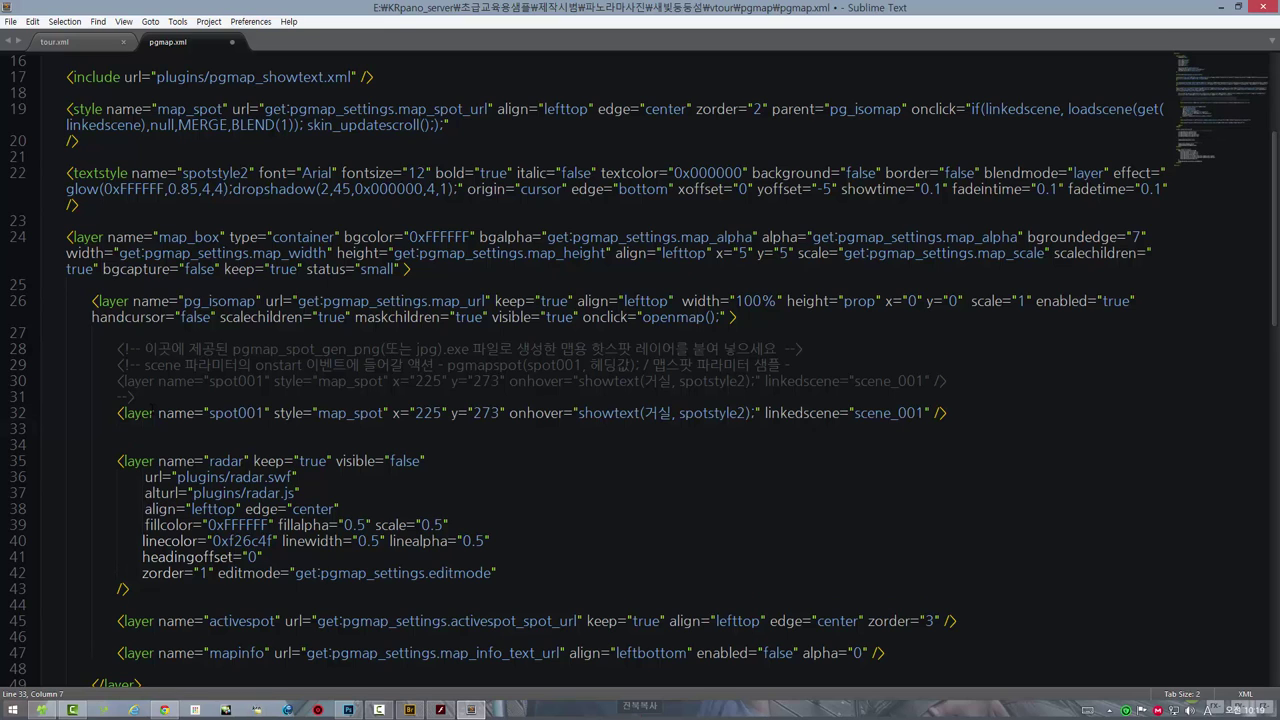
pyautogui.hotkey('ctrl', 'v')
pyautogui.press('Return')
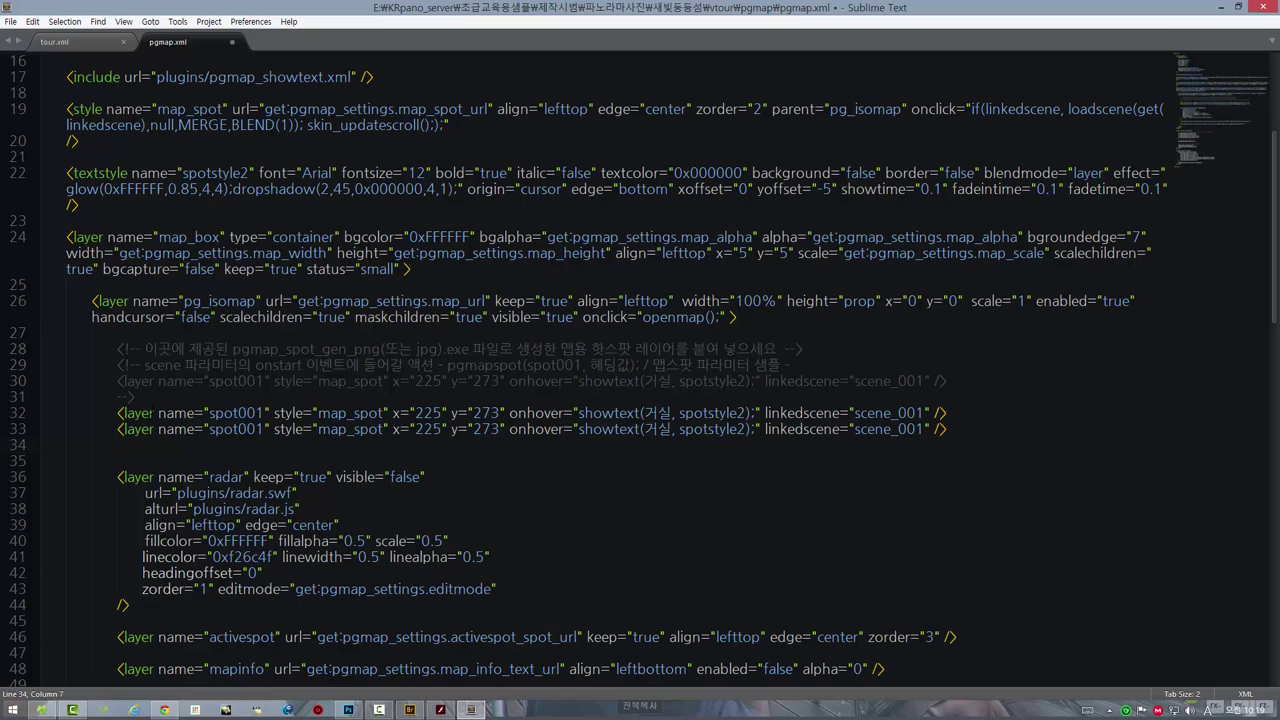
pyautogui.hotkey('ctrl', 'v')
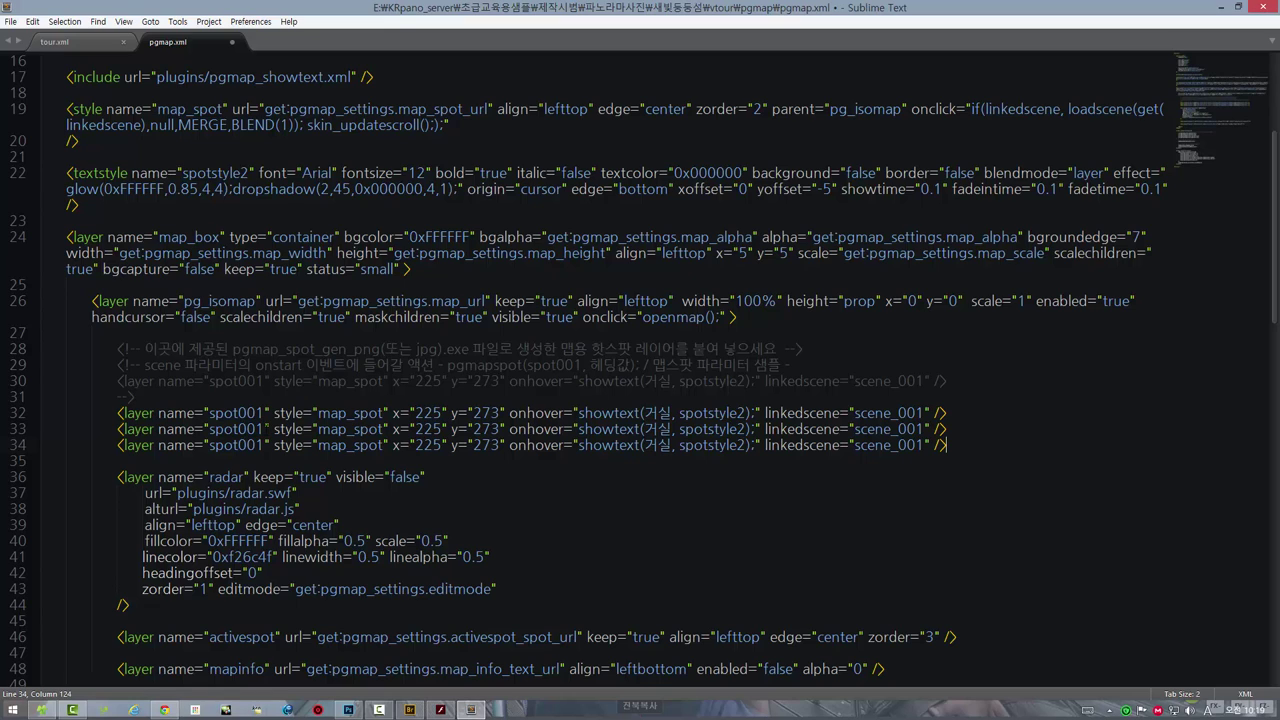
# - Rename the second and third pasted layers to spot002 and spot003
pyautogui.click(265, 428)
pyautogui.press('BackSpace')
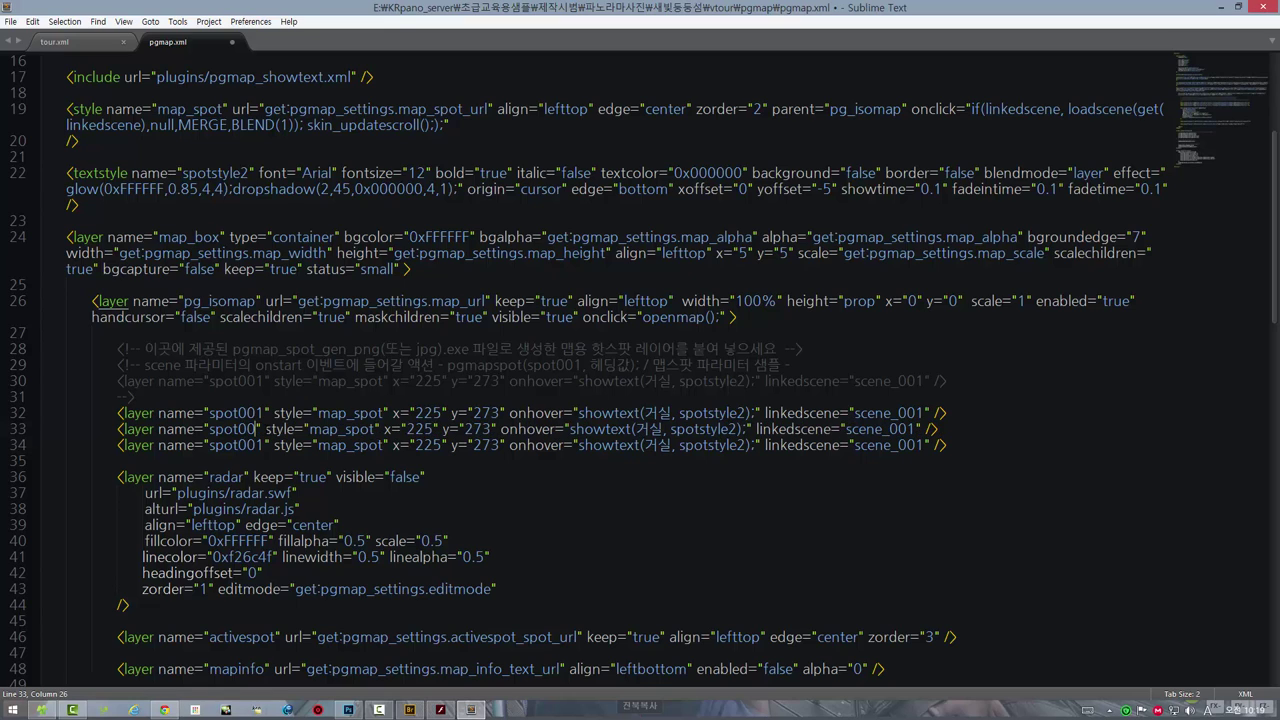
pyautogui.write('2')
pyautogui.press('BackSpace')
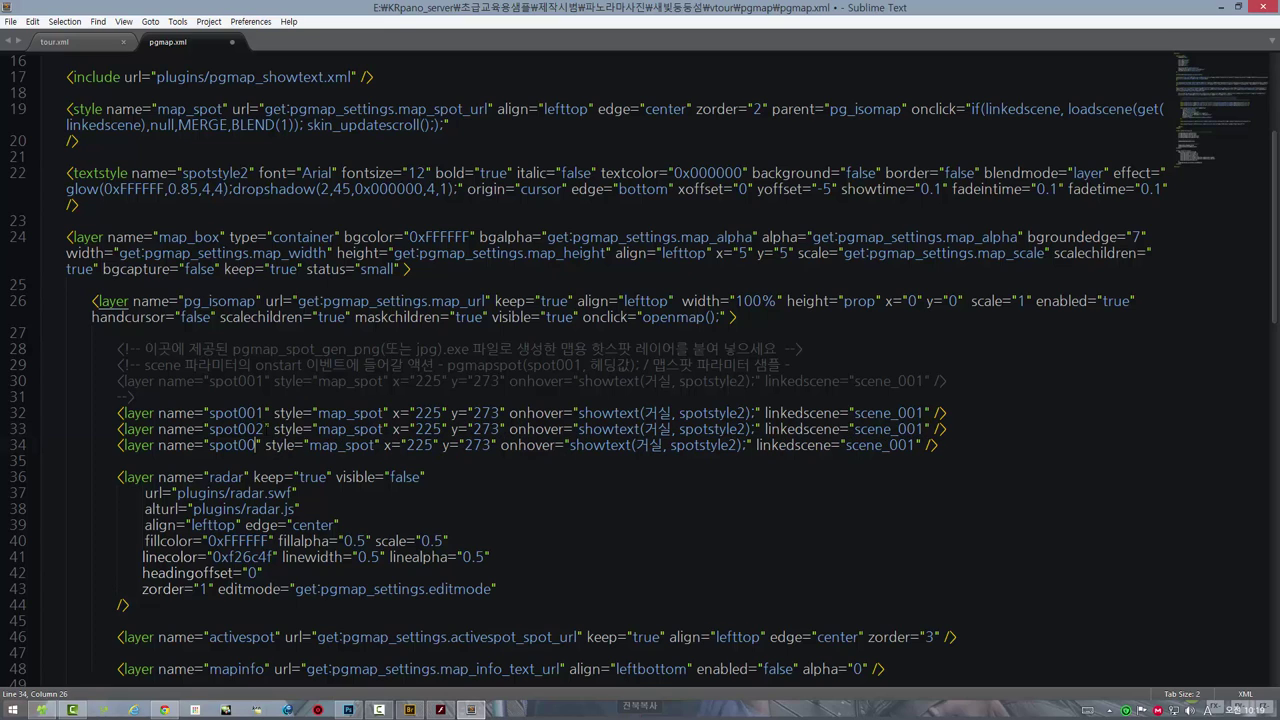
pyautogui.write('3')
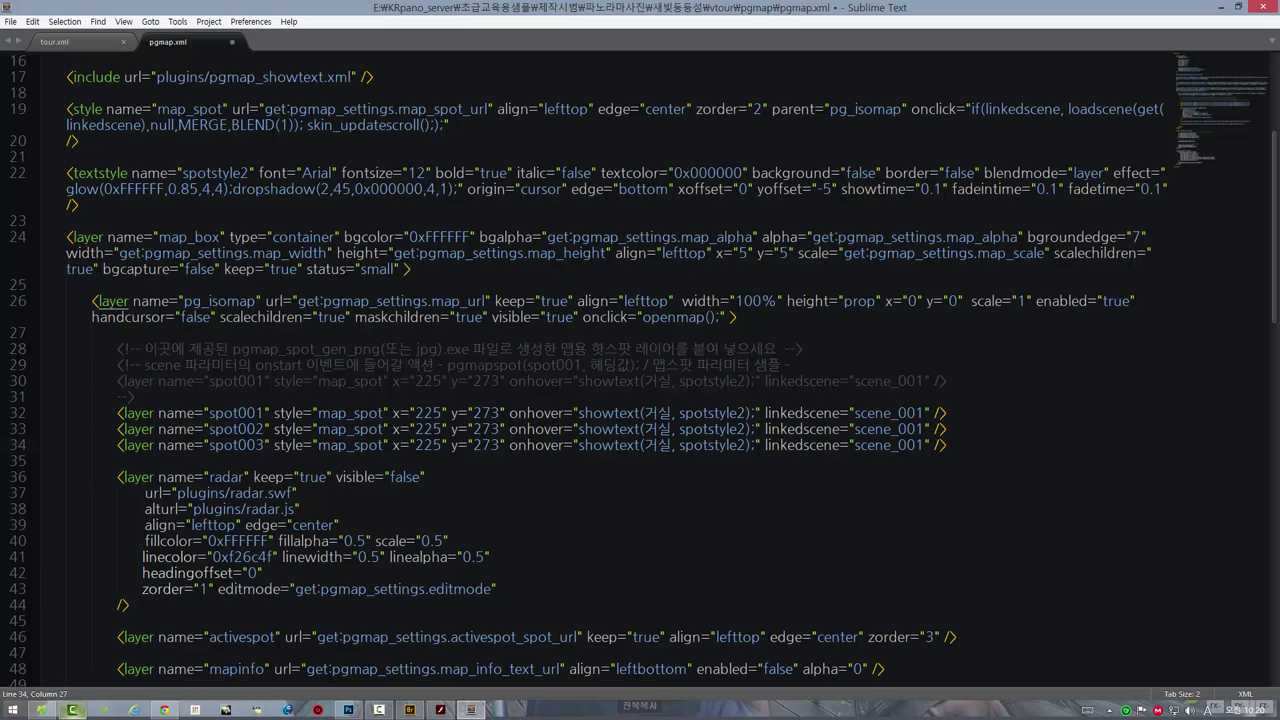
# - Open tour.xml from the vtour folder in the editor
pyautogui.click(41, 710)
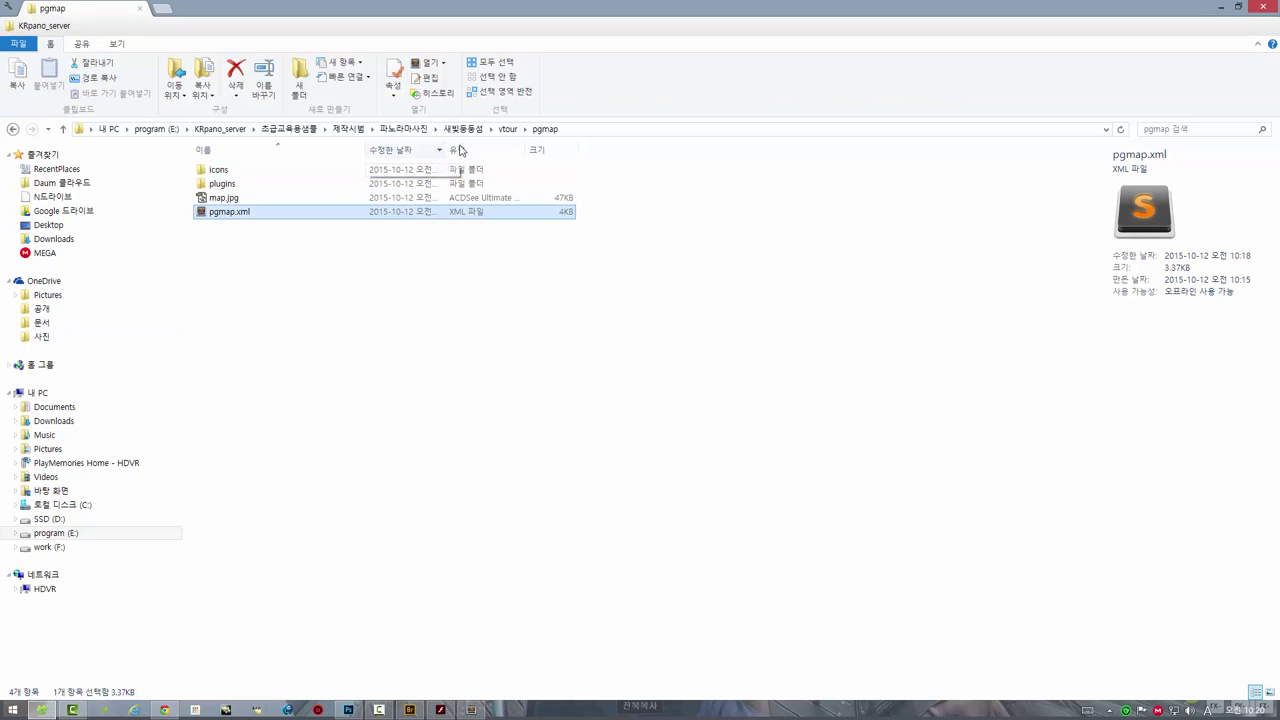
pyautogui.click(508, 129)
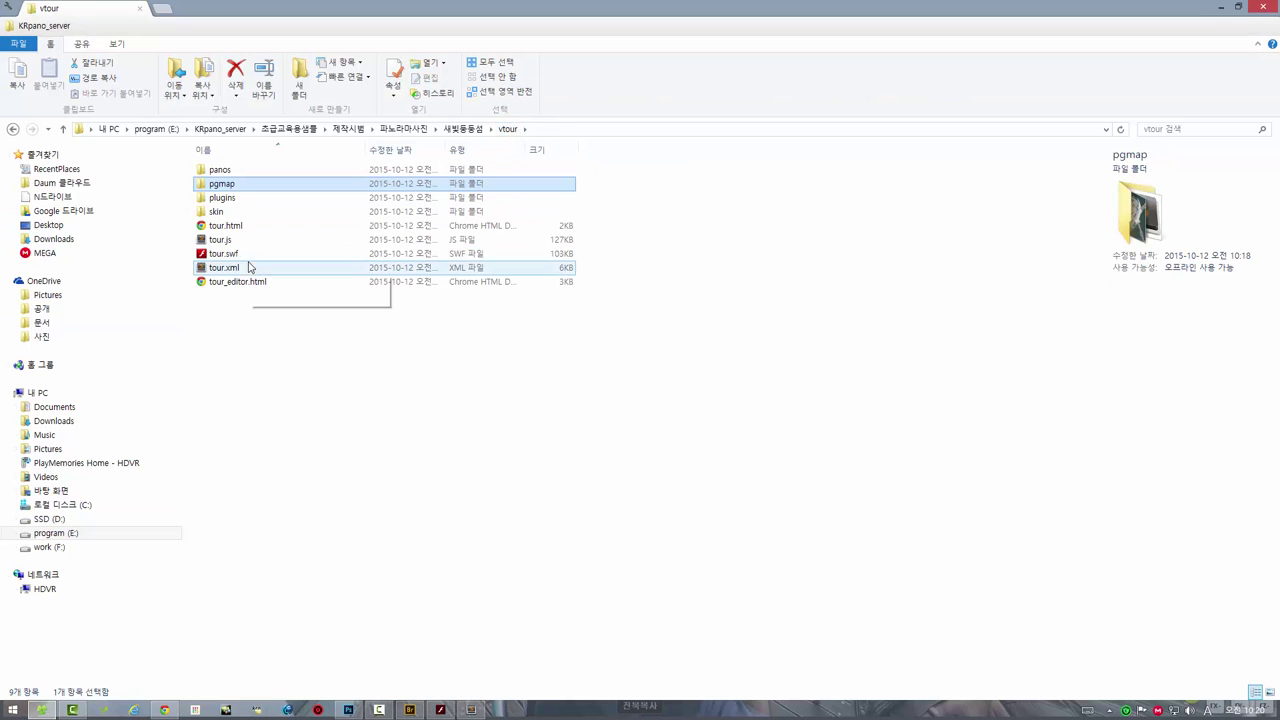
pyautogui.doubleClick(215, 268)
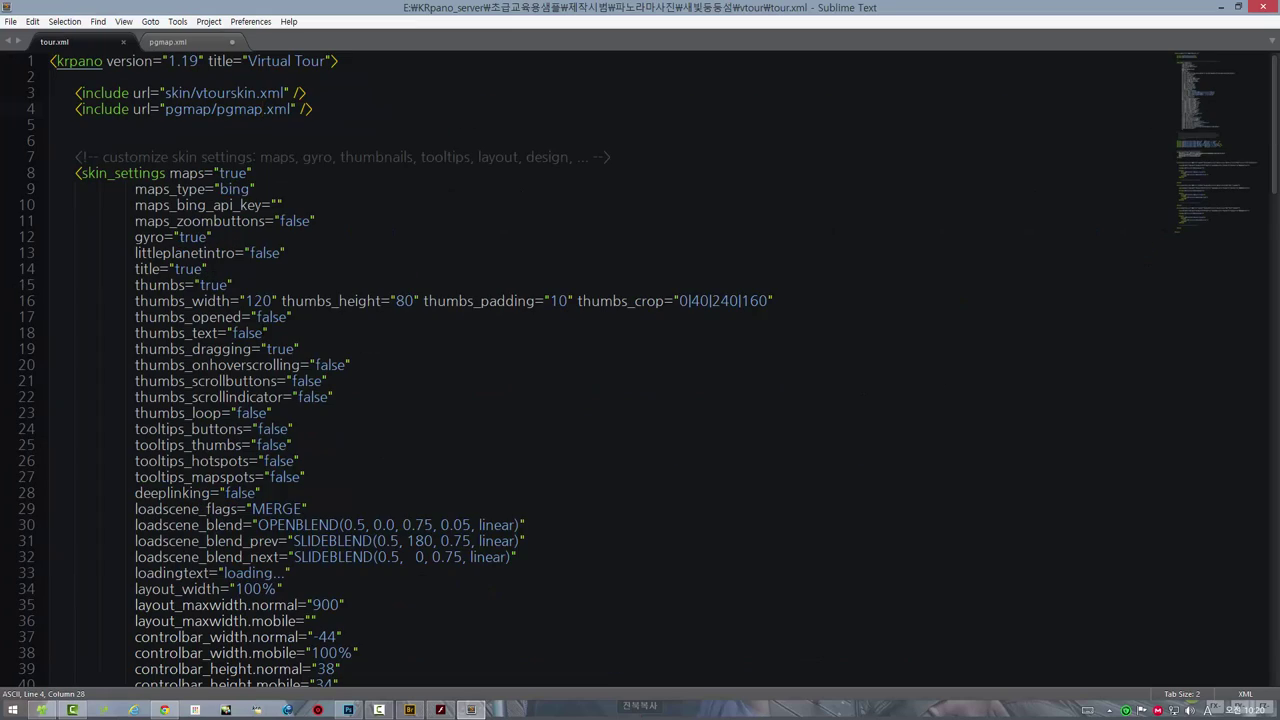
# - Scroll tour.xml down to review the scene_001 and scene_002 blocks, then go back to pgmap.xml
pyautogui.scroll(-3, 205, 270)
pyautogui.scroll(-4, 205, 270)
pyautogui.scroll(-4, 205, 270)
pyautogui.scroll(-8, 395, 370)
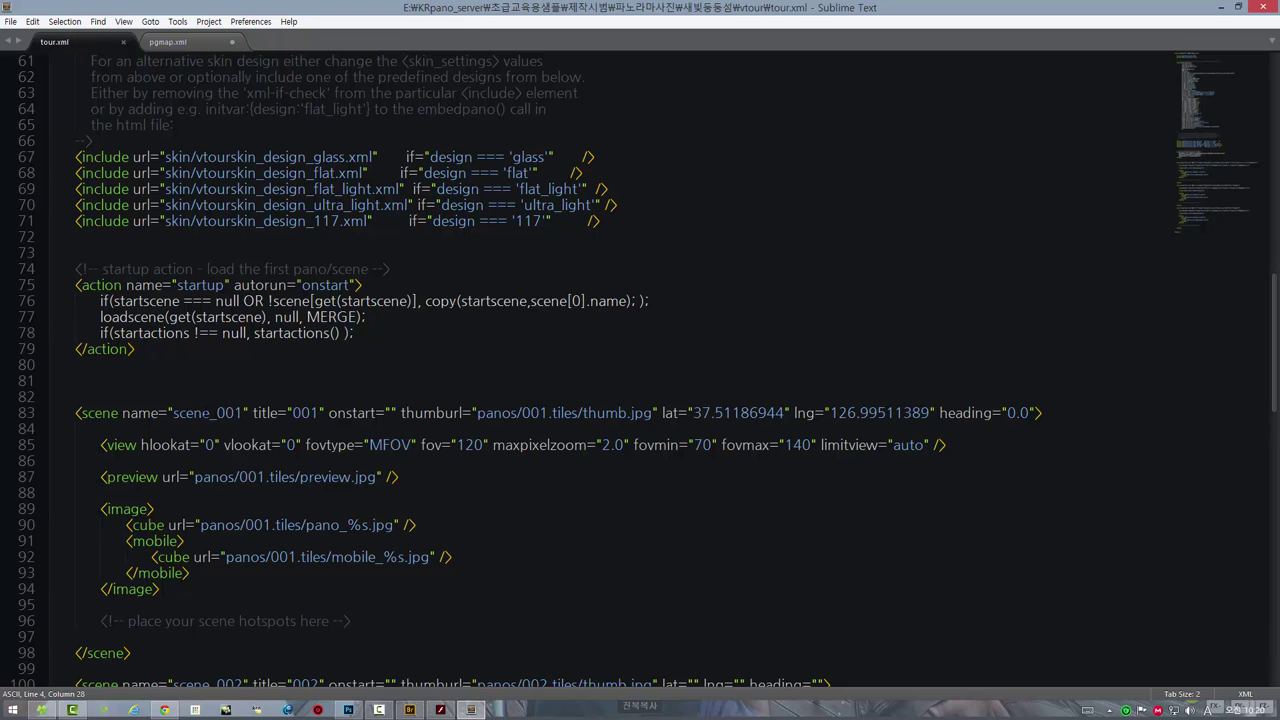
pyautogui.scroll(-2, 640, 370)
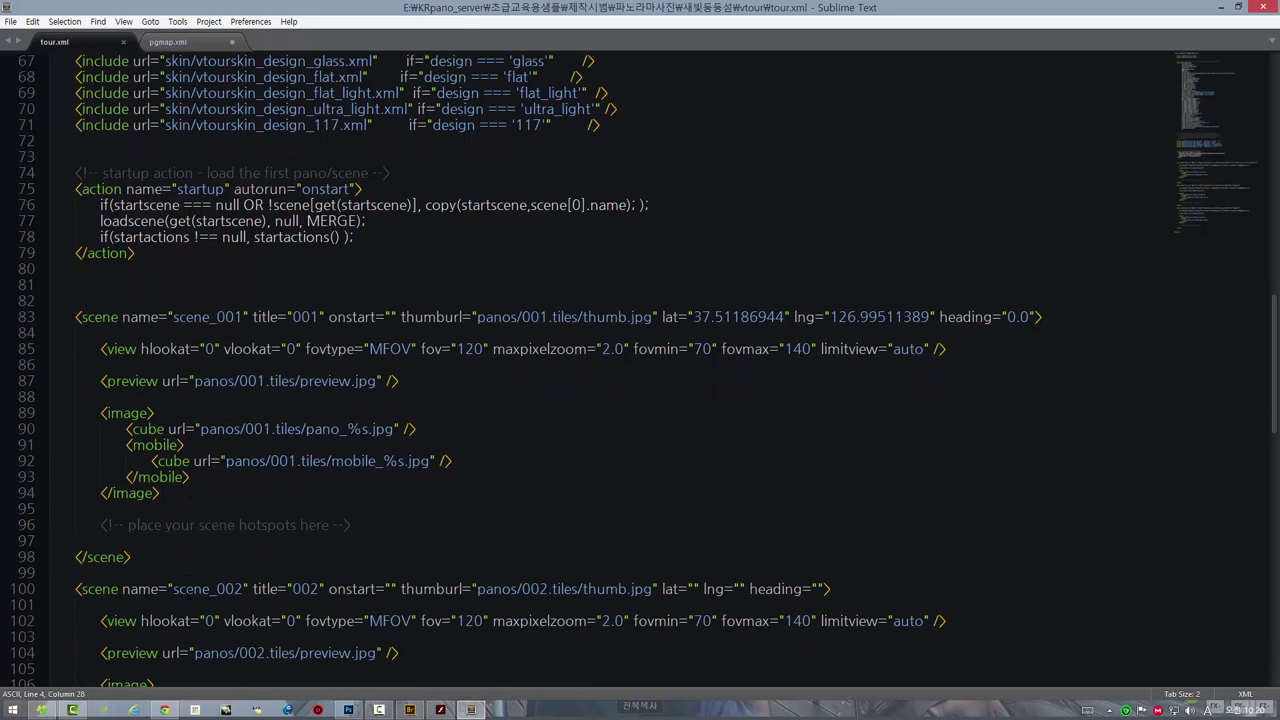
pyautogui.scroll(-1, 640, 370)
pyautogui.scroll(-1, 640, 370)
pyautogui.click(190, 41)
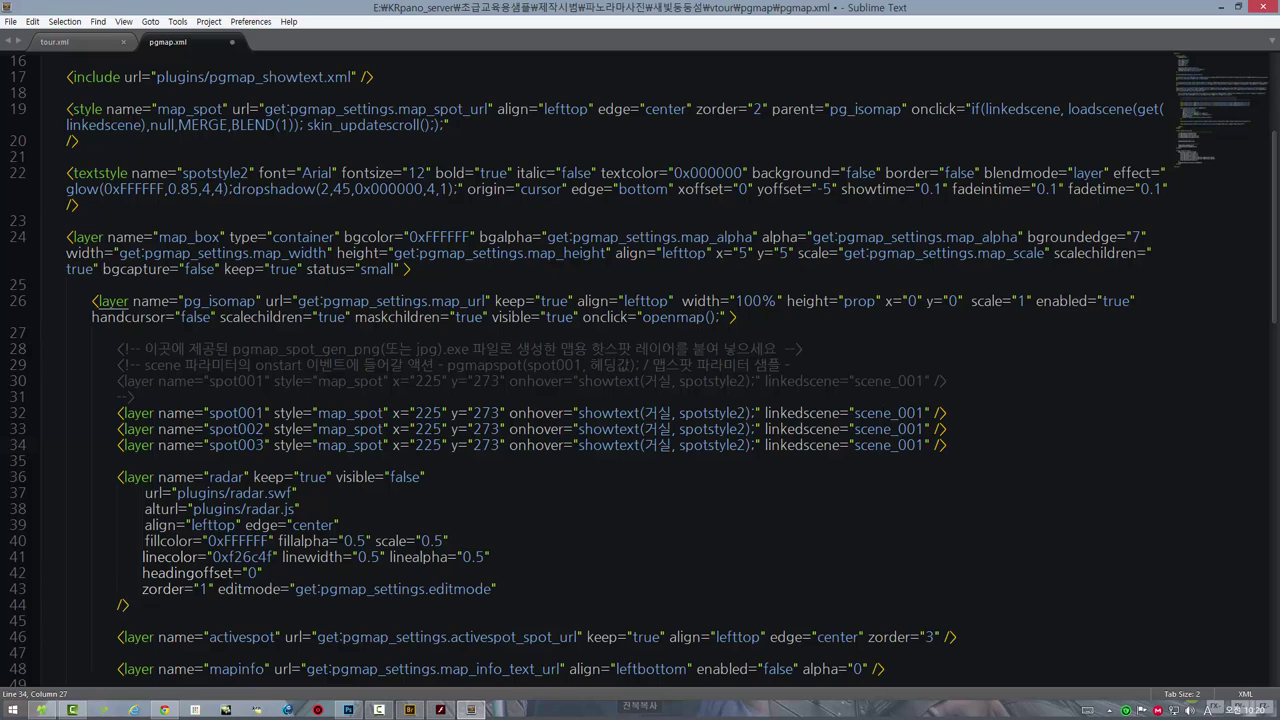
# - Change the linkedscene values on lines 33–34 to scene_002 and scene_003, then show the tour in Chrome
pyautogui.click(925, 429)
pyautogui.press('BackSpace')
pyautogui.write('2')
pyautogui.press('Down')
pyautogui.press('BackSpace')
pyautogui.write('3')
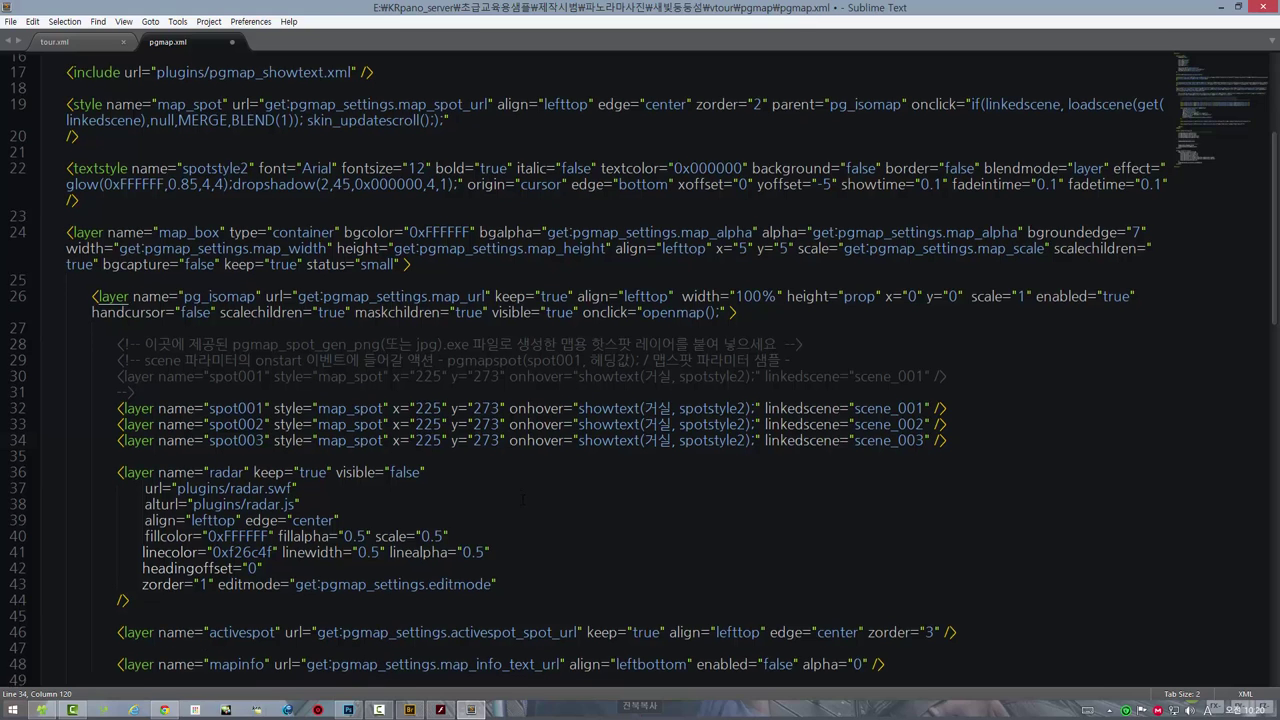
pyautogui.scroll(-1, 640, 370)
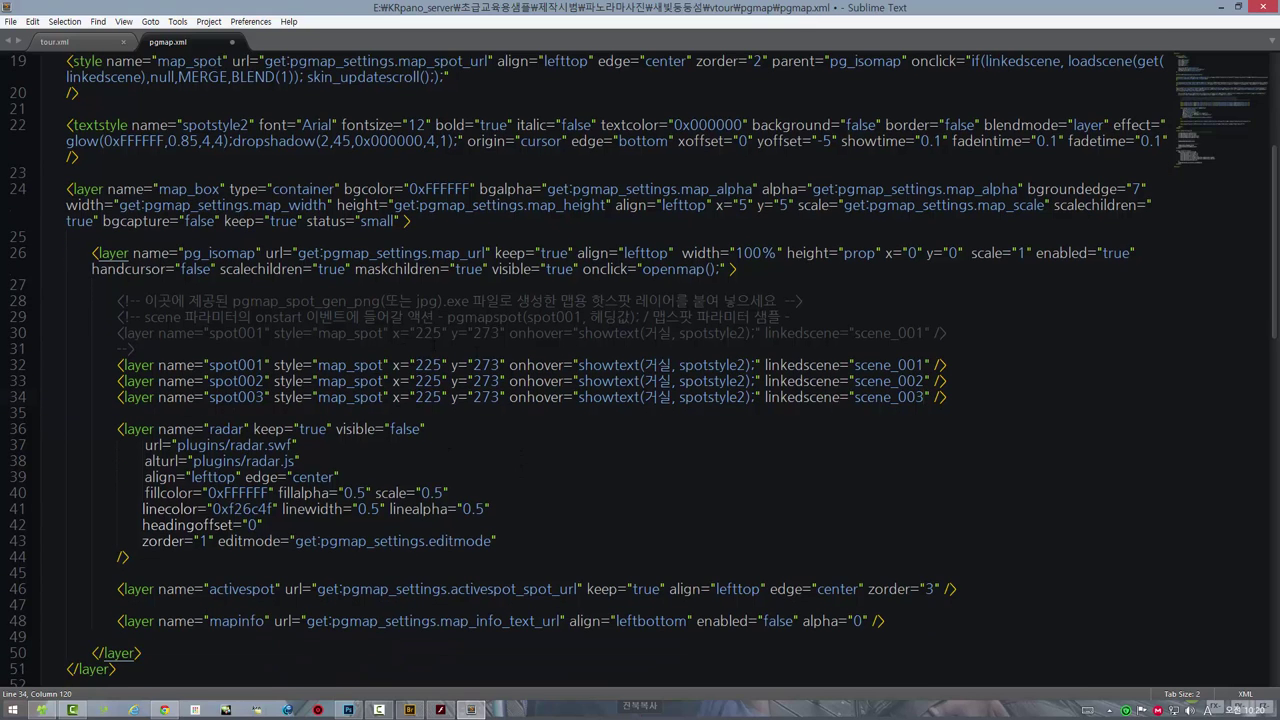
pyautogui.click(165, 710)
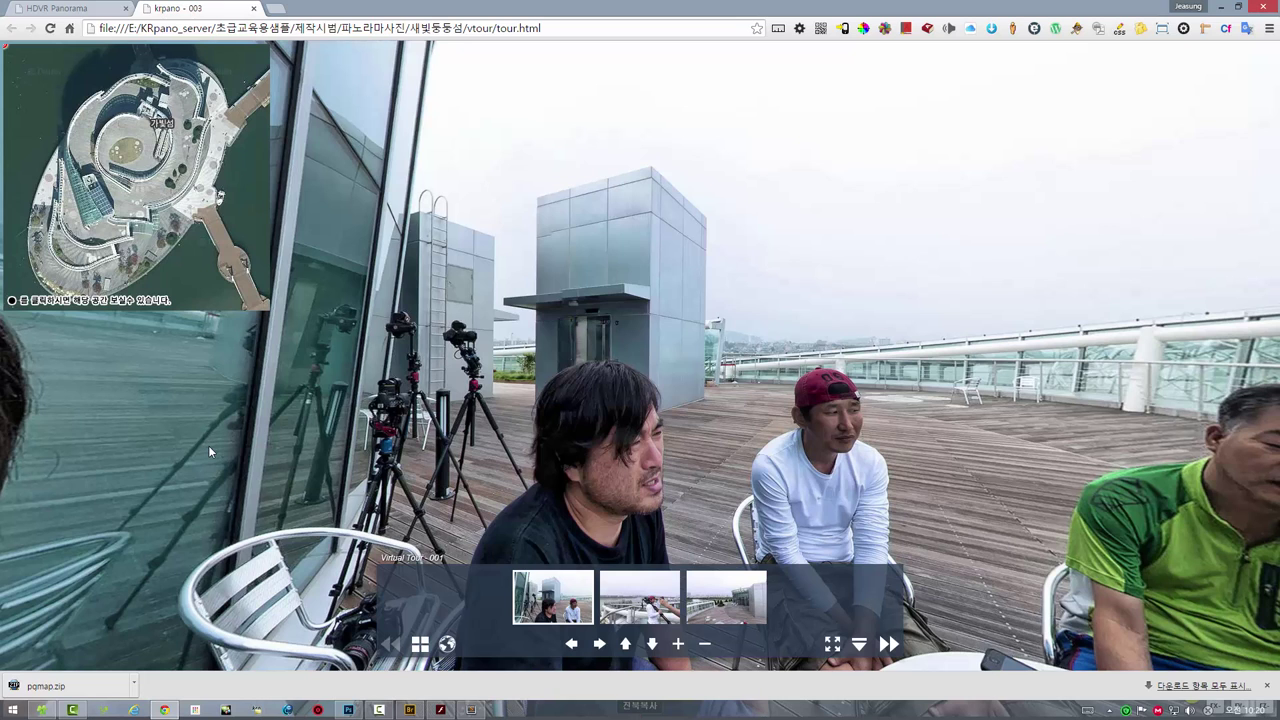
# - In PG Dspot Gen, set the radar heading and copy the spot position mapx 252, mapy 115
pyautogui.click(440, 710)
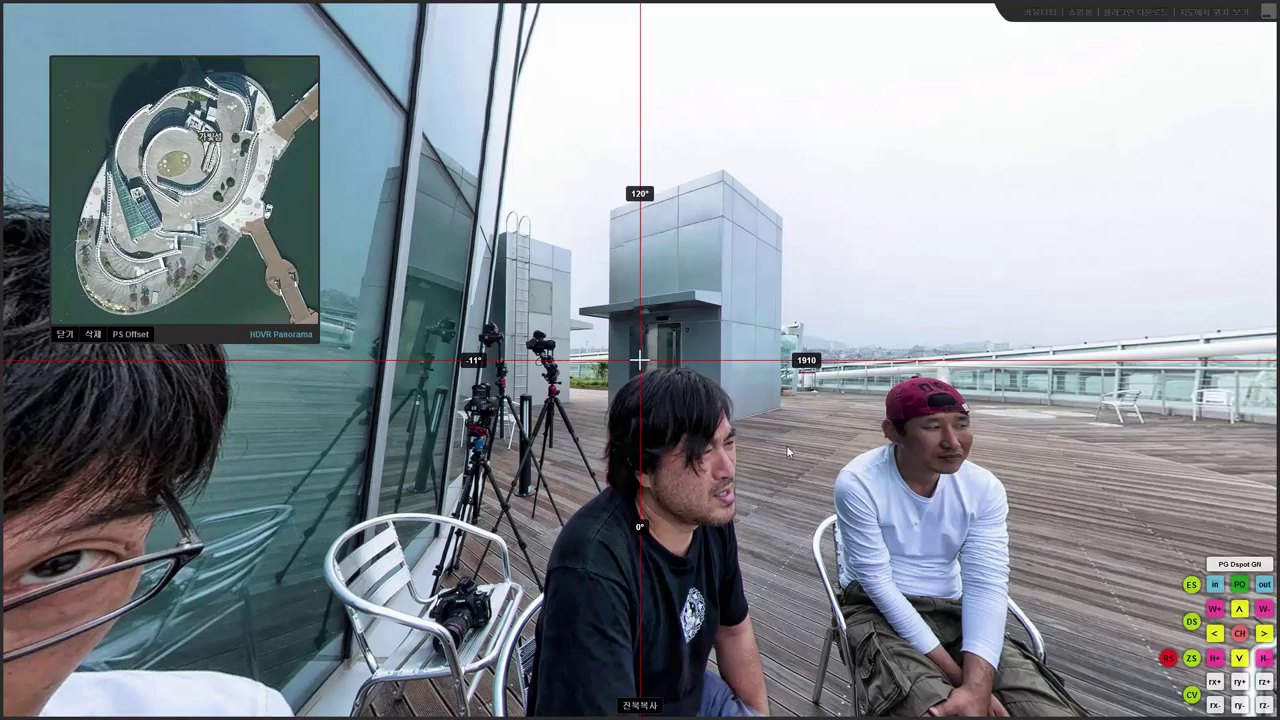
pyautogui.moveTo(786, 445)
pyautogui.mouseDown()
pyautogui.moveTo(799, 424)
pyautogui.moveTo(735, 429)
pyautogui.mouseUp()
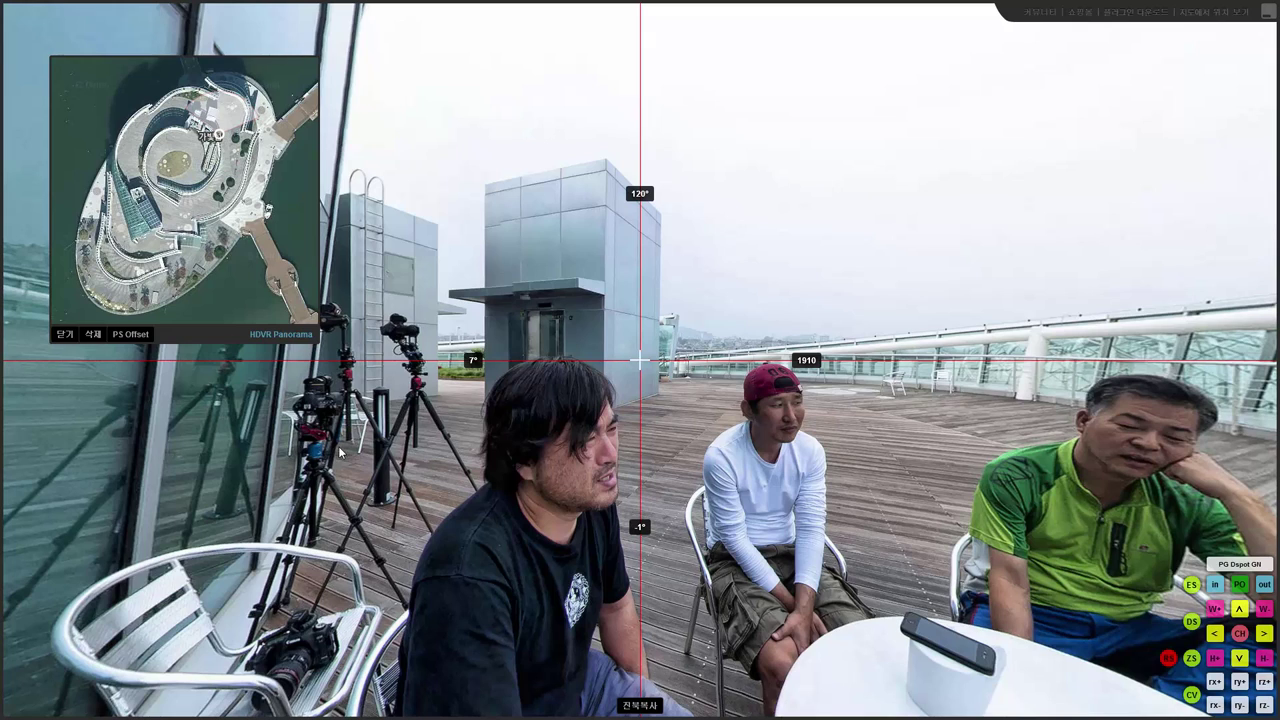
pyautogui.moveTo(325, 463); pyautogui.dragTo(367, 469)
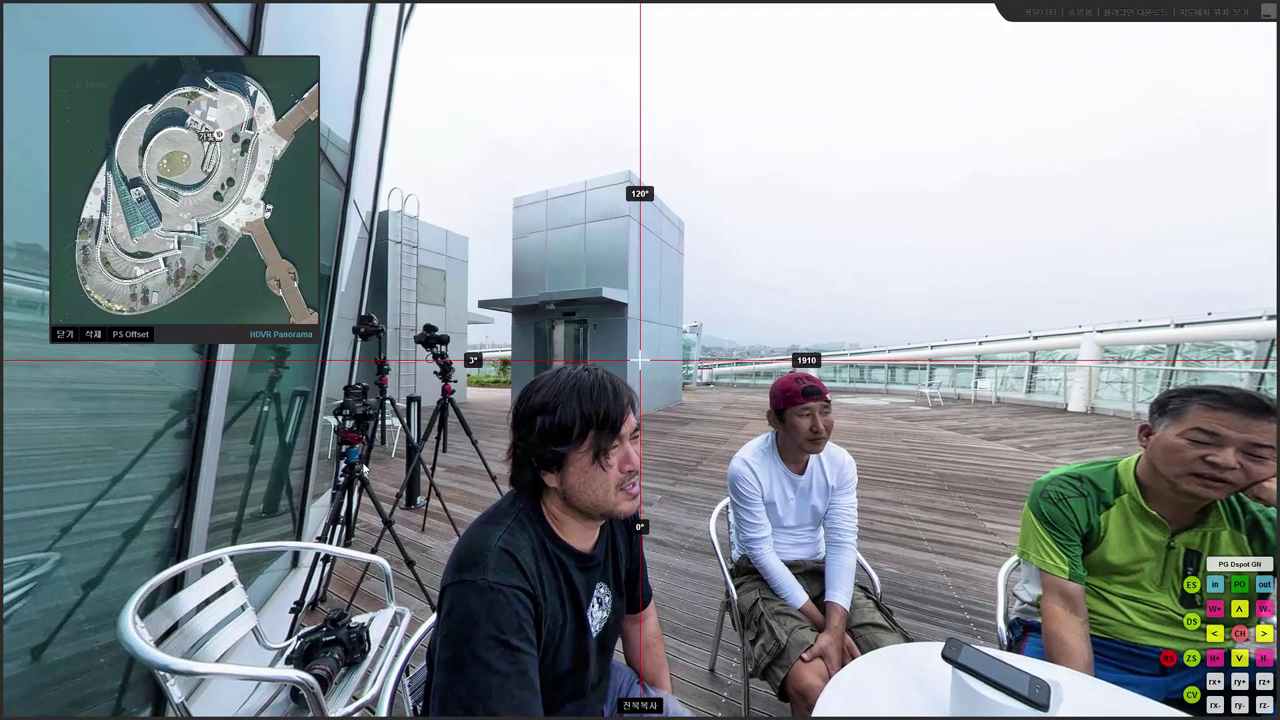
pyautogui.rightClick(233, 111)
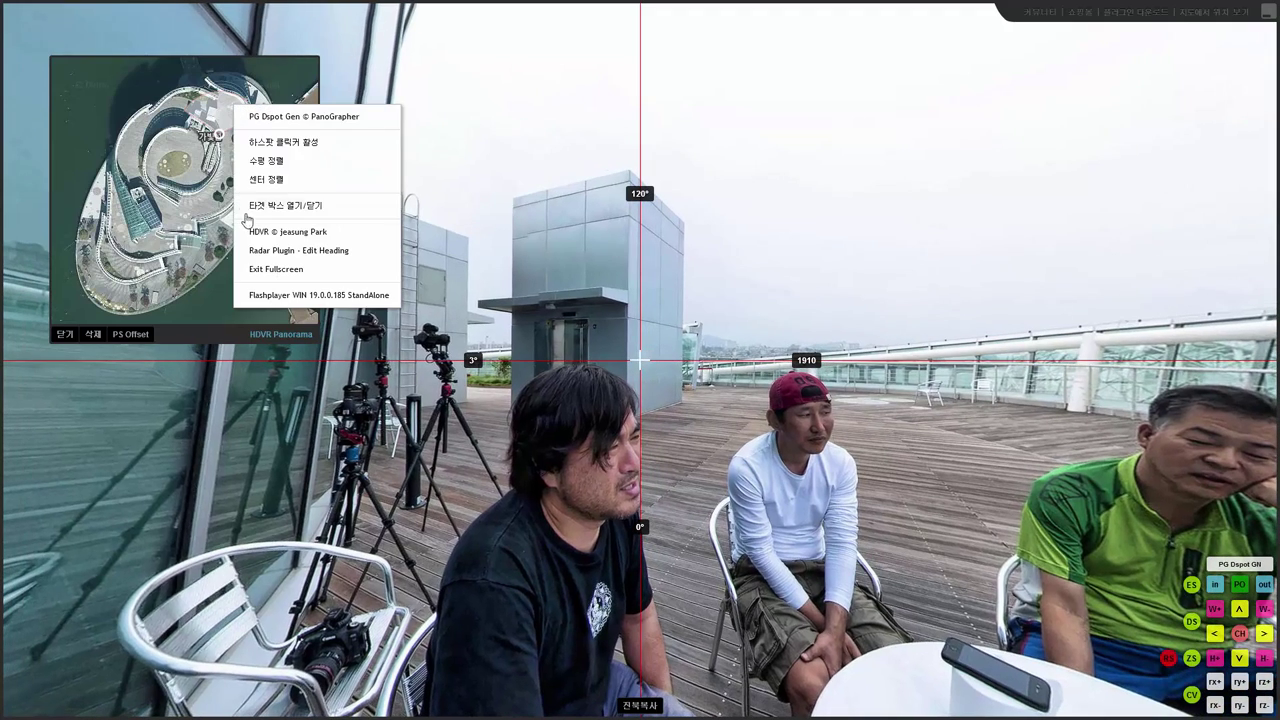
pyautogui.click(293, 252)
pyautogui.moveTo(236, 463)
pyautogui.mouseDown()
pyautogui.moveTo(568, 503)
pyautogui.moveTo(464, 507)
pyautogui.moveTo(568, 527)
pyautogui.moveTo(514, 514)
pyautogui.moveTo(386, 277)
pyautogui.moveTo(553, 457)
pyautogui.moveTo(638, 477)
pyautogui.moveTo(340, 484)
pyautogui.moveTo(605, 478)
pyautogui.moveTo(419, 460)
pyautogui.moveTo(432, 470)
pyautogui.mouseUp()
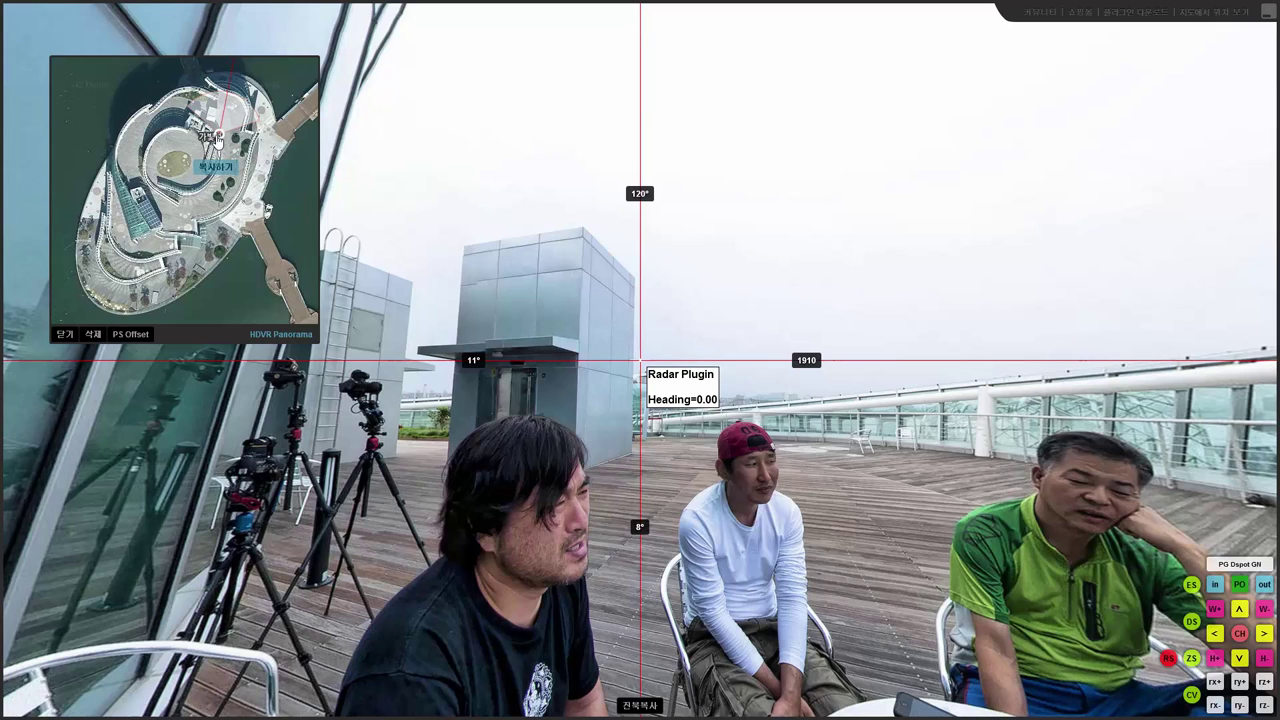
pyautogui.click(217, 139)
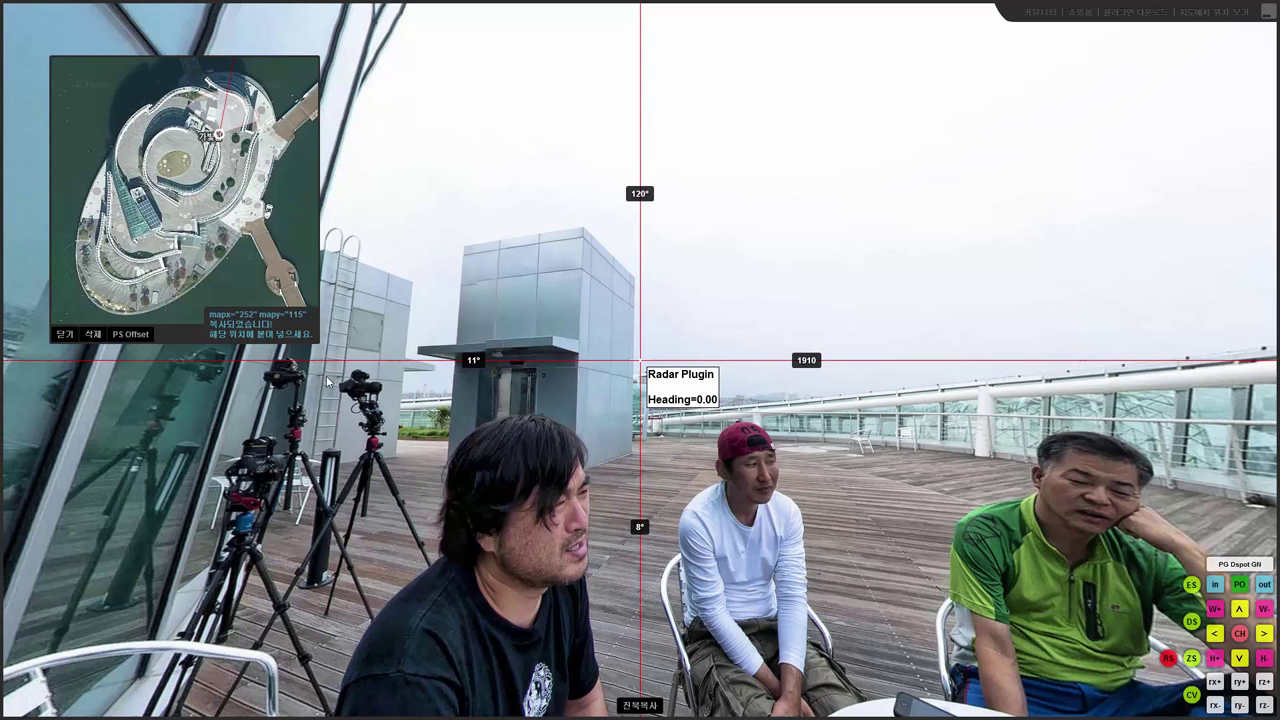
pyautogui.click(1266, 12)
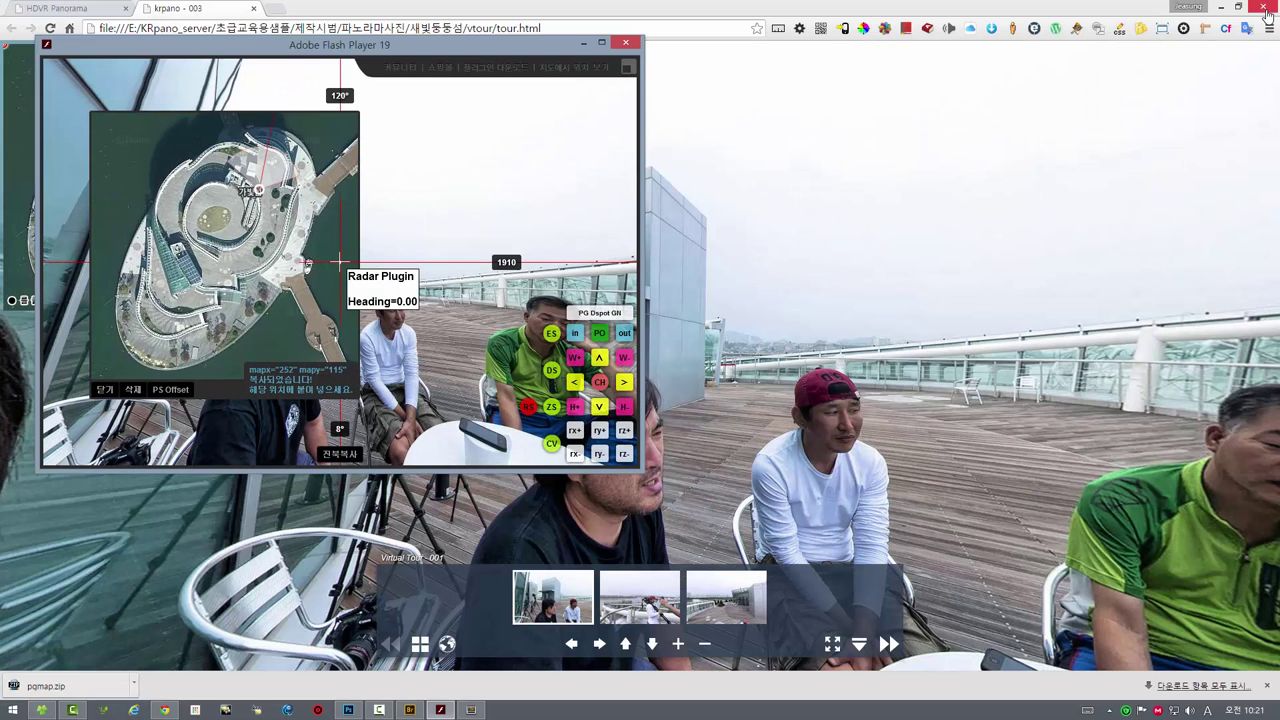
pyautogui.click(627, 44)
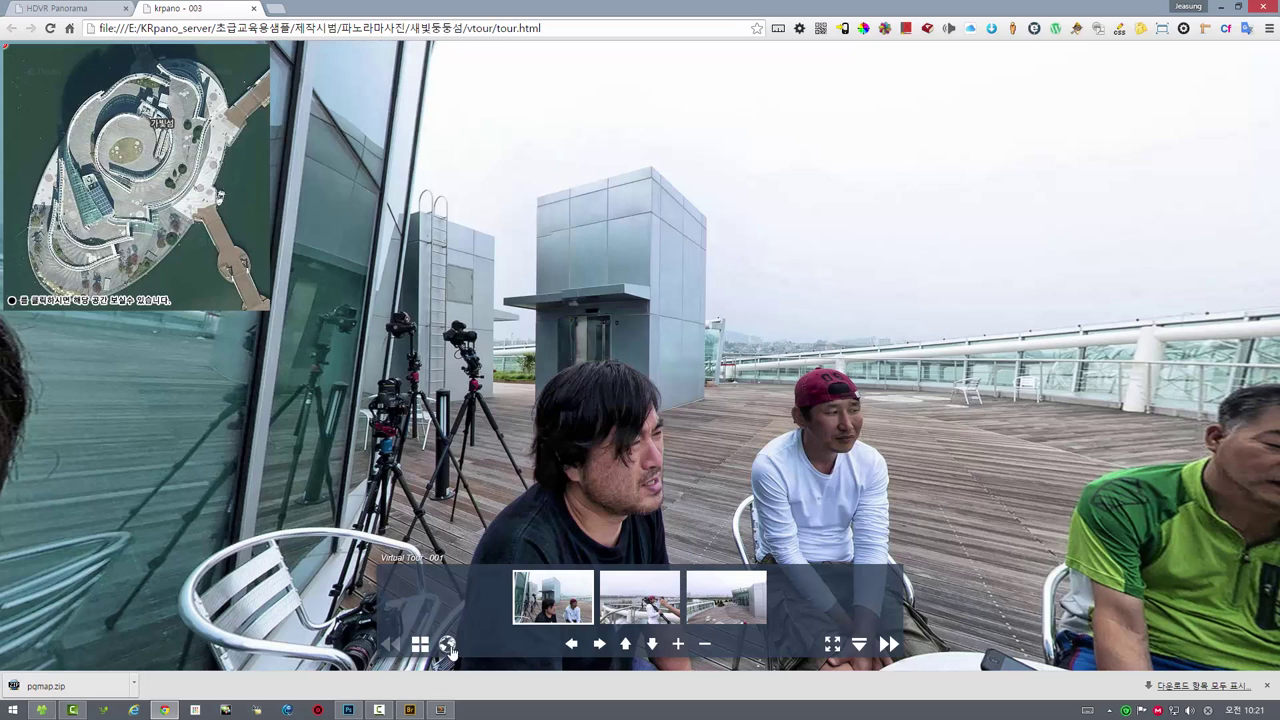
pyautogui.click(440, 710)
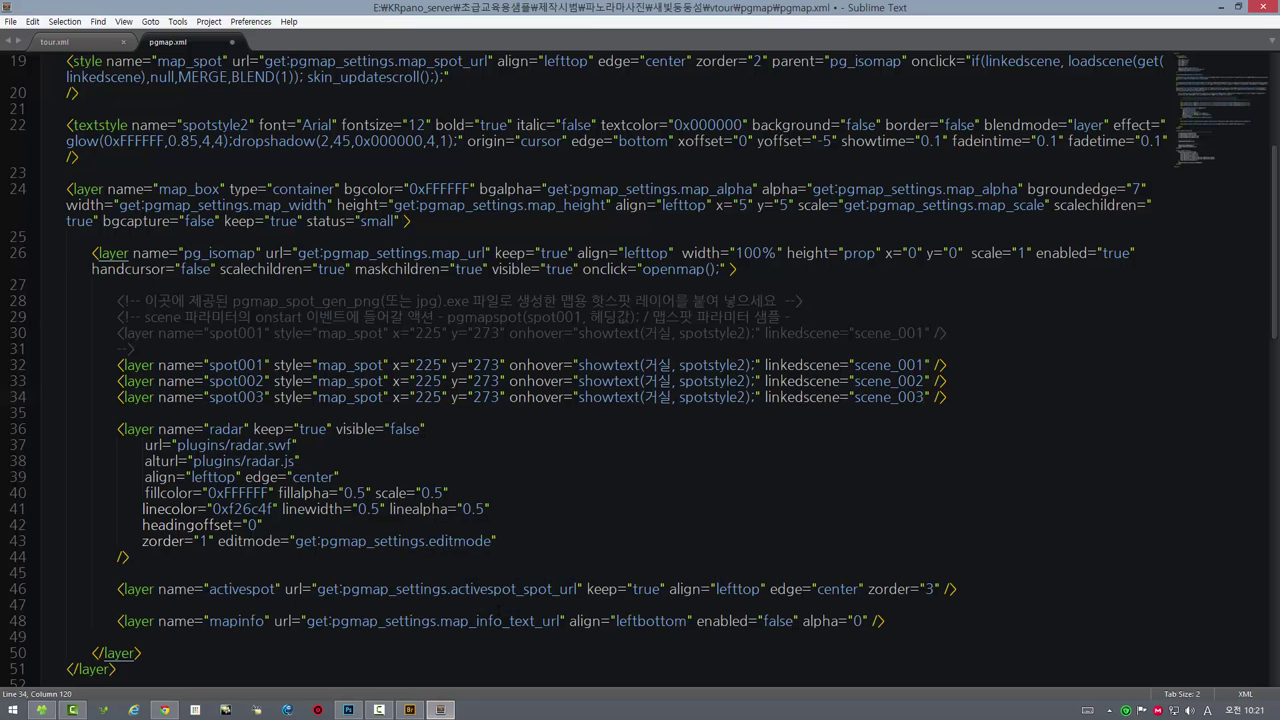
pyautogui.click(149, 347)
pyautogui.write('map="m1" mapx="252" mapy="115" mapheading="0.00"')
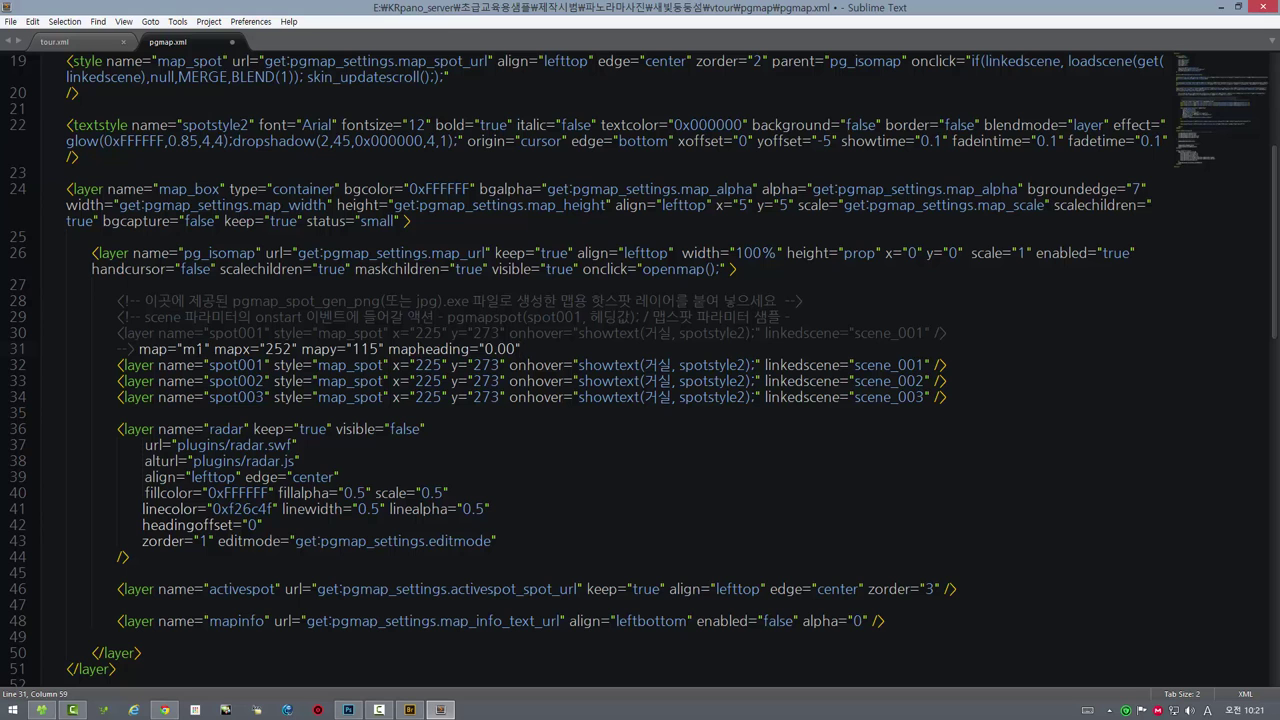
pyautogui.click(165, 710)
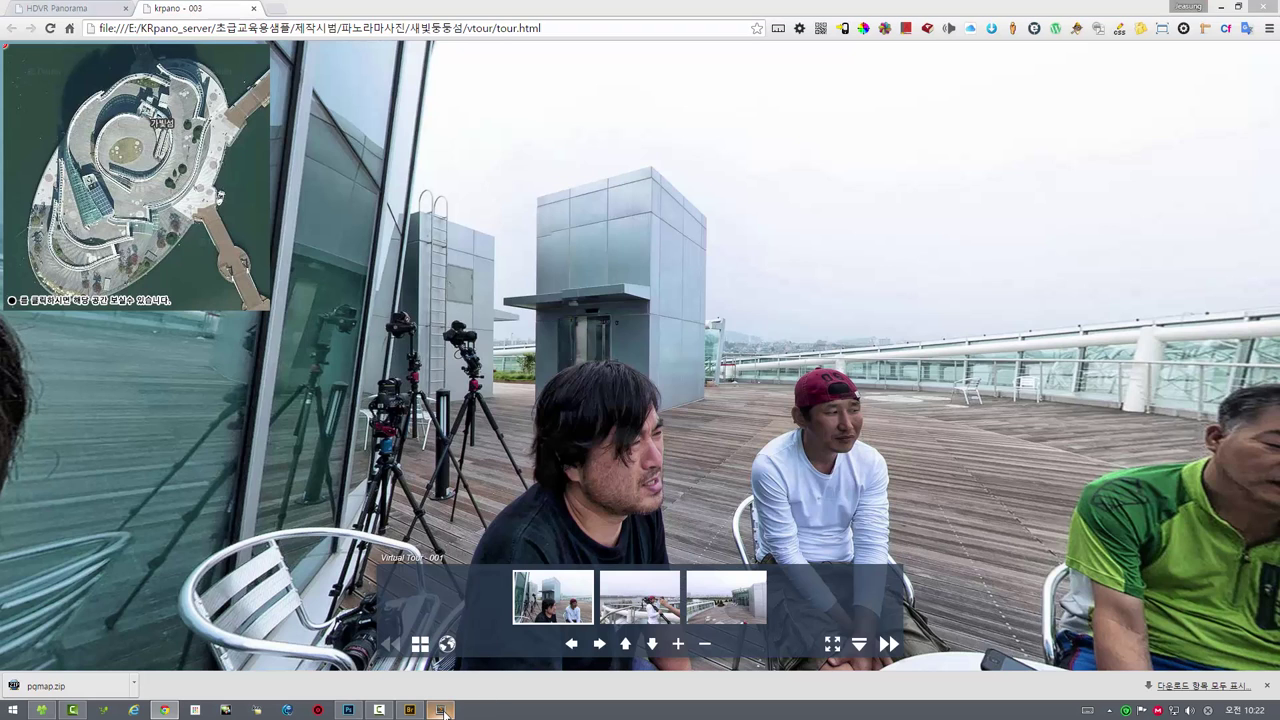
pyautogui.click(440, 710)
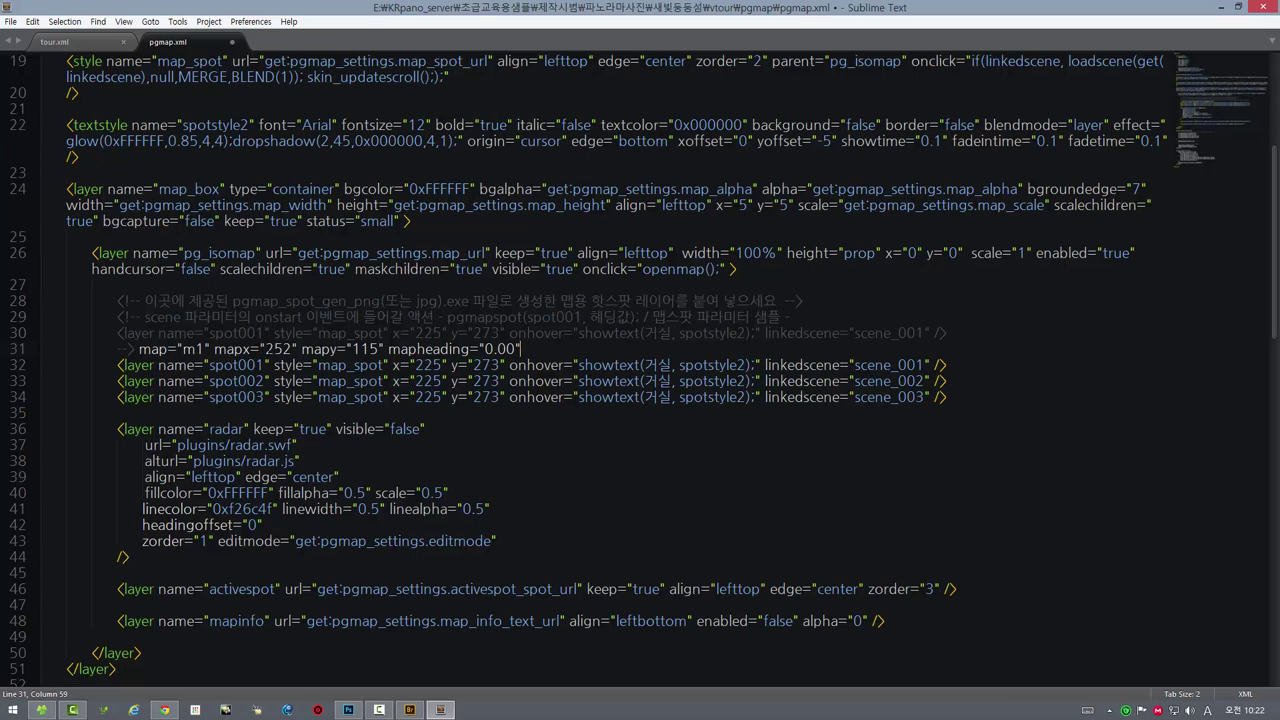
# - Replace spot001's x and y values with the copied 252 and 115
pyautogui.moveTo(292, 349); pyautogui.dragTo(265, 349)
pyautogui.hotkey('ctrl', 'c')
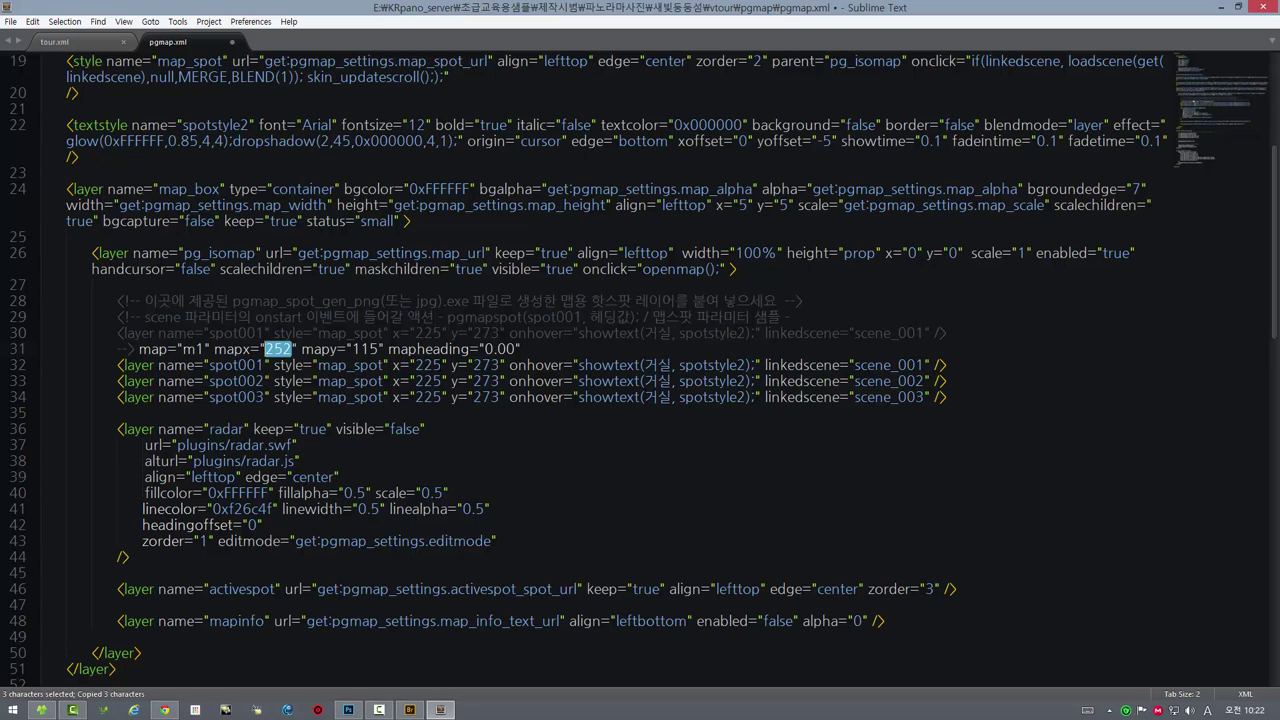
pyautogui.doubleClick(428, 365)
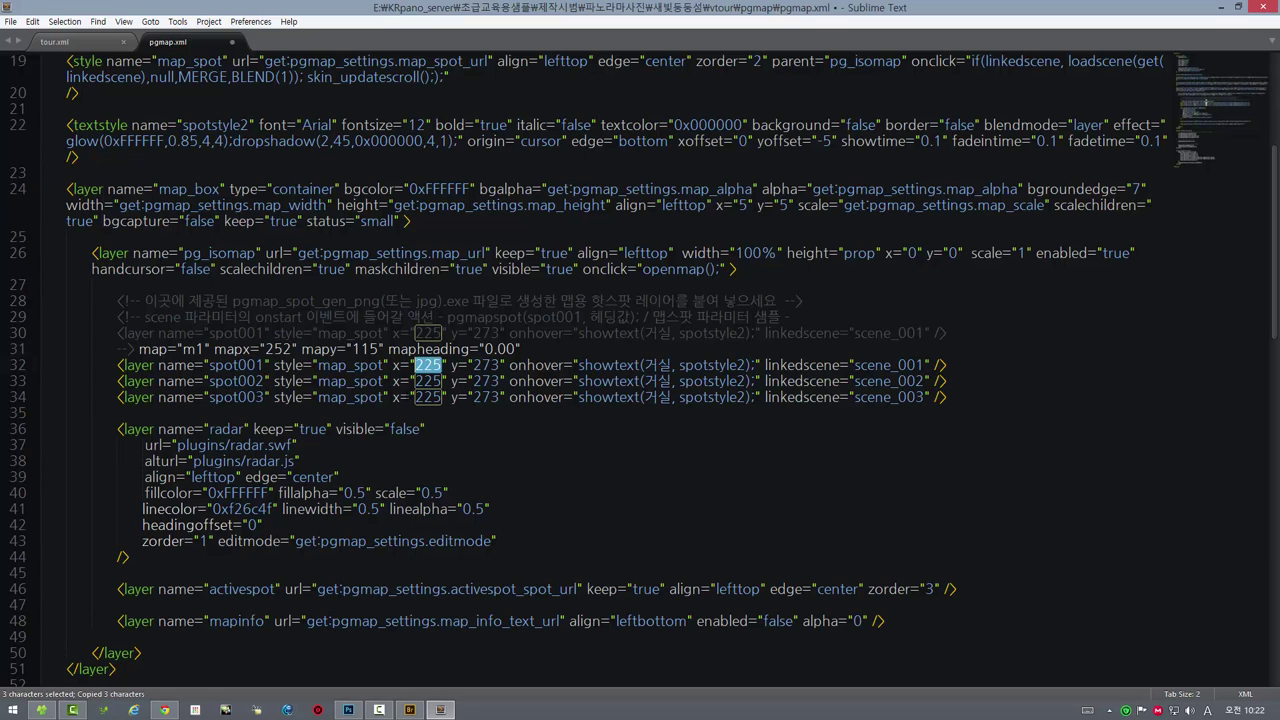
pyautogui.hotkey('ctrl', 'v')
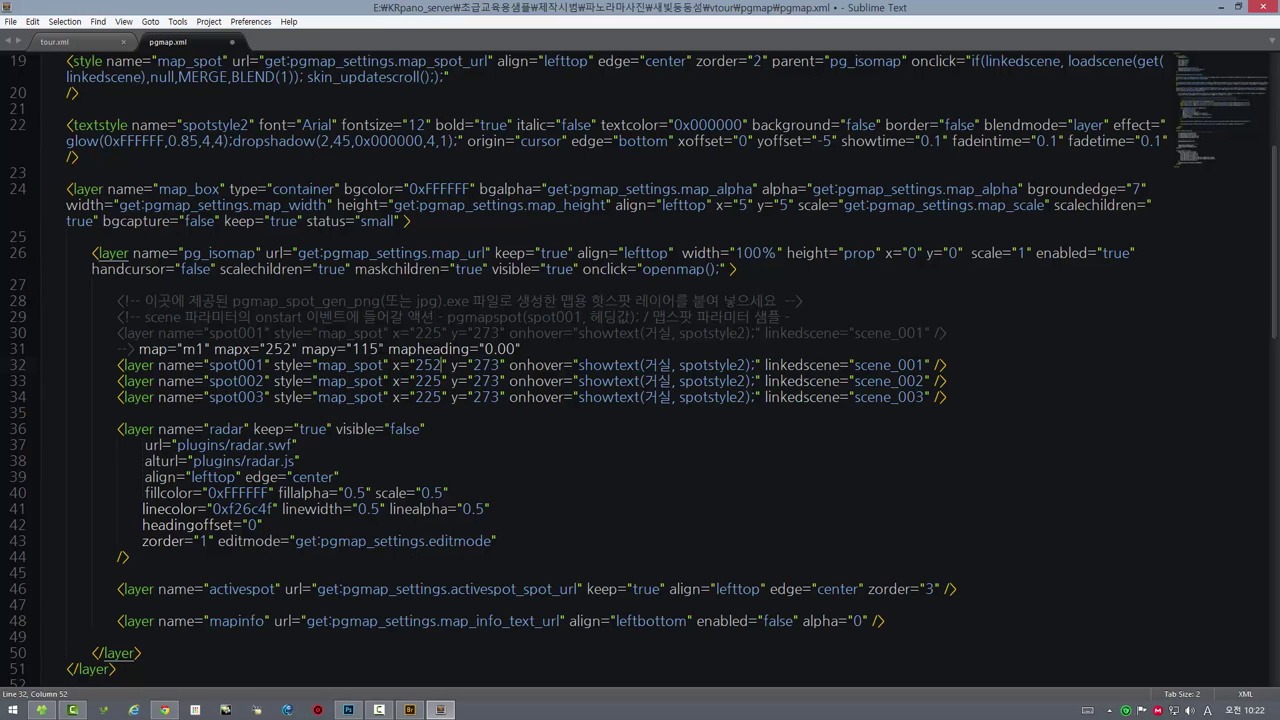
pyautogui.doubleClick(358, 349)
pyautogui.hotkey('ctrl', 'c')
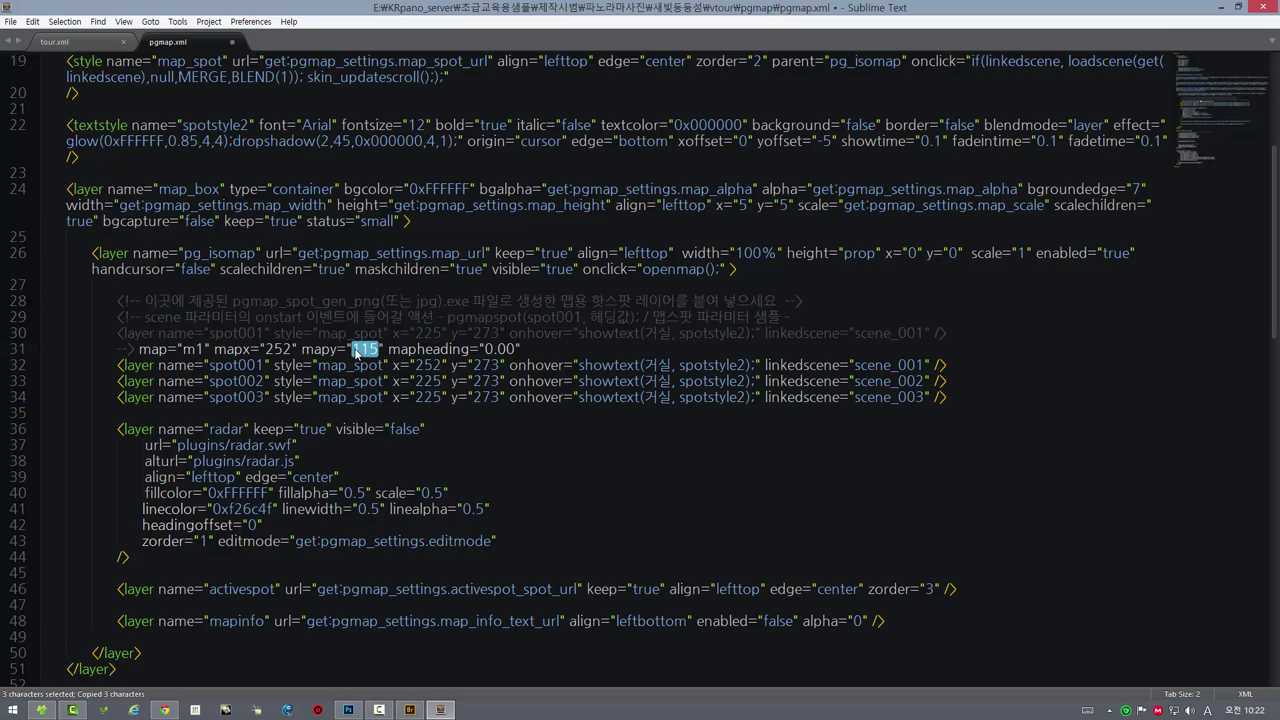
pyautogui.doubleClick(485, 365)
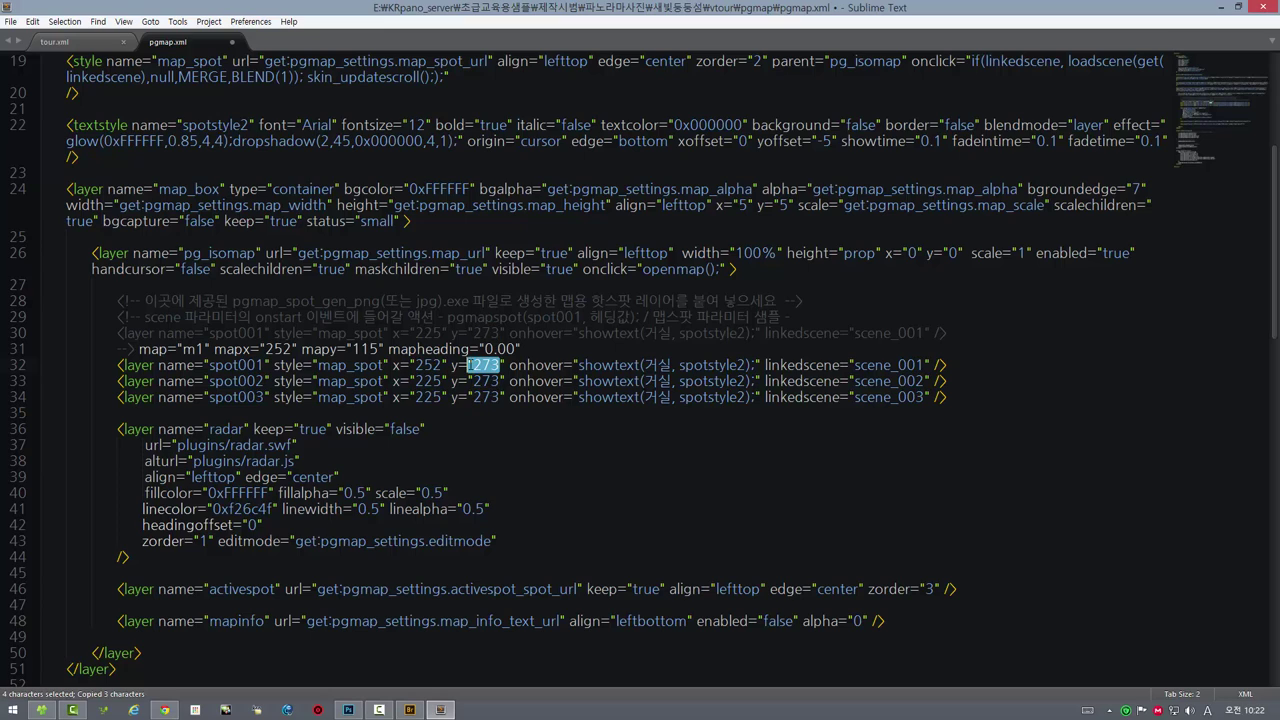
pyautogui.hotkey('ctrl', 'v')
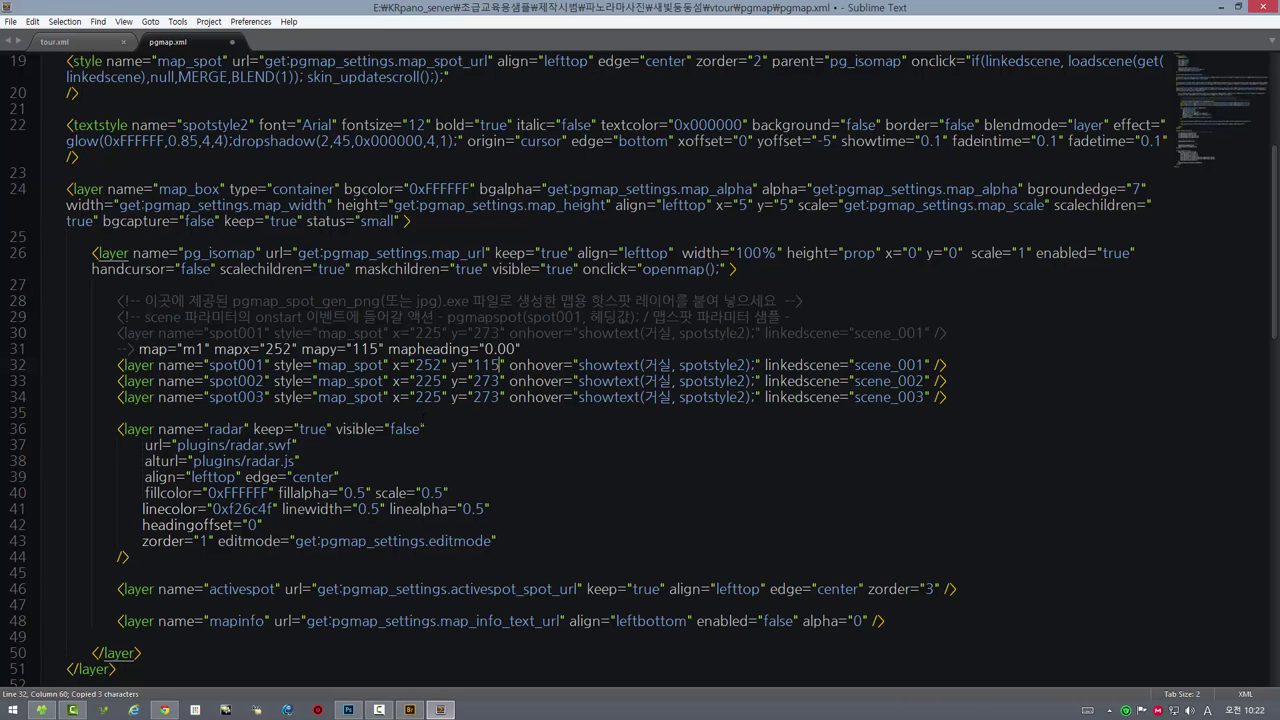
# - Delete the leftover map coordinates on line 31 and save pgmap.xml
pyautogui.moveTo(521, 349); pyautogui.dragTo(134, 349)
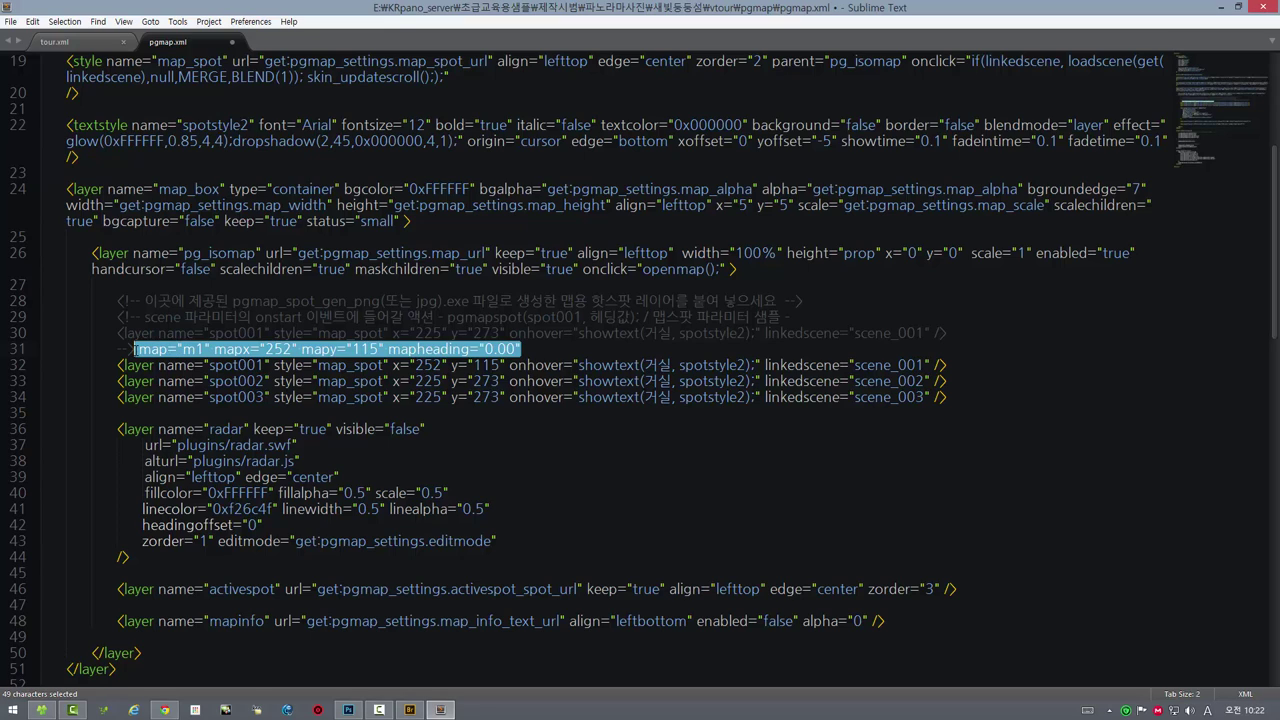
pyautogui.press('Delete')
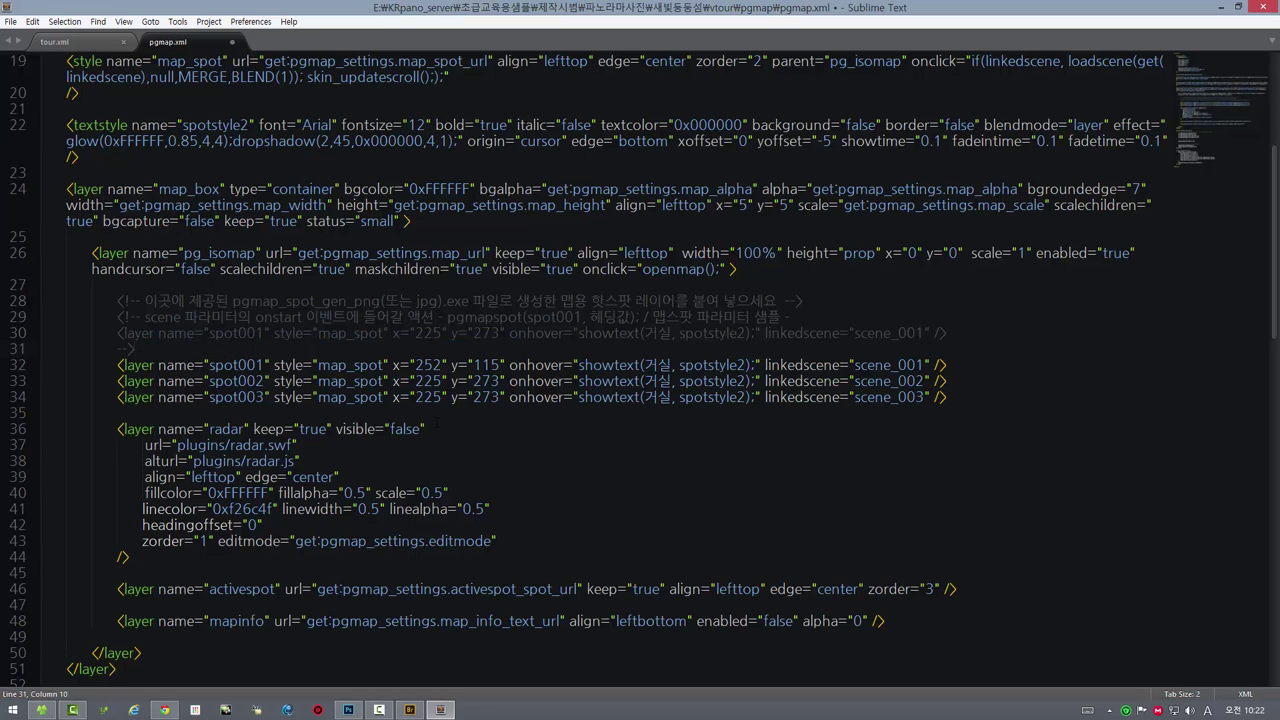
pyautogui.hotkey('ctrl', 's')
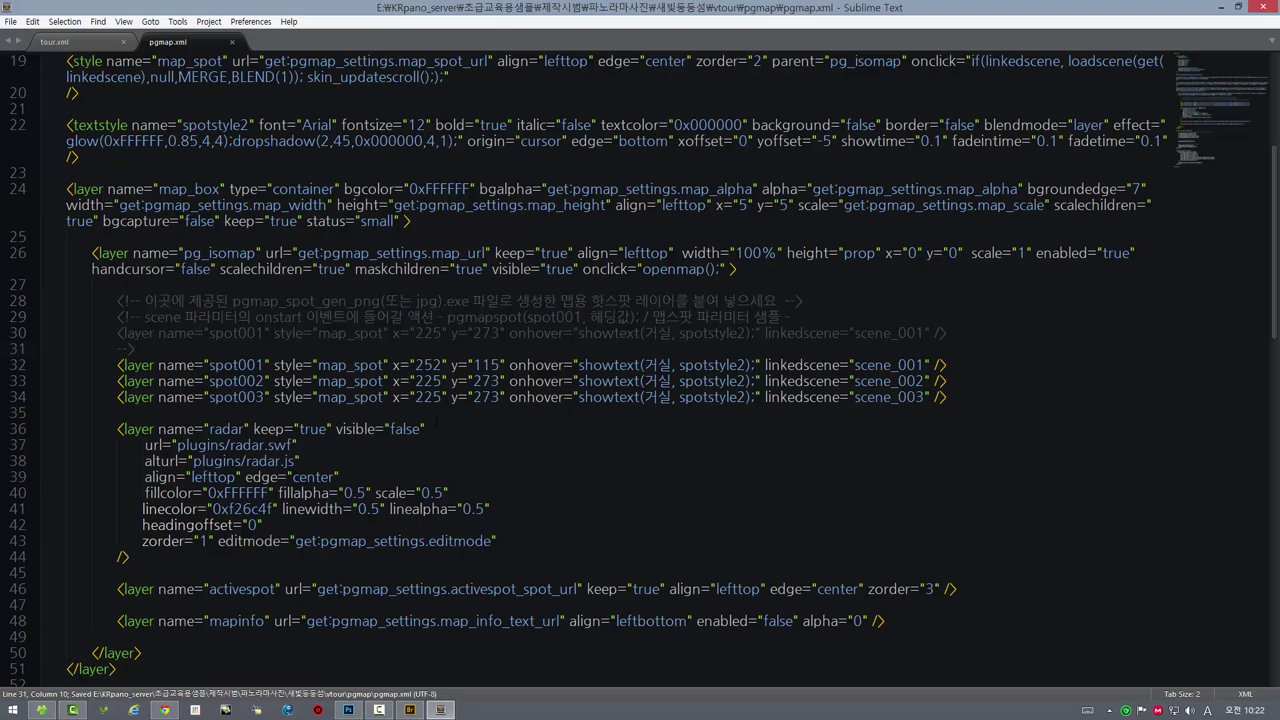
pyautogui.moveTo(165, 710)
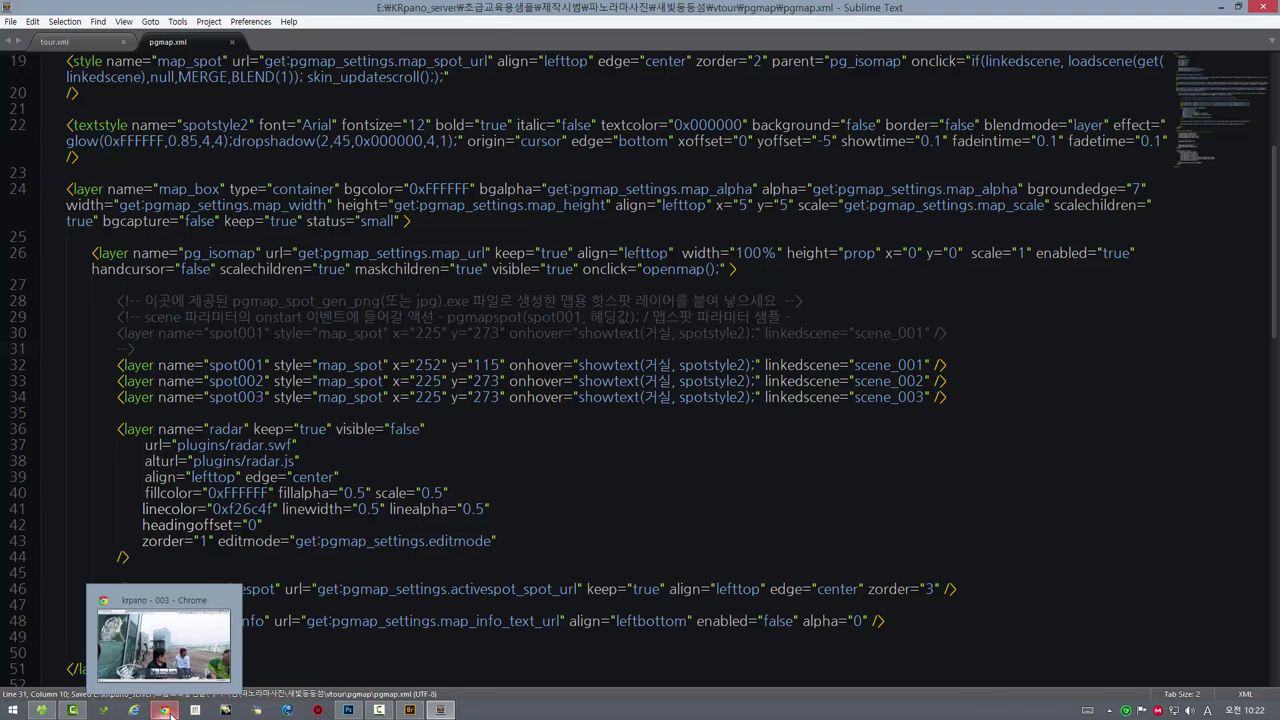
# - Reload the krpano tour in Chrome and enlarge the mini-map to check the spot
pyautogui.click(182, 665)
pyautogui.click(50, 28)
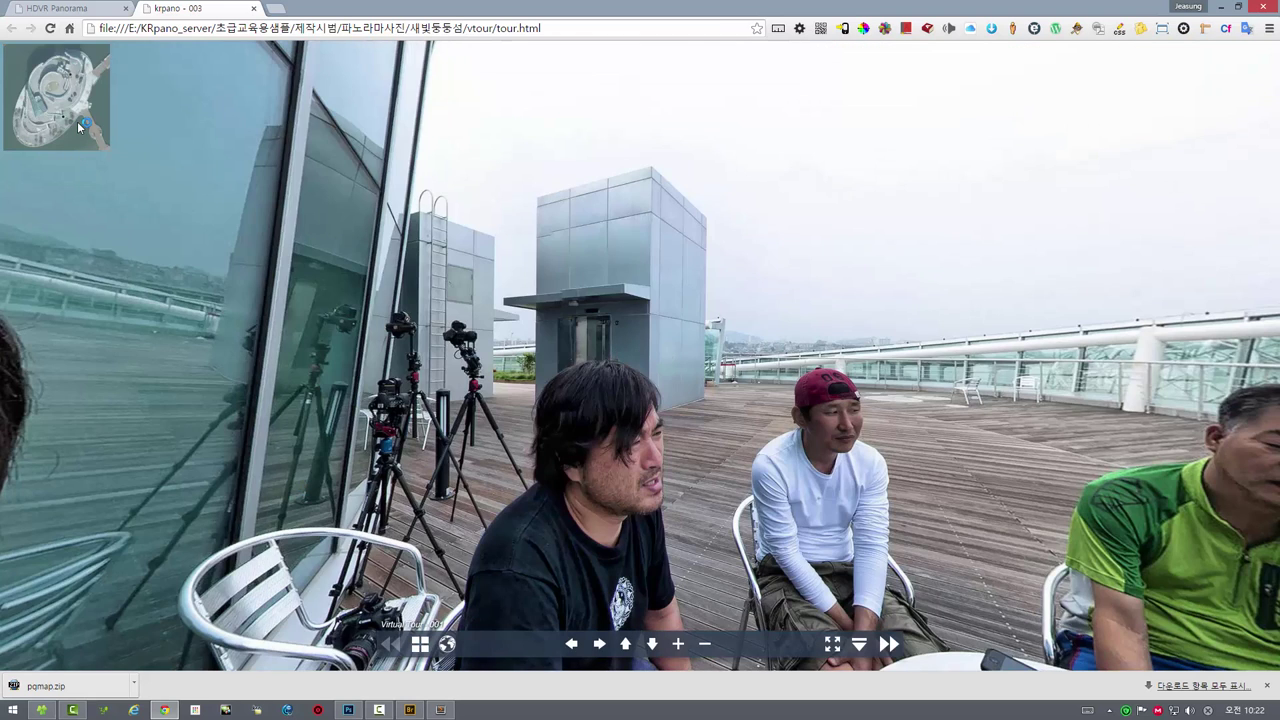
pyautogui.click(77, 121)
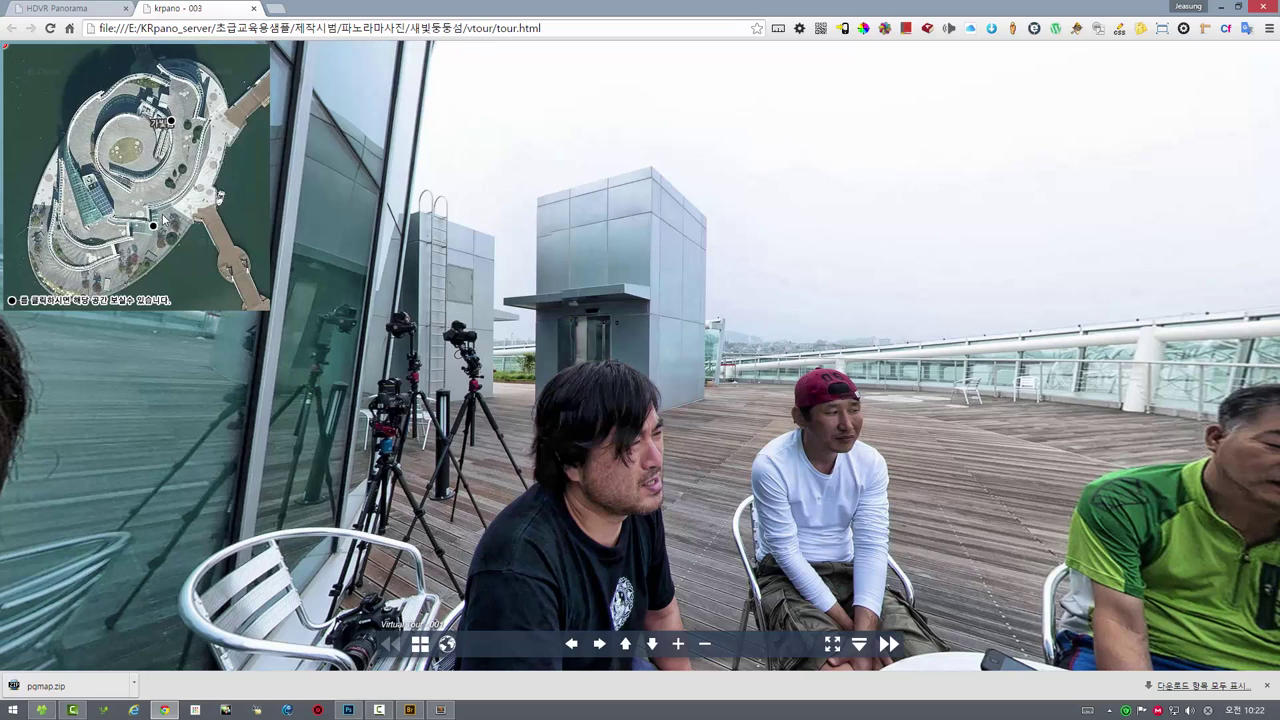
# - Copy the pgmapspot(spot001, 해당값); sample call from line 29 of pgmap.xml
pyautogui.click(437, 711)
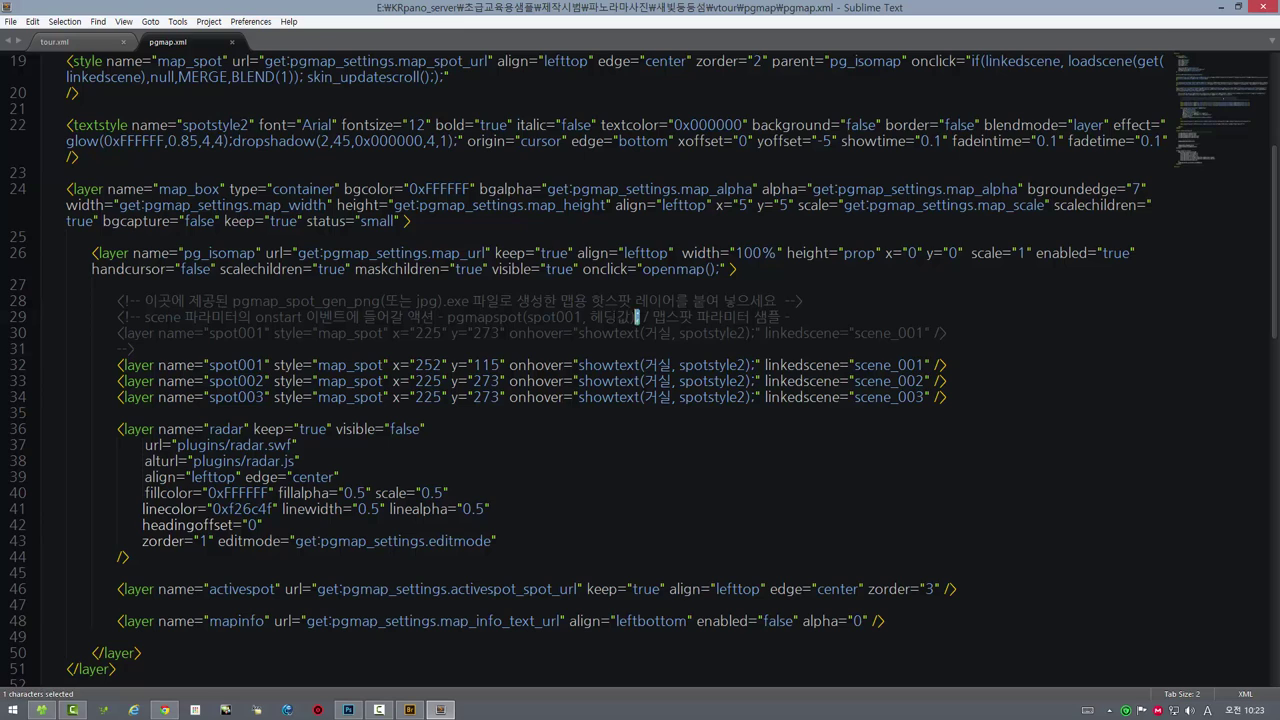
pyautogui.moveTo(640, 317); pyautogui.dragTo(448, 317)
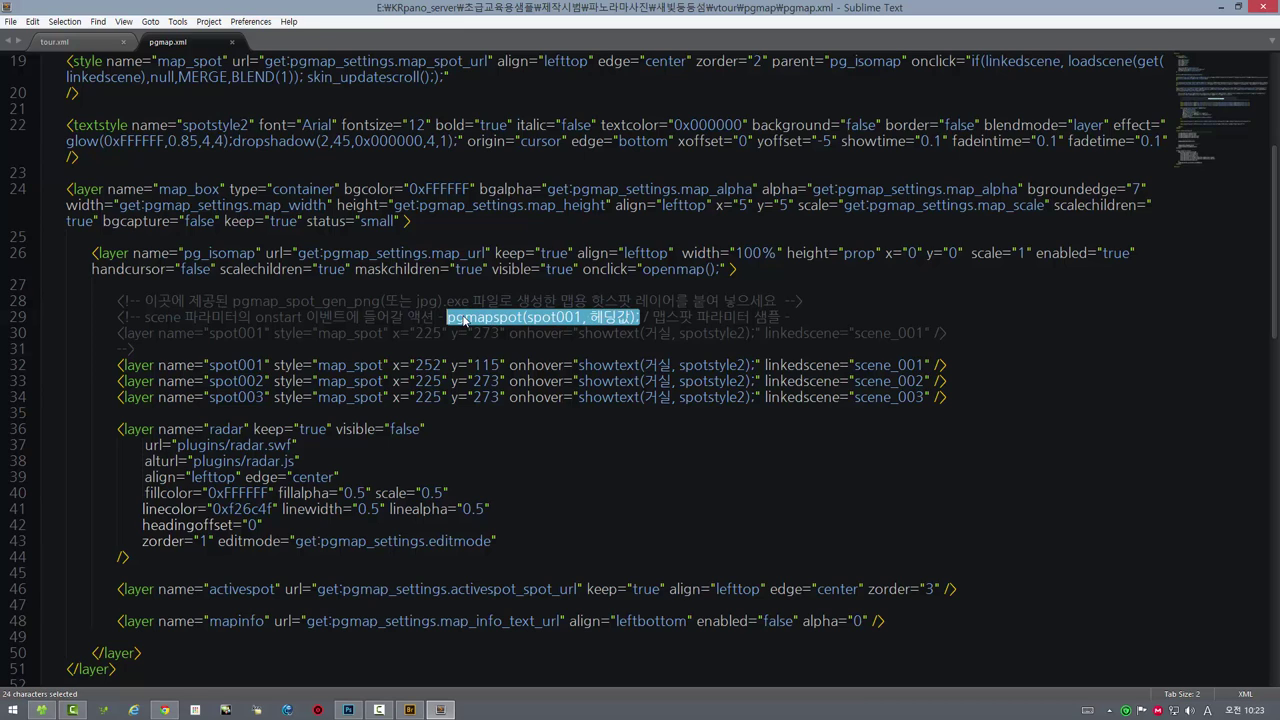
pyautogui.rightClick(463, 318)
pyautogui.click(494, 368)
pyautogui.click(68, 43)
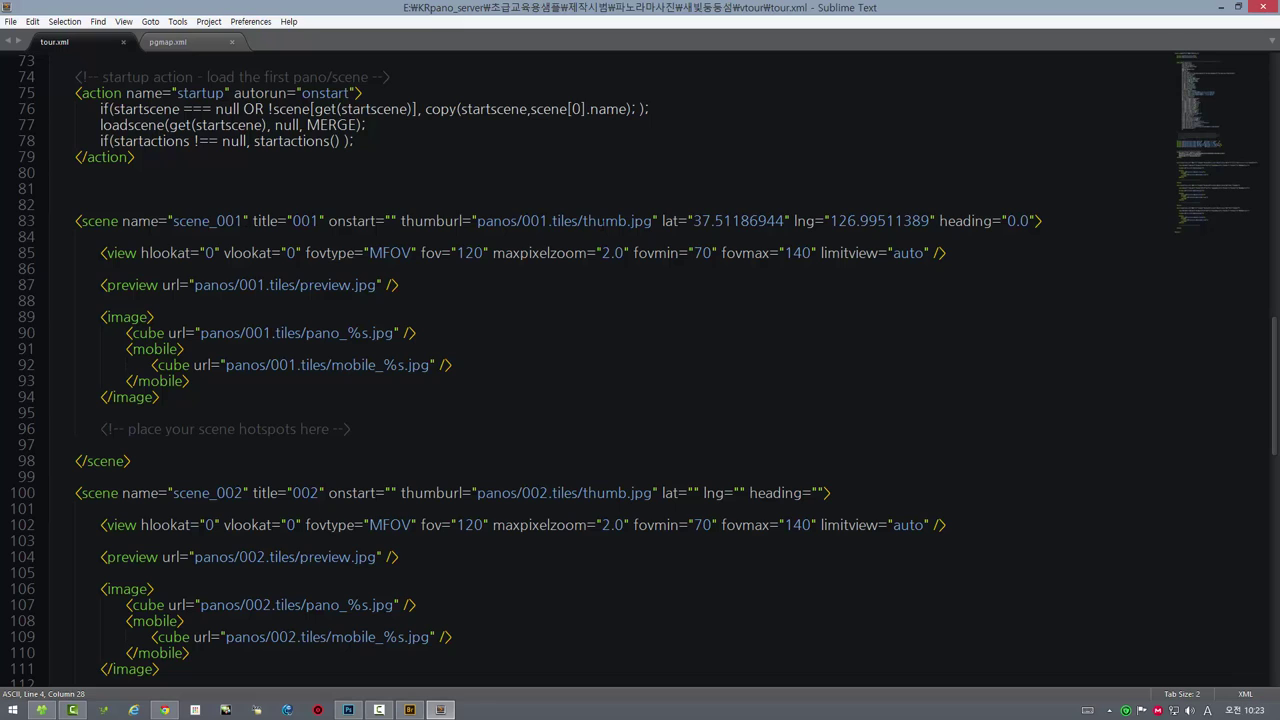
# - Paste the pgmapspot call into scene_001's onstart and replace 헤딩값 with 0
pyautogui.click(390, 221)
pyautogui.hotkey('ctrl', 'v')
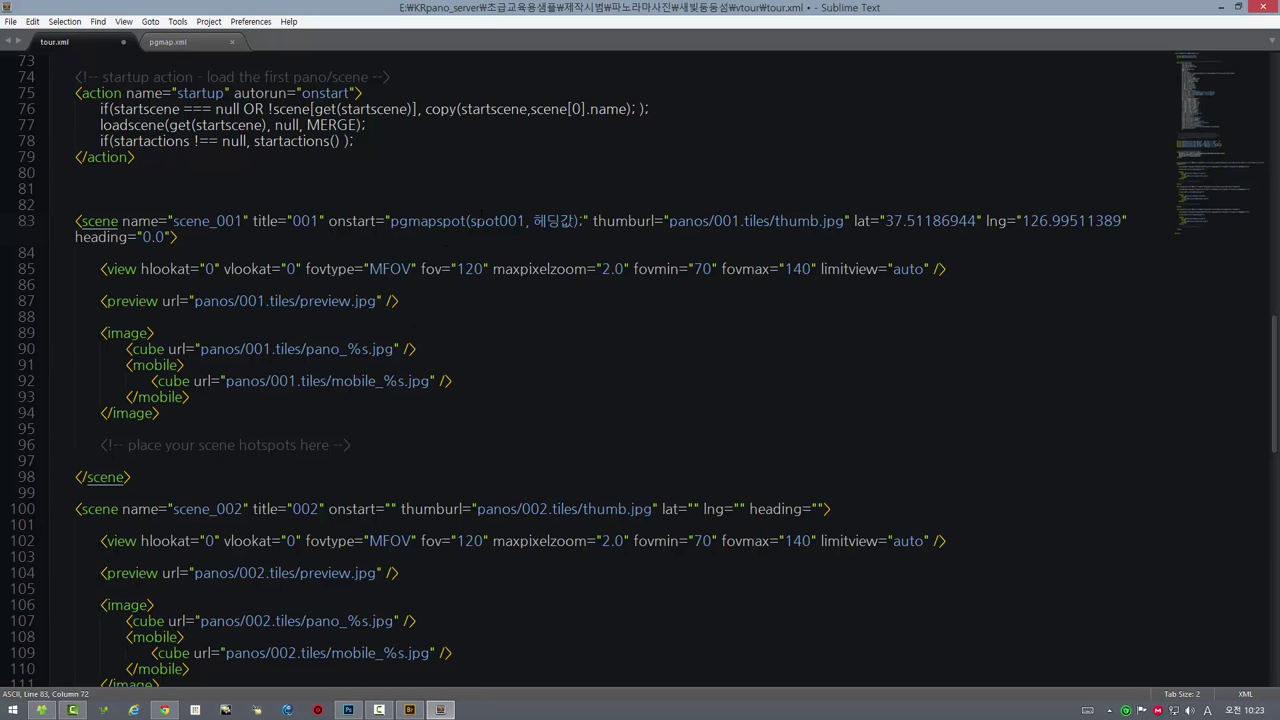
pyautogui.click(176, 46)
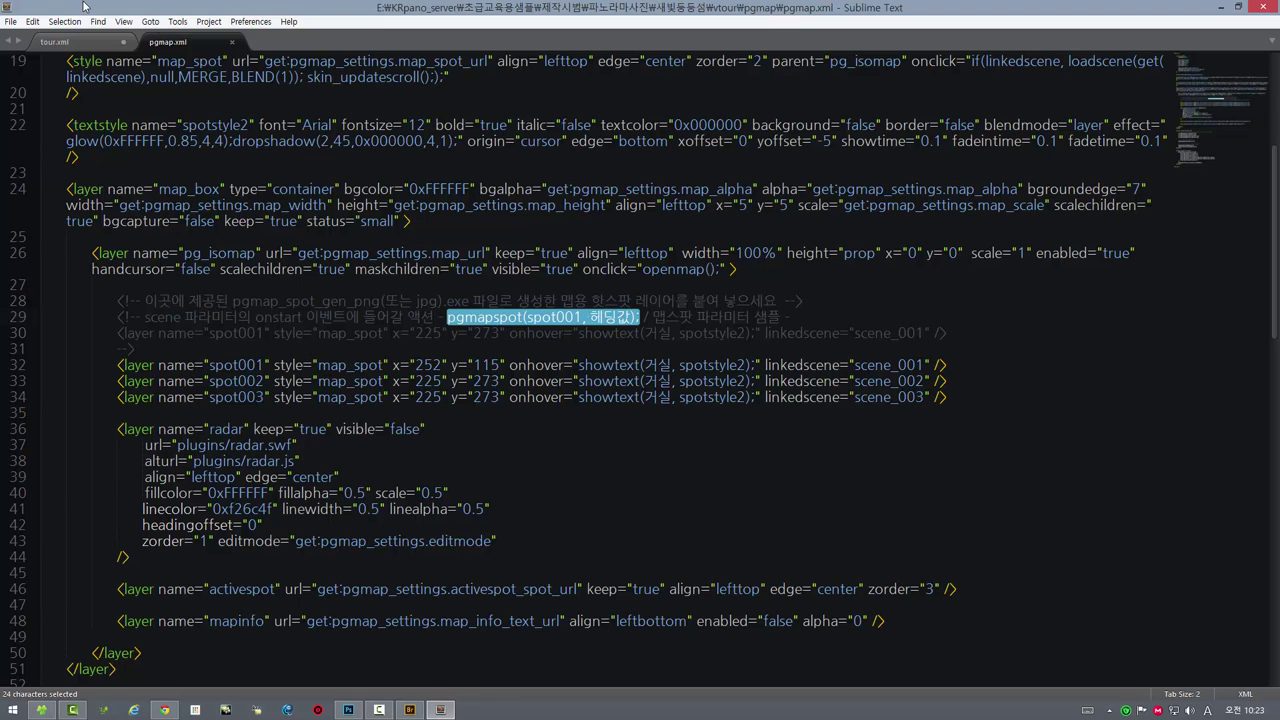
pyautogui.click(55, 43)
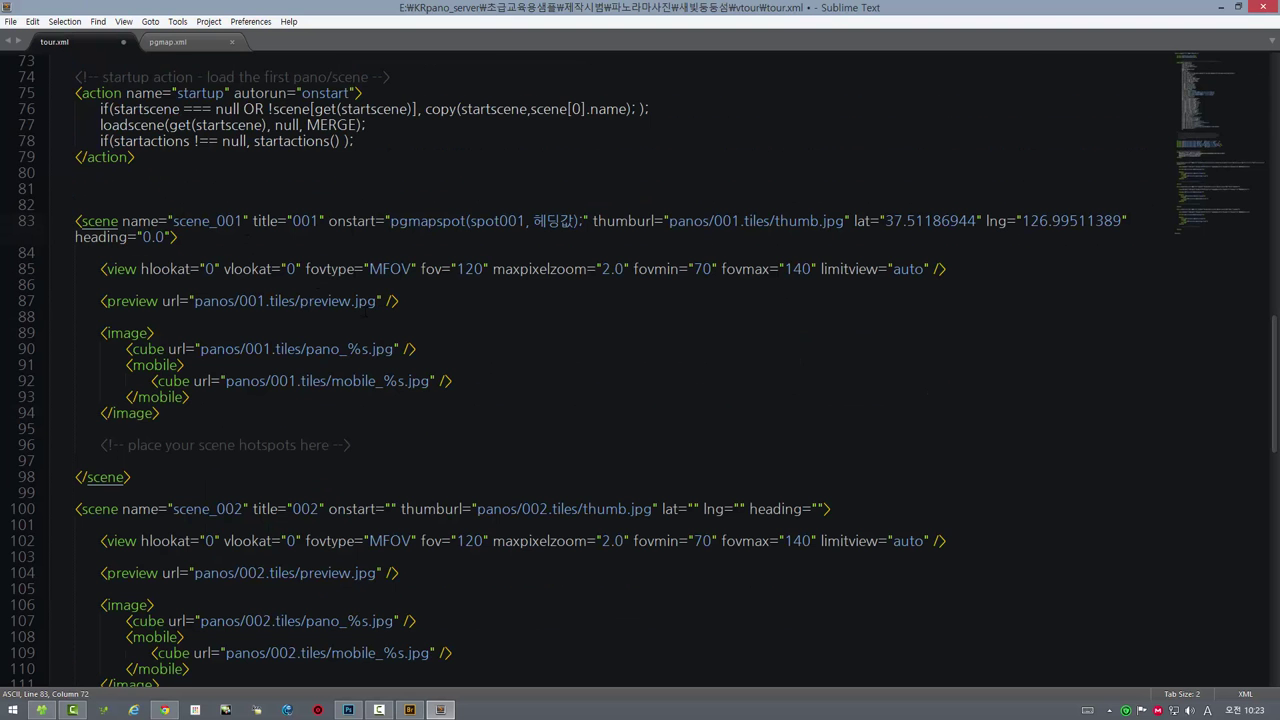
pyautogui.hotkey('ctrl', 'd')
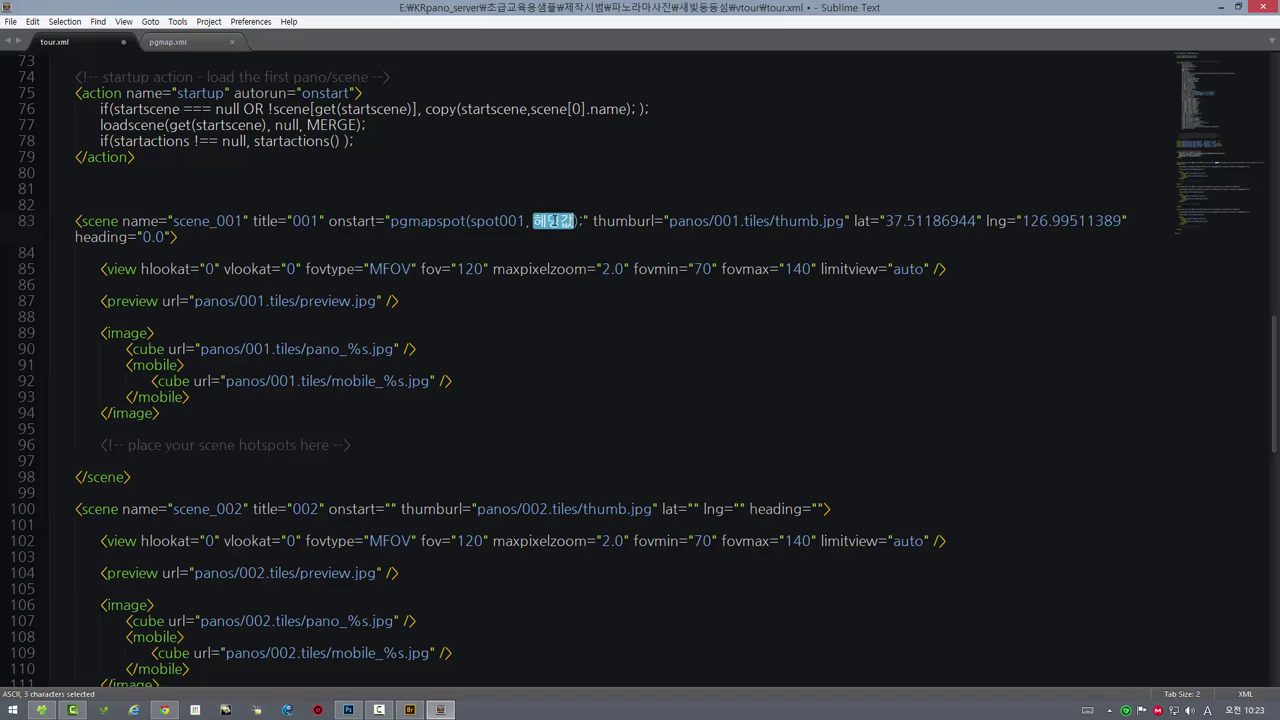
pyautogui.write('0')
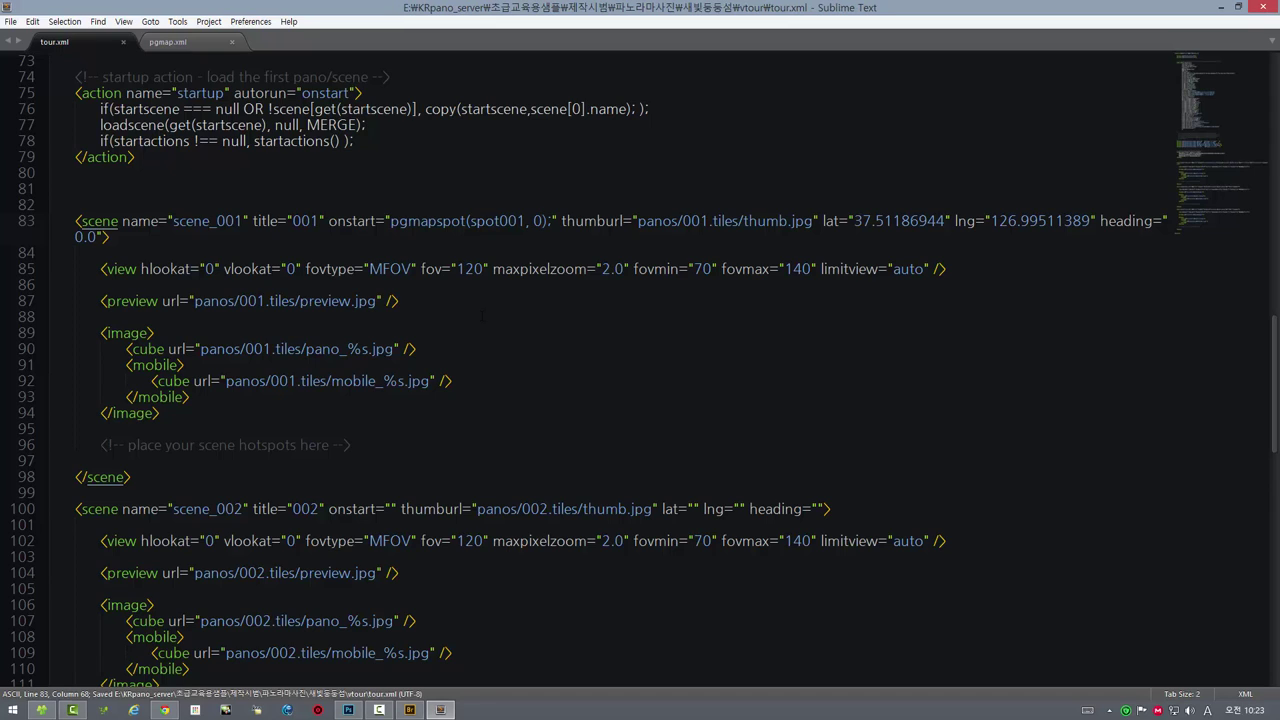
# - Reload the krpano tour in Chrome and rotate the panorama to check the active spot001 marker
pyautogui.click(165, 710)
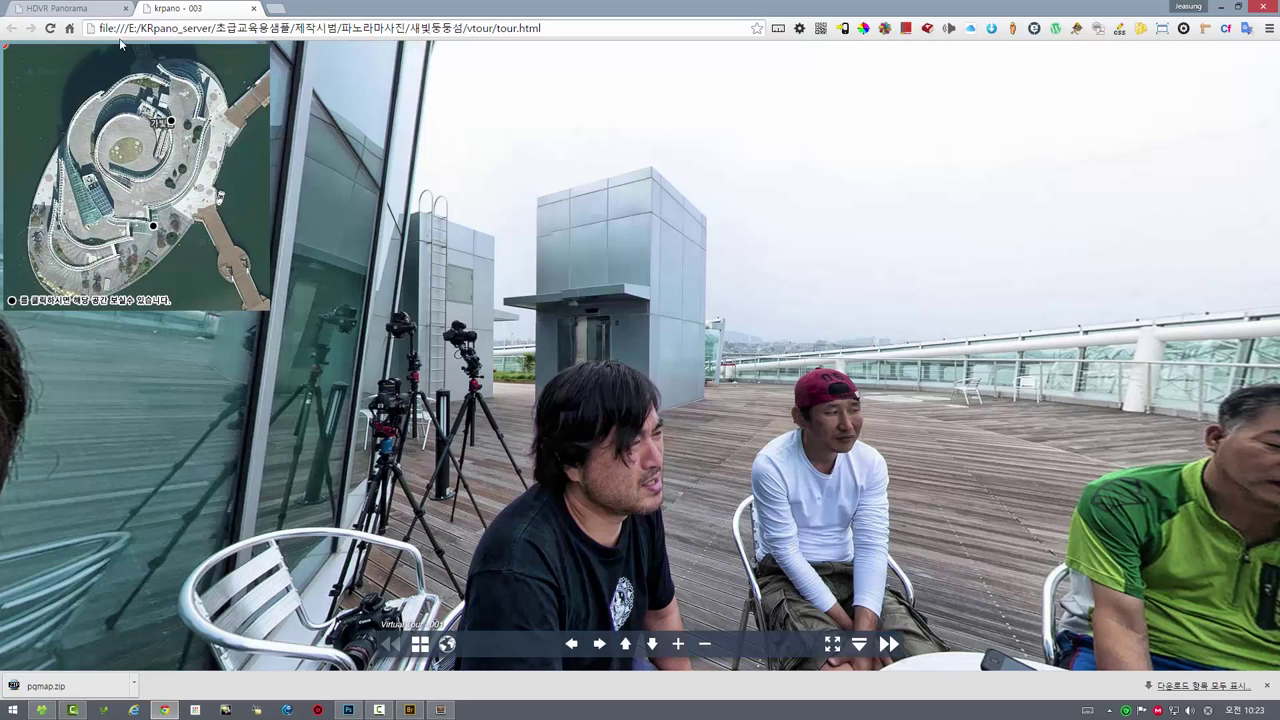
pyautogui.click(50, 29)
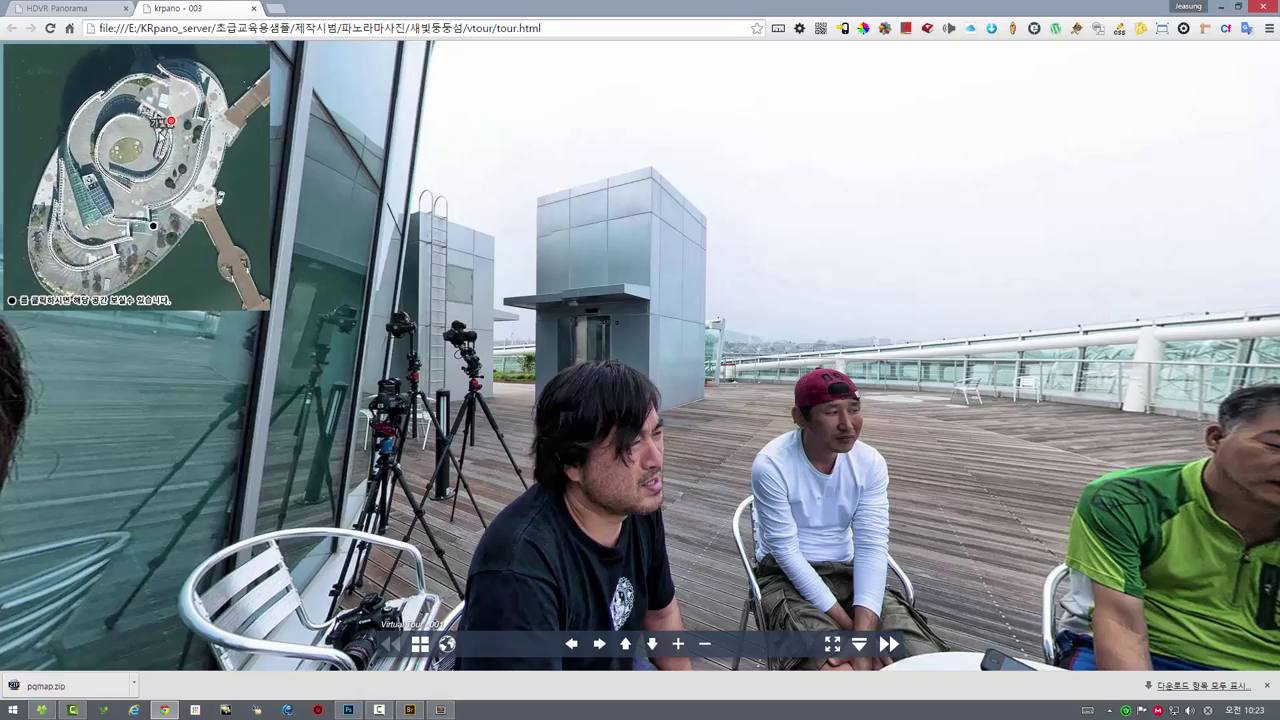
pyautogui.moveTo(613, 336)
pyautogui.mouseDown()
pyautogui.moveTo(911, 362)
pyautogui.moveTo(852, 377)
pyautogui.moveTo(697, 376)
pyautogui.mouseUp()
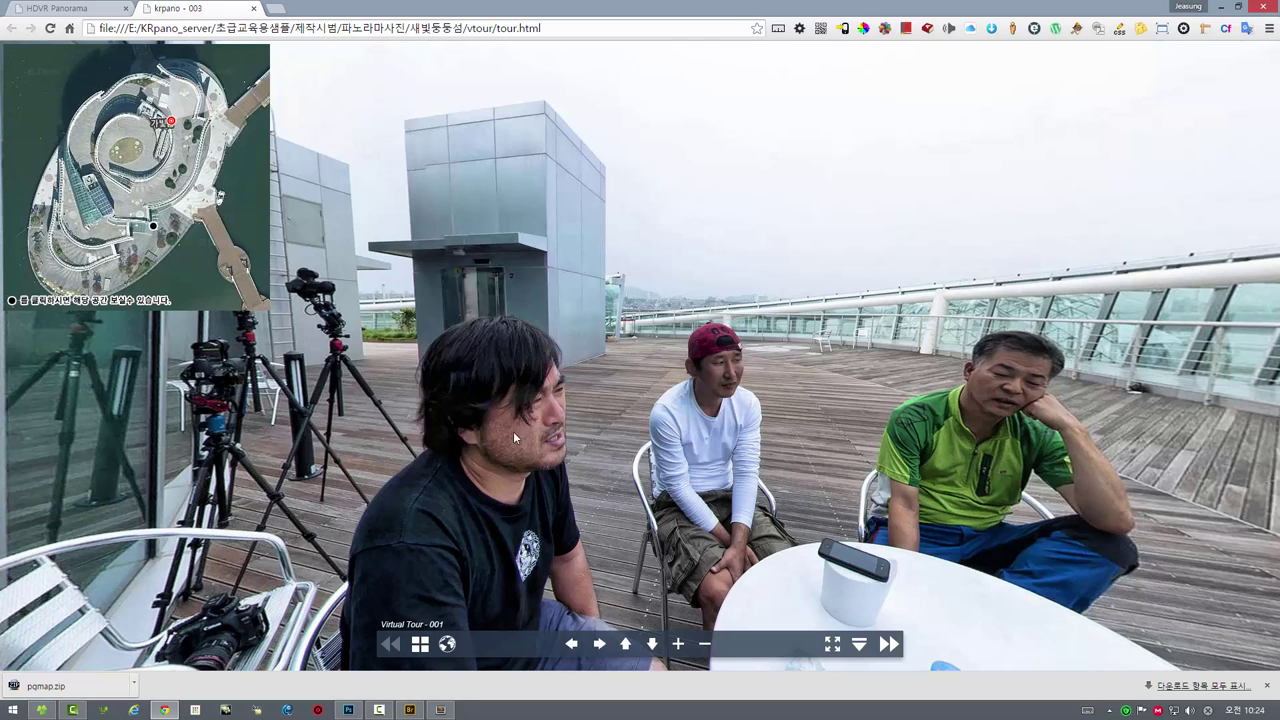
# - Close the 001.jpg panorama in Photoshop without saving
pyautogui.click(348, 709)
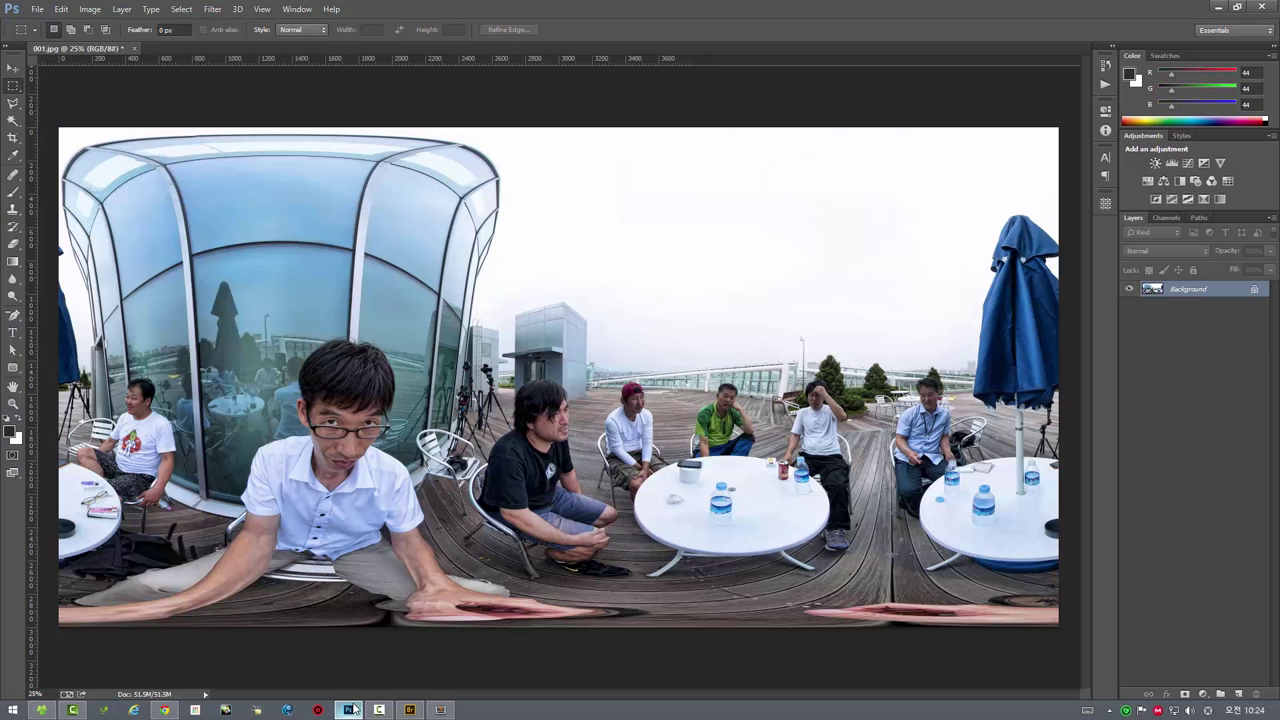
pyautogui.click(134, 48)
pyautogui.click(641, 268)
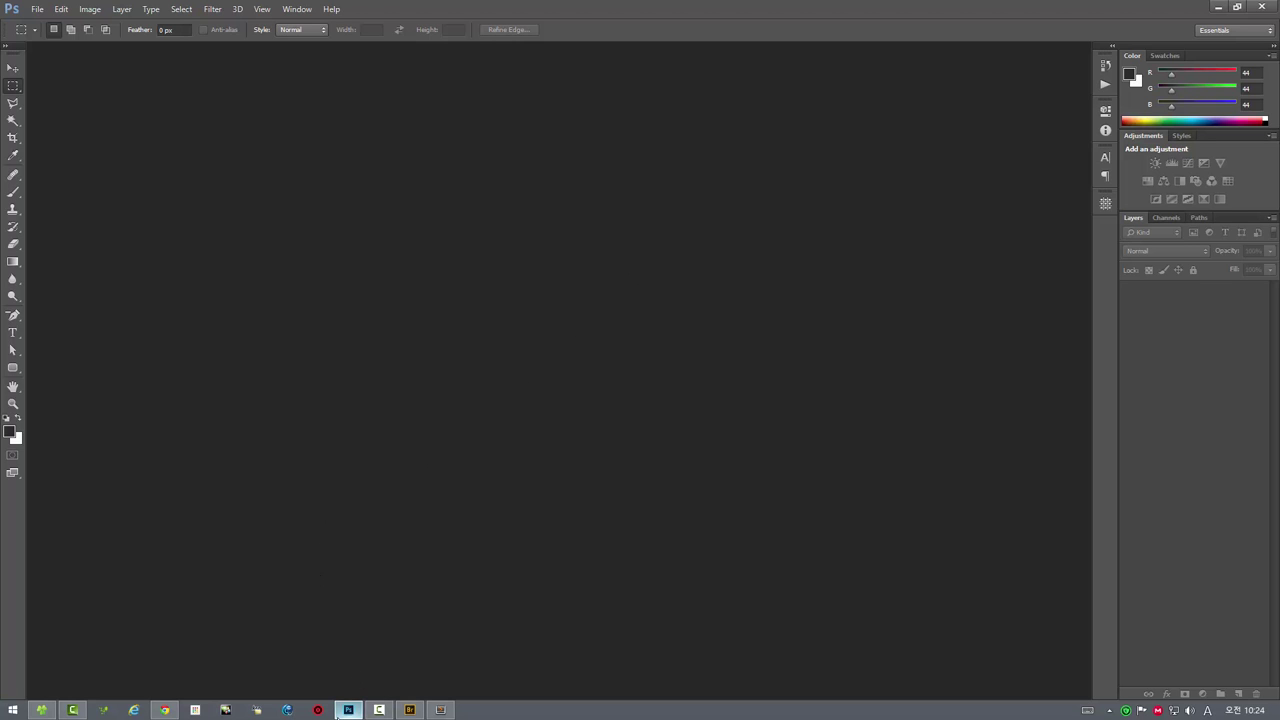
# - Open the 002.jpg panorama from Adobe Bridge in Photoshop
pyautogui.click(409, 709)
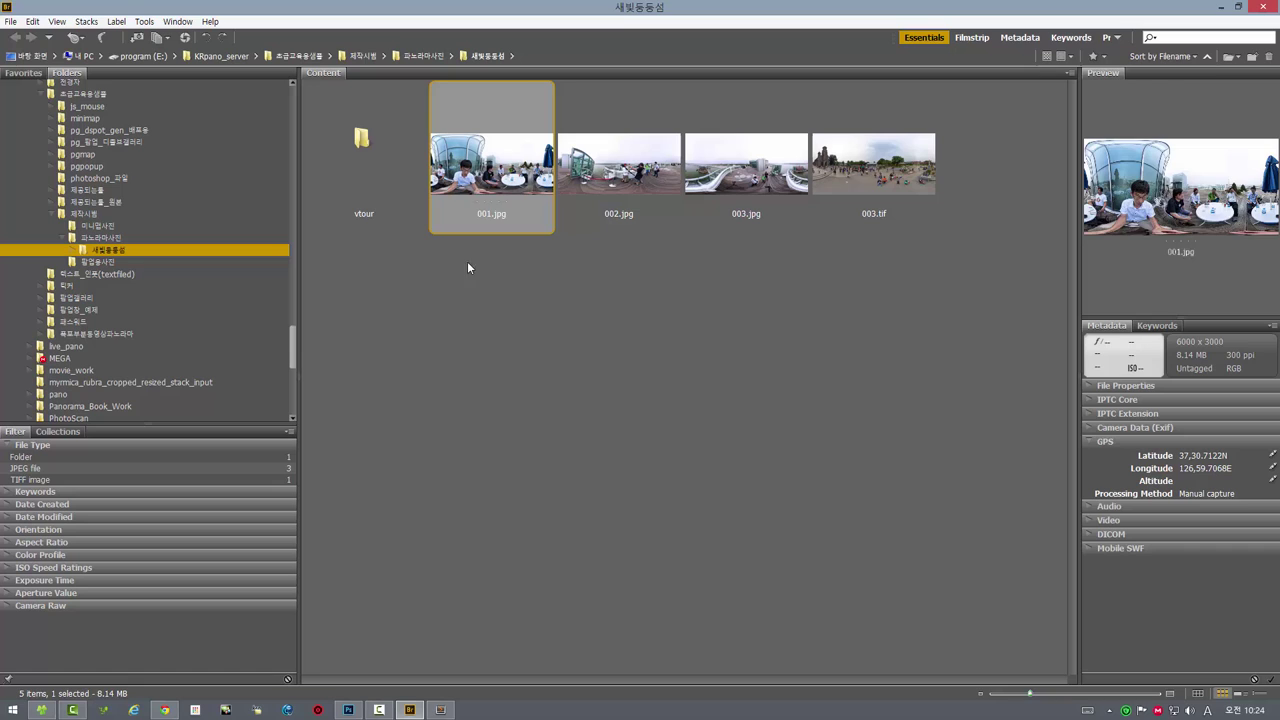
pyautogui.click(608, 225)
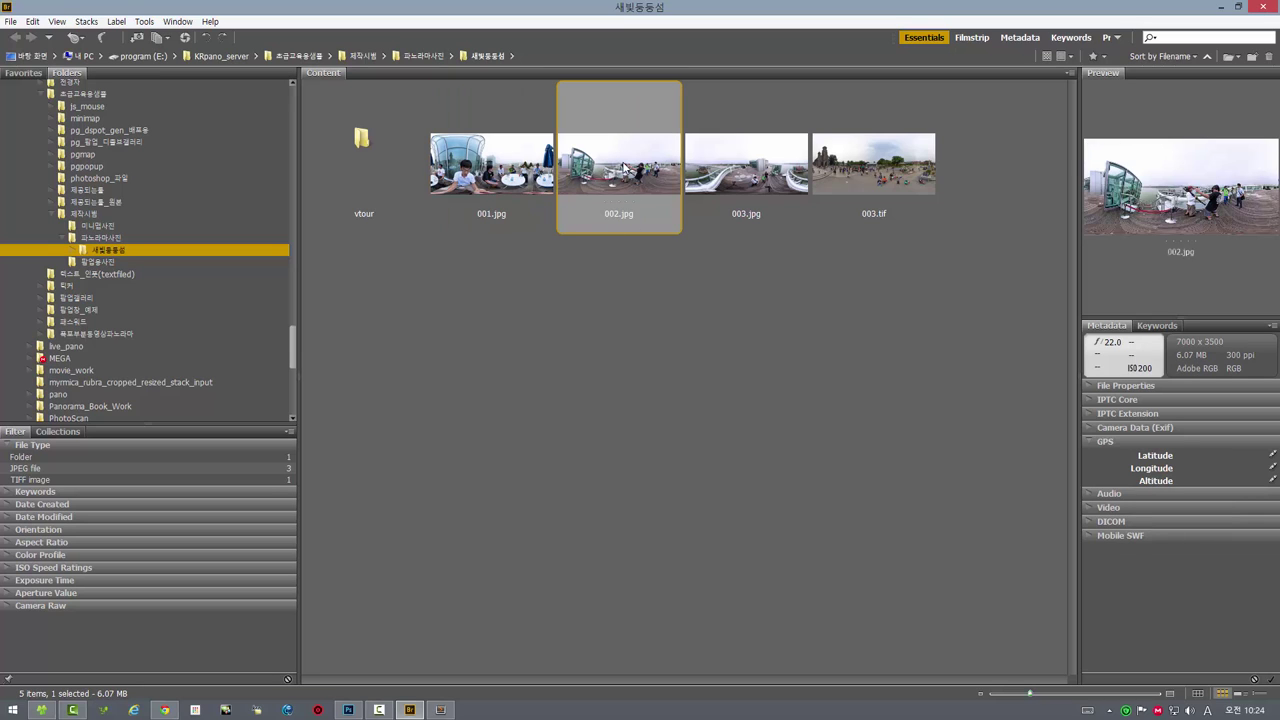
pyautogui.doubleClick(622, 165)
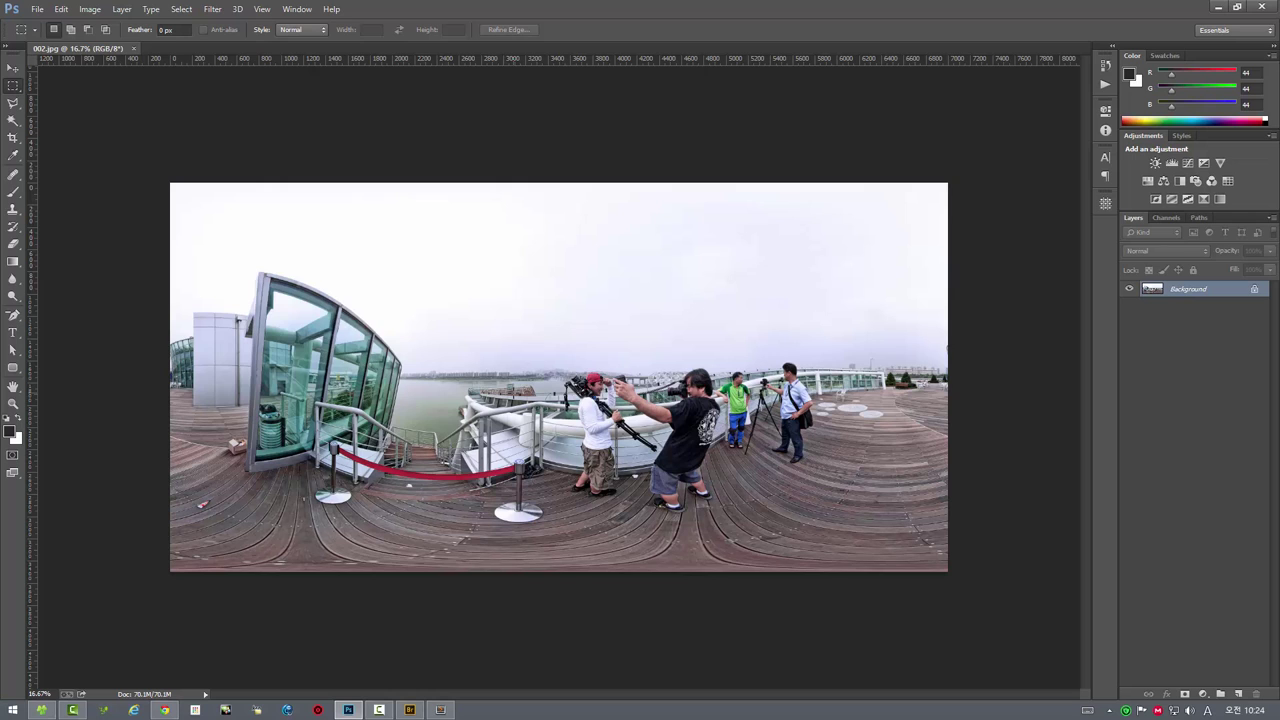
# - Open the panorama in PG Dspot Gen, show the radar, and rotate the view
pyautogui.hotkey('ctrl', 'f')
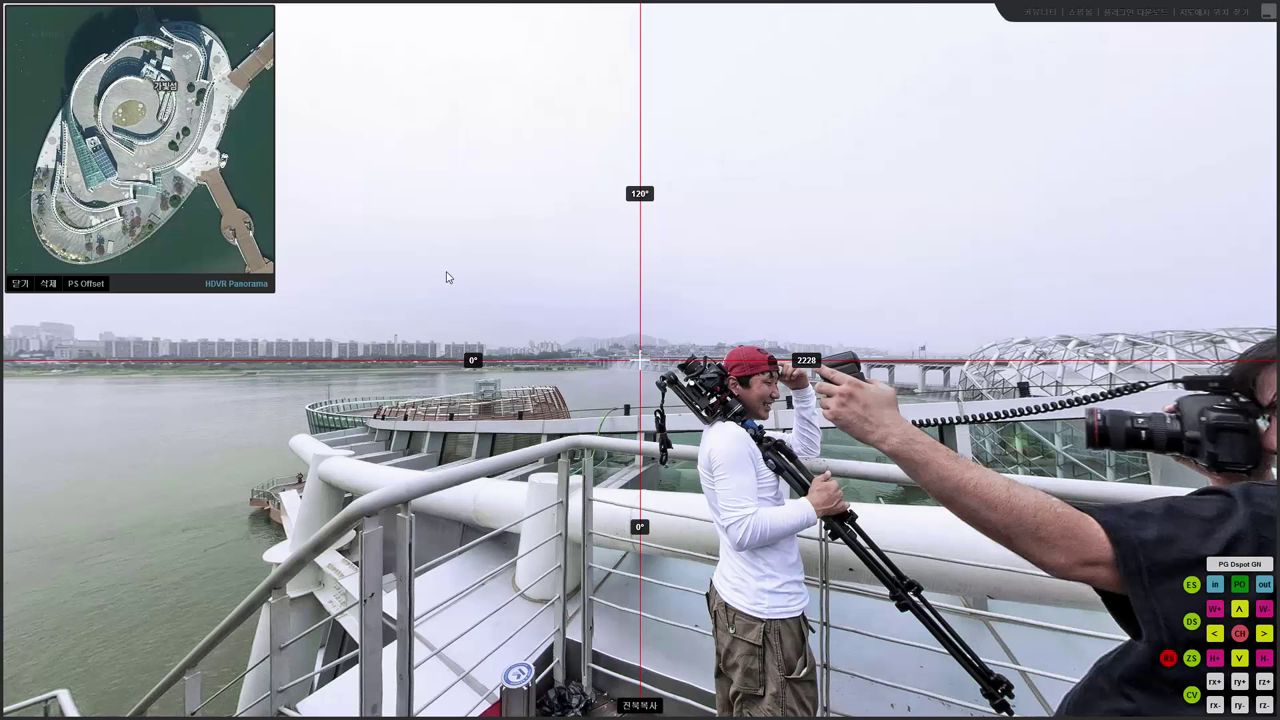
pyautogui.click(178, 46)
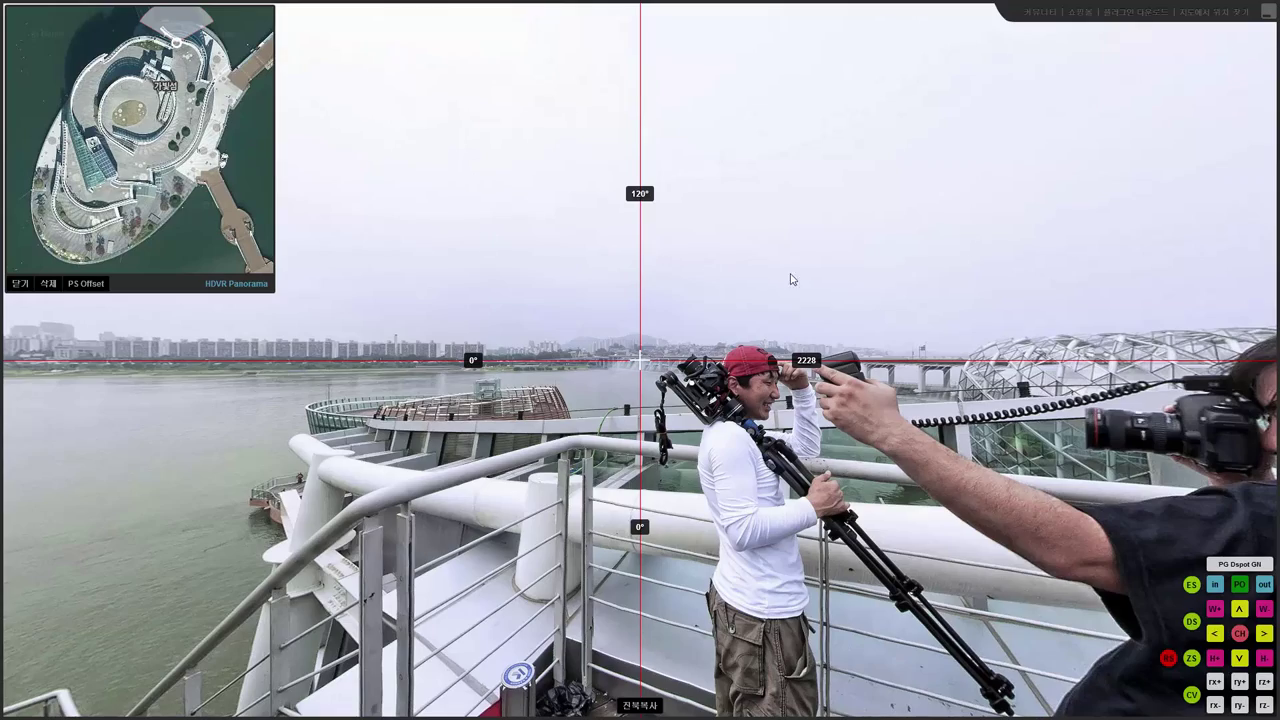
pyautogui.moveTo(790, 279); pyautogui.dragTo(537, 274)
pyautogui.moveTo(858, 307); pyautogui.dragTo(568, 295)
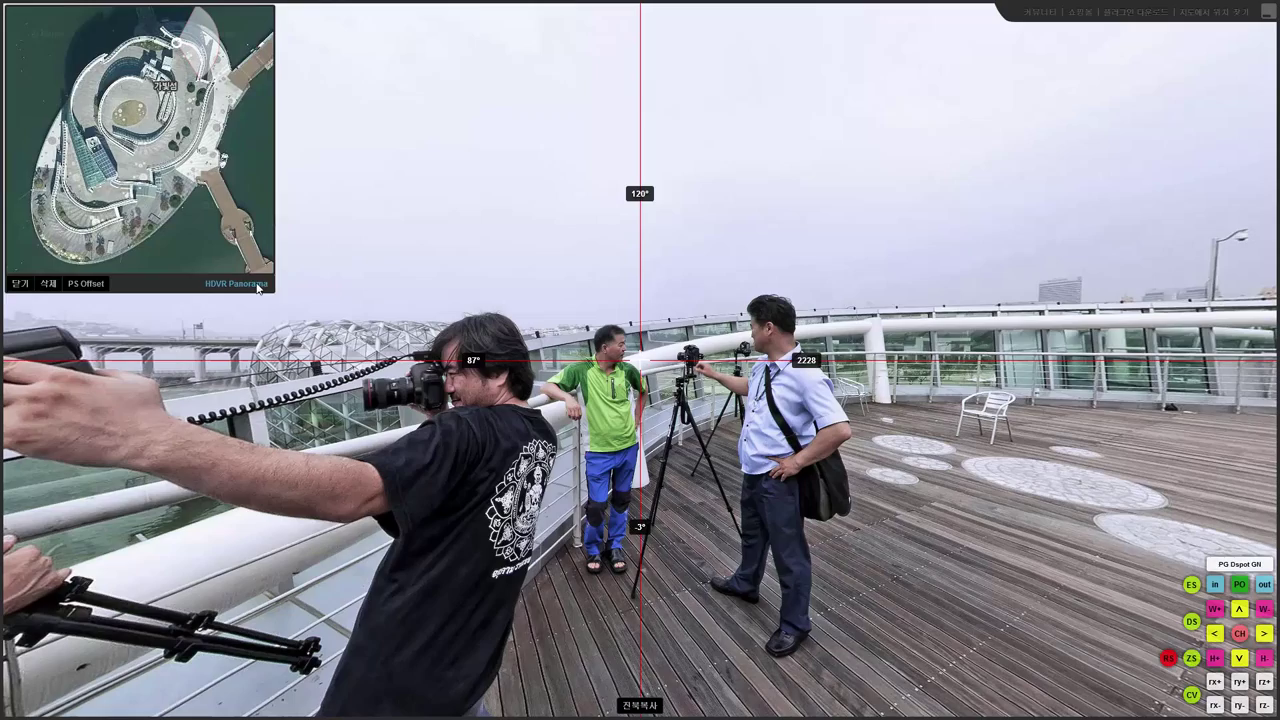
pyautogui.moveTo(259, 282); pyautogui.dragTo(291, 331)
pyautogui.moveTo(589, 319)
pyautogui.mouseDown()
pyautogui.moveTo(862, 323)
pyautogui.moveTo(590, 398)
pyautogui.mouseUp()
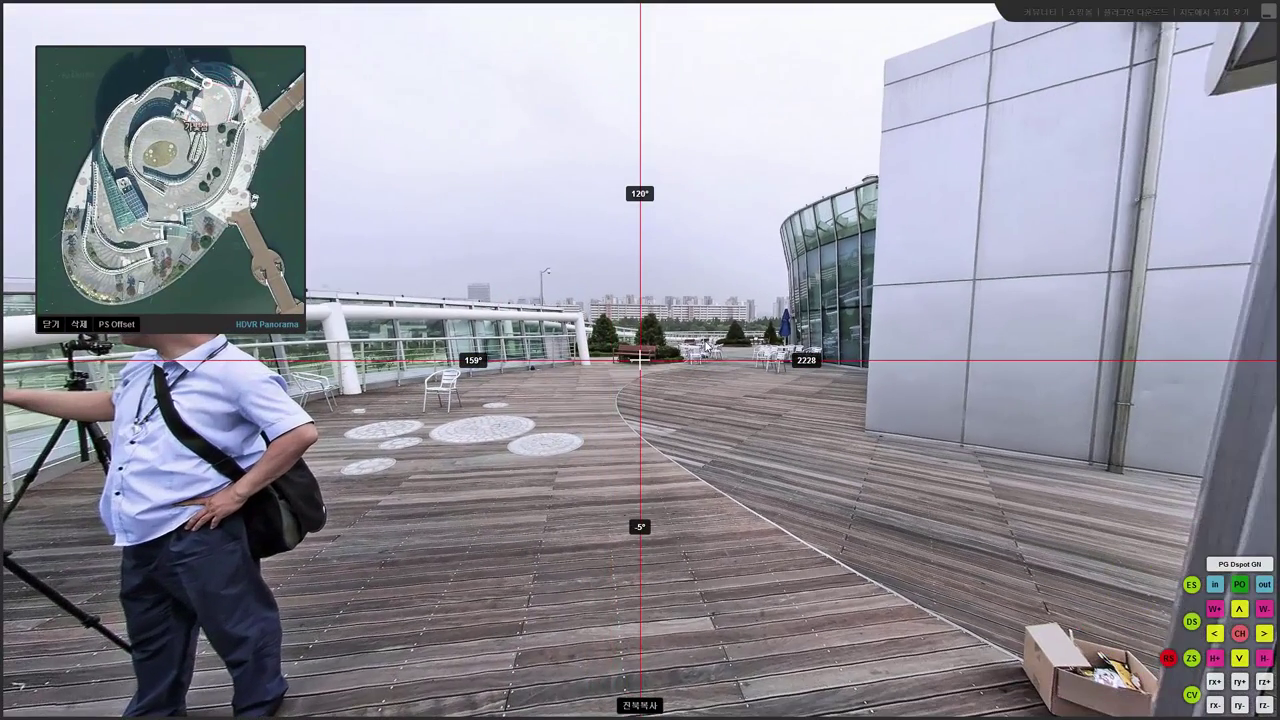
# - Set the radar heading to about 181° and copy the map position mapx 255, mapy 54
pyautogui.rightClick(222, 106)
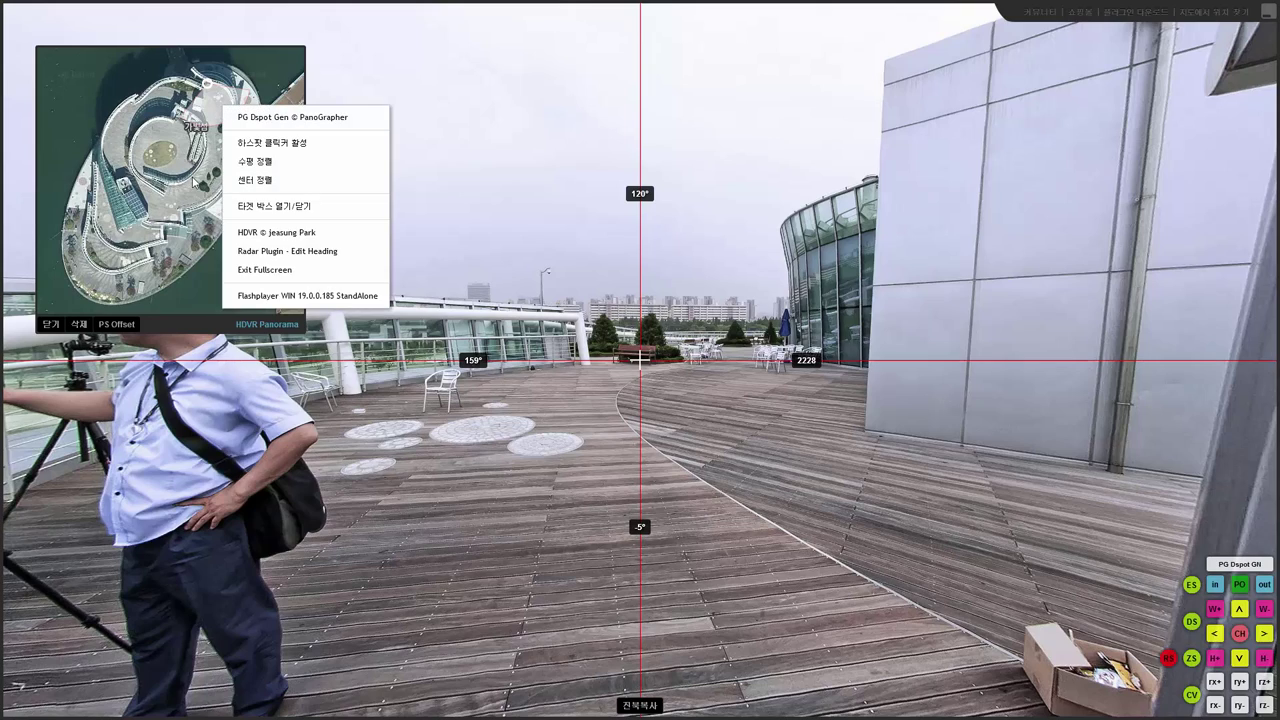
pyautogui.click(306, 252)
pyautogui.moveTo(1057, 334); pyautogui.dragTo(853, 332)
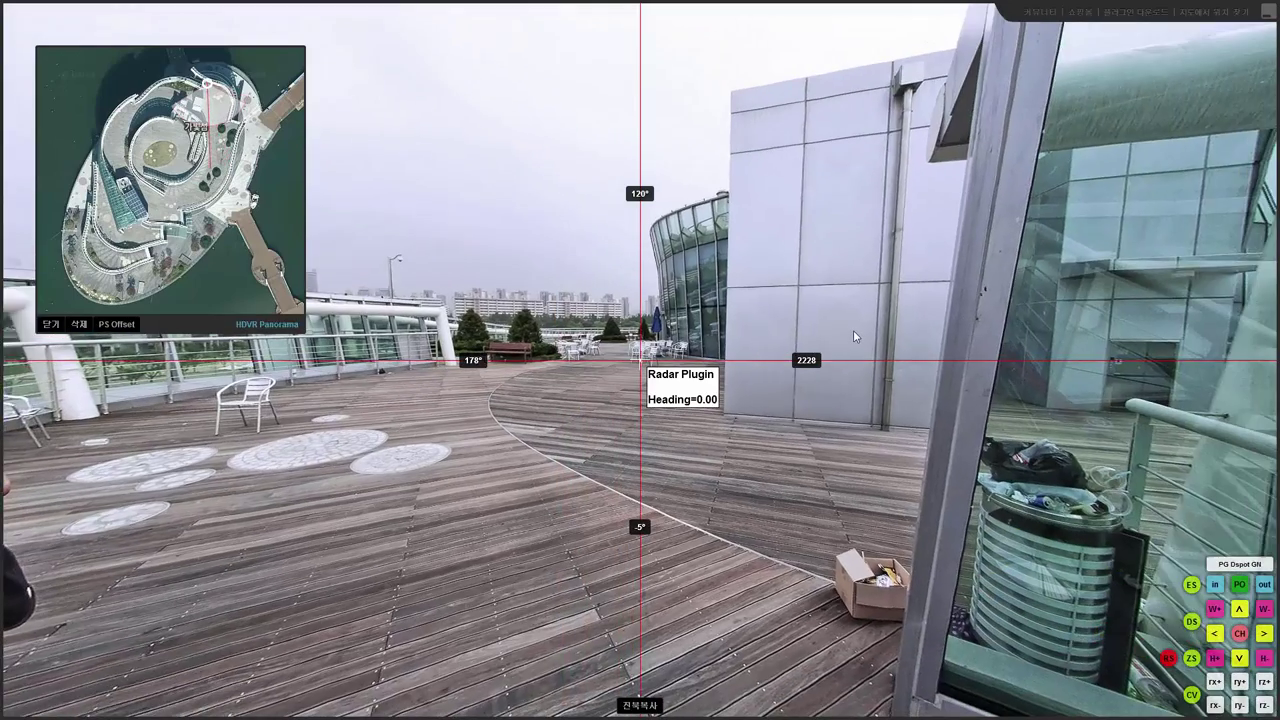
pyautogui.moveTo(849, 332); pyautogui.dragTo(830, 333)
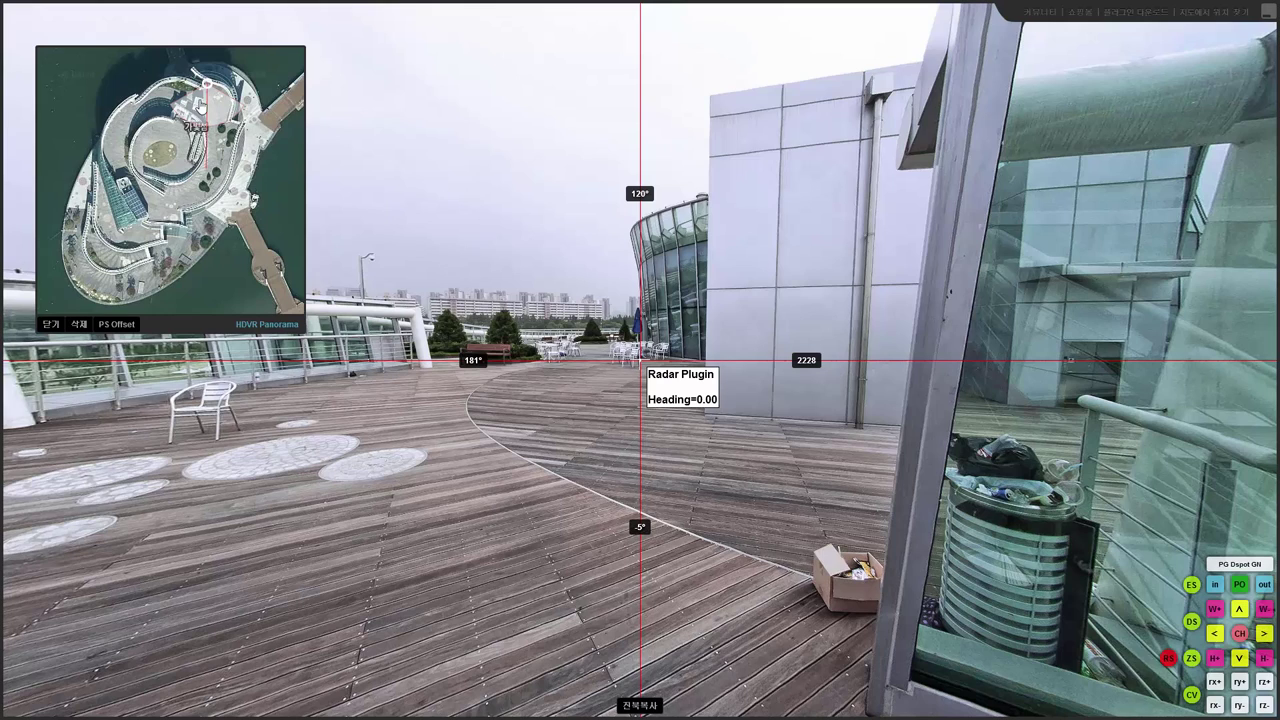
pyautogui.click(206, 87)
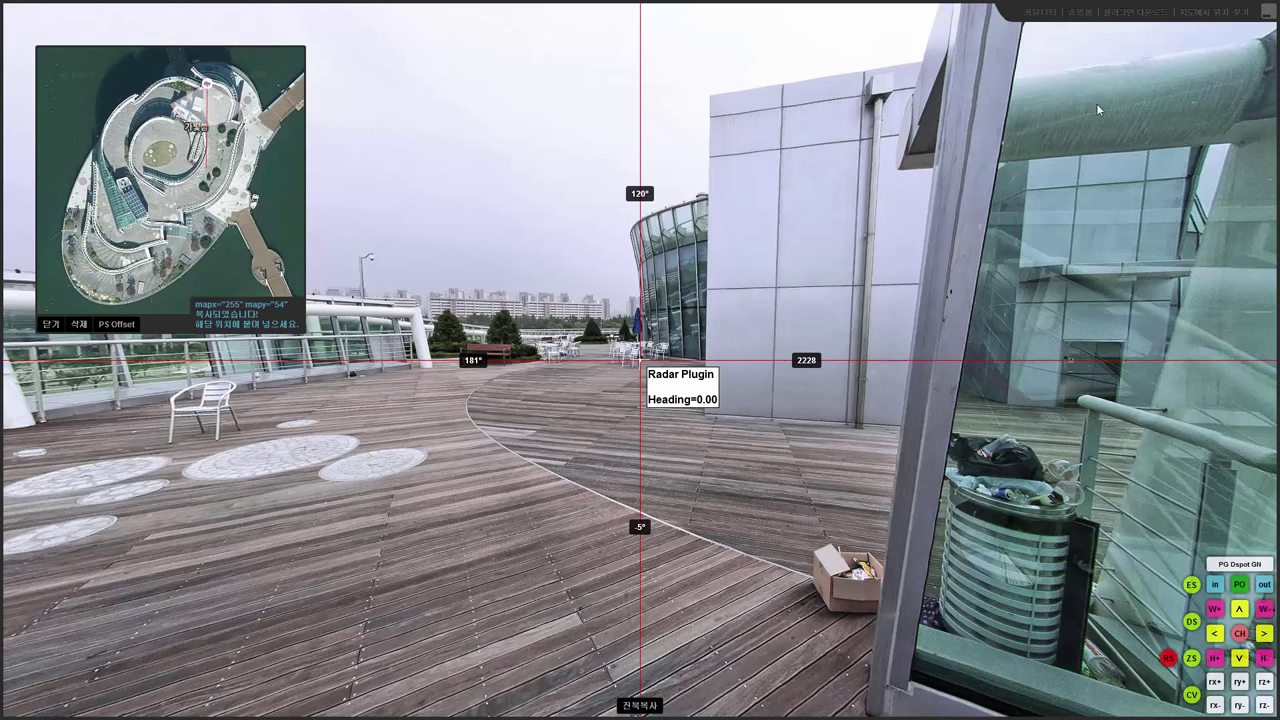
pyautogui.press('Escape')
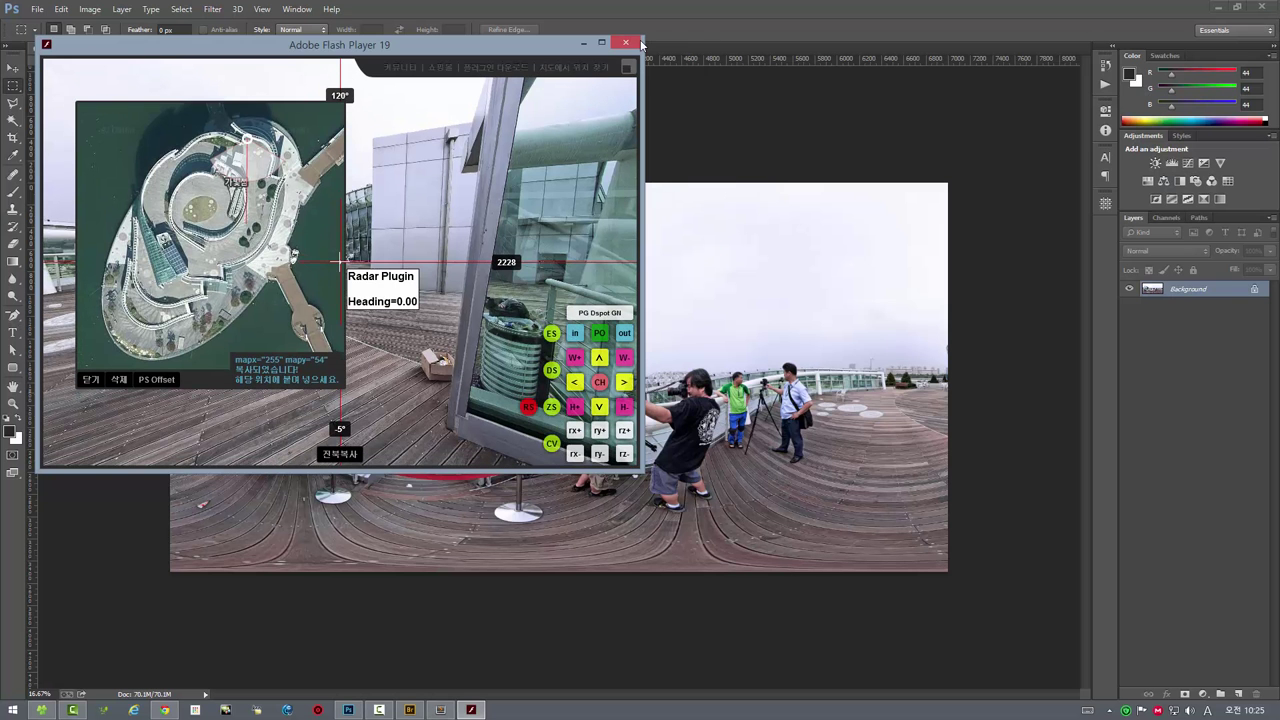
# - Close the Flash player and the Photoshop panorama without saving, then return to Sublime Text
pyautogui.click(630, 43)
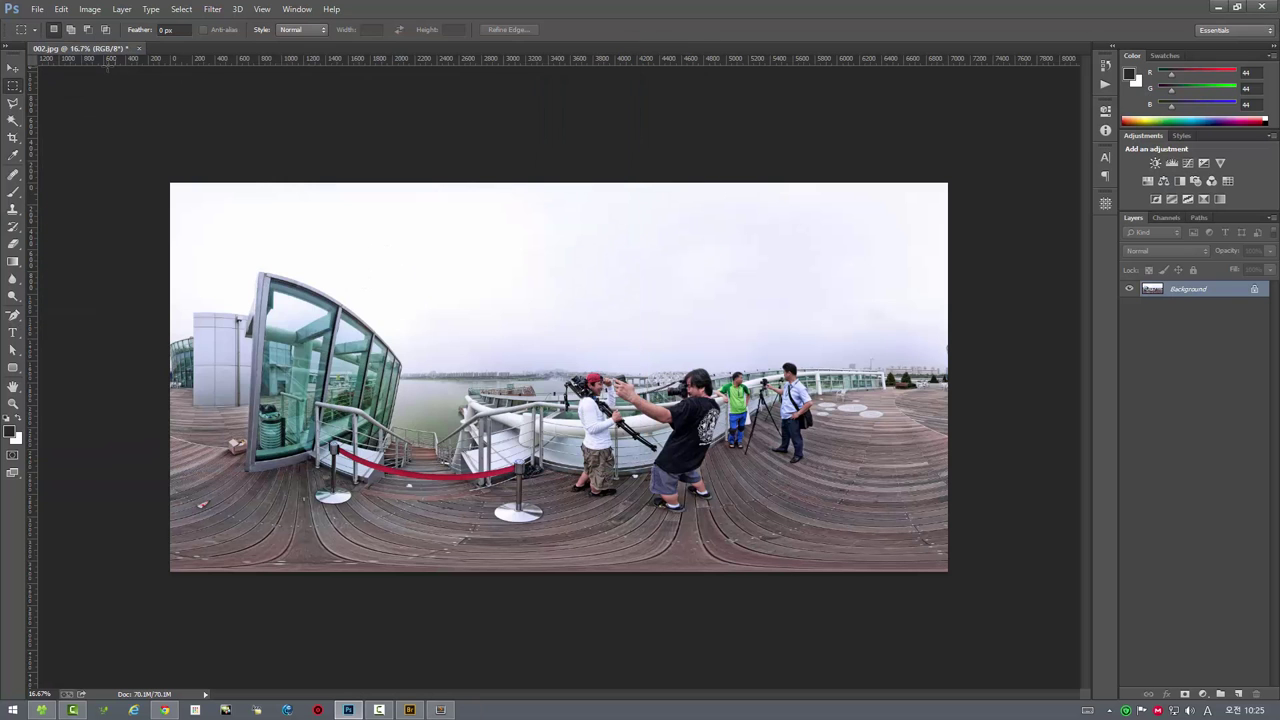
pyautogui.click(140, 48)
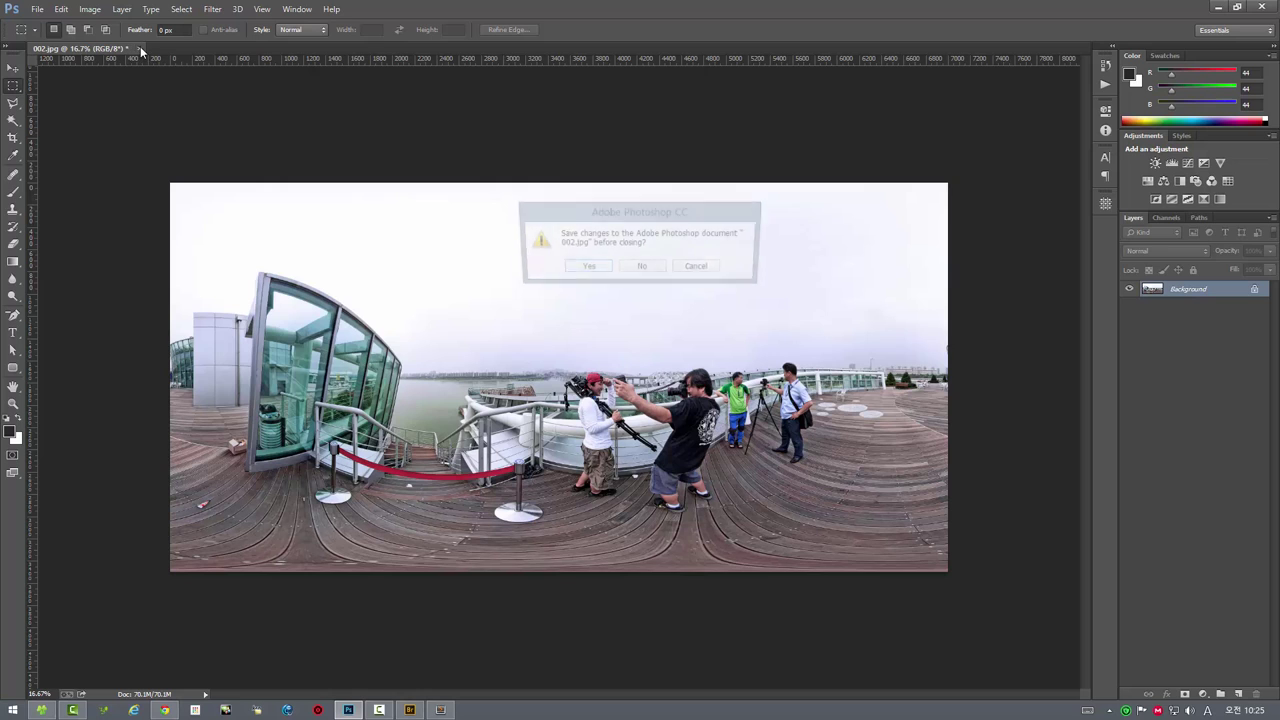
pyautogui.click(635, 265)
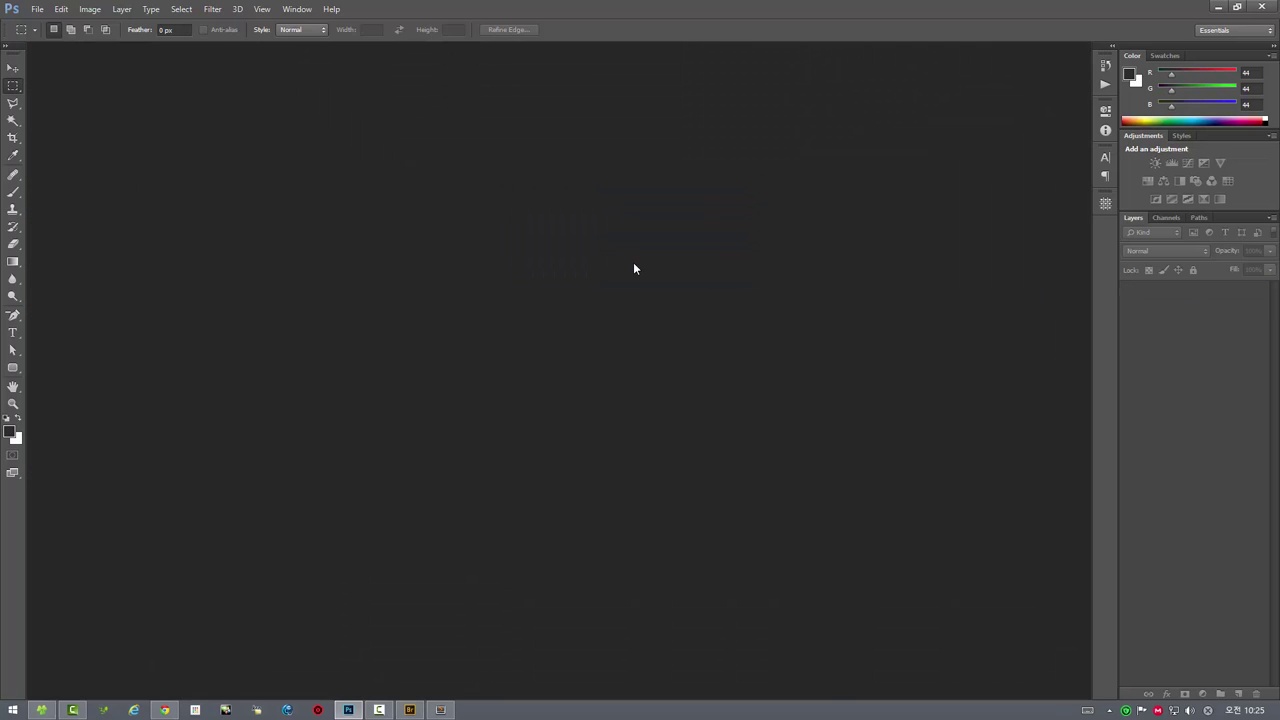
pyautogui.click(440, 710)
# - Paste the copied map coordinates into pgmap.xml and set spot002 to x 255, y 54
pyautogui.click(162, 42)
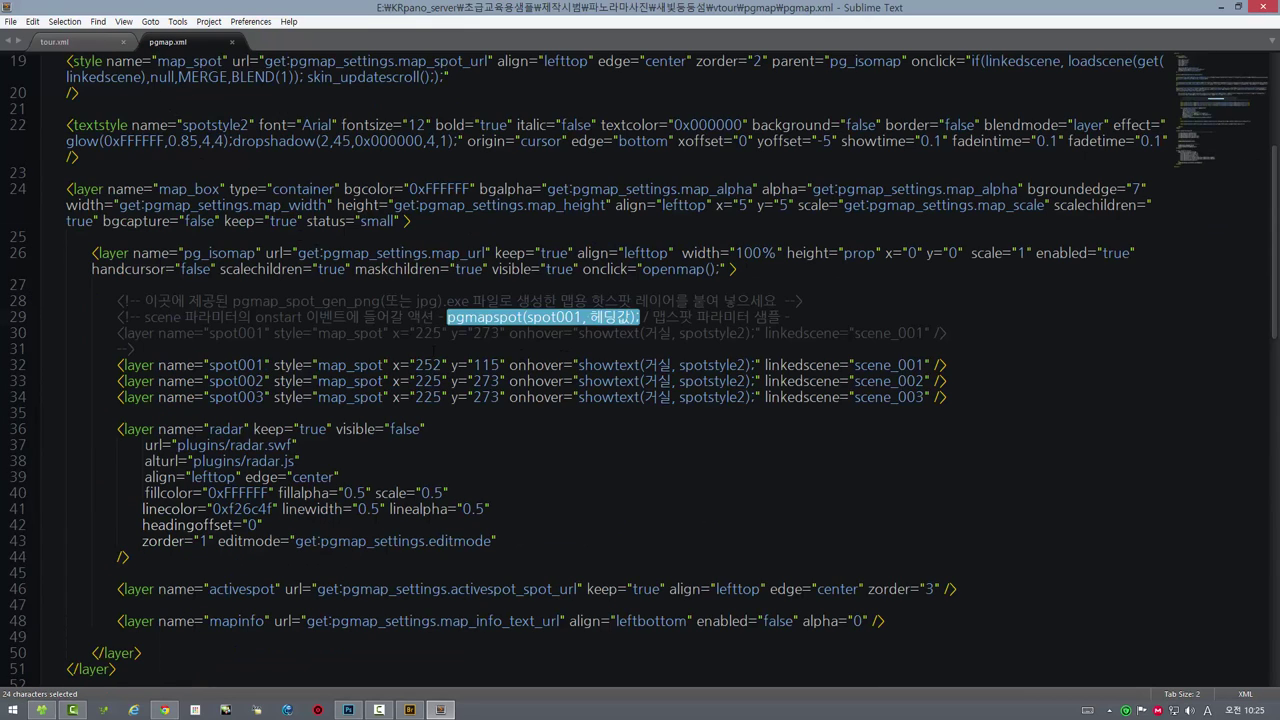
pyautogui.click(133, 348)
pyautogui.write('map="m1" mapx="255" mapy="54" mapheading="0.00"')
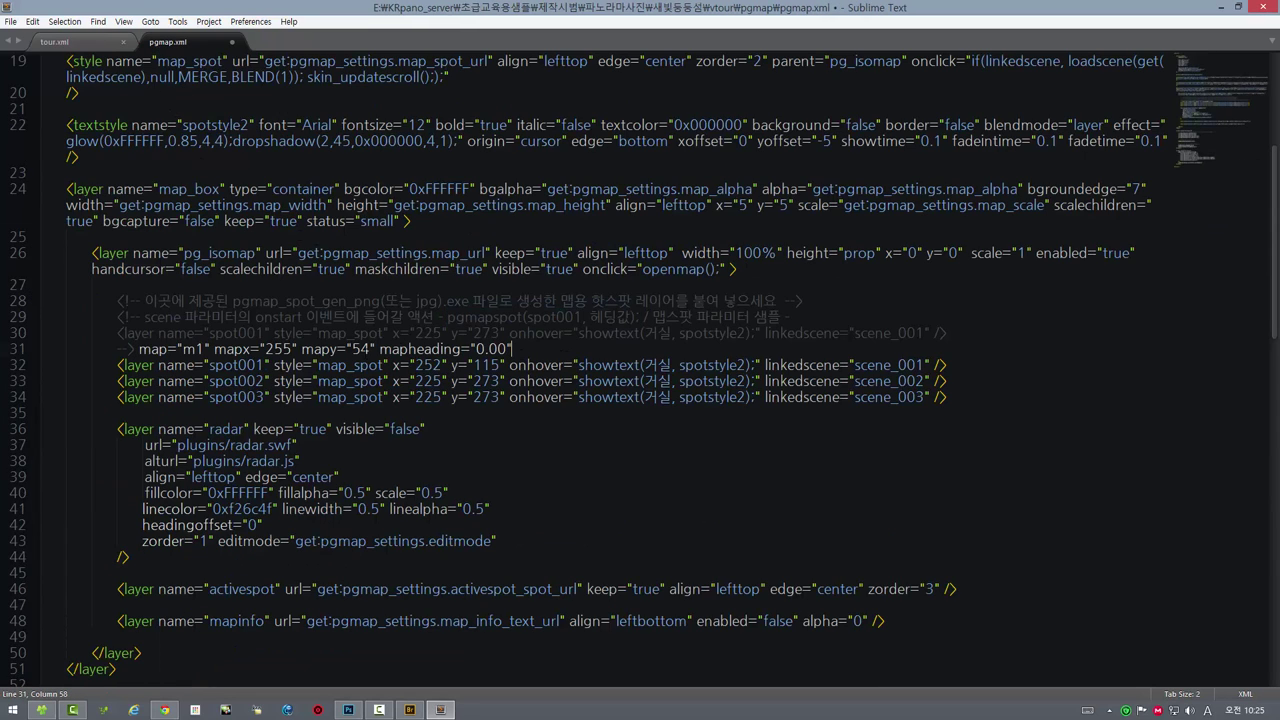
pyautogui.doubleClick(278, 348)
pyautogui.hotkey('ctrl', 'c')
pyautogui.doubleClick(428, 381)
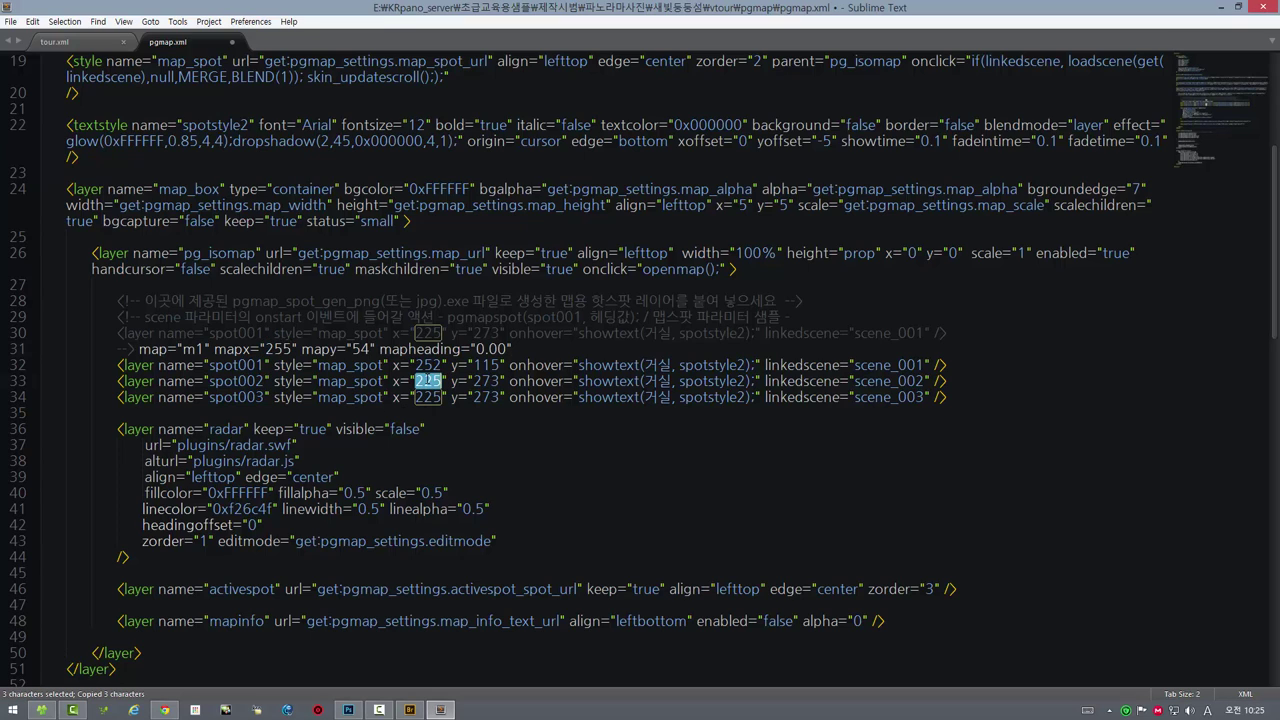
pyautogui.hotkey('ctrl', 'v')
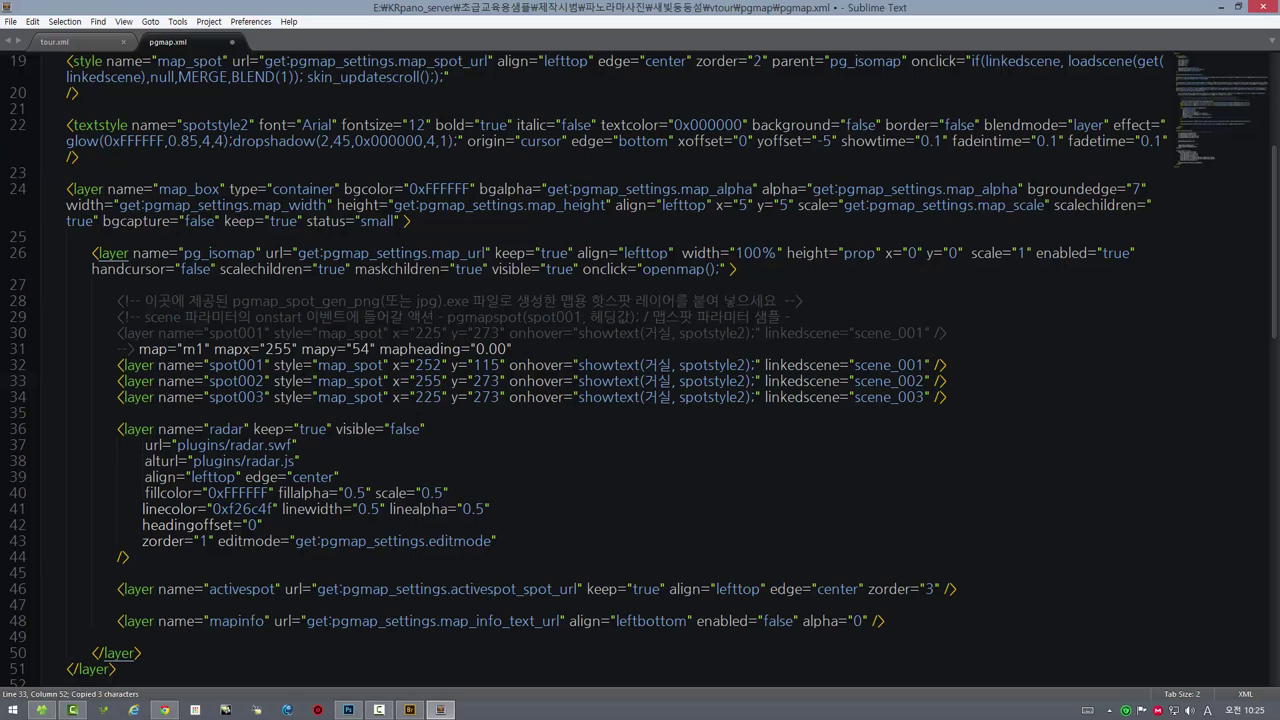
pyautogui.doubleClick(360, 349)
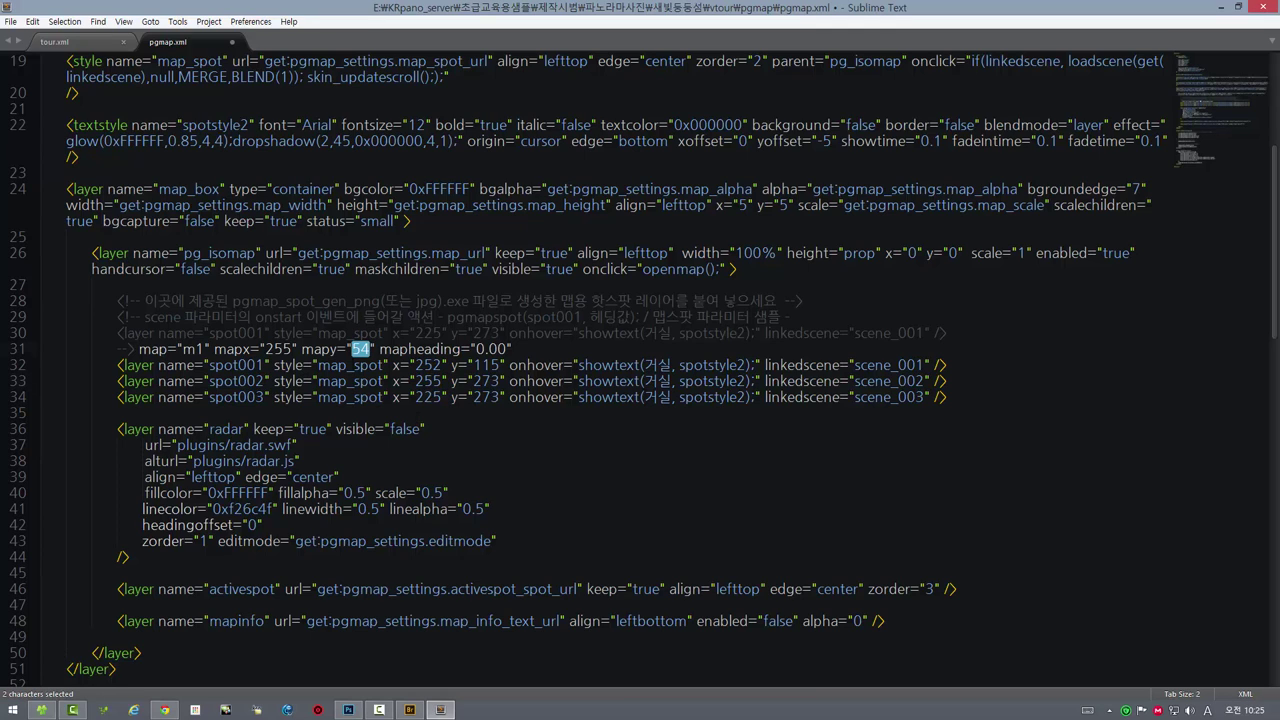
pyautogui.hotkey('ctrl', 'c')
pyautogui.doubleClick(486, 381)
pyautogui.hotkey('ctrl', 'v')
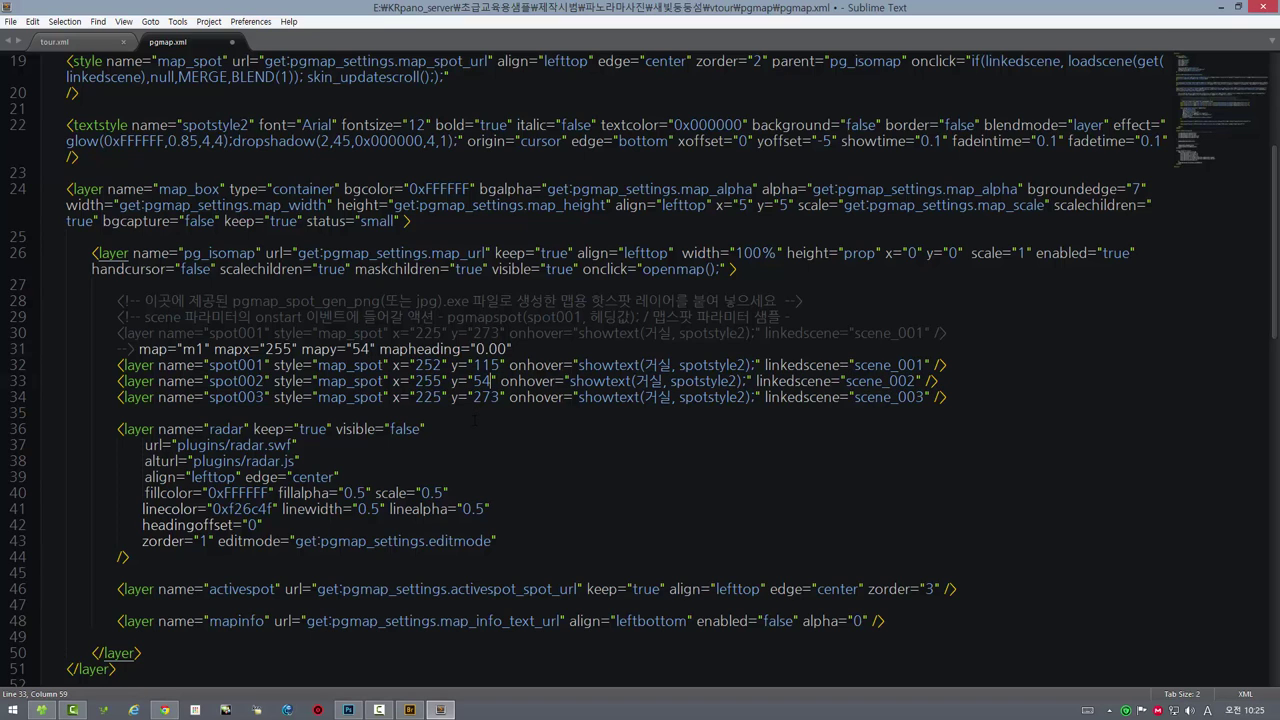
# - Remove the temporary coordinate text from line 31 and save pgmap.xml
pyautogui.moveTo(514, 349); pyautogui.dragTo(134, 349)
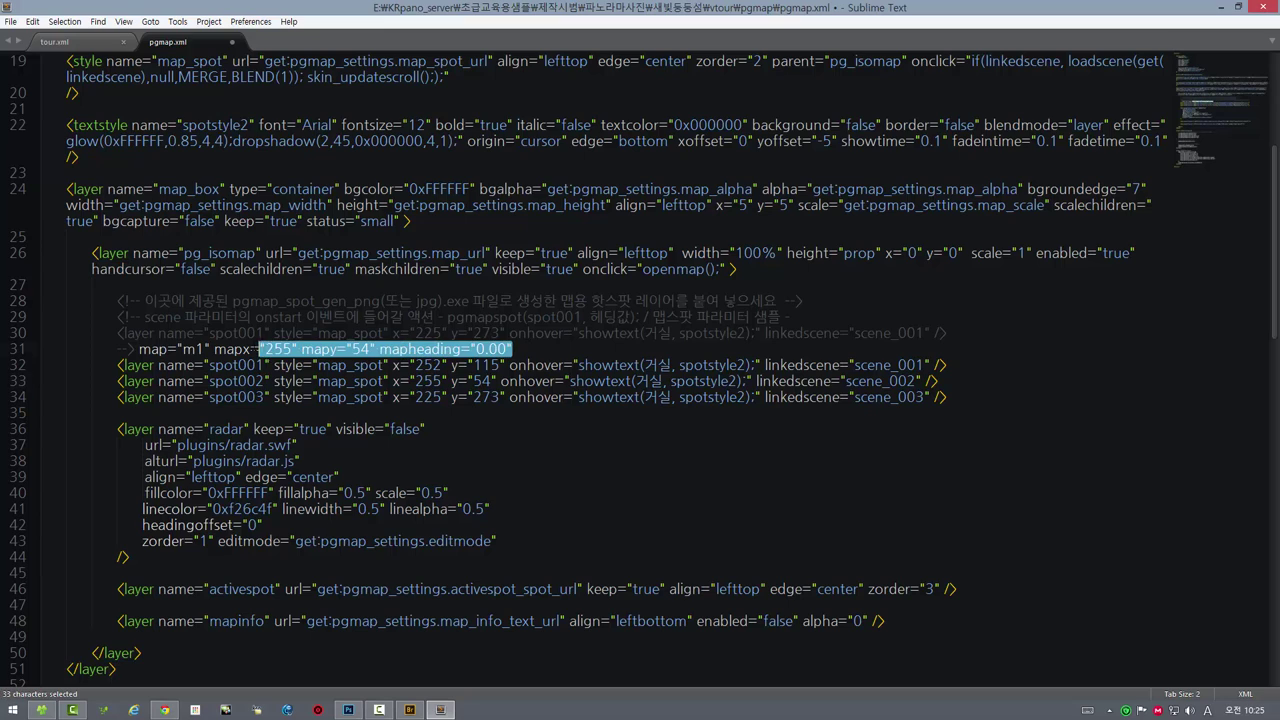
pyautogui.hotkey('ctrl', 'x')
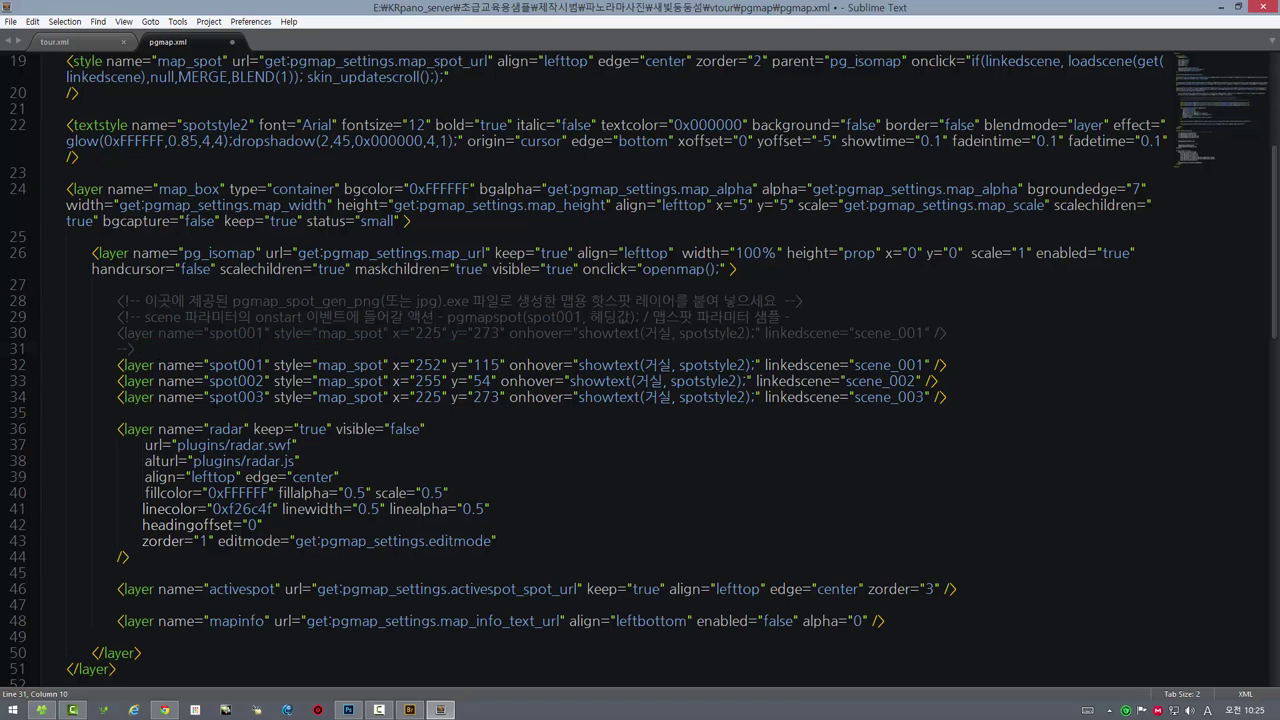
pyautogui.hotkey('ctrl', 's')
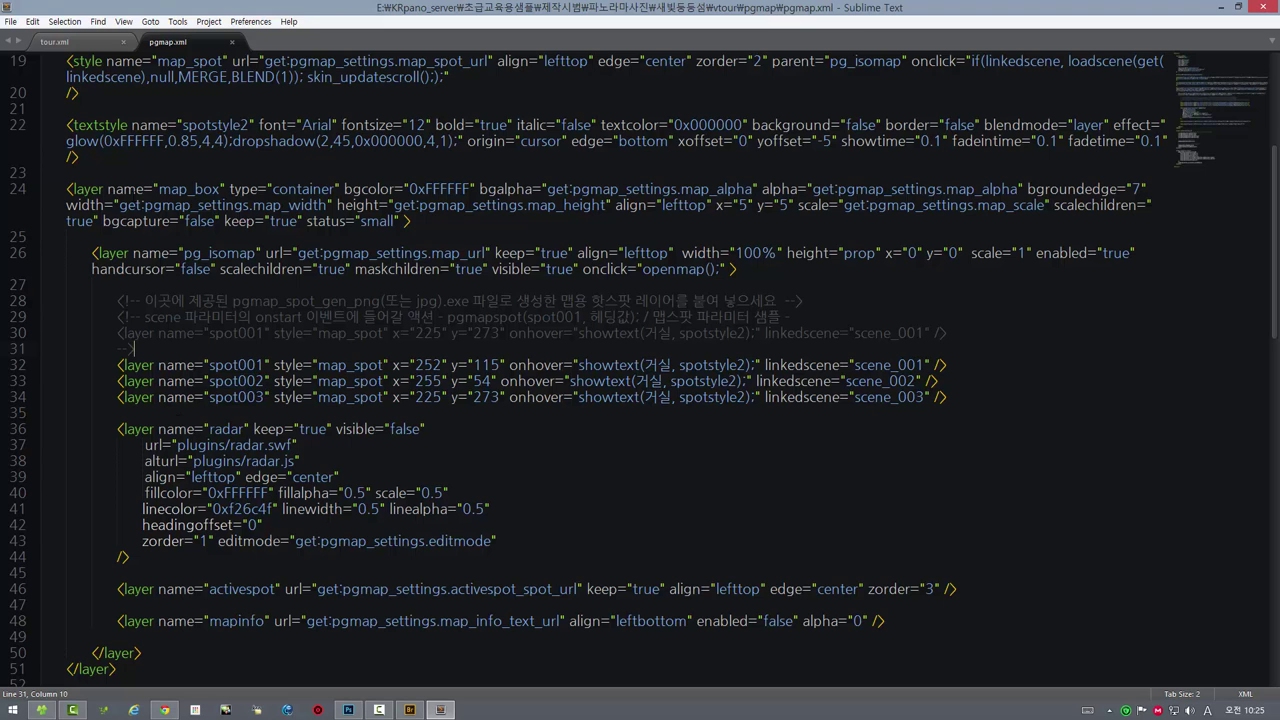
# - Copy scene_001's pgmapspot call into scene_002's onstart in tour.xml as pgmapspot(spot002, 0);
pyautogui.click(72, 42)
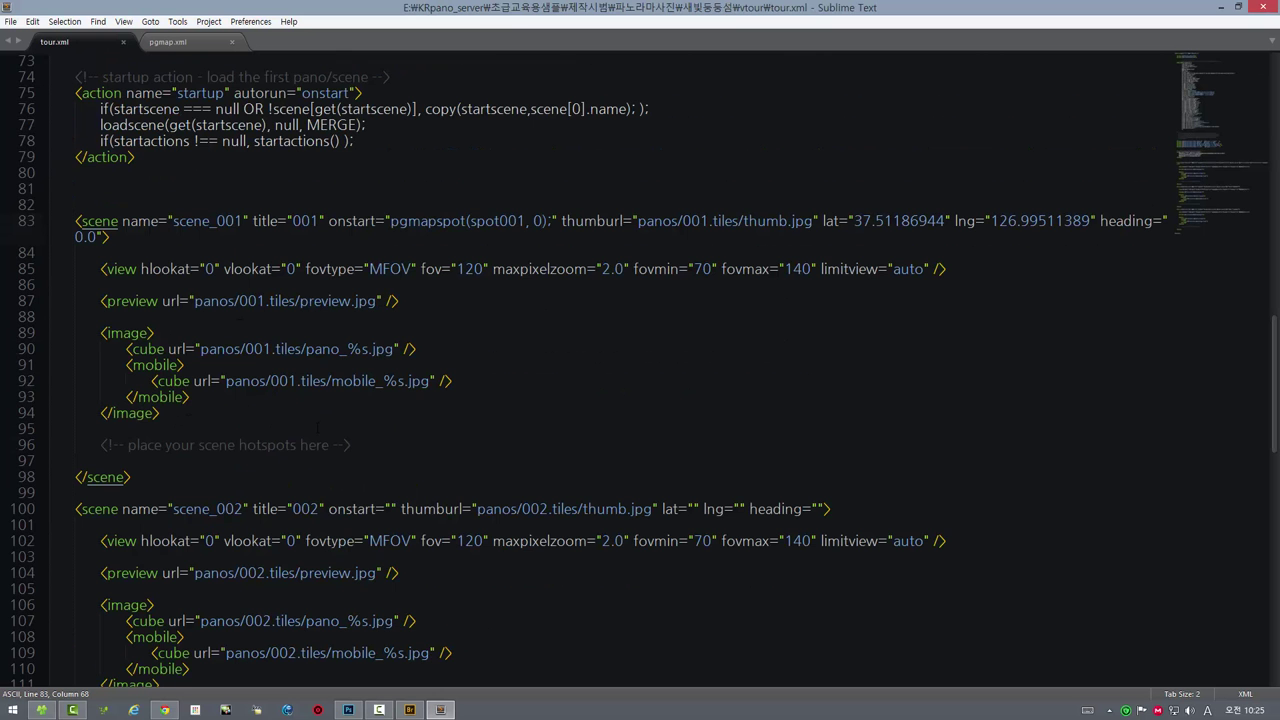
pyautogui.moveTo(390, 221); pyautogui.dragTo(552, 221)
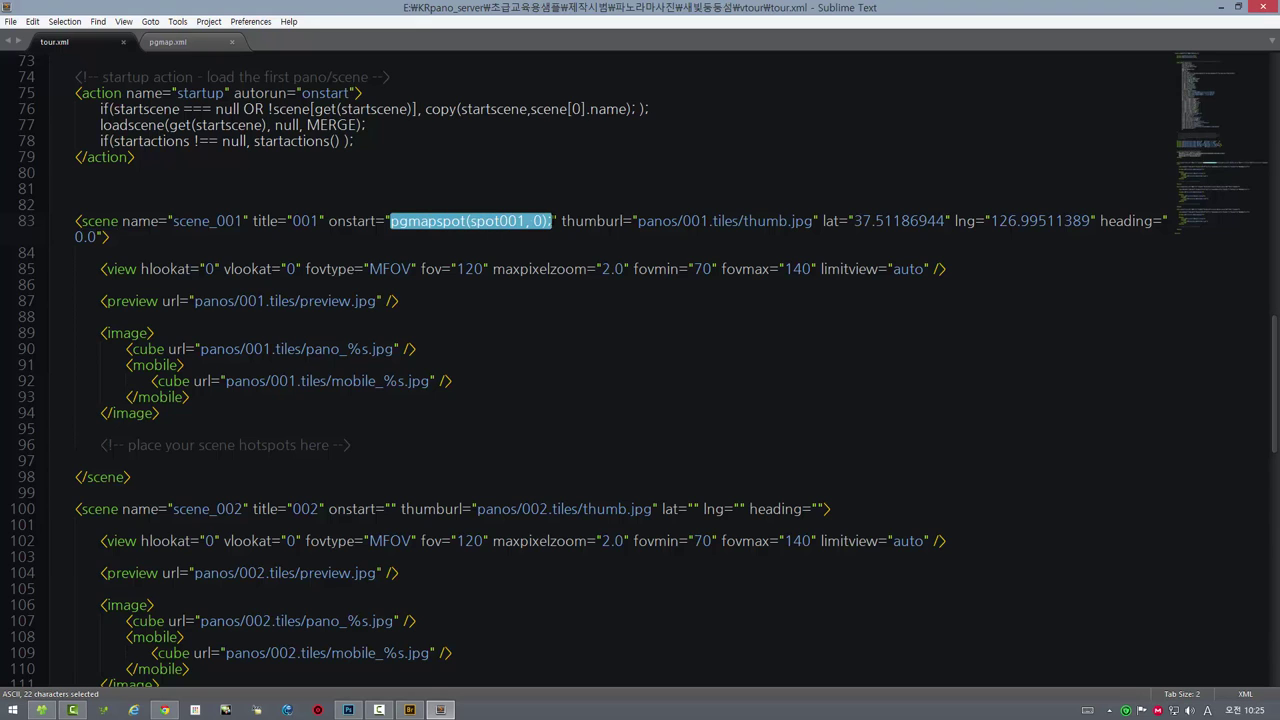
pyautogui.hotkey('ctrl', 'c')
pyautogui.scroll(-1, 552, 228)
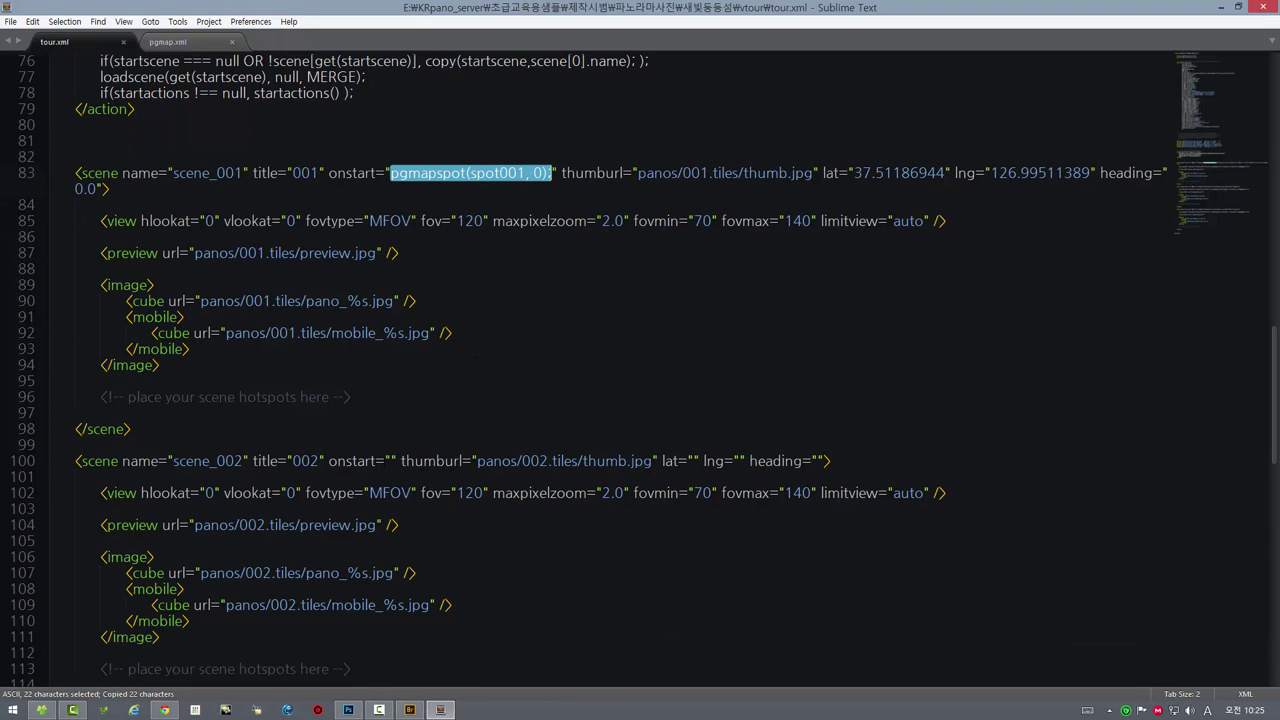
pyautogui.click(390, 461)
pyautogui.hotkey('ctrl', 'v')
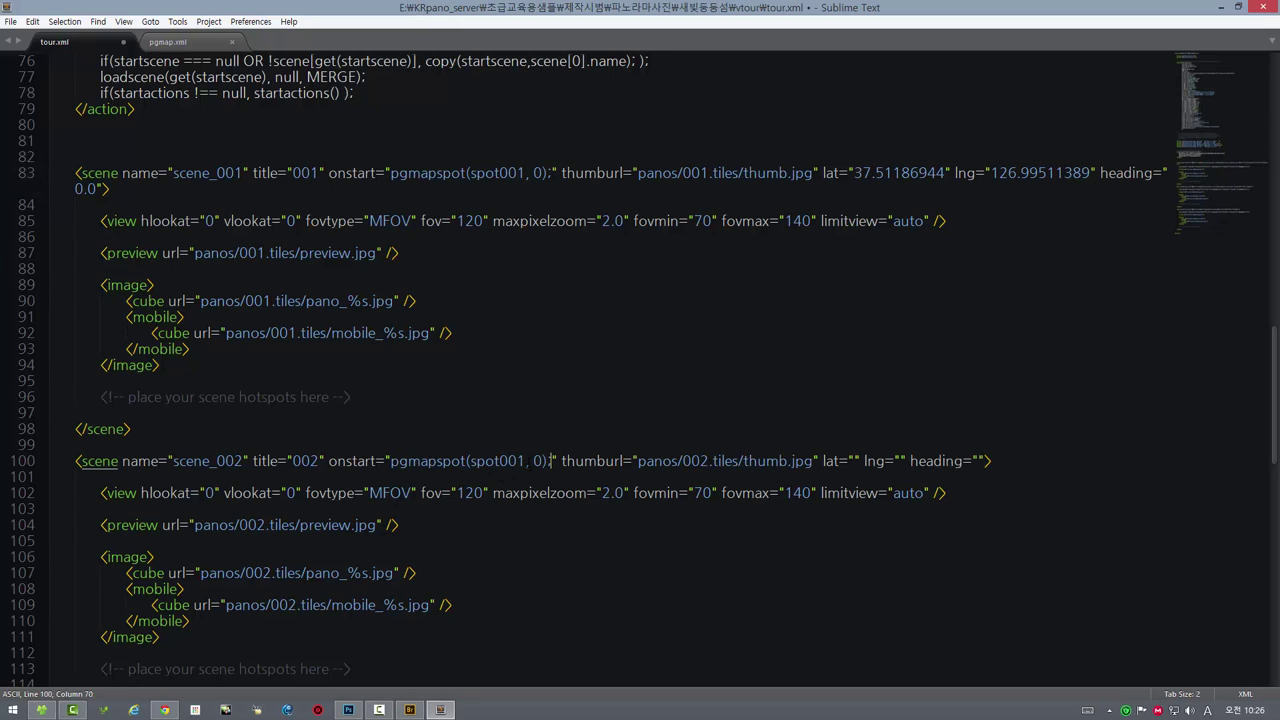
pyautogui.hotkey('shift', 'Left')
pyautogui.write('2')
# - Check the spot002 entry in pgmap.xml and save both pgmap.xml and tour.xml
pyautogui.click(190, 44)
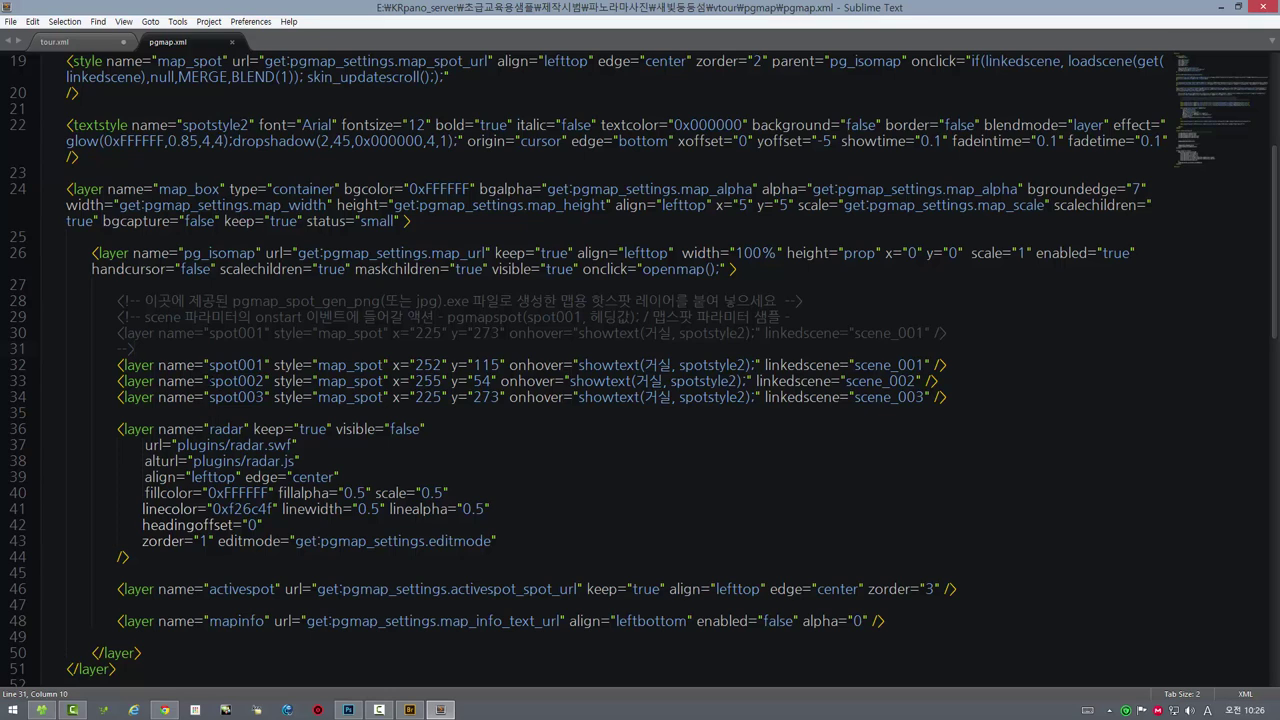
pyautogui.moveTo(208, 381); pyautogui.dragTo(264, 381)
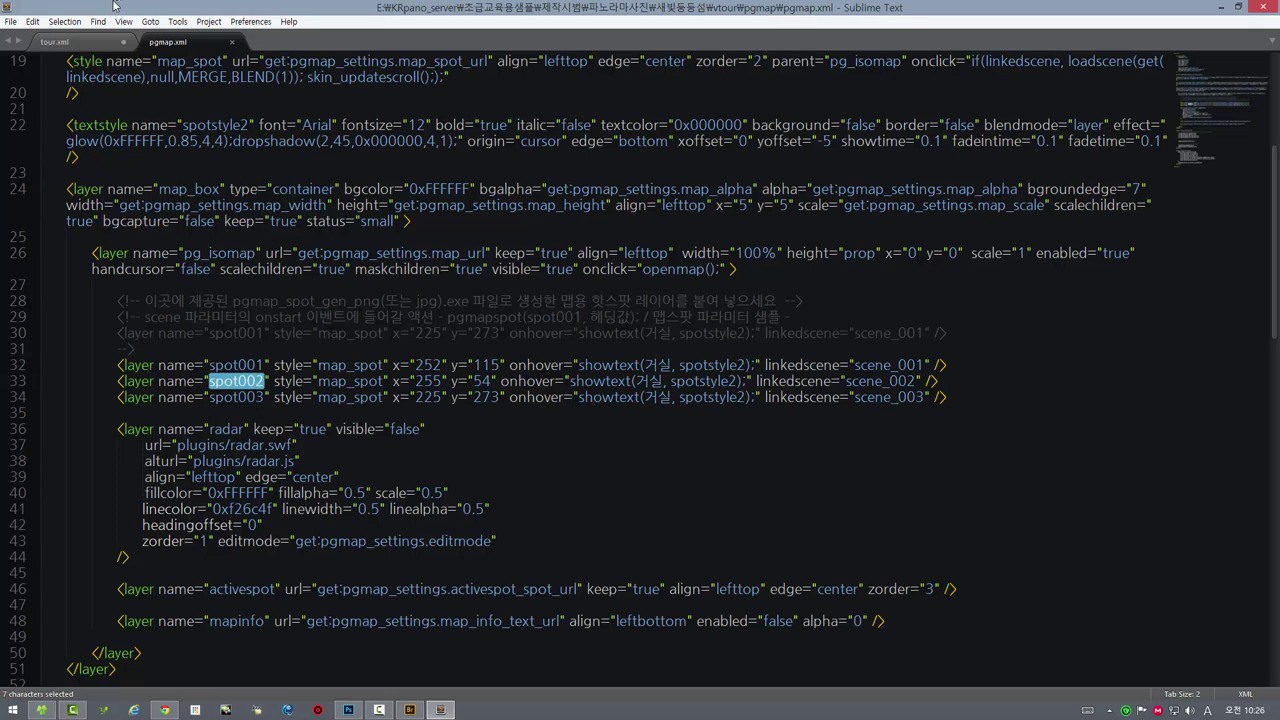
pyautogui.hotkey('ctrl', 's')
pyautogui.click(67, 46)
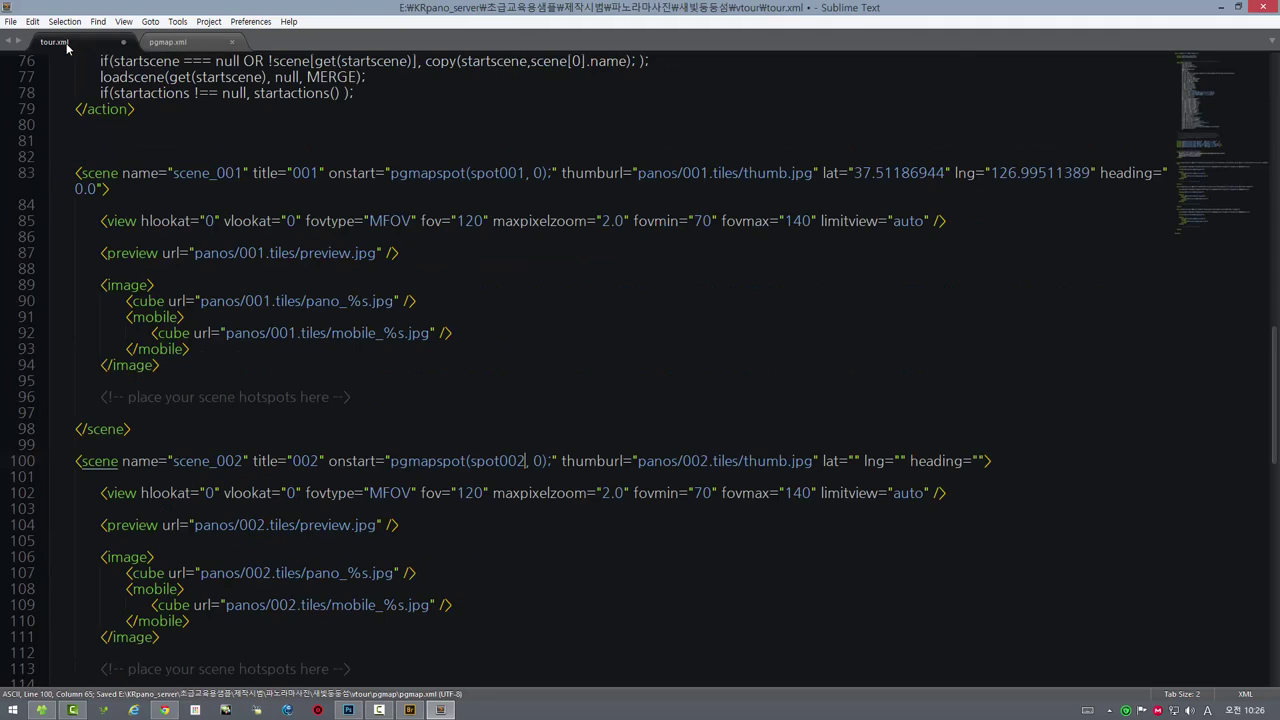
pyautogui.hotkey('ctrl', 's')
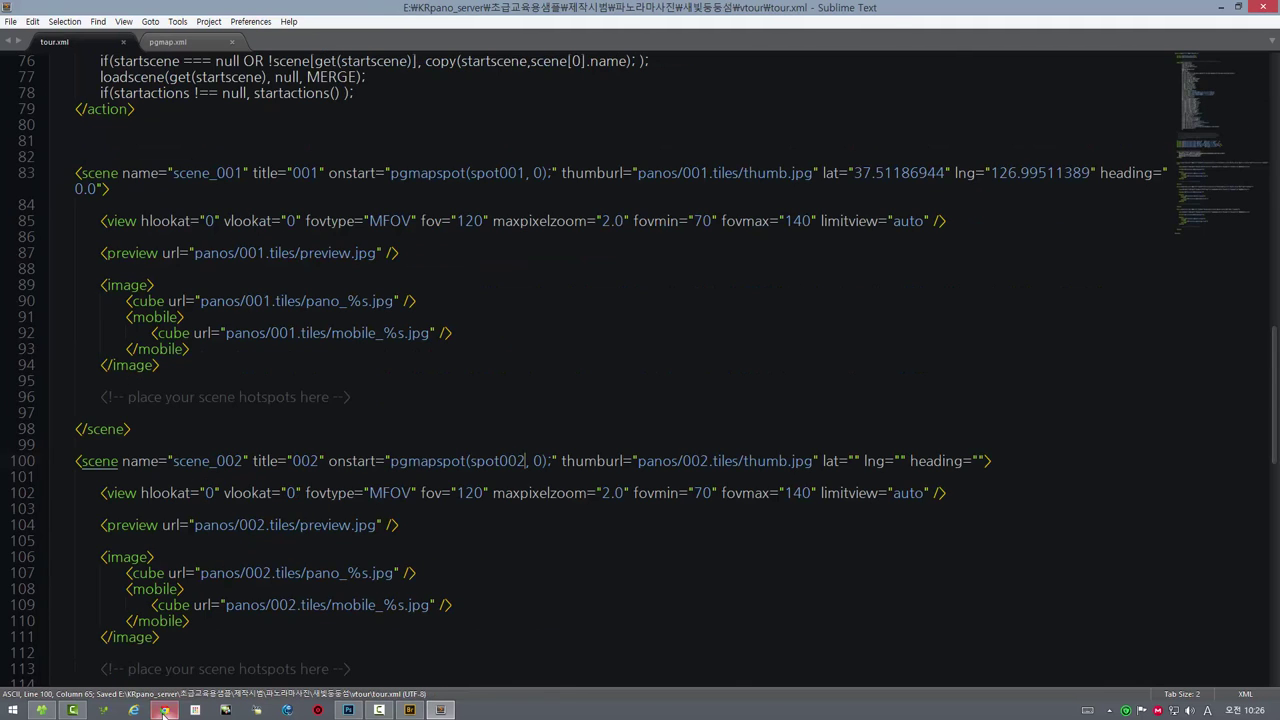
# - Reload the tour in Chrome, expand the mini-map, and jump to another scene via its spot
pyautogui.hotkey('alt', 'Tab')
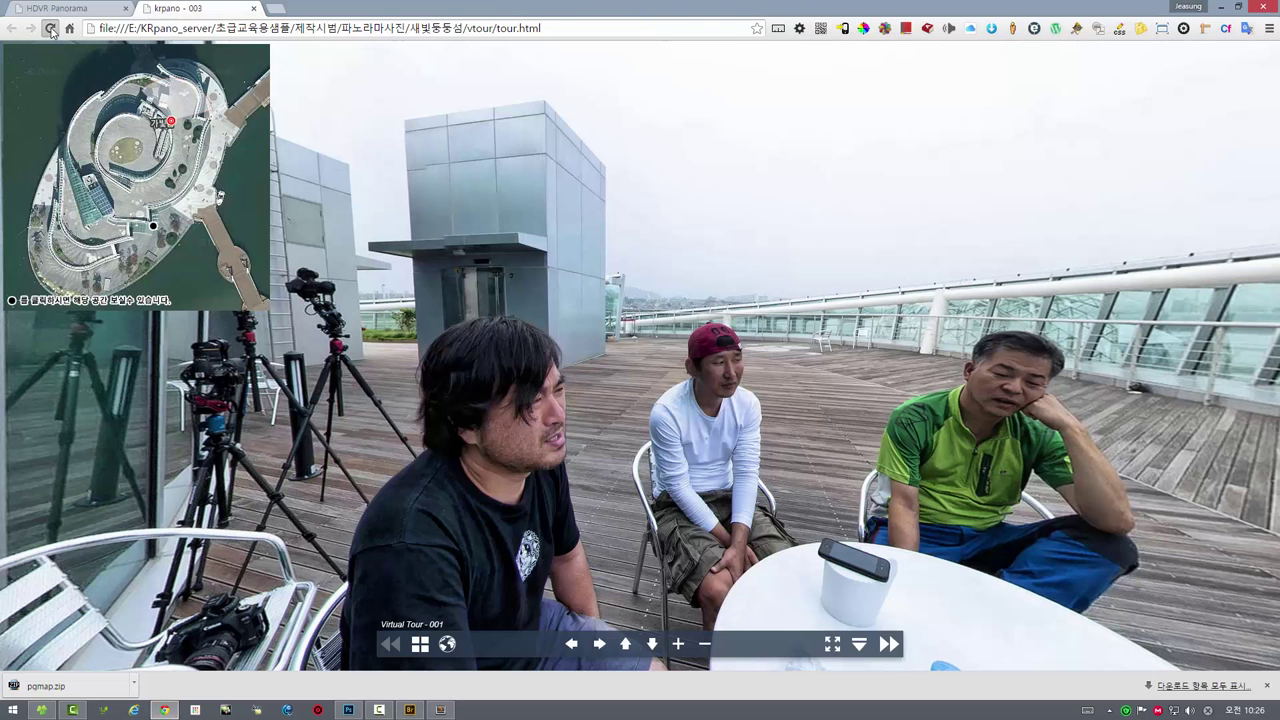
pyautogui.click(50, 28)
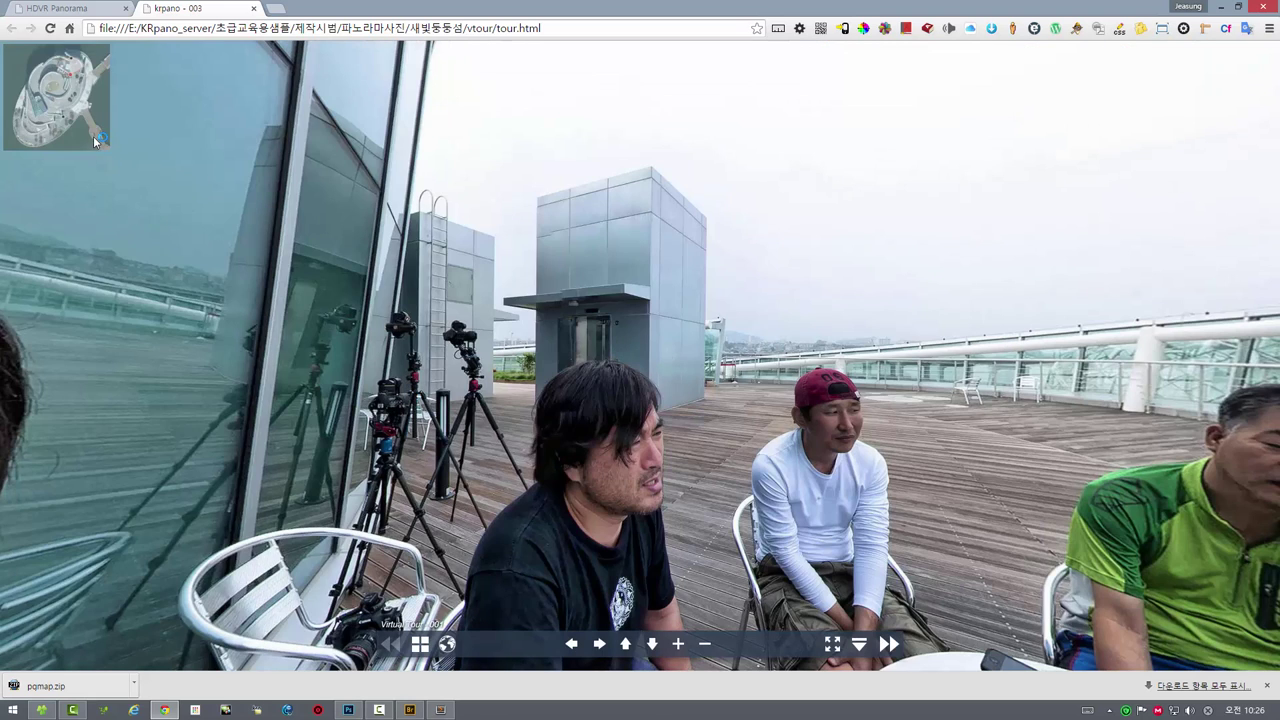
pyautogui.click(93, 136)
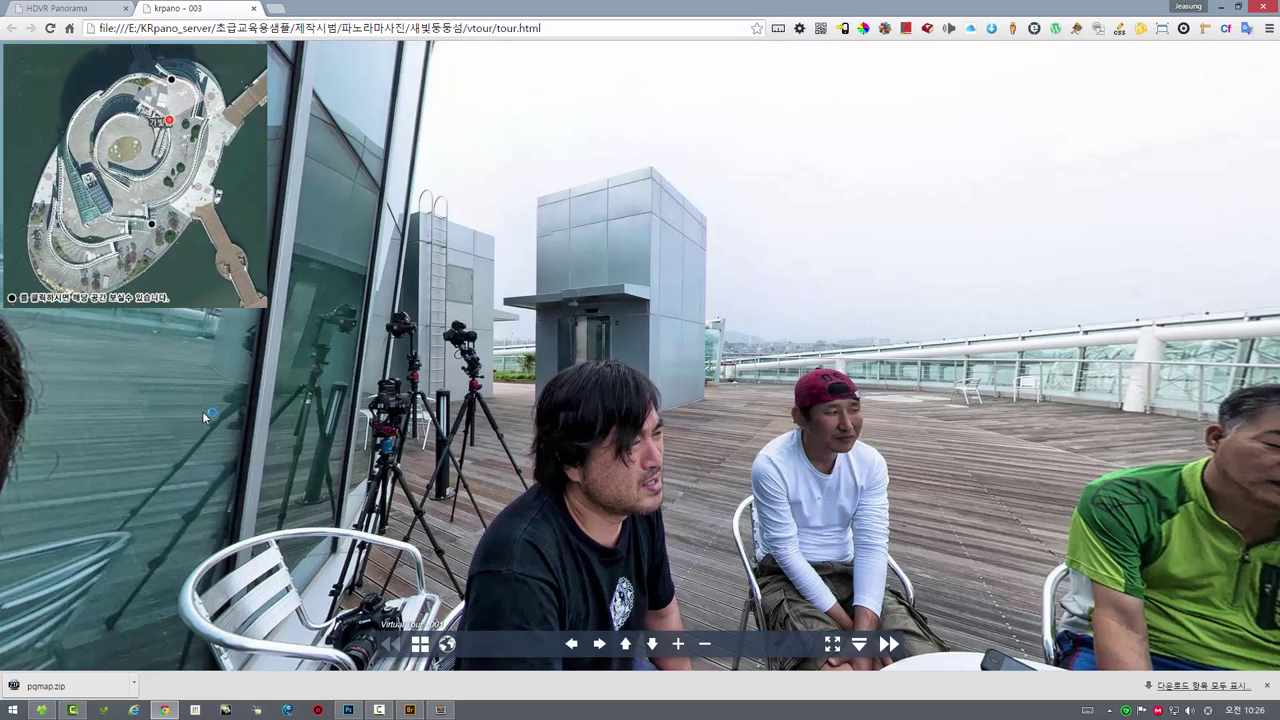
pyautogui.click(172, 79)
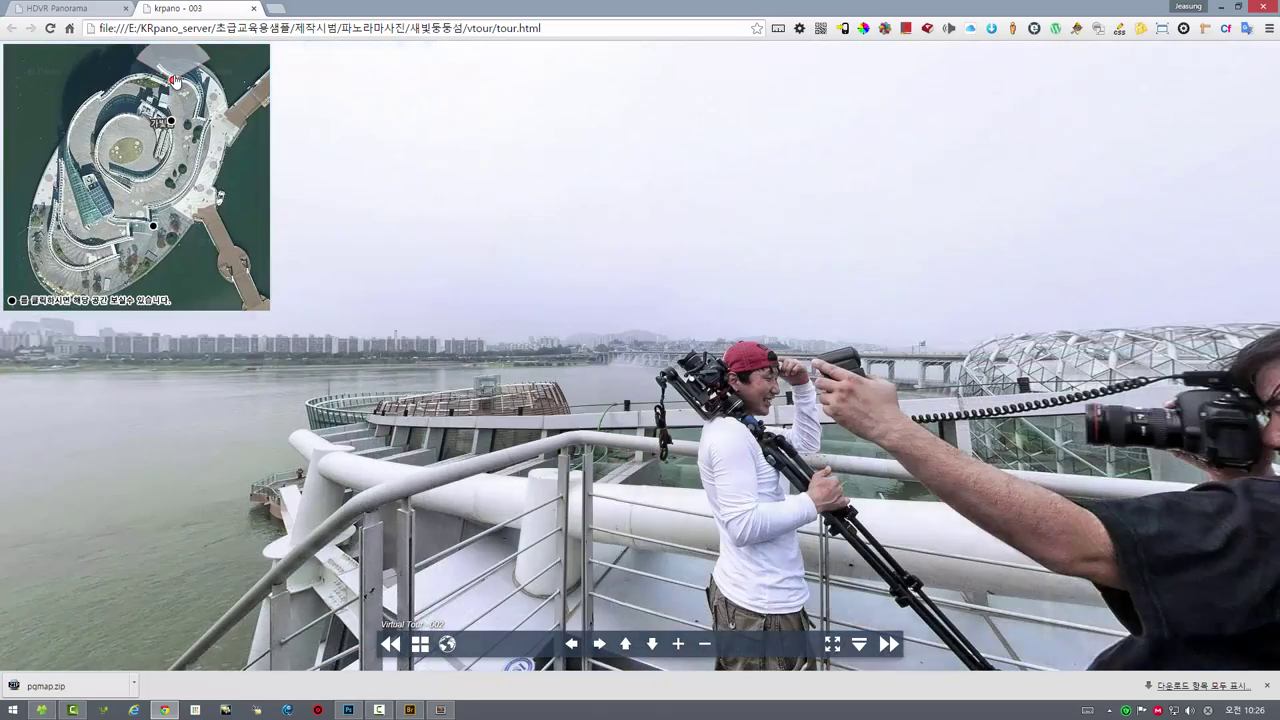
pyautogui.moveTo(565, 287); pyautogui.dragTo(483, 298)
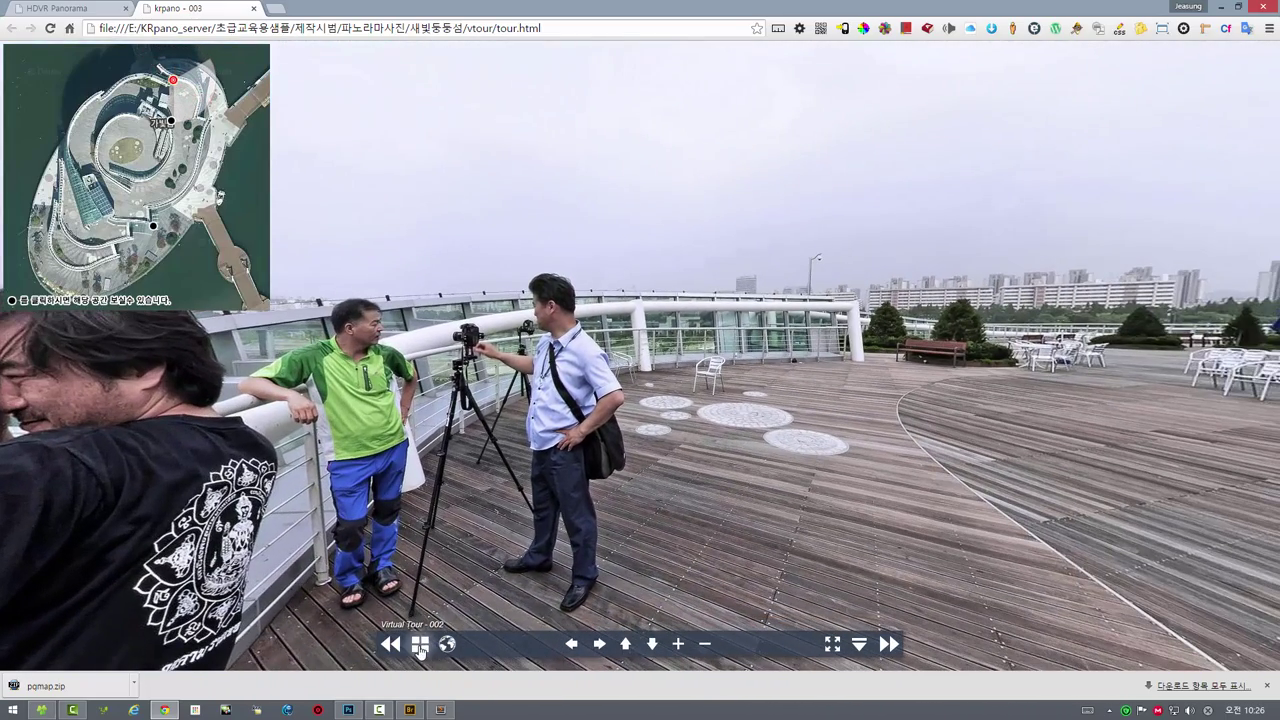
# - Switch to scene 001 from the thumbnail strip, hop scenes via mini-map spots, ending on scene 001
pyautogui.click(420, 647)
pyautogui.click(540, 606)
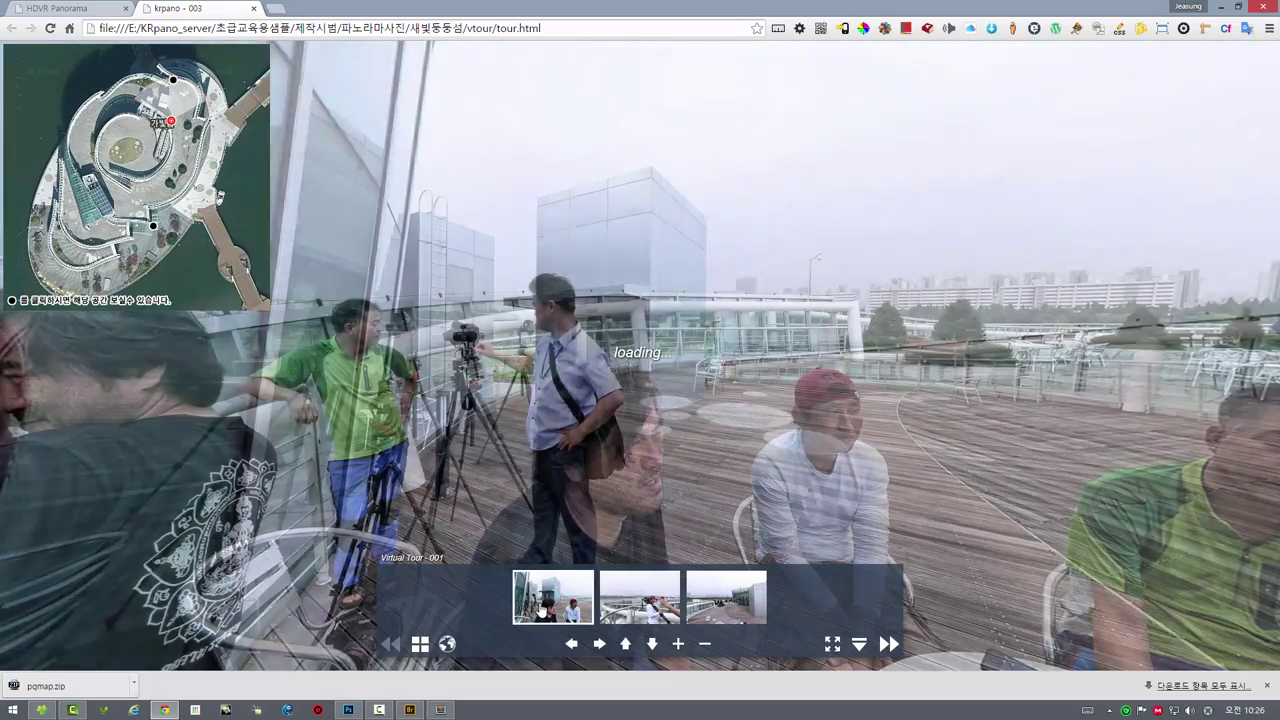
pyautogui.click(172, 80)
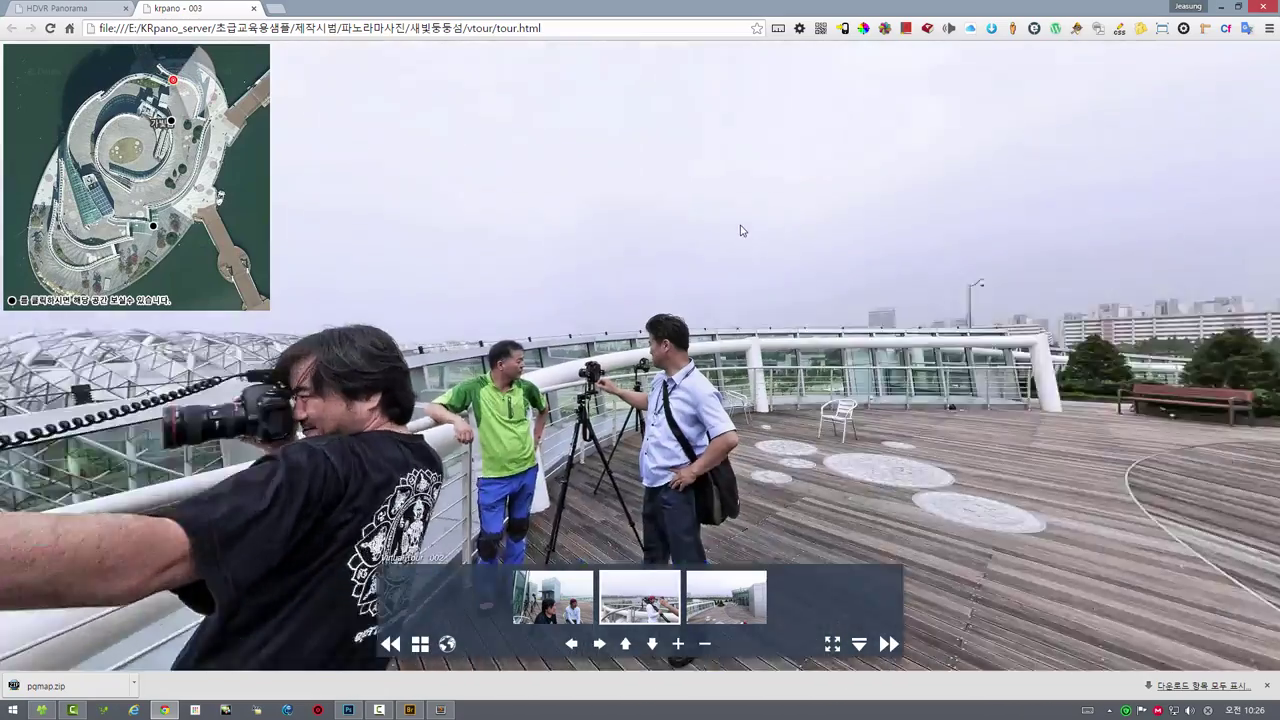
pyautogui.moveTo(740, 231)
pyautogui.mouseDown()
pyautogui.moveTo(489, 209)
pyautogui.moveTo(537, 214)
pyautogui.moveTo(471, 214)
pyautogui.moveTo(593, 225)
pyautogui.moveTo(471, 220)
pyautogui.moveTo(611, 214)
pyautogui.moveTo(423, 226)
pyautogui.mouseUp()
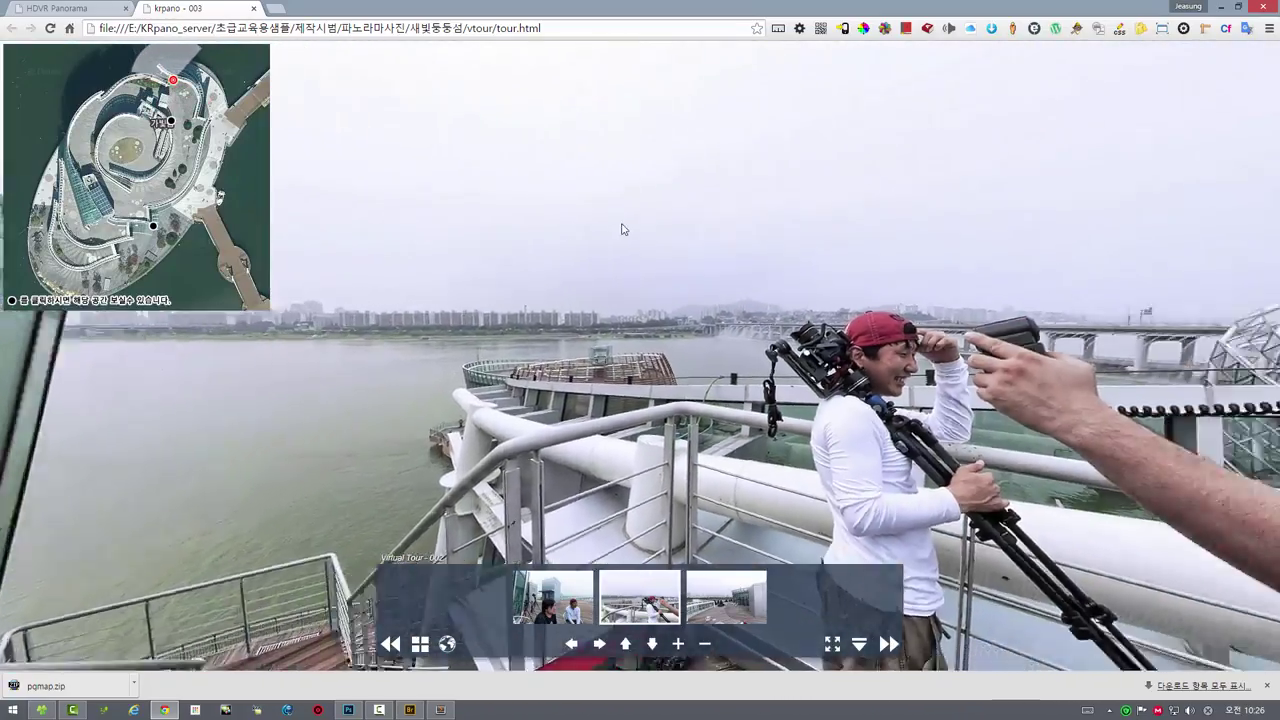
pyautogui.moveTo(621, 229); pyautogui.dragTo(483, 206)
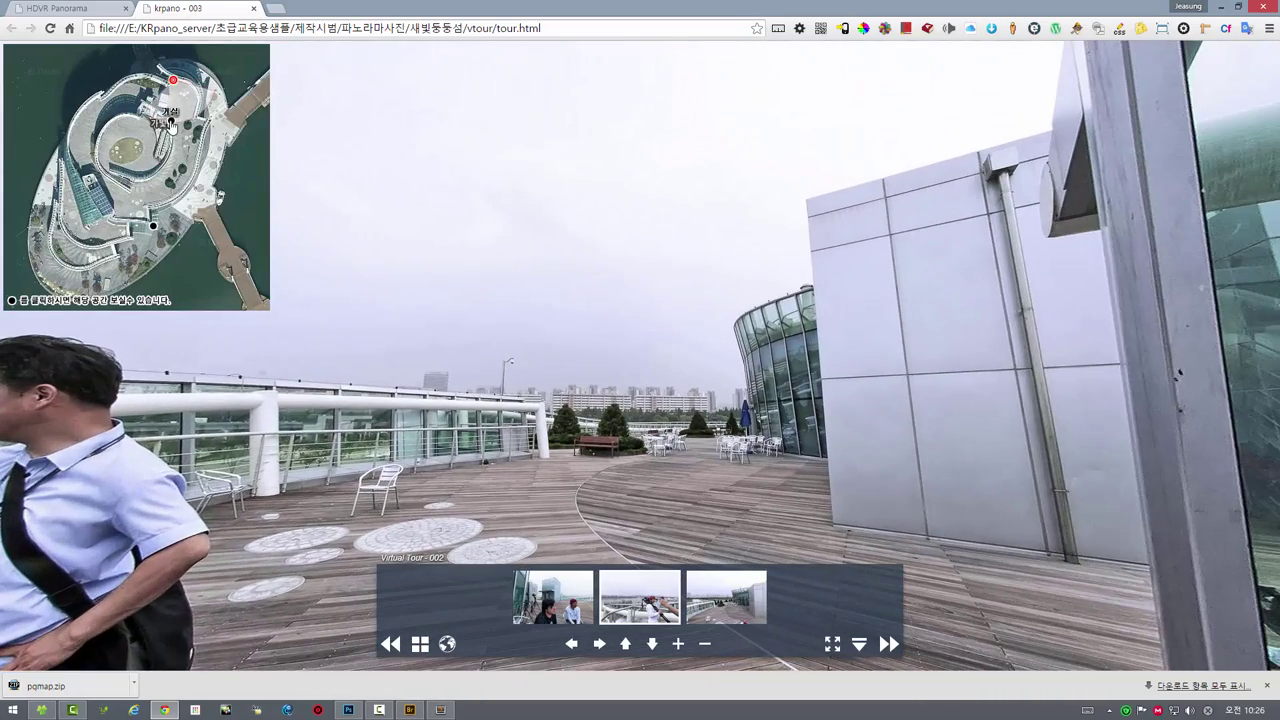
pyautogui.click(171, 123)
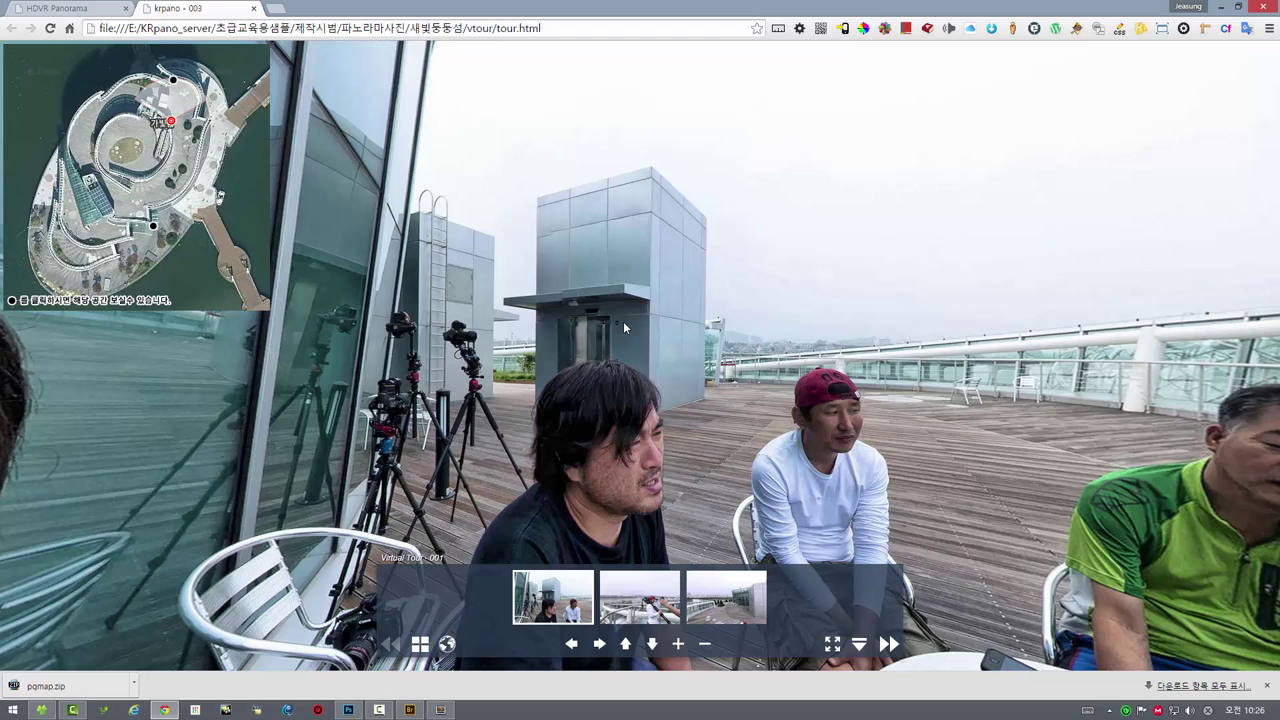
pyautogui.click(410, 710)
# - Select and open 003.jpg from the Bridge Content panel
pyautogui.click(742, 170)
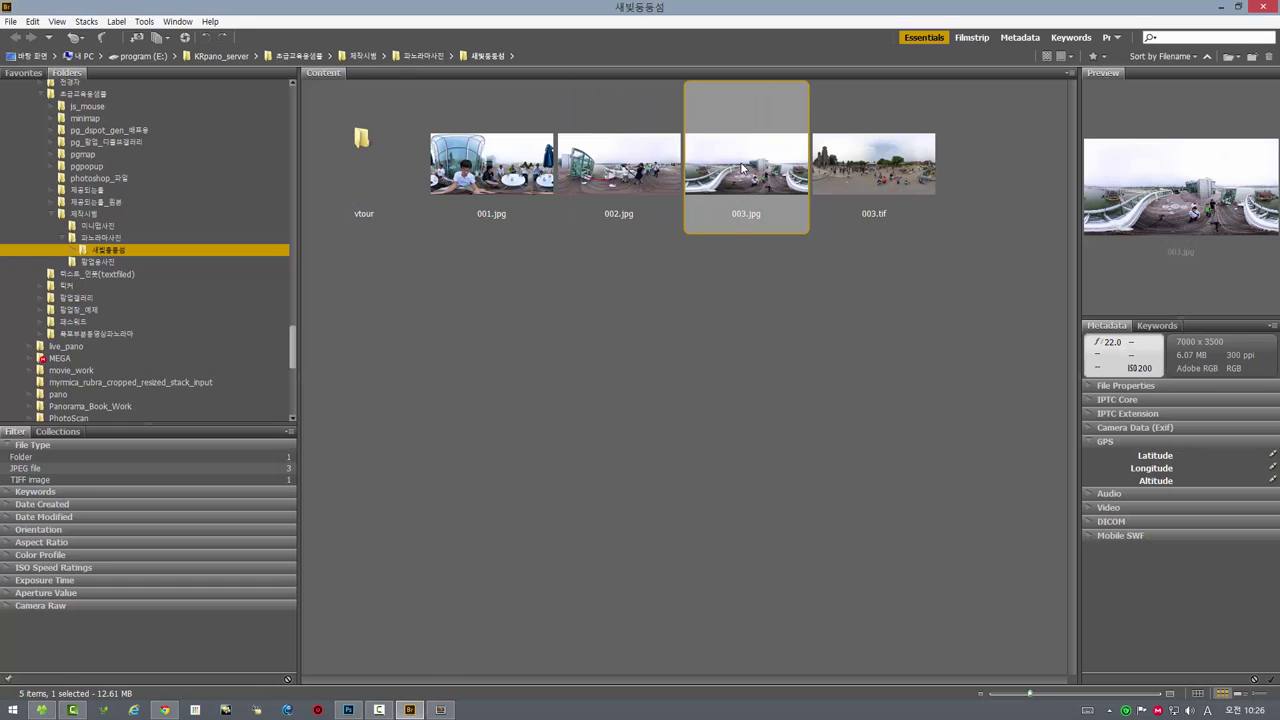
pyautogui.doubleClick(742, 170)
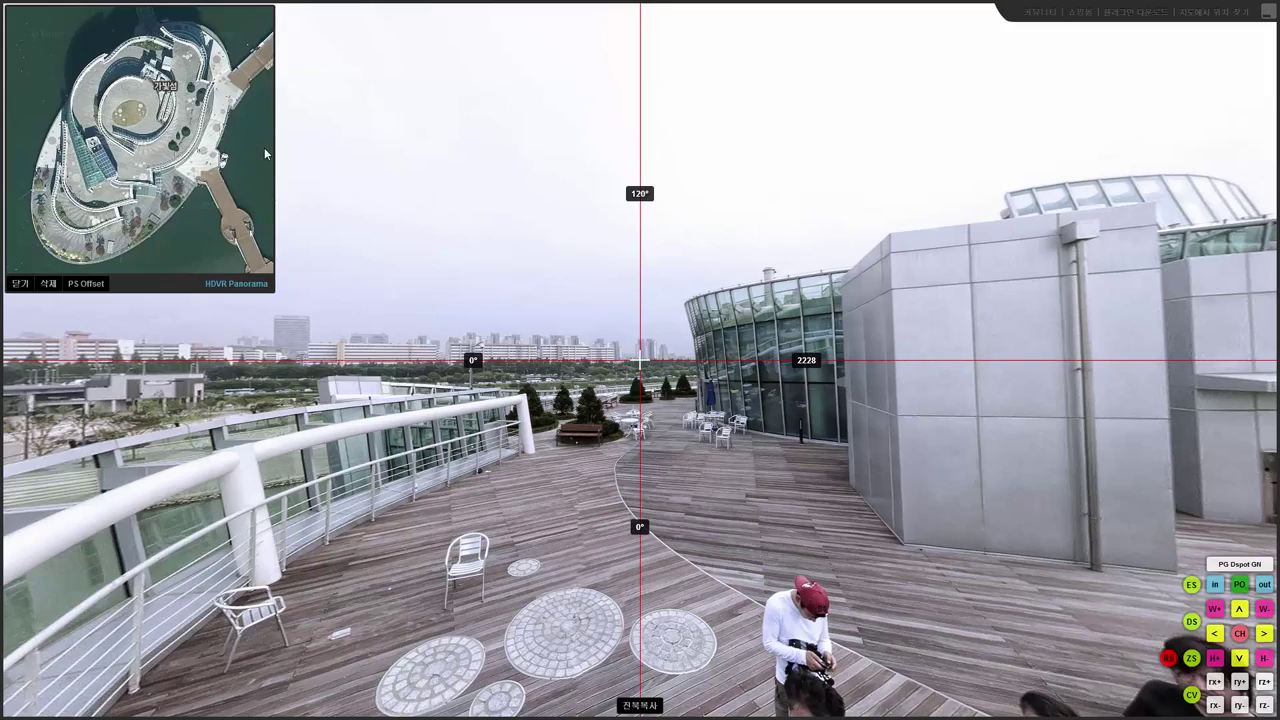
pyautogui.moveTo(386, 575)
pyautogui.mouseDown()
pyautogui.moveTo(519, 439)
pyautogui.moveTo(624, 130)
pyautogui.moveTo(750, 150)
pyautogui.moveTo(830, 243)
pyautogui.moveTo(778, 290)
pyautogui.moveTo(1178, 570)
pyautogui.moveTo(688, 149)
pyautogui.mouseUp()
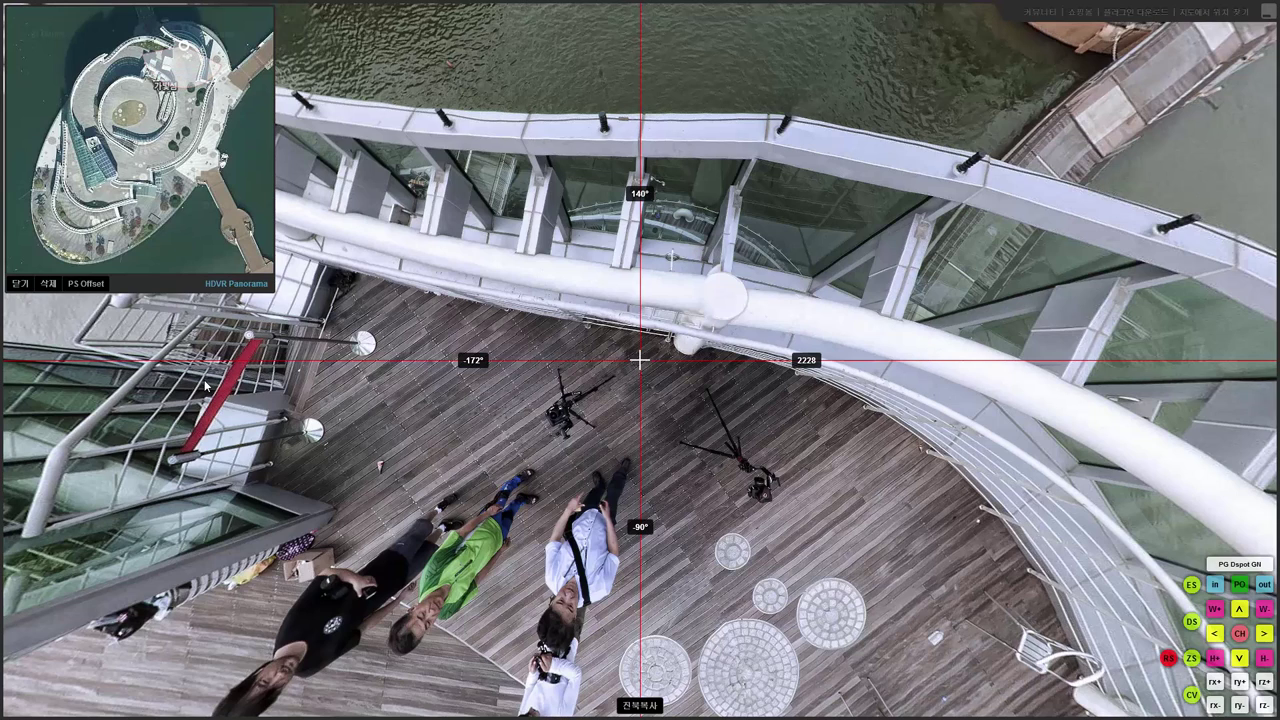
pyautogui.moveTo(537, 222); pyautogui.dragTo(540, 440)
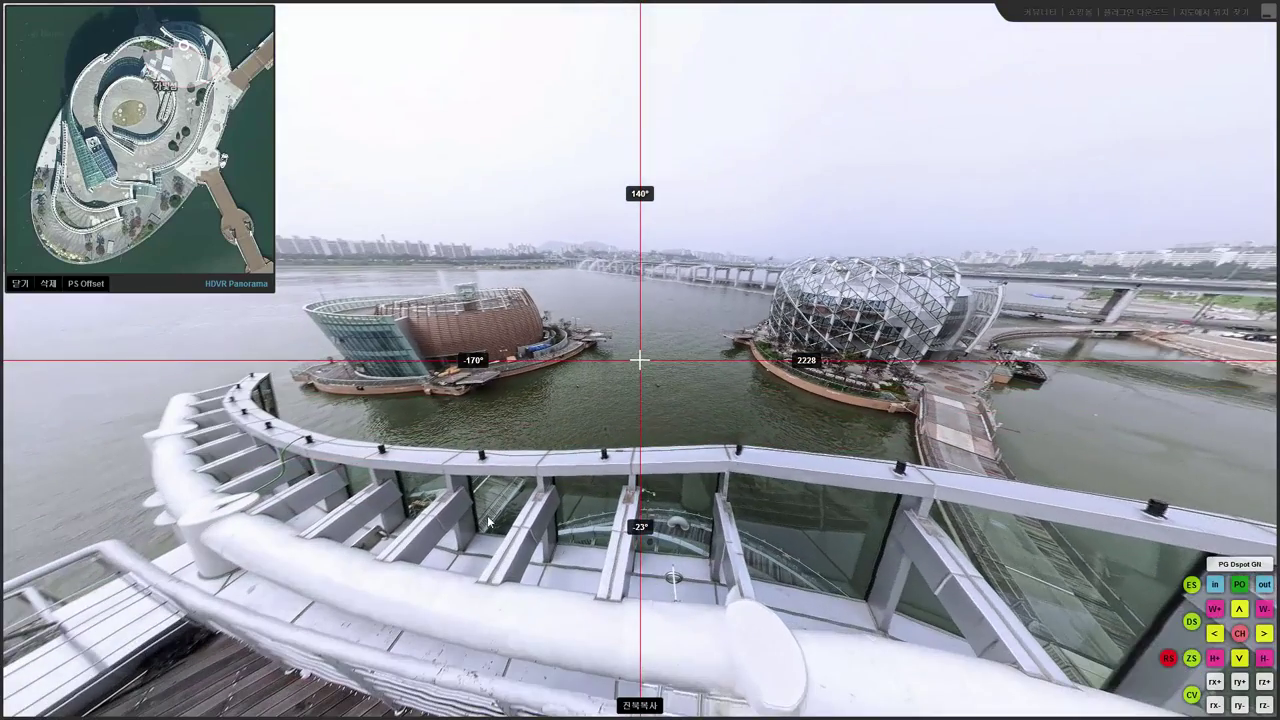
pyautogui.moveTo(489, 520)
pyautogui.mouseDown()
pyautogui.moveTo(284, 477)
pyautogui.moveTo(548, 503)
pyautogui.mouseUp()
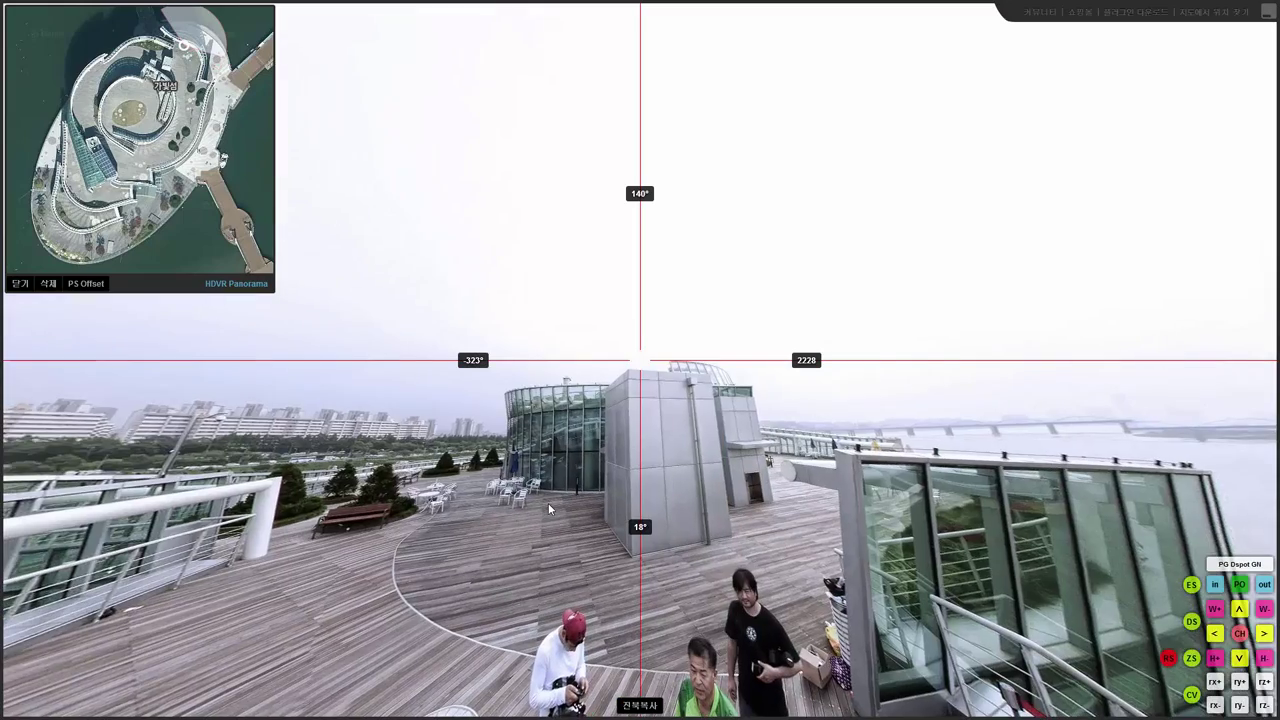
pyautogui.moveTo(566, 442)
pyautogui.mouseDown()
pyautogui.moveTo(689, 442)
pyautogui.moveTo(615, 399)
pyautogui.moveTo(442, 418)
pyautogui.mouseUp()
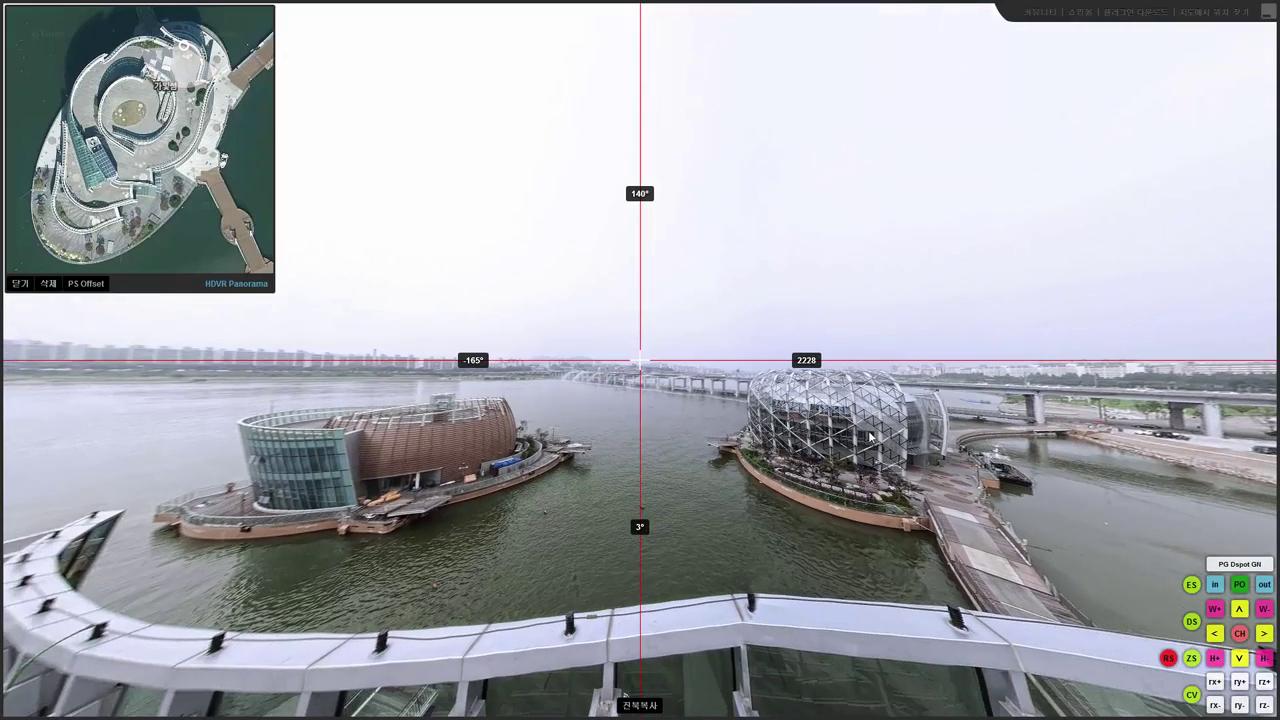
pyautogui.moveTo(873, 438); pyautogui.dragTo(835, 442)
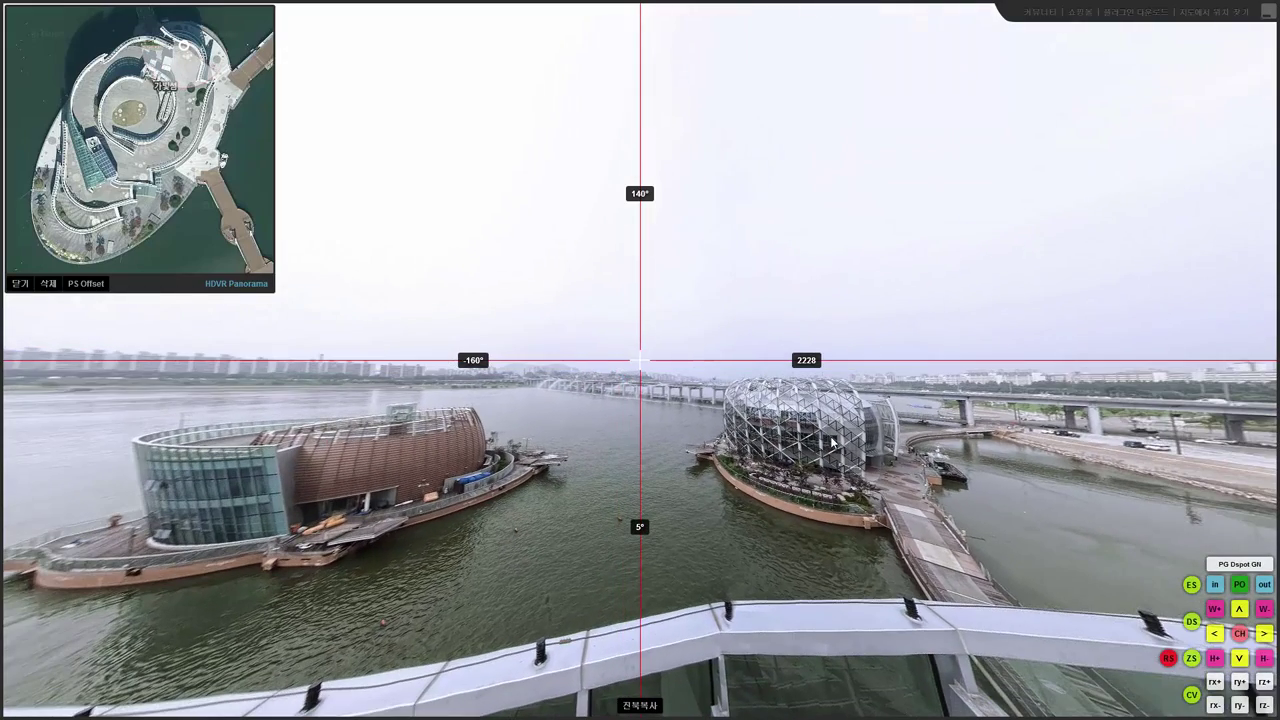
pyautogui.moveTo(489, 246); pyautogui.dragTo(654, 240)
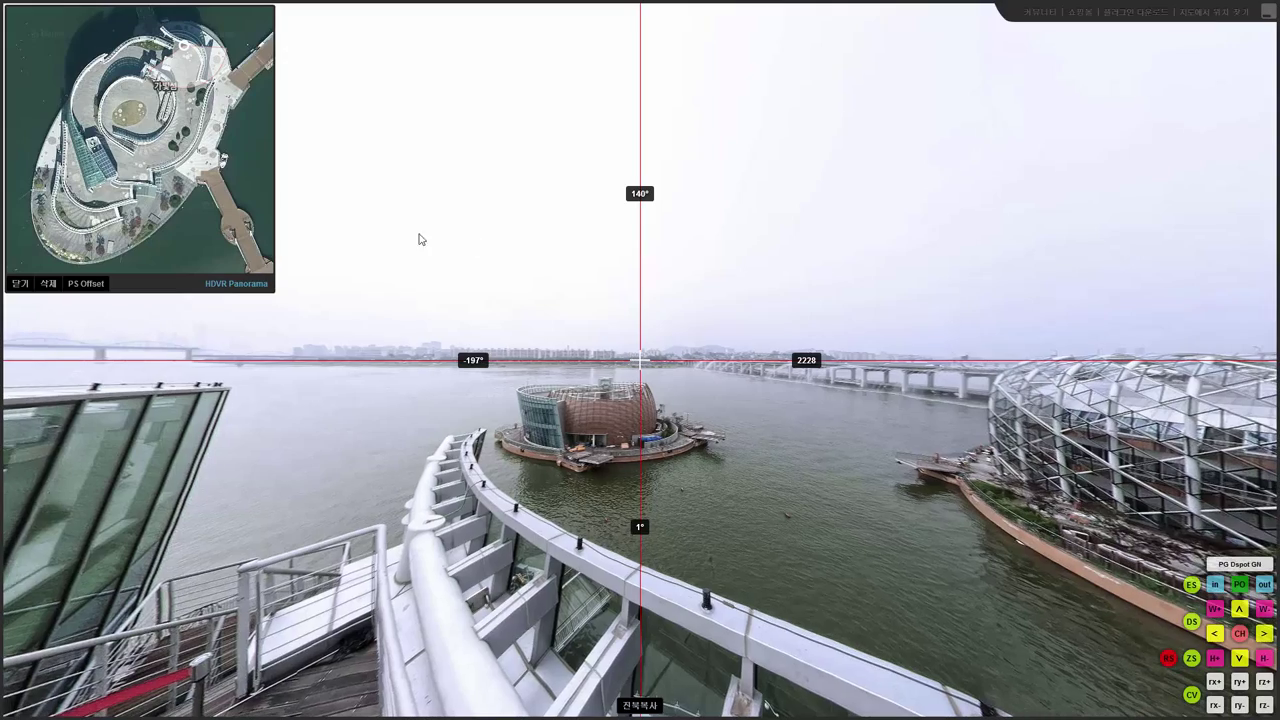
pyautogui.moveTo(798, 270); pyautogui.dragTo(703, 277)
pyautogui.moveTo(944, 280)
pyautogui.mouseDown()
pyautogui.moveTo(423, 277)
pyautogui.moveTo(554, 291)
pyautogui.mouseUp()
pyautogui.moveTo(881, 282)
pyautogui.mouseDown()
pyautogui.moveTo(796, 275)
pyautogui.moveTo(876, 283)
pyautogui.moveTo(855, 282)
pyautogui.moveTo(965, 264)
pyautogui.mouseUp()
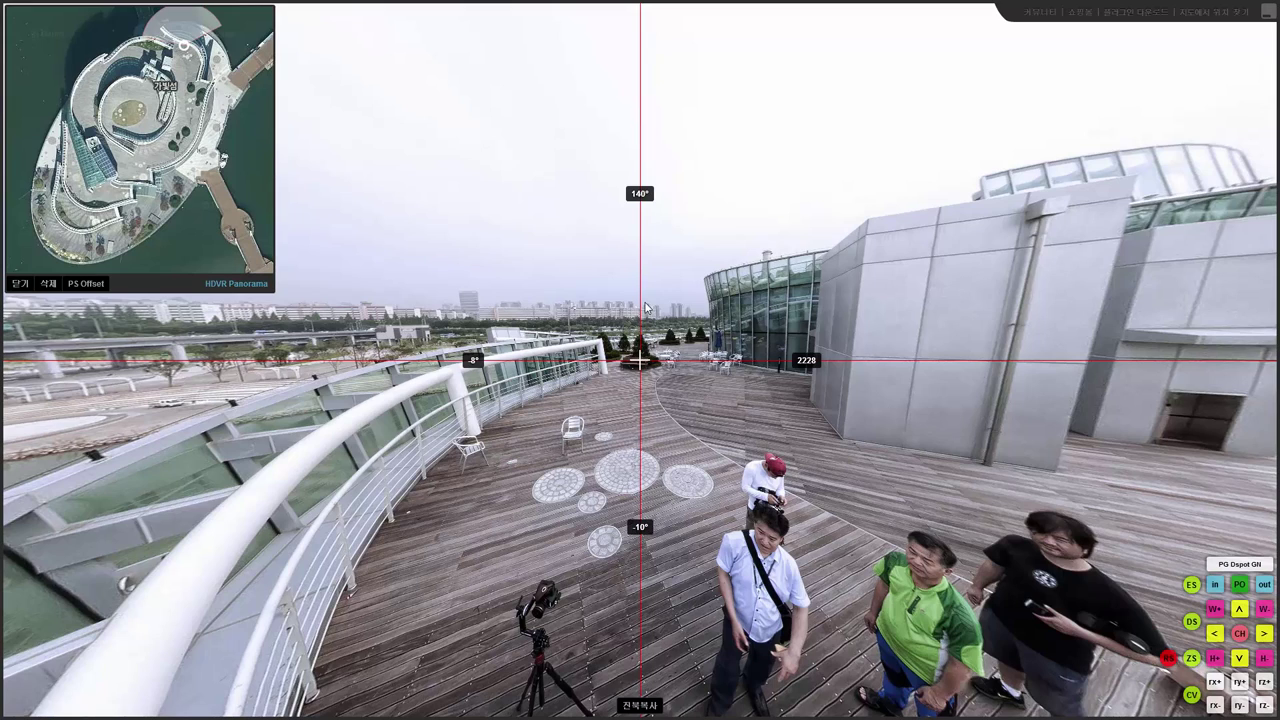
# - Set the radar heading to 178.87, copy spot coordinates mapx 266 / mapy 58, and exit fullscreen
pyautogui.rightClick(186, 24)
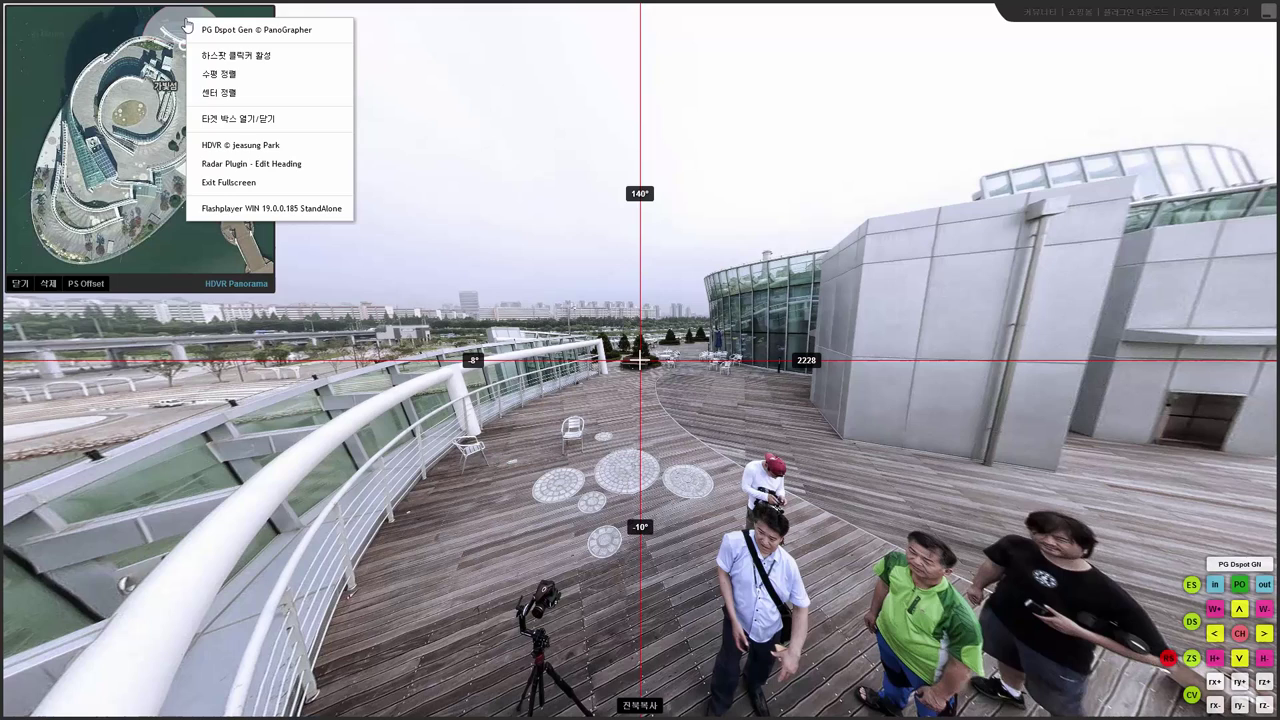
pyautogui.click(301, 166)
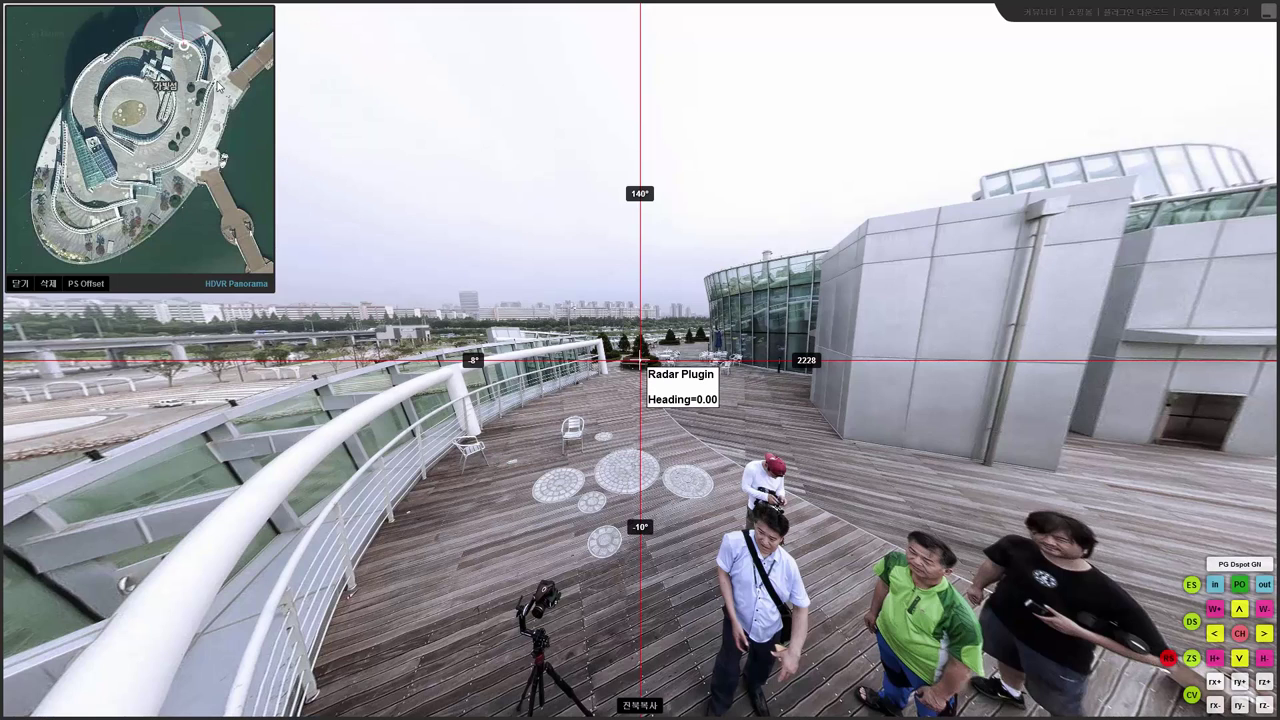
pyautogui.moveTo(198, 36)
pyautogui.mouseDown()
pyautogui.moveTo(218, 84)
pyautogui.moveTo(143, 160)
pyautogui.mouseUp()
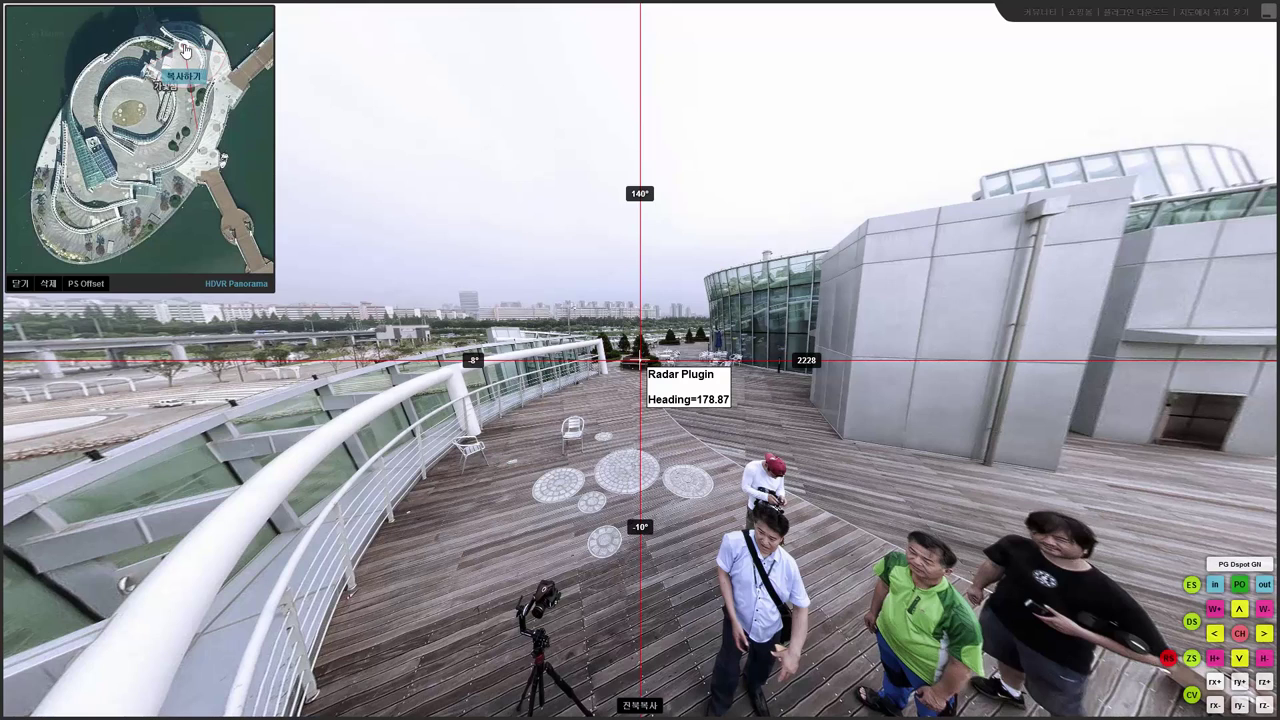
pyautogui.click(184, 48)
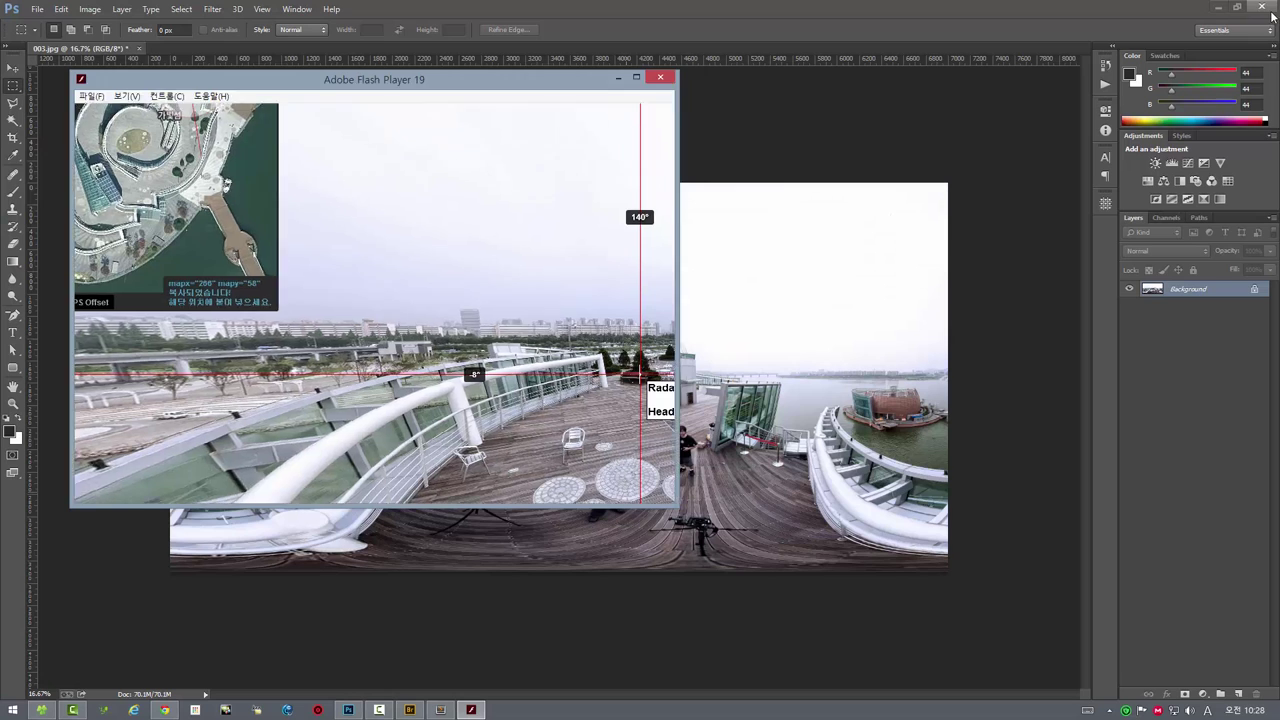
pyautogui.click(1270, 14)
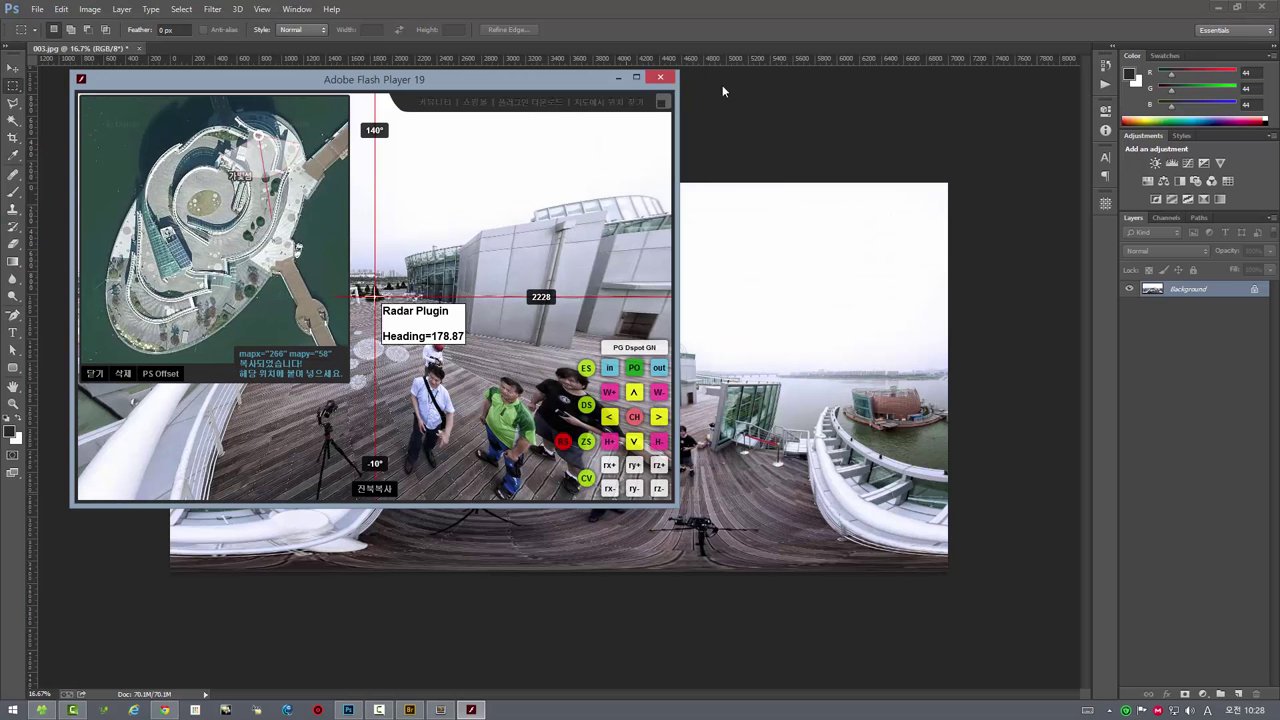
# - Paste the copied map coordinates and heading onto line 31 of pgmap.xml
pyautogui.click(662, 77)
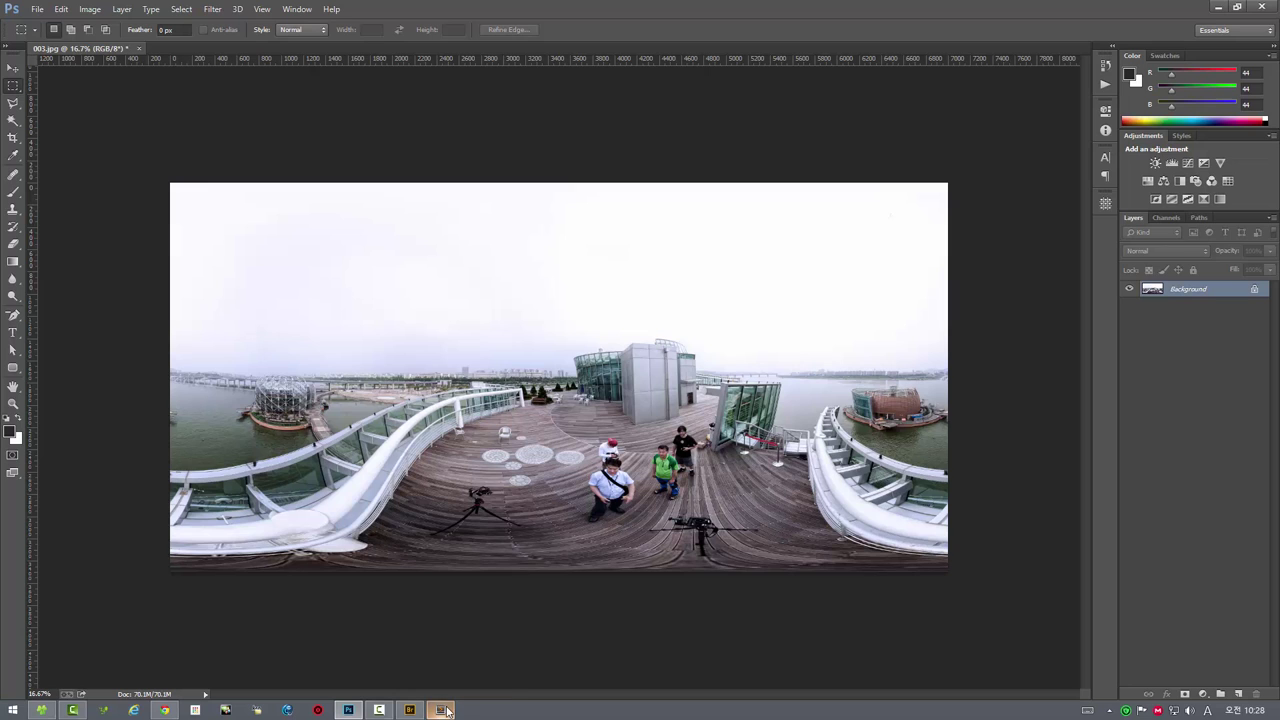
pyautogui.click(440, 710)
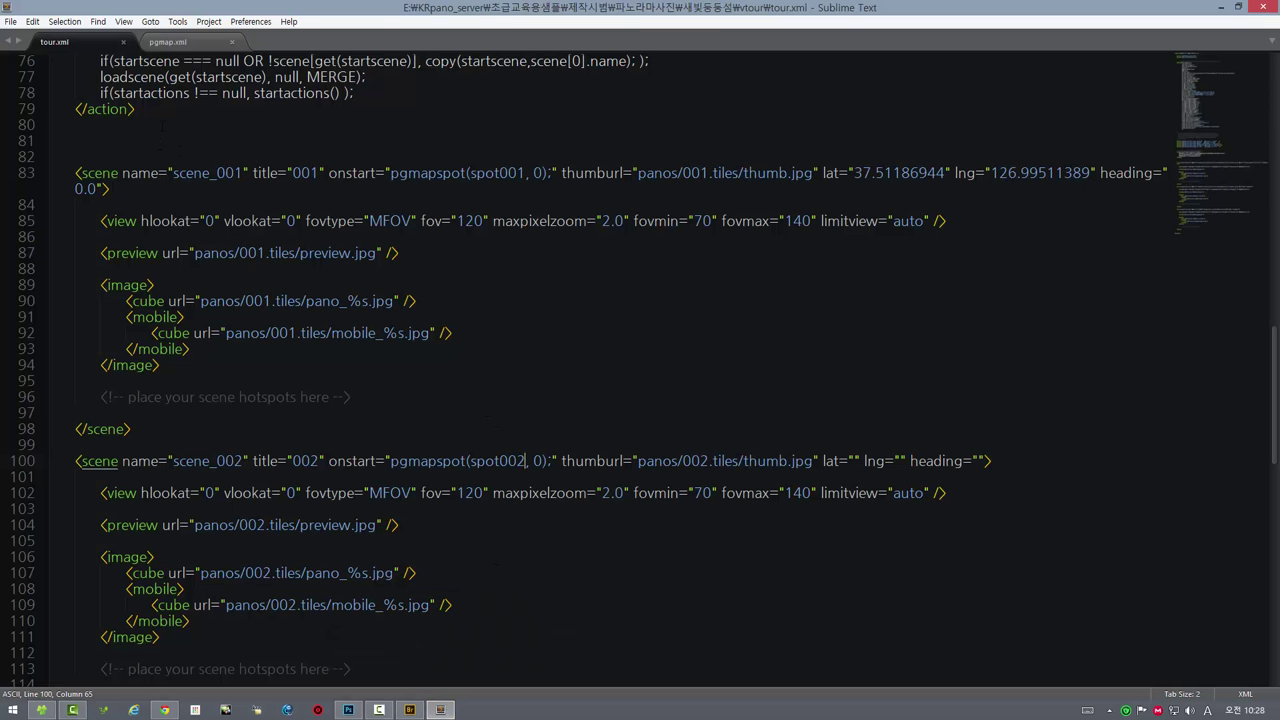
pyautogui.click(187, 43)
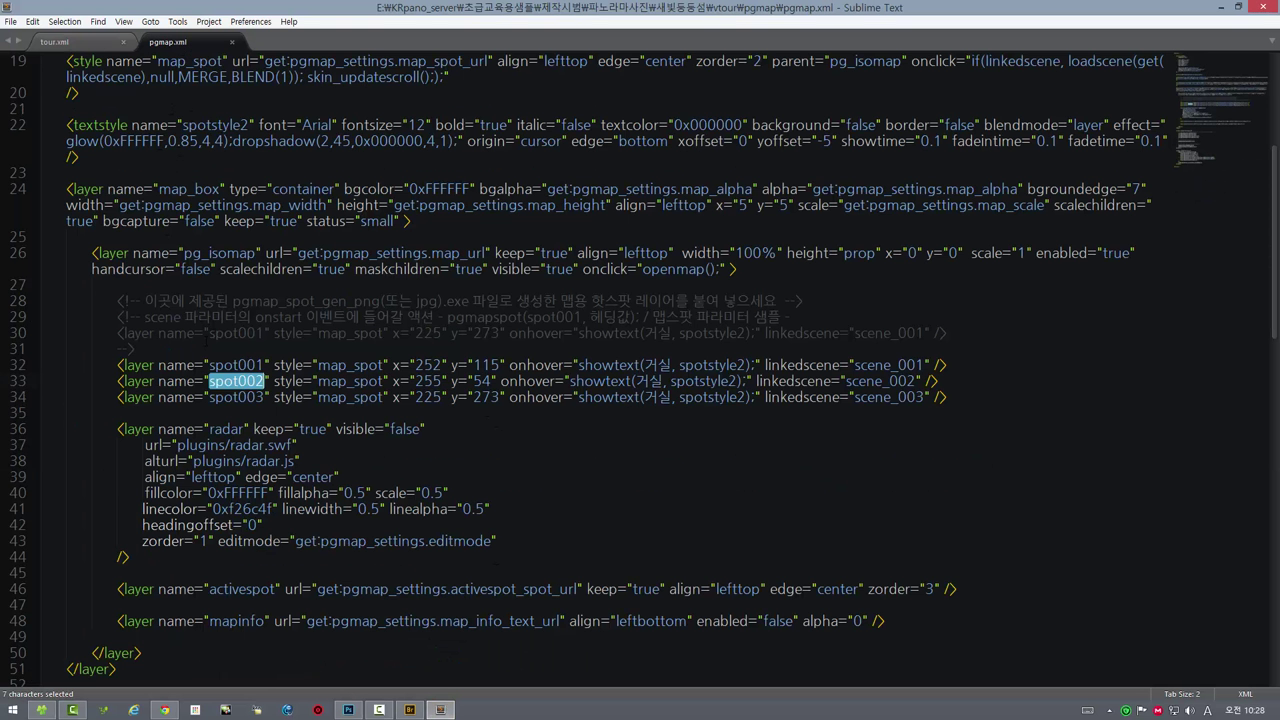
pyautogui.click(133, 348)
pyautogui.write('map="m1" mapx="266" mapy="58" mapheading="178.87"')
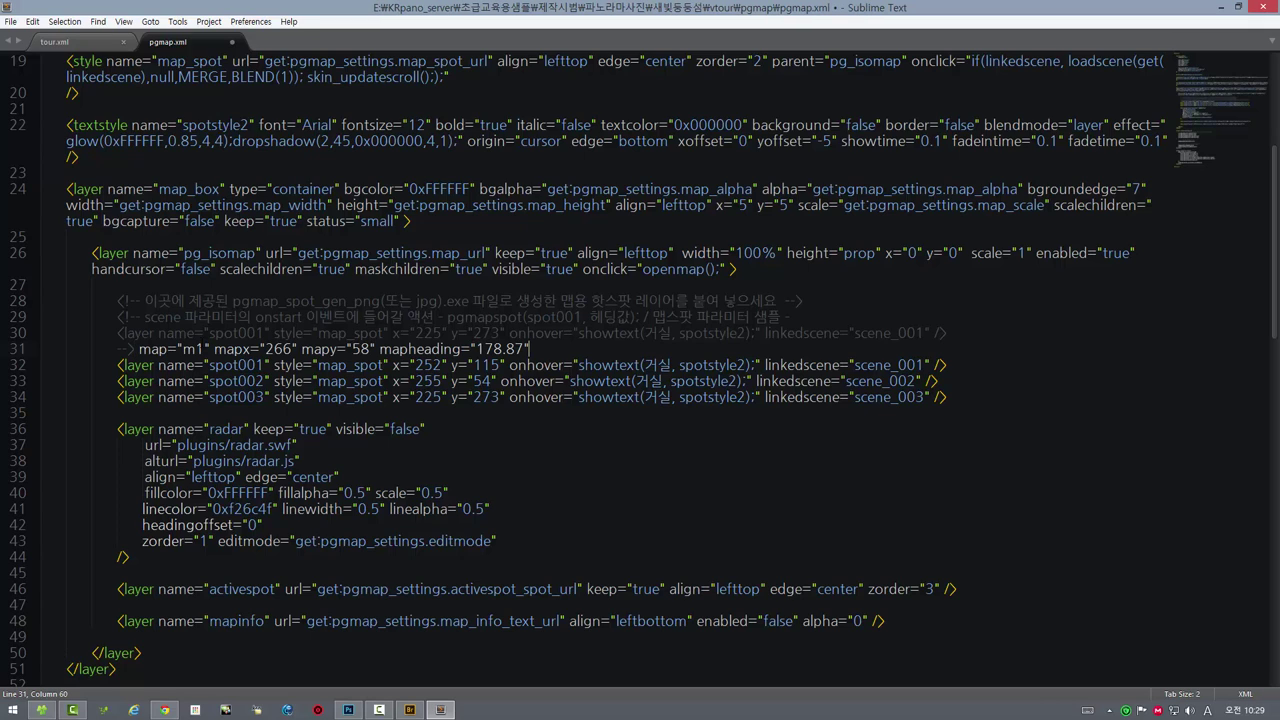
# - Set spot003's position to x 266 and y 58 using the pasted values
pyautogui.doubleClick(278, 349)
pyautogui.hotkey('ctrl', 'c')
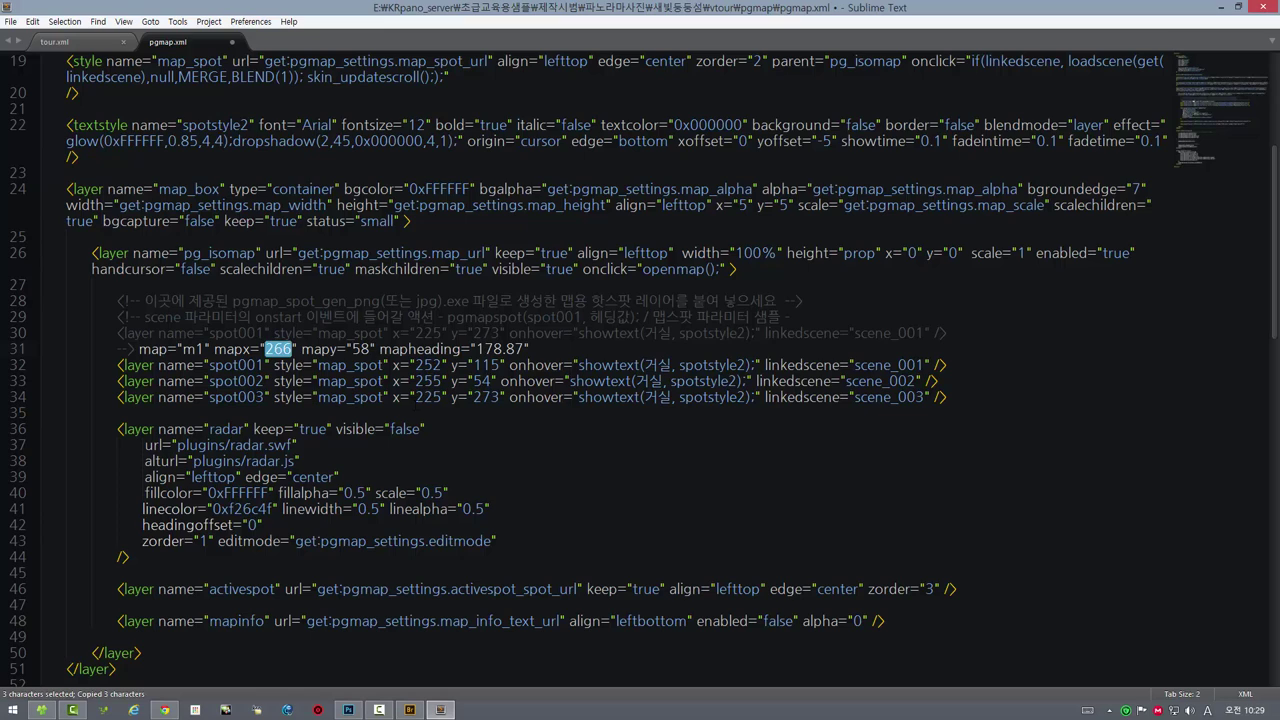
pyautogui.doubleClick(427, 397)
pyautogui.hotkey('ctrl', 'v')
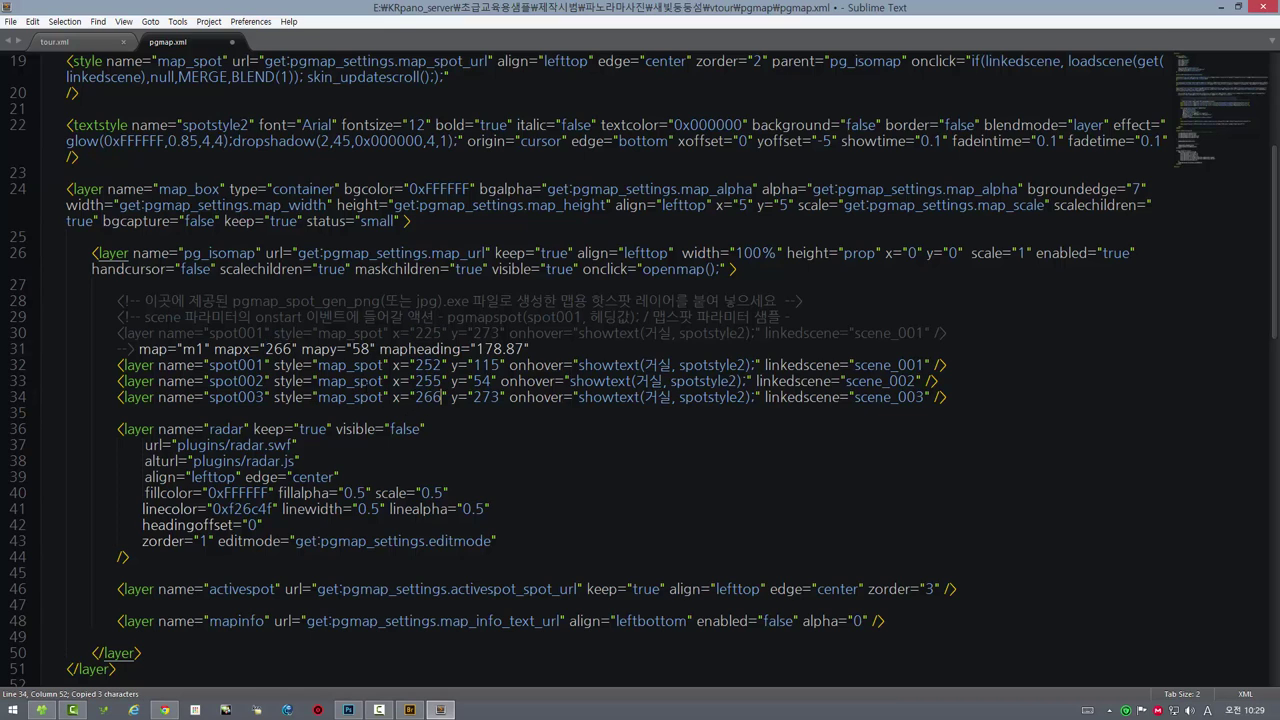
pyautogui.doubleClick(359, 349)
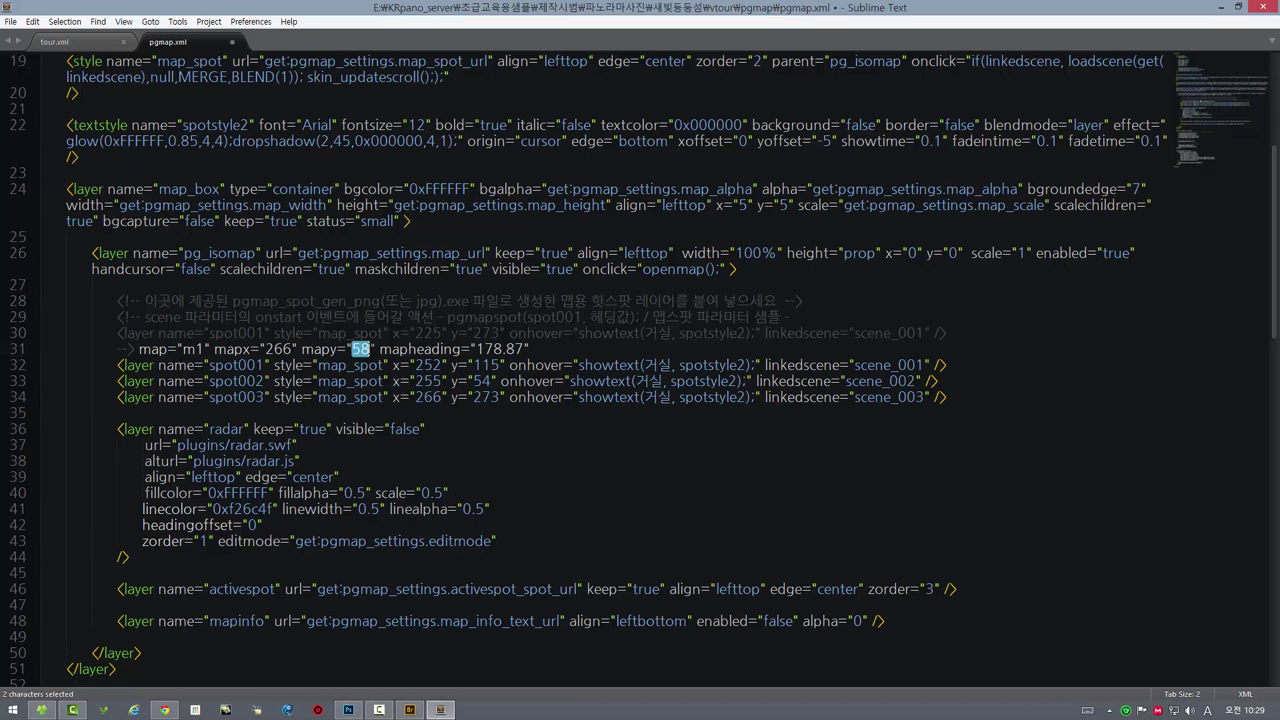
pyautogui.hotkey('ctrl', 'c')
pyautogui.doubleClick(485, 397)
pyautogui.hotkey('ctrl', 'v')
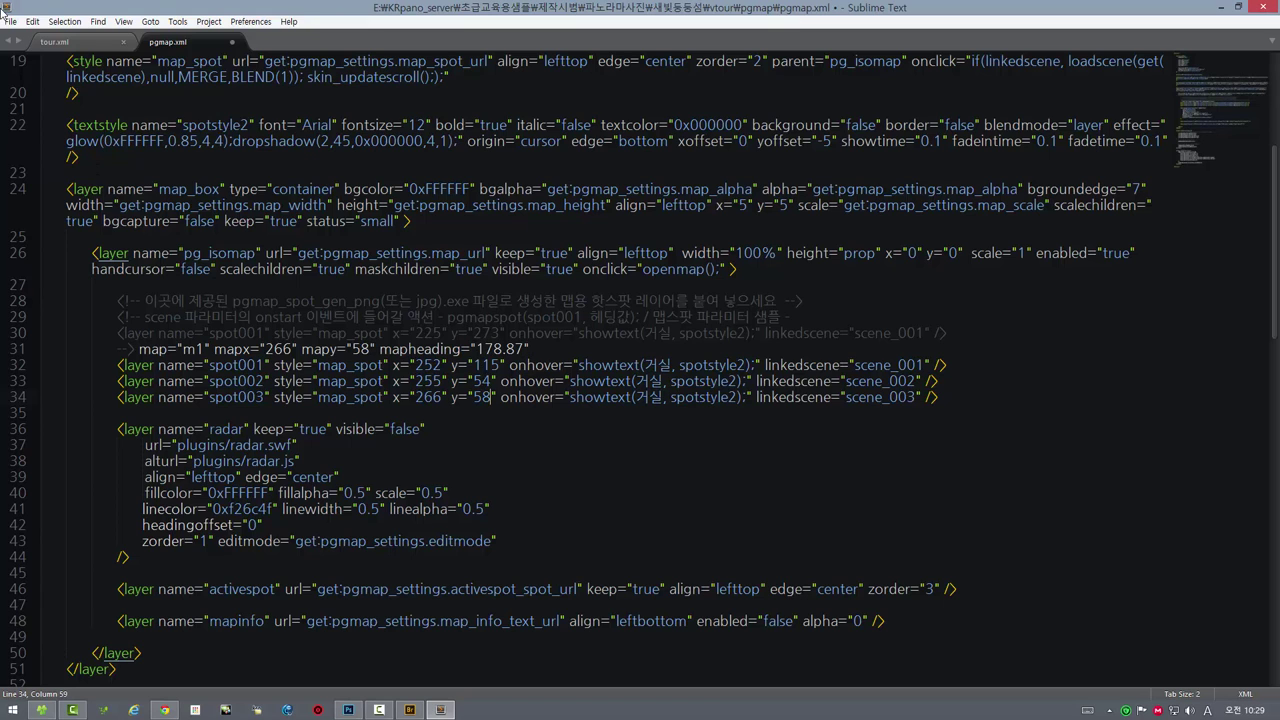
# - Copy scene_002's pgmapspot call into scene_003's onstart and change it to spot003
pyautogui.click(74, 44)
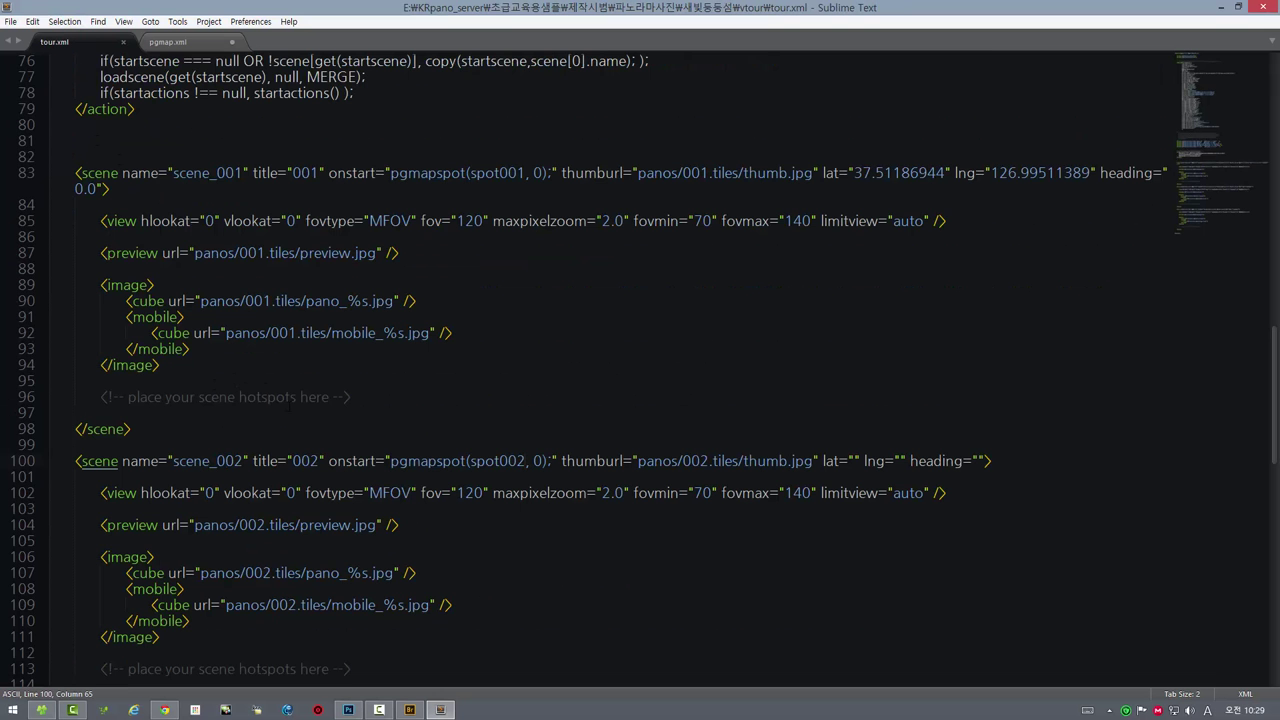
pyautogui.moveTo(390, 461); pyautogui.dragTo(552, 461)
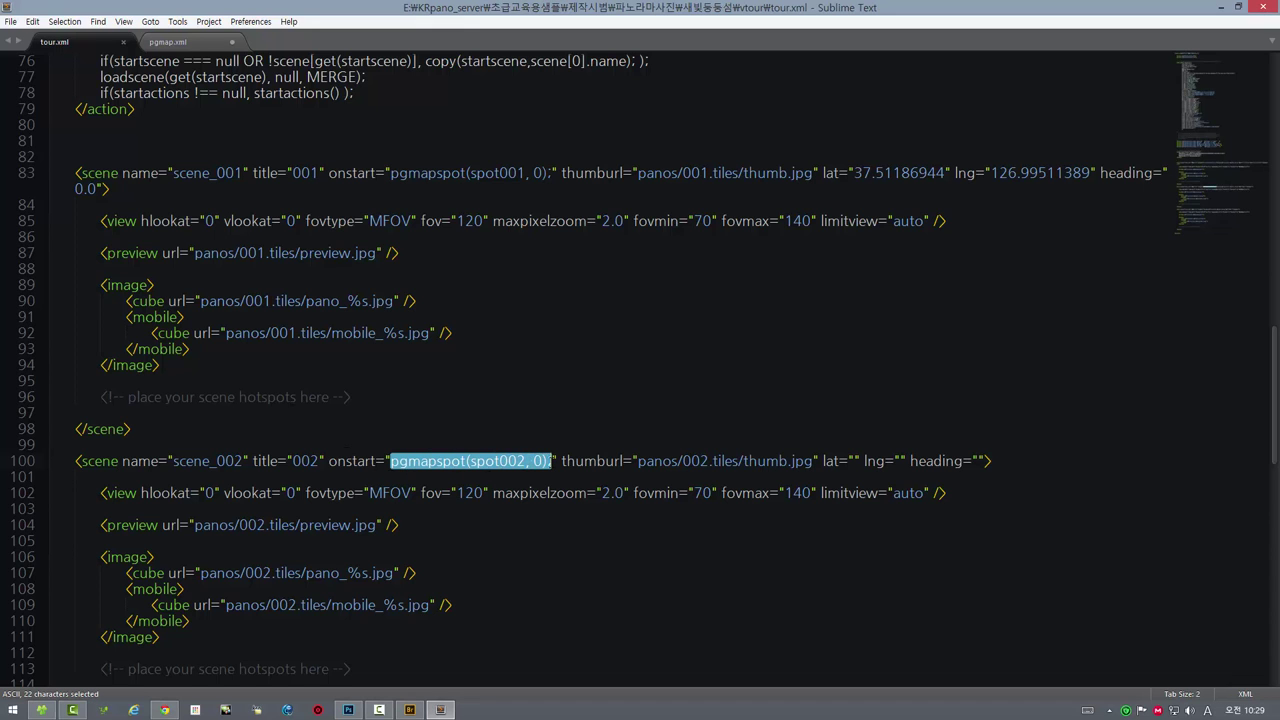
pyautogui.hotkey('ctrl', 'c')
pyautogui.scroll(-3, 550, 461)
pyautogui.scroll(-2, 550, 461)
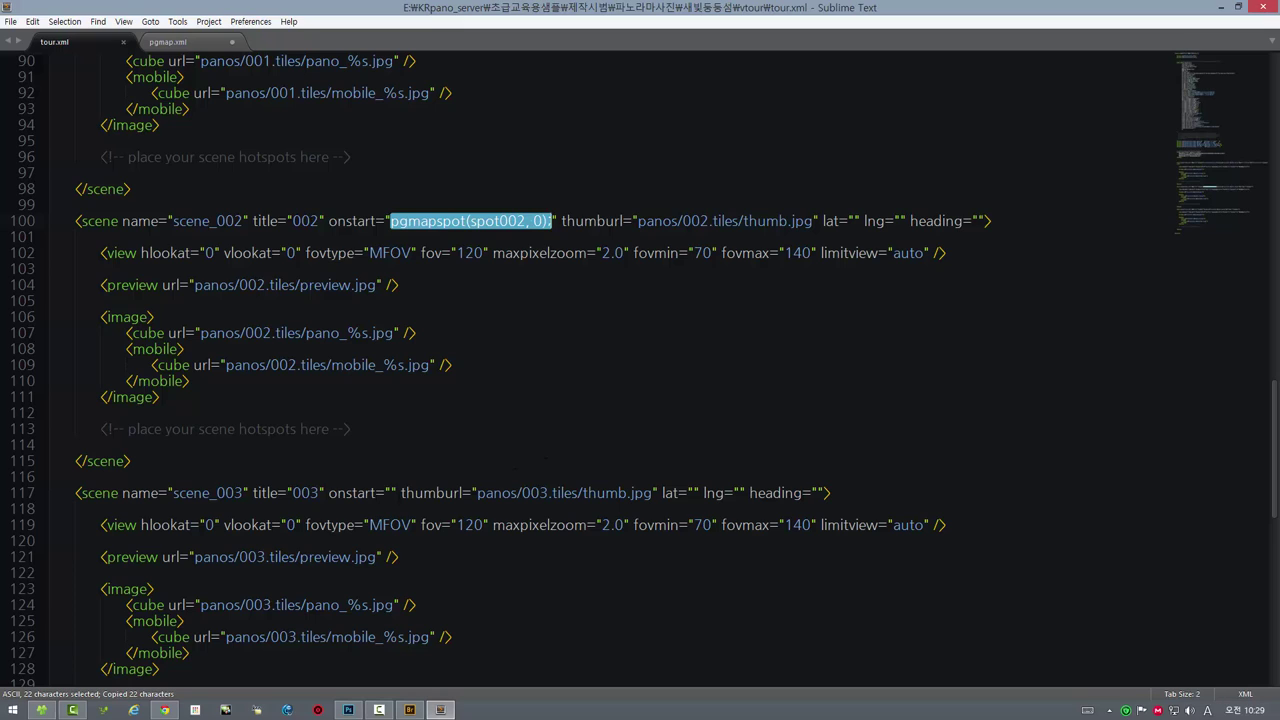
pyautogui.click(387, 493)
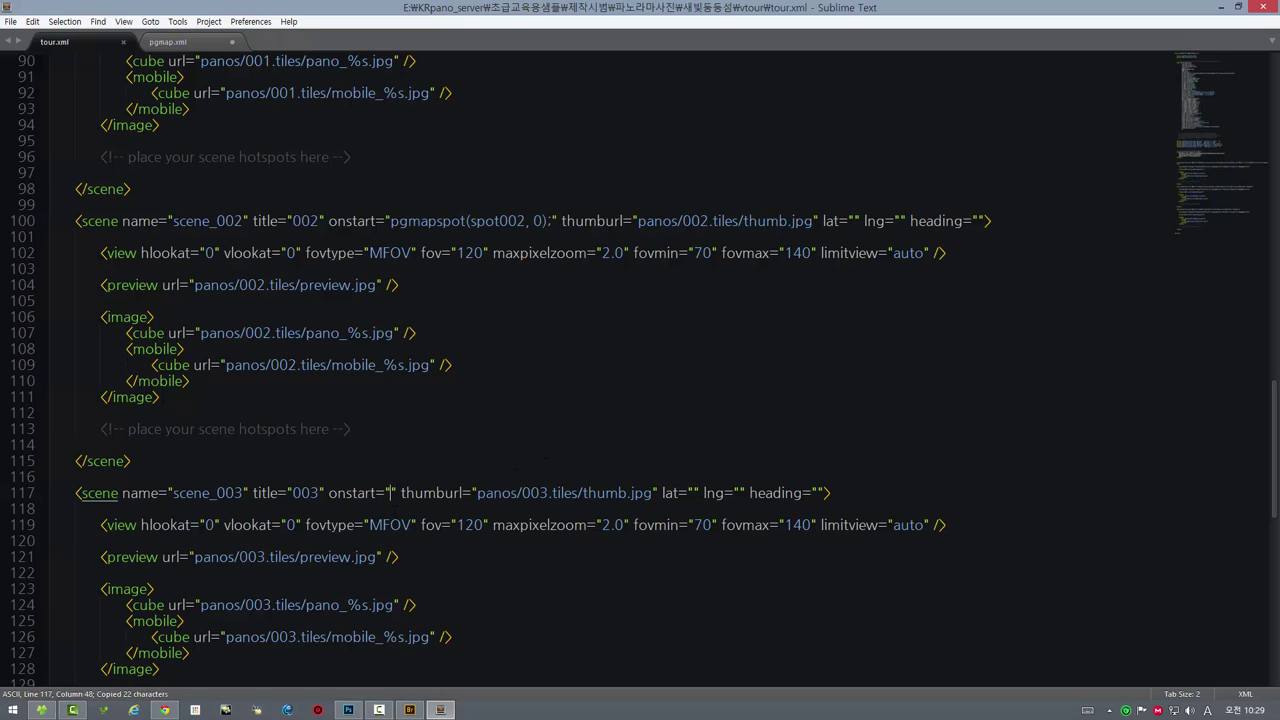
pyautogui.hotkey('ctrl', 'v')
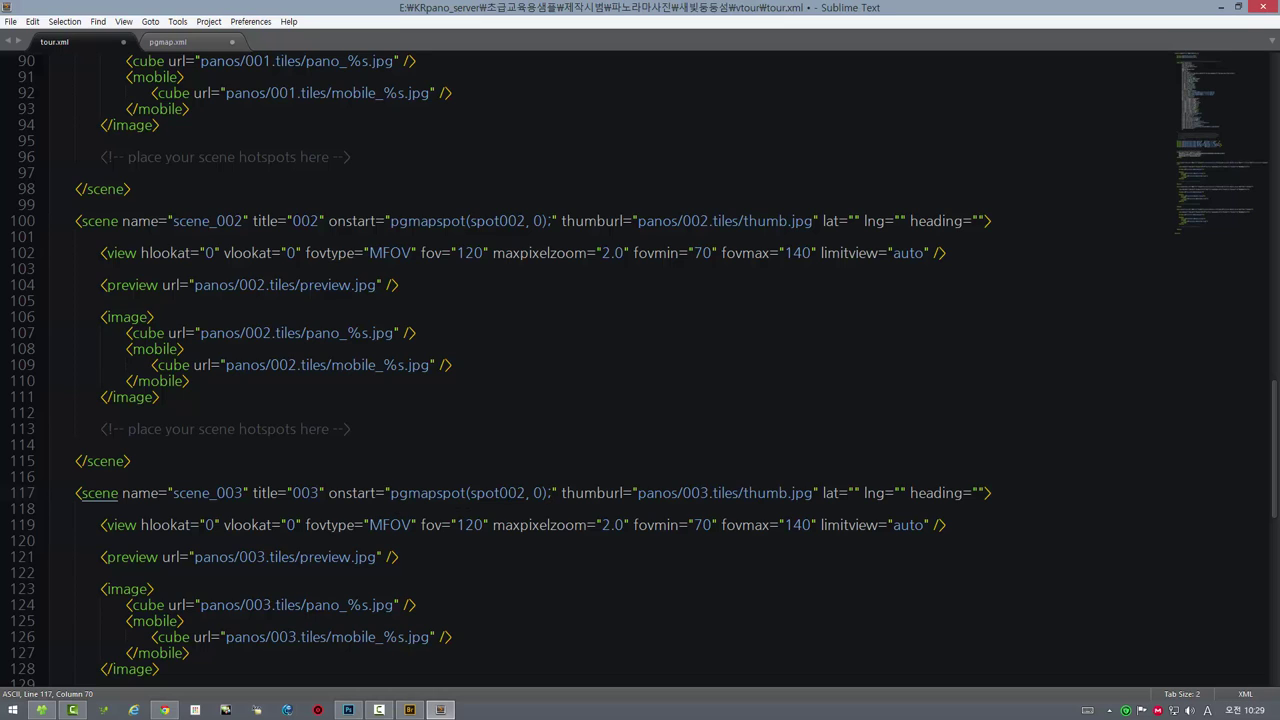
pyautogui.moveTo(516, 493); pyautogui.dragTo(526, 493)
pyautogui.write('3')
pyautogui.scroll(-1, 512, 537)
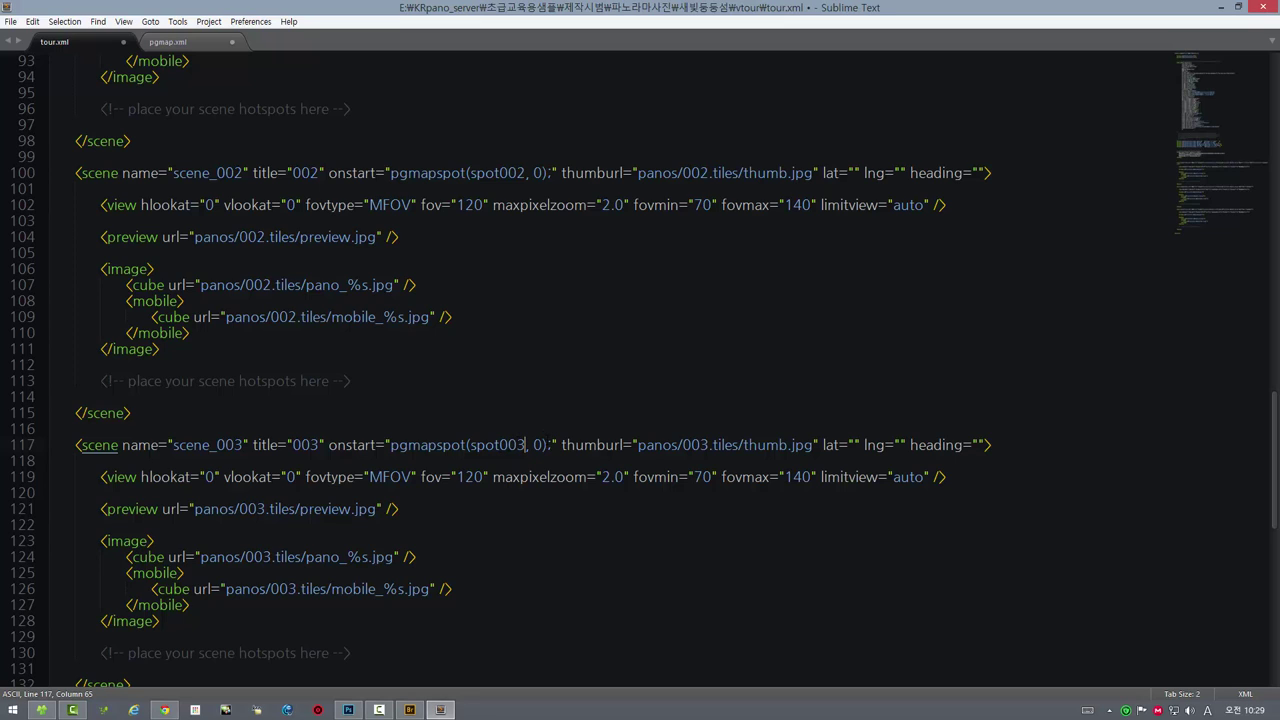
pyautogui.click(194, 42)
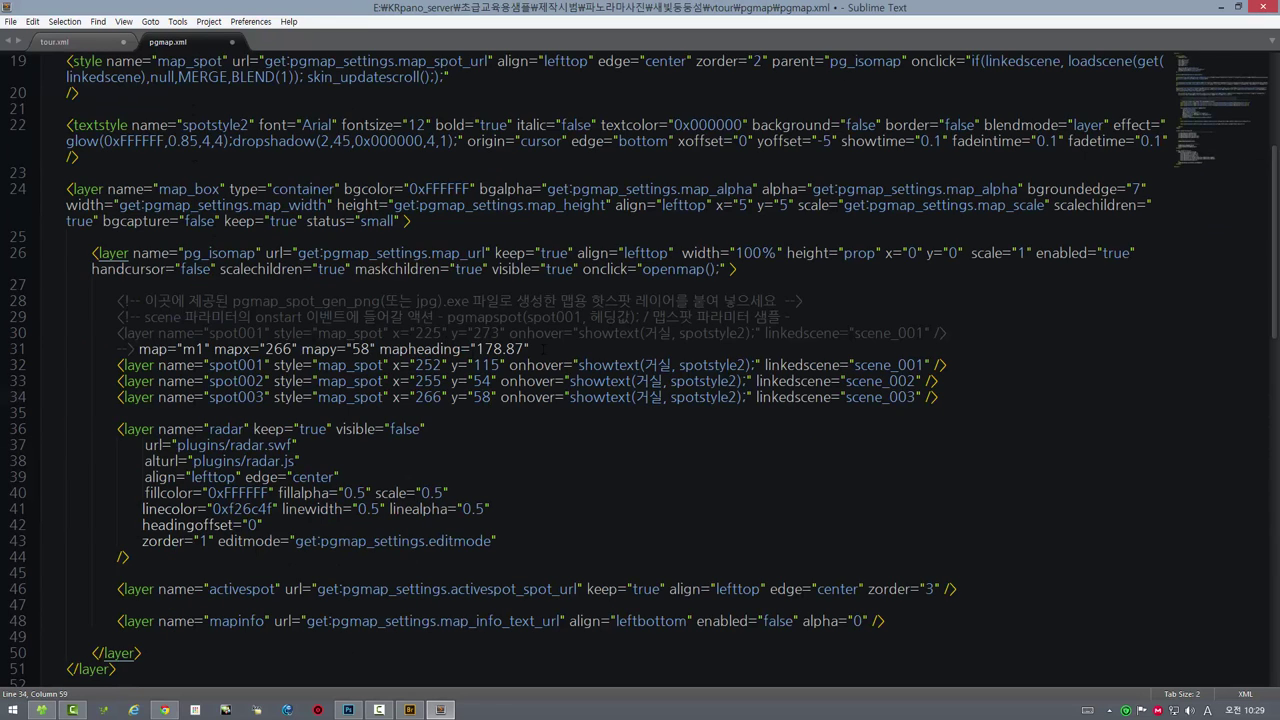
# - Replace the 0 heading in scene_003's pgmapspot call with 178.87 and save tour.xml
pyautogui.moveTo(525, 349); pyautogui.dragTo(475, 349)
pyautogui.rightClick(505, 350)
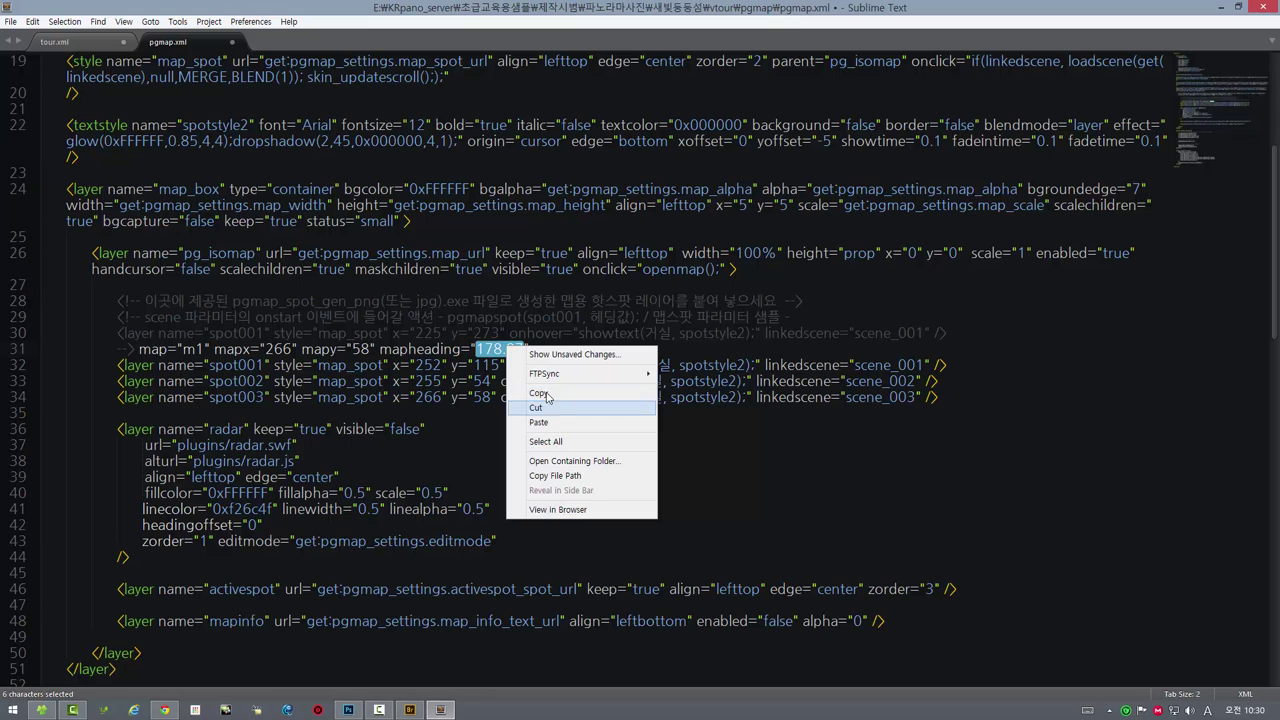
pyautogui.click(540, 393)
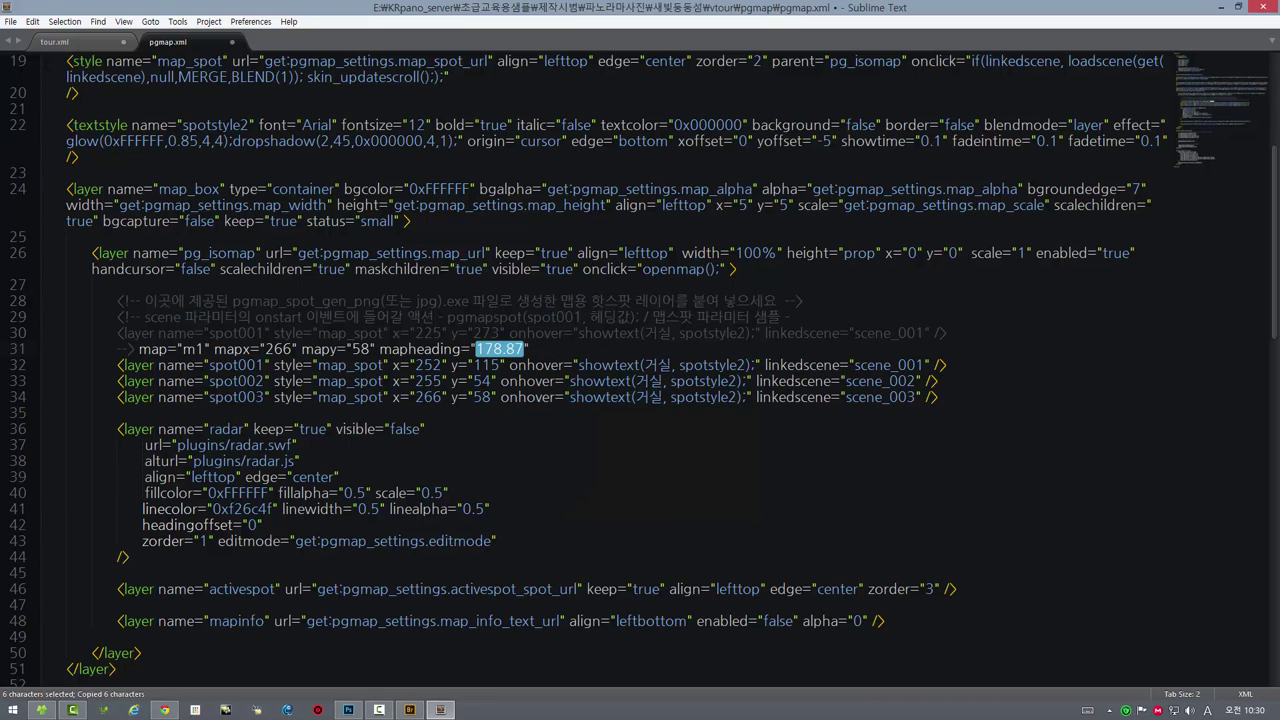
pyautogui.click(55, 42)
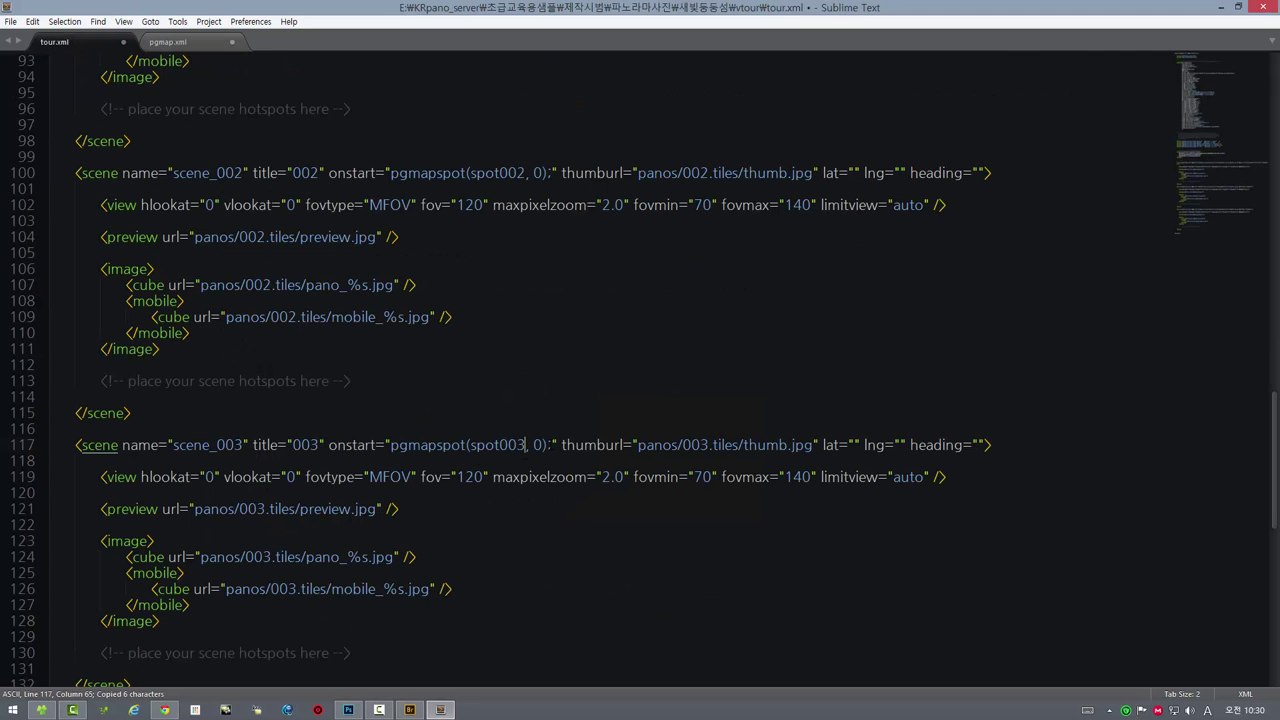
pyautogui.doubleClick(537, 445)
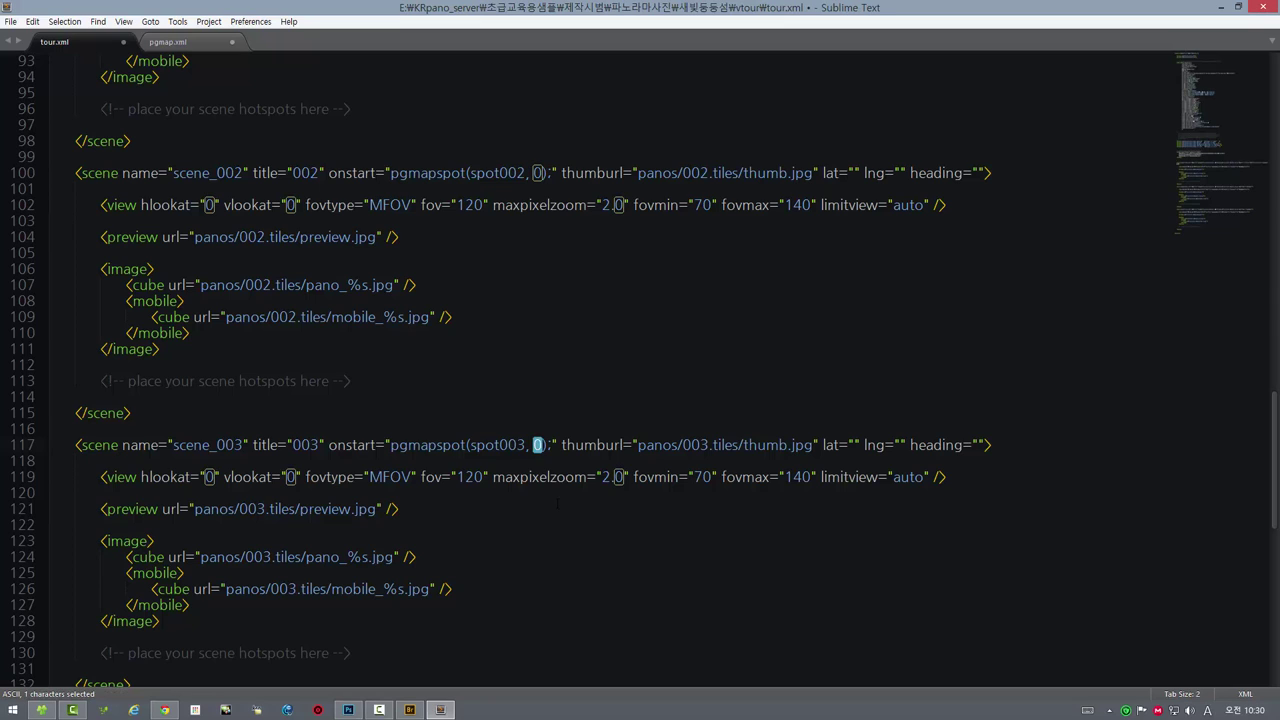
pyautogui.hotkey('ctrl', 'v')
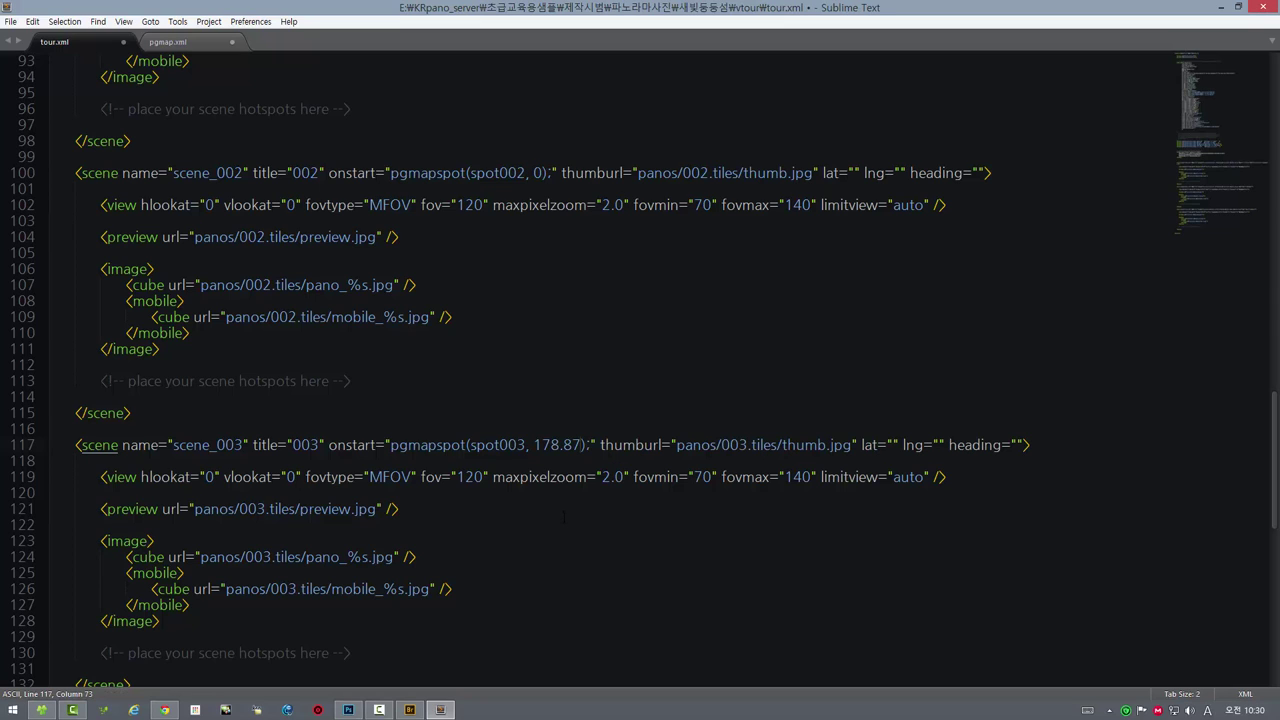
pyautogui.hotkey('ctrl', 's')
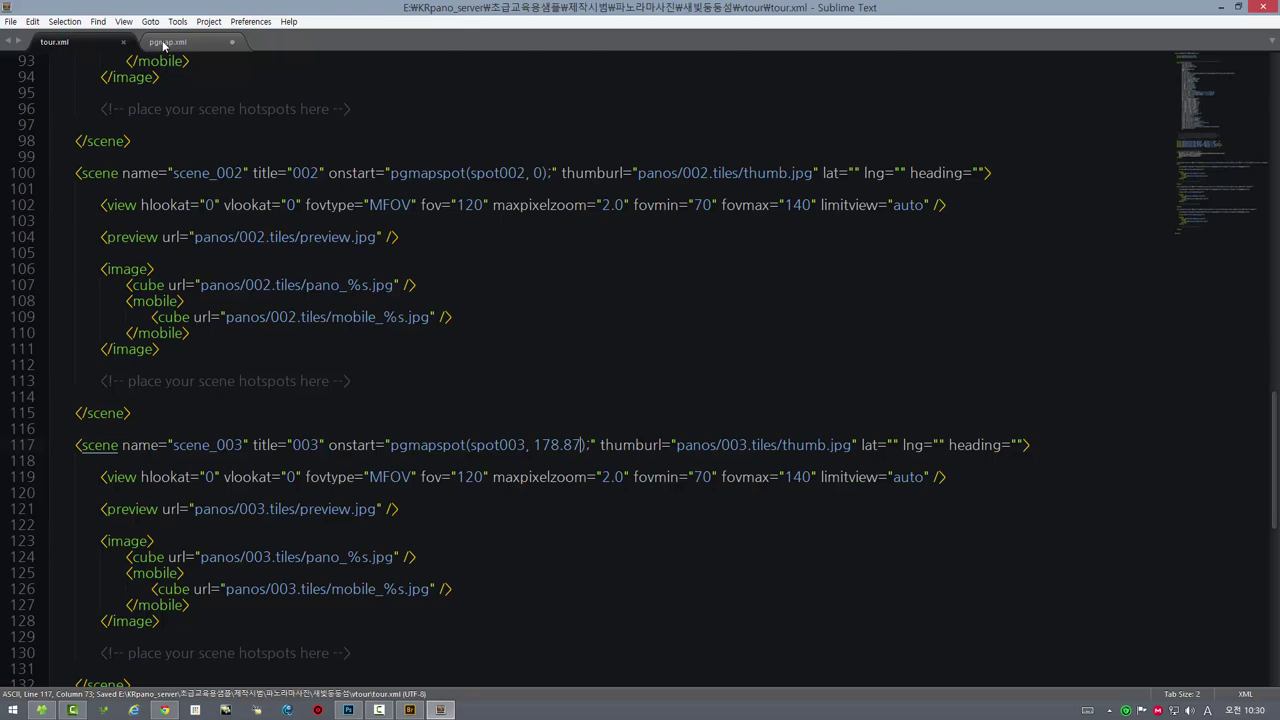
# - Delete the leftover map coordinates text from pgmap.xml line 31 and save it
pyautogui.click(165, 42)
pyautogui.moveTo(528, 349); pyautogui.dragTo(137, 349)
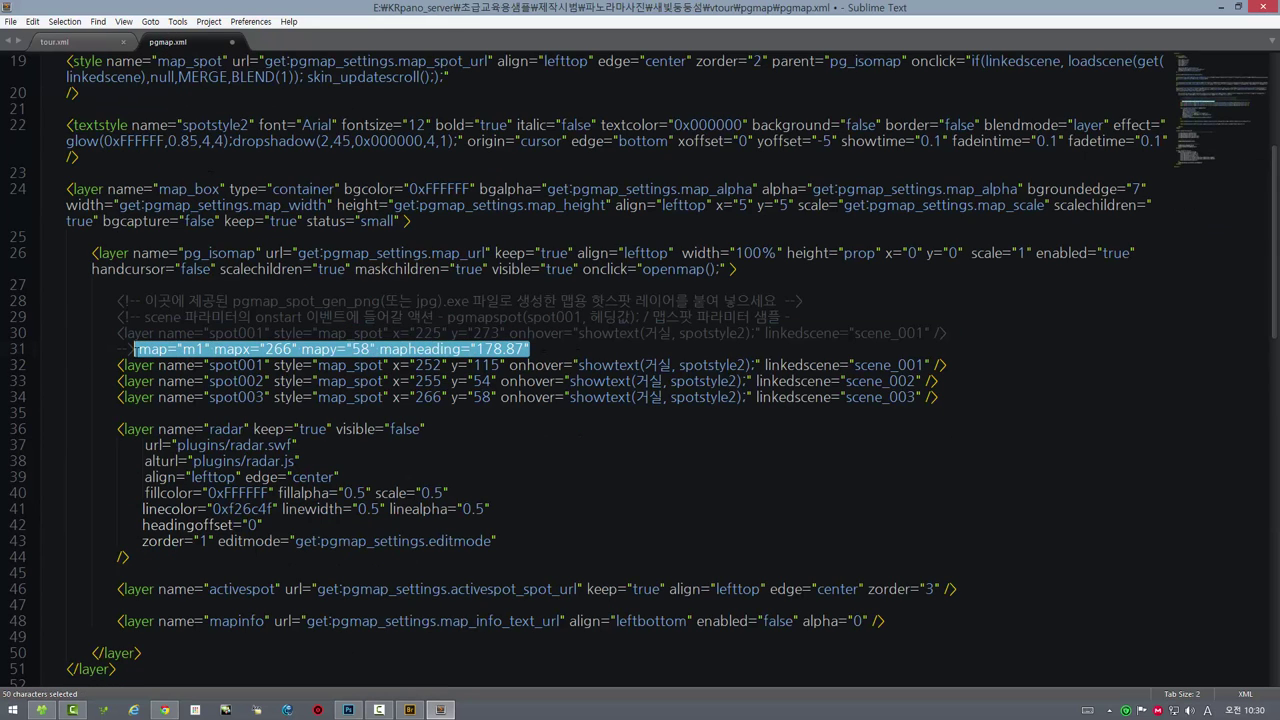
pyautogui.hotkey('ctrl', 'x')
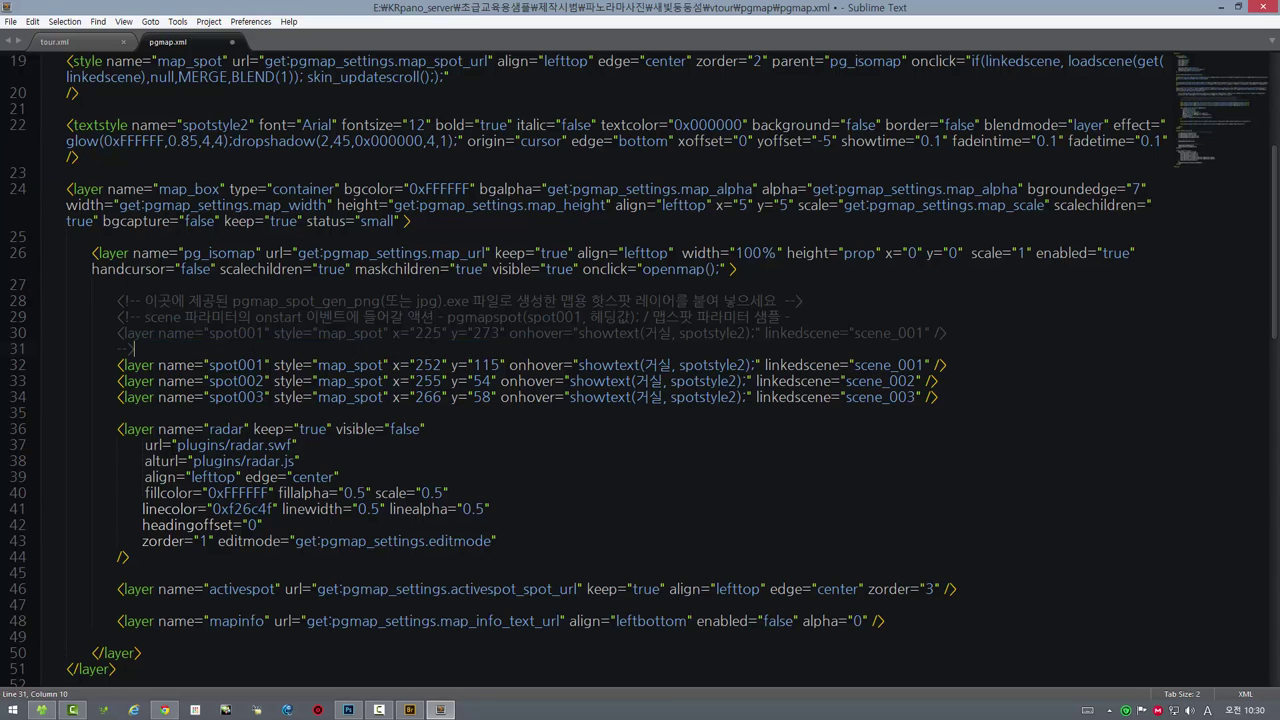
pyautogui.hotkey('ctrl', 's')
pyautogui.click(165, 710)
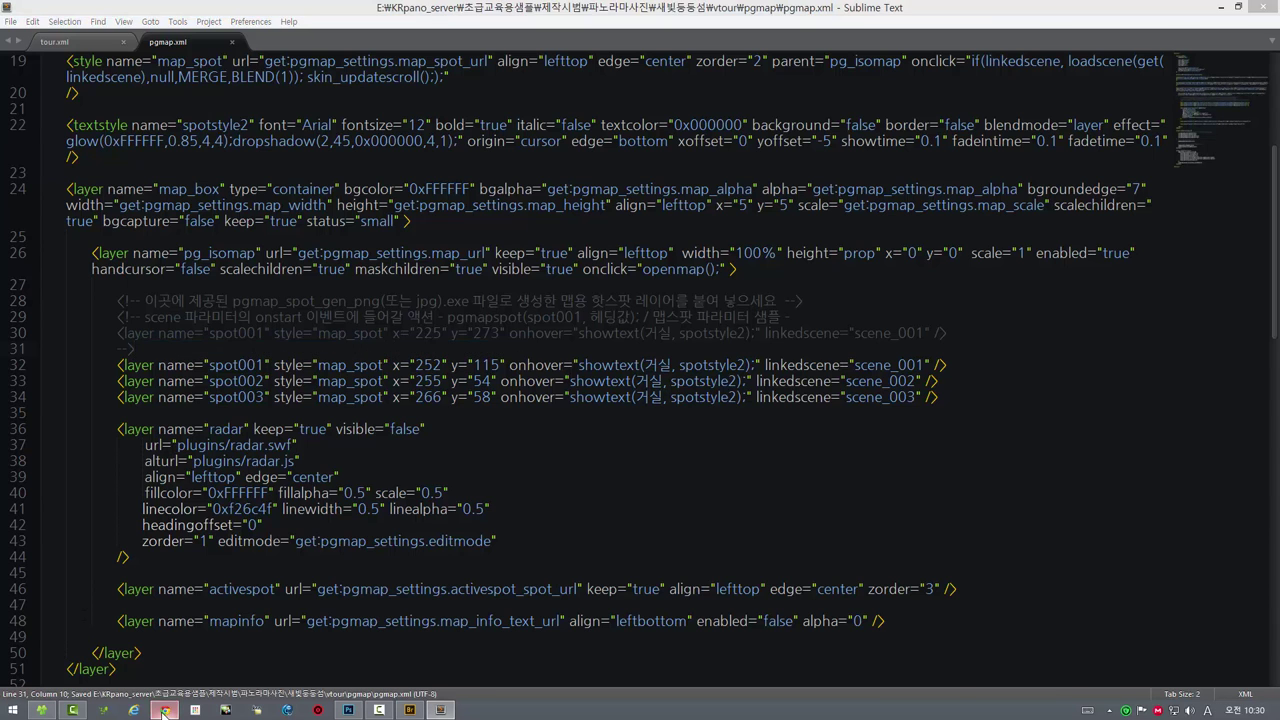
# - Reload the tour, expand the mini-map, and load scene 002 from its marker
pyautogui.click(50, 29)
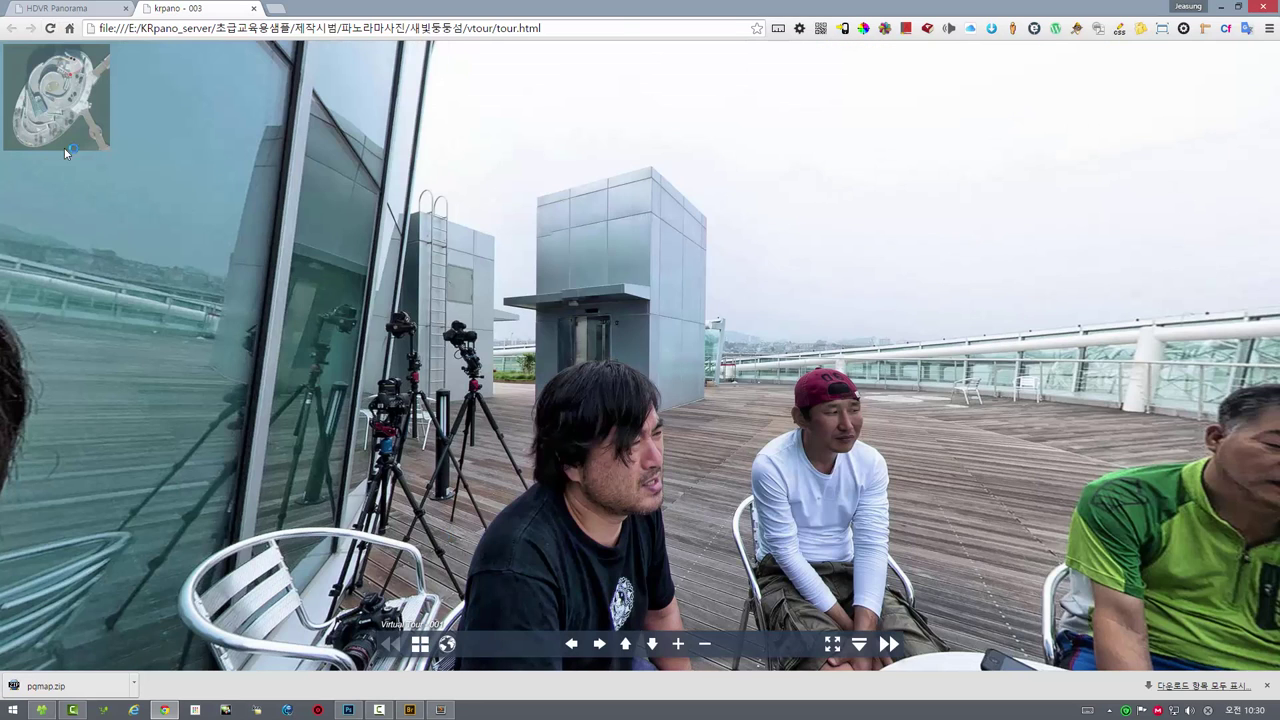
pyautogui.click(88, 132)
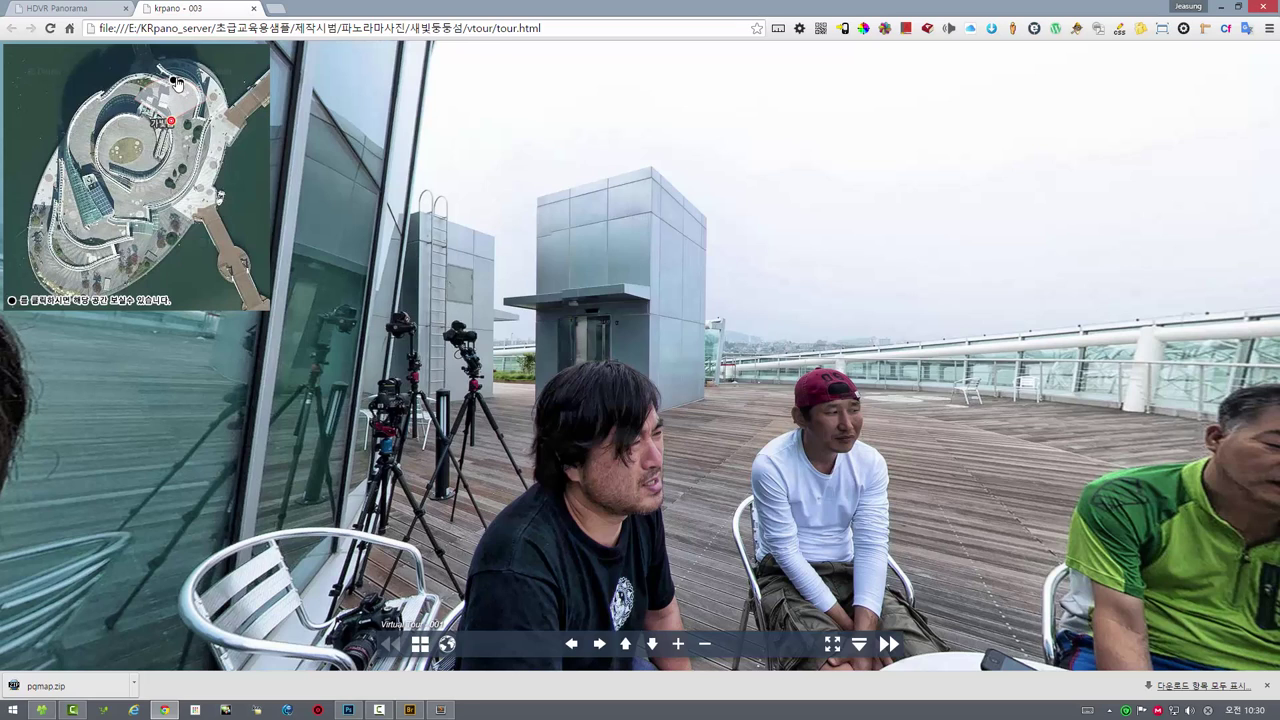
pyautogui.click(177, 82)
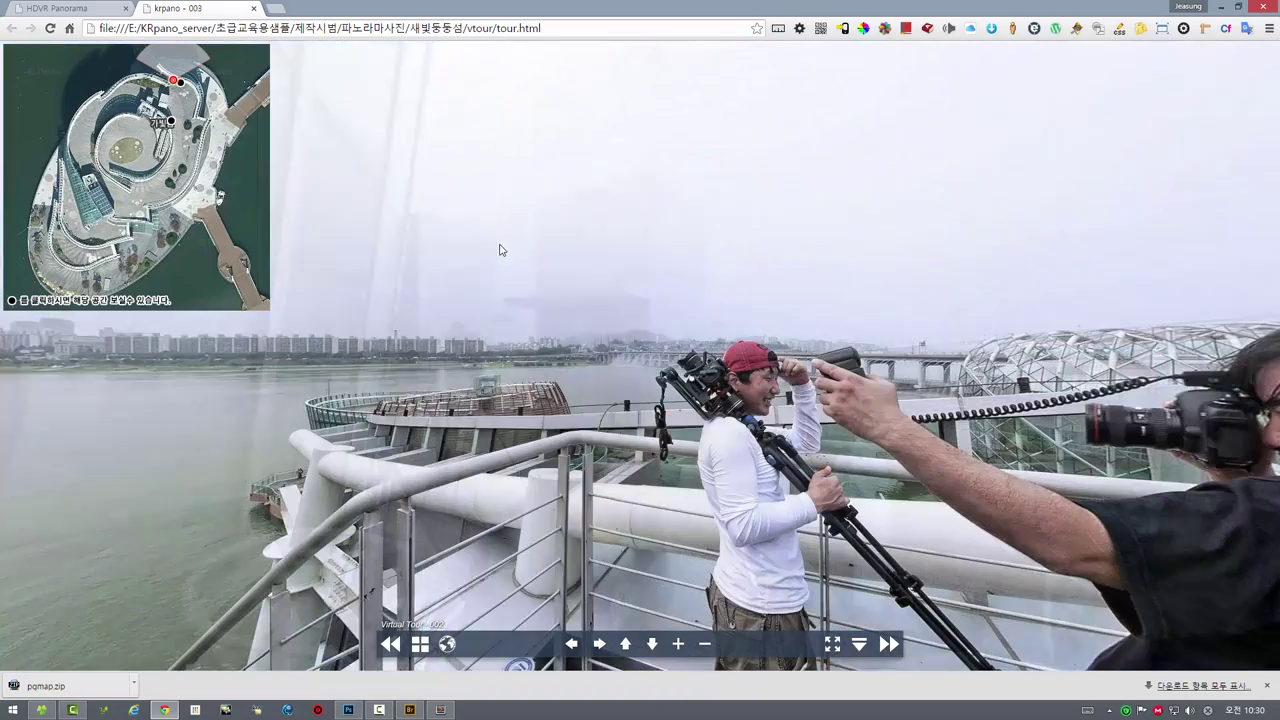
pyautogui.moveTo(486, 249)
pyautogui.mouseDown()
pyautogui.moveTo(577, 253)
pyautogui.moveTo(363, 183)
pyautogui.mouseUp()
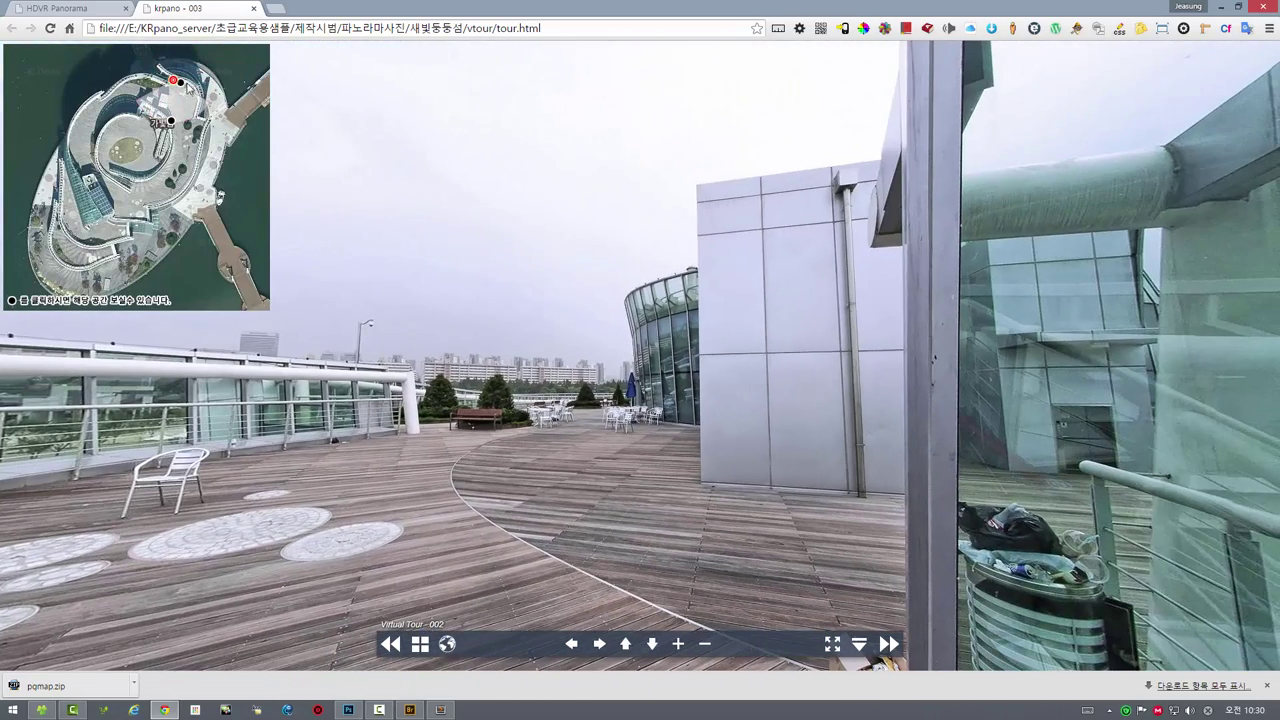
# - Load scene 003 from its map marker and look around the glass building, deck and river
pyautogui.click(181, 83)
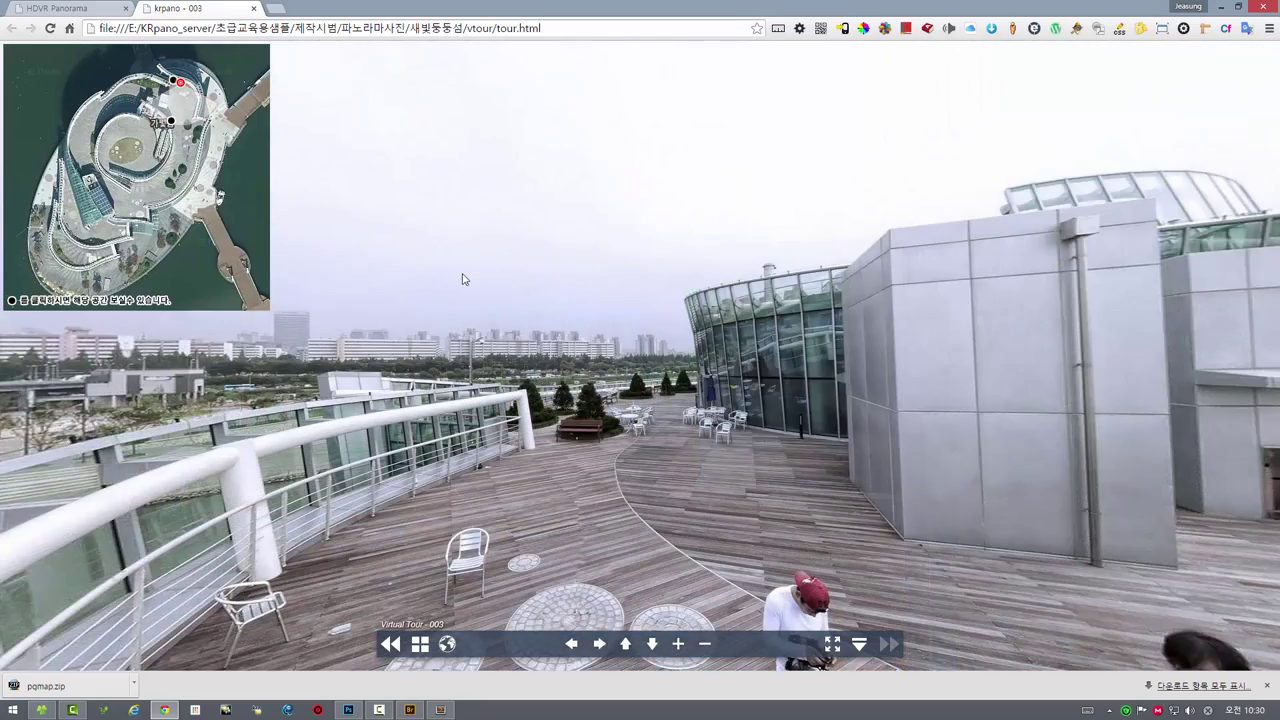
pyautogui.moveTo(462, 278); pyautogui.dragTo(556, 287)
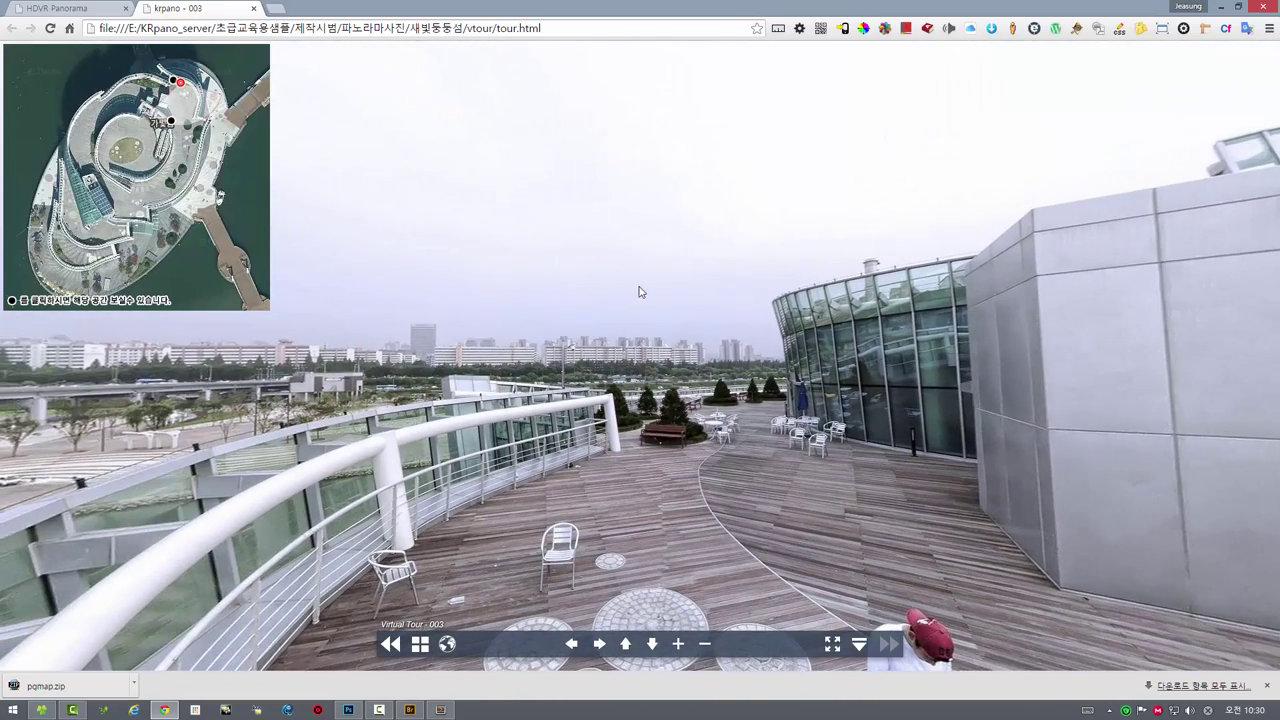
pyautogui.moveTo(697, 415); pyautogui.dragTo(730, 416)
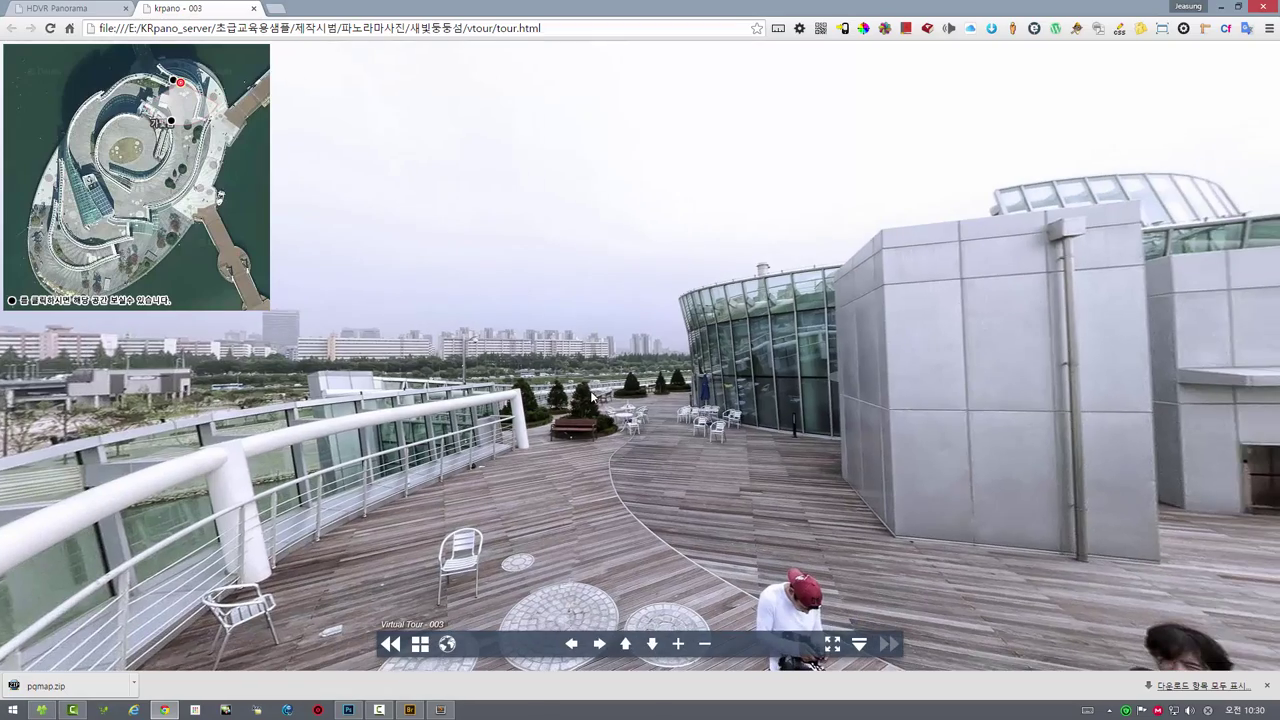
pyautogui.moveTo(590, 410); pyautogui.dragTo(642, 416)
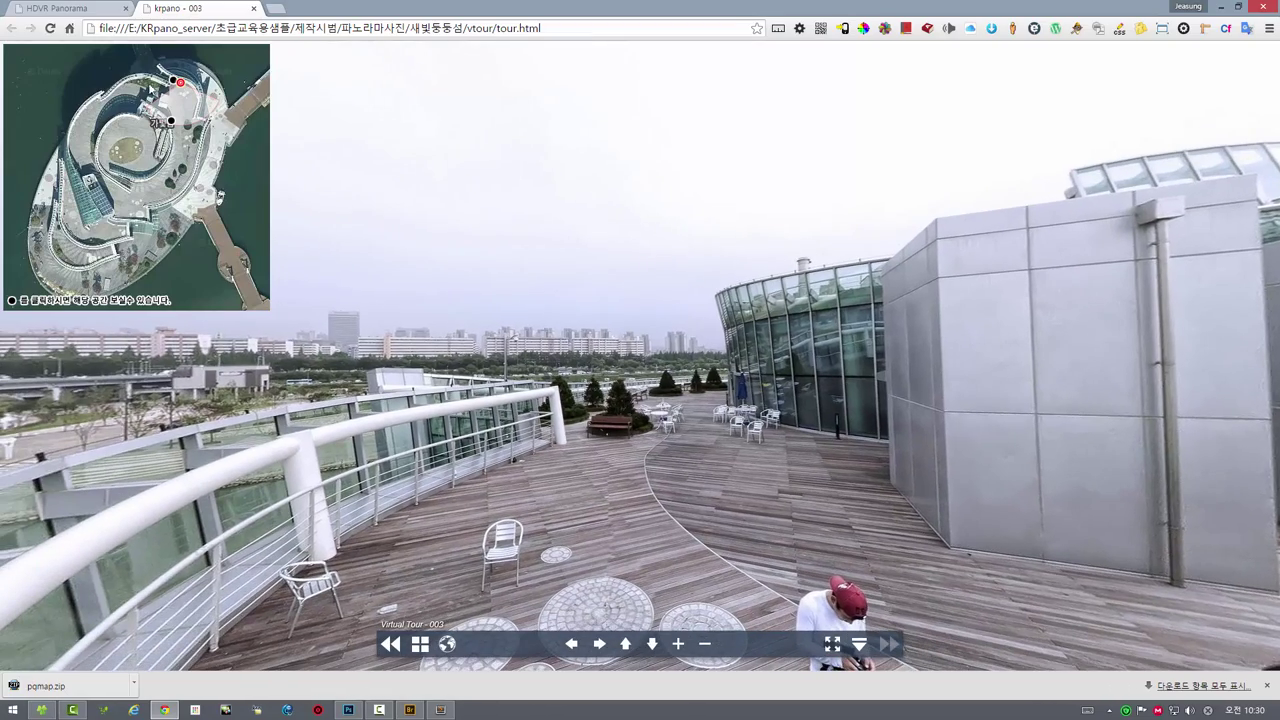
pyautogui.moveTo(557, 273)
pyautogui.mouseDown()
pyautogui.moveTo(665, 287)
pyautogui.moveTo(642, 293)
pyautogui.moveTo(709, 289)
pyautogui.mouseUp()
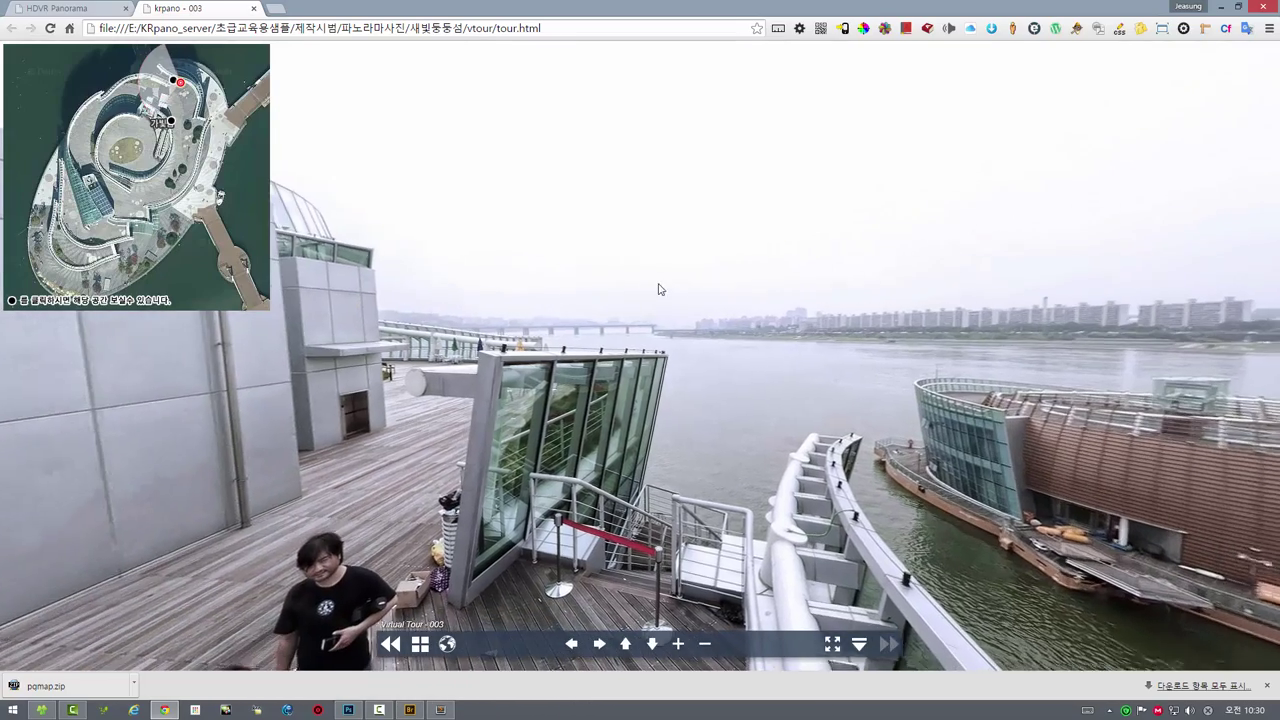
pyautogui.moveTo(820, 280); pyautogui.dragTo(557, 507)
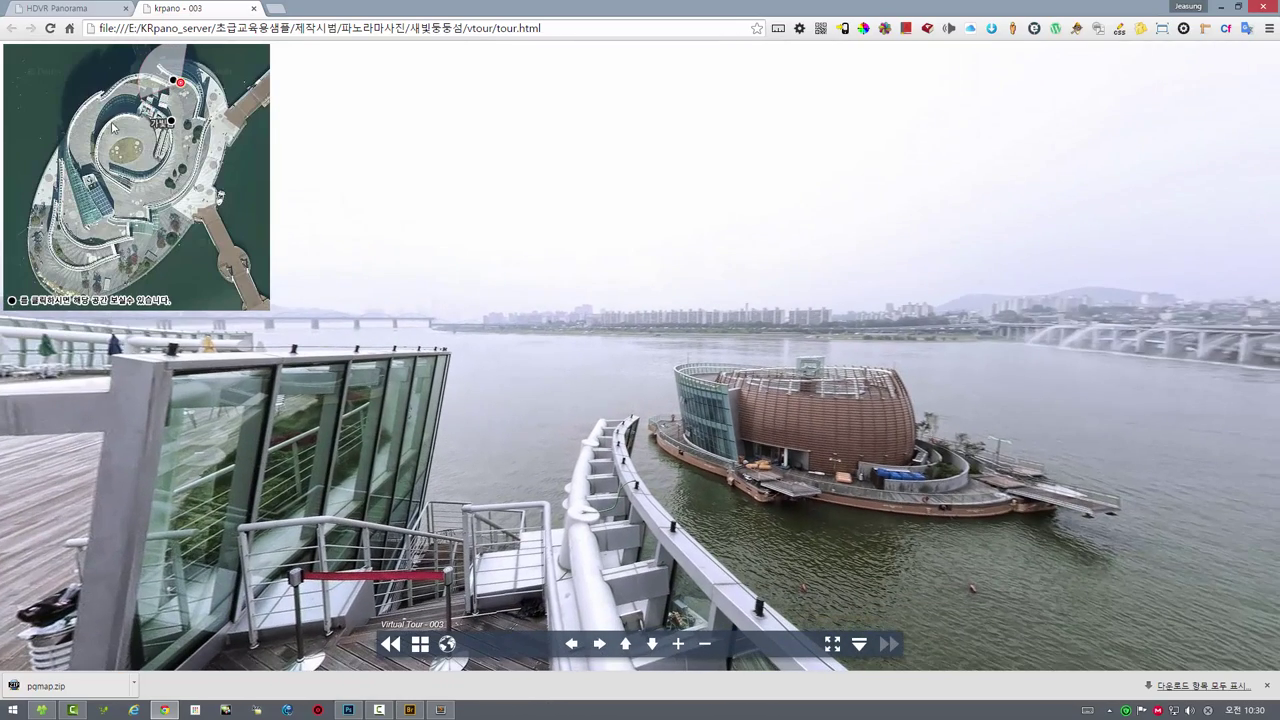
pyautogui.moveTo(567, 251); pyautogui.dragTo(563, 229)
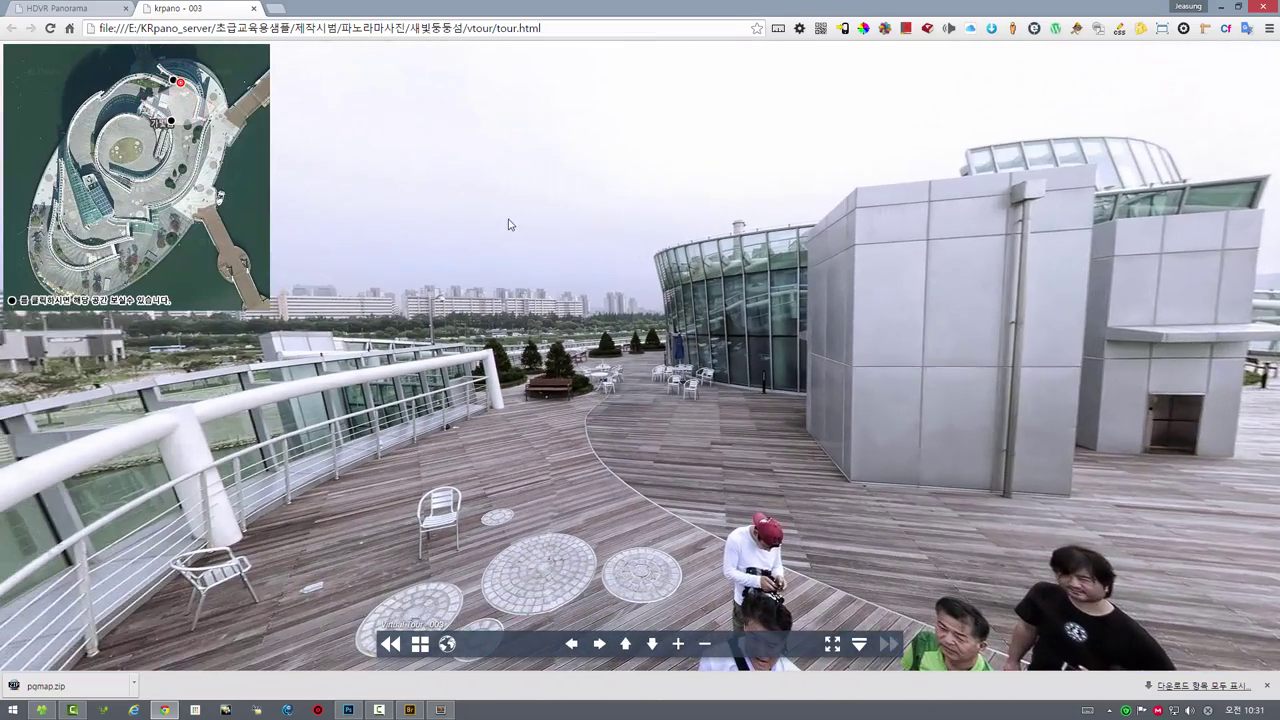
pyautogui.moveTo(563, 229)
pyautogui.mouseDown()
pyautogui.moveTo(618, 221)
pyautogui.moveTo(273, 286)
pyautogui.mouseUp()
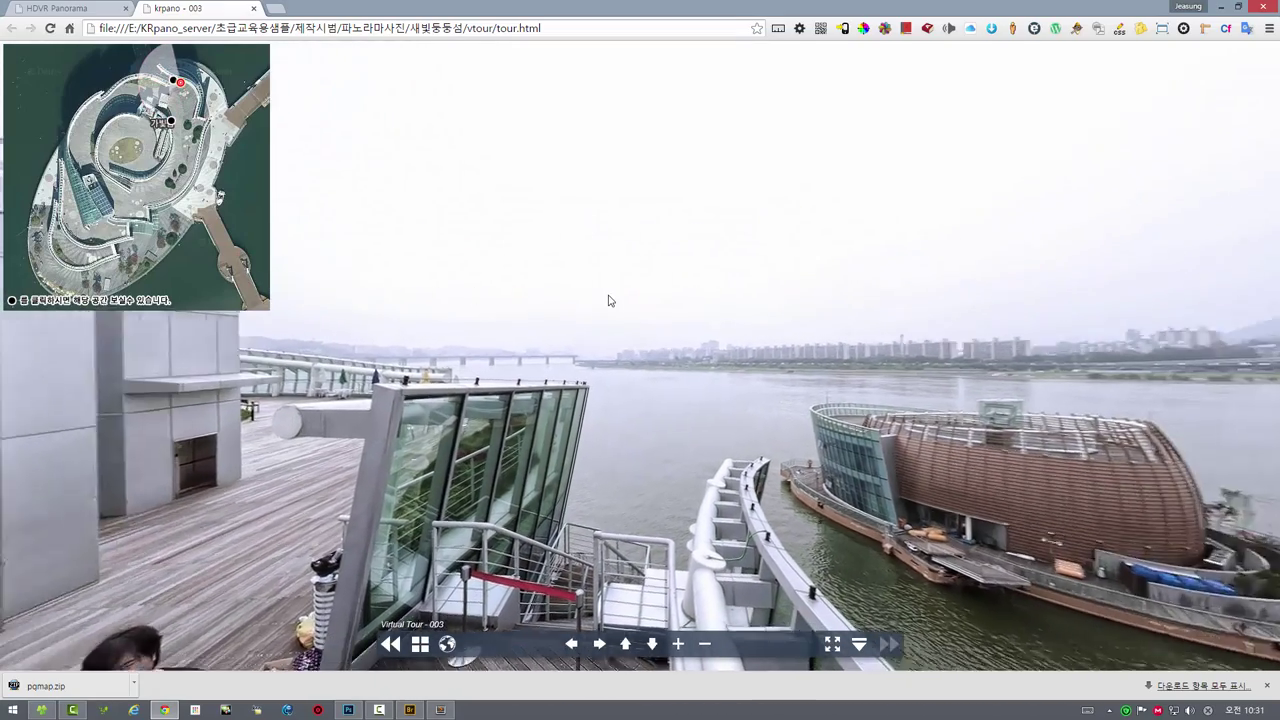
pyautogui.moveTo(606, 297); pyautogui.dragTo(396, 323)
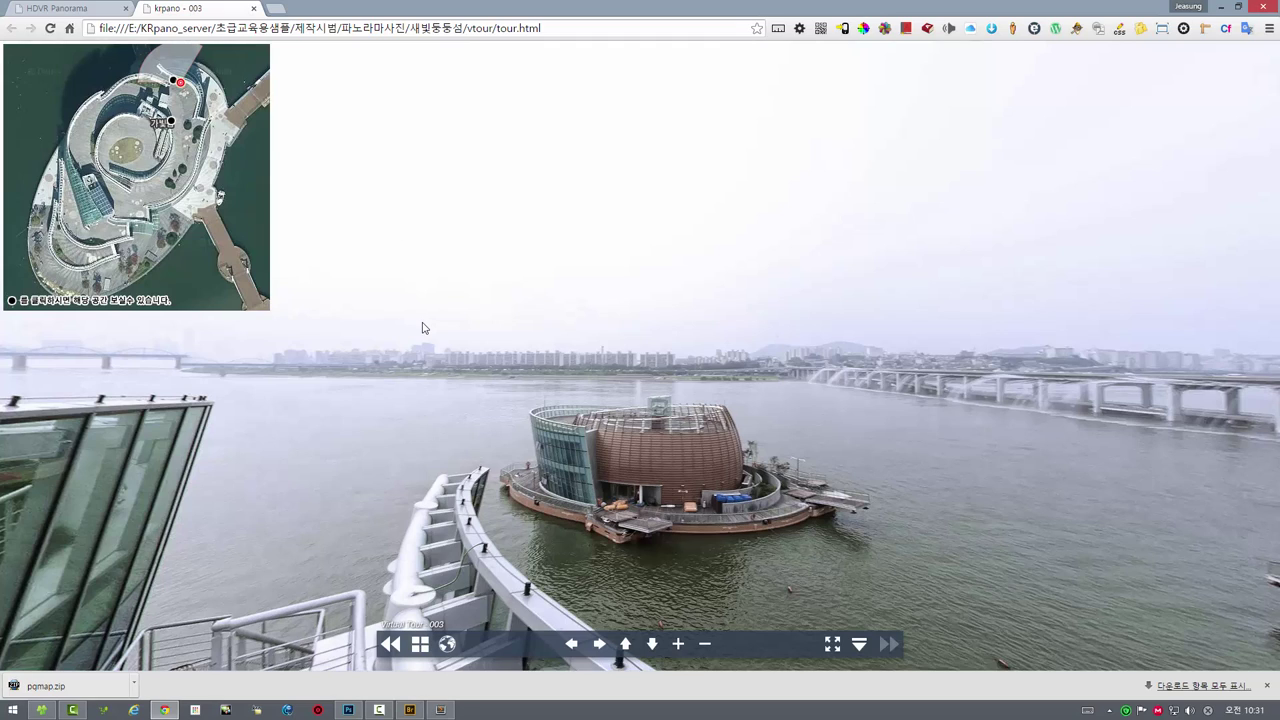
# - Turn toward the glass dome island, then collapse and re-expand the mini-map
pyautogui.moveTo(422, 328)
pyautogui.mouseDown()
pyautogui.moveTo(762, 352)
pyautogui.moveTo(250, 273)
pyautogui.mouseUp()
pyautogui.click(250, 273)
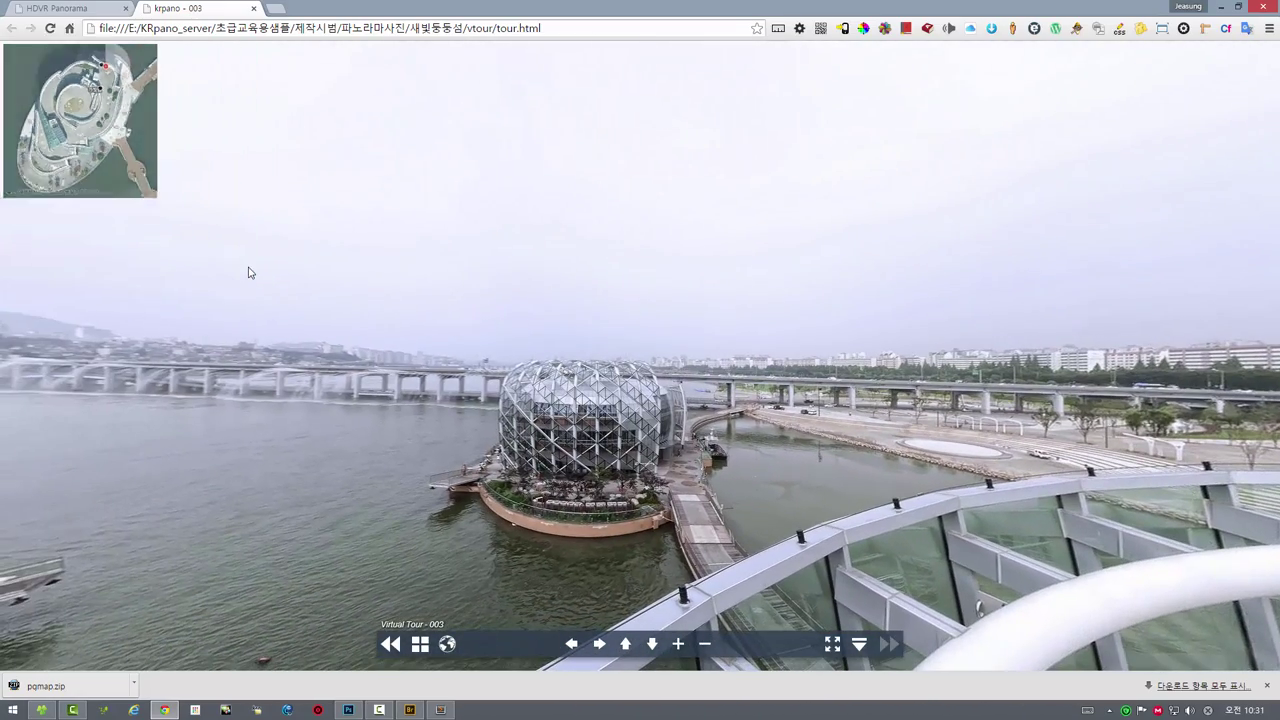
pyautogui.click(106, 131)
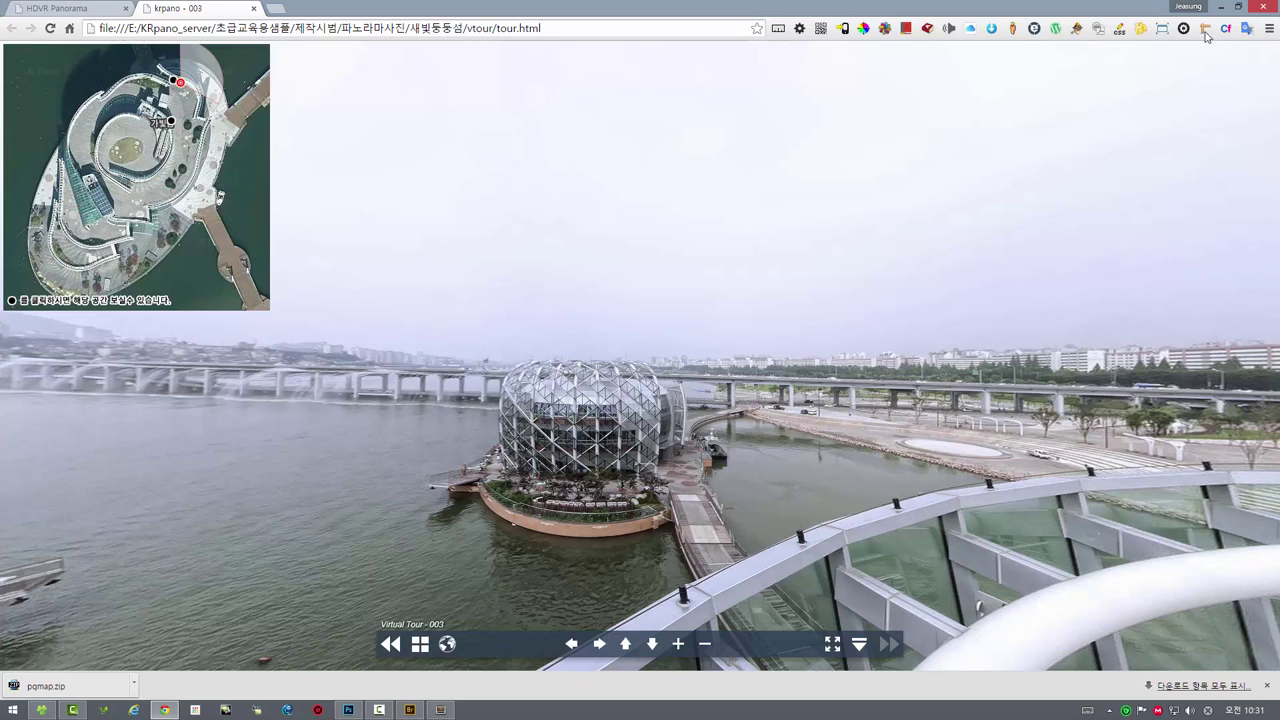
pyautogui.click(1268, 6)
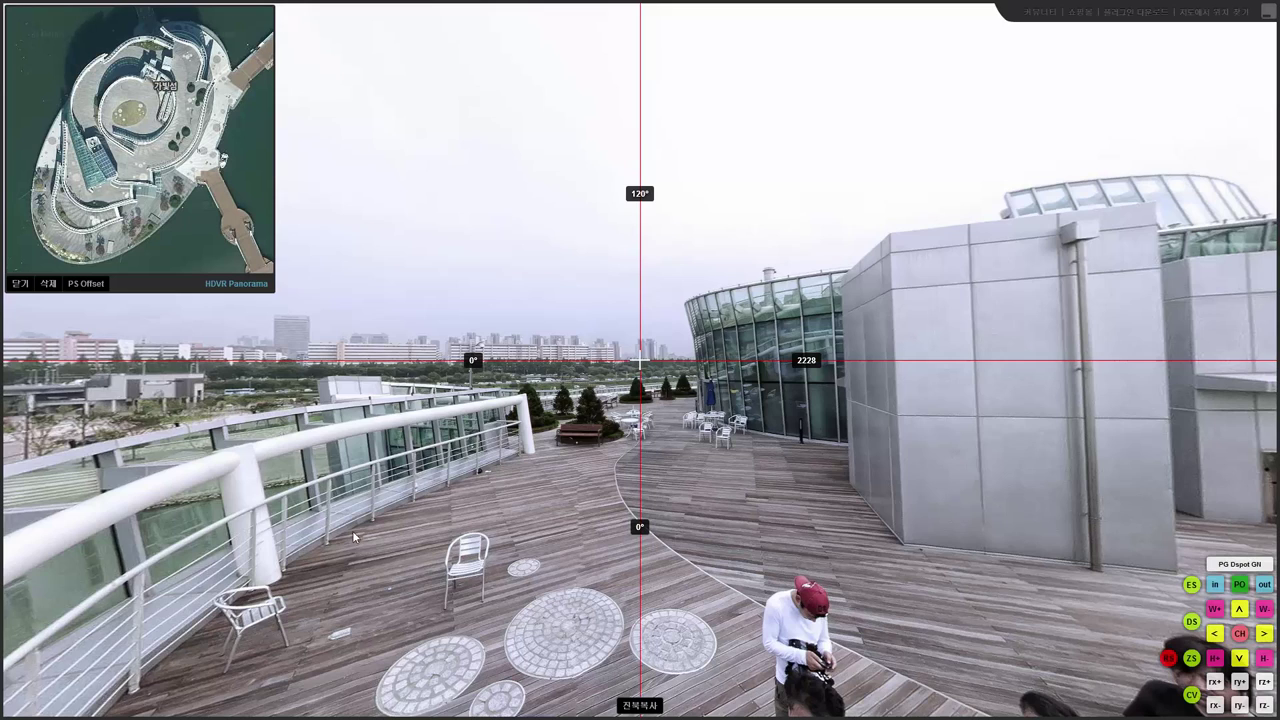
# - Tilt the panorama slightly, then nudge the mini-map panel and its satellite image
pyautogui.moveTo(337, 534)
pyautogui.mouseDown()
pyautogui.moveTo(302, 505)
pyautogui.moveTo(363, 510)
pyautogui.mouseUp()
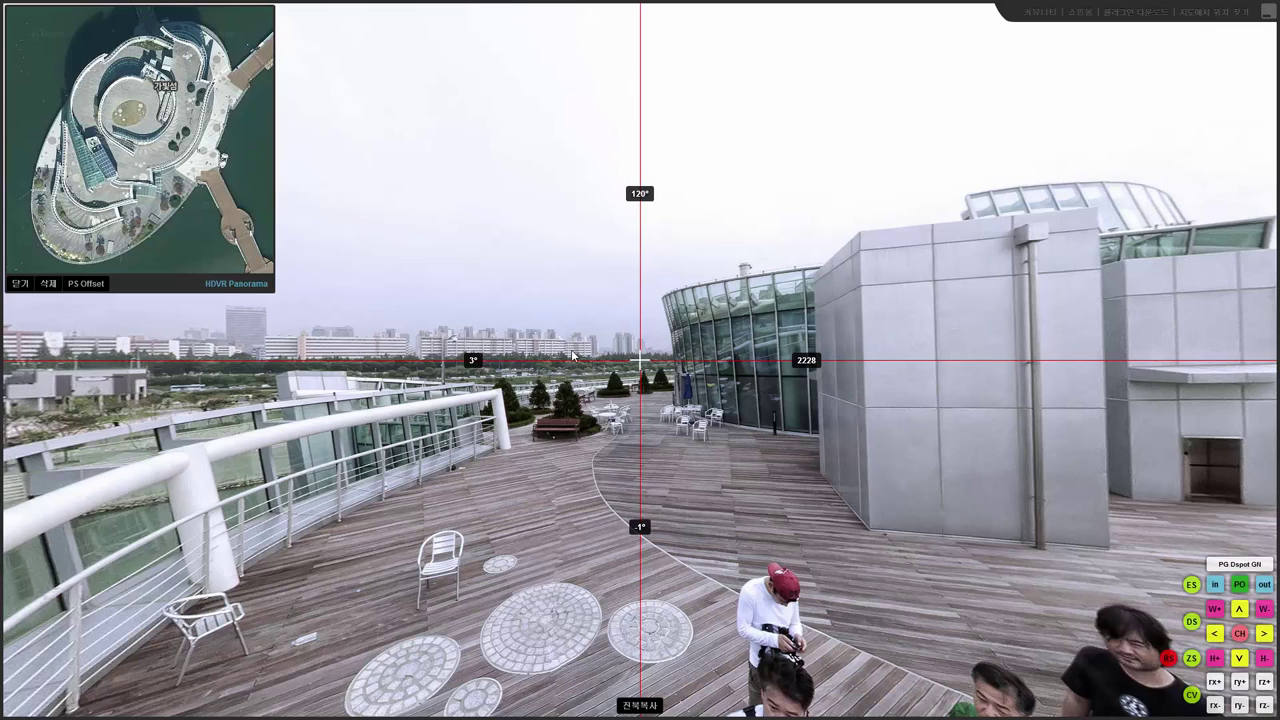
pyautogui.moveTo(238, 298); pyautogui.dragTo(274, 320)
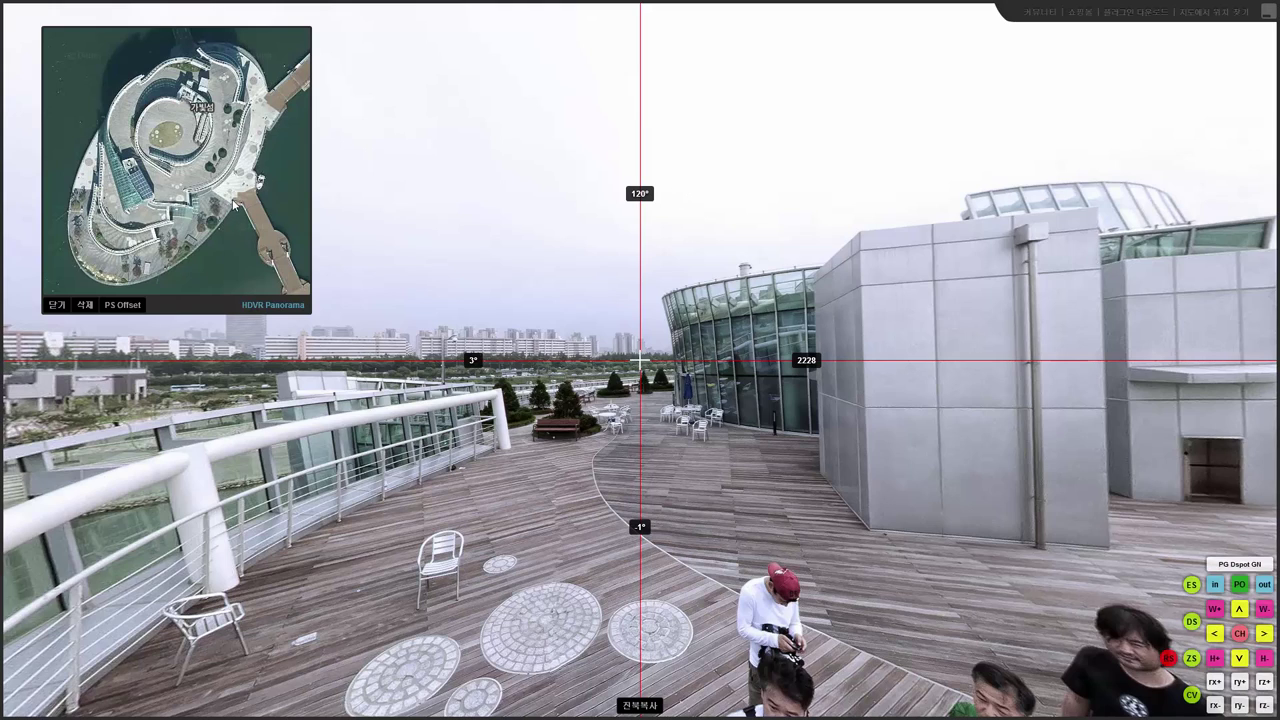
pyautogui.moveTo(230, 206); pyautogui.dragTo(218, 190)
pyautogui.moveTo(1040, 12)
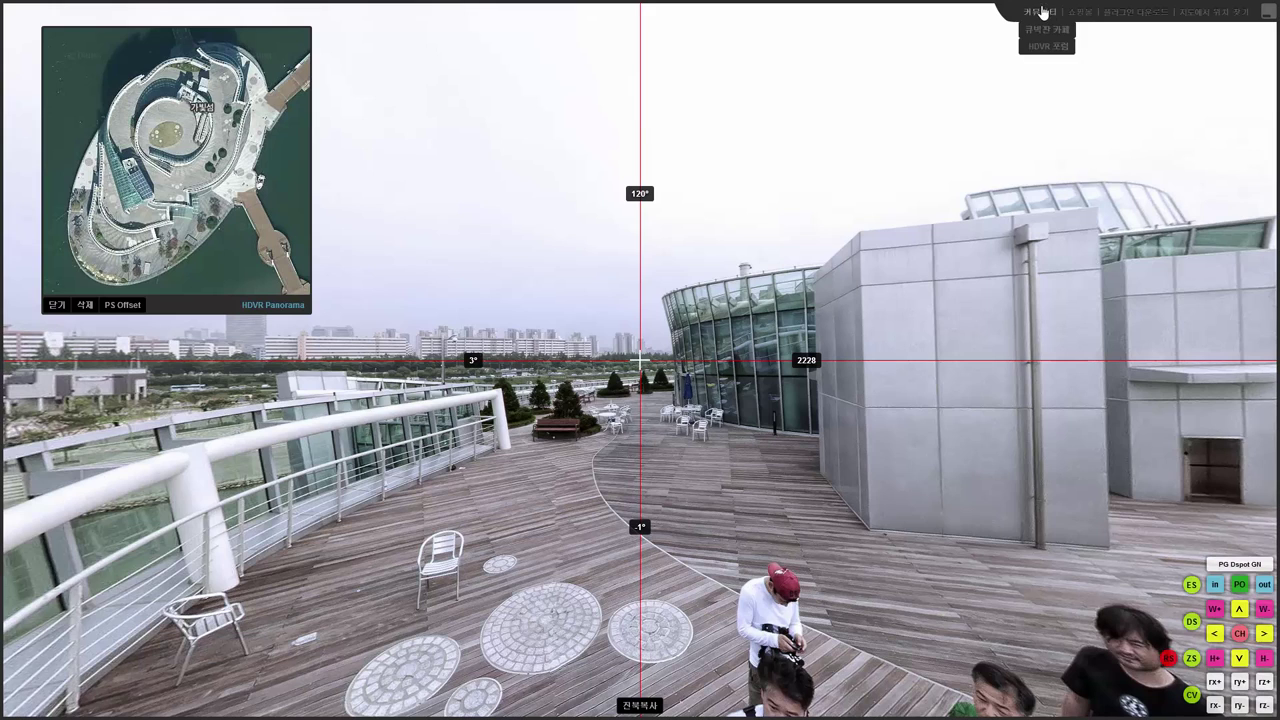
# - Check the Cubicpan cafe, HDVR forum krpano tips and Cubicpan shop pages linked from the tour
pyautogui.click(1040, 30)
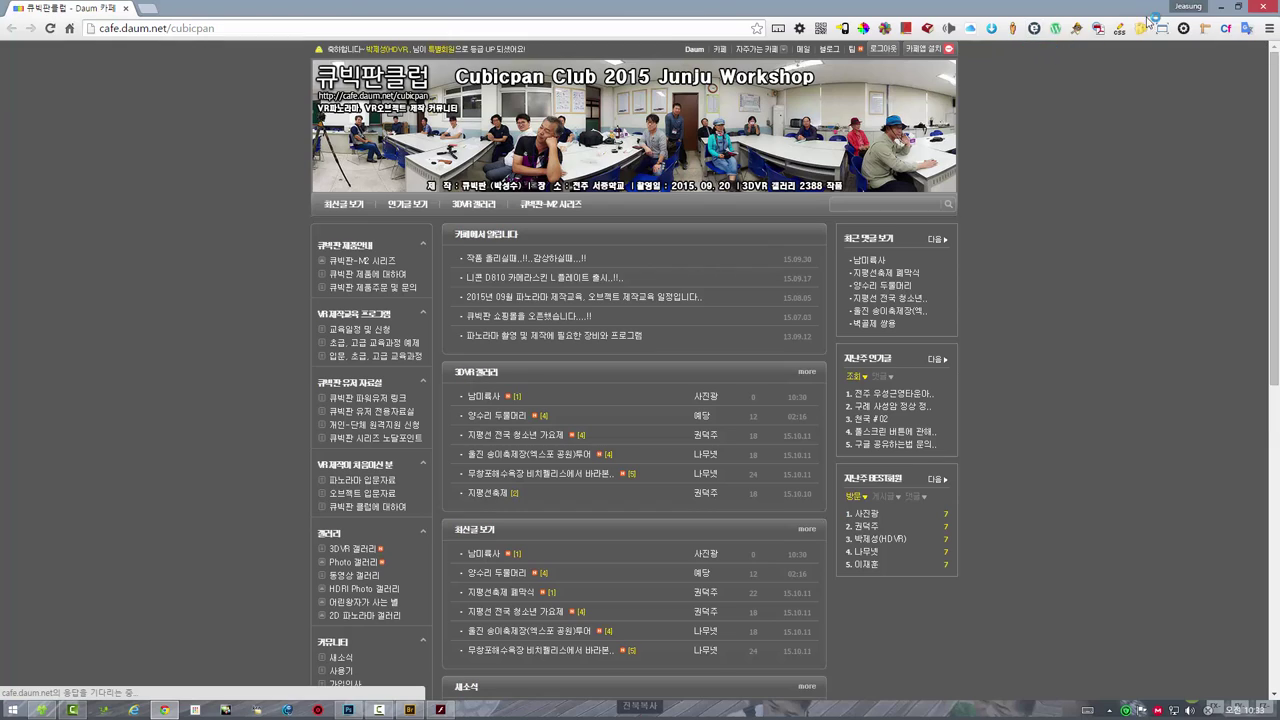
pyautogui.click(1262, 6)
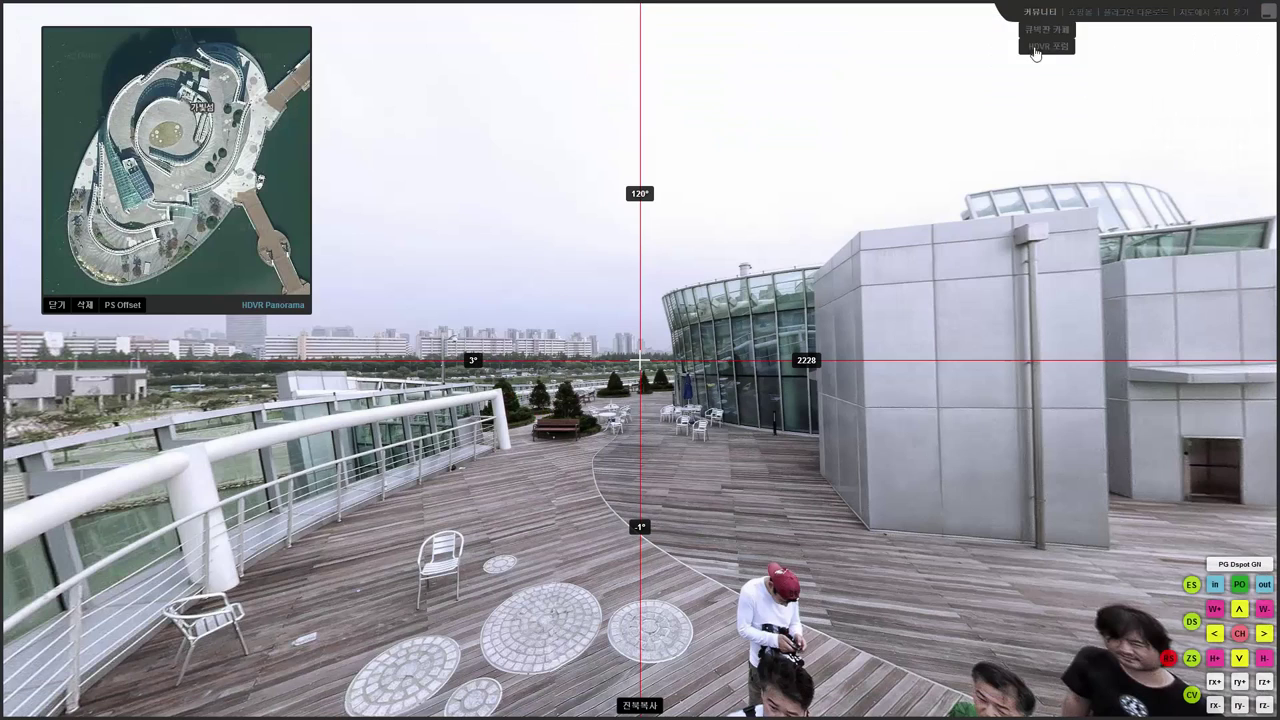
pyautogui.click(1040, 47)
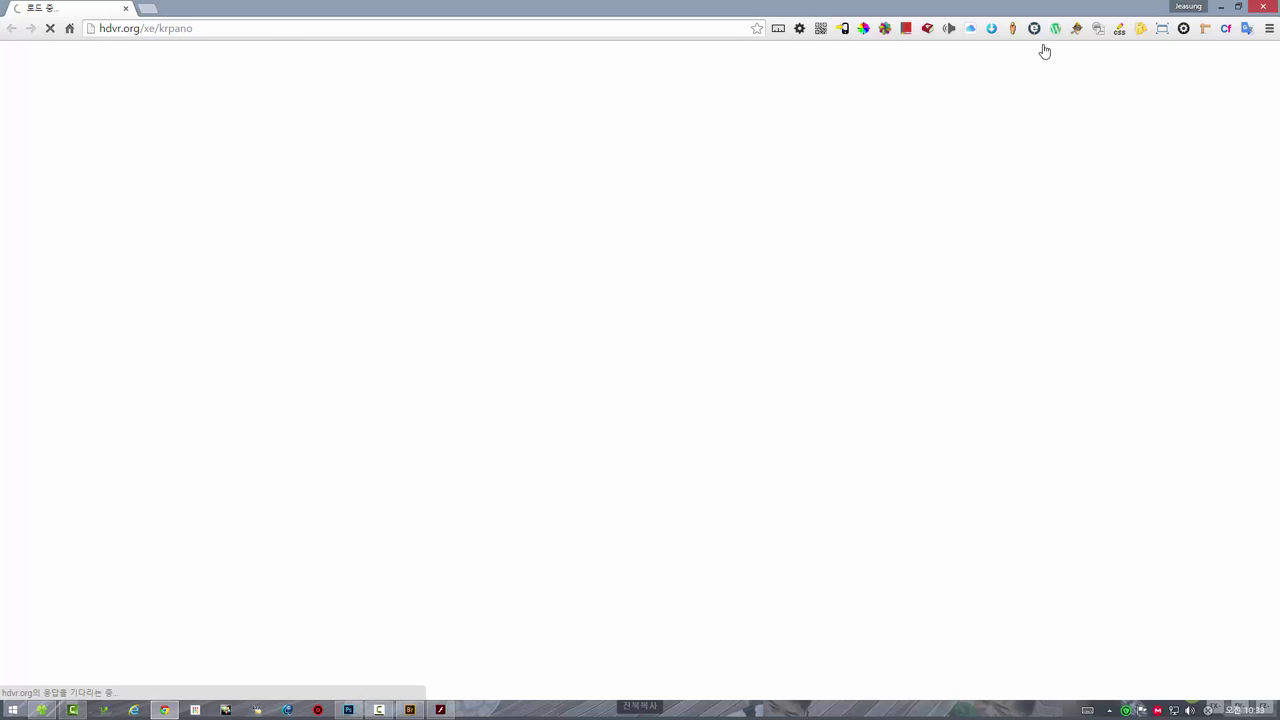
pyautogui.click(1263, 7)
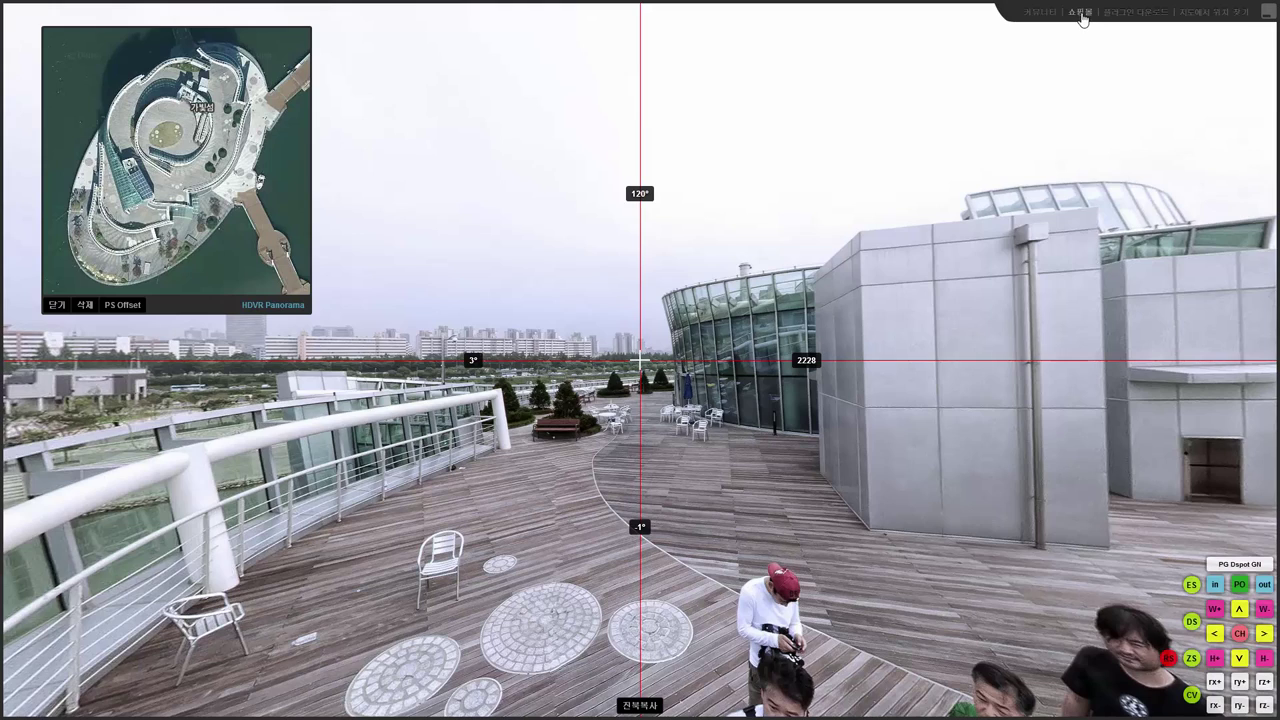
pyautogui.click(1082, 13)
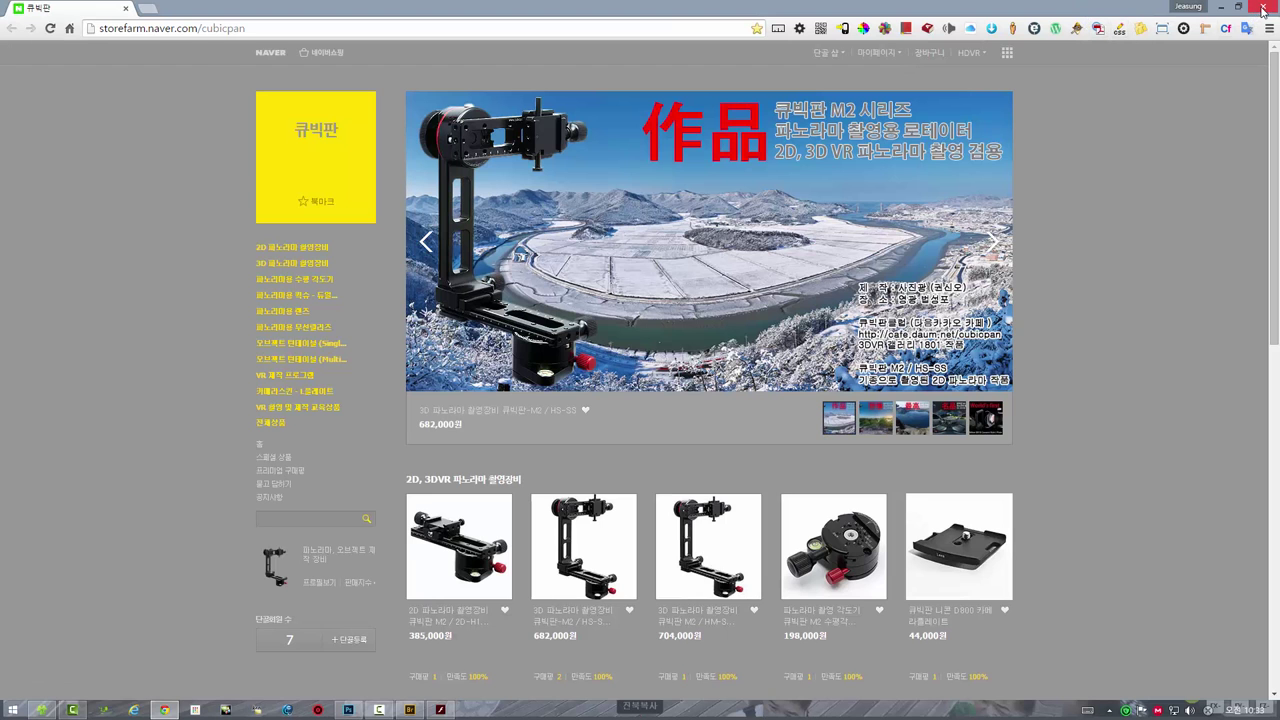
pyautogui.click(1260, 8)
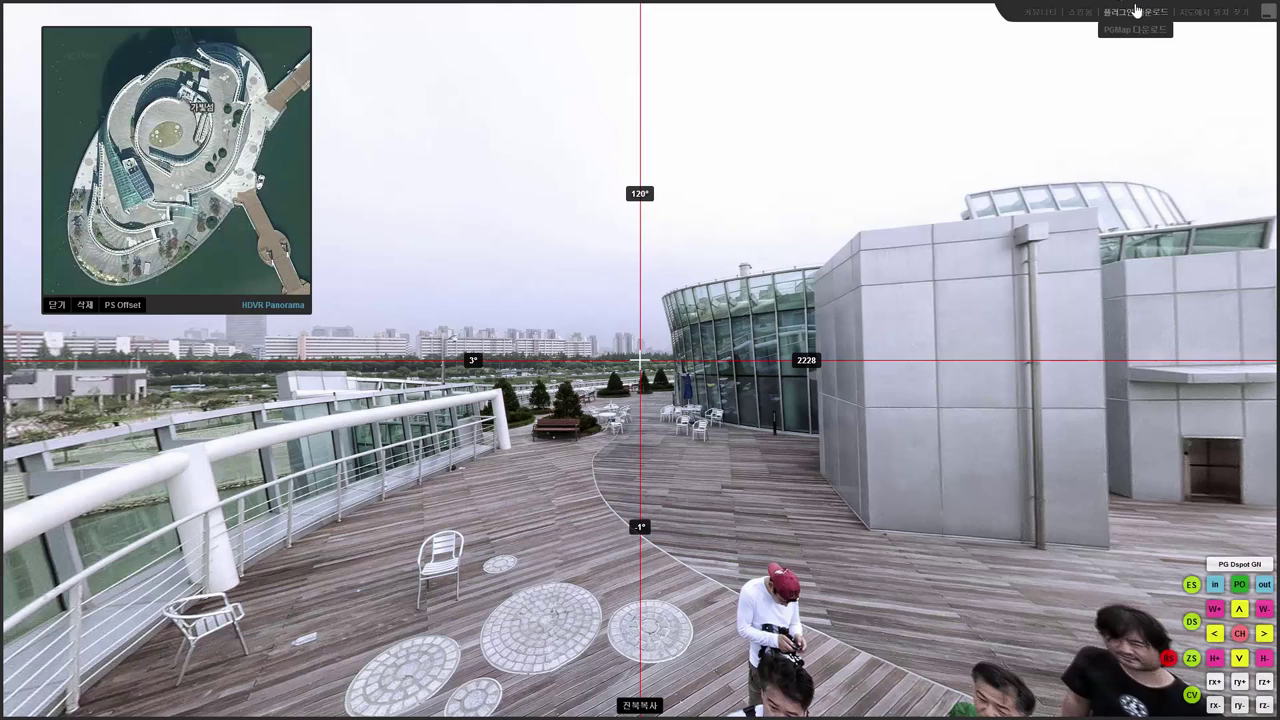
pyautogui.moveTo(1213, 12)
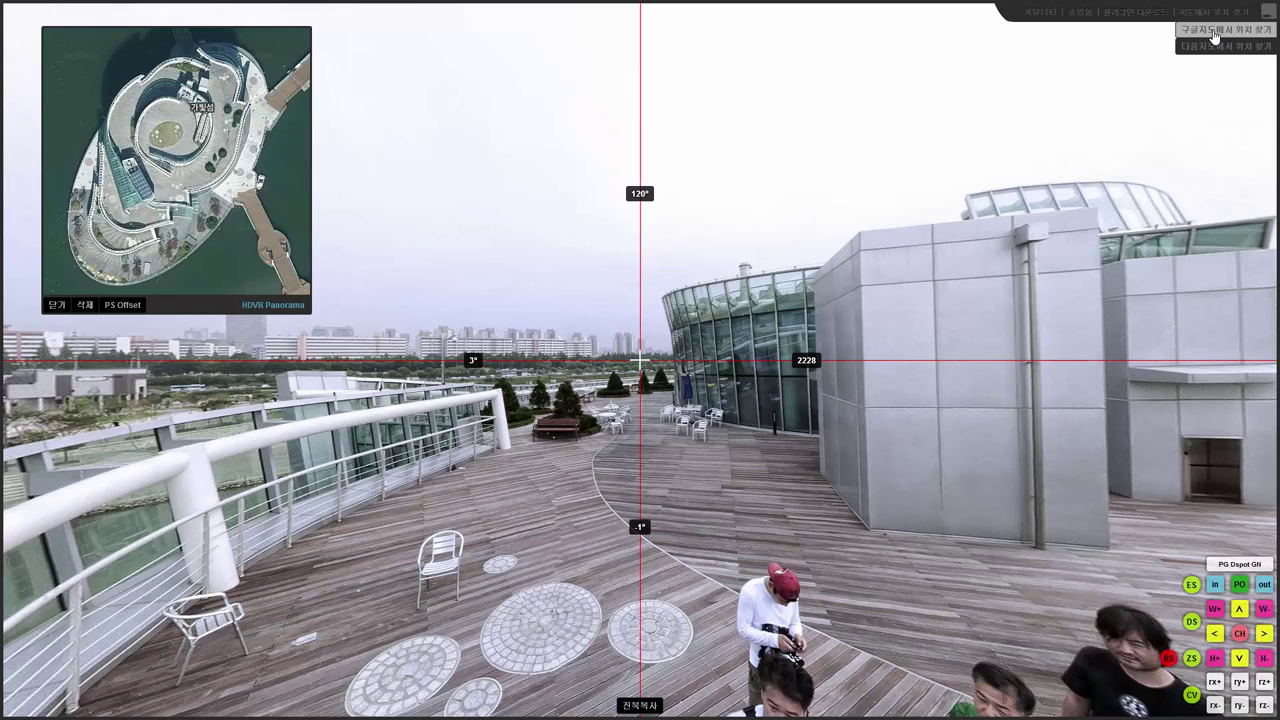
# - View the panorama's location on the web map, then leave full screen for a windowed viewer
pyautogui.click(1214, 36)
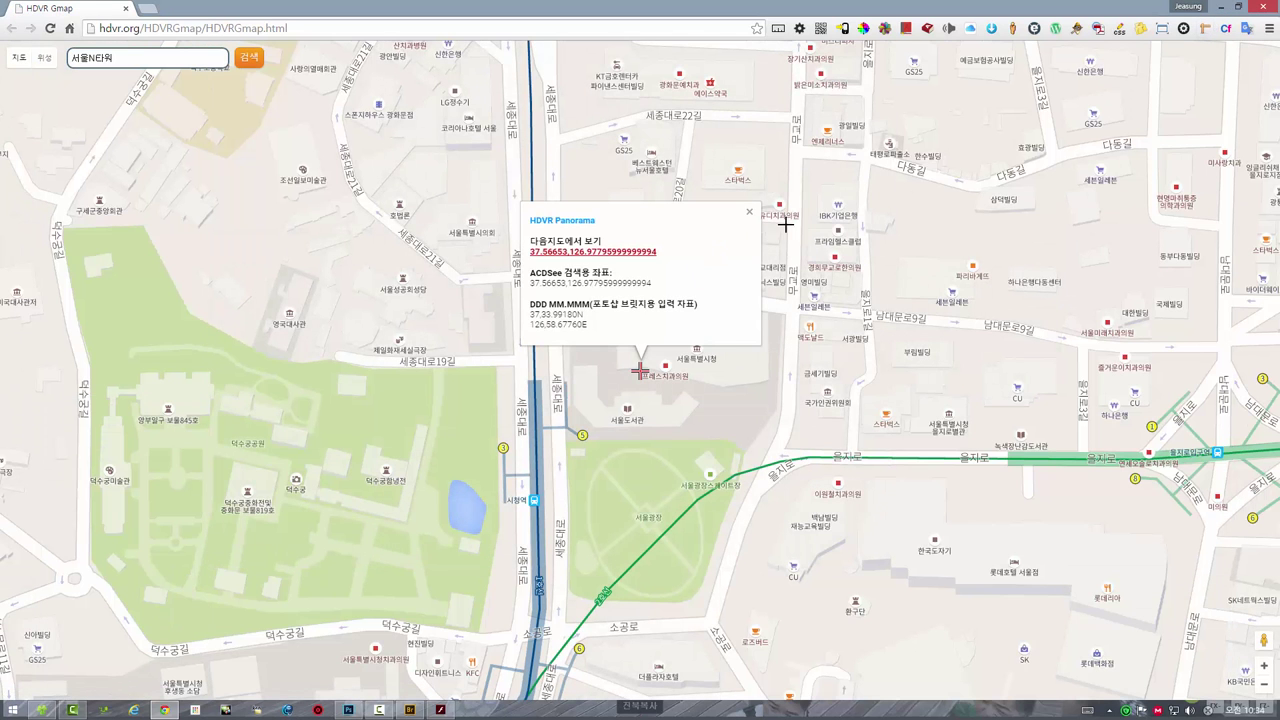
pyautogui.click(1265, 9)
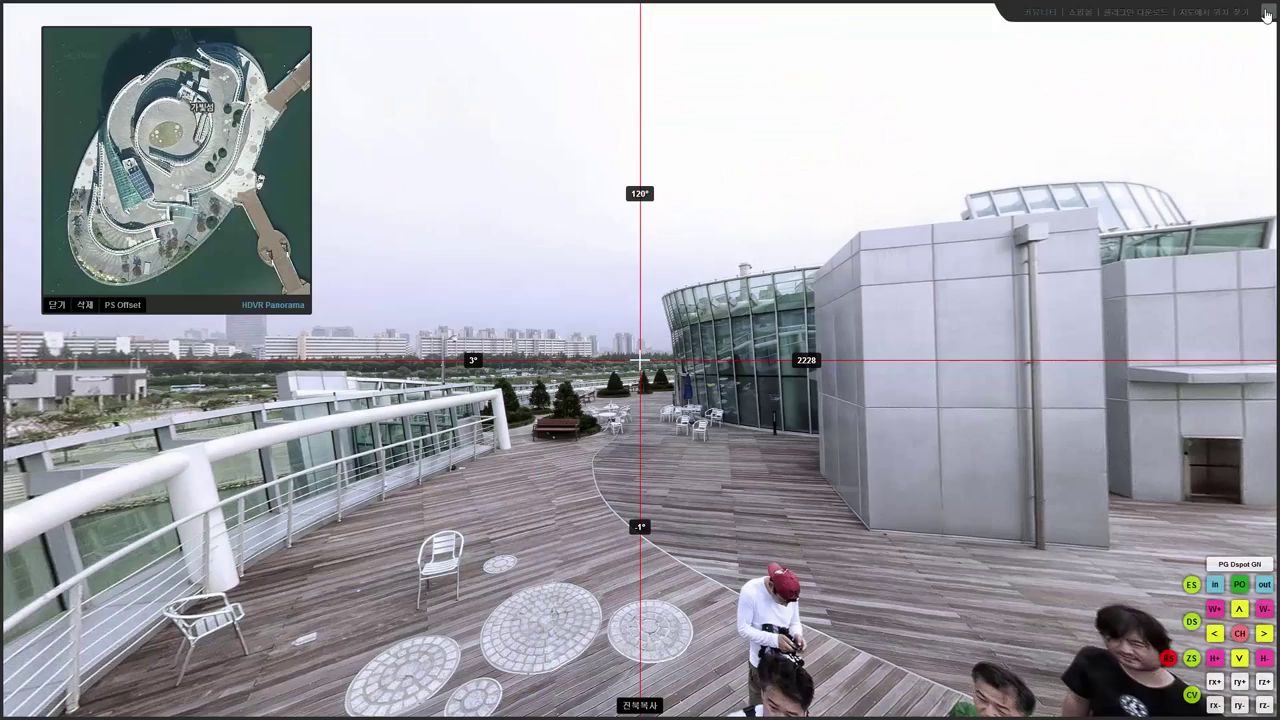
pyautogui.click(1265, 14)
# - Close the viewer and 003.jpg without saving, then open 001.jpg from Adobe Bridge
pyautogui.click(747, 164)
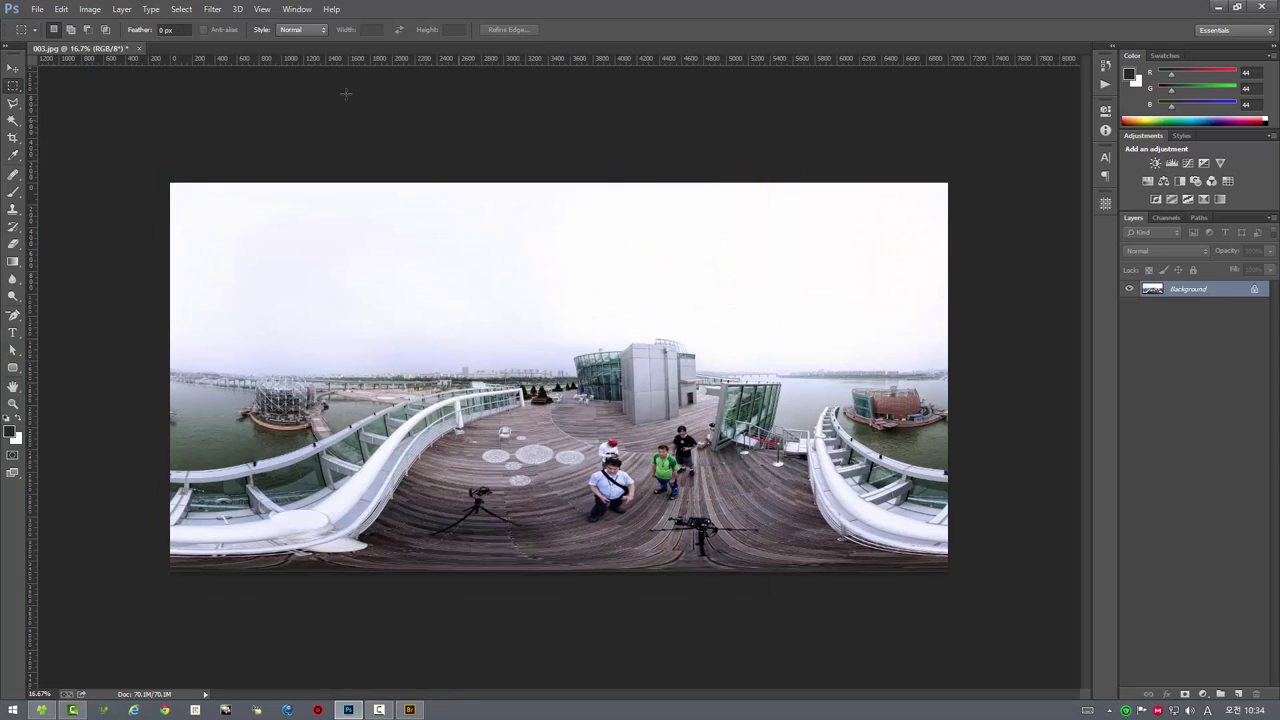
pyautogui.click(139, 48)
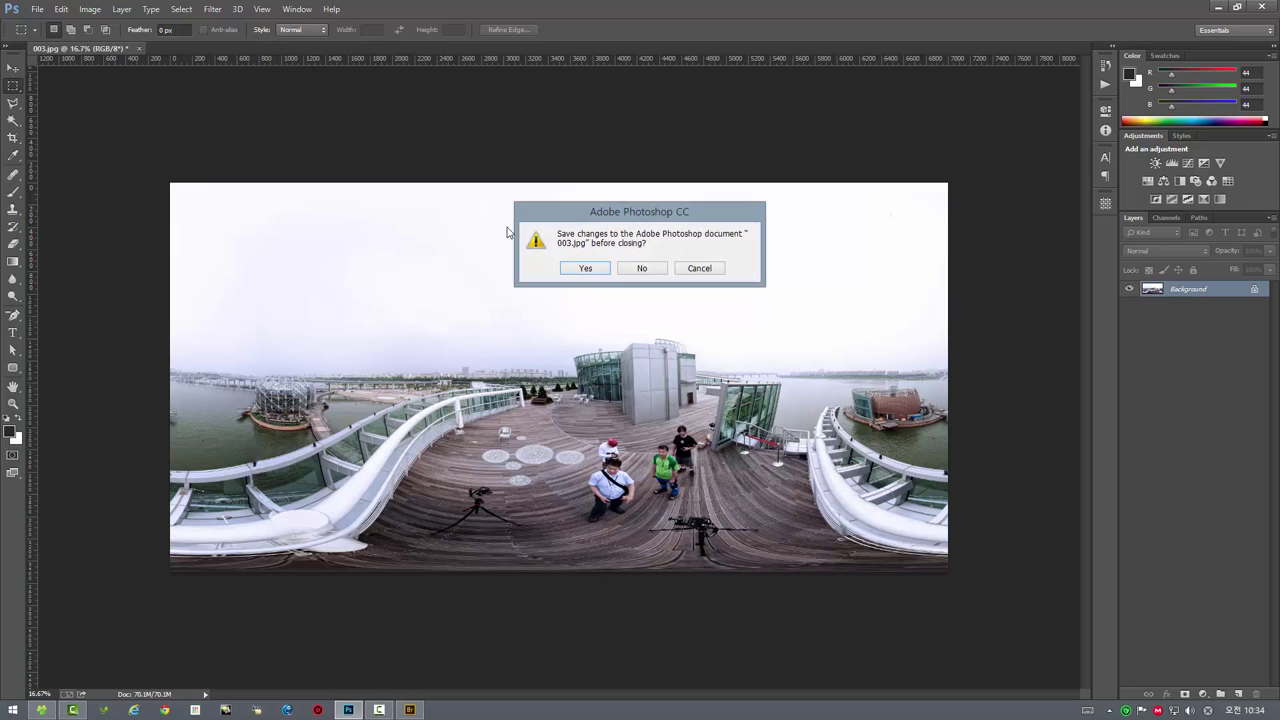
pyautogui.click(658, 270)
pyautogui.click(410, 710)
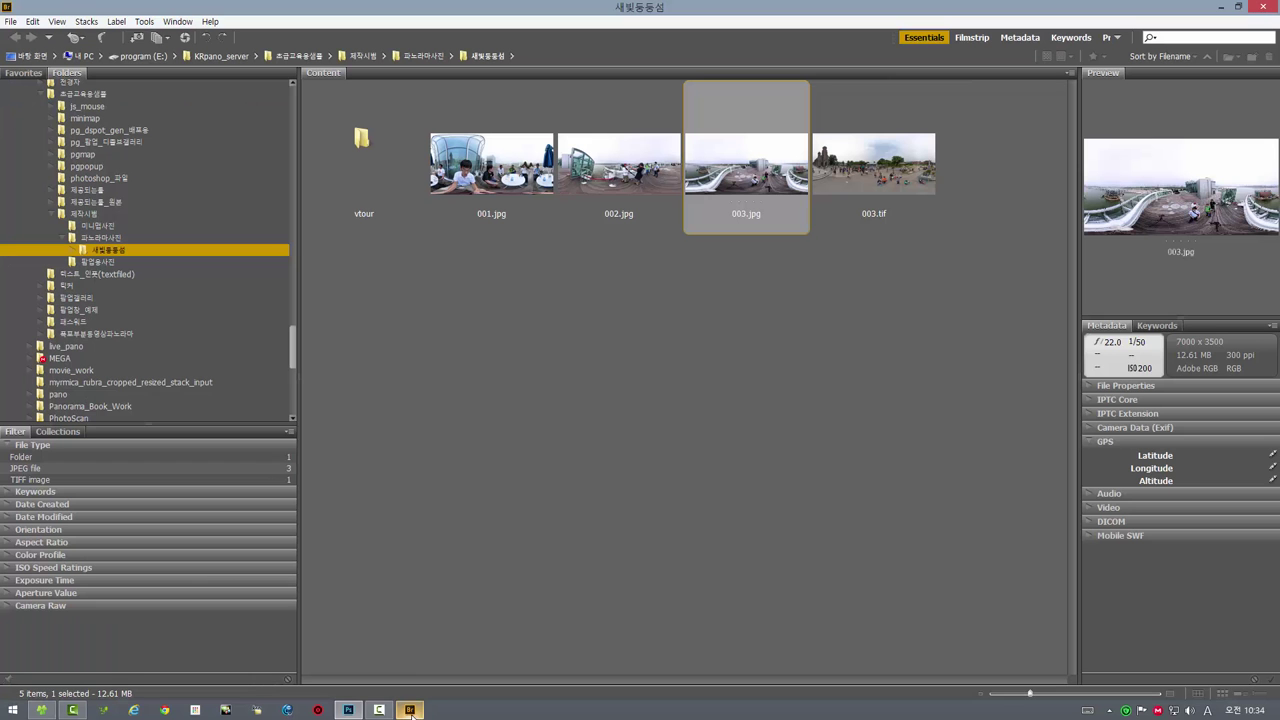
pyautogui.doubleClick(482, 182)
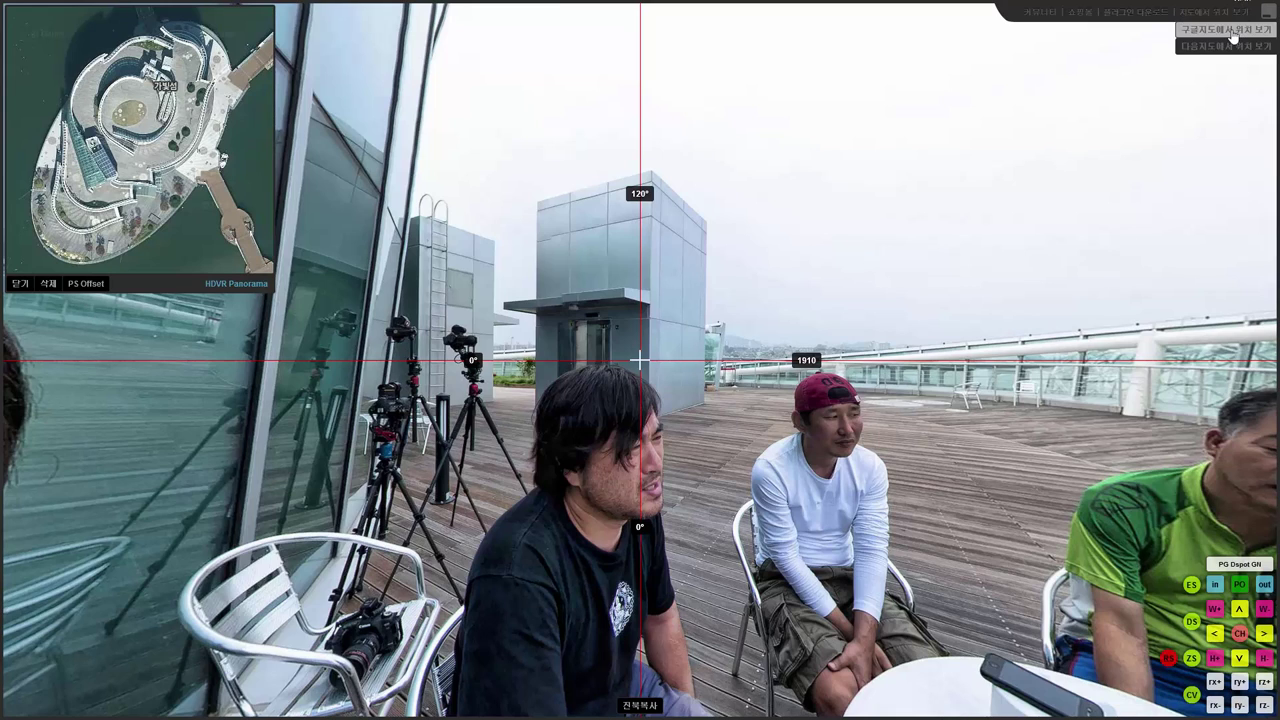
# - Show 001.jpg's location on Google Maps in satellite view, zoomed and centred on the island, with the viewer windowed
pyautogui.moveTo(1210, 12)
pyautogui.click(1238, 33)
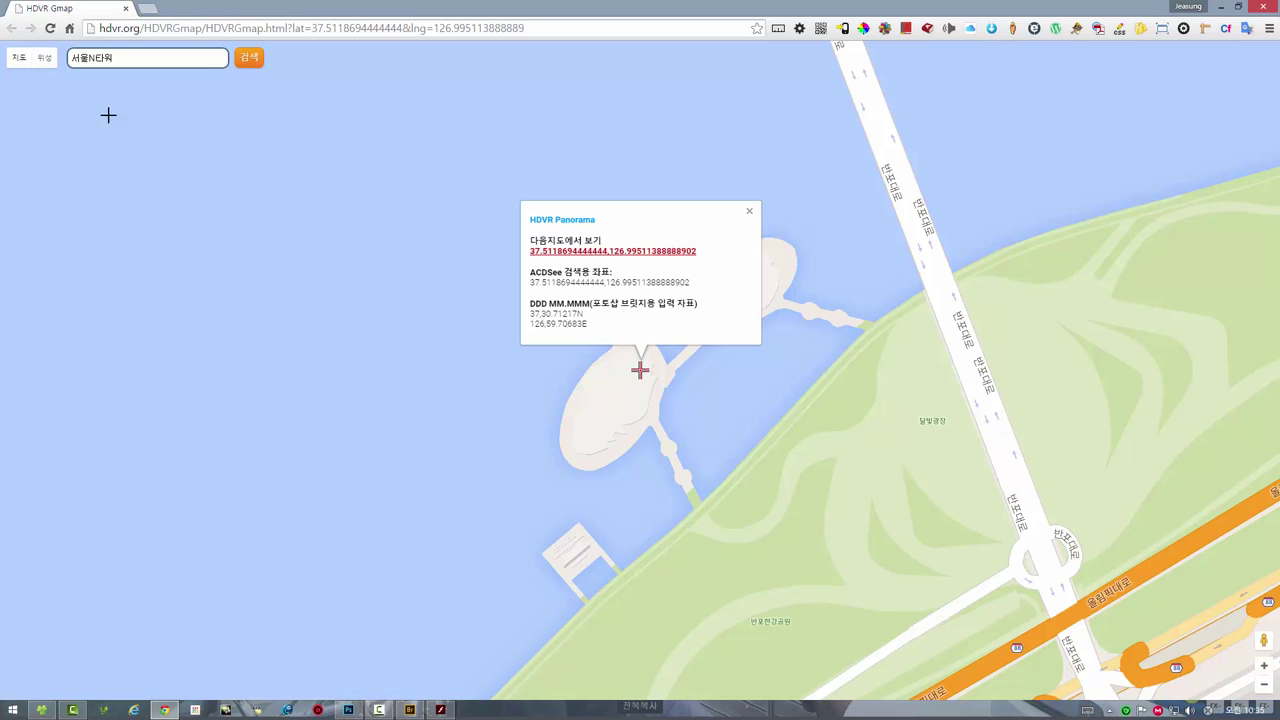
pyautogui.click(46, 59)
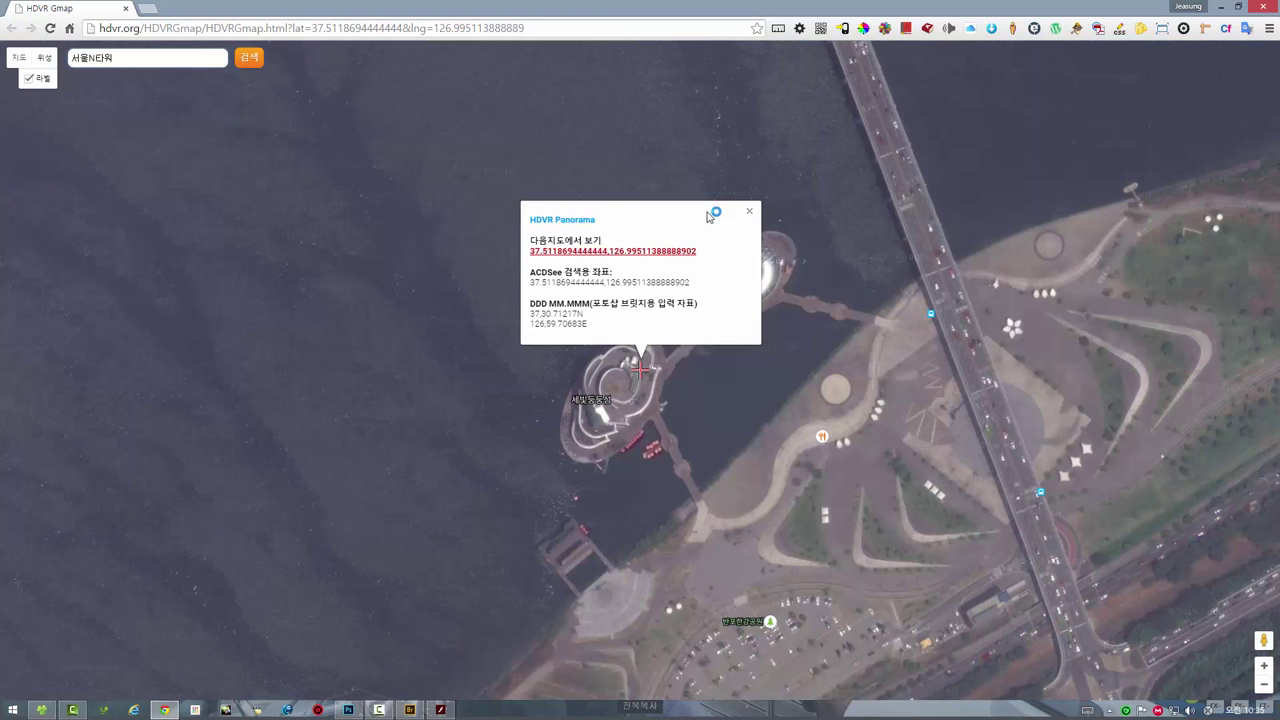
pyautogui.click(751, 216)
pyautogui.scroll(2, 531, 243)
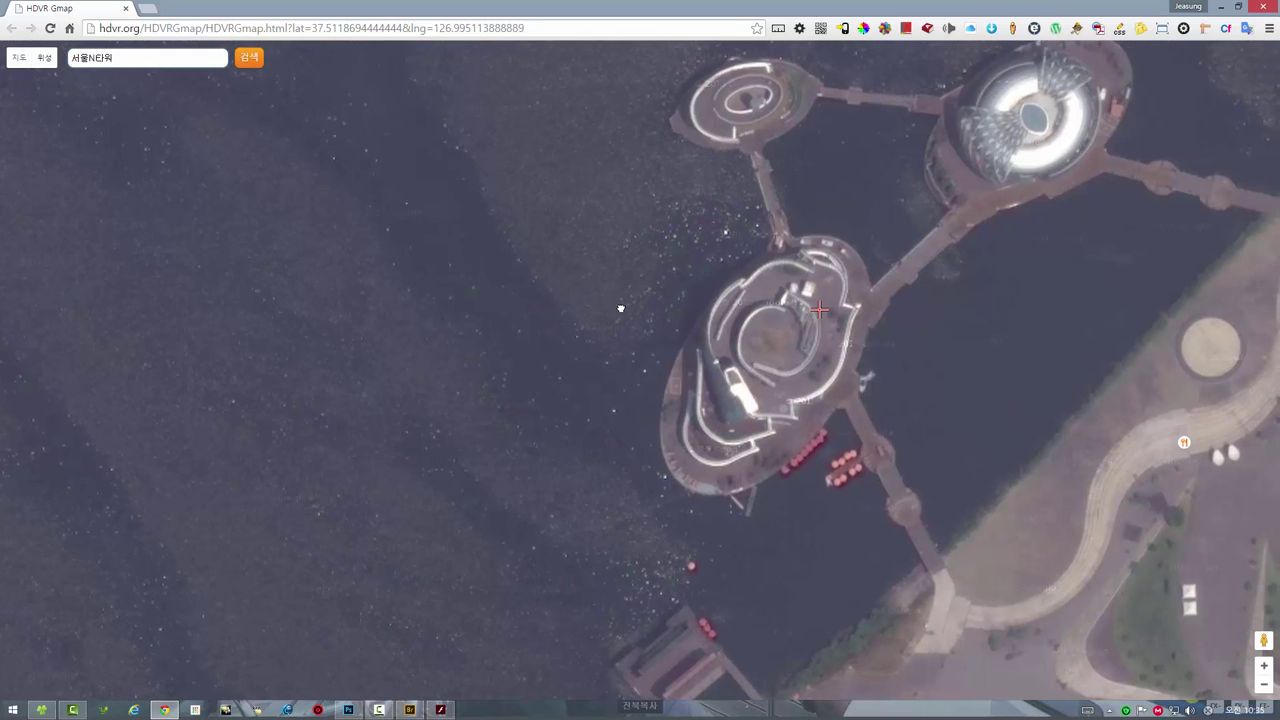
pyautogui.moveTo(646, 306); pyautogui.dragTo(691, 317)
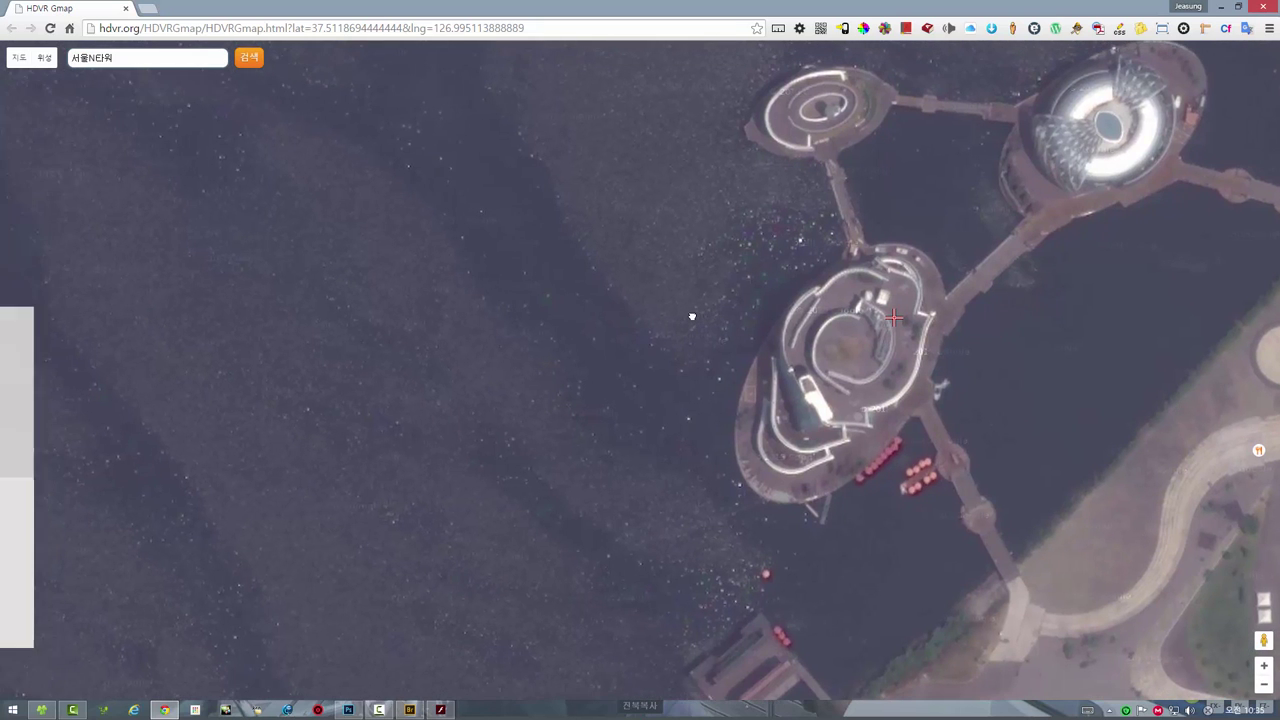
pyautogui.click(409, 710)
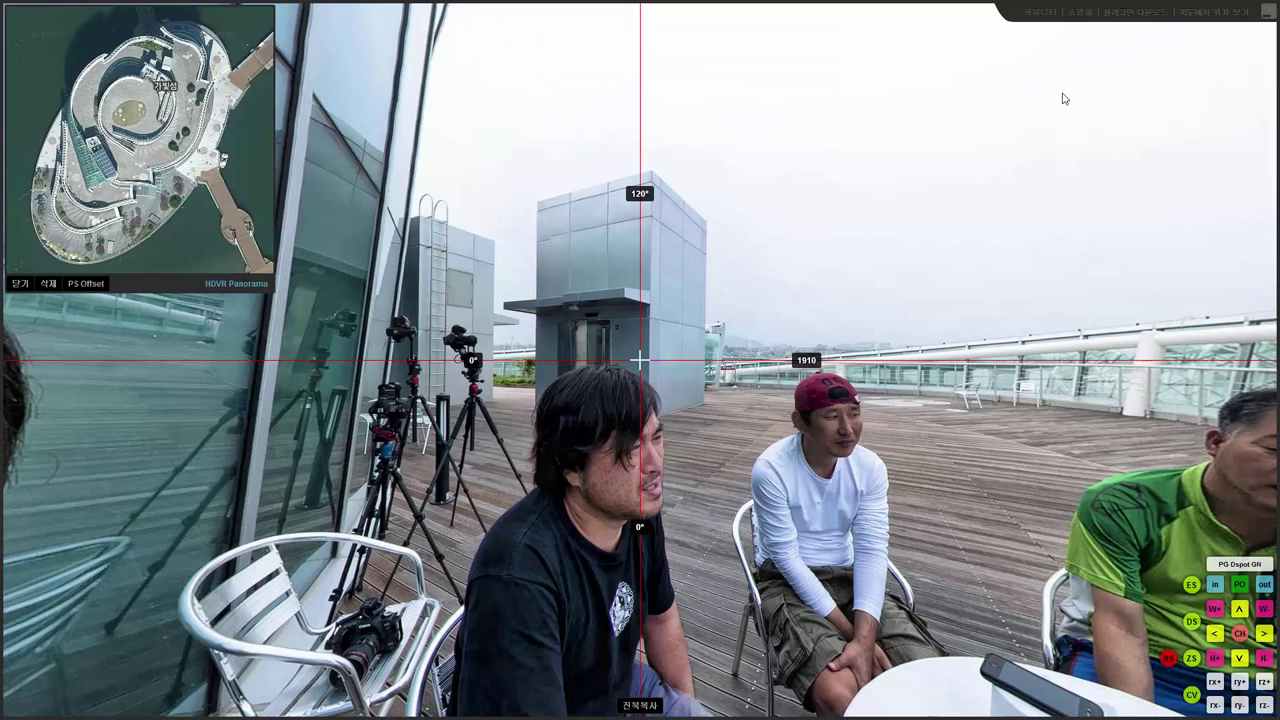
pyautogui.click(1266, 18)
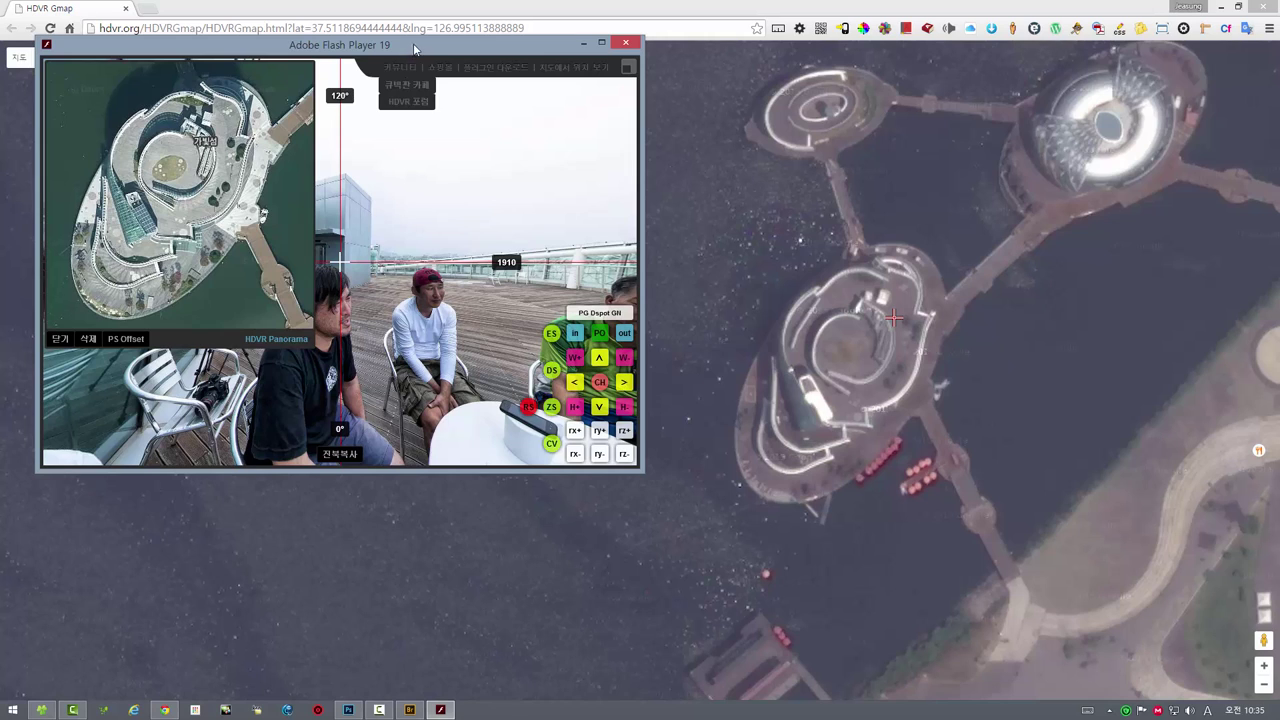
# - Move the viewer over the map, toggle the satellite mini-map, and rotate the panorama
pyautogui.moveTo(413, 43); pyautogui.dragTo(411, 145)
pyautogui.click(77, 434)
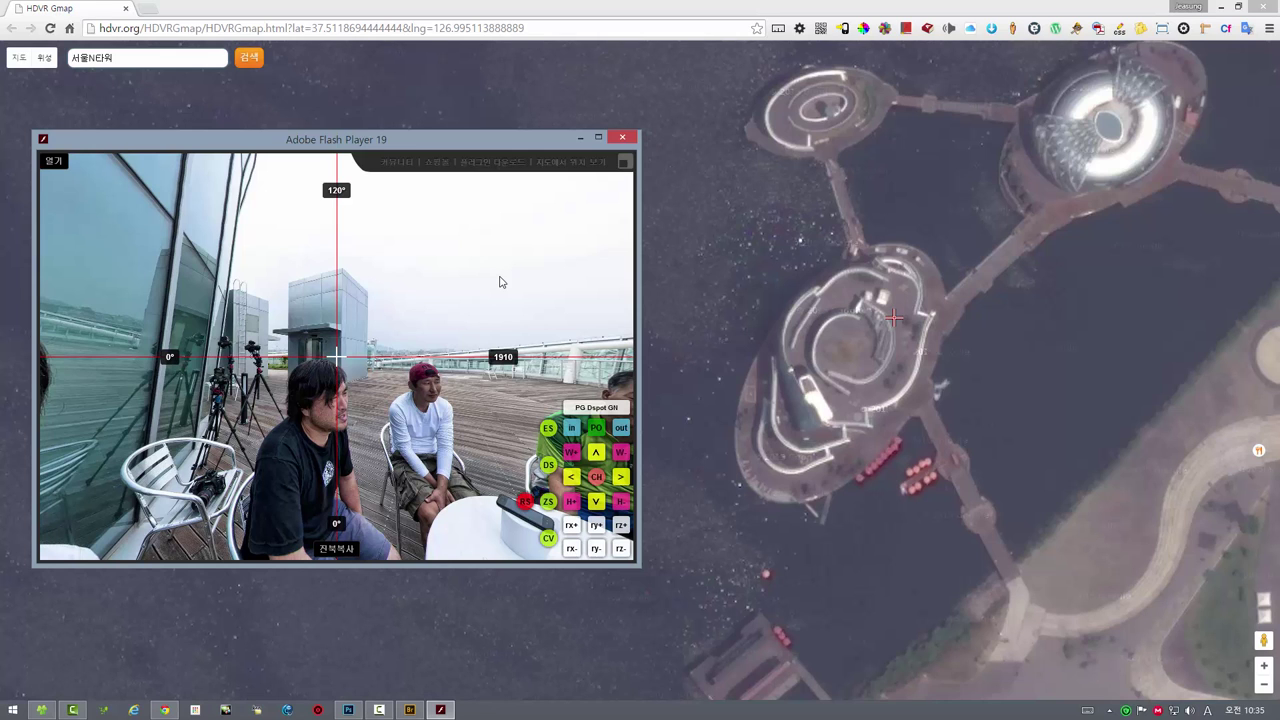
pyautogui.moveTo(503, 283); pyautogui.dragTo(429, 280)
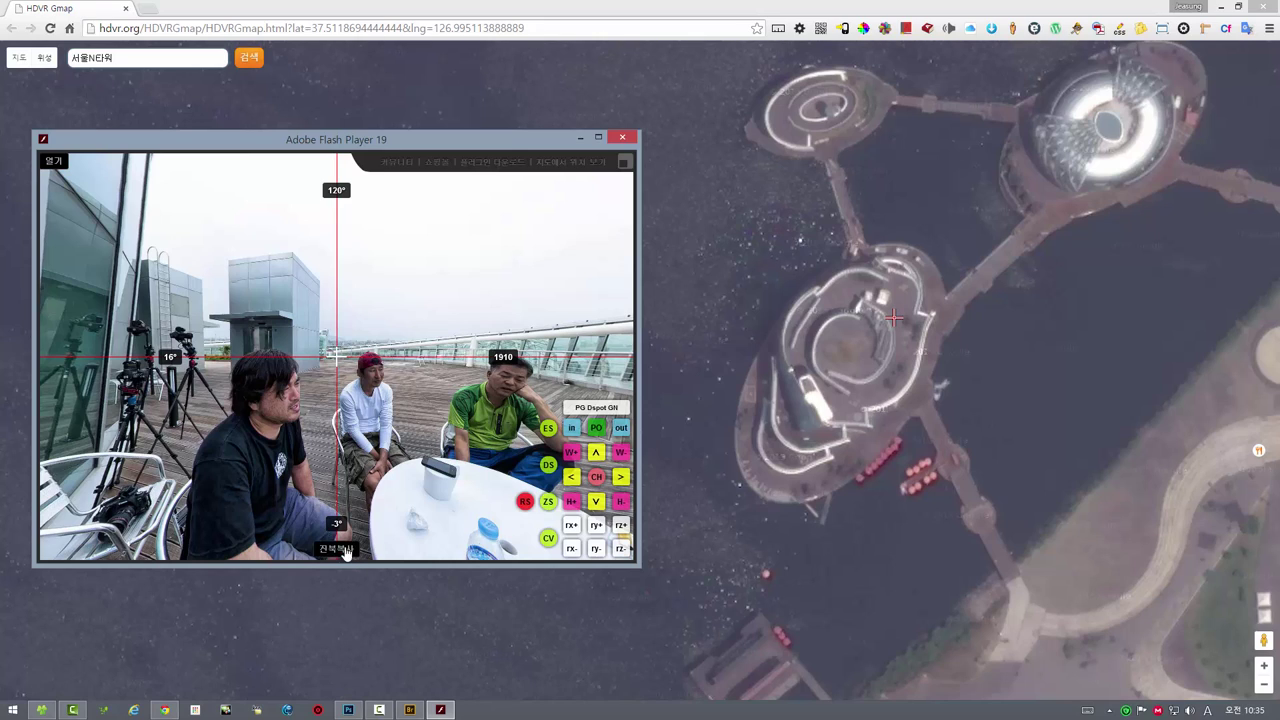
pyautogui.click(52, 167)
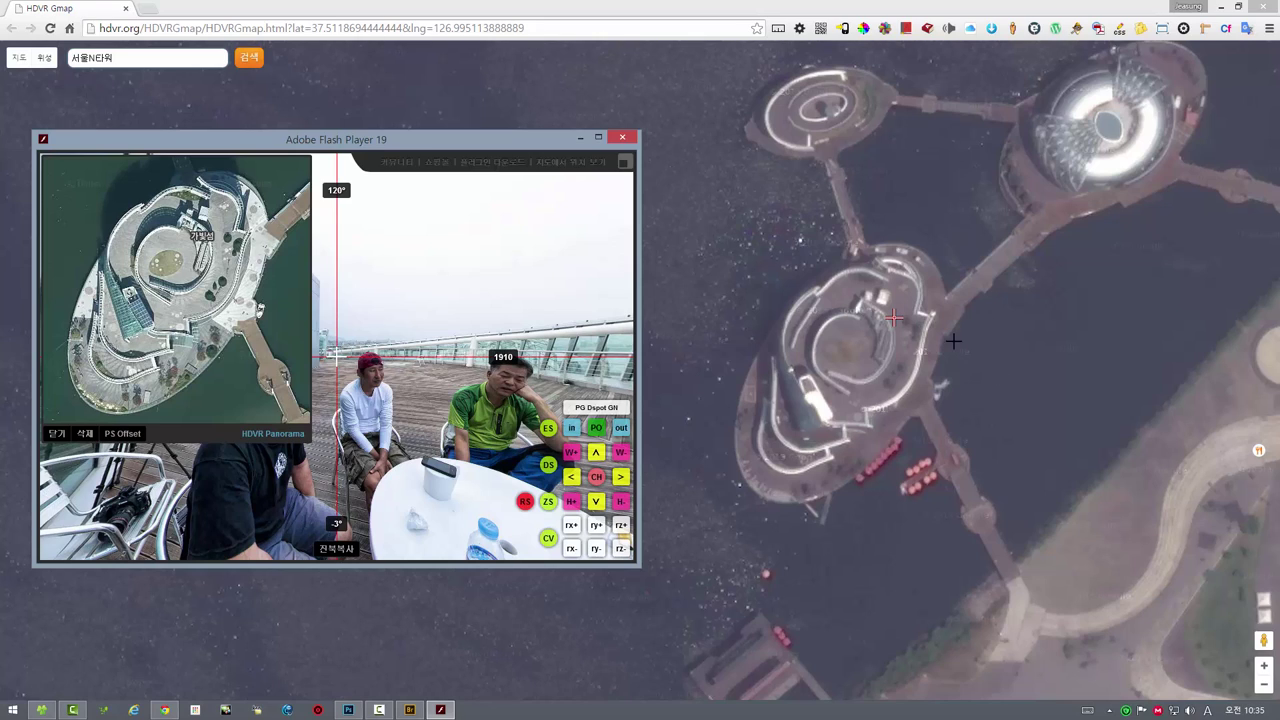
pyautogui.click(58, 435)
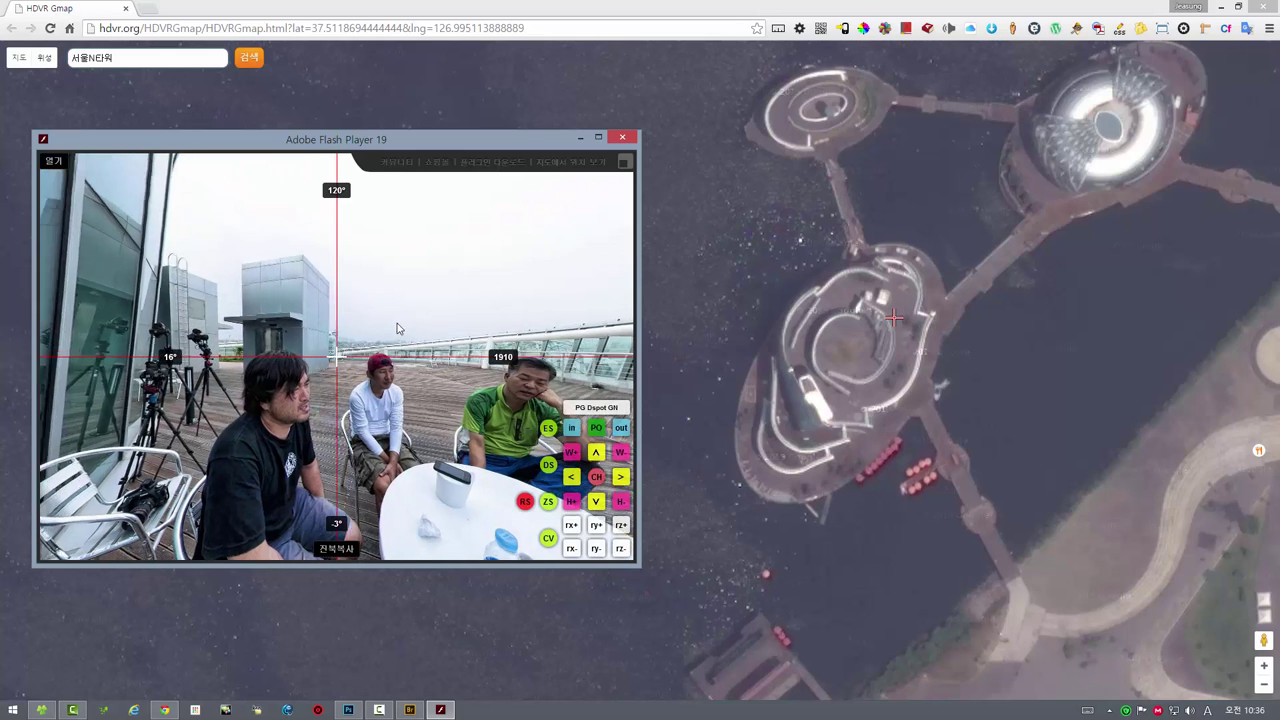
pyautogui.moveTo(397, 328); pyautogui.dragTo(380, 325)
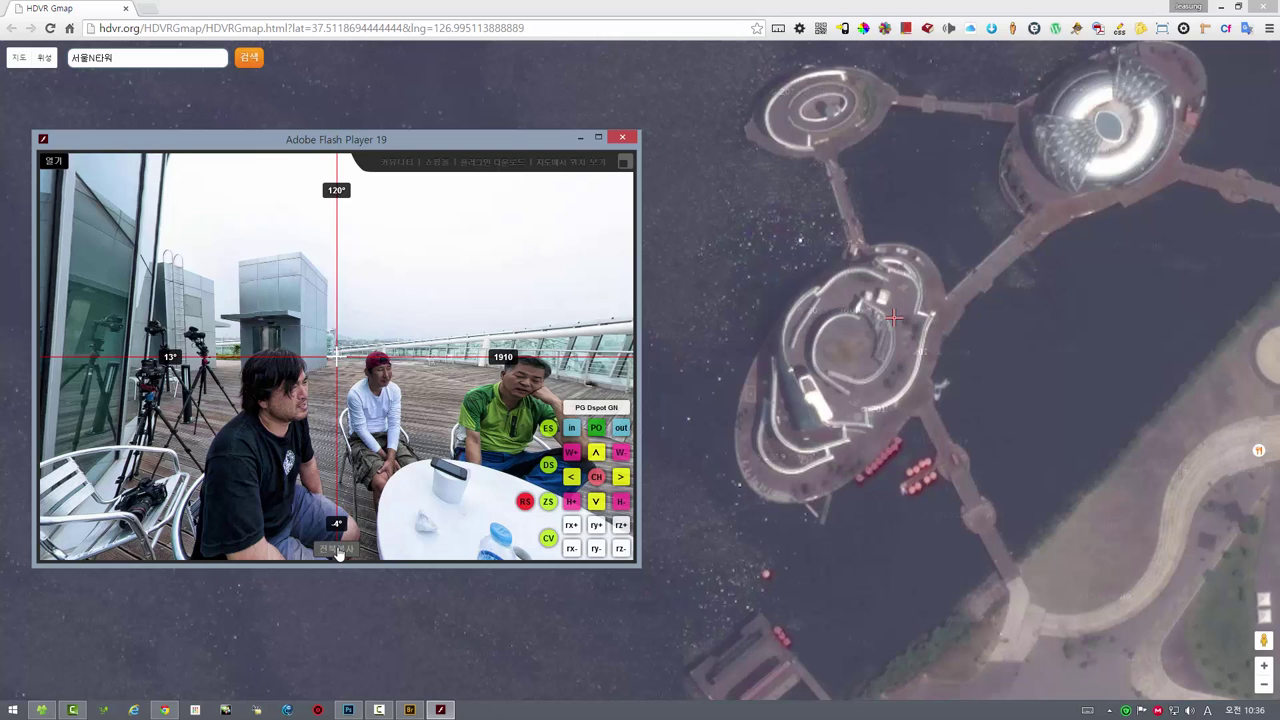
# - Test full-screen mode, moving the spot control panel to the upper middle before exiting
pyautogui.click(623, 163)
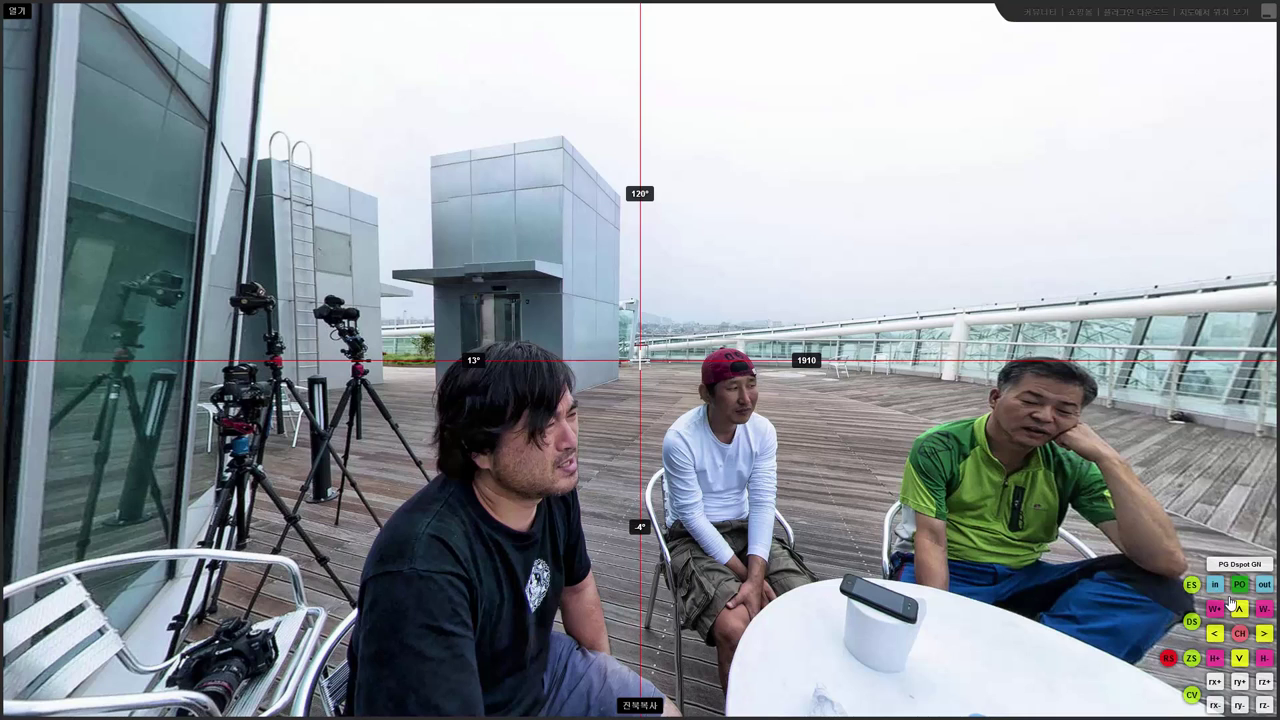
pyautogui.moveTo(1231, 600); pyautogui.dragTo(827, 187)
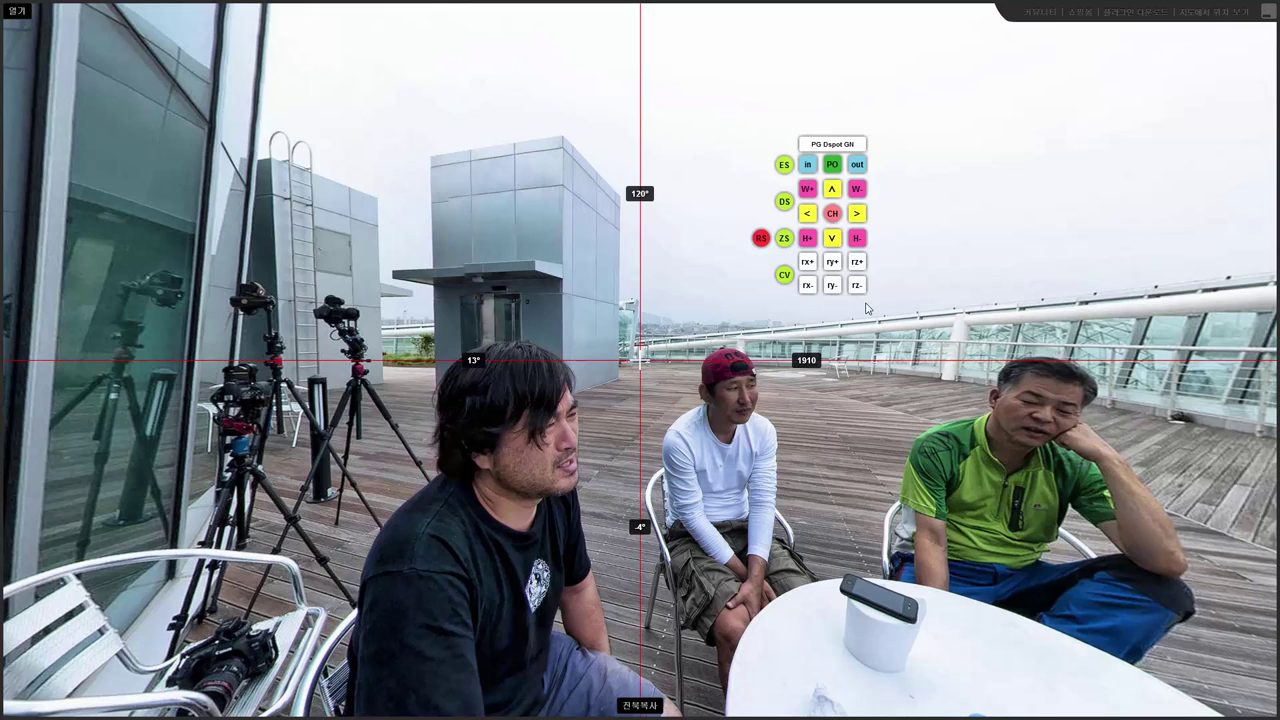
pyautogui.click(1272, 14)
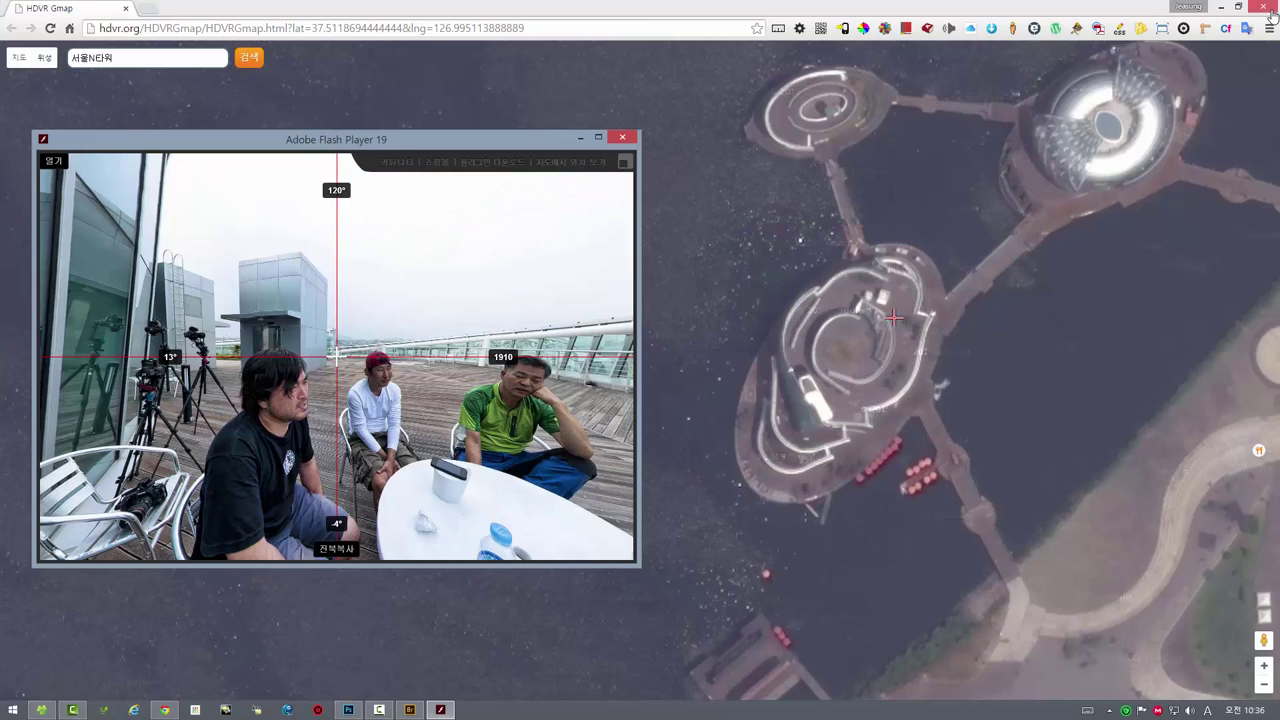
# - Close the panorama viewer, the satellite map page, and 001.jpg without saving
pyautogui.click(622, 137)
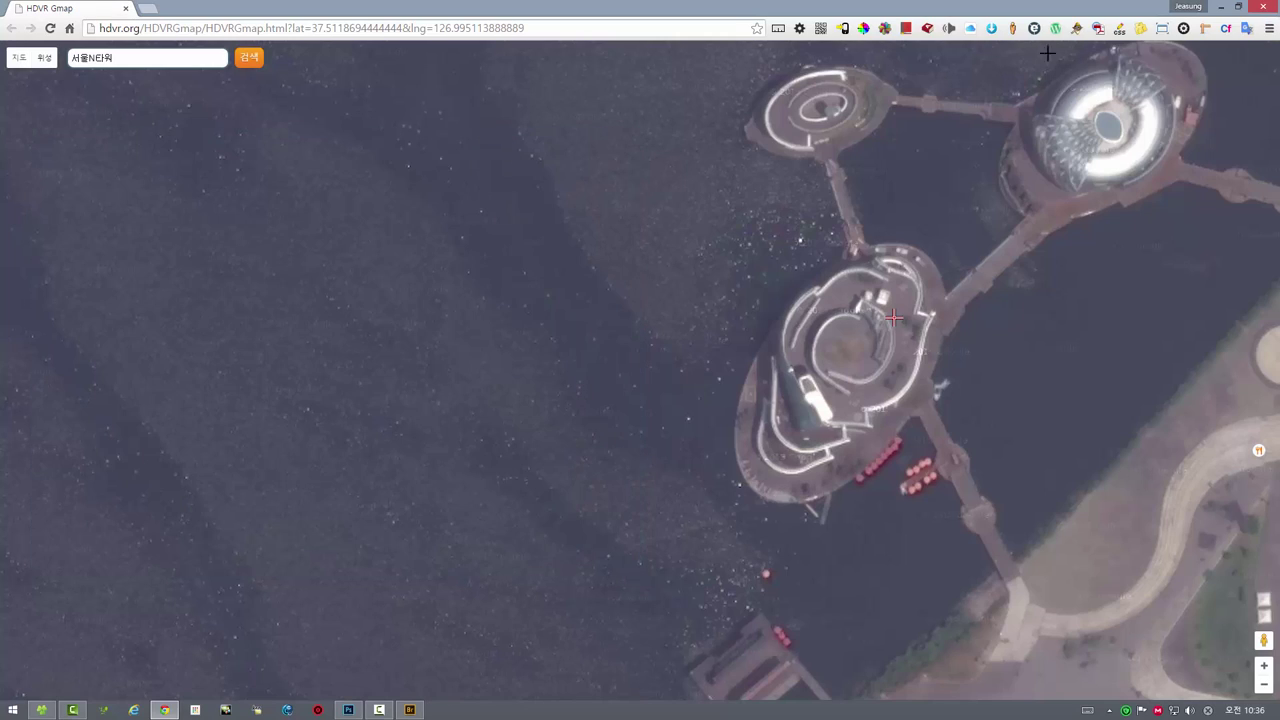
pyautogui.click(1258, 8)
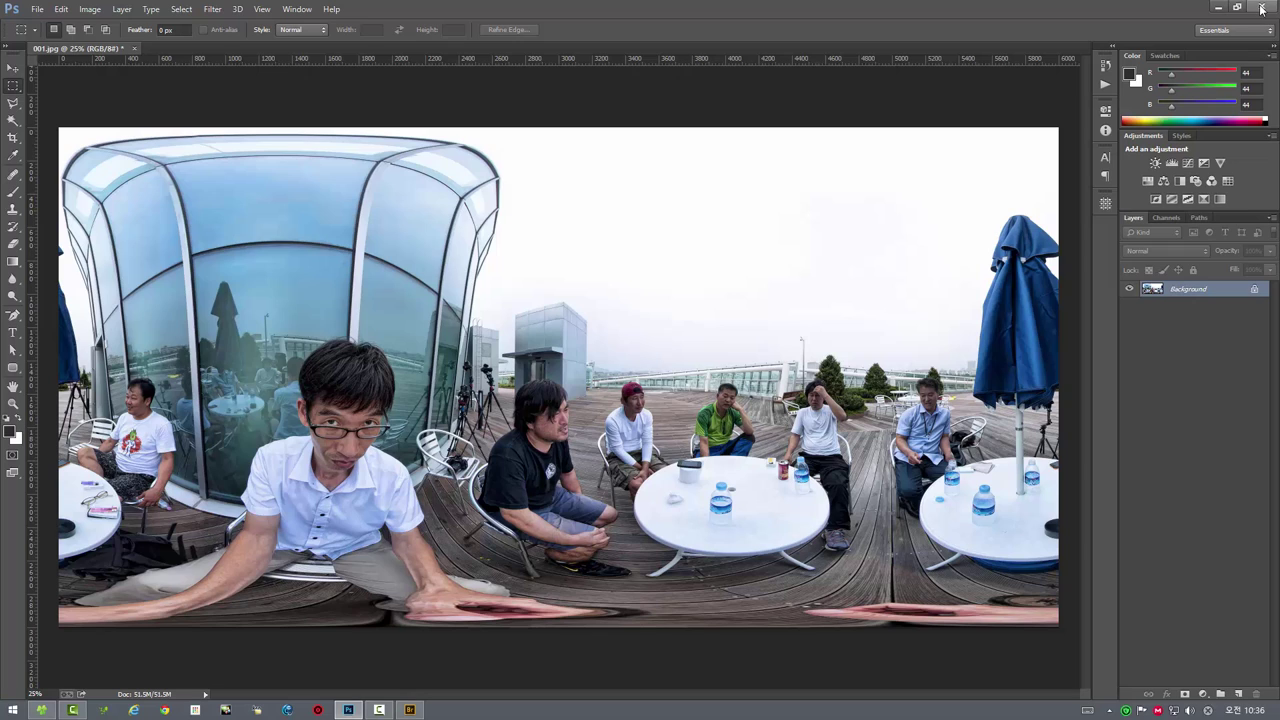
pyautogui.click(134, 48)
pyautogui.click(634, 269)
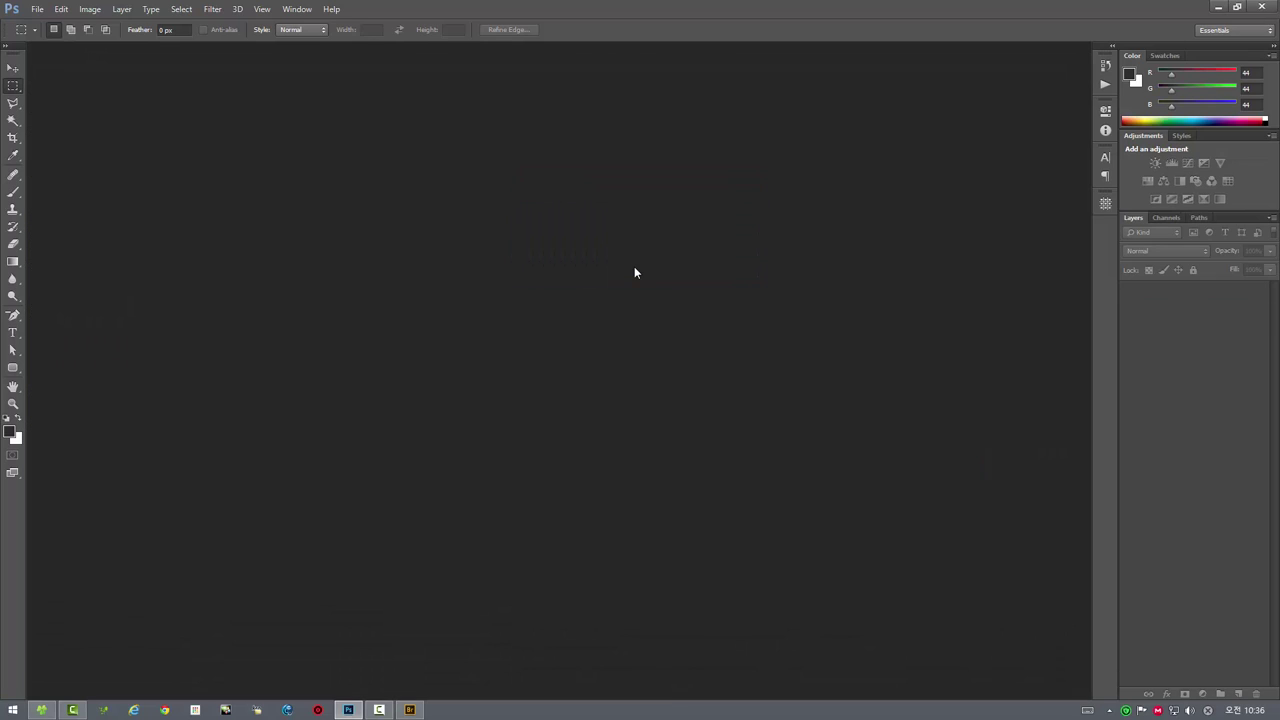